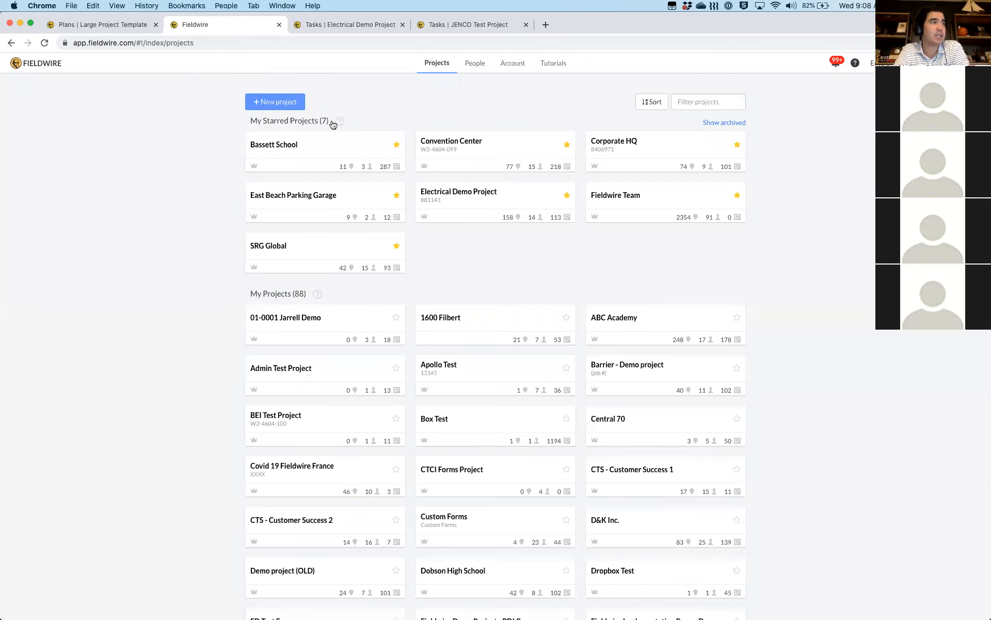
# Start a new project, naming it 'JENCO Admin Training' with project code 99999
pyautogui.click(264, 103)
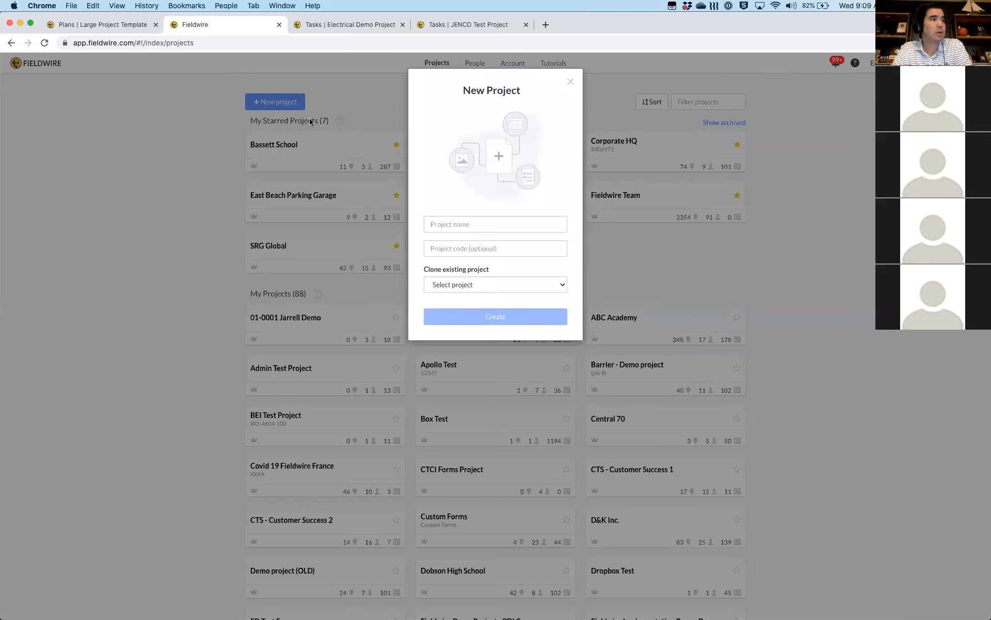
pyautogui.click(464, 224)
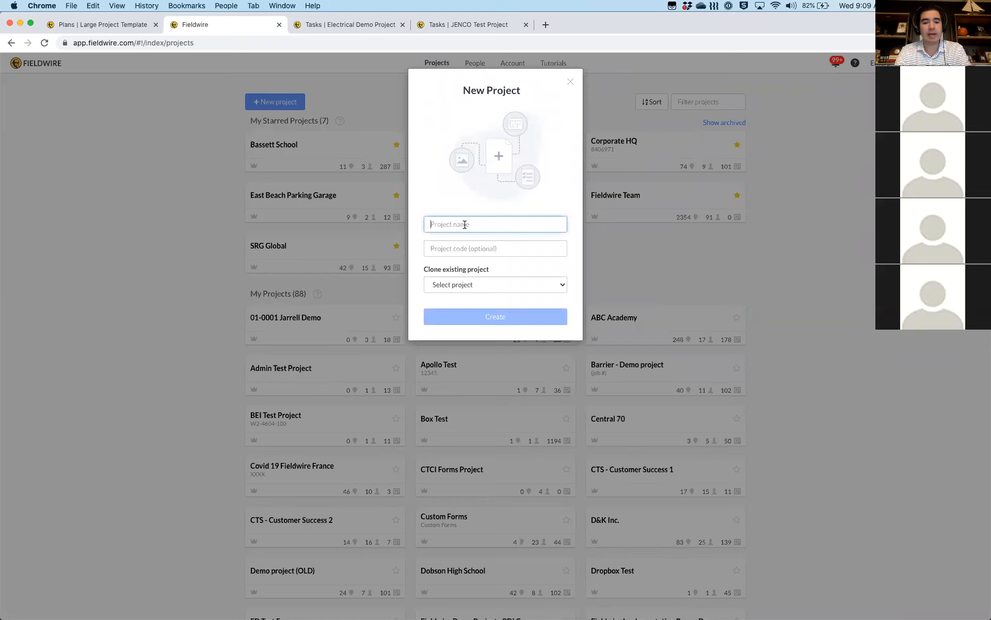
pyautogui.write('JENCO A')
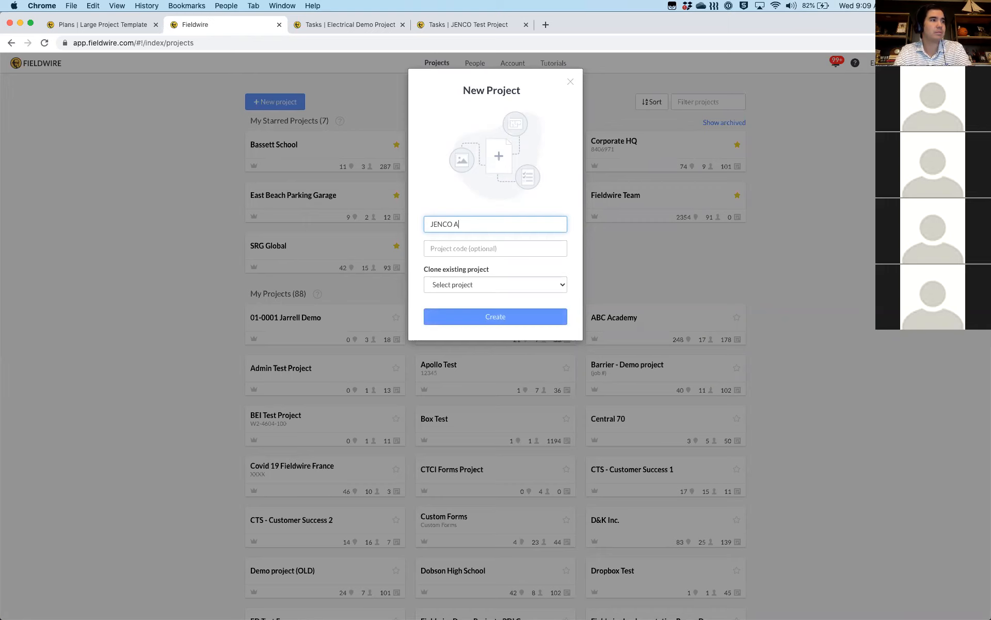
pyautogui.write('dmin Training')
pyautogui.click(463, 249)
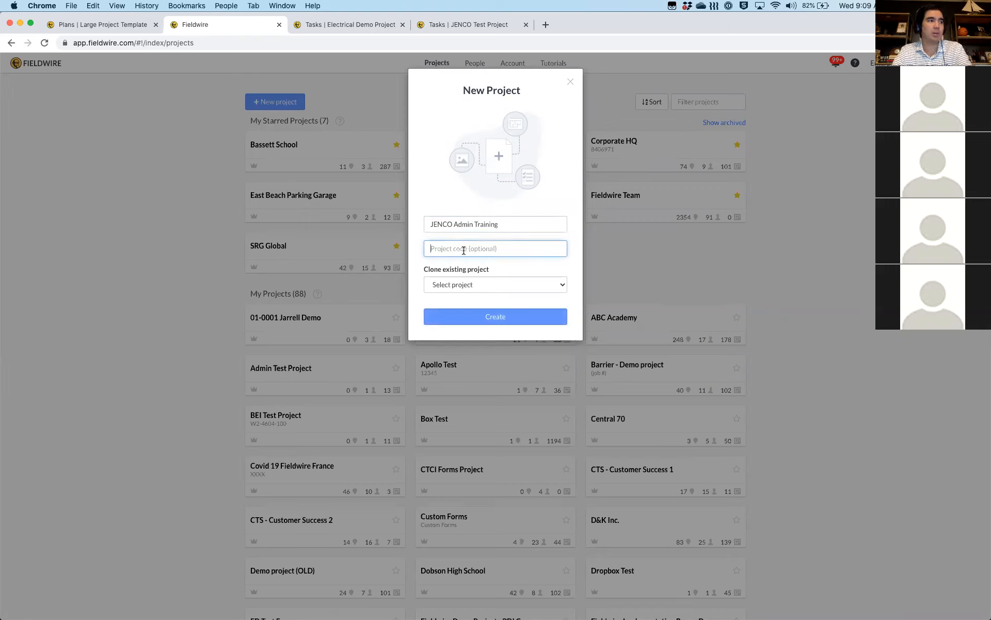
pyautogui.write('99999')
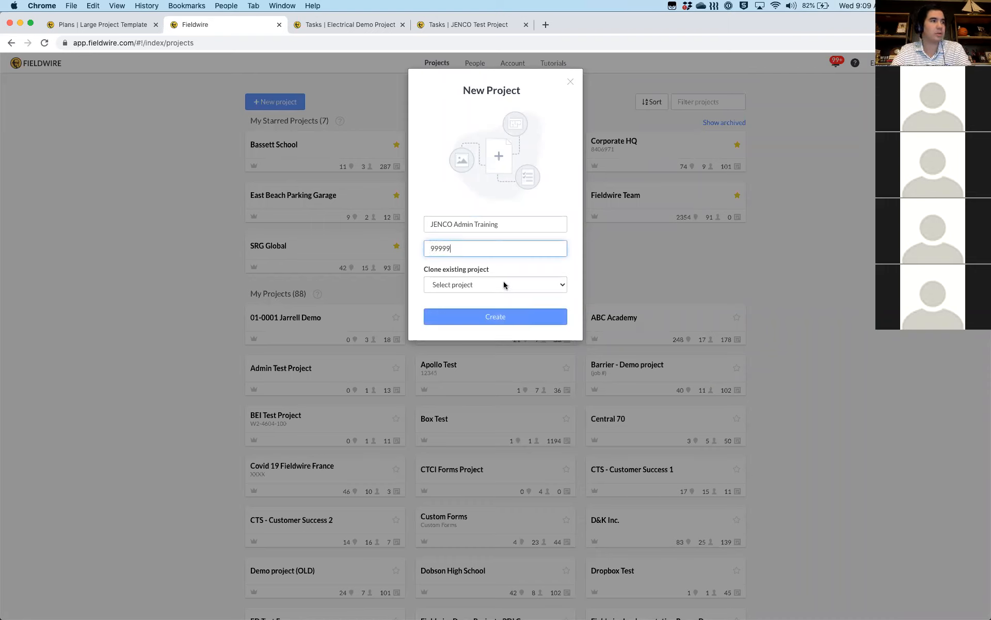
# Choose Large Project Template as the existing project to clone
pyautogui.click(439, 283)
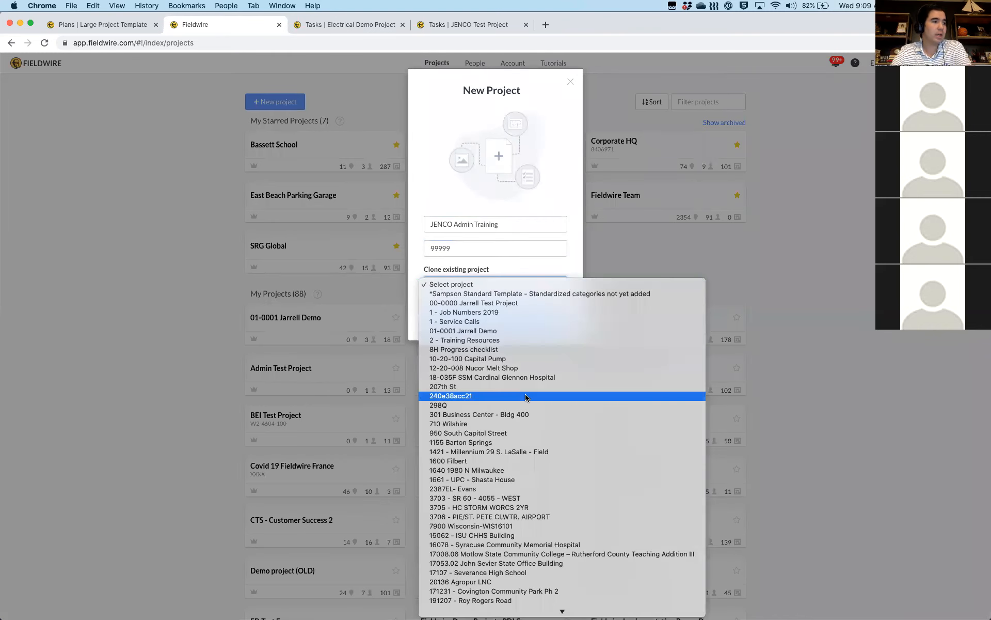
pyautogui.scroll(-5, 526, 398)
pyautogui.scroll(-15, 526, 398)
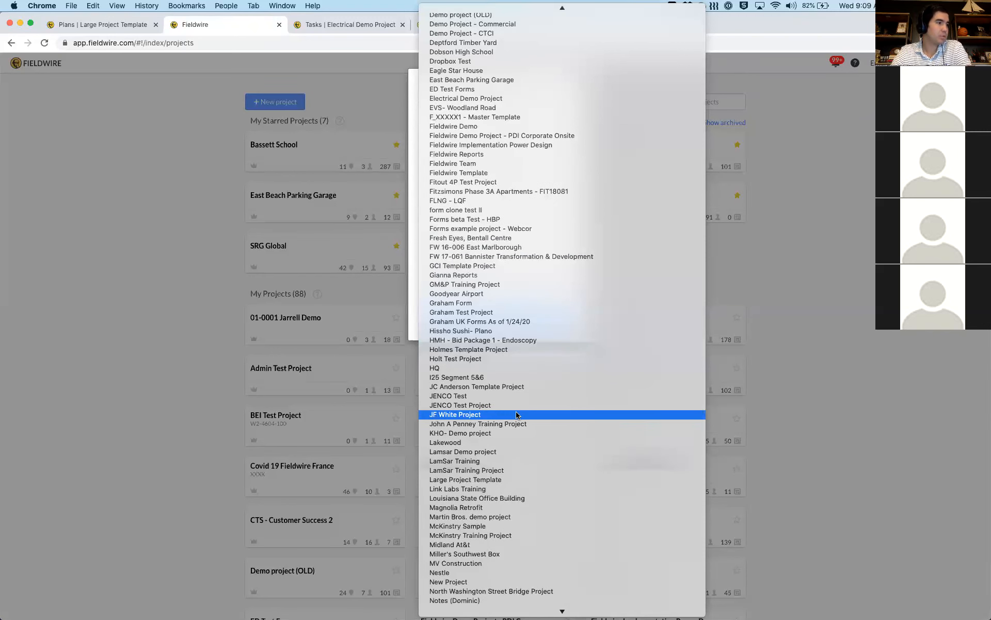
pyautogui.click(462, 479)
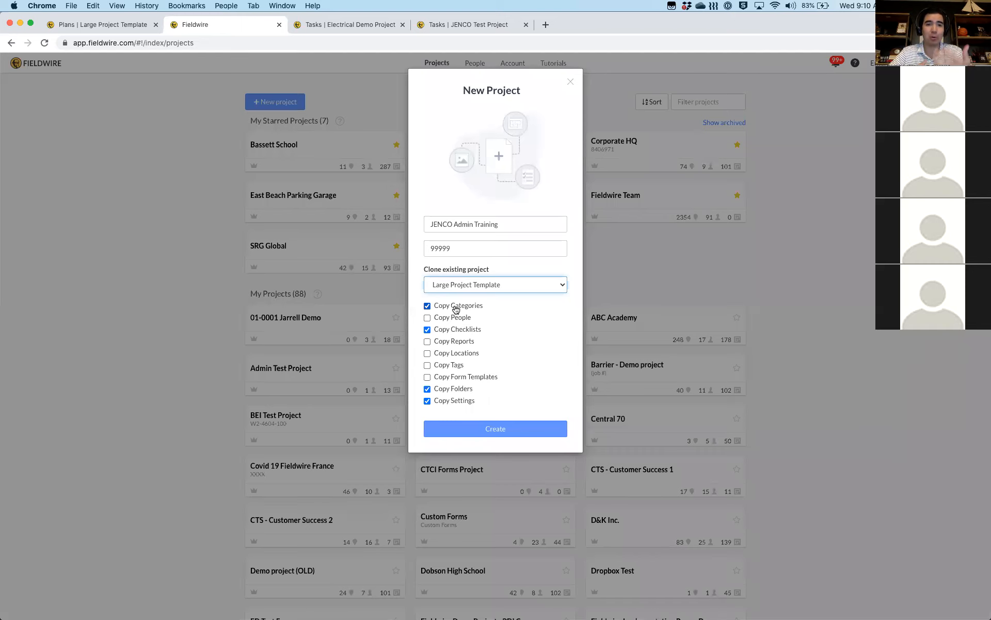
# Copy people, reports, locations, tags and form templates, create the project, and skip uploading plans
pyautogui.click(427, 317)
pyautogui.click(427, 341)
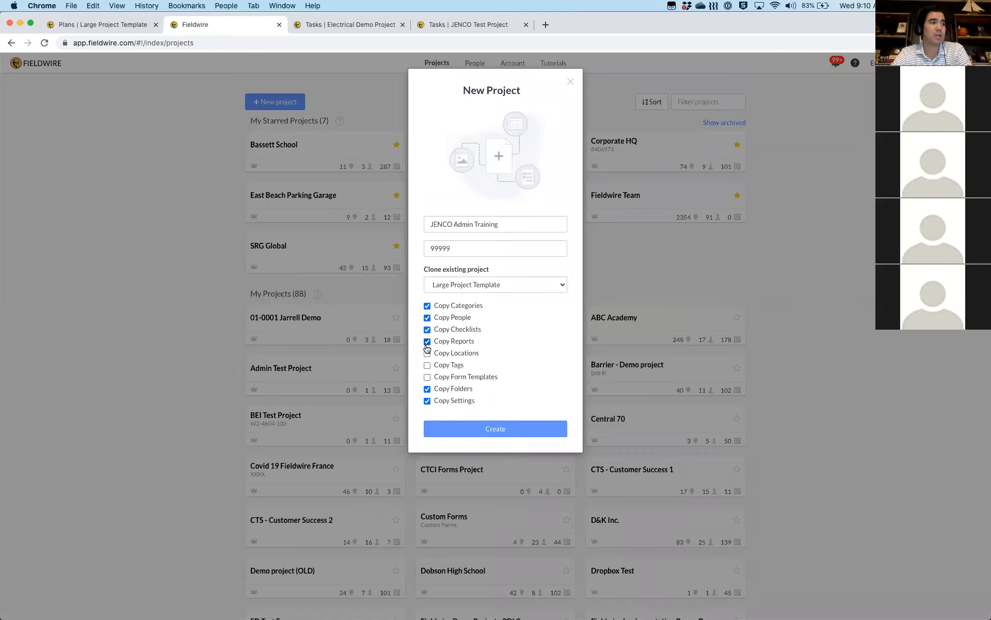
pyautogui.click(427, 353)
pyautogui.click(427, 365)
pyautogui.click(427, 377)
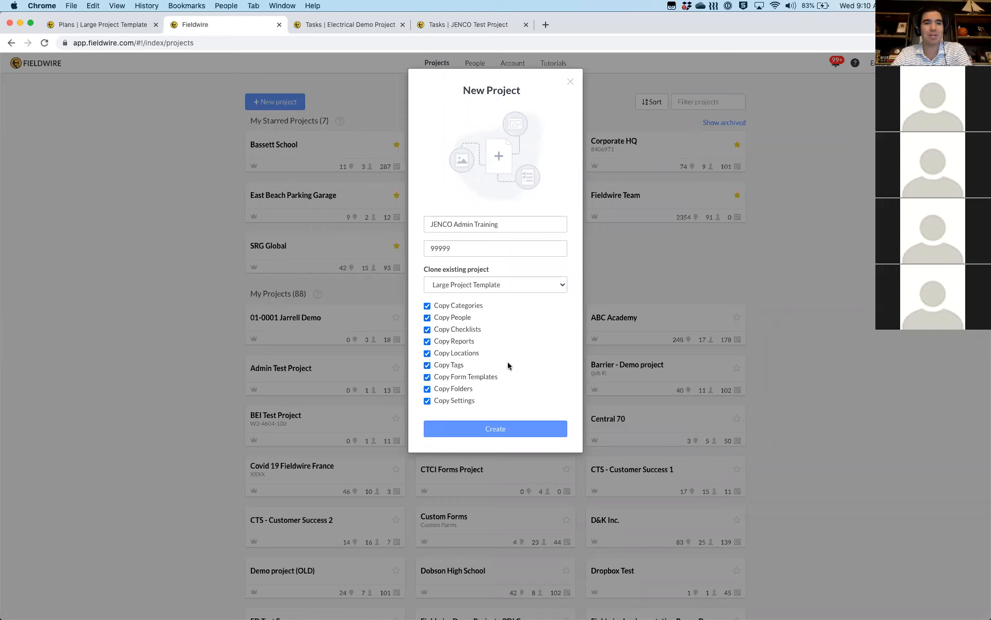
pyautogui.click(479, 430)
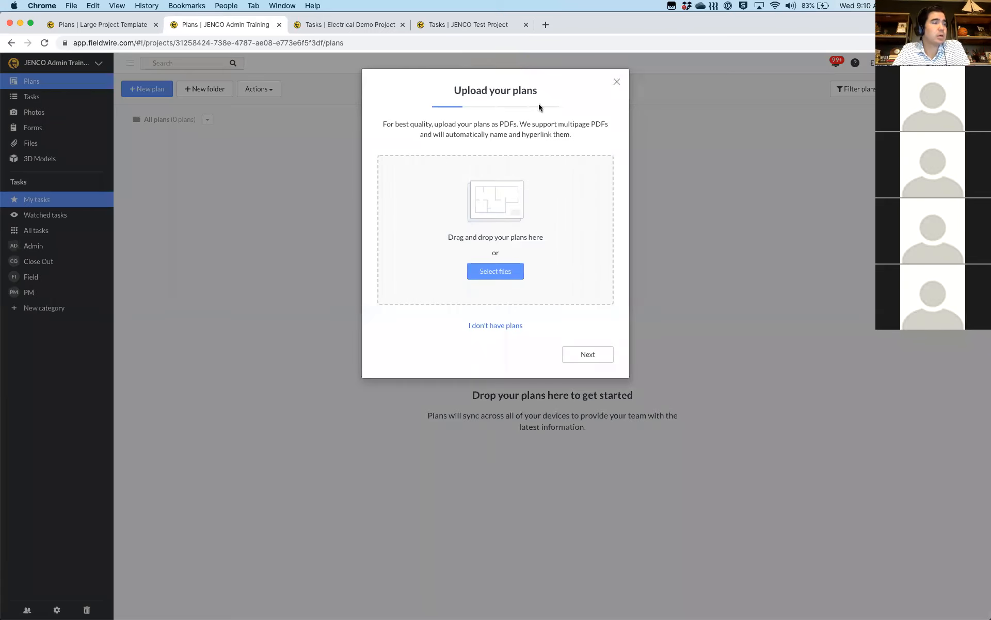
pyautogui.click(615, 81)
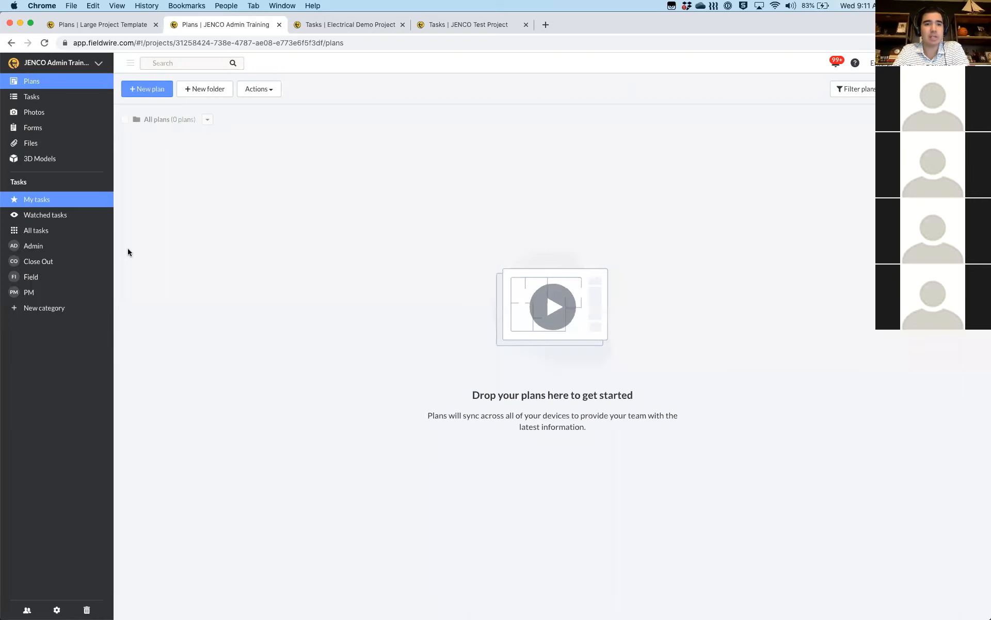
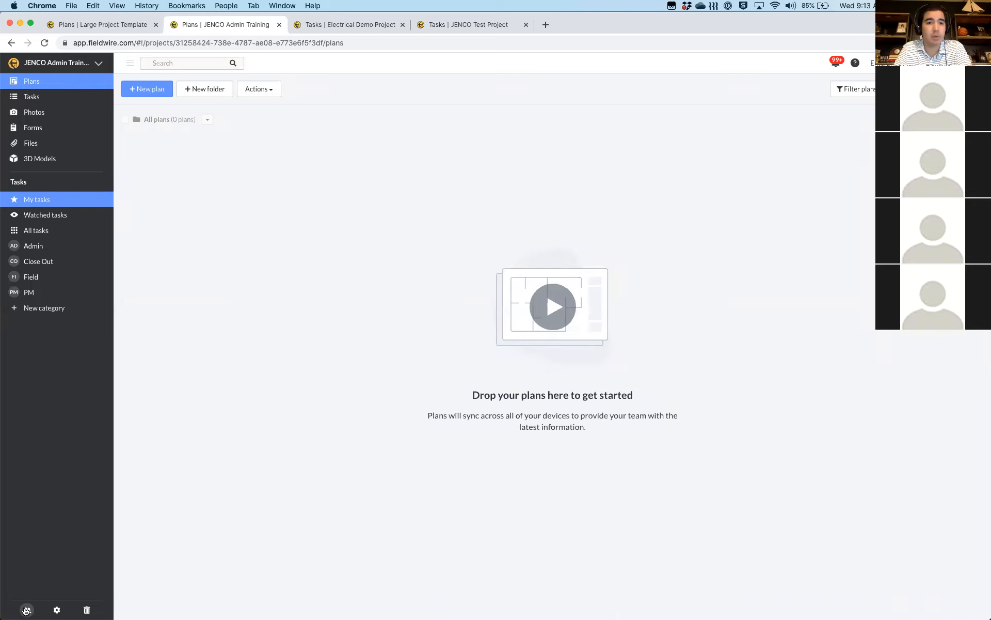
# Open the People page of the JENCO Admin Training project
pyautogui.click(25, 610)
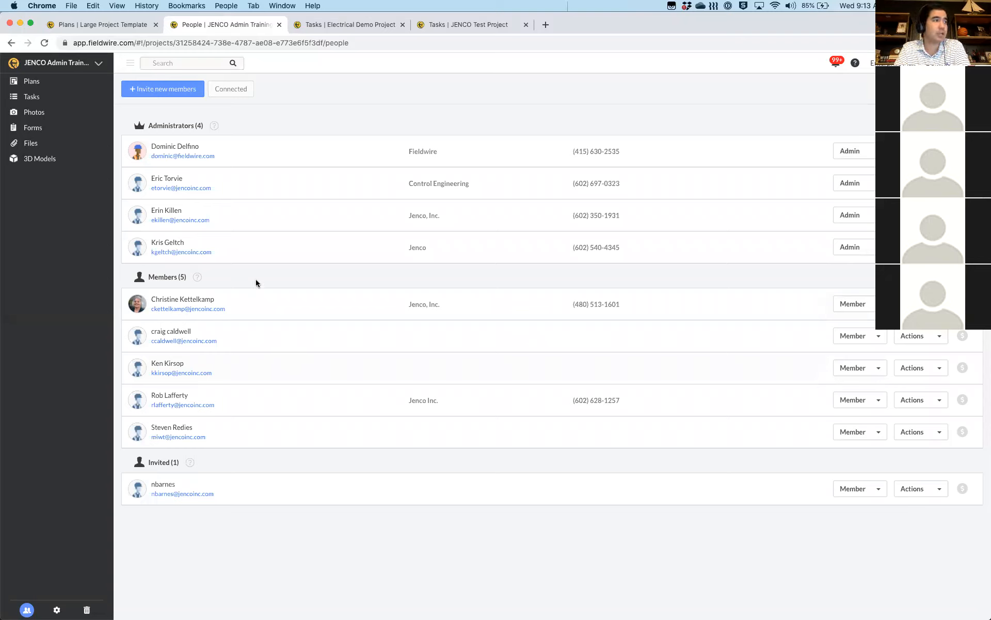
# Open the Invite Members form and bring the Admin Invitees spreadsheet over the browser
pyautogui.click(165, 92)
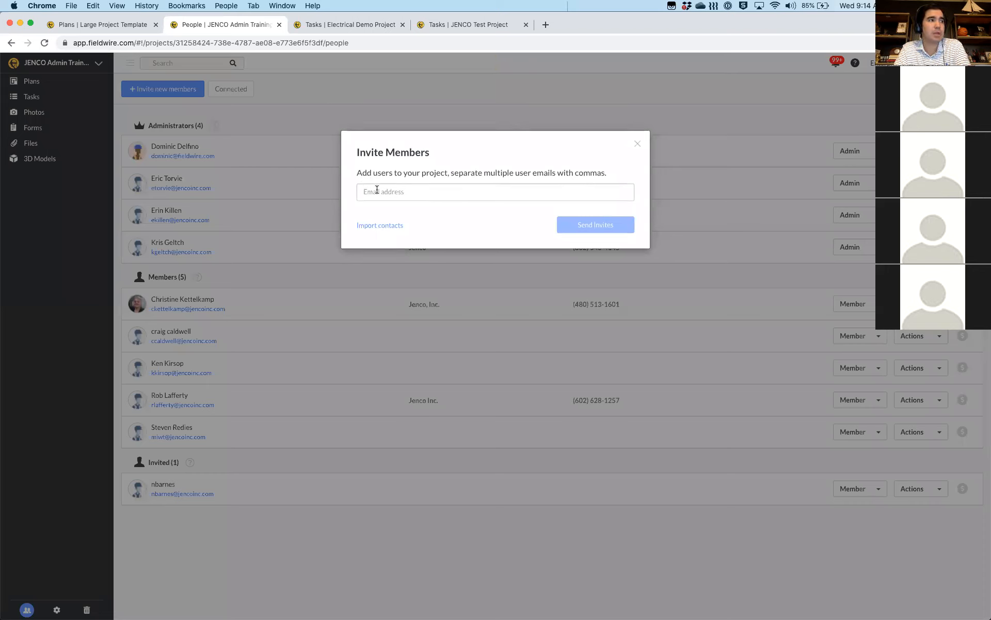
pyautogui.click(377, 190)
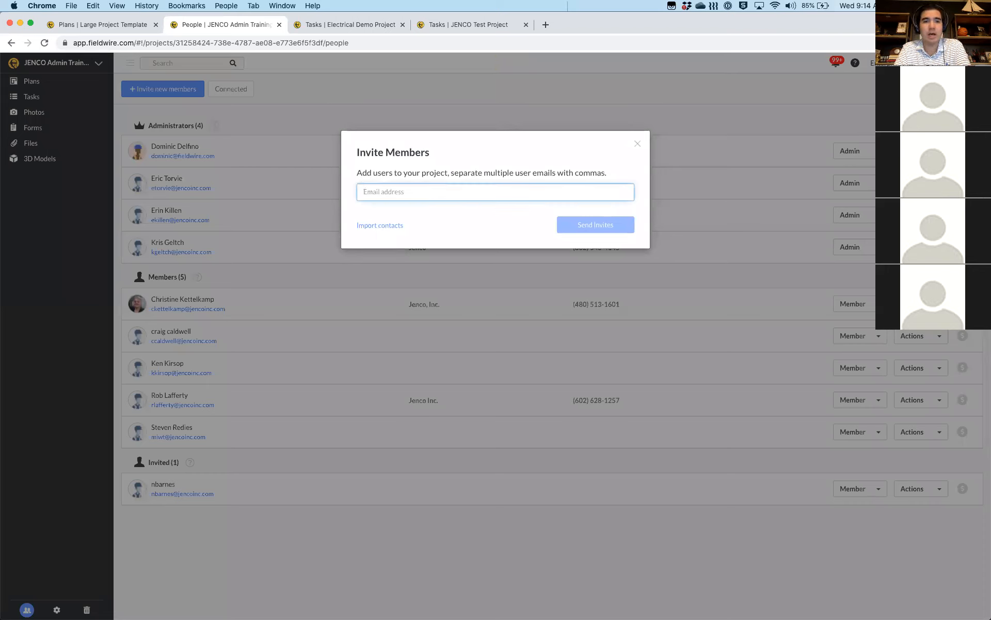
pyautogui.hotkey('ctrl', 'Up')
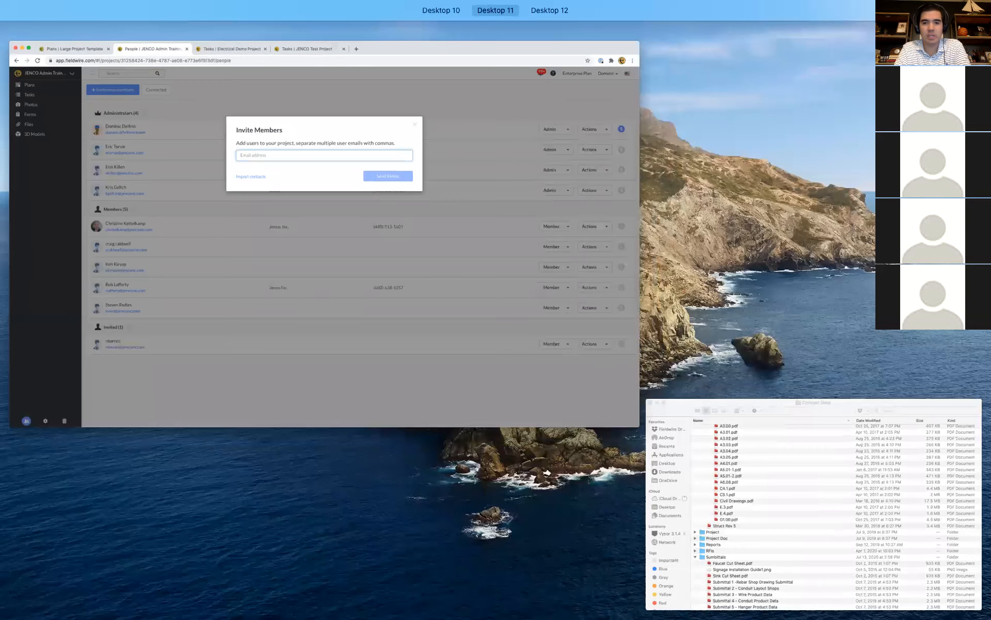
pyautogui.hotkey('ctrl', 'Up')
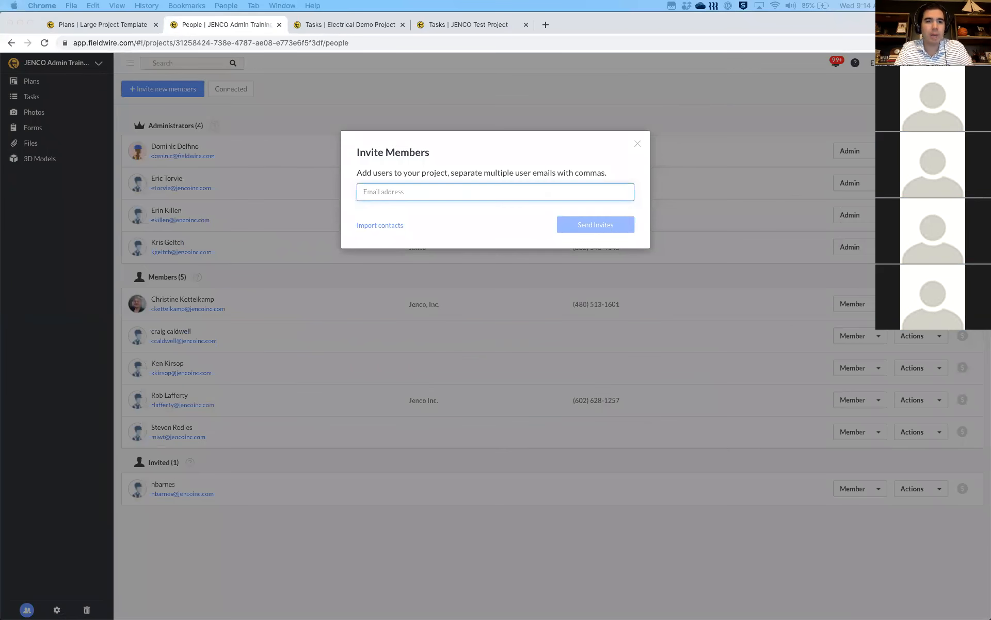
pyautogui.moveTo(170, 619); pyautogui.dragTo(183, 280)
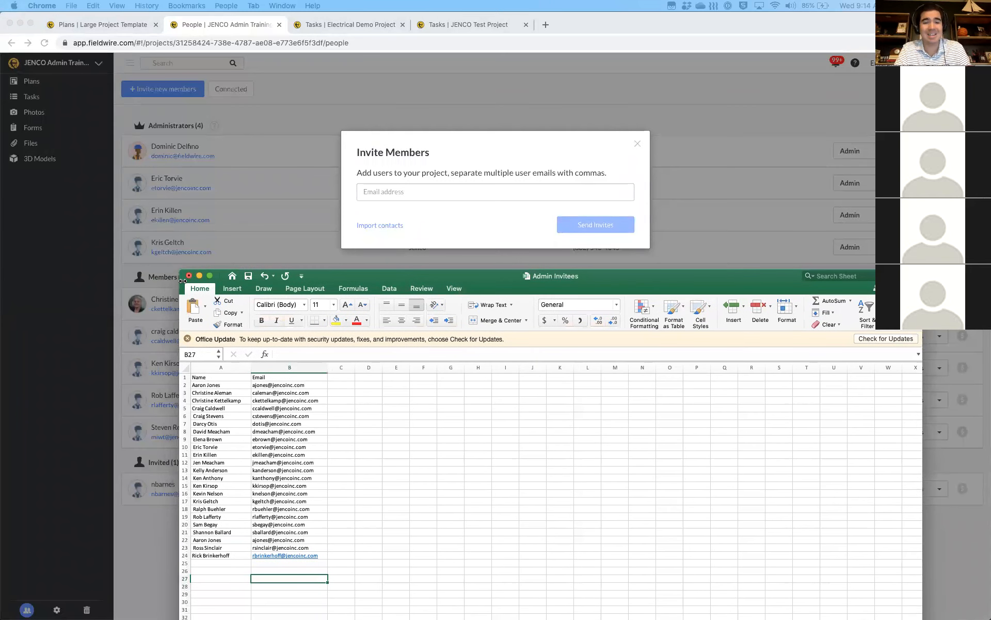
# Copy the 23 invitee emails in B2:B24 and return to the invite form's email field
pyautogui.click(183, 282)
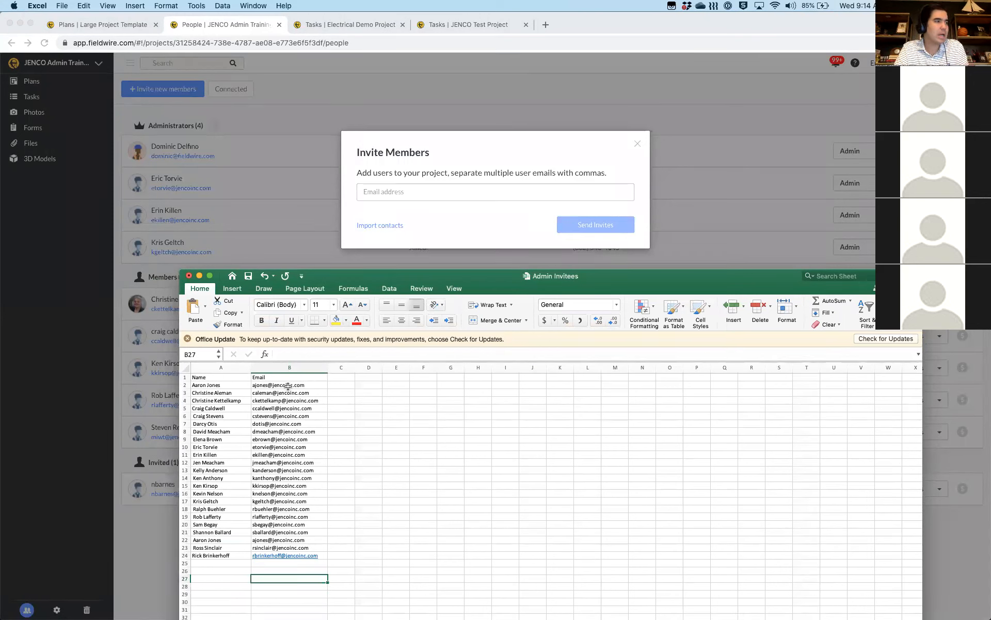
pyautogui.moveTo(288, 384); pyautogui.dragTo(284, 555)
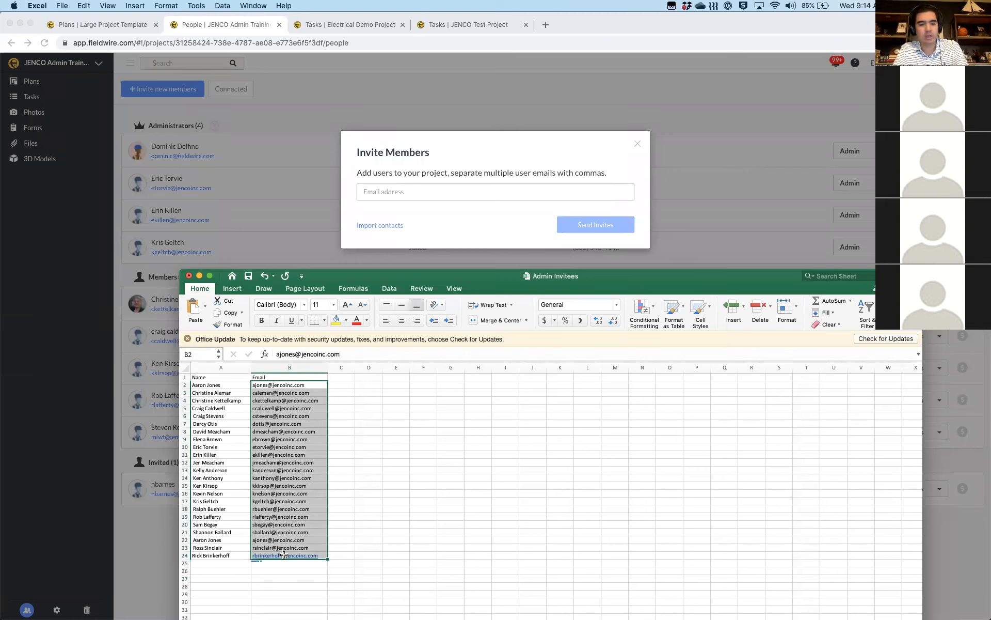
pyautogui.press('super+c')
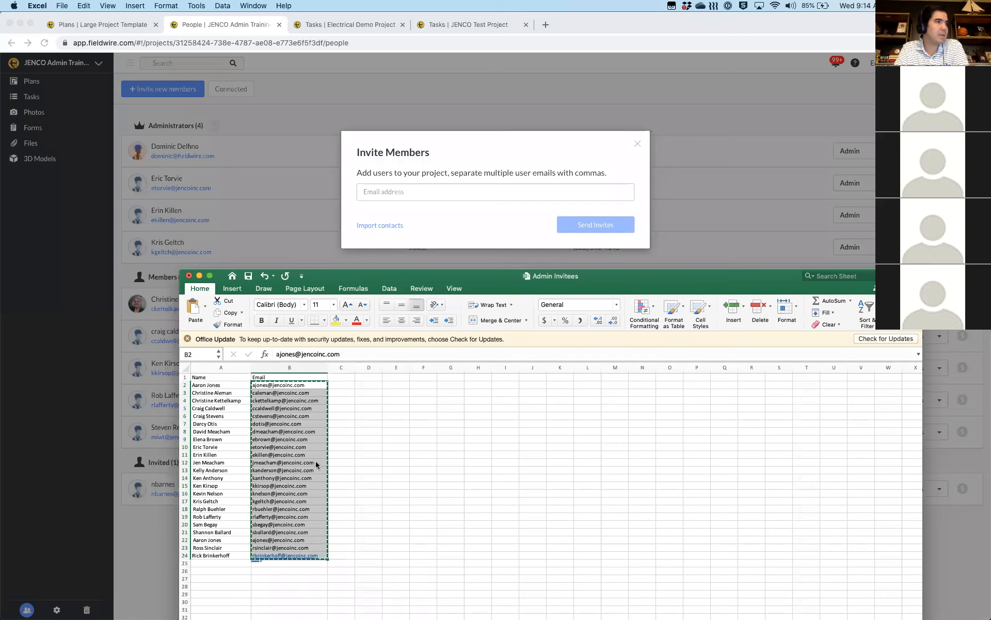
pyautogui.click(395, 191)
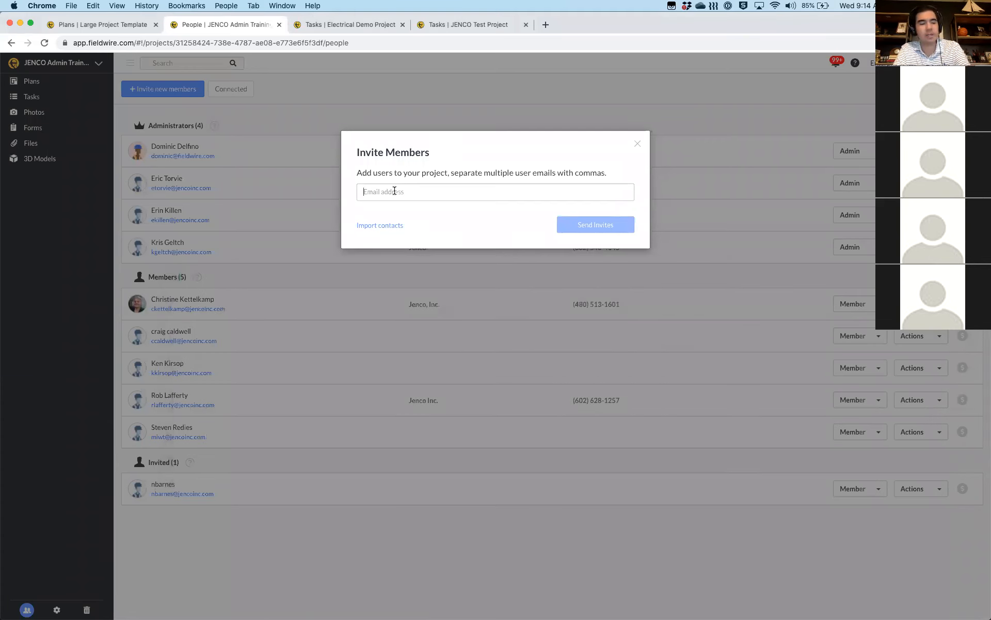
# Paste the 23 copied email addresses into the invite form
pyautogui.press('super+v')
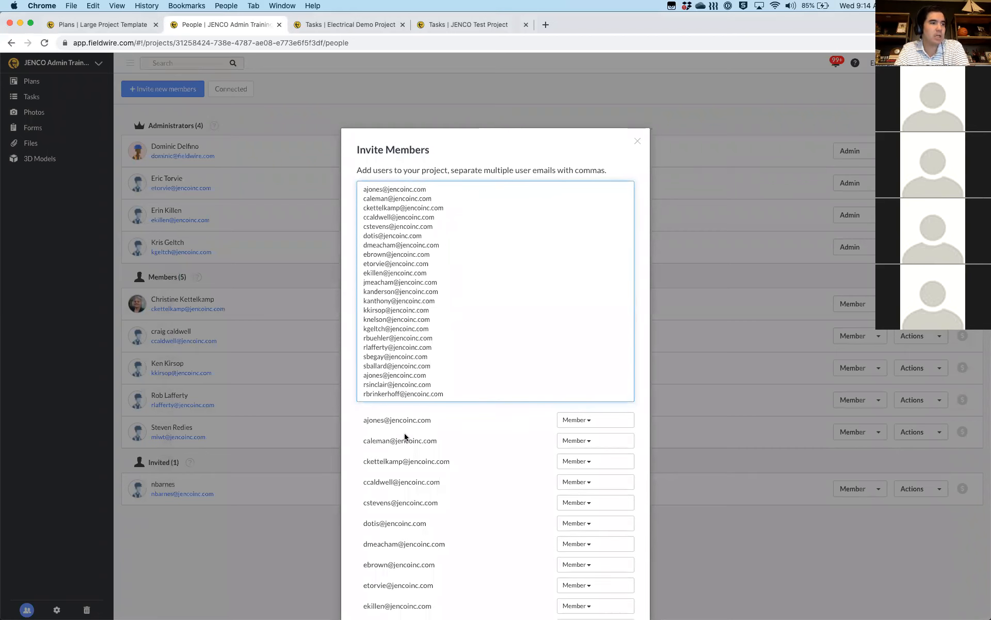
pyautogui.scroll(-2, 405, 437)
pyautogui.scroll(-5, 405, 437)
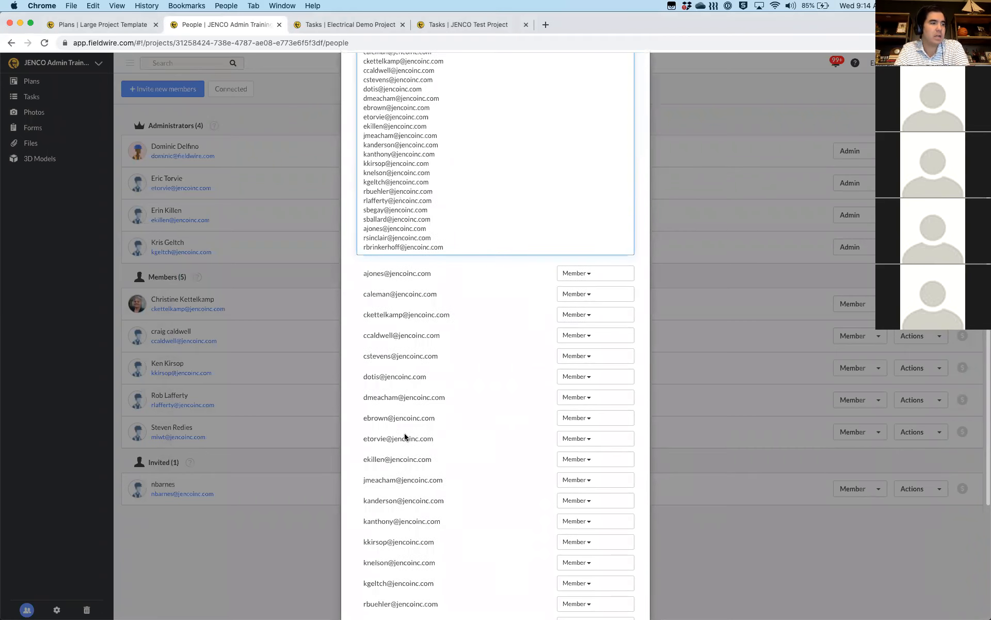
pyautogui.scroll(-2, 406, 436)
pyautogui.scroll(-6, 406, 437)
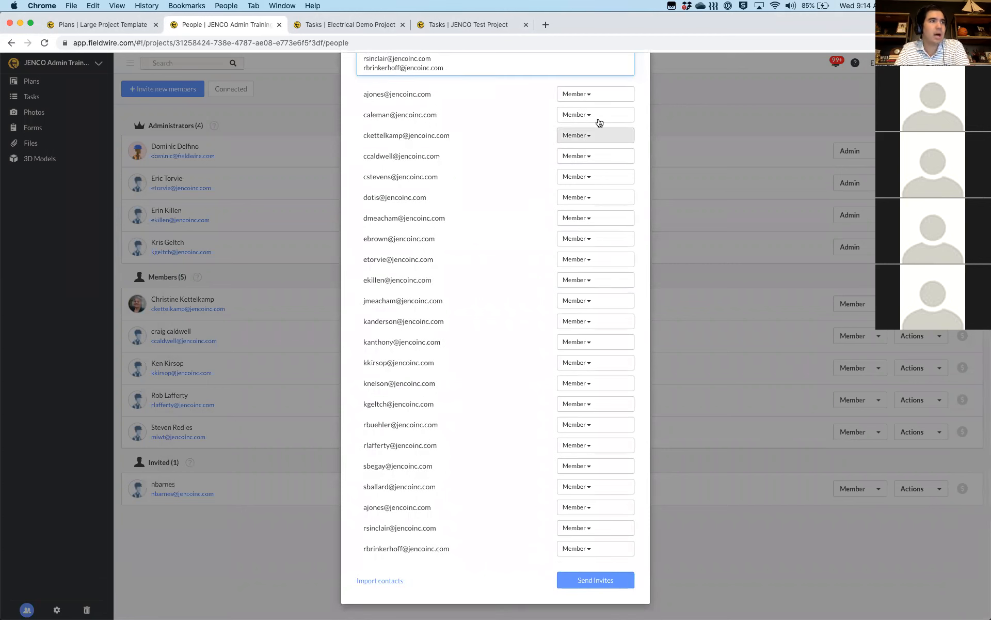
# Set the first seven invitees' role to Admin
pyautogui.click(586, 98)
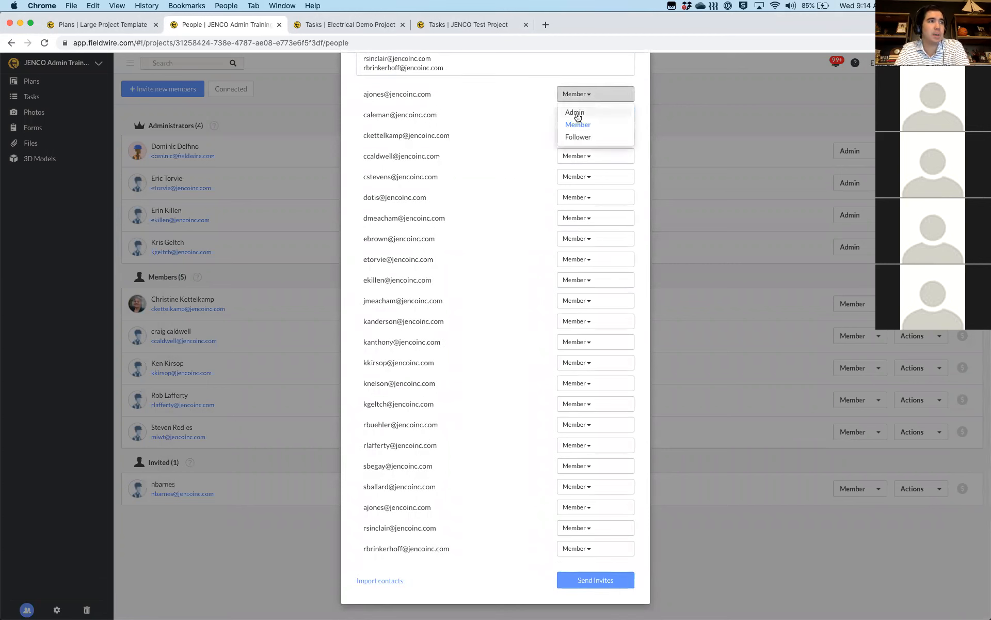
pyautogui.click(575, 113)
pyautogui.click(578, 115)
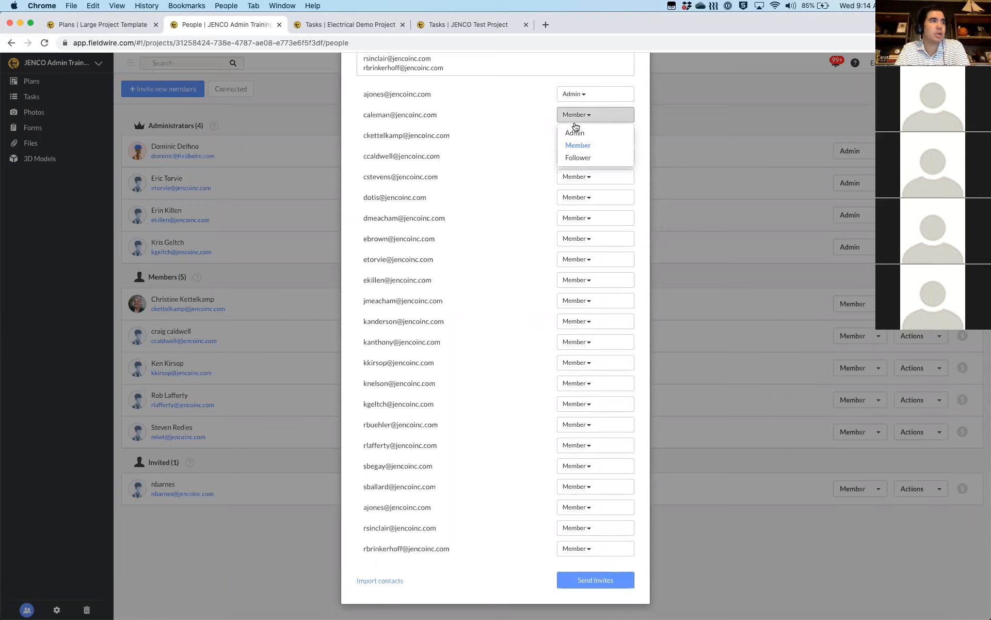
pyautogui.click(577, 134)
pyautogui.click(578, 136)
pyautogui.click(574, 155)
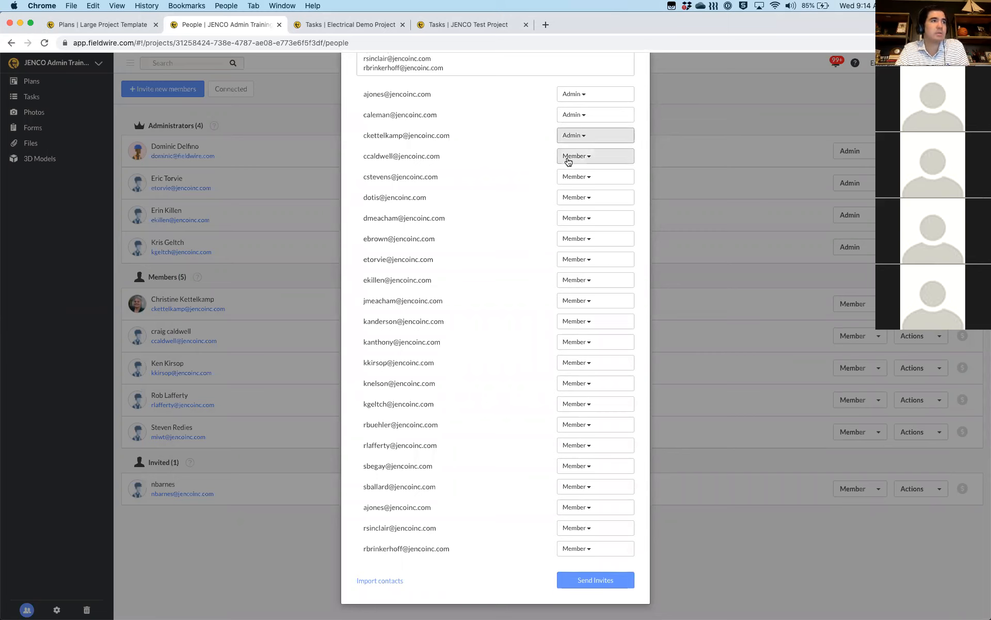
pyautogui.click(574, 155)
pyautogui.click(570, 175)
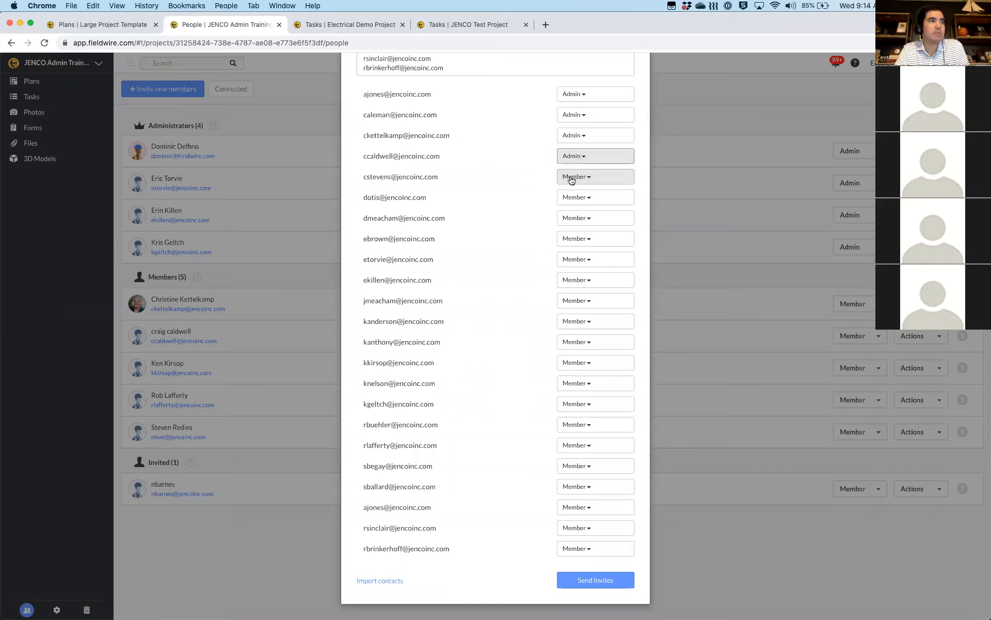
pyautogui.click(571, 178)
pyautogui.click(571, 196)
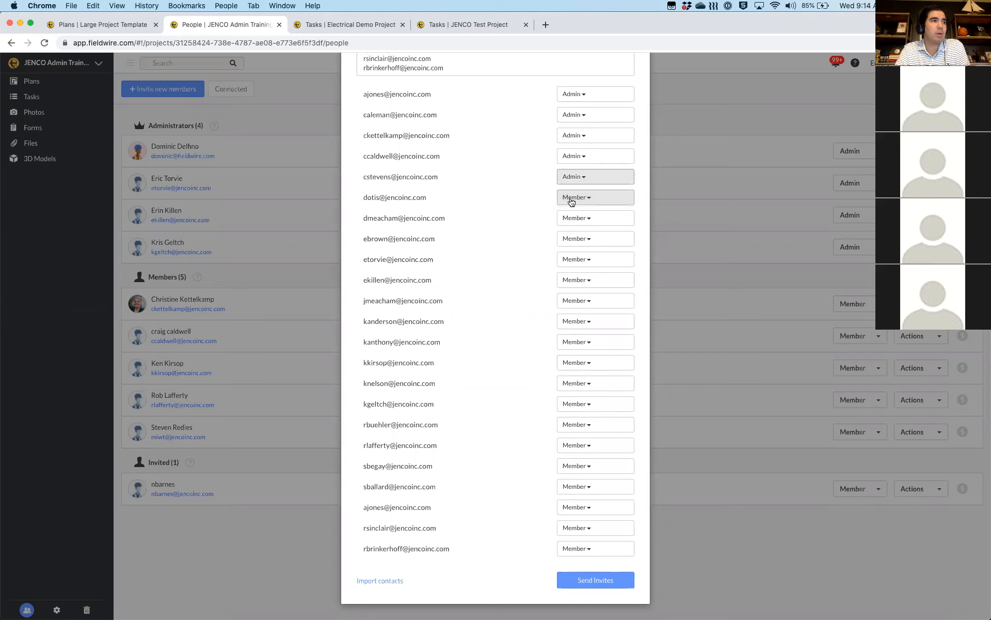
pyautogui.click(570, 199)
pyautogui.click(570, 217)
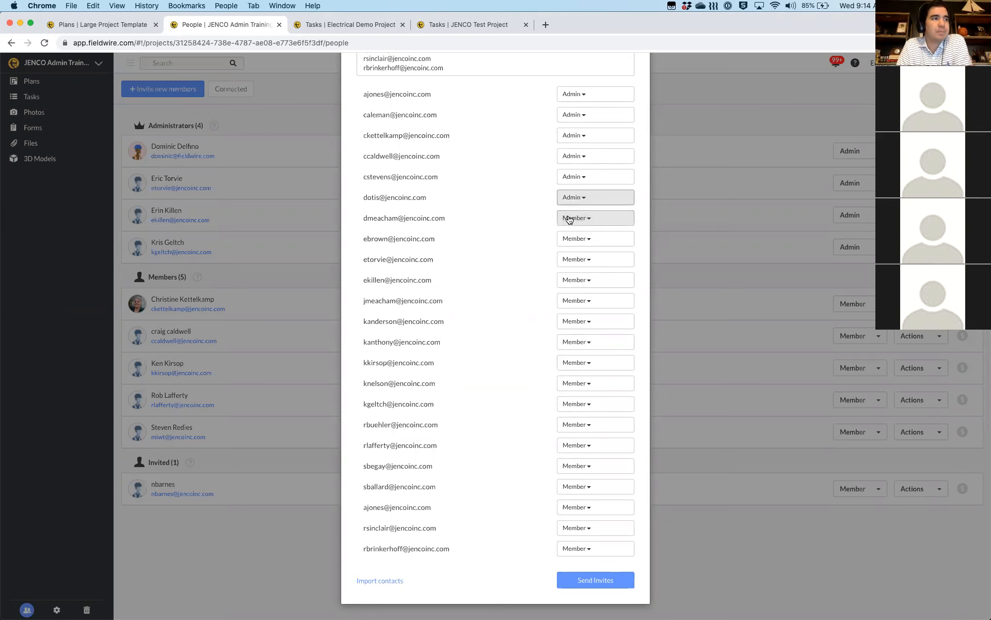
pyautogui.click(571, 219)
pyautogui.click(572, 237)
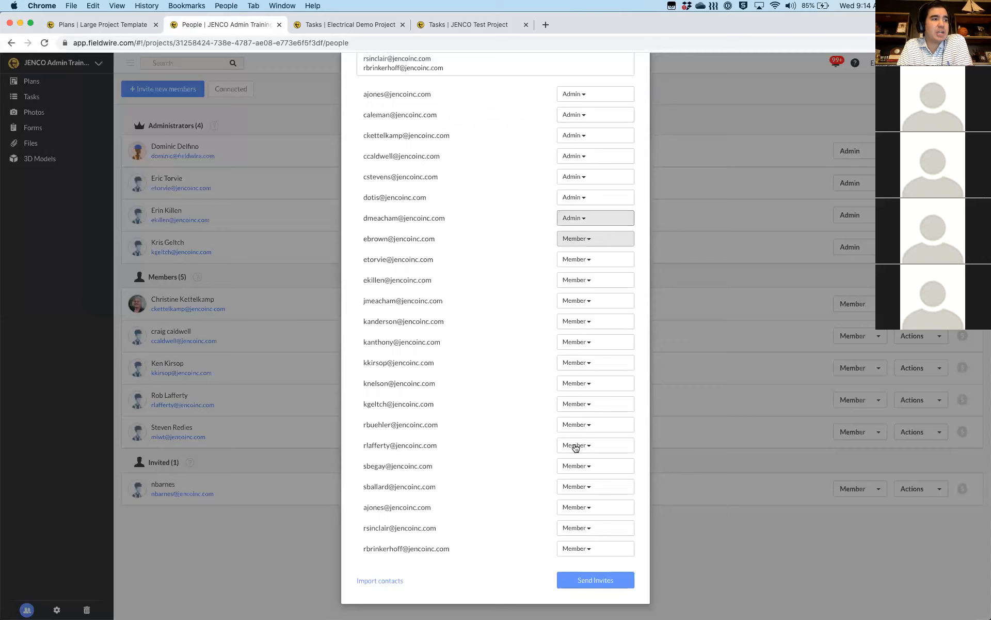
# Make the last six invitees Followers and submit the invitations
pyautogui.click(576, 447)
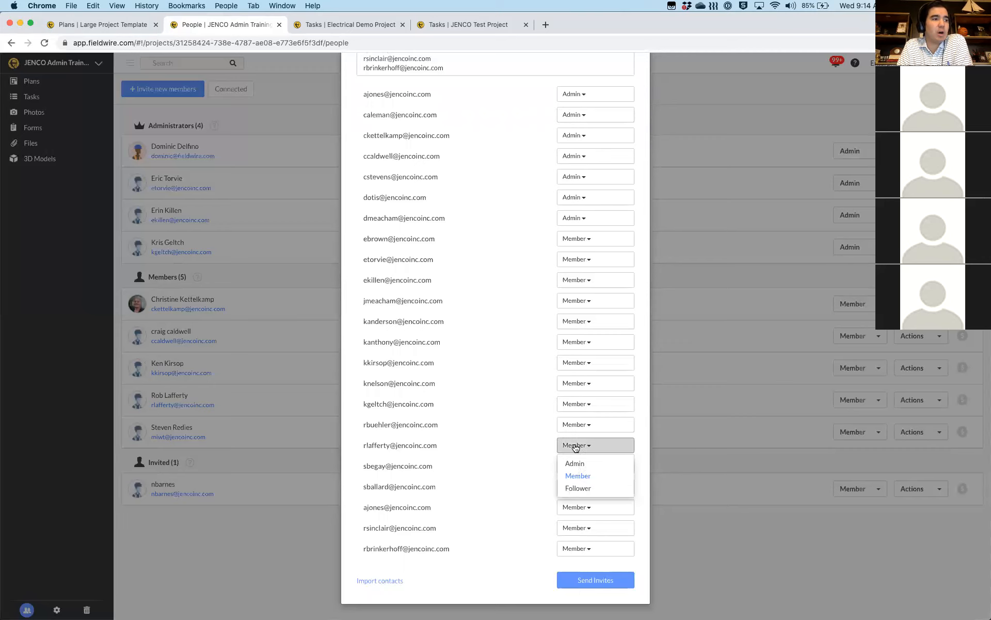
pyautogui.click(578, 488)
pyautogui.click(579, 466)
pyautogui.click(580, 510)
pyautogui.click(580, 485)
pyautogui.click(578, 530)
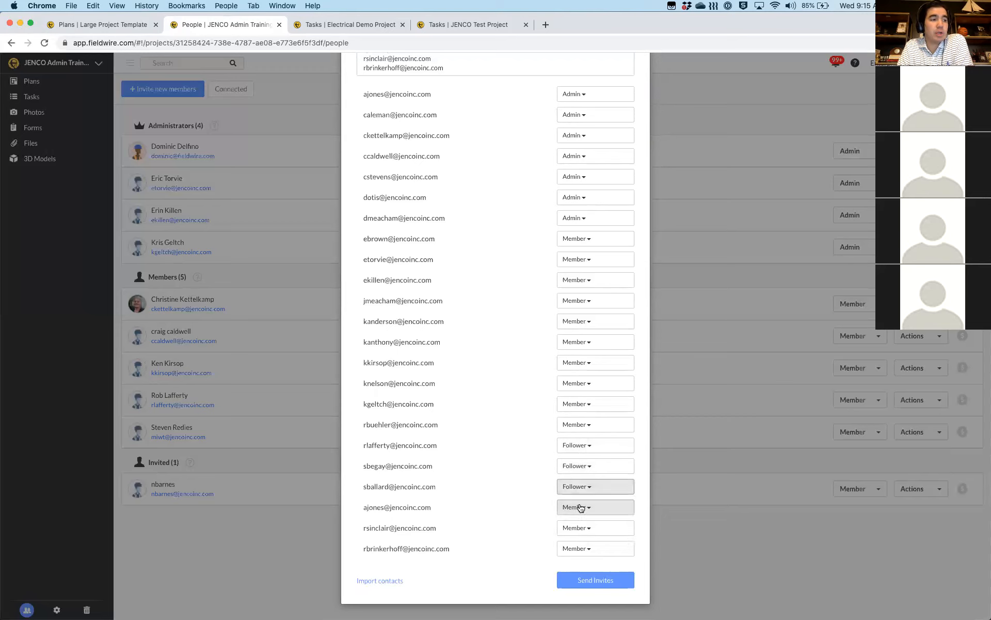
pyautogui.click(581, 549)
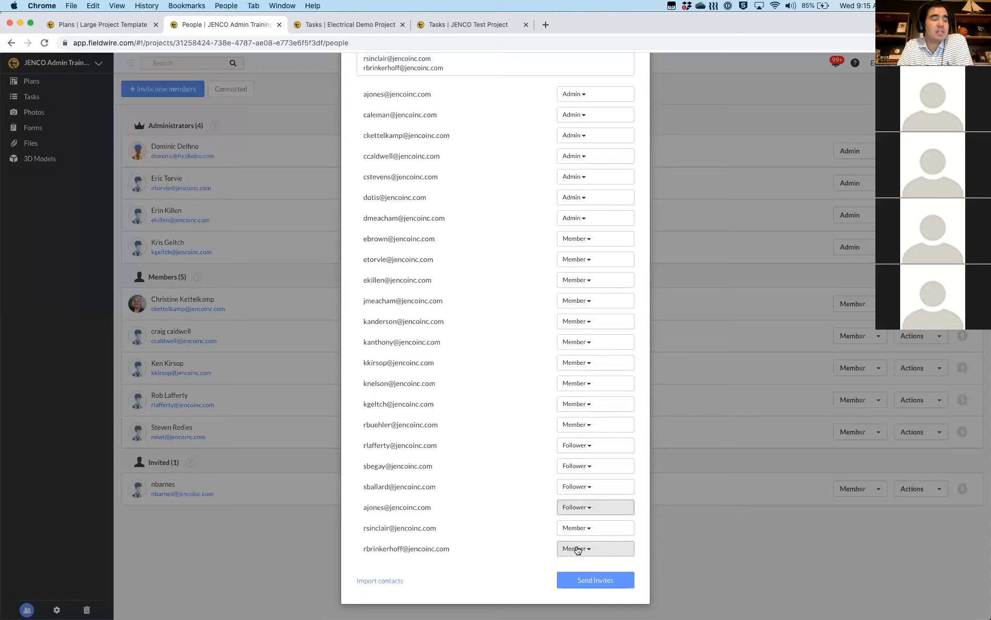
pyautogui.click(579, 529)
pyautogui.click(580, 570)
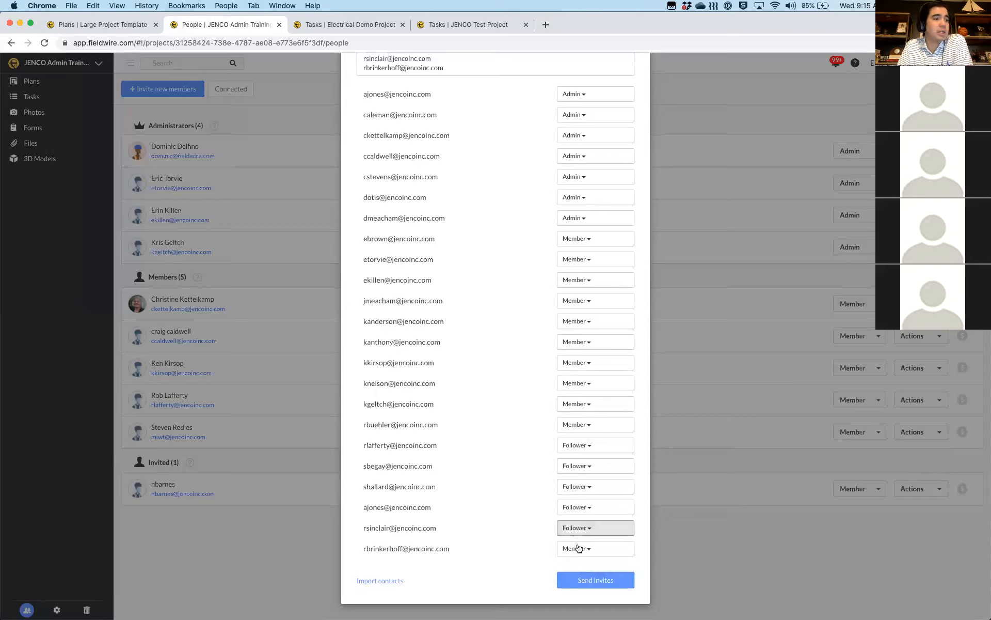
pyautogui.click(579, 548)
pyautogui.click(580, 590)
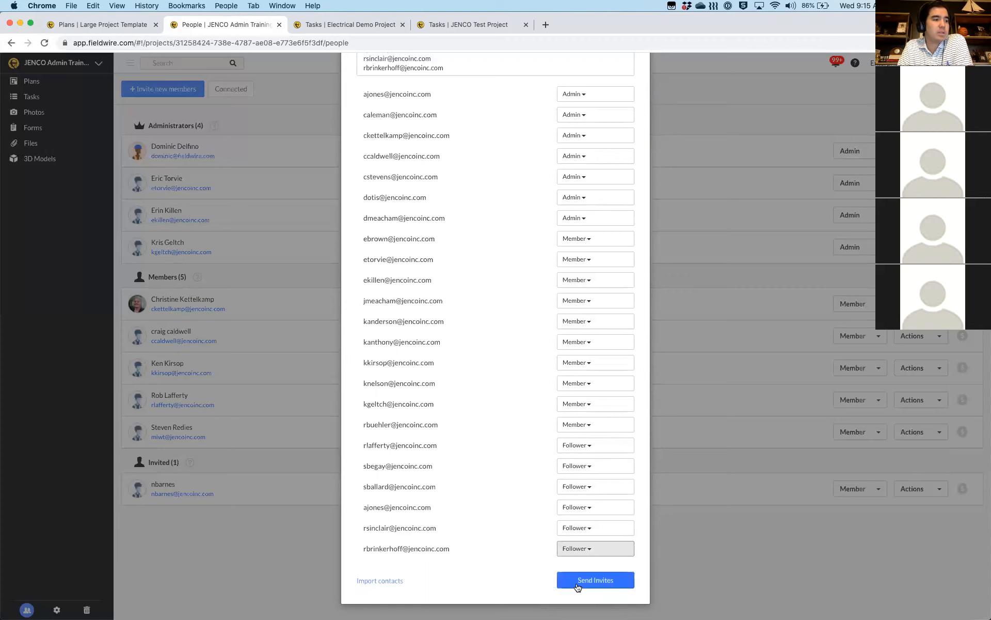
pyautogui.click(582, 580)
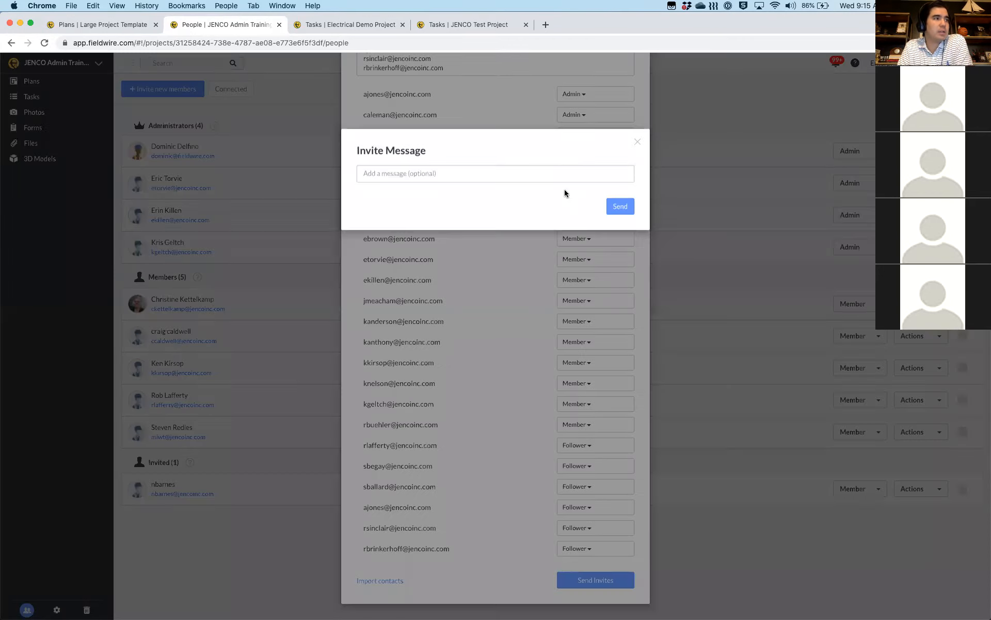
# Add the message 'Hey this is for the training' and send the invitations
pyautogui.click(448, 176)
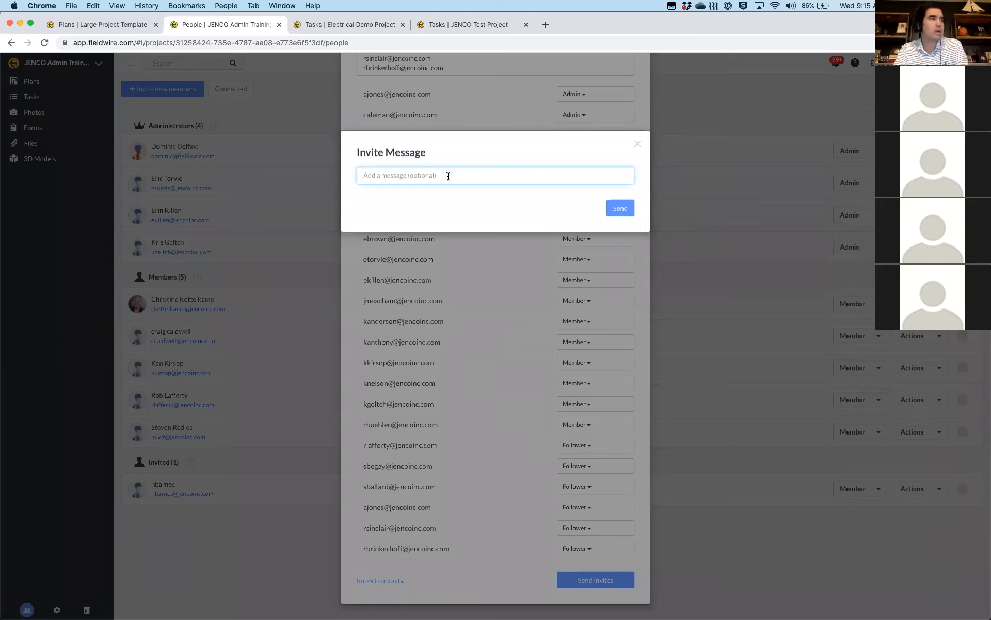
pyautogui.write('He')
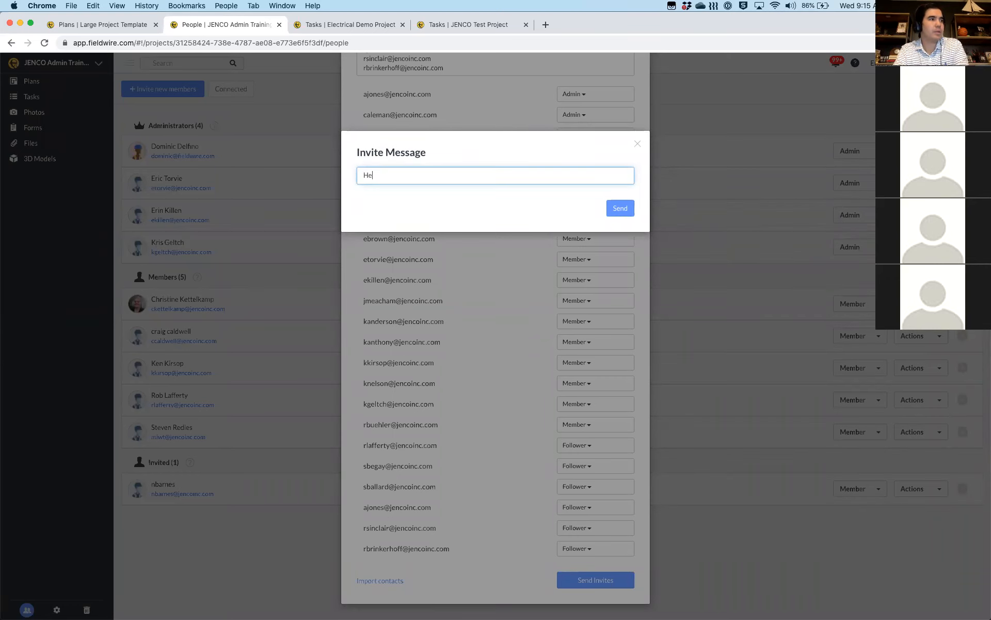
pyautogui.write('y this if')
pyautogui.press('BackSpace')
pyautogui.write('s')
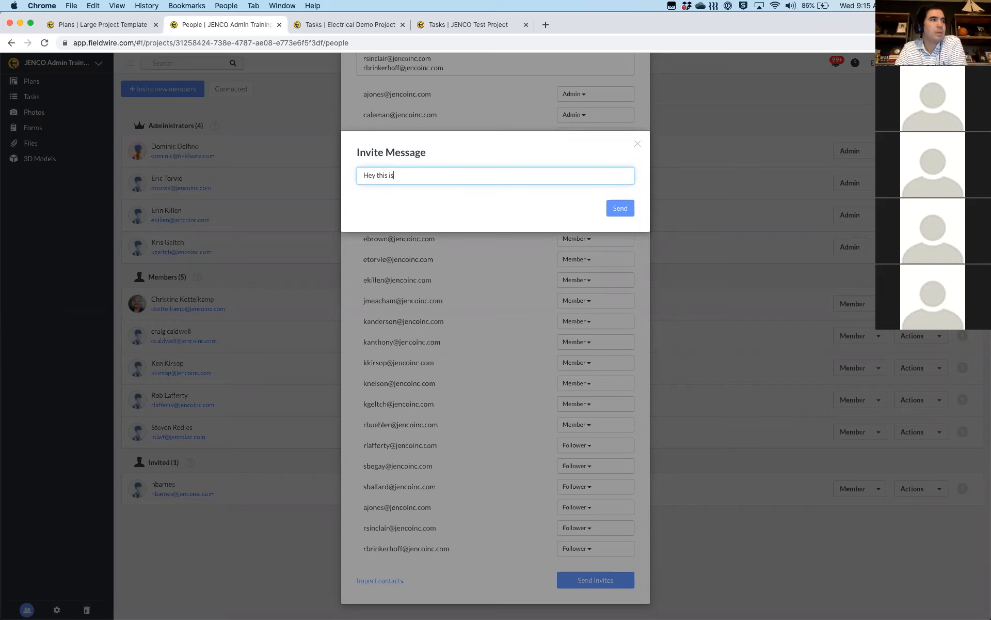
pyautogui.write(' for the training')
pyautogui.click(620, 211)
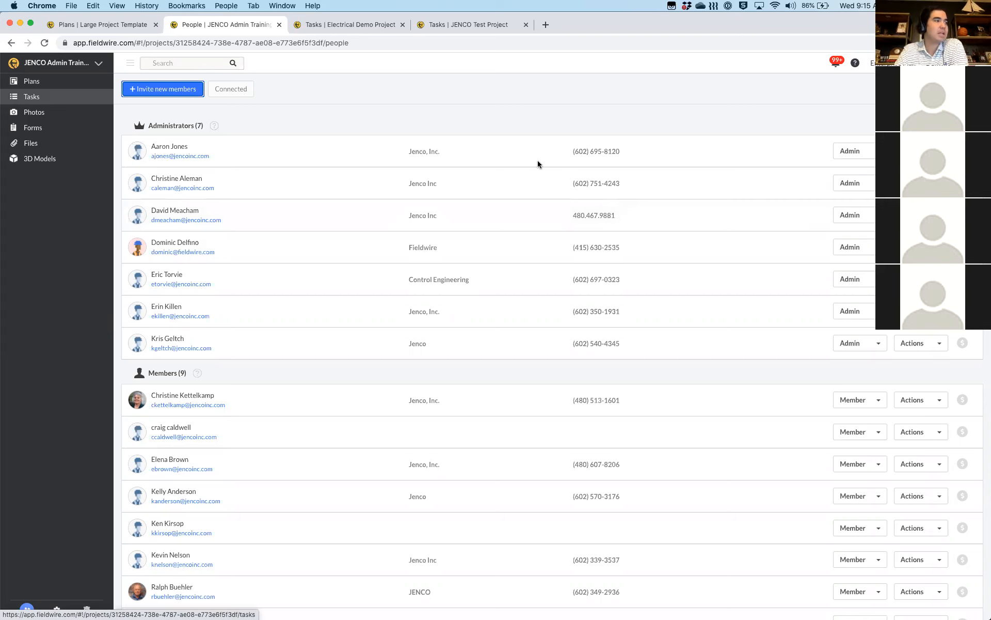
# Scroll the People page to check the Followers and seven pending invitations
pyautogui.scroll(-5, 538, 164)
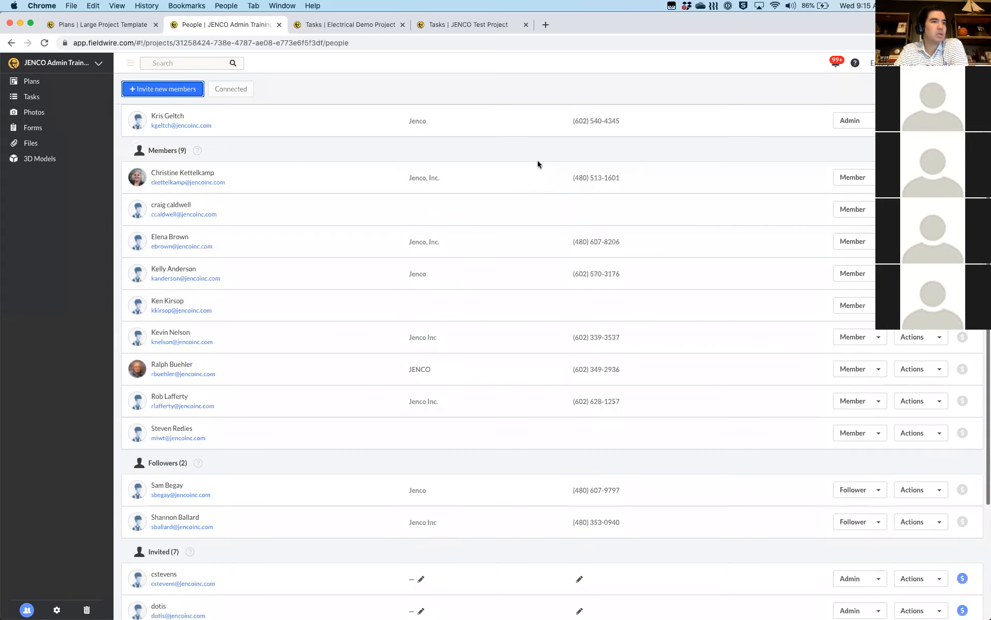
pyautogui.scroll(-1, 538, 165)
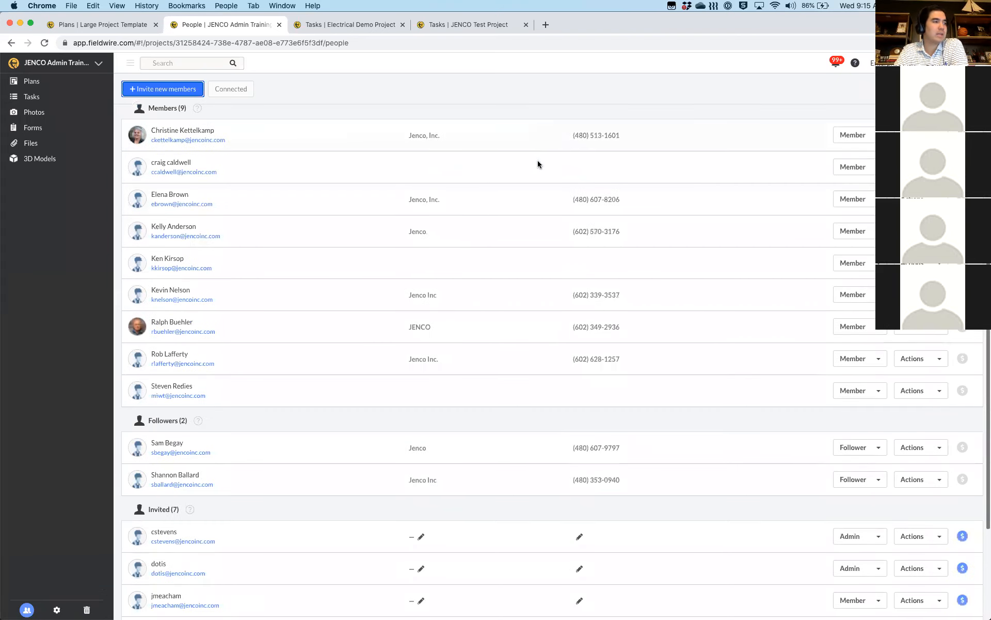
pyautogui.scroll(-4, 334, 310)
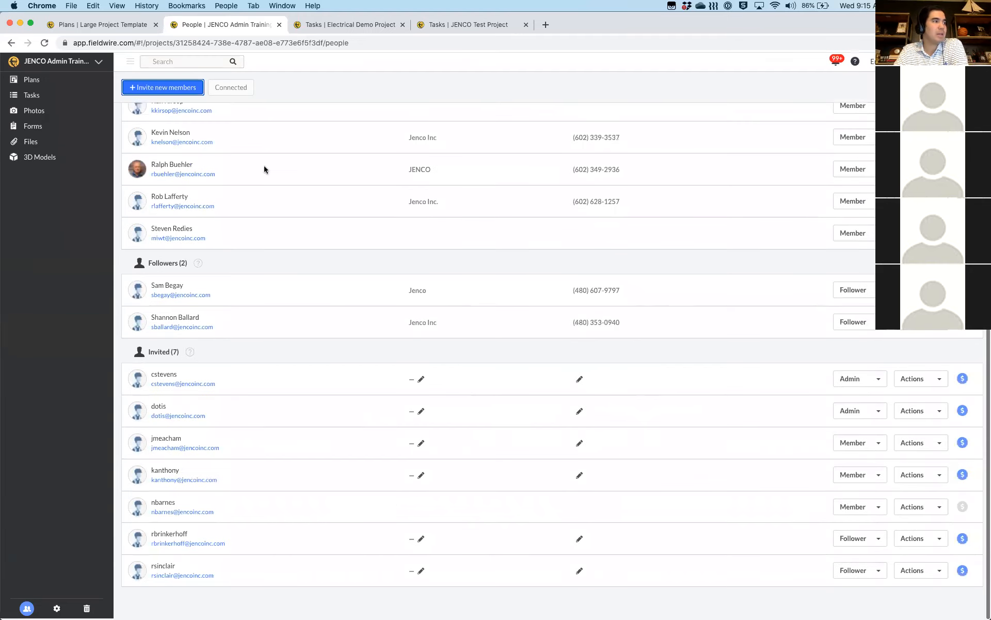
pyautogui.scroll(4, 277, 325)
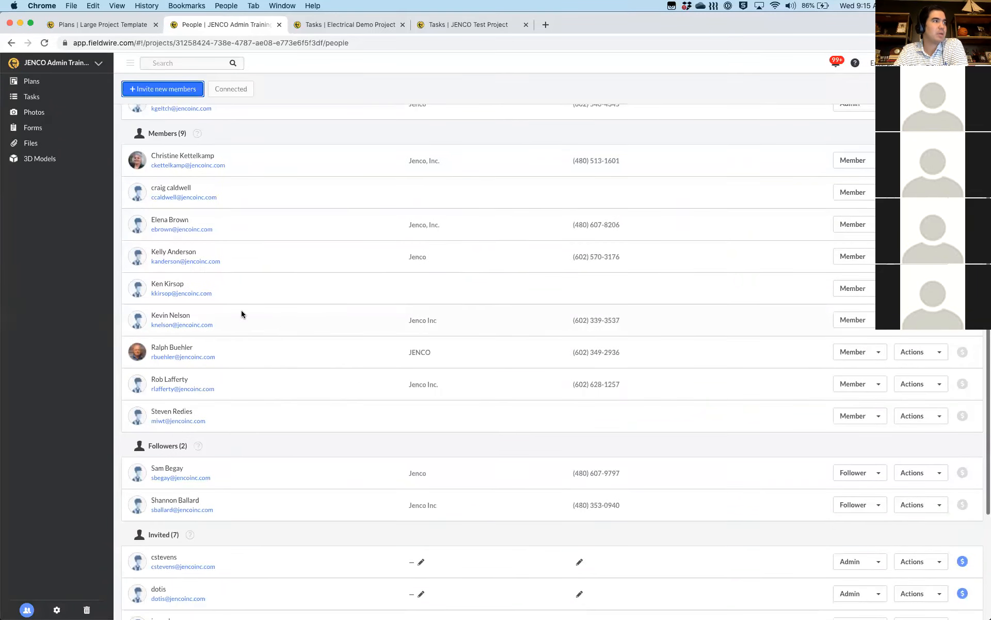
# Scroll the People page to see the accepted invitee listed under Members (10)
pyautogui.scroll(4, 284, 312)
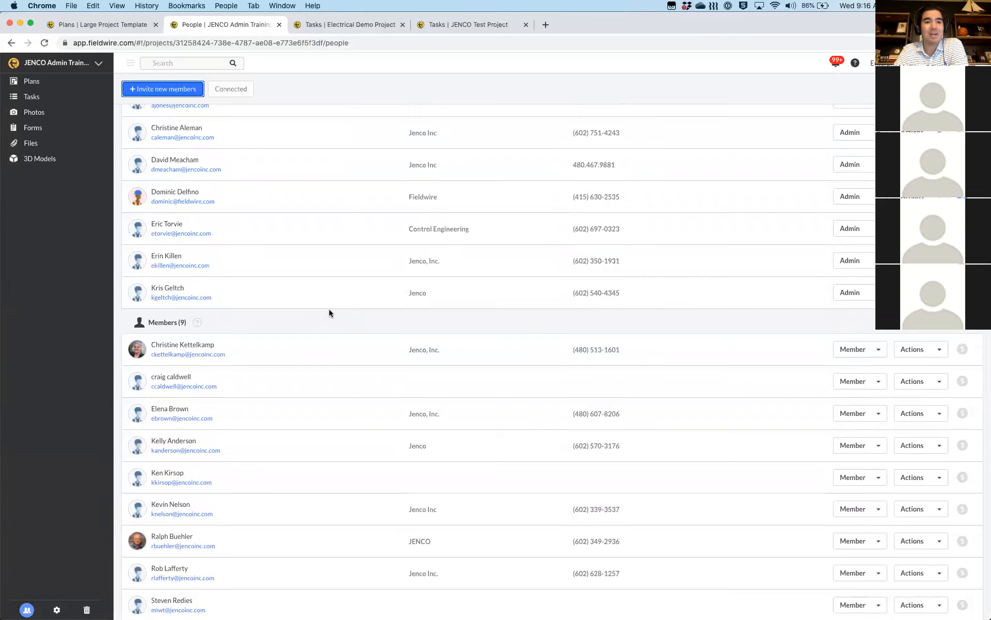
pyautogui.scroll(-8, 165, 368)
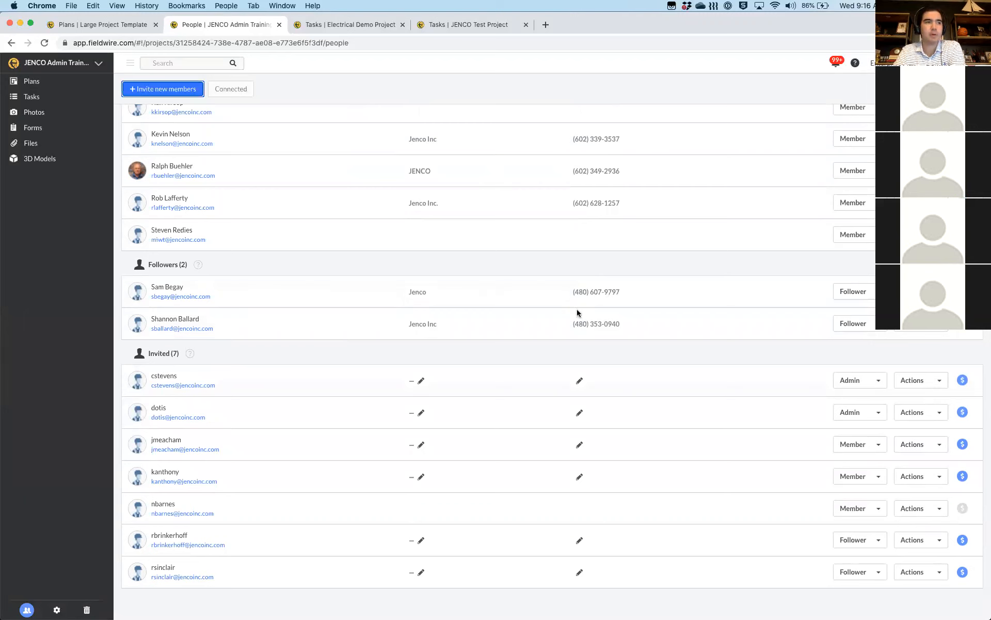
pyautogui.scroll(8, 577, 312)
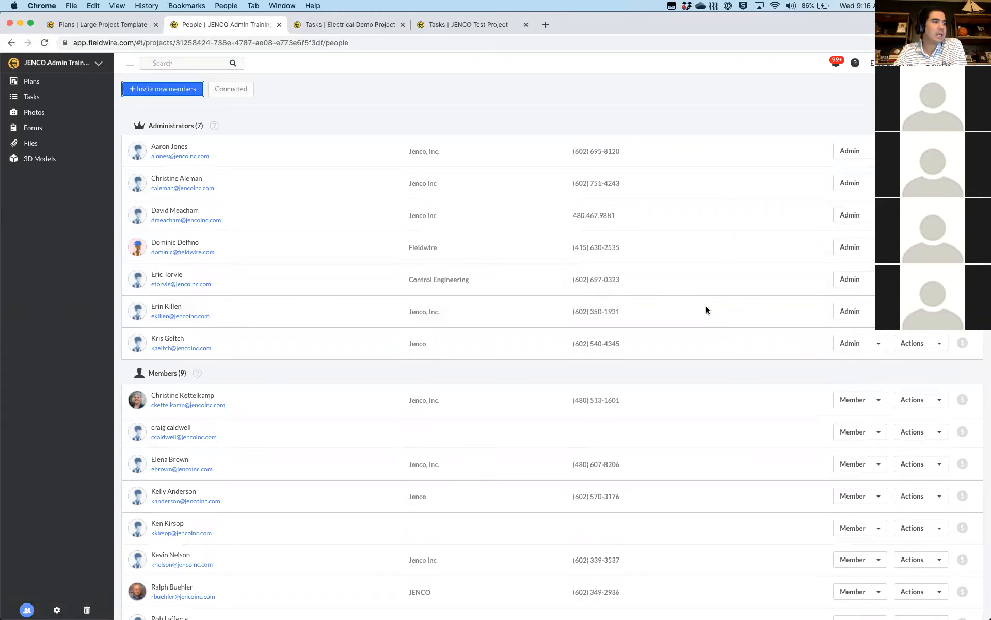
pyautogui.scroll(-2, 708, 309)
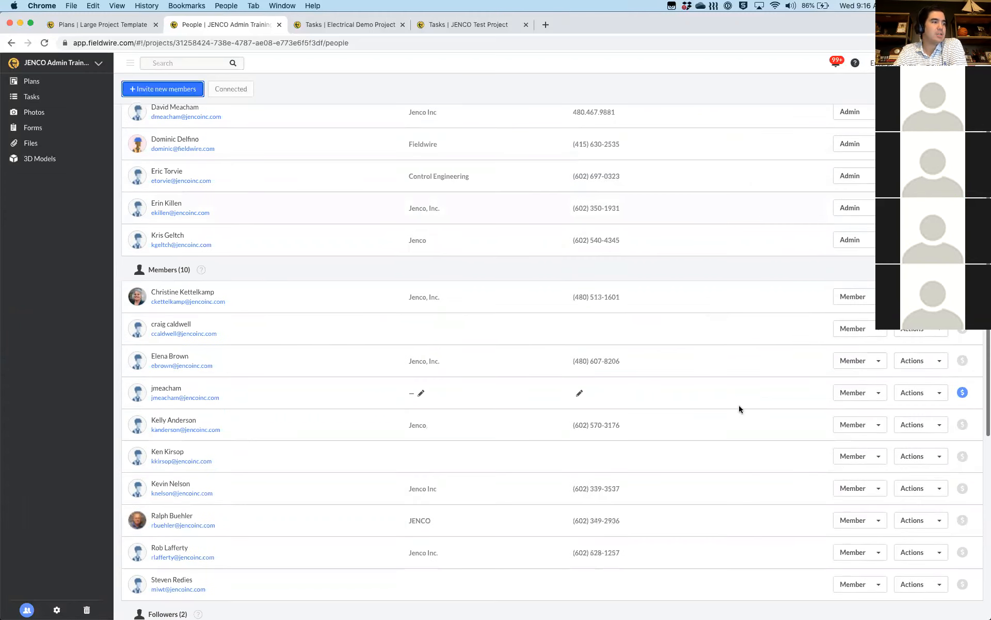
pyautogui.scroll(-3, 739, 409)
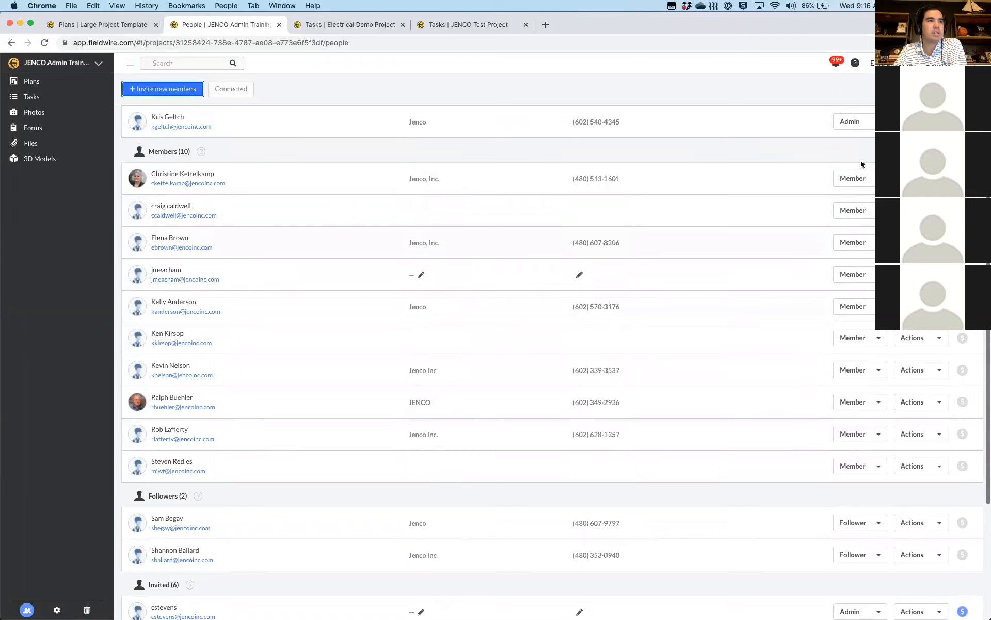
# Change the last administrator's role from Admin to Member
pyautogui.click(879, 122)
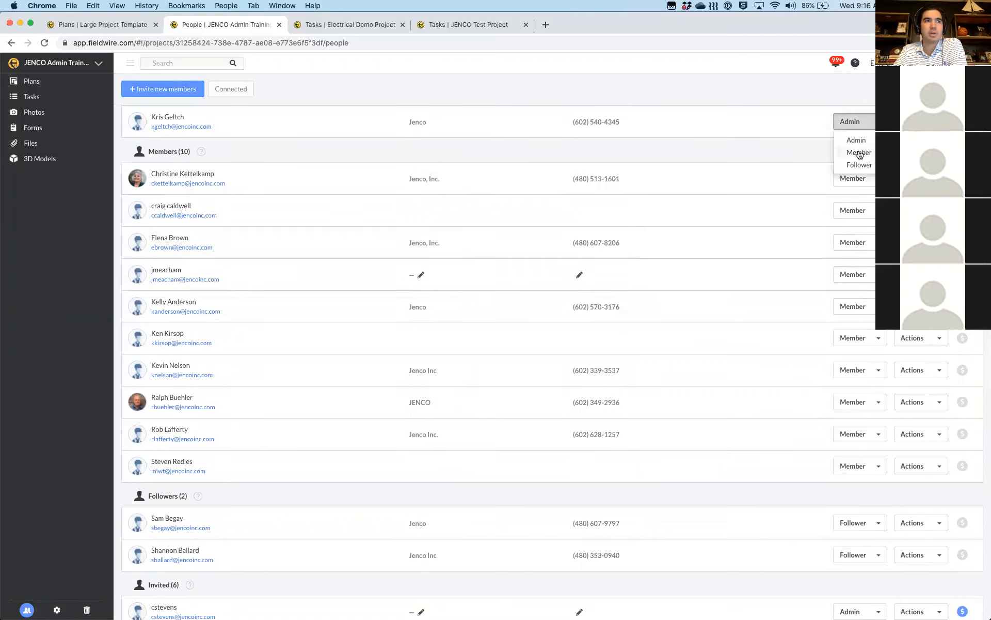
pyautogui.click(859, 153)
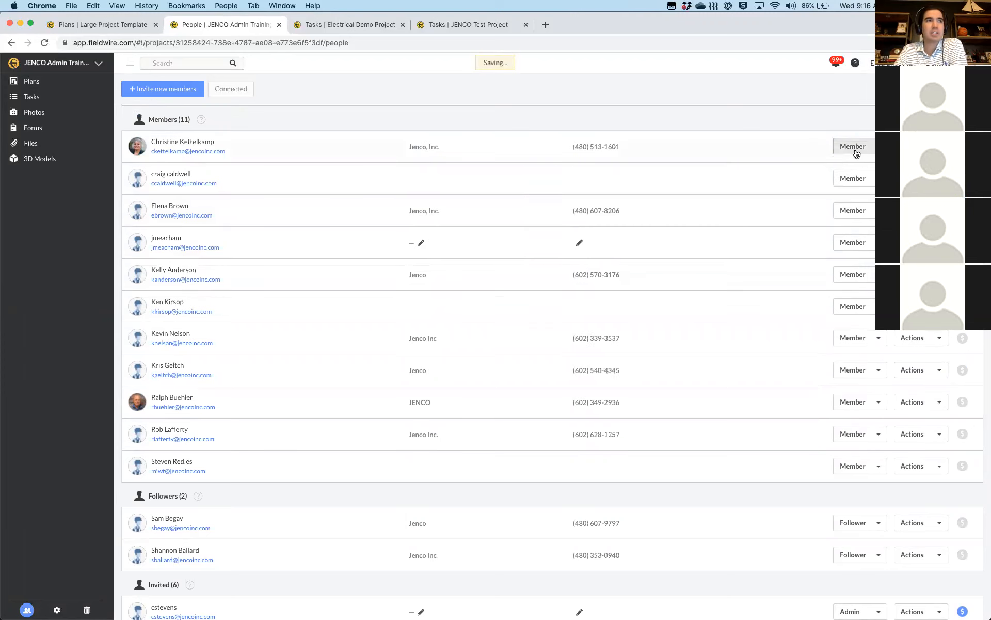
pyautogui.scroll(2, 726, 216)
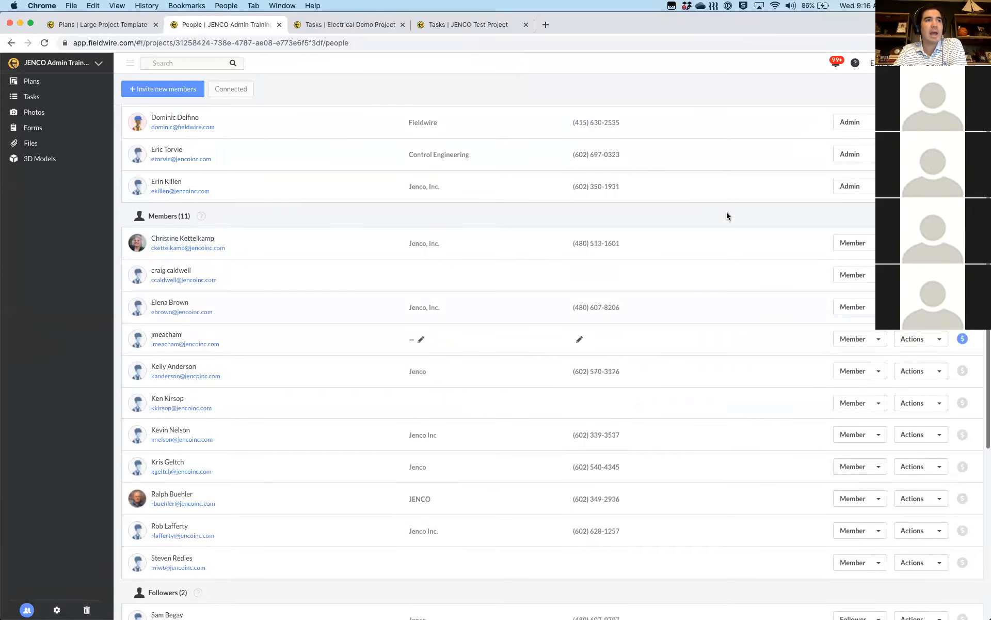
pyautogui.scroll(3, 727, 216)
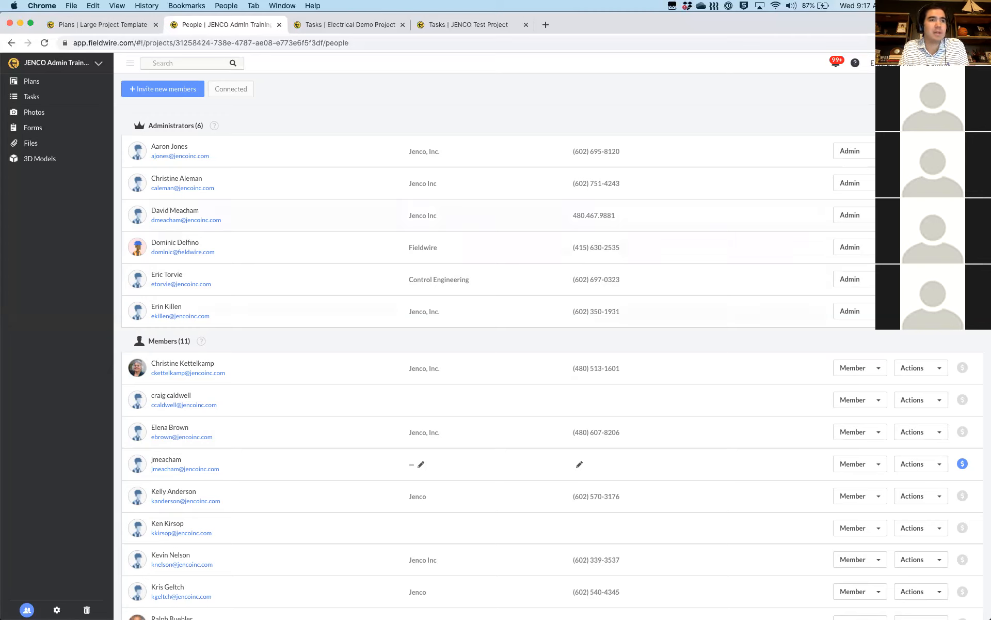
# Remove the bottom administrator from the project
pyautogui.click(917, 312)
pyautogui.click(913, 334)
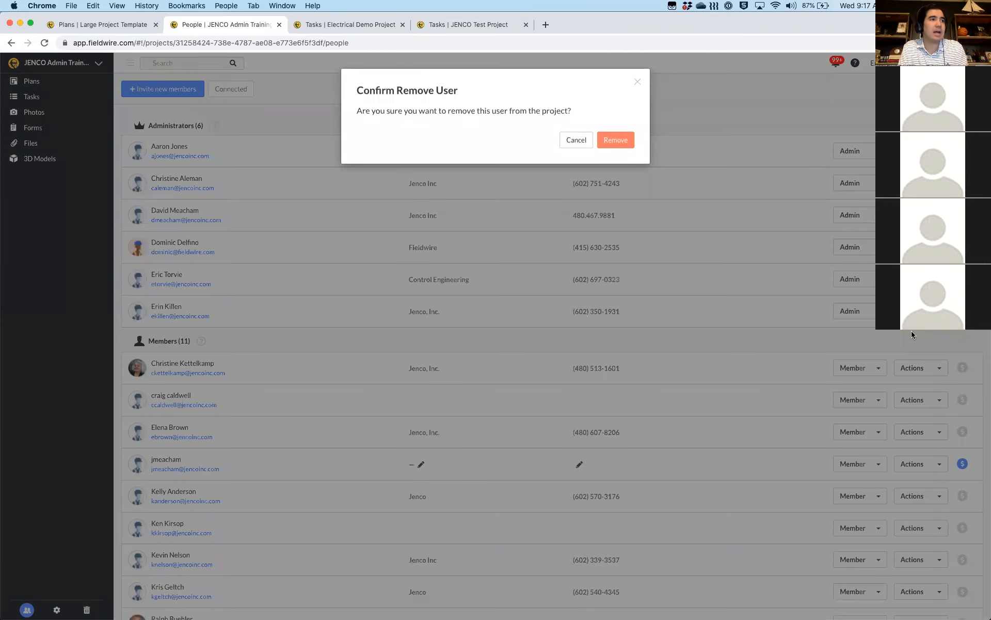
pyautogui.click(618, 137)
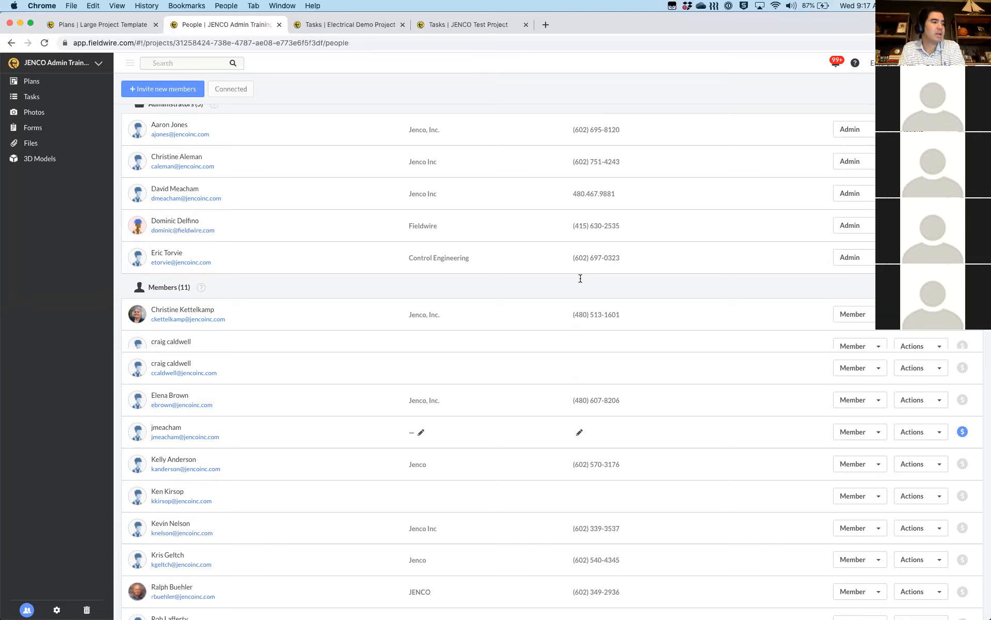
# Reinvite the removed user from the Removed Recently list
pyautogui.scroll(-10, 581, 278)
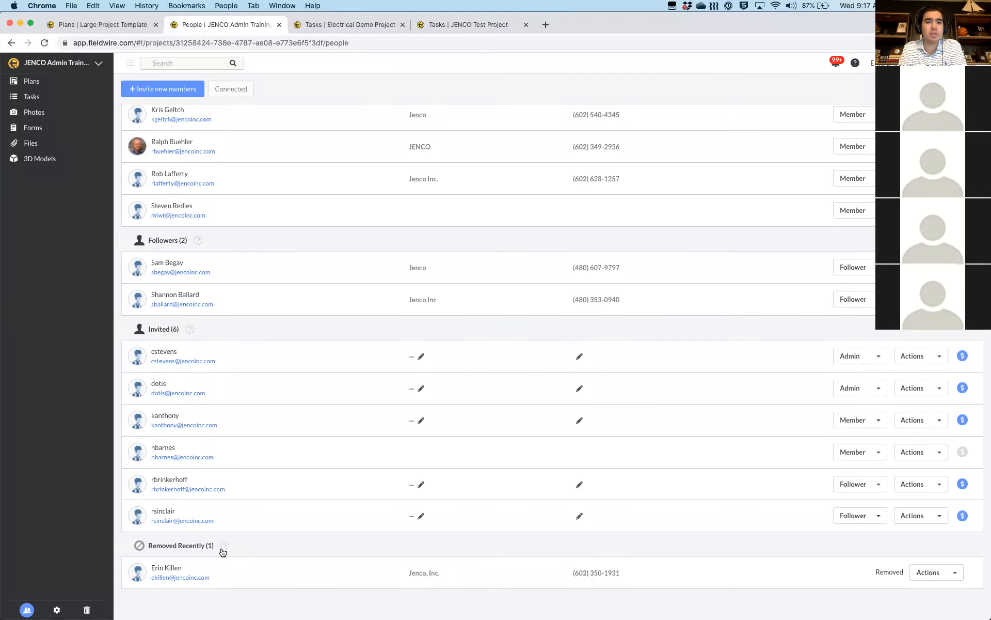
pyautogui.click(939, 574)
pyautogui.click(936, 592)
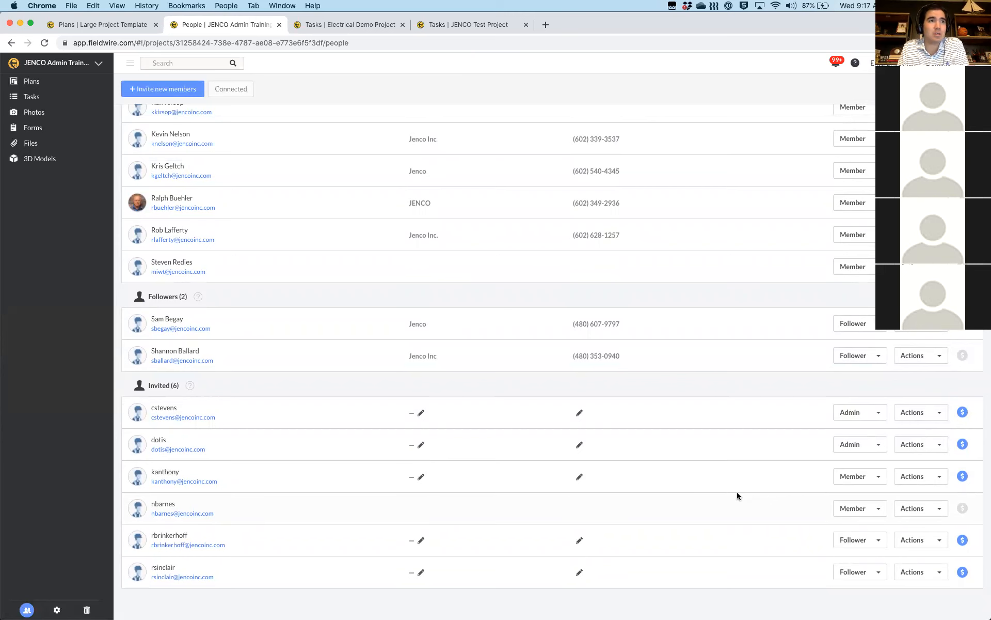
# Promote the reinvited member and one other member to Admin
pyautogui.scroll(10, 737, 496)
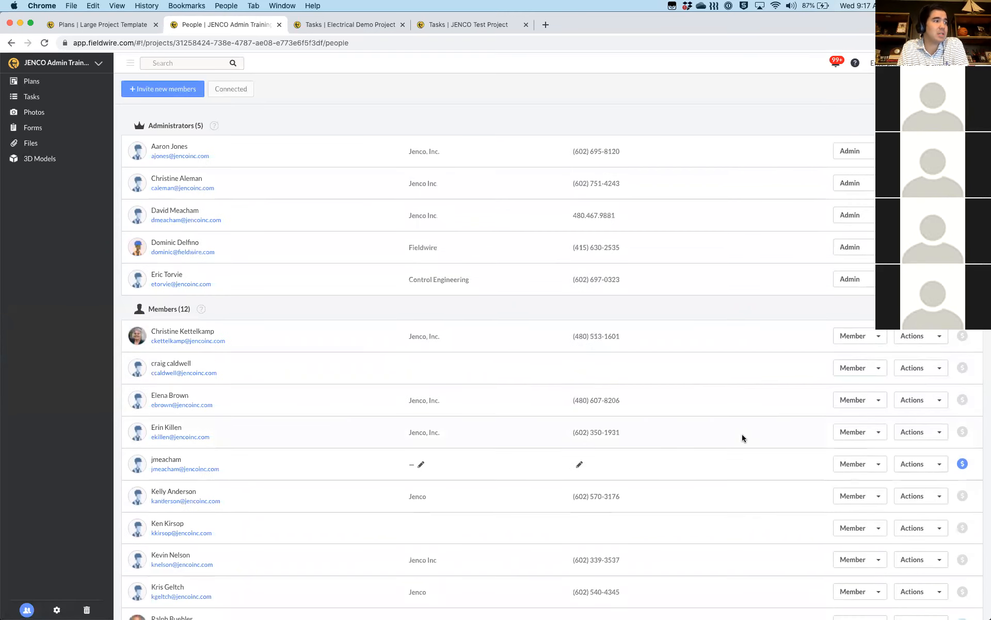
pyautogui.scroll(-2, 742, 438)
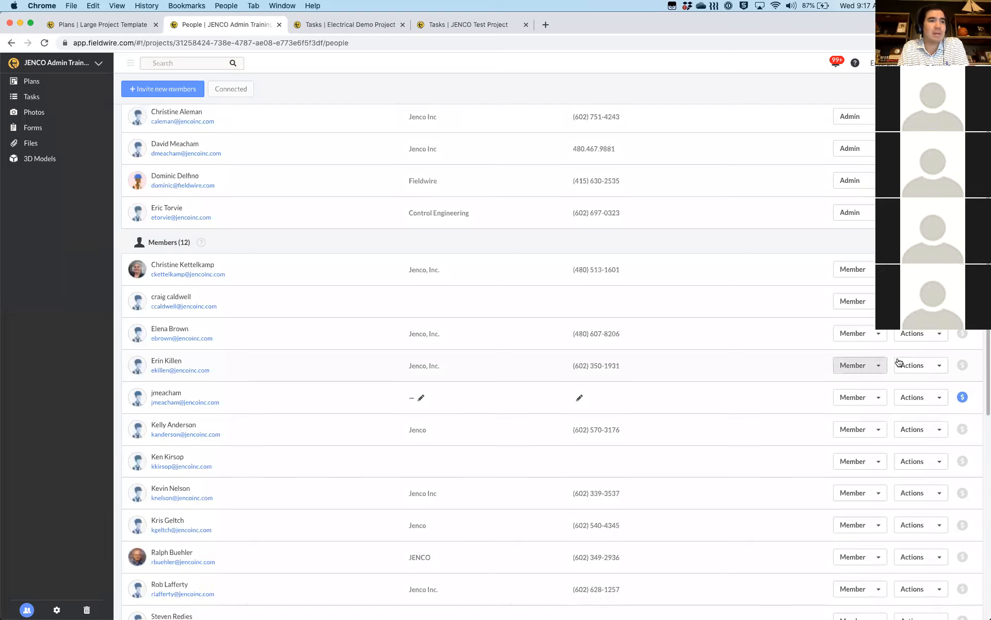
pyautogui.click(879, 366)
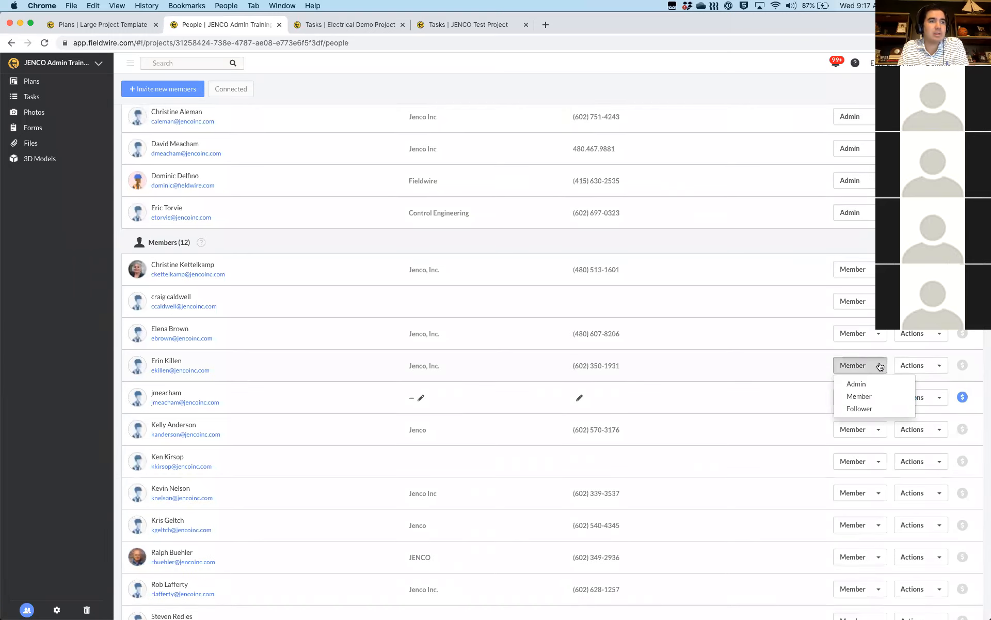
pyautogui.click(862, 385)
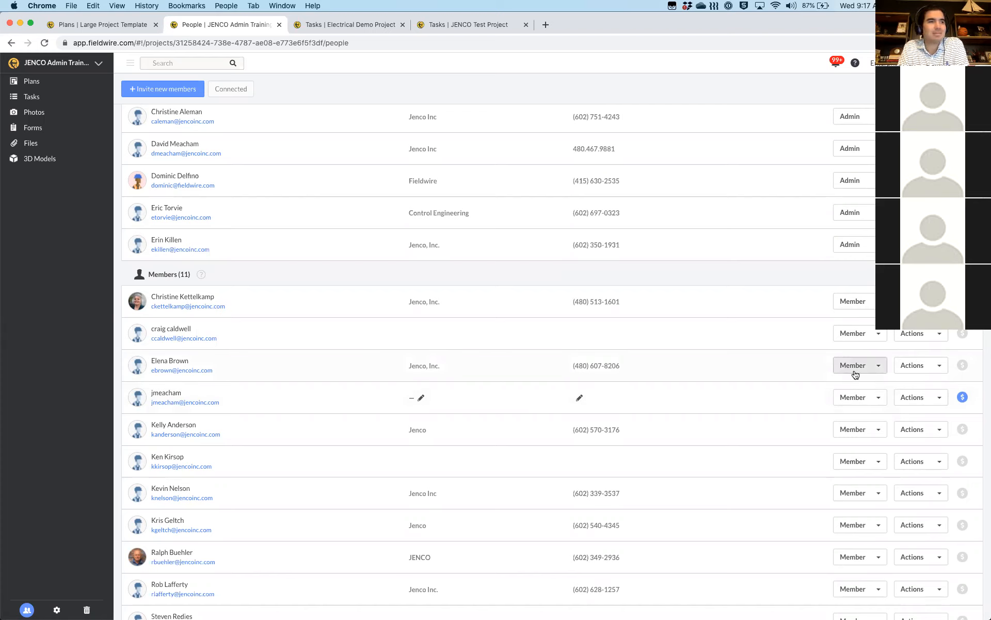
pyautogui.click(855, 376)
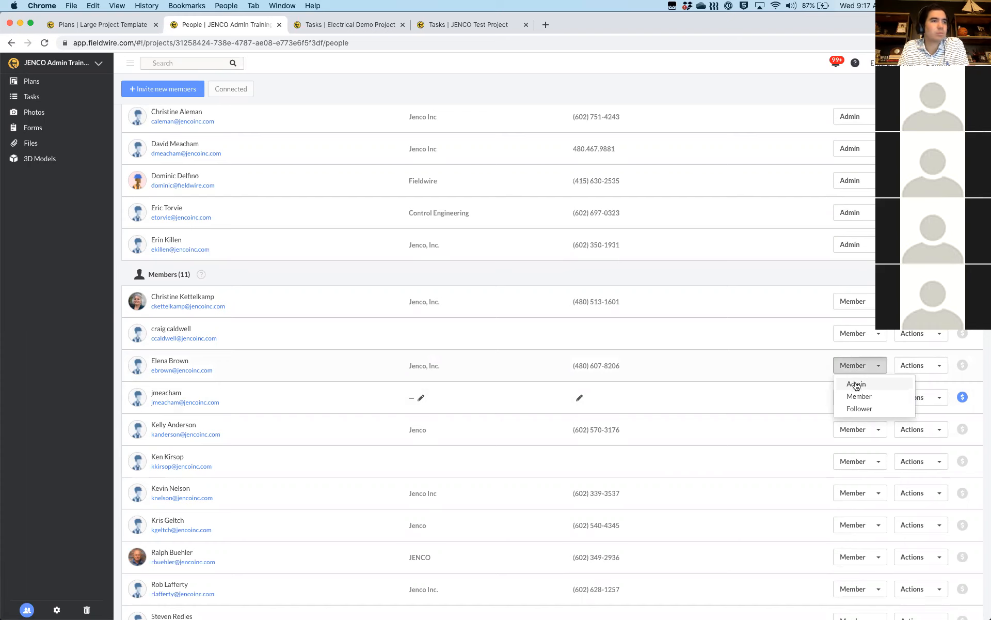
pyautogui.click(856, 384)
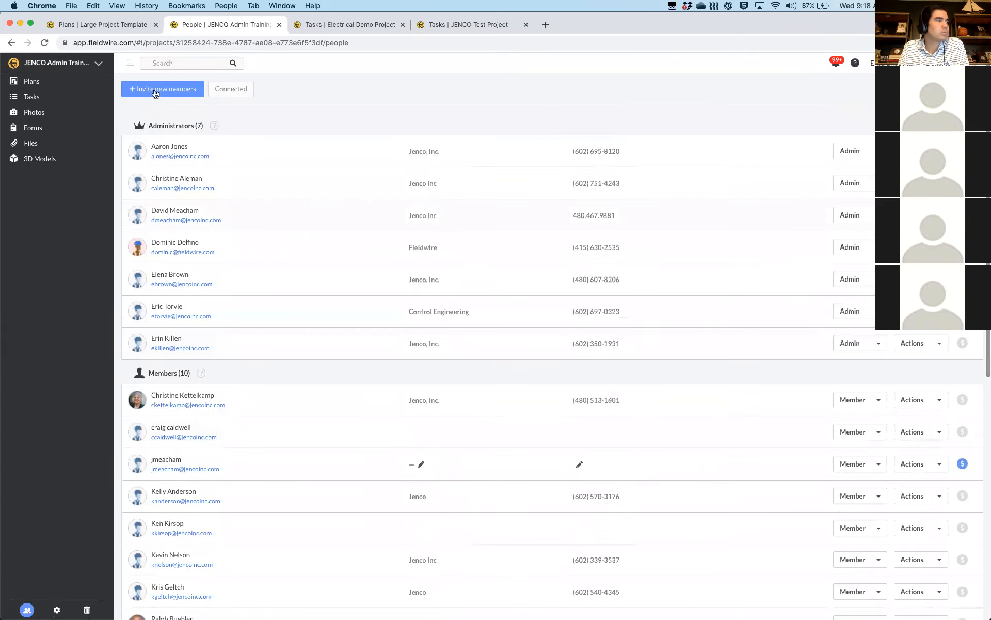
# Open the member invitation and type partial addresses to preview the email autocomplete suggestions
pyautogui.click(155, 93)
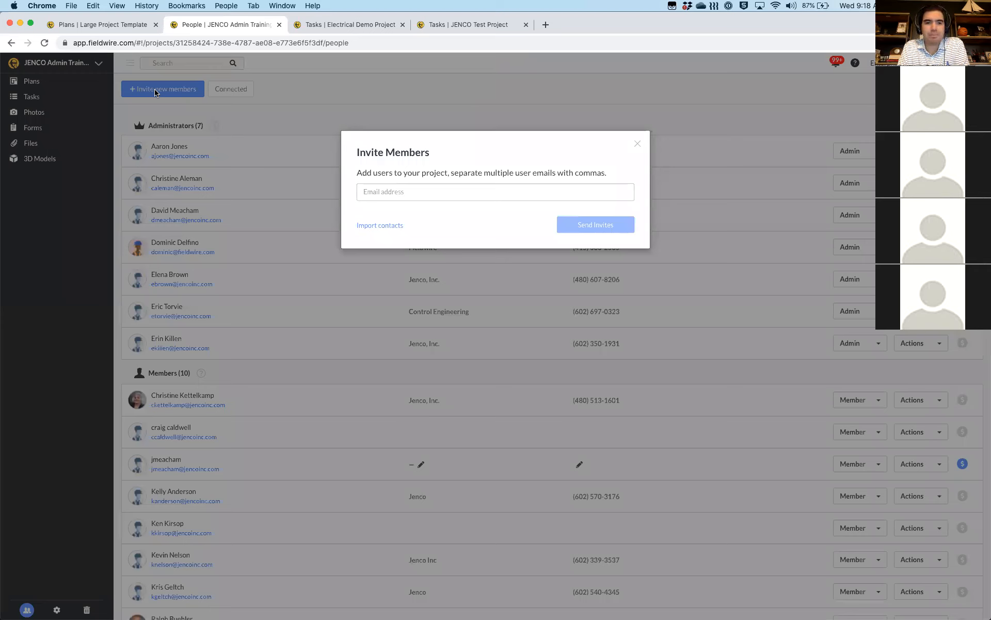
pyautogui.click(407, 192)
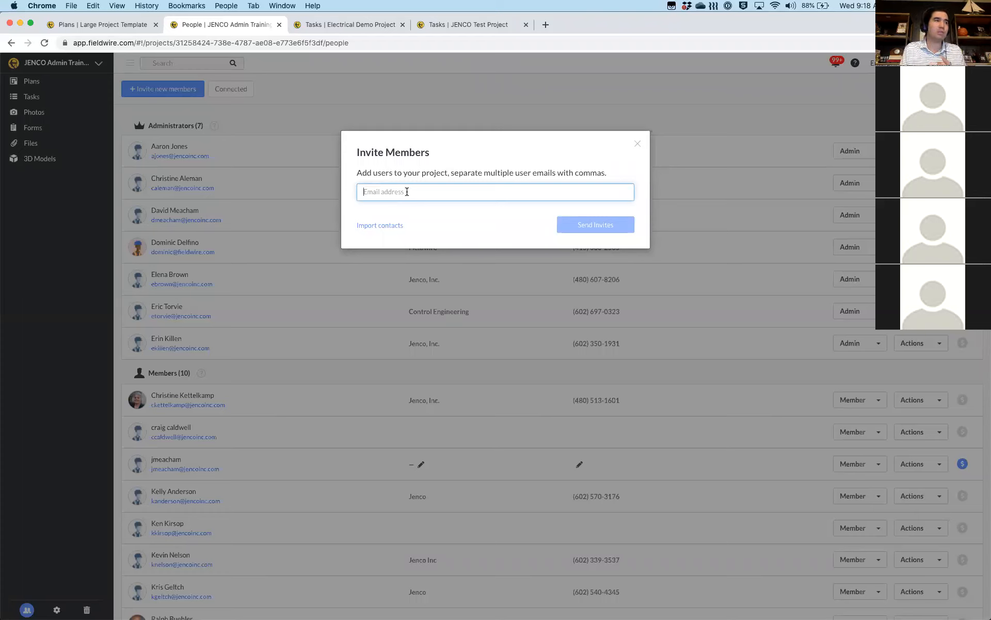
pyautogui.write('er')
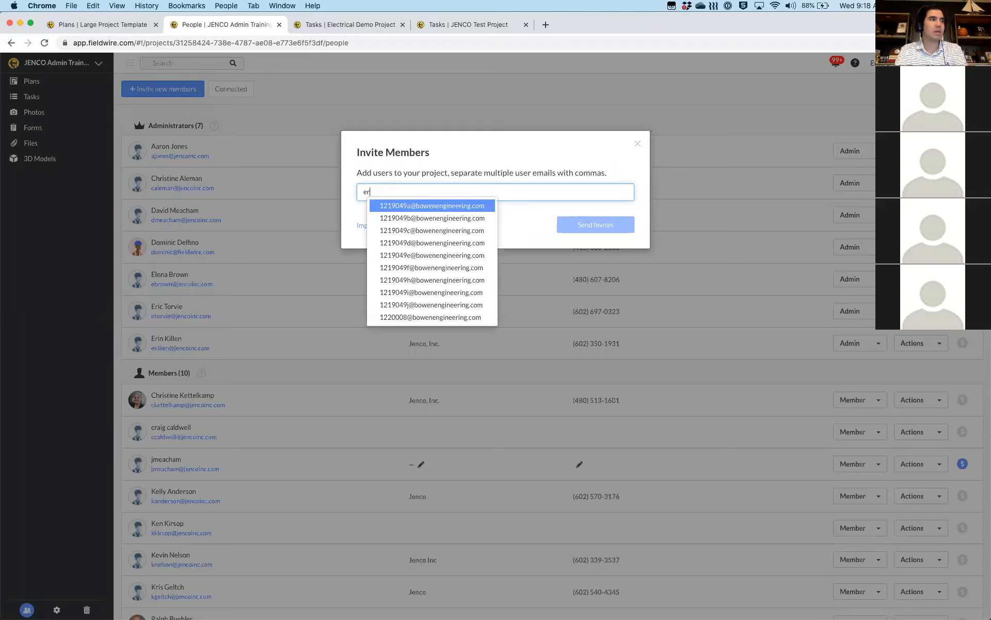
pyautogui.press('BackSpace')
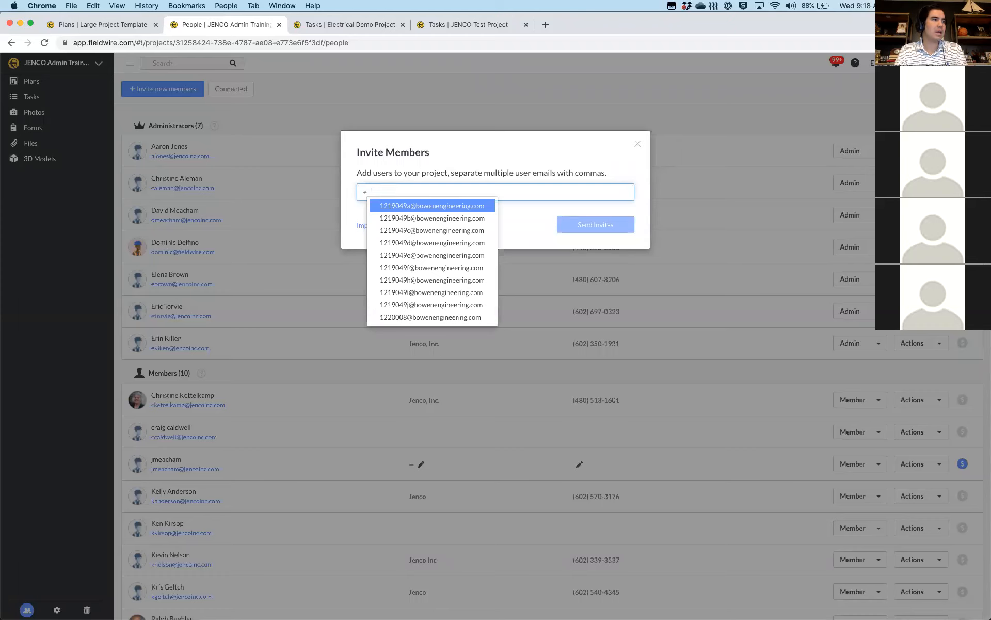
pyautogui.write('kil')
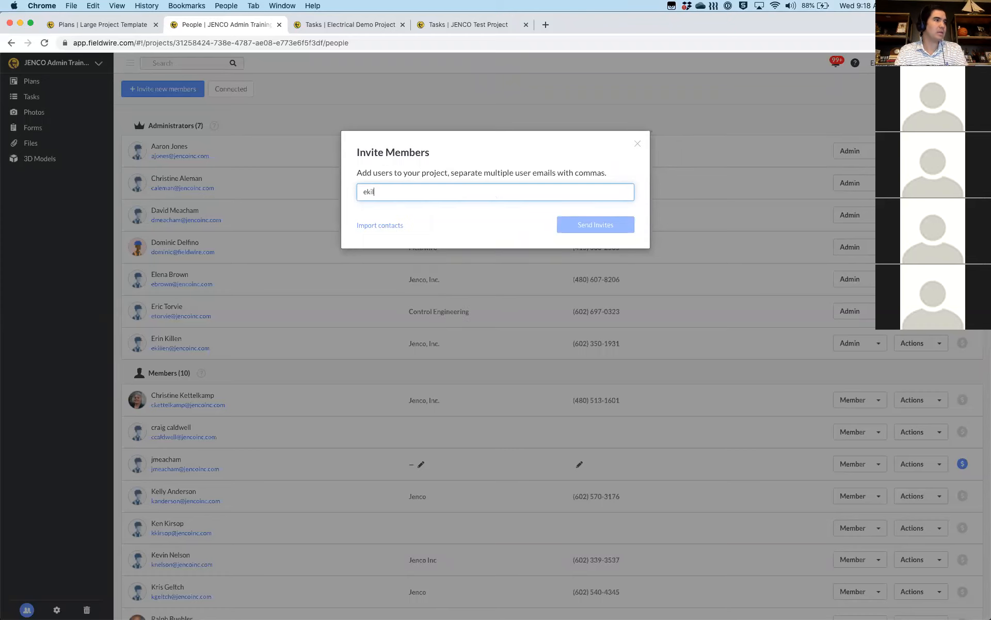
pyautogui.press('BackSpace')
pyautogui.press('BackSpace')
pyautogui.press('BackSpace')
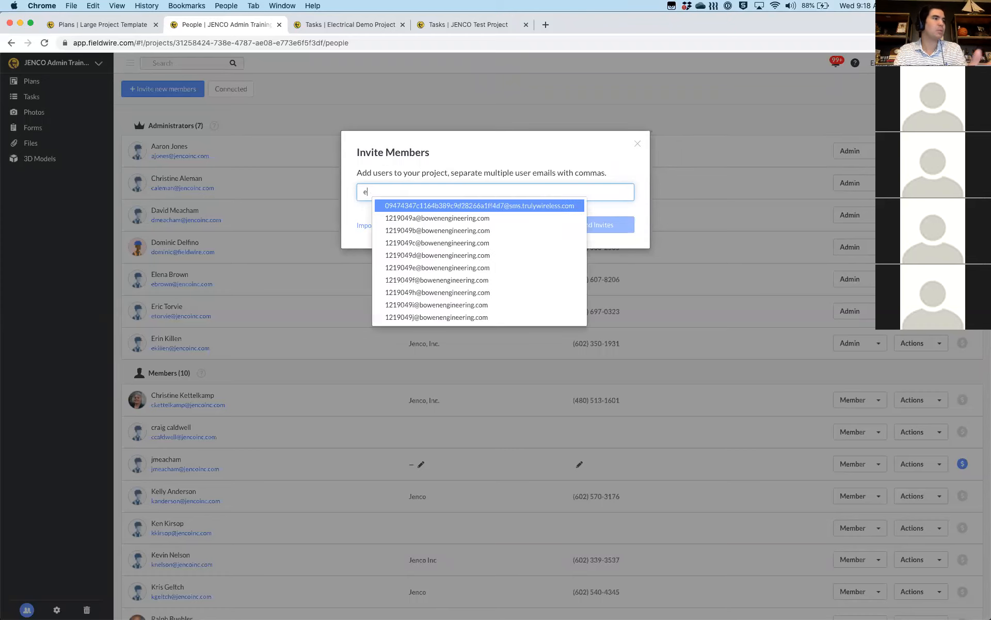
pyautogui.press('BackSpace')
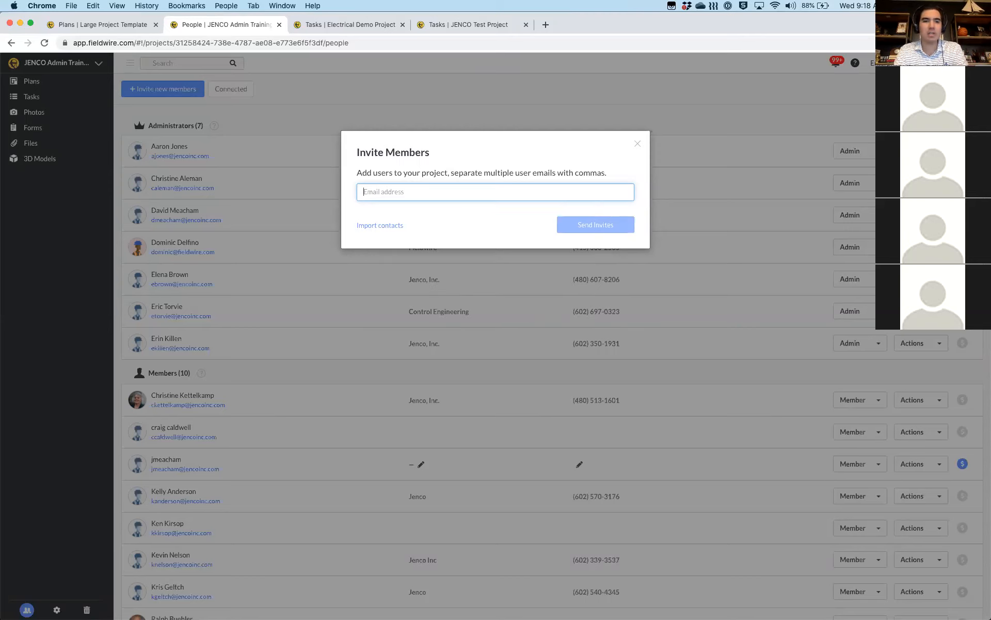
# Try another partial address, browse its suggestions, erase it, and close without inviting anyone
pyautogui.write('amb')
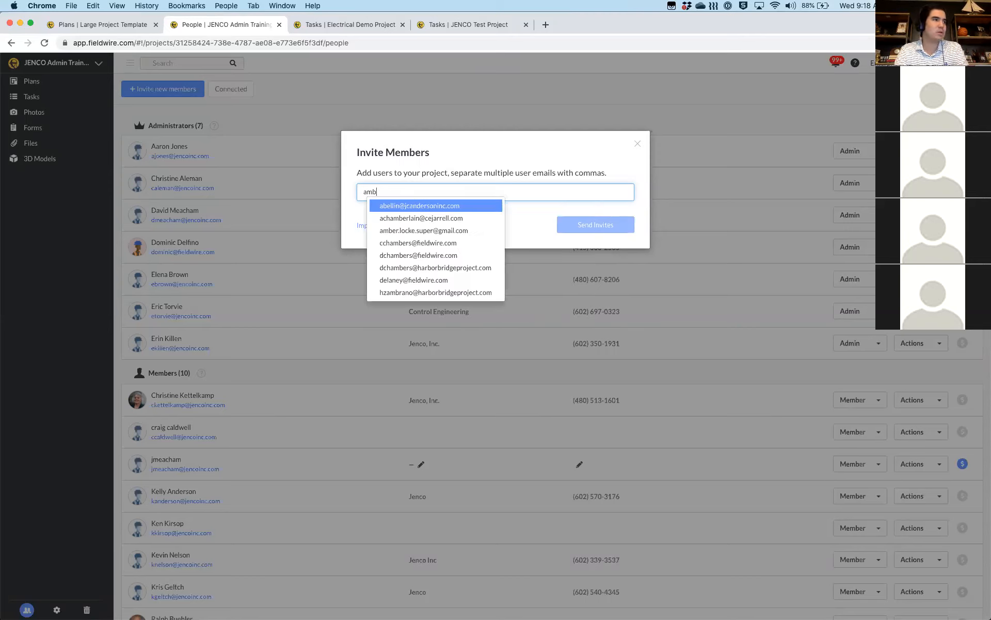
pyautogui.write('er')
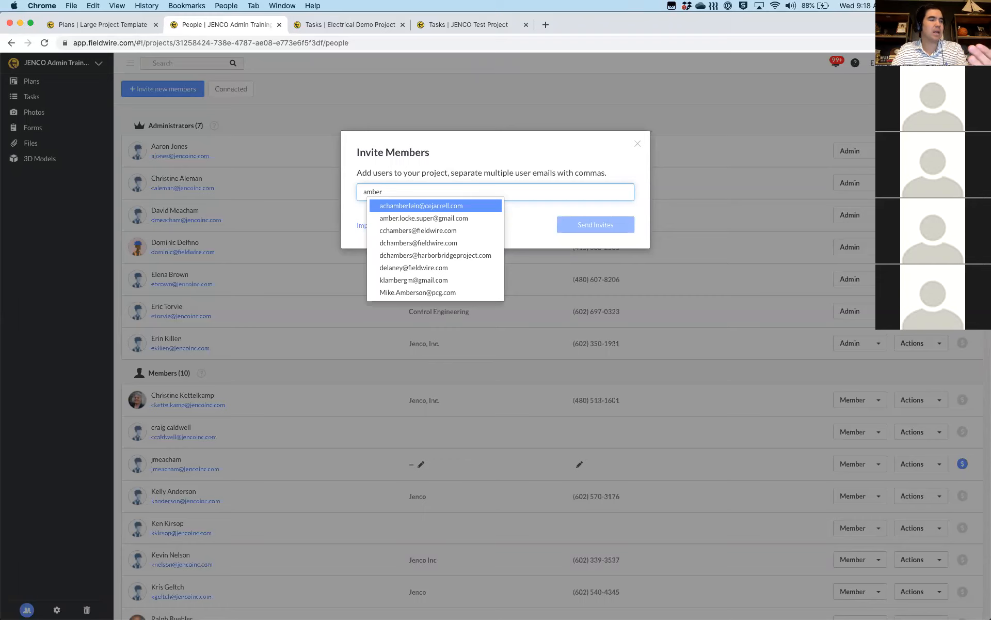
pyautogui.press('Down')
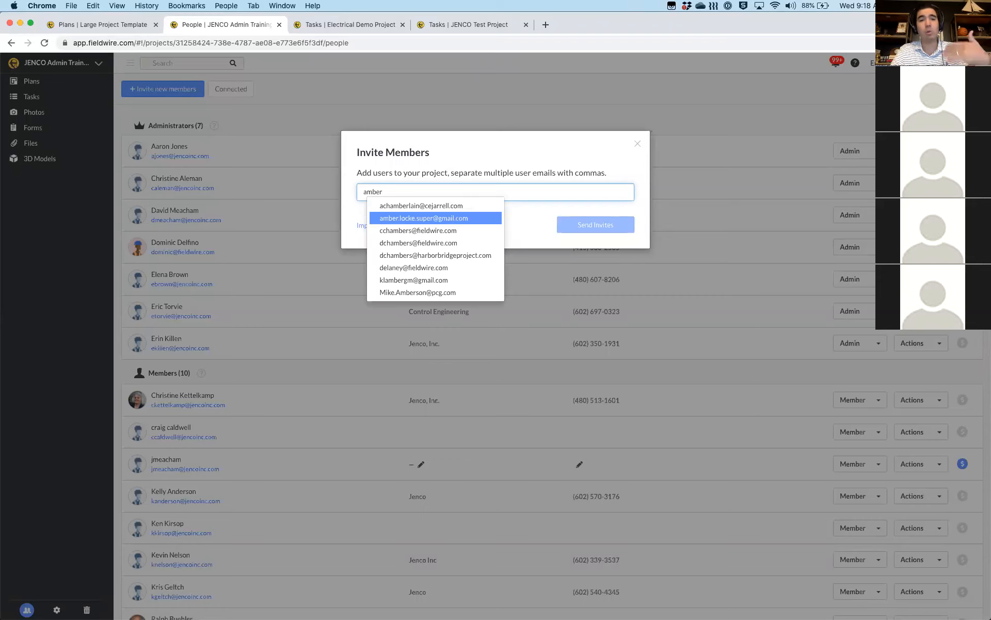
pyautogui.press('BackSpace')
pyautogui.press('BackSpace')
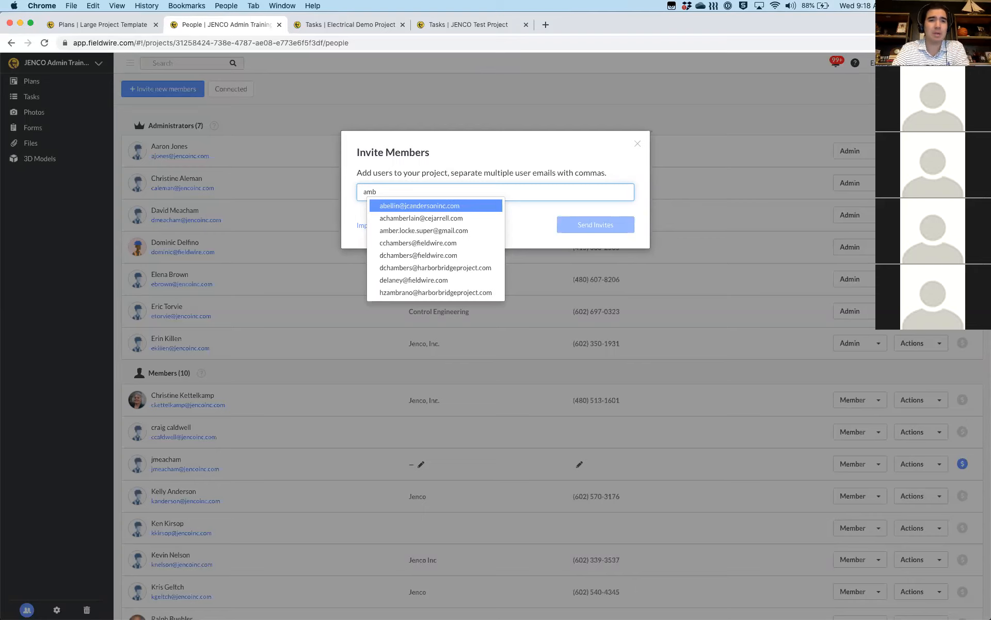
pyautogui.press('BackSpace')
pyautogui.press('BackSpace')
pyautogui.press('BackSpace')
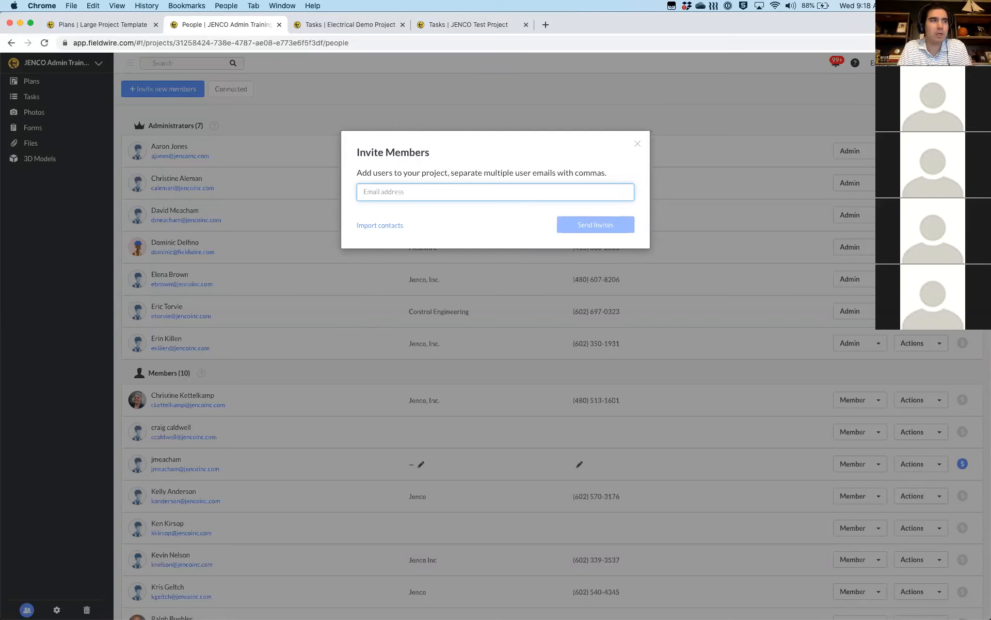
pyautogui.click(638, 147)
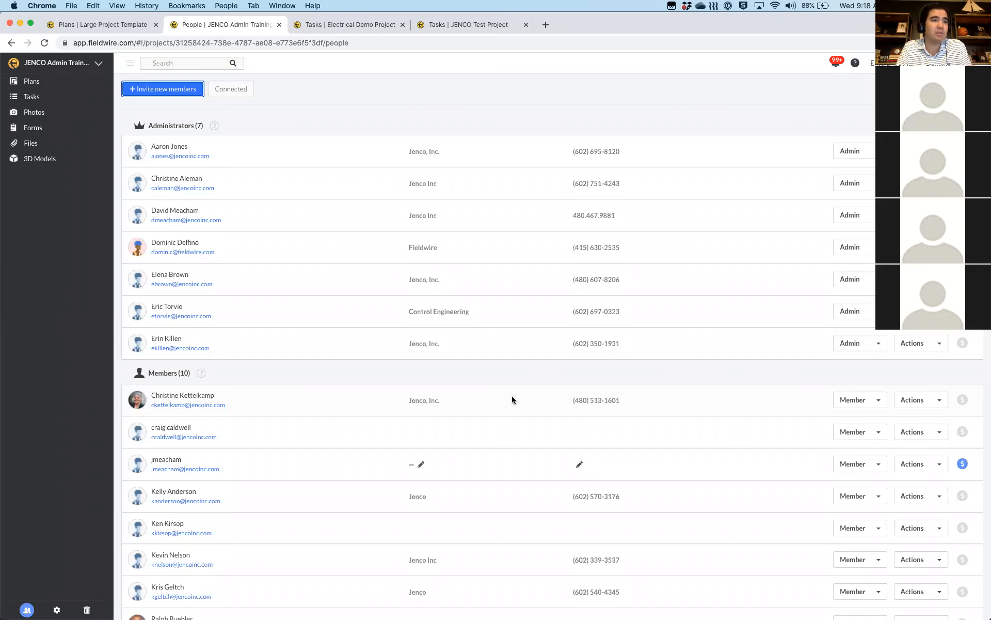
pyautogui.hotkey('ctrl', 'Up')
pyautogui.click(415, 491)
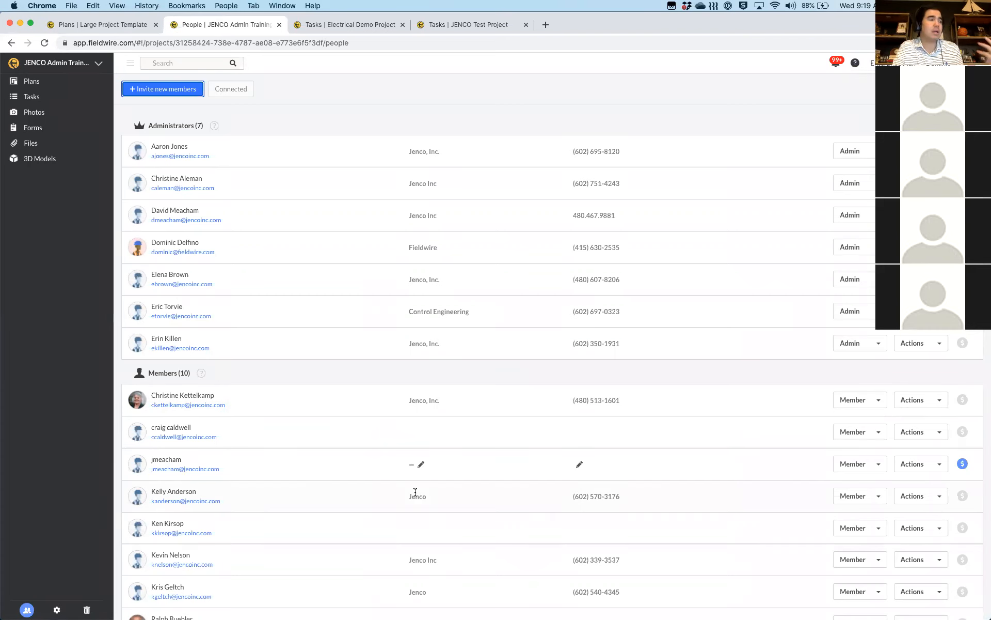
pyautogui.click(214, 126)
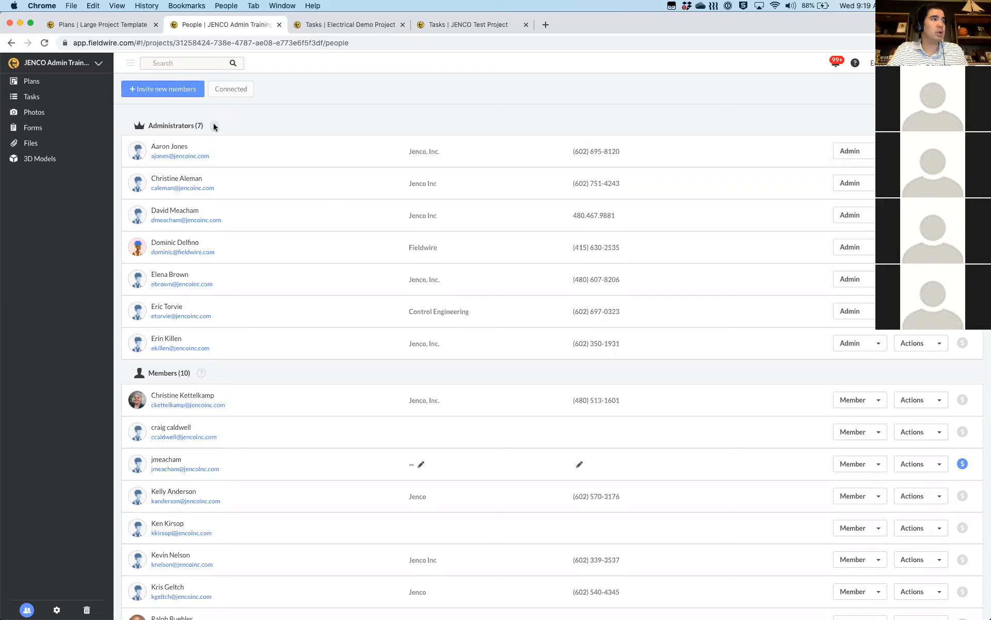
pyautogui.click(213, 128)
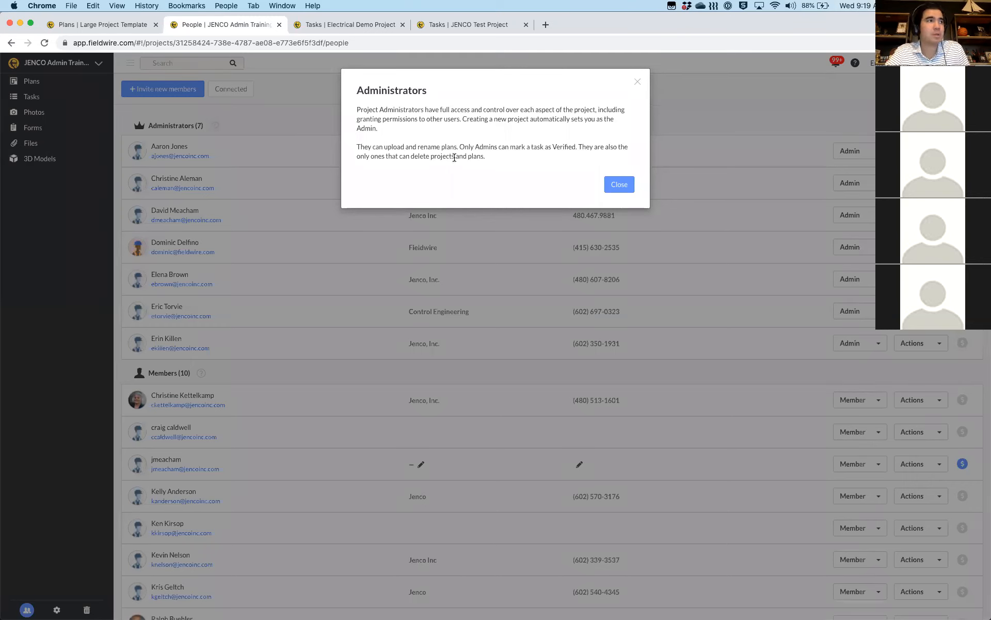
pyautogui.click(638, 83)
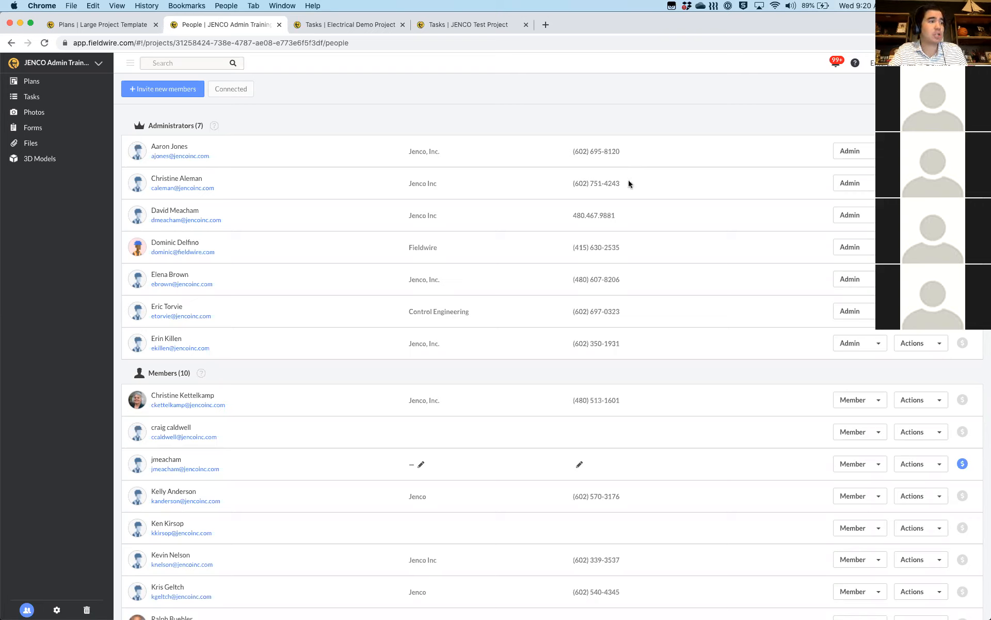
pyautogui.scroll(-10, 221, 464)
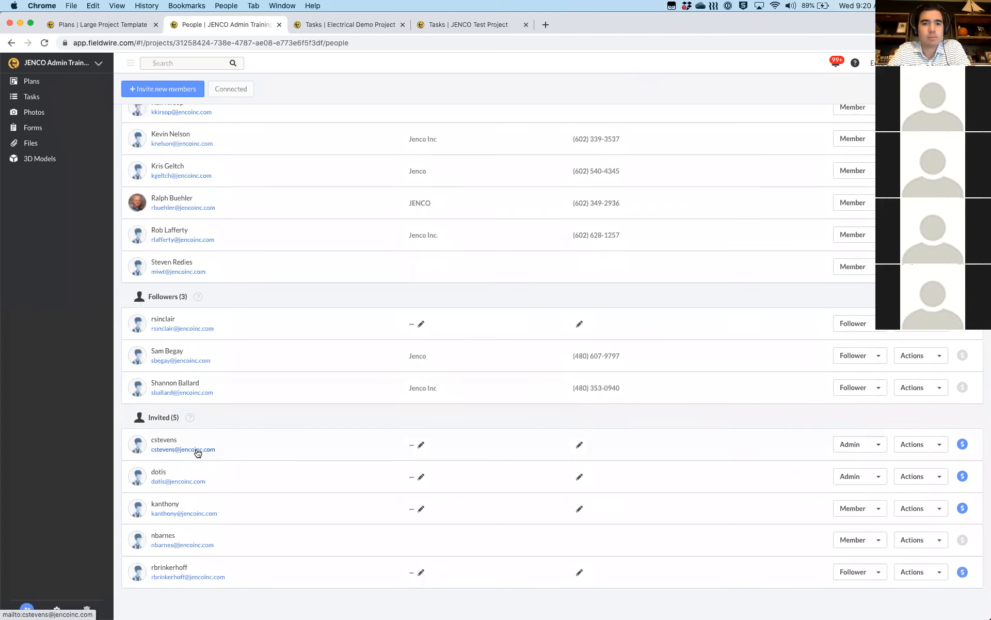
pyautogui.scroll(6, 197, 453)
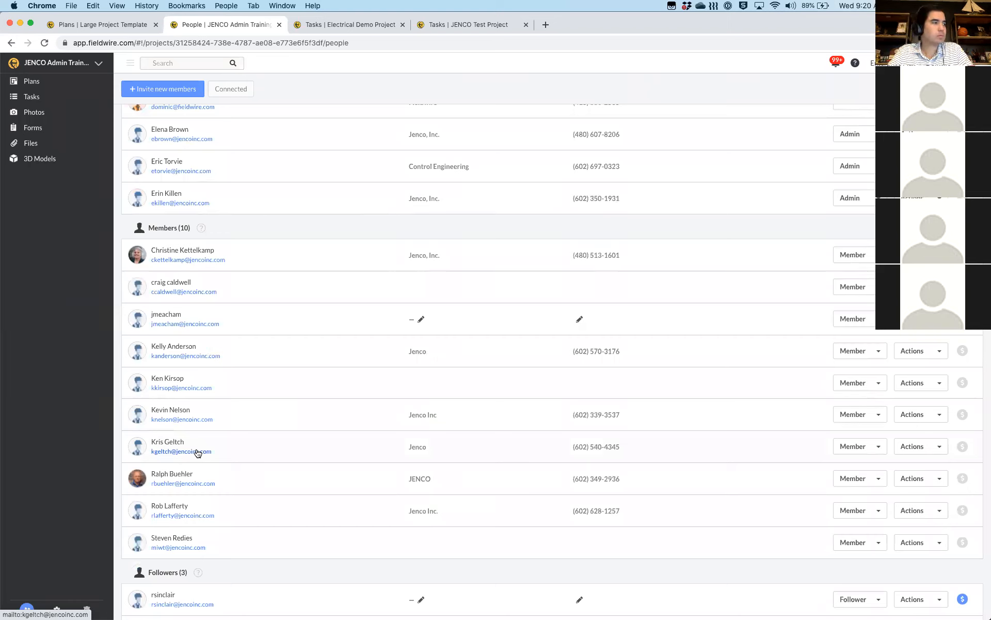
pyautogui.scroll(-3, 196, 453)
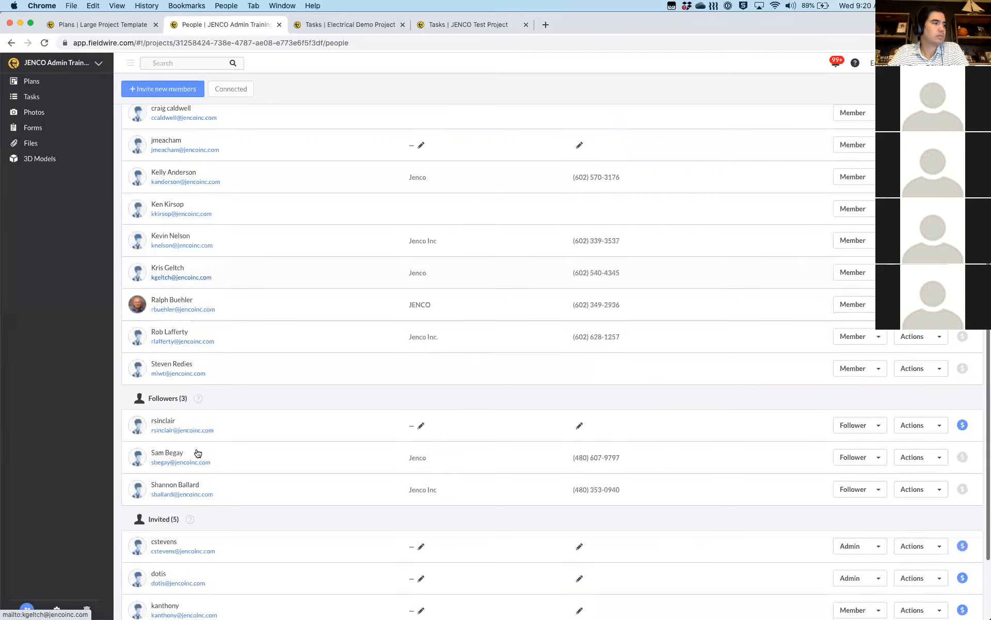
# Change each of the three followers' role from Follower to Admin
pyautogui.click(856, 422)
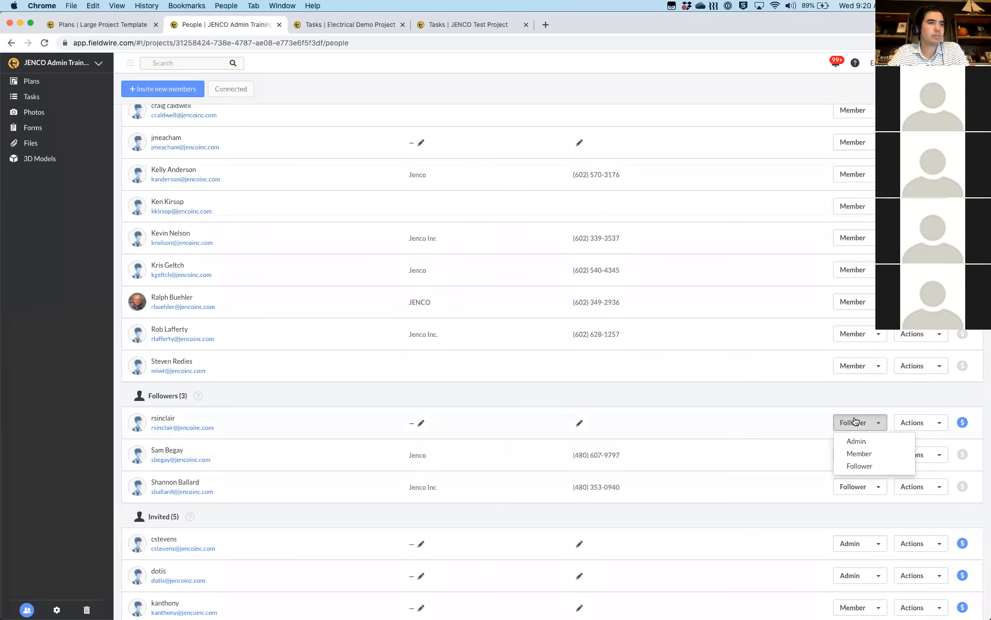
pyautogui.click(853, 439)
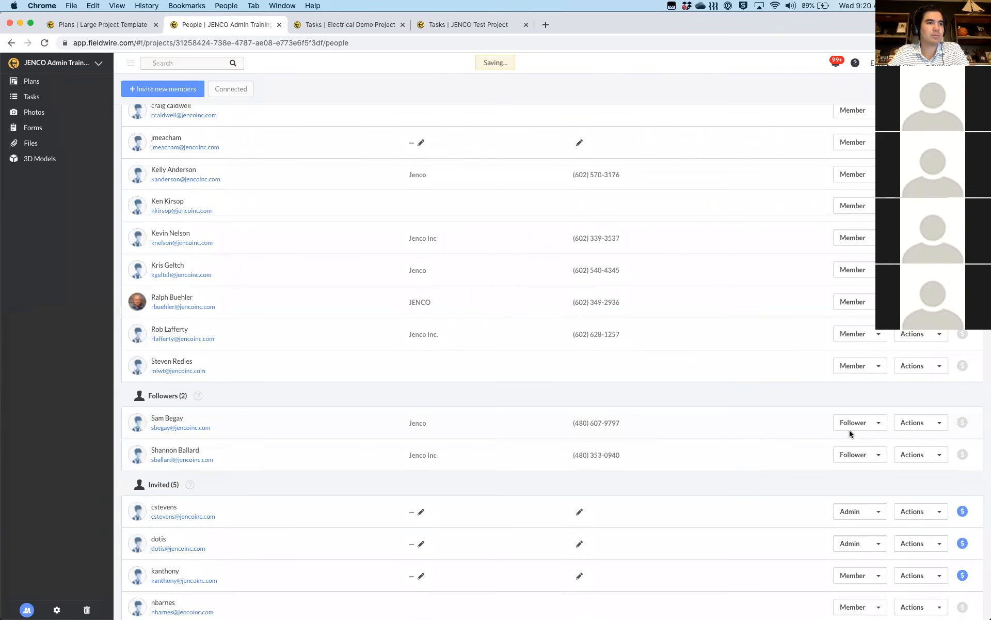
pyautogui.click(850, 423)
pyautogui.click(854, 443)
pyautogui.click(860, 423)
pyautogui.click(856, 441)
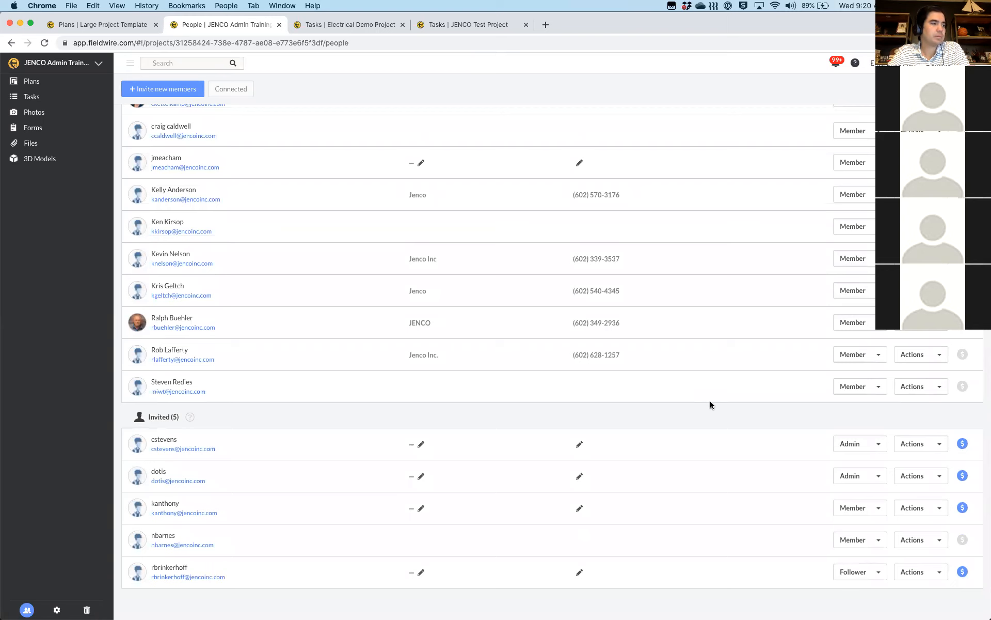
pyautogui.scroll(2, 710, 400)
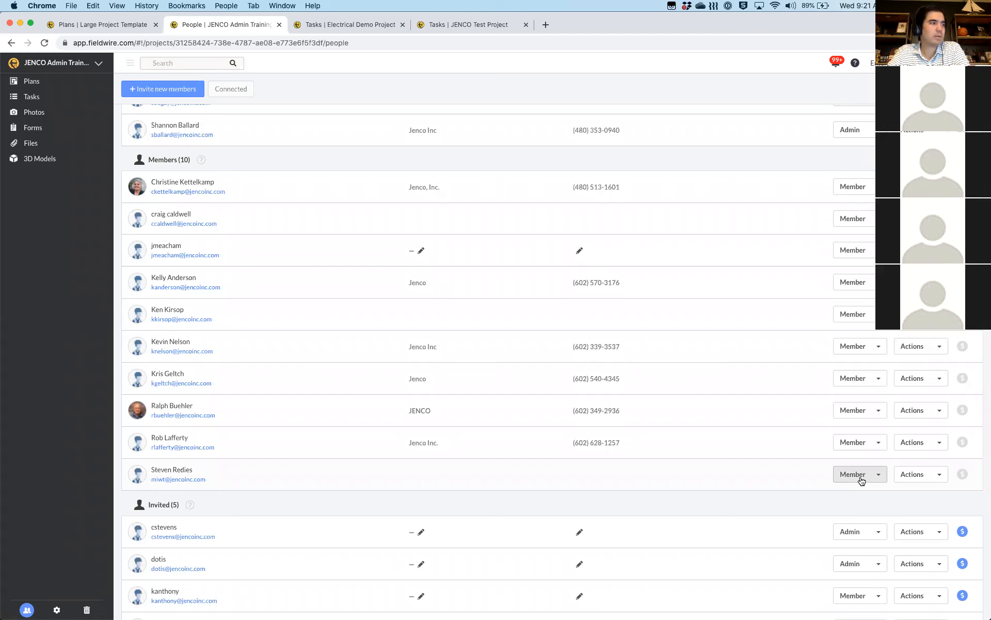
# Demote one Jenco member to Follower and bring up the Members (9) role help
pyautogui.click(865, 380)
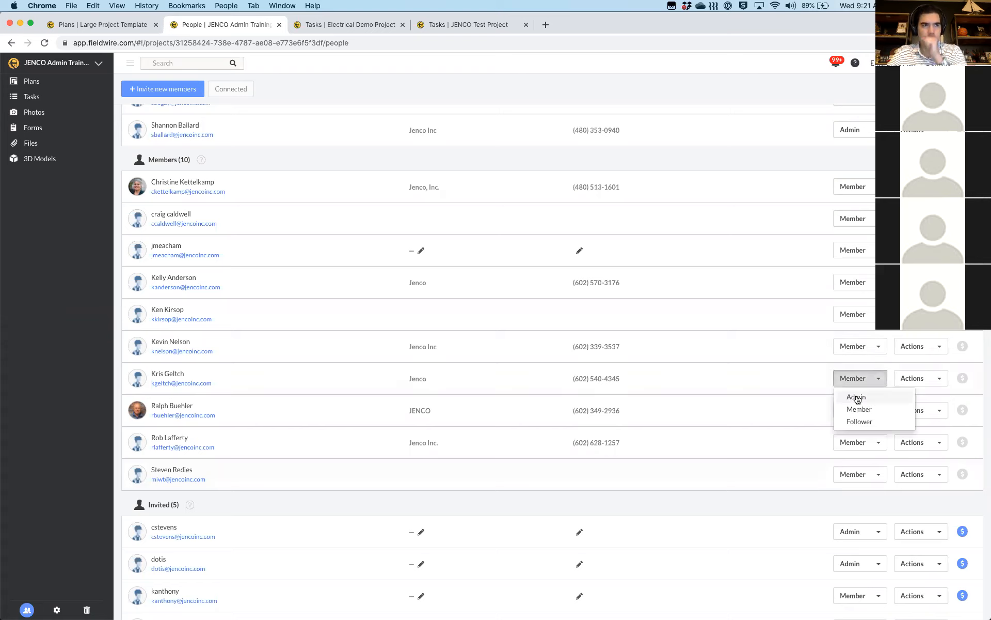
pyautogui.click(860, 422)
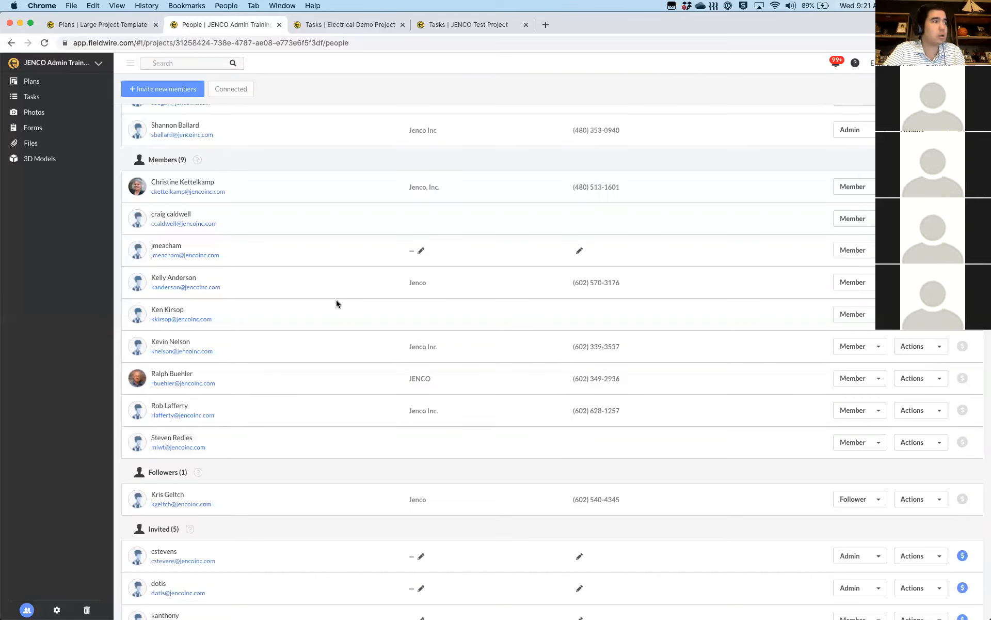
pyautogui.click(198, 160)
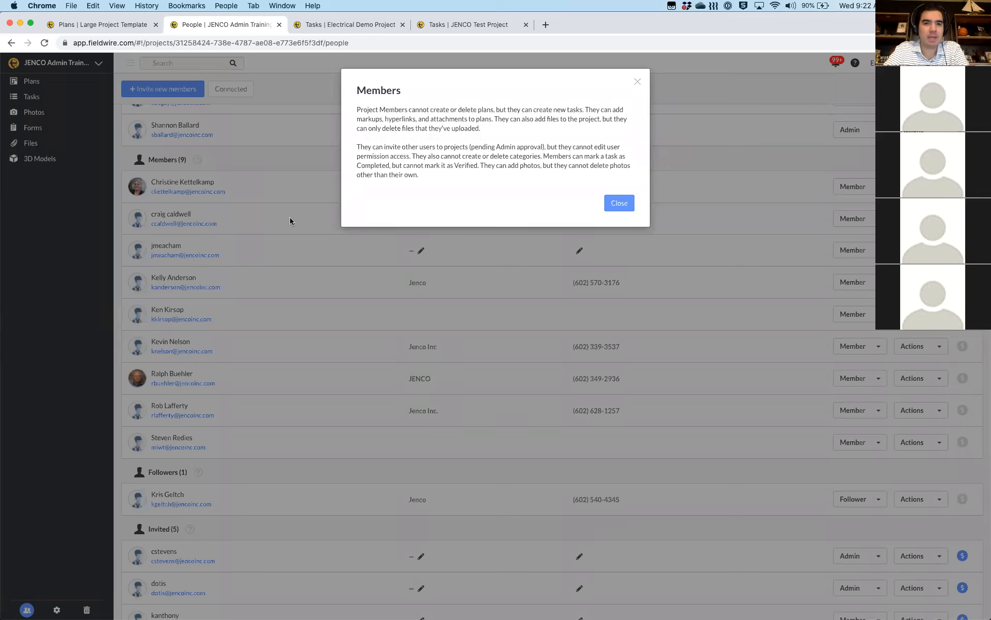
# Close the Members role description dialog
pyautogui.click(639, 82)
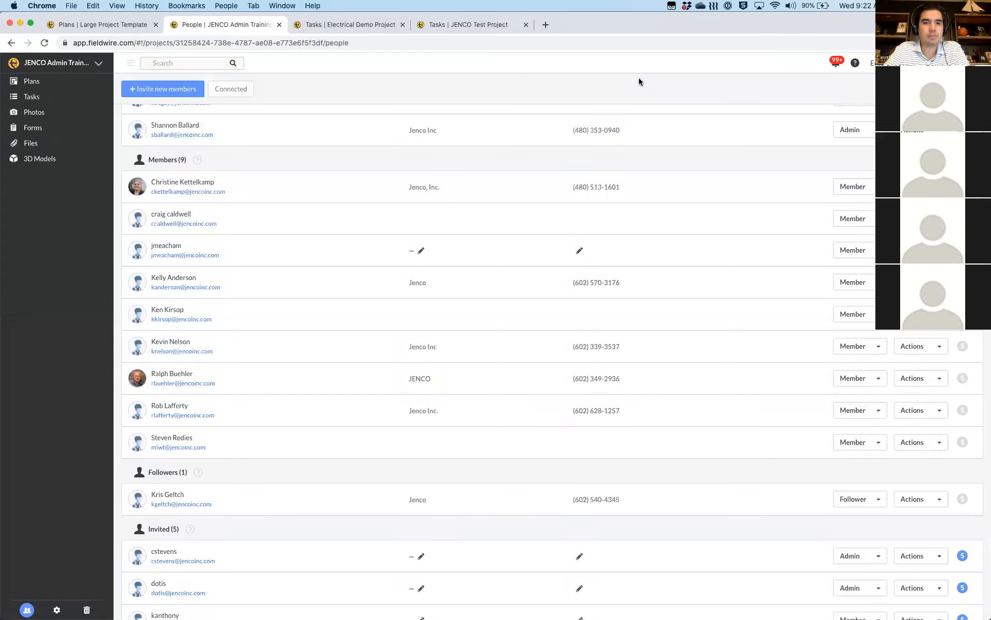
# Read the Followers role permissions description, then close it
pyautogui.scroll(-3, 585, 283)
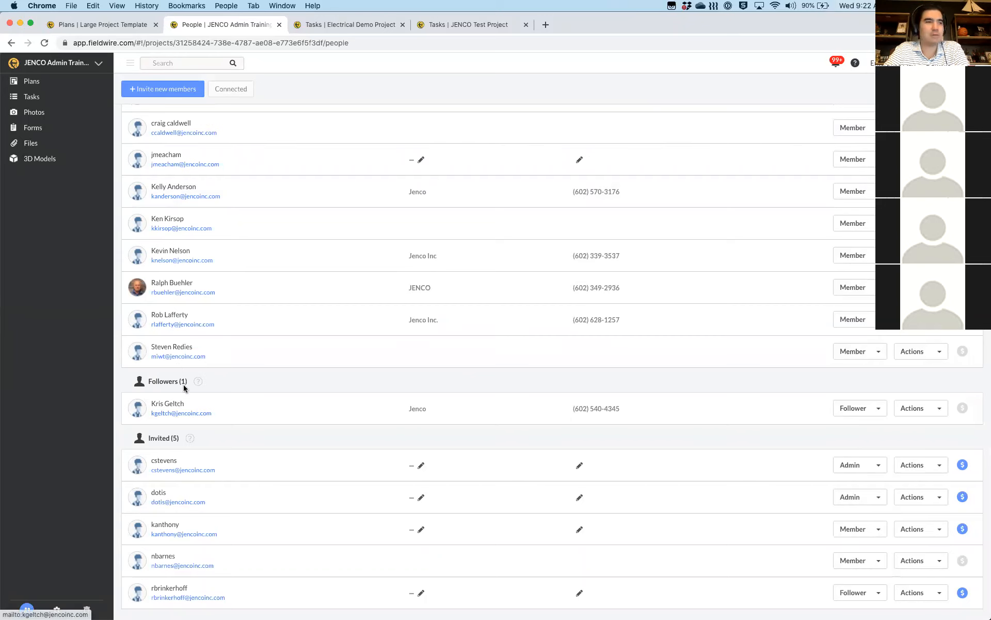
pyautogui.click(198, 382)
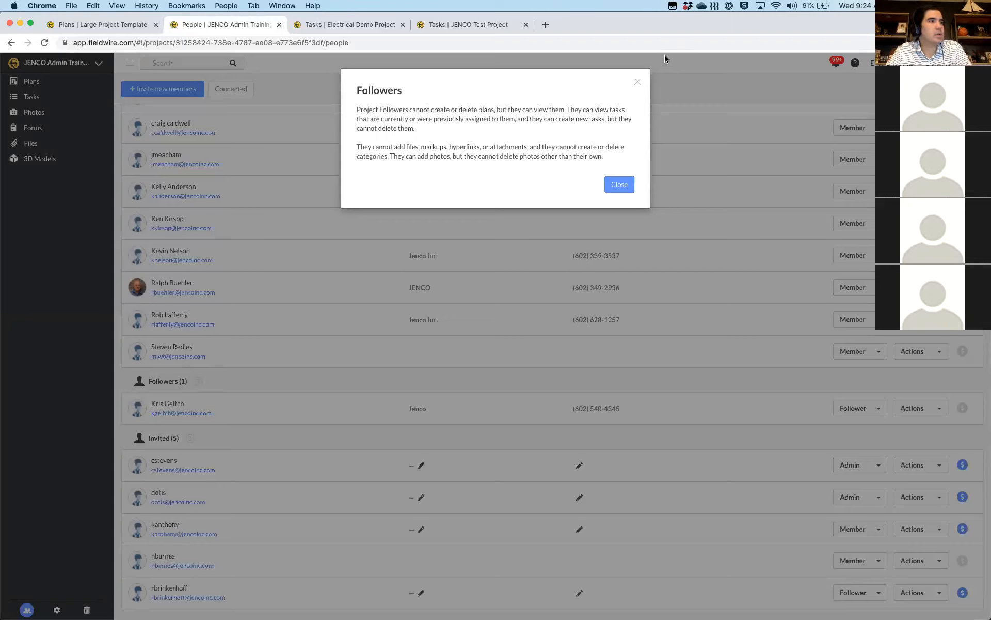
pyautogui.click(638, 84)
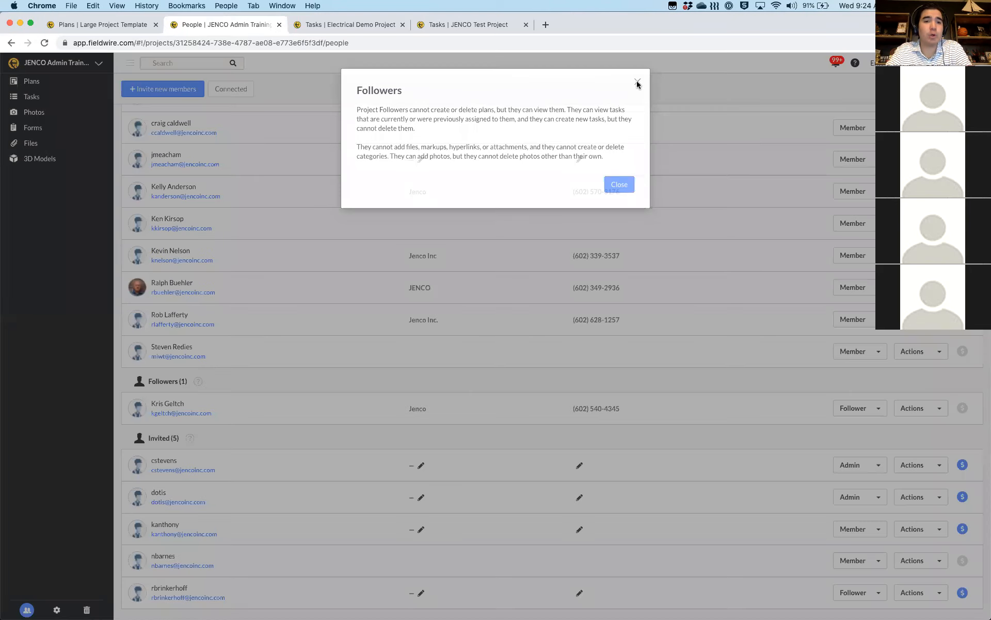
pyautogui.scroll(-1, 305, 375)
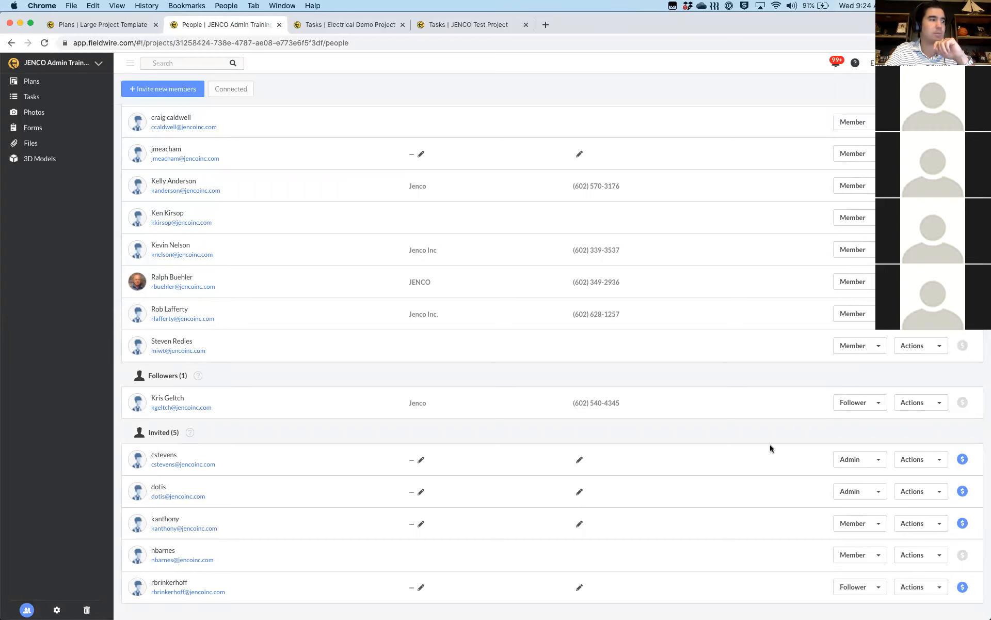
pyautogui.scroll(10, 662, 509)
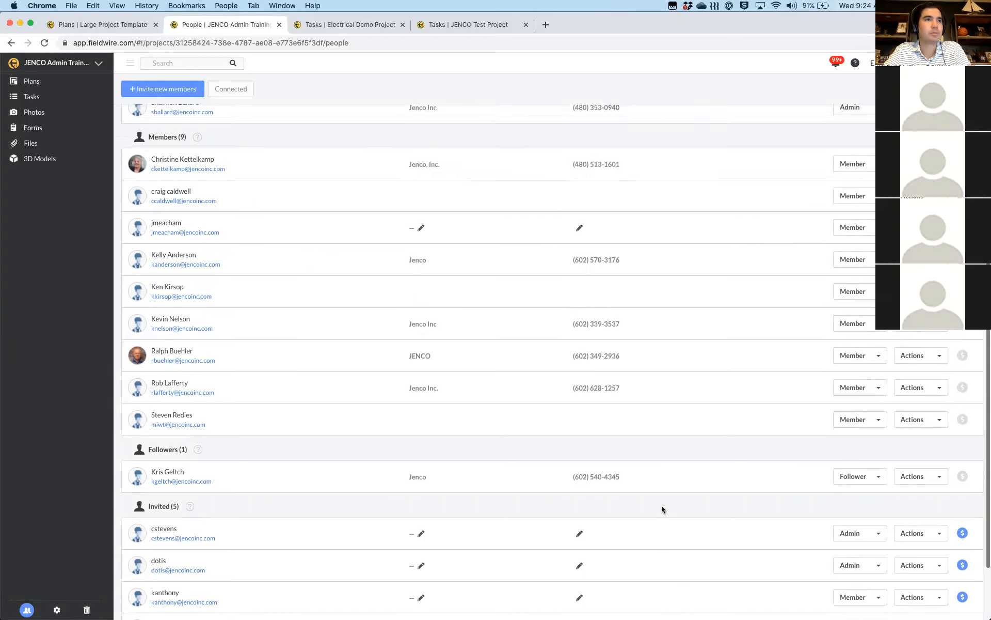
pyautogui.scroll(1, 662, 509)
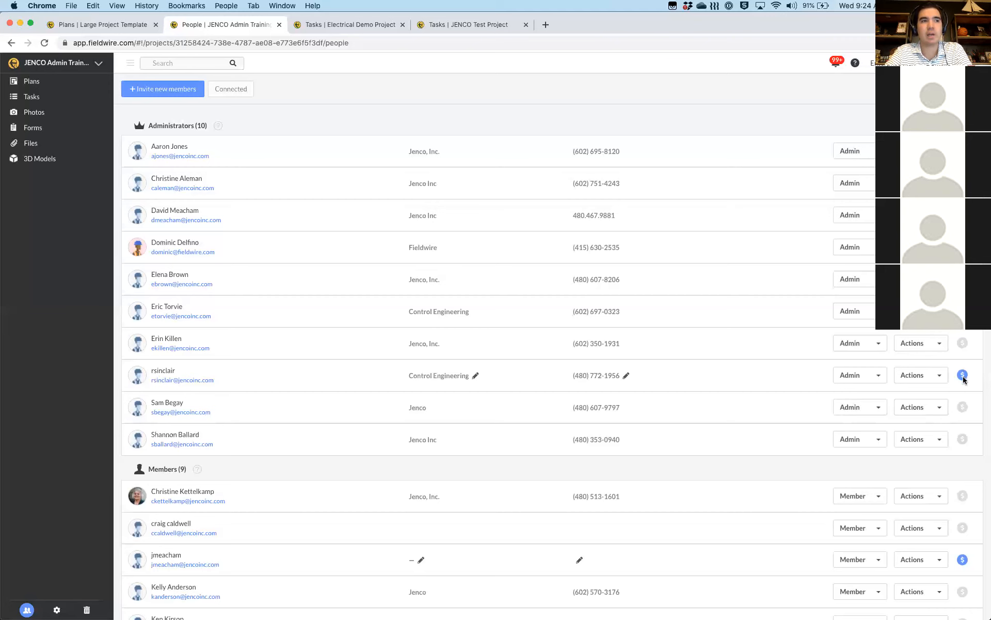
pyautogui.moveTo(963, 378)
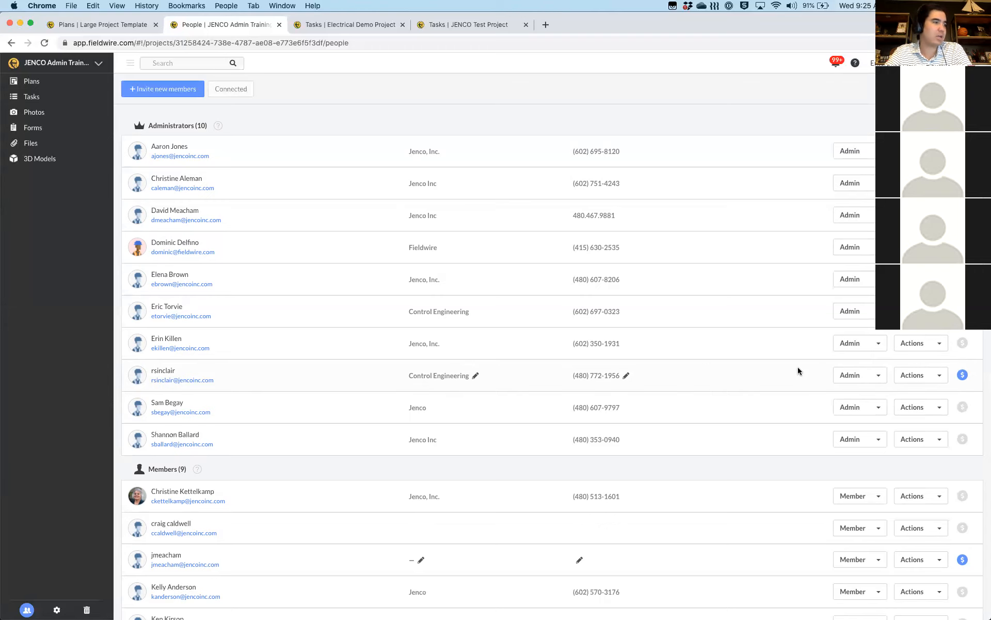
pyautogui.scroll(-1, 798, 371)
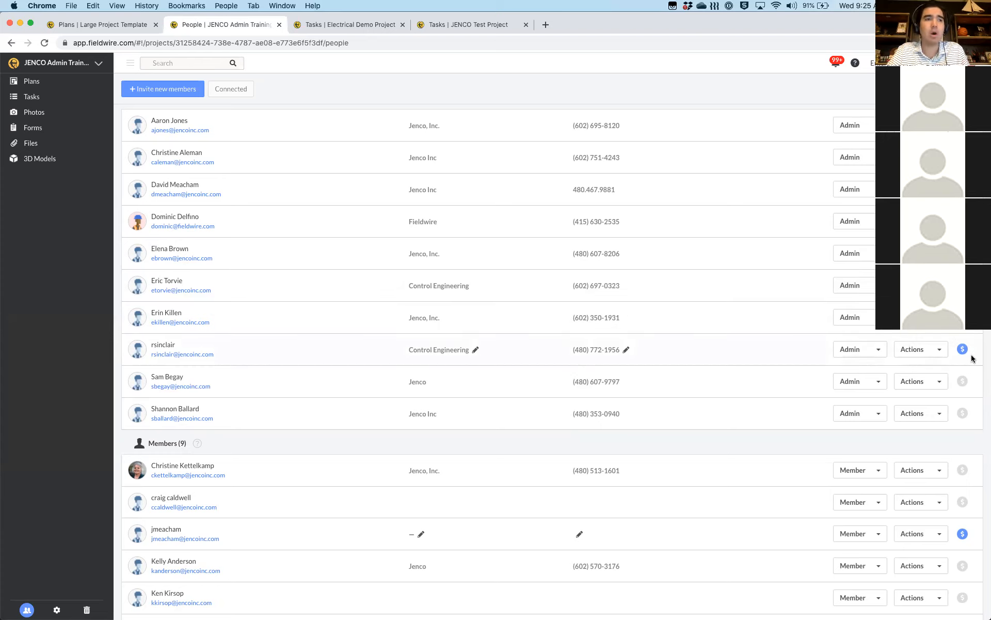
pyautogui.scroll(-2, 973, 358)
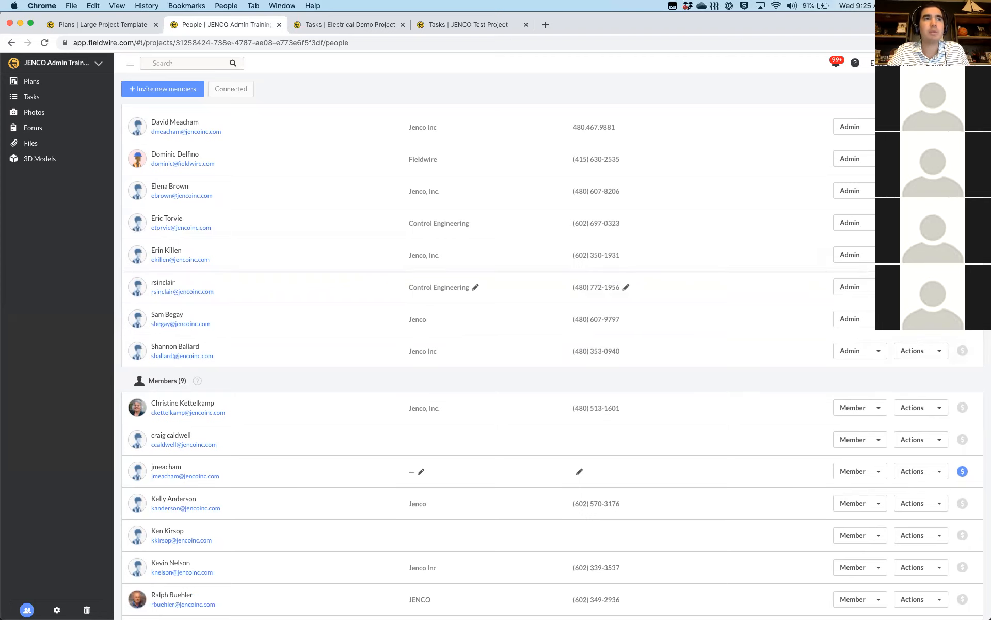
pyautogui.scroll(3, 548, 335)
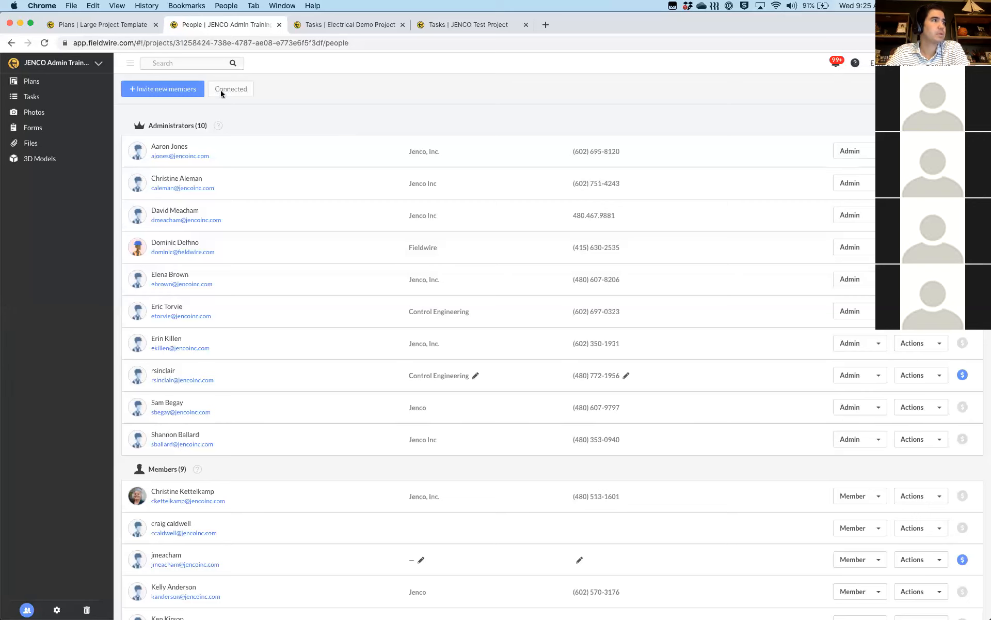
# Go to the empty Plans page and bring up the Upload your plans dialog
pyautogui.click(14, 80)
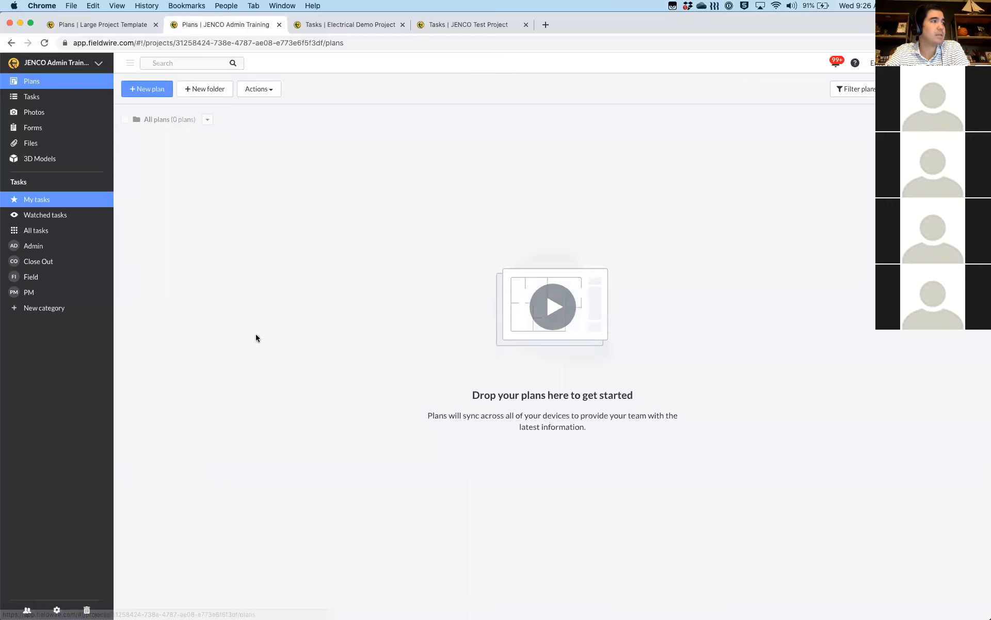
pyautogui.click(141, 90)
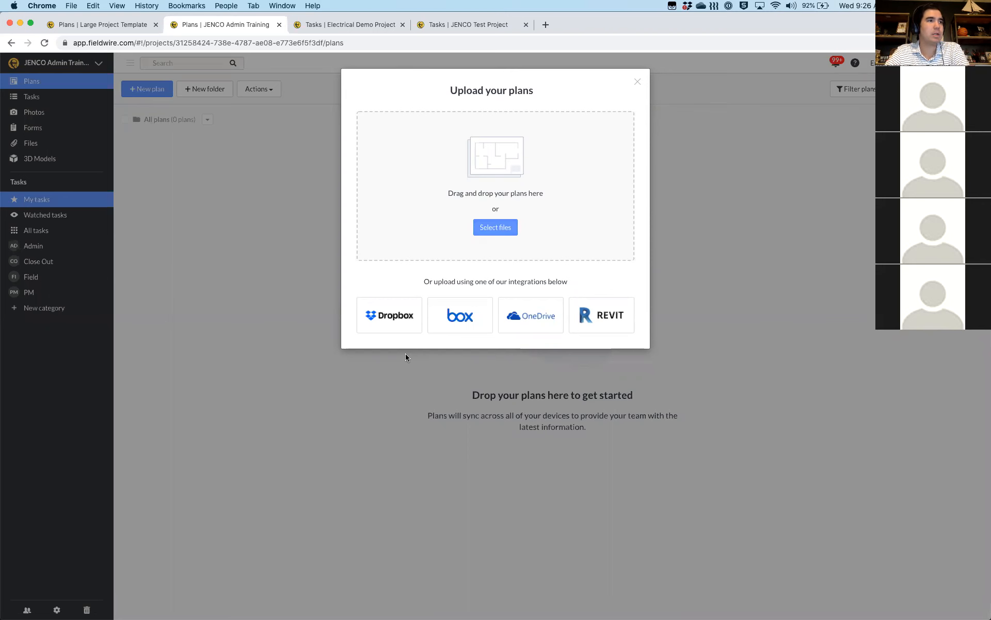
pyautogui.hotkey('ctrl', 'Up')
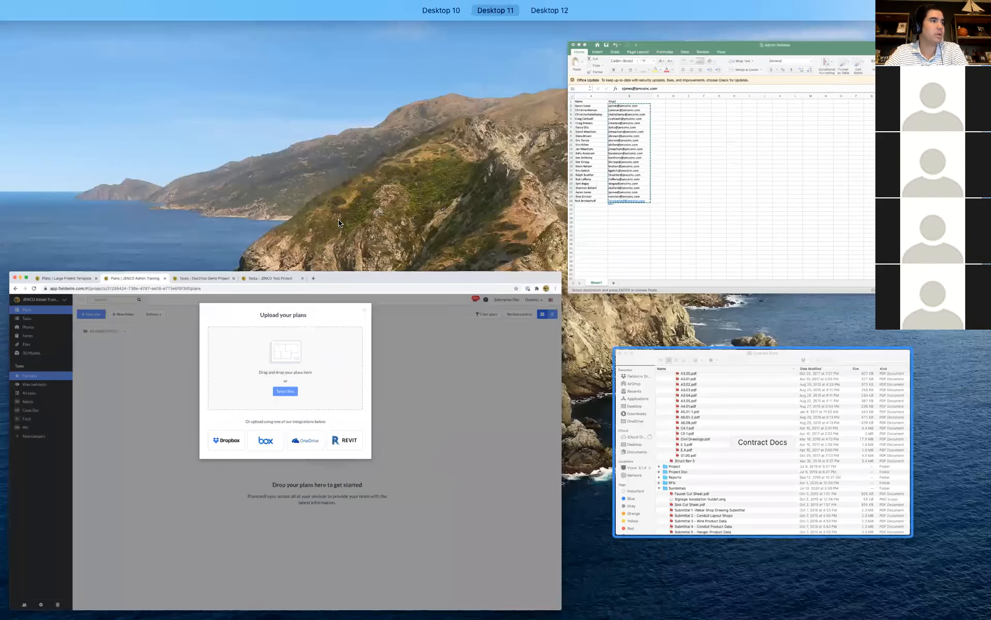
# Place the Contract Docs Finder window beside Fieldwire's upload dialog
pyautogui.click(762, 442)
pyautogui.moveTo(381, 205); pyautogui.dragTo(498, 270)
pyautogui.scroll(2, 539, 434)
pyautogui.scroll(4, 537, 416)
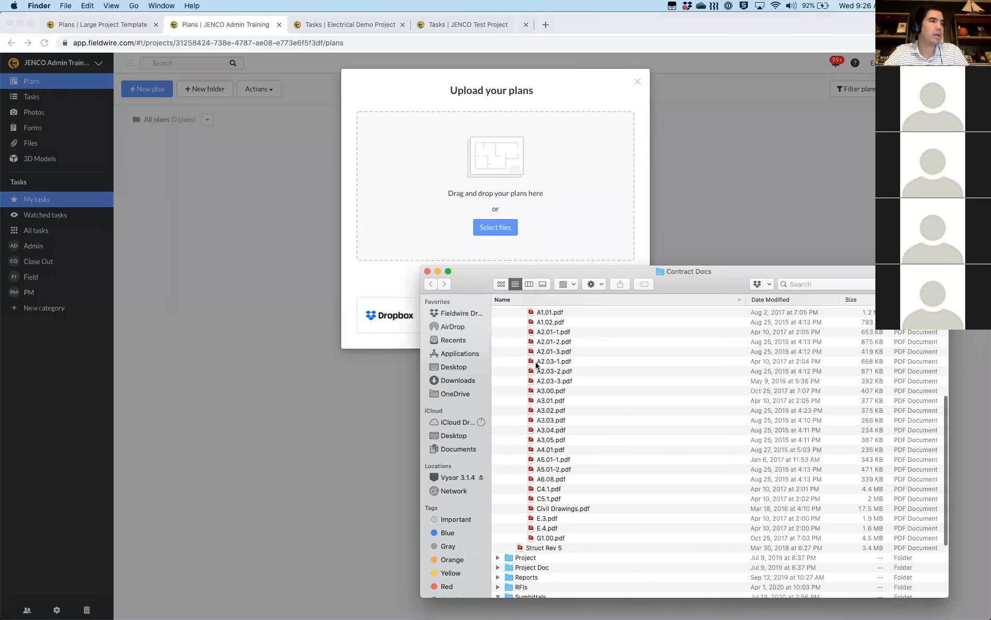
# Select A1.01 through A6.08 plus Civil Drawings, E.3, E.4, G1.00 and Struct Rev 5
pyautogui.click(537, 337)
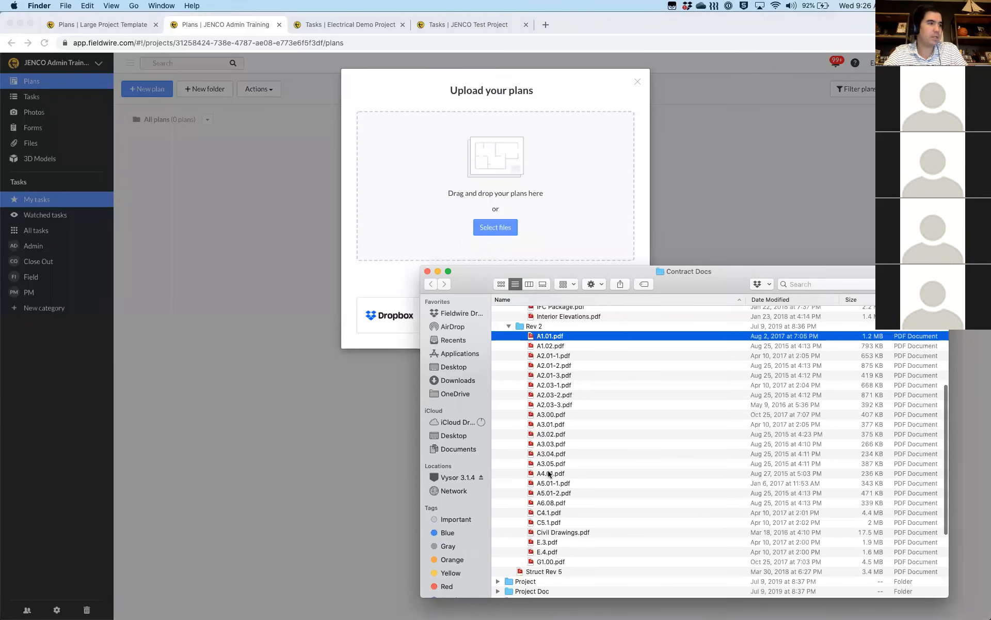
pyautogui.keyDown('shift'); pyautogui.click(544, 503); pyautogui.keyUp('shift')
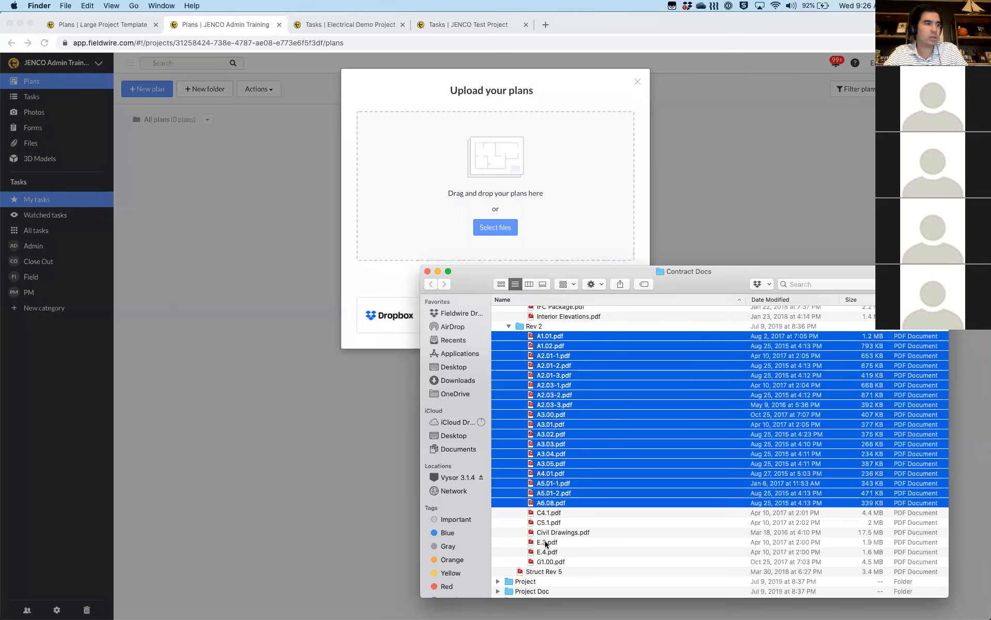
pyautogui.keyDown('super'); pyautogui.click(547, 533); pyautogui.keyUp('super')
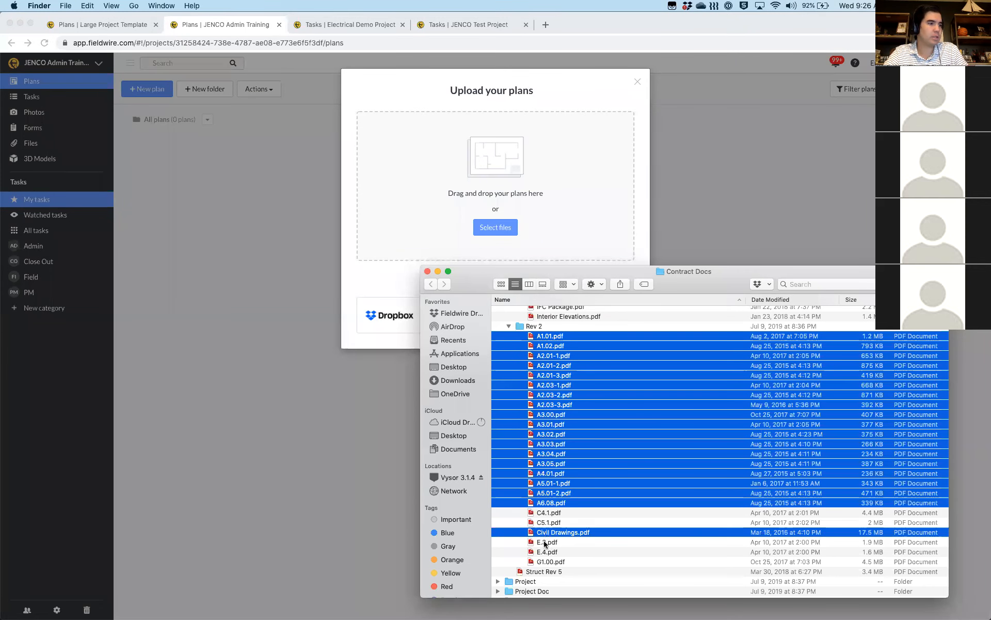
pyautogui.keyDown('super'); pyautogui.click(547, 543); pyautogui.keyUp('super')
pyautogui.keyDown('super'); pyautogui.click(548, 551); pyautogui.keyUp('super')
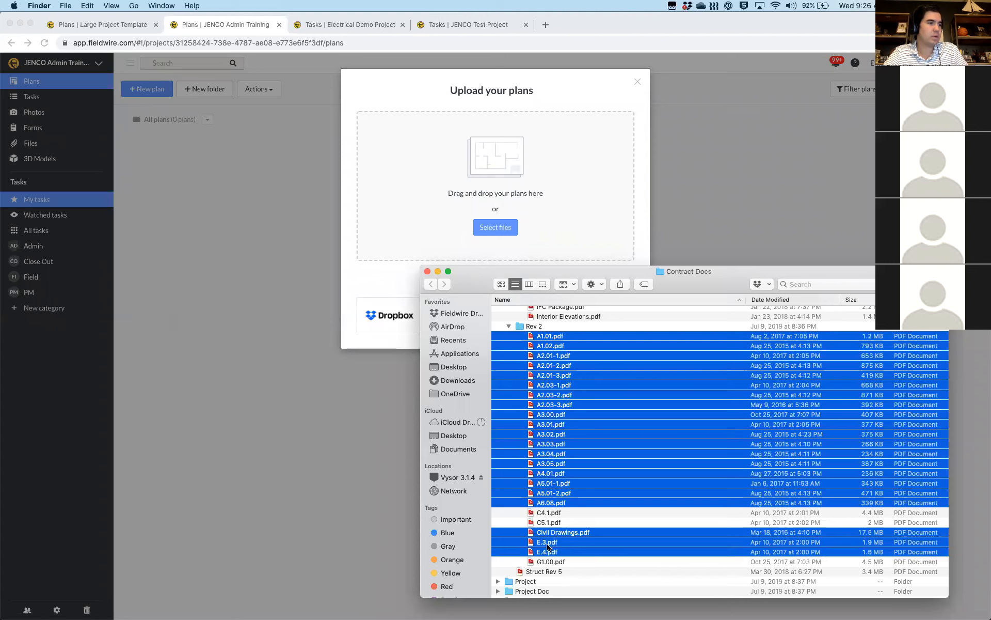
pyautogui.keyDown('super'); pyautogui.click(548, 561); pyautogui.keyUp('super')
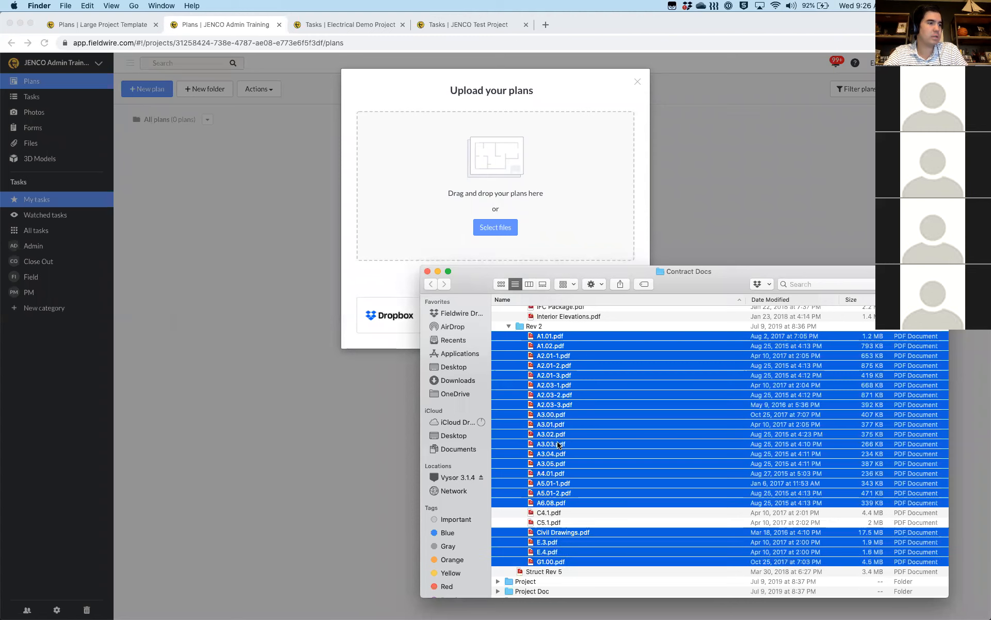
pyautogui.keyDown('super'); pyautogui.click(541, 572); pyautogui.keyUp('super')
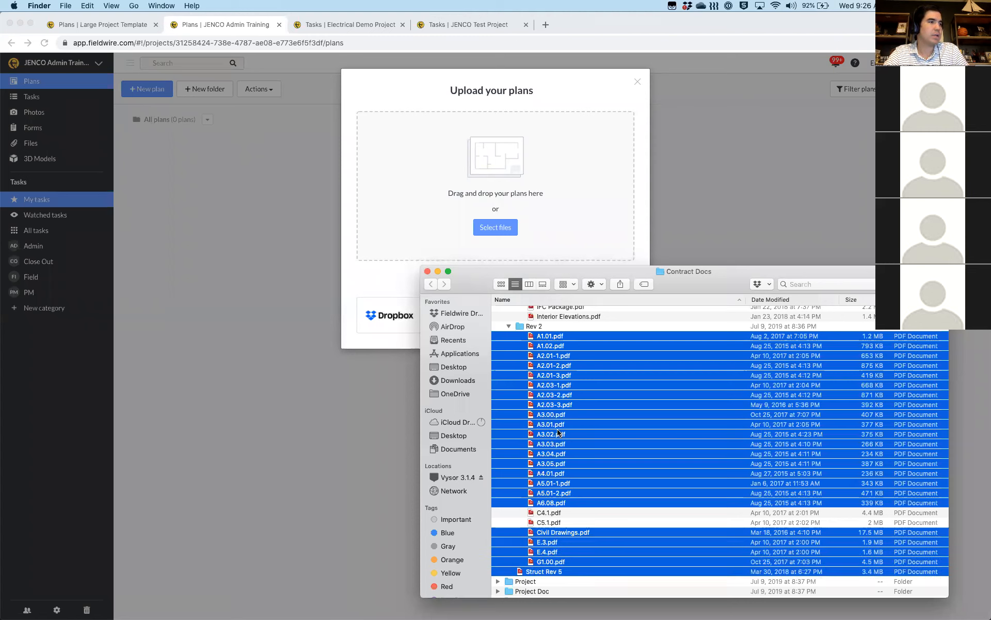
pyautogui.scroll(1, 558, 432)
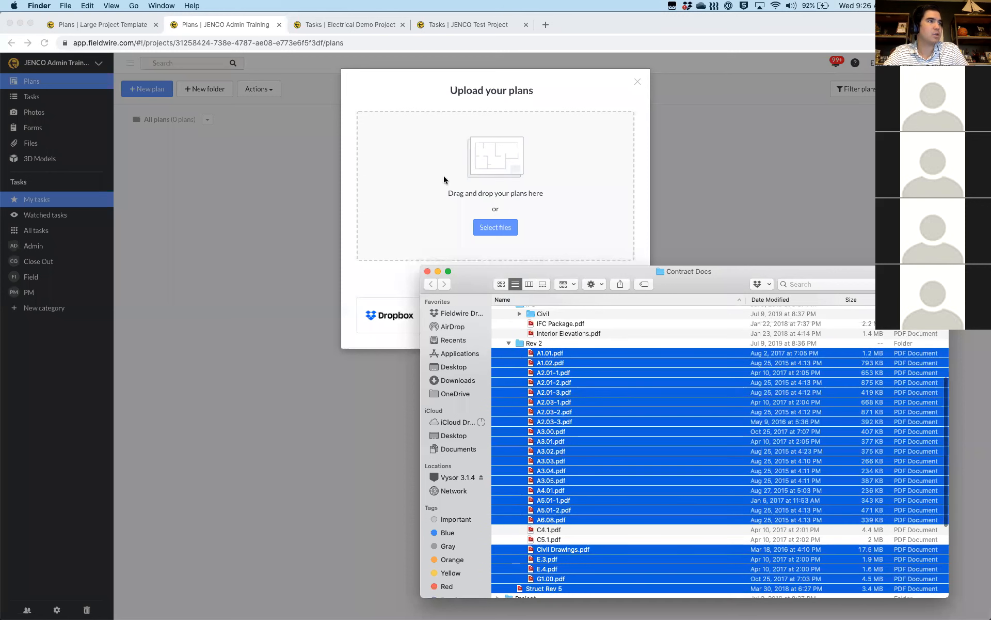
# Drag the selected PDFs into the Upload your plans drop zone and let them upload
pyautogui.moveTo(573, 372); pyautogui.dragTo(432, 178)
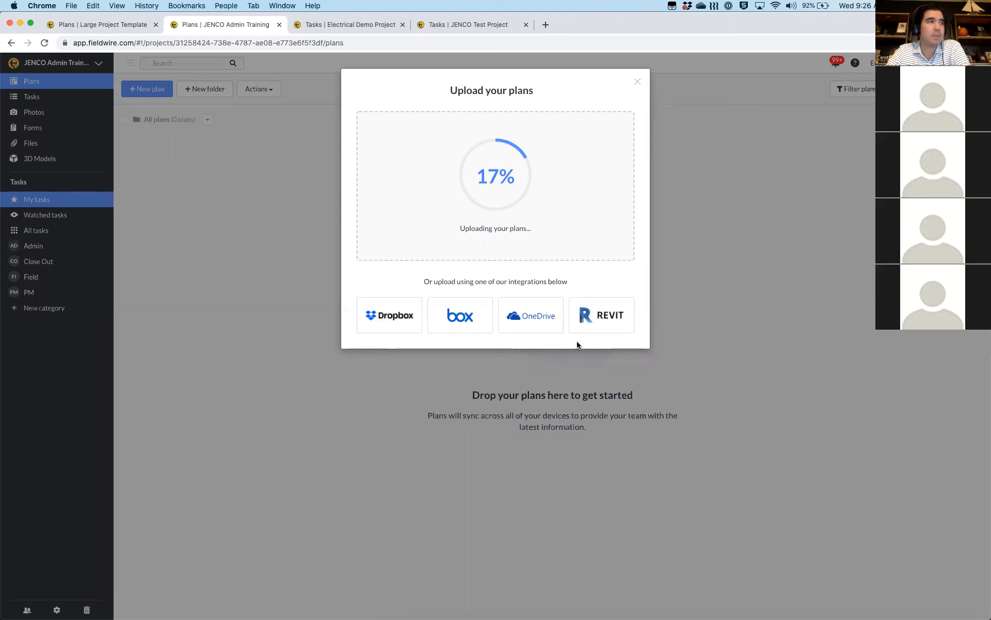
pyautogui.hotkey('ctrl', 'Up')
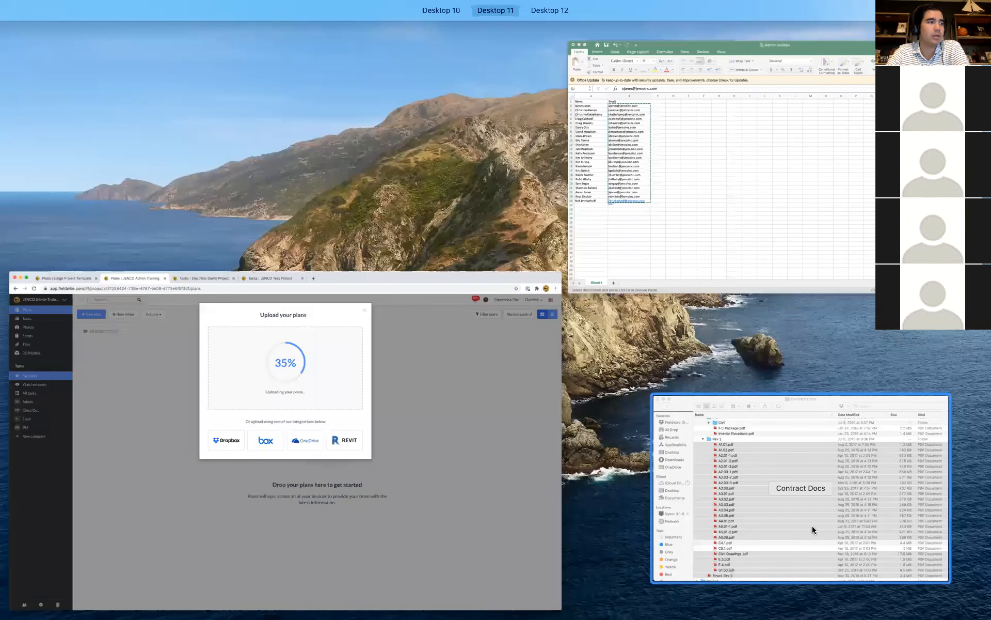
pyautogui.click(801, 488)
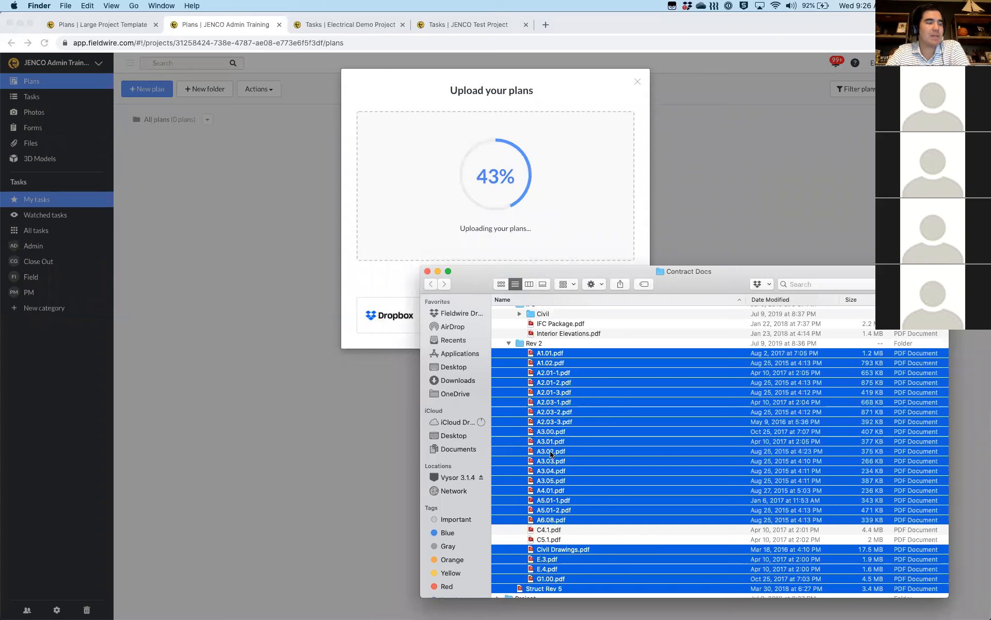
pyautogui.scroll(-1, 552, 454)
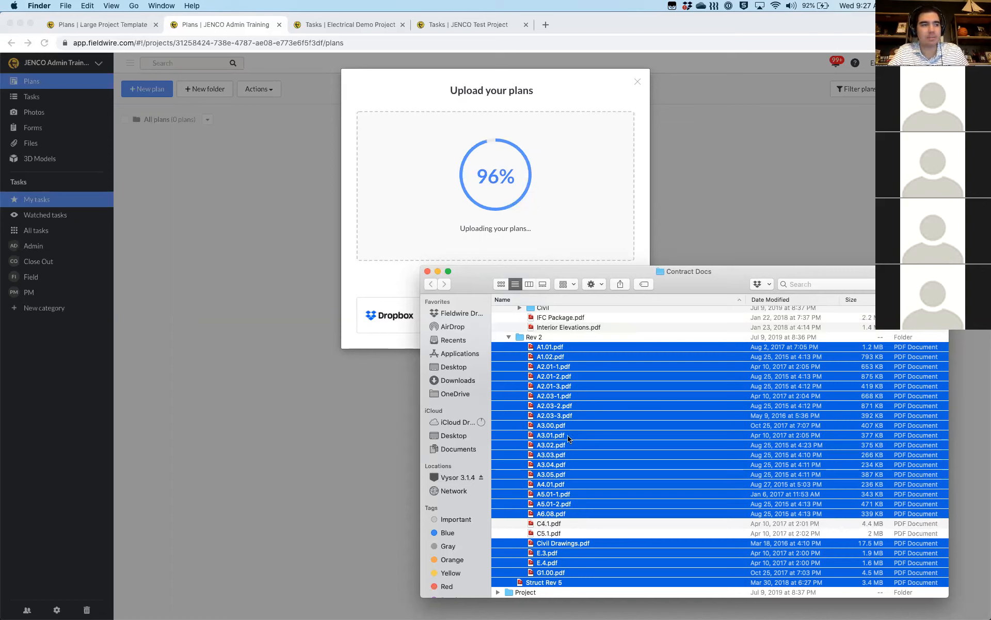
pyautogui.scroll(-2, 554, 519)
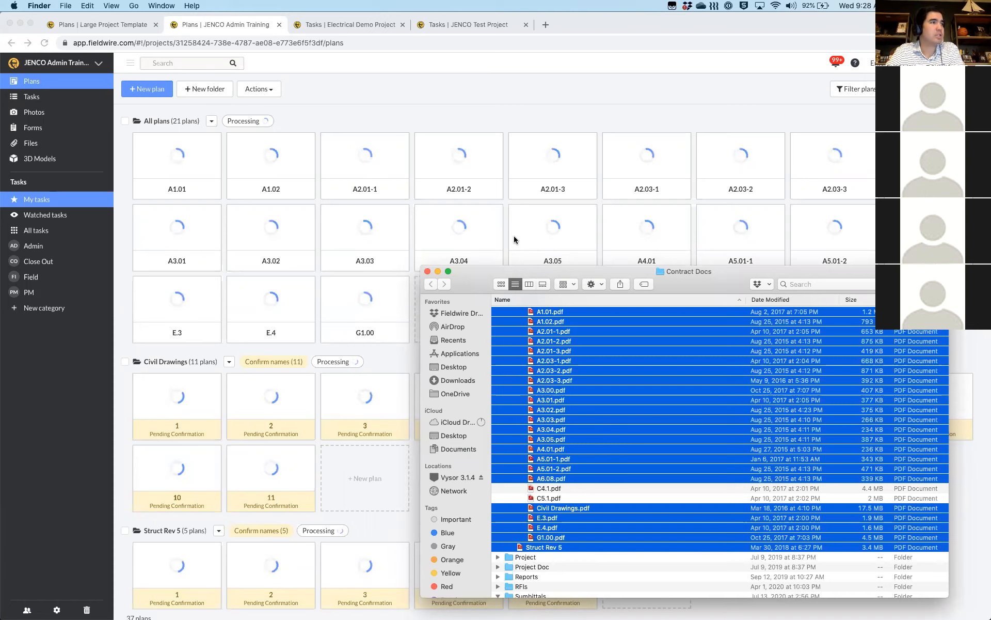
# Return to the Fieldwire plans page and wait for sheets to process and auto-name
pyautogui.click(471, 88)
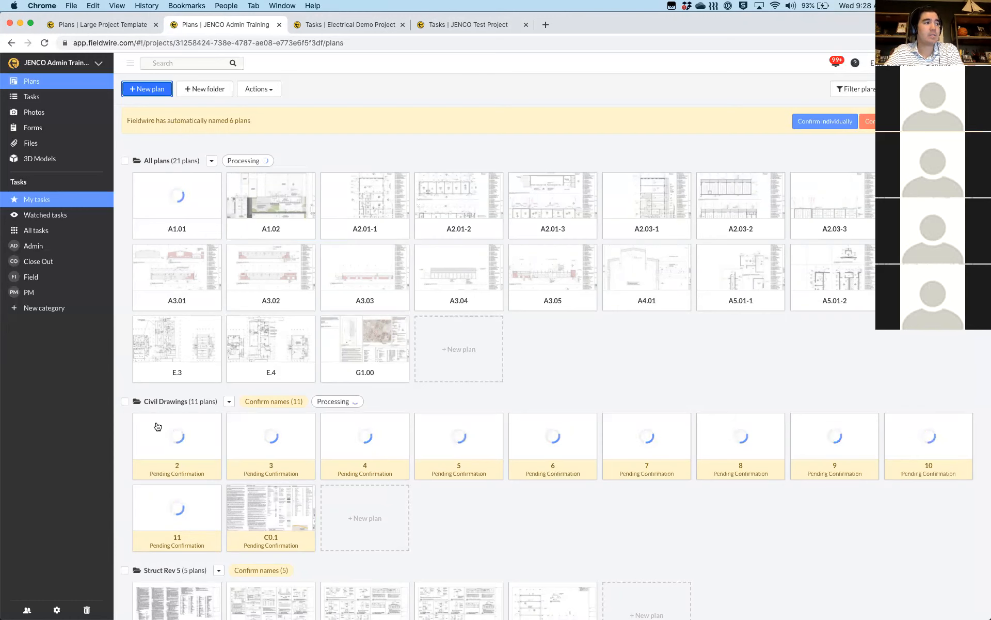
pyautogui.scroll(-2, 175, 370)
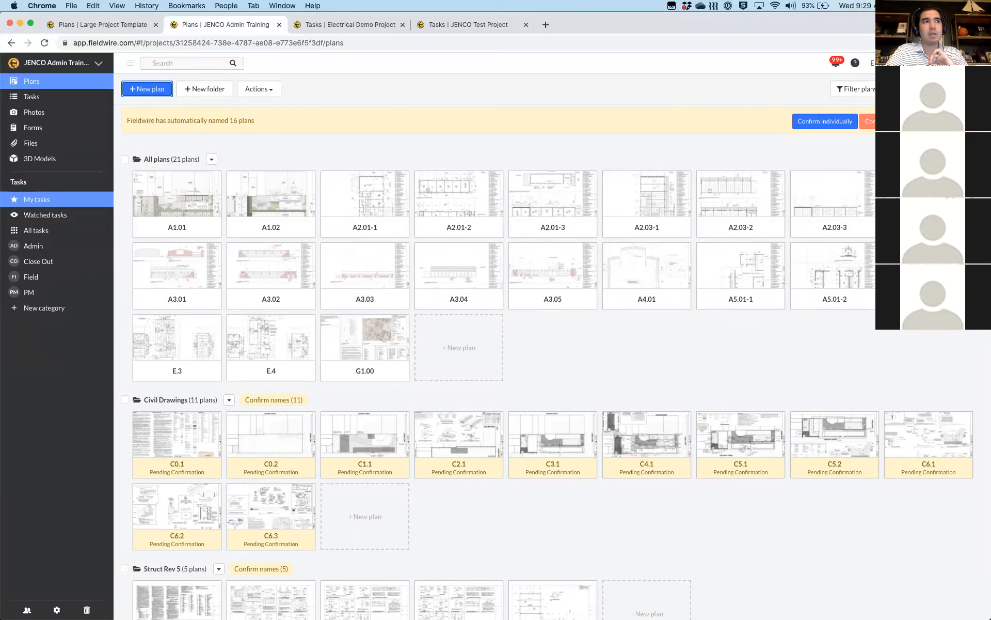
# Review the auto-named sheets, confirming C0.1, C0.2 and C1.1, then close the review
pyautogui.click(810, 122)
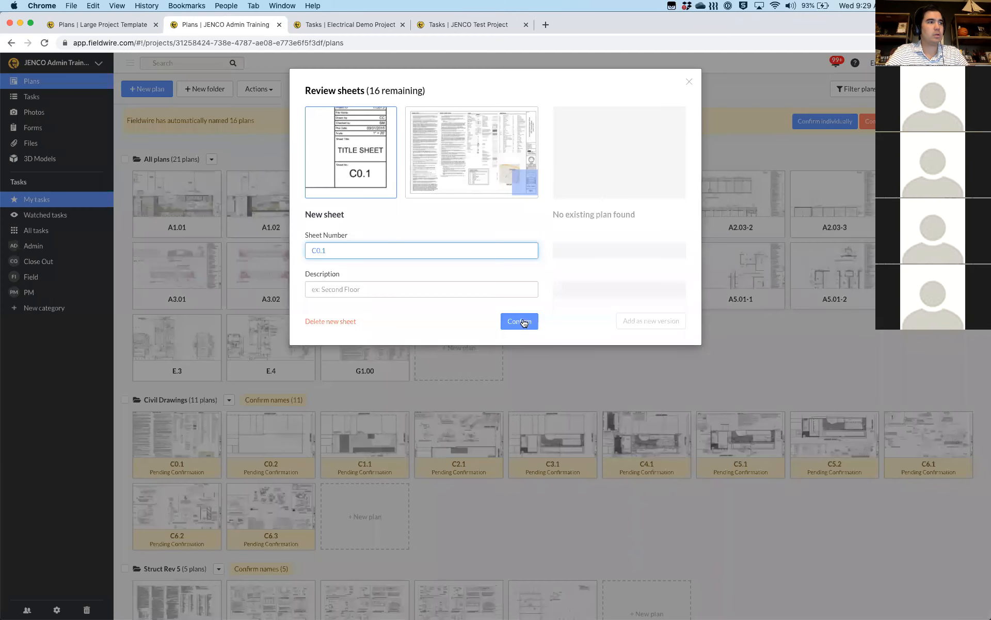
pyautogui.click(523, 322)
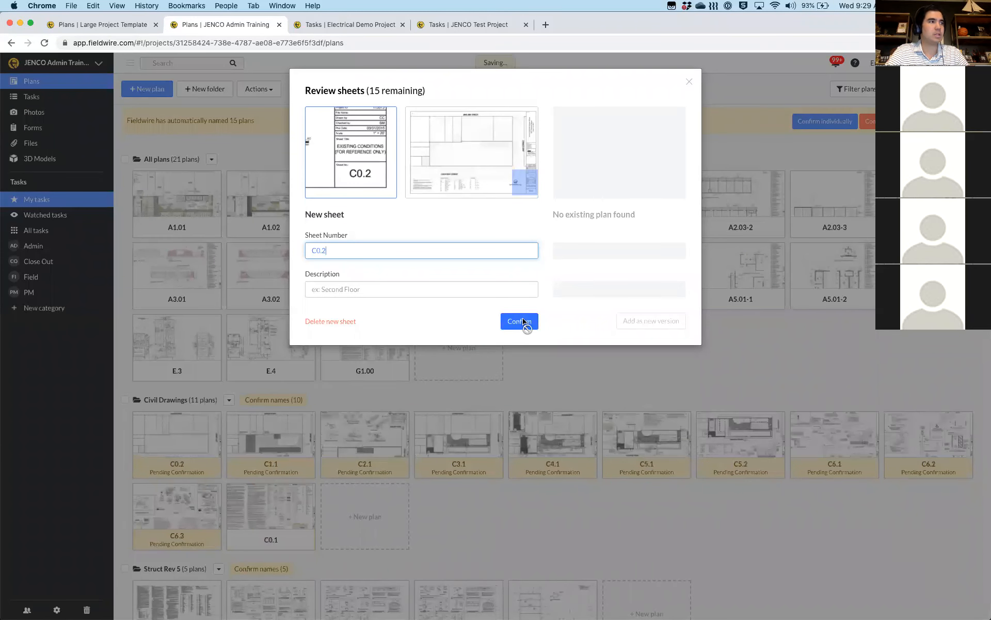
pyautogui.click(523, 322)
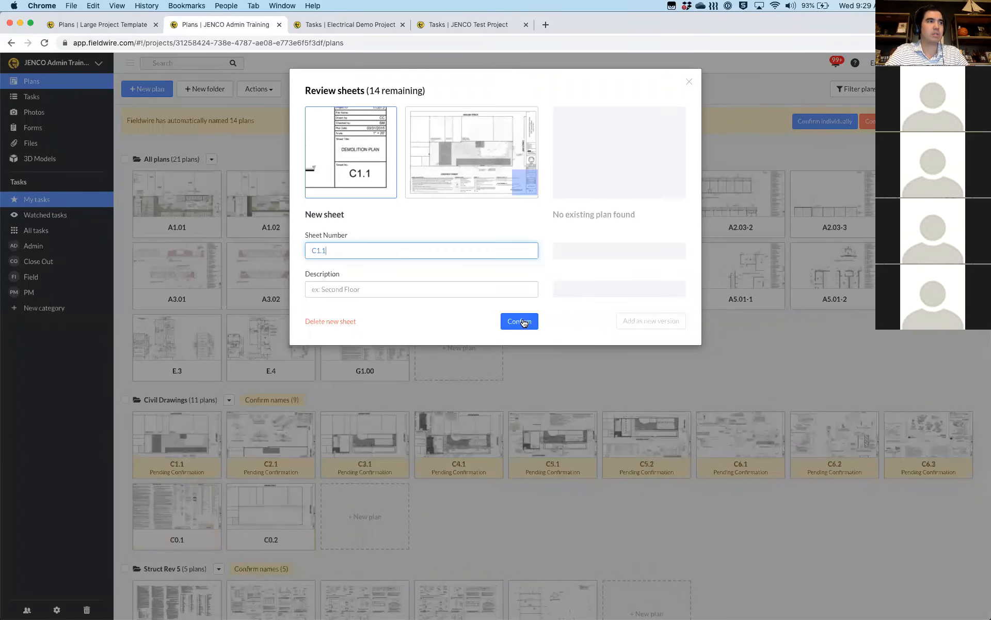
pyautogui.click(523, 322)
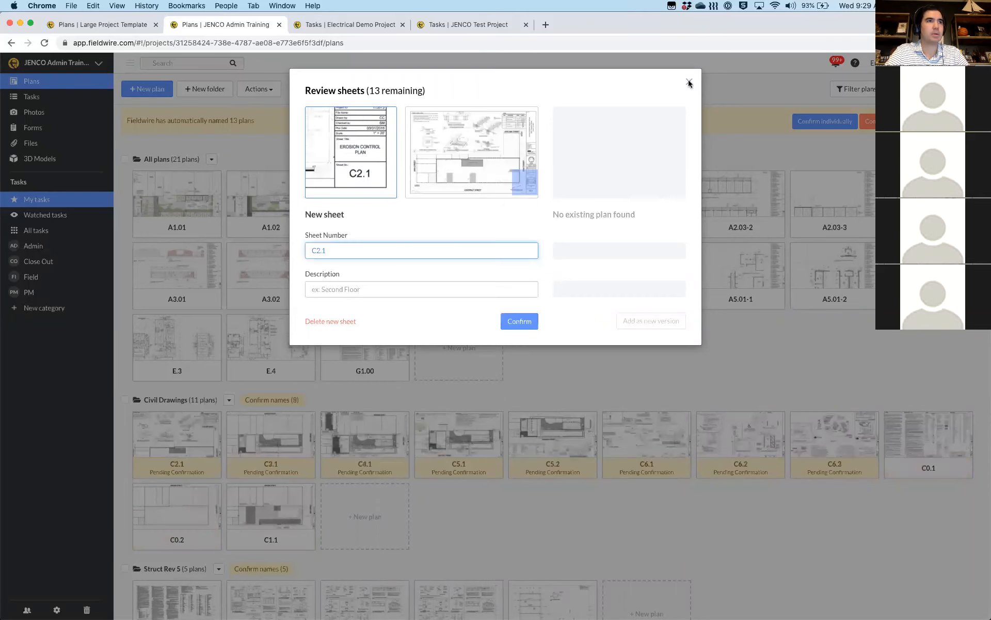
pyautogui.click(689, 83)
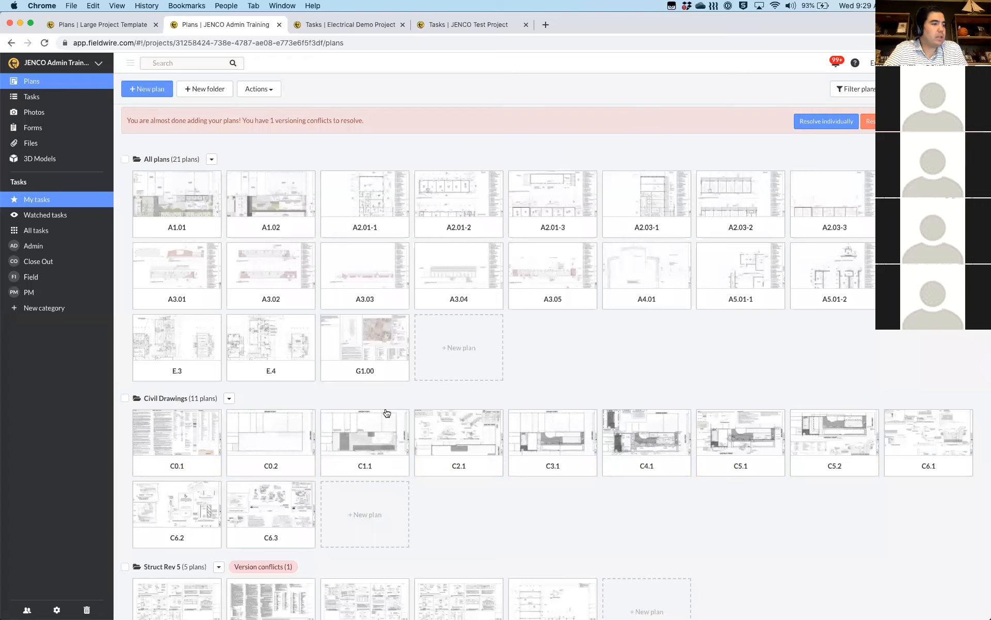
pyautogui.scroll(-2, 181, 549)
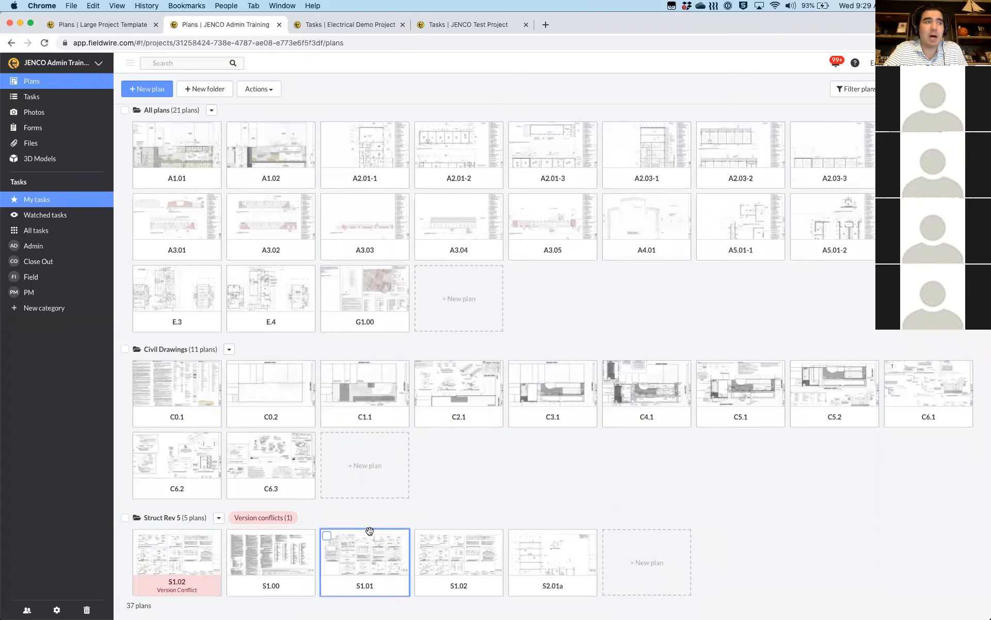
pyautogui.scroll(2, 369, 531)
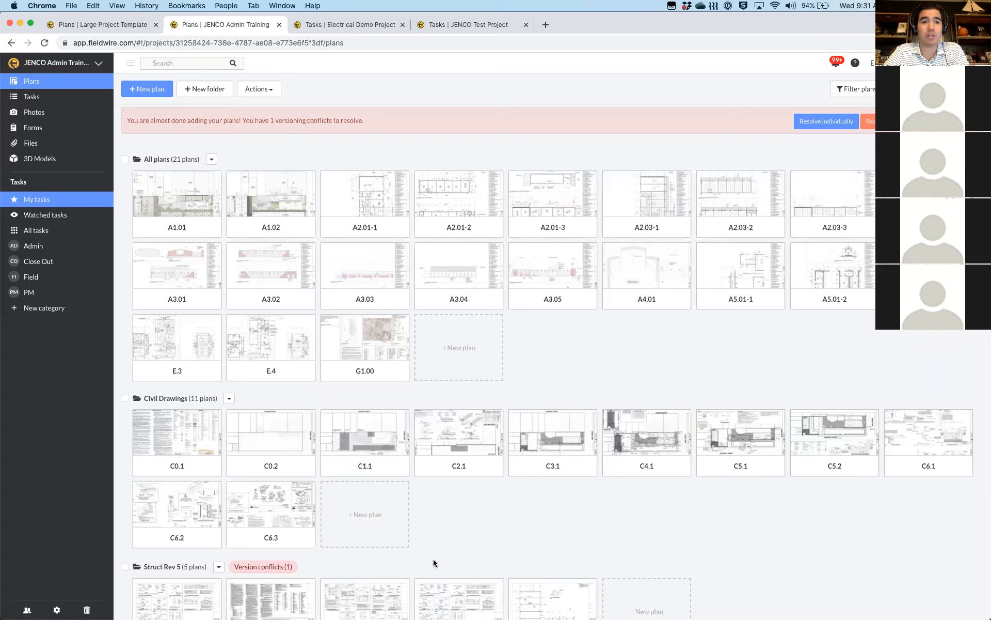
pyautogui.scroll(-2, 416, 404)
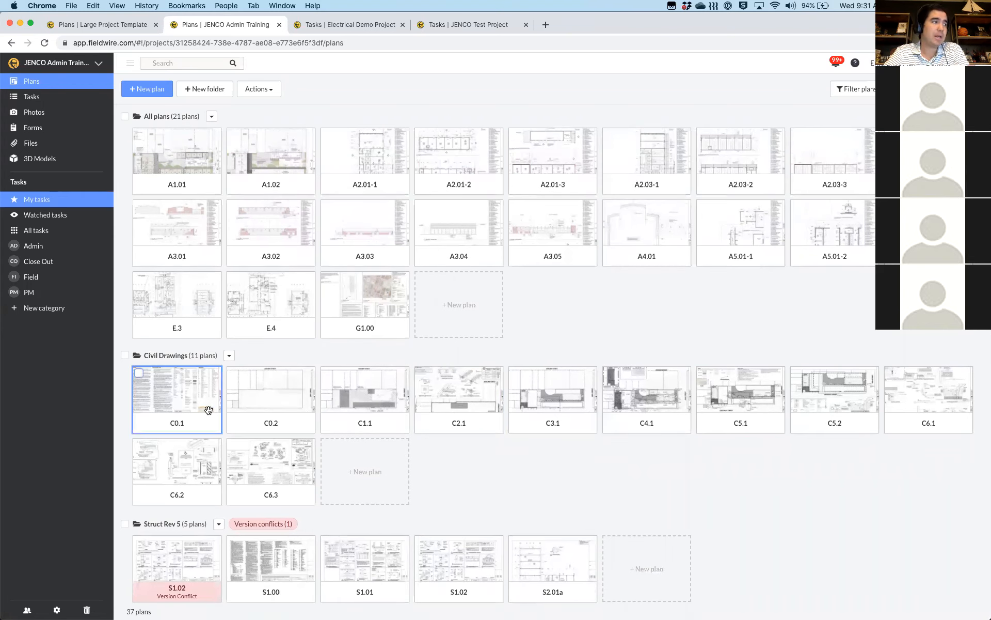
# Select all plans except E.3, E.4 and the five Struct Rev 5 plans, and open Actions
pyautogui.scroll(2, 206, 409)
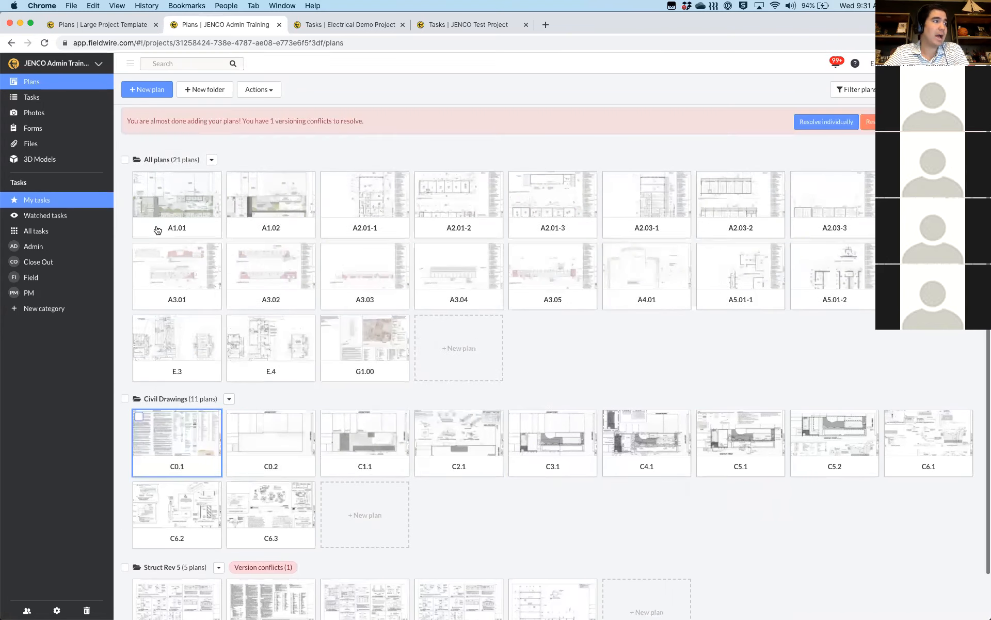
pyautogui.click(125, 160)
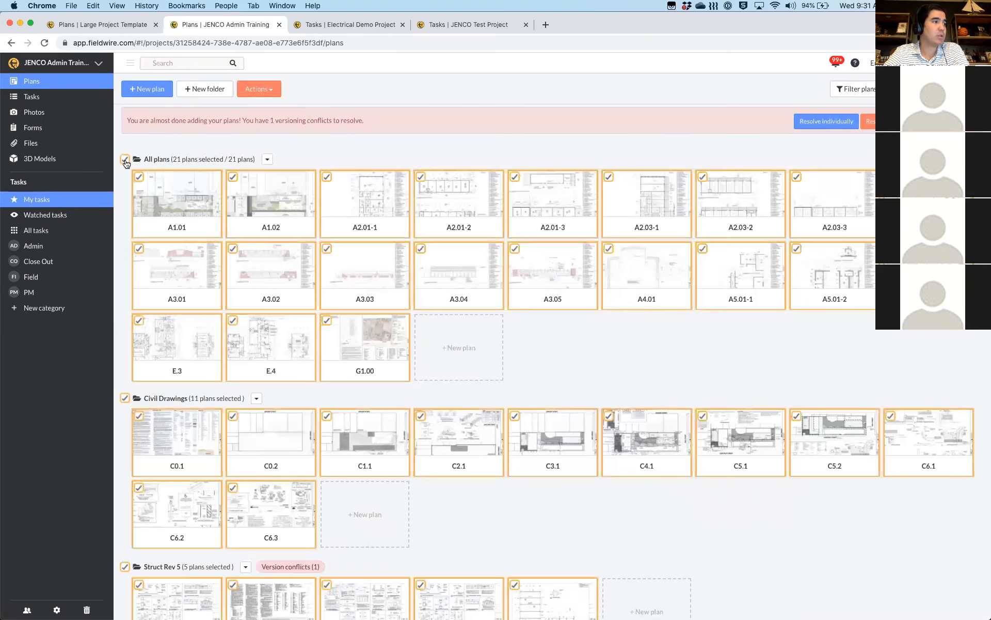
pyautogui.click(235, 322)
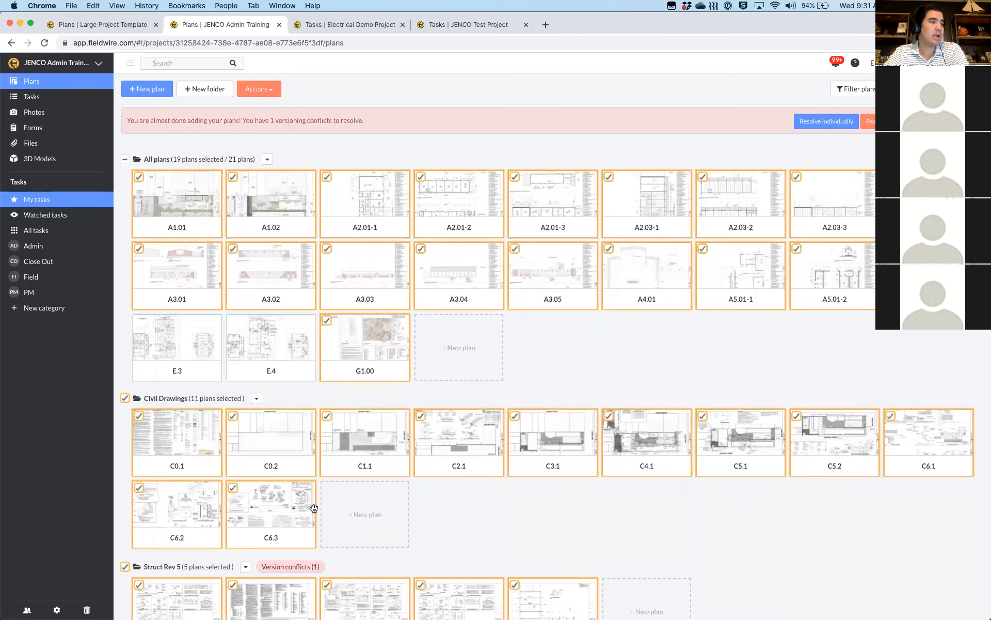
pyautogui.scroll(-2, 358, 413)
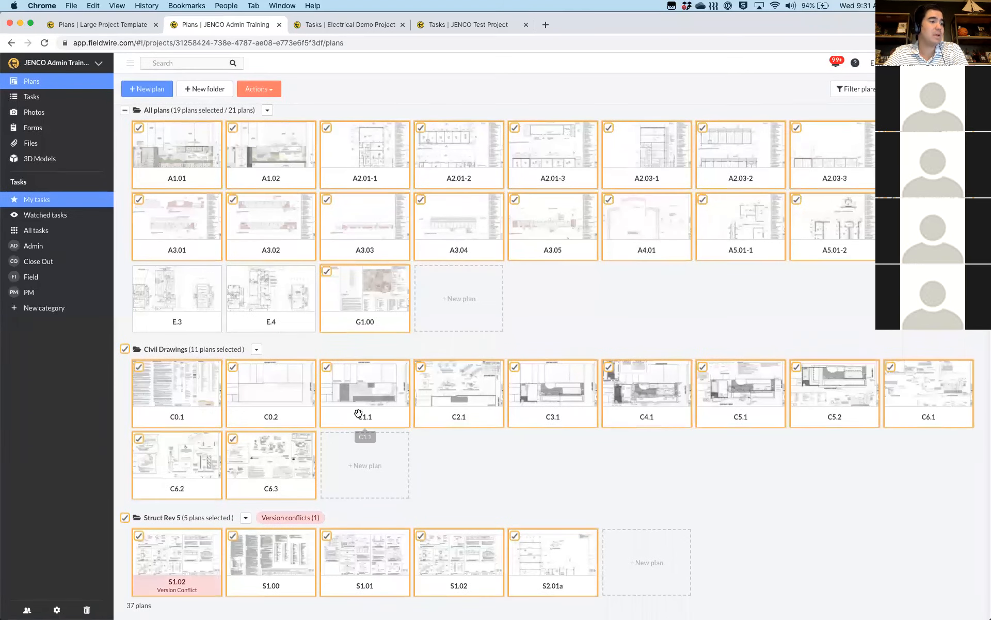
pyautogui.click(125, 517)
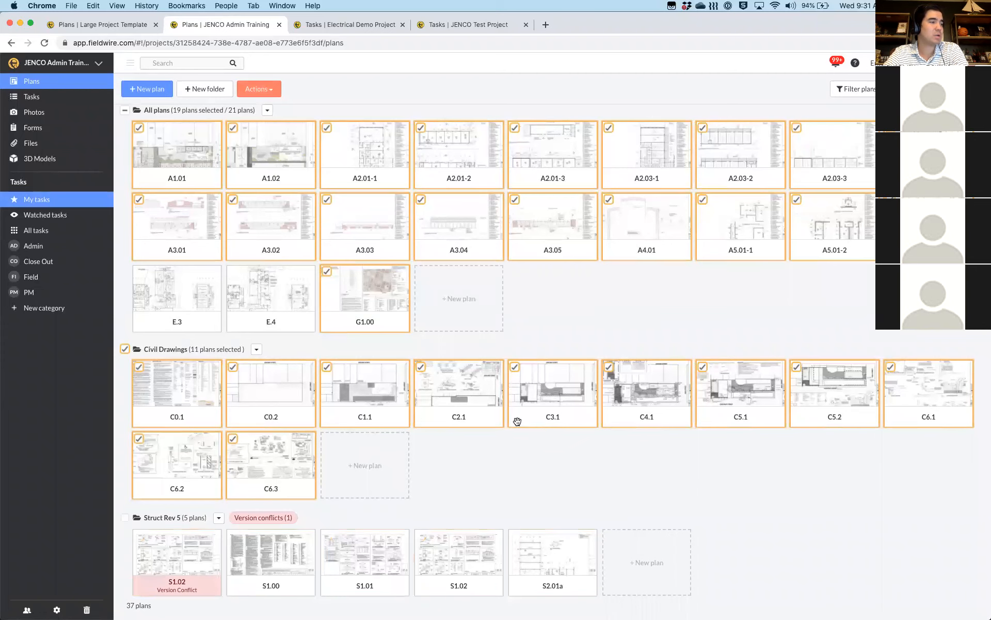
pyautogui.scroll(2, 517, 421)
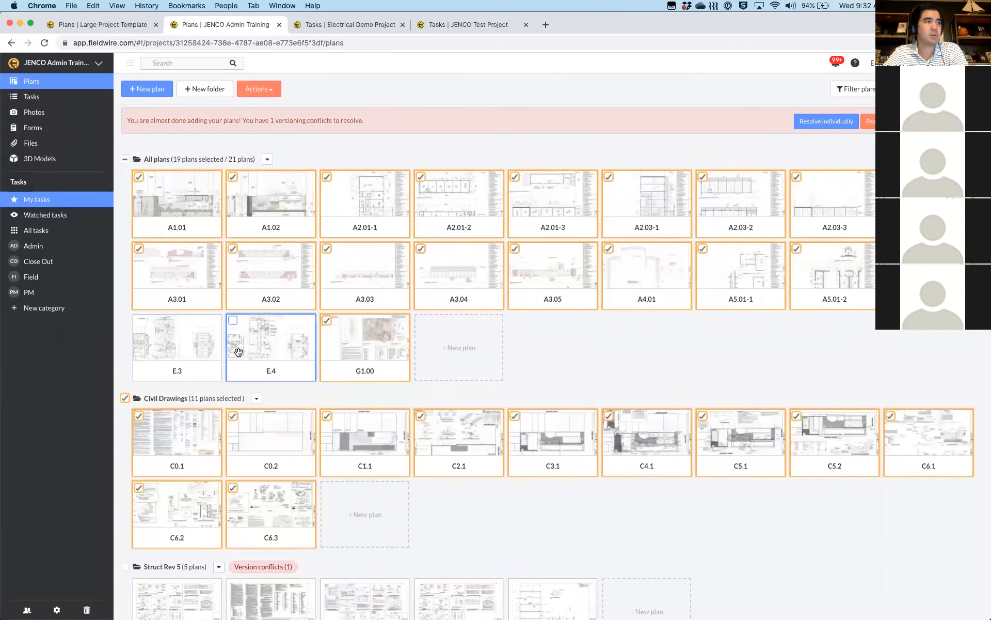
pyautogui.click(277, 91)
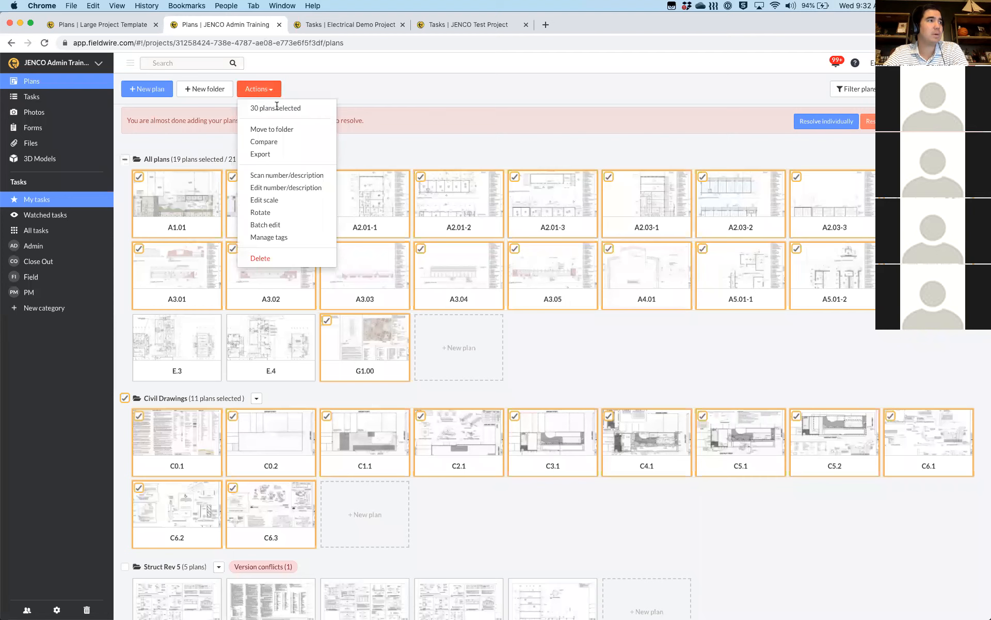
# Start the number/description scan and fit the sheet number box onto A1.01
pyautogui.click(274, 176)
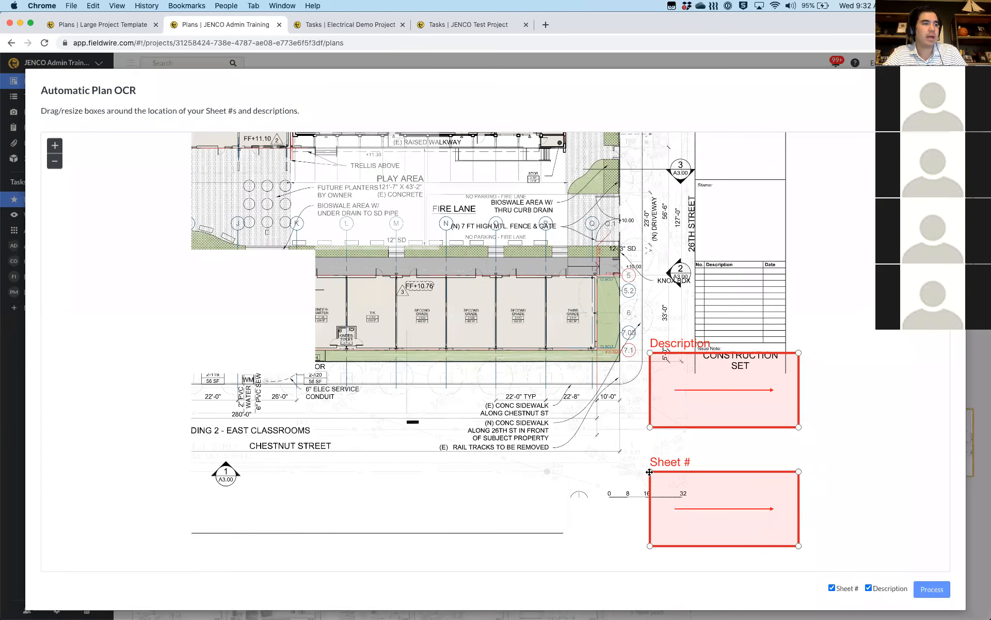
pyautogui.moveTo(650, 472); pyautogui.dragTo(697, 495)
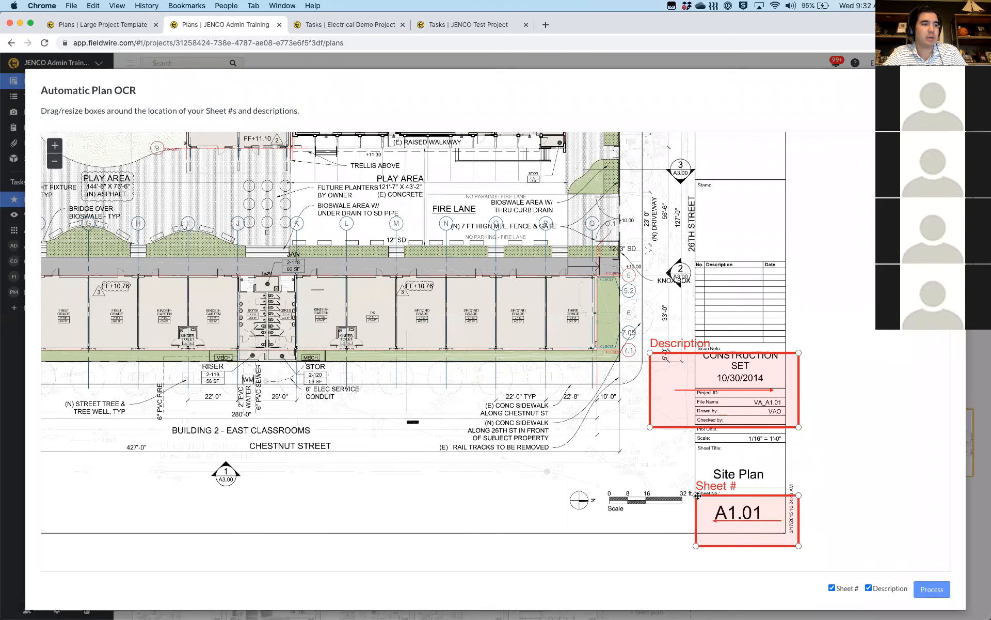
pyautogui.moveTo(800, 546); pyautogui.dragTo(781, 529)
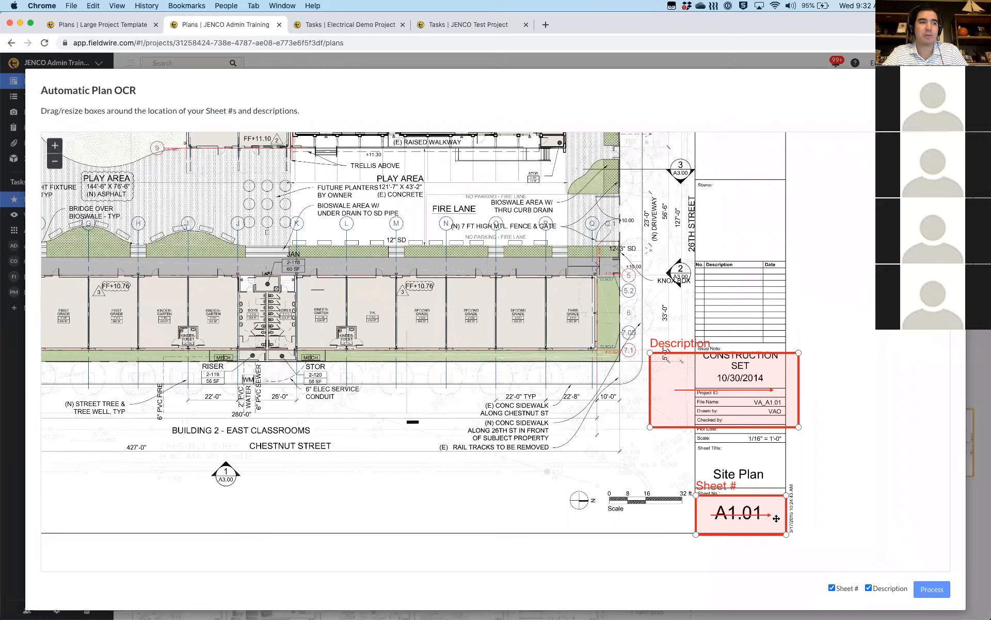
# Fit the Description box around the Site Plan title and exclude sheet numbers from the scan
pyautogui.moveTo(757, 409); pyautogui.dragTo(746, 468)
pyautogui.moveTo(639, 412); pyautogui.dragTo(697, 449)
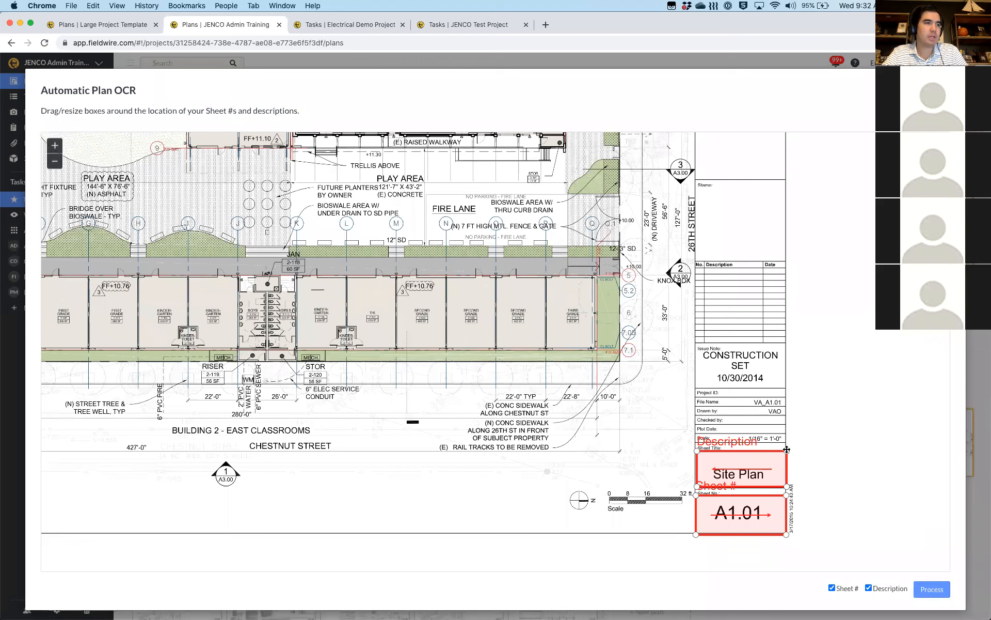
pyautogui.moveTo(770, 331); pyautogui.dragTo(759, 294)
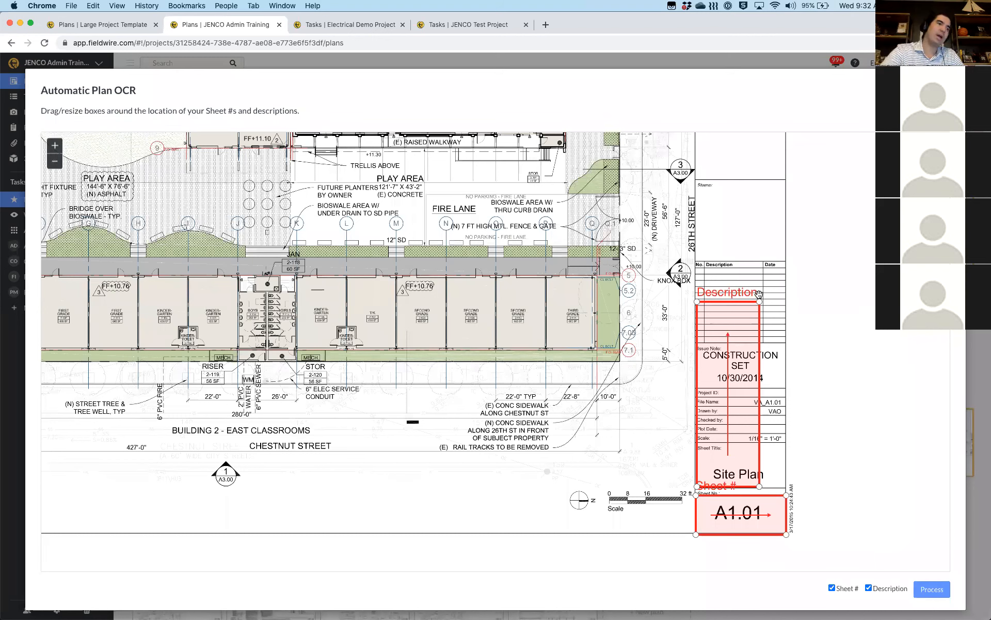
pyautogui.moveTo(774, 285); pyautogui.dragTo(766, 285)
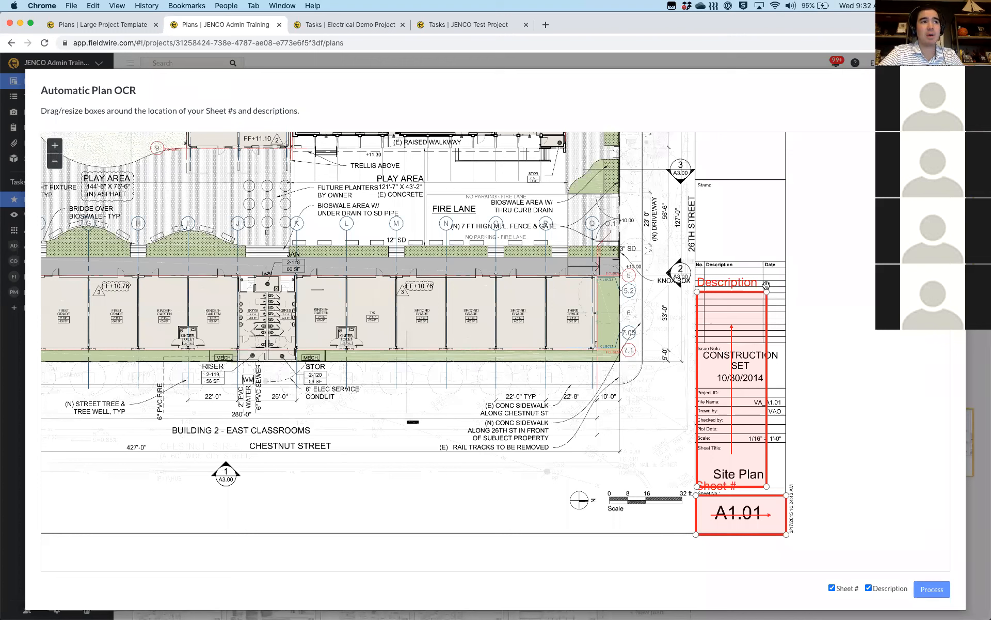
pyautogui.moveTo(767, 285); pyautogui.dragTo(785, 445)
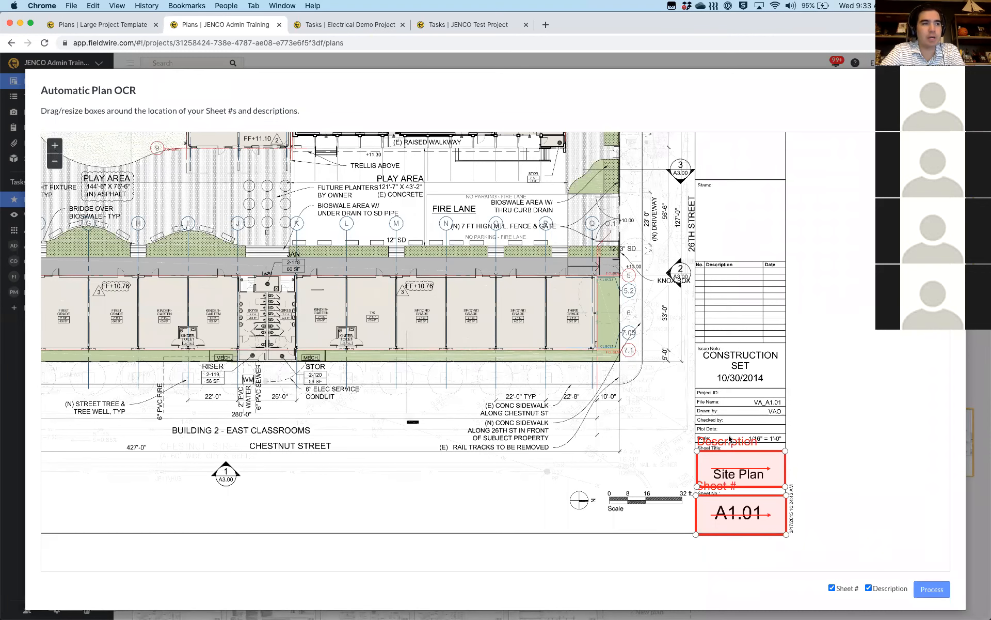
pyautogui.scroll(5, 797, 506)
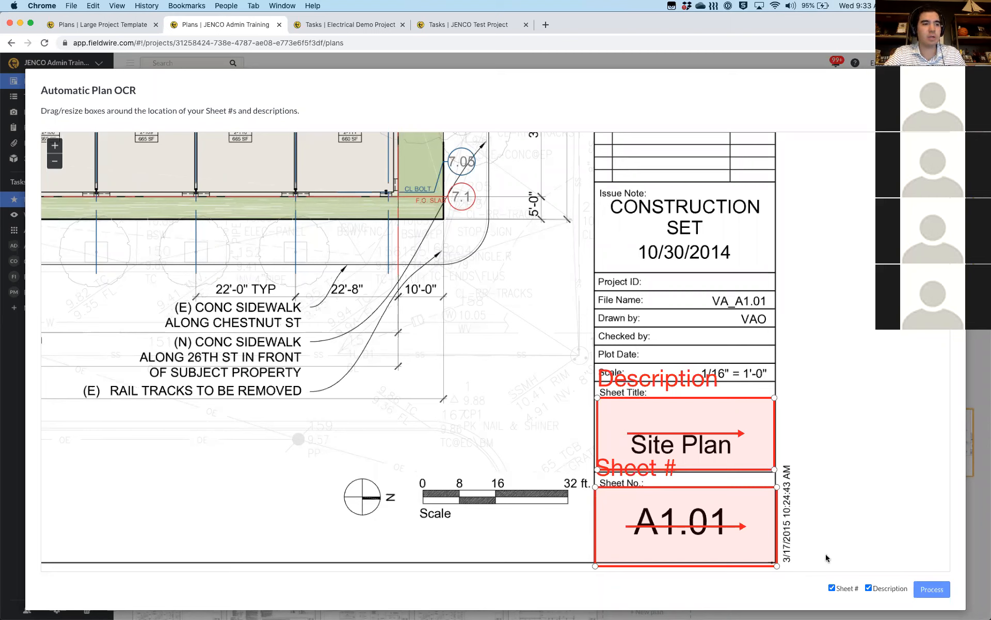
pyautogui.click(832, 588)
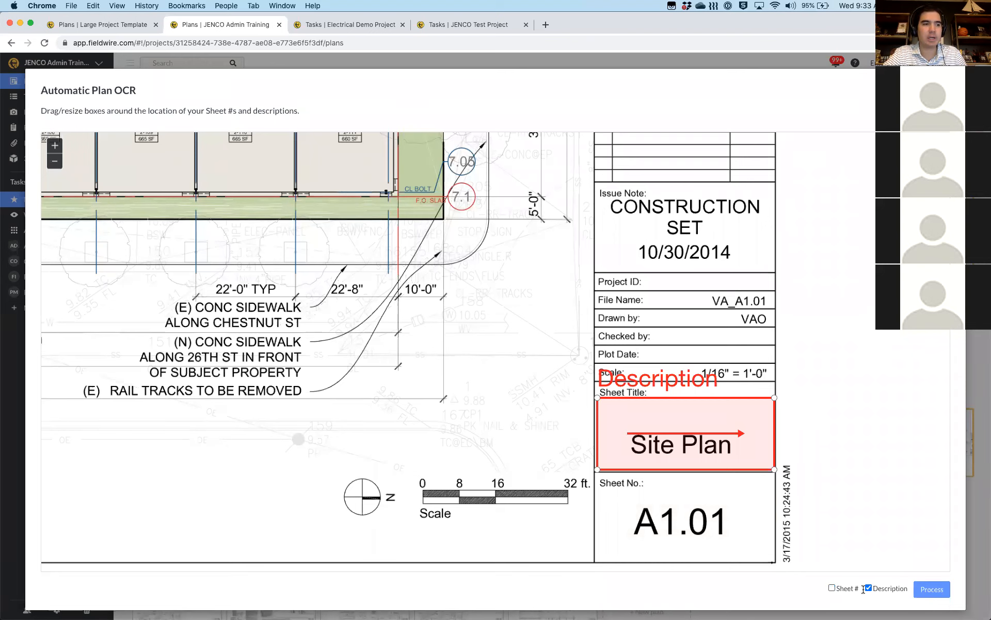
# Process the description scan, then open sheet A1.01 Site Plan once it finishes
pyautogui.click(939, 590)
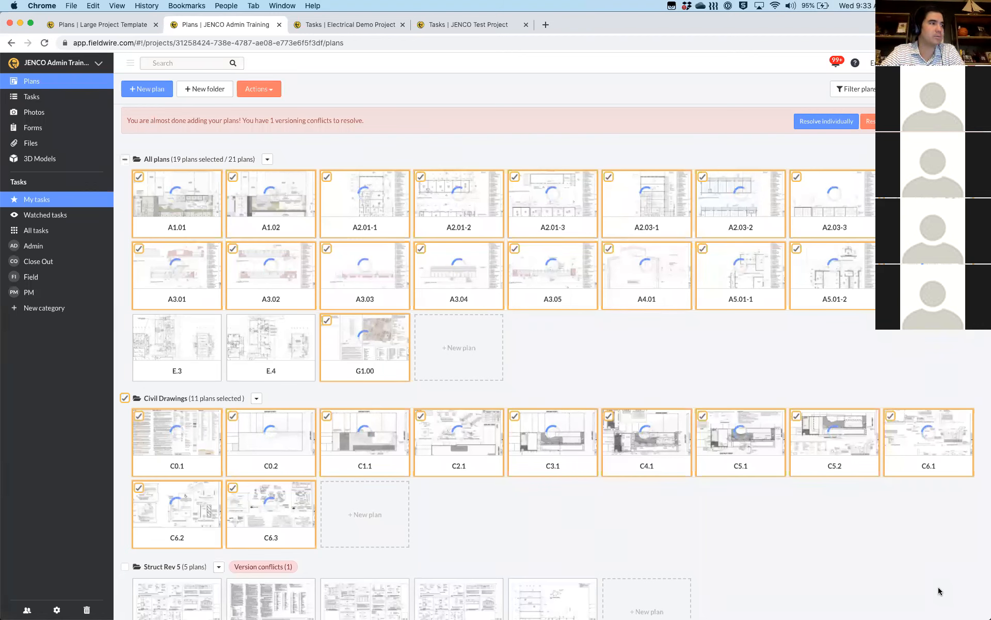
pyautogui.moveTo(138, 338)
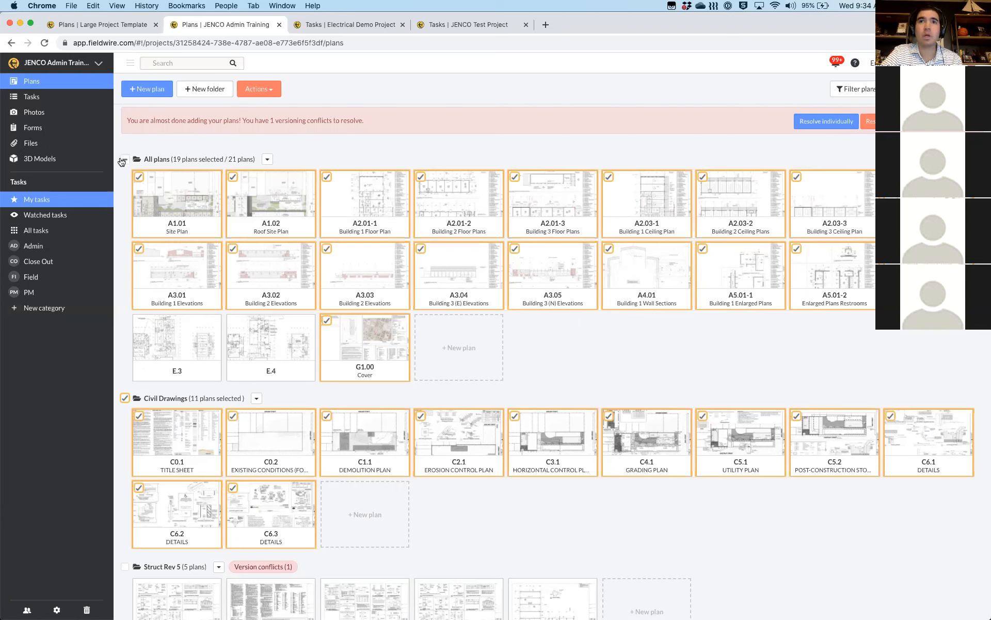
pyautogui.click(171, 202)
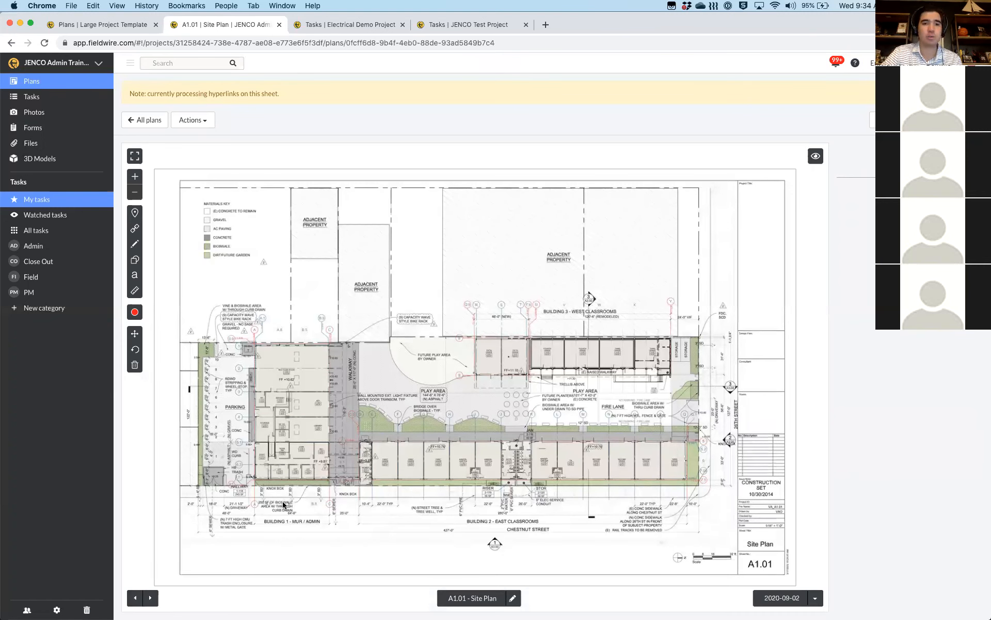
# View A1.02 Roof Site Plan, review the plans list's scanned descriptions, then show all open windows
pyautogui.press('Right')
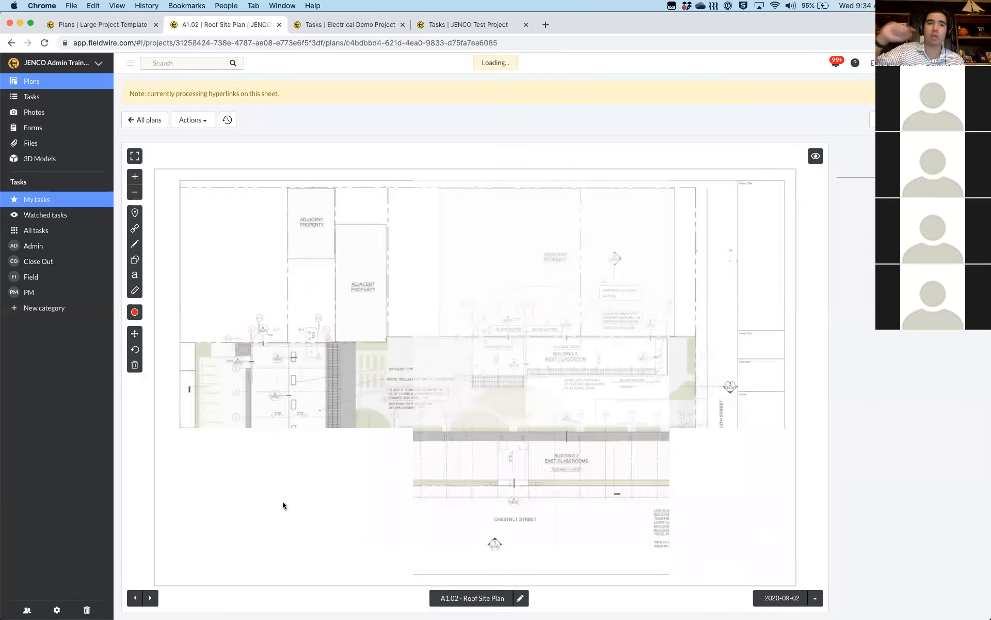
pyautogui.click(145, 121)
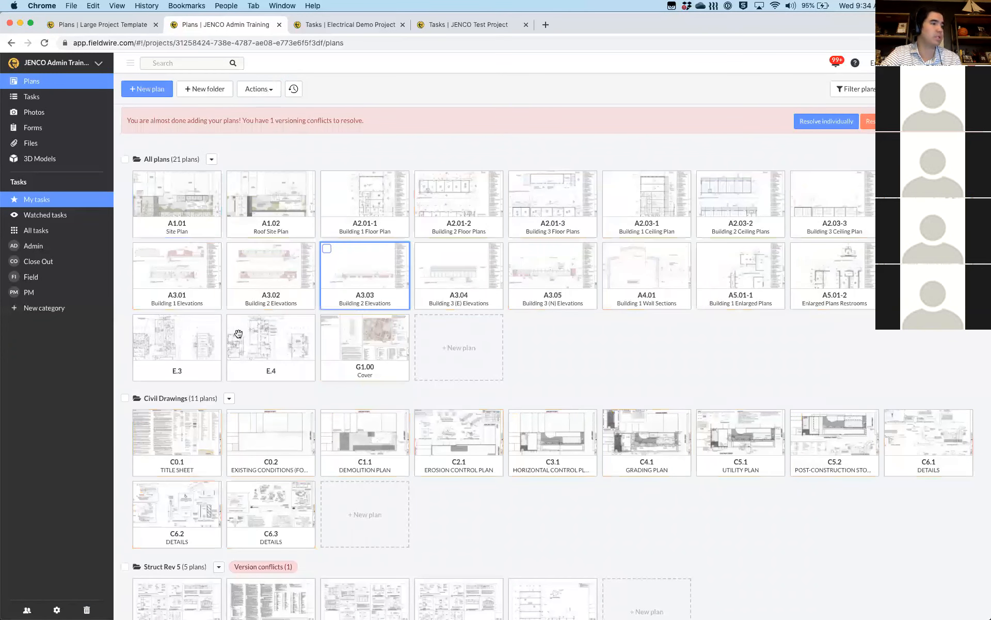
pyautogui.scroll(-1, 269, 437)
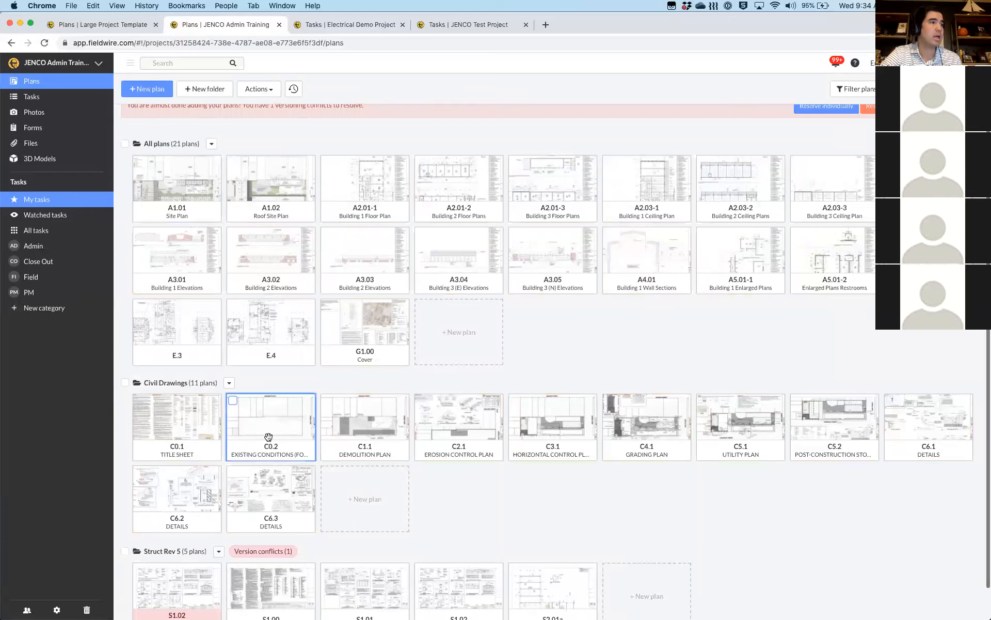
pyautogui.scroll(-2, 608, 458)
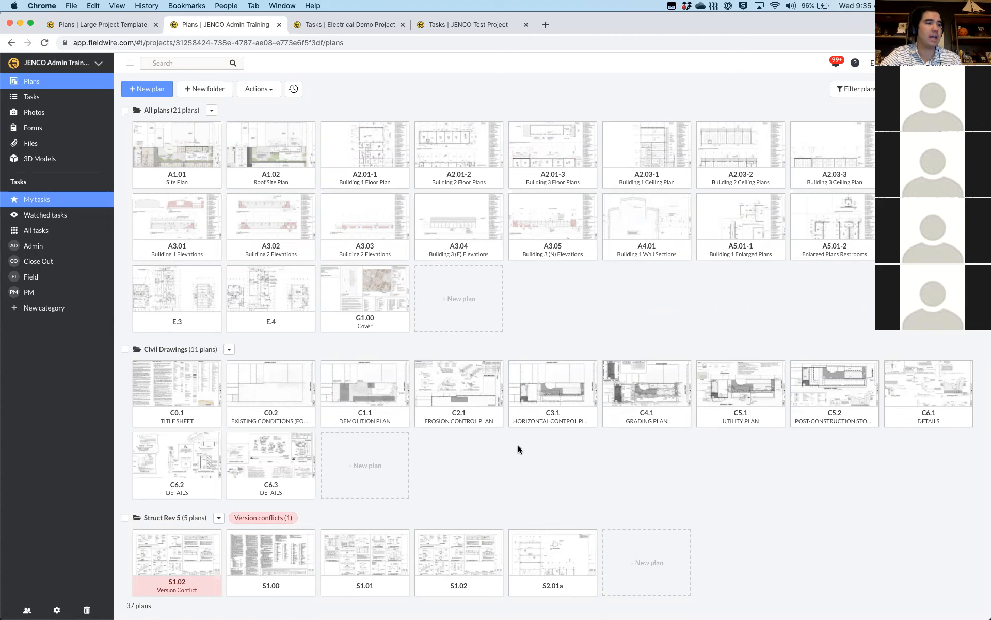
pyautogui.hotkey('ctrl', 'Up')
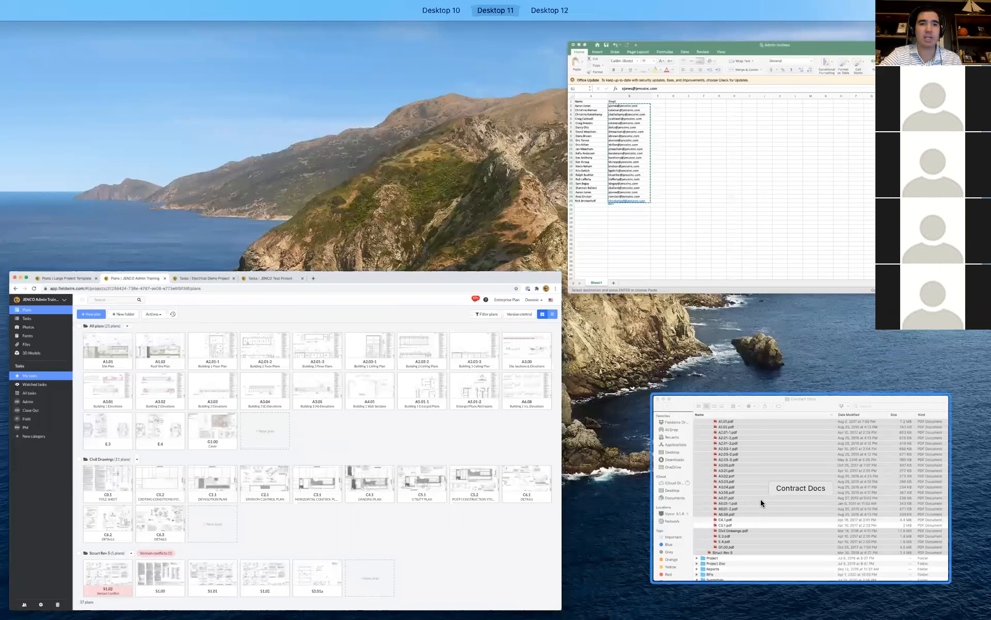
# Start a New plan upload in Fieldwire alongside the Contract Docs folder
pyautogui.click(761, 503)
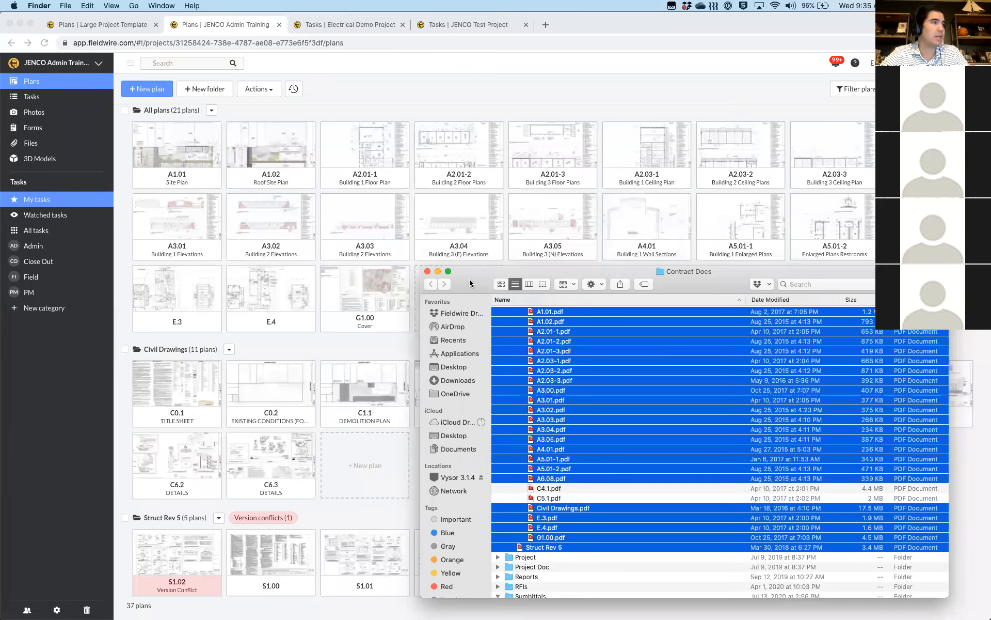
pyautogui.click(146, 93)
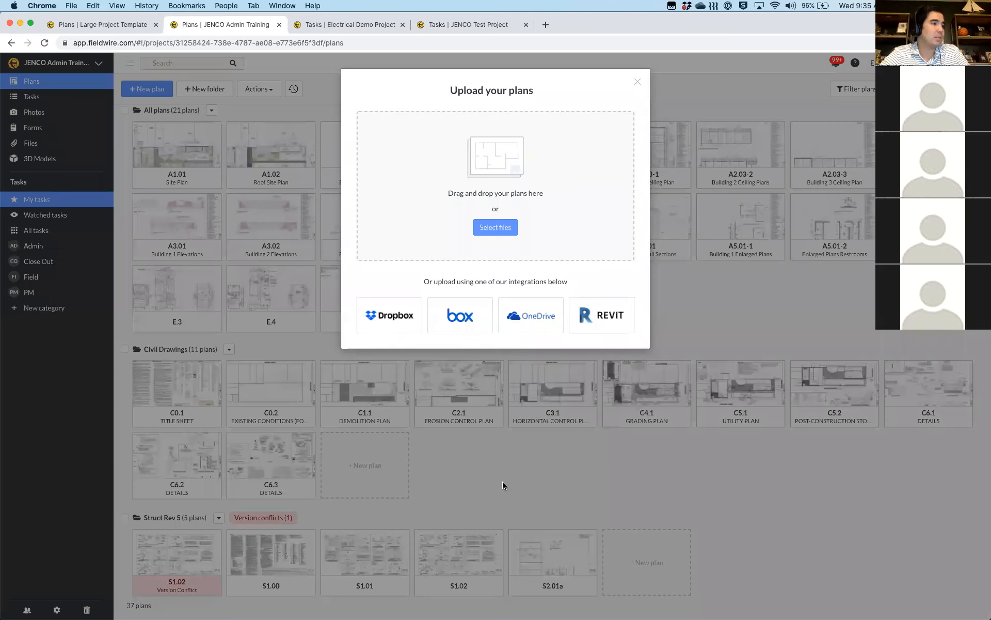
pyautogui.hotkey('ctrl', 'Up')
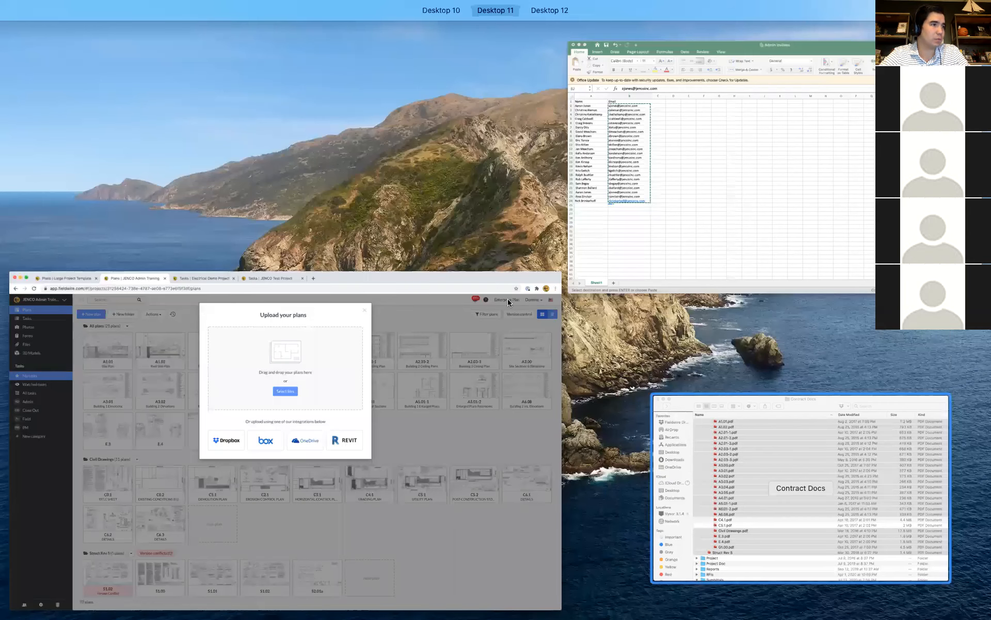
# Select C5.1.pdf, C4.1.pdf and Addendum 1.pdf in Contract Docs and drag them into the upload
pyautogui.click(733, 453)
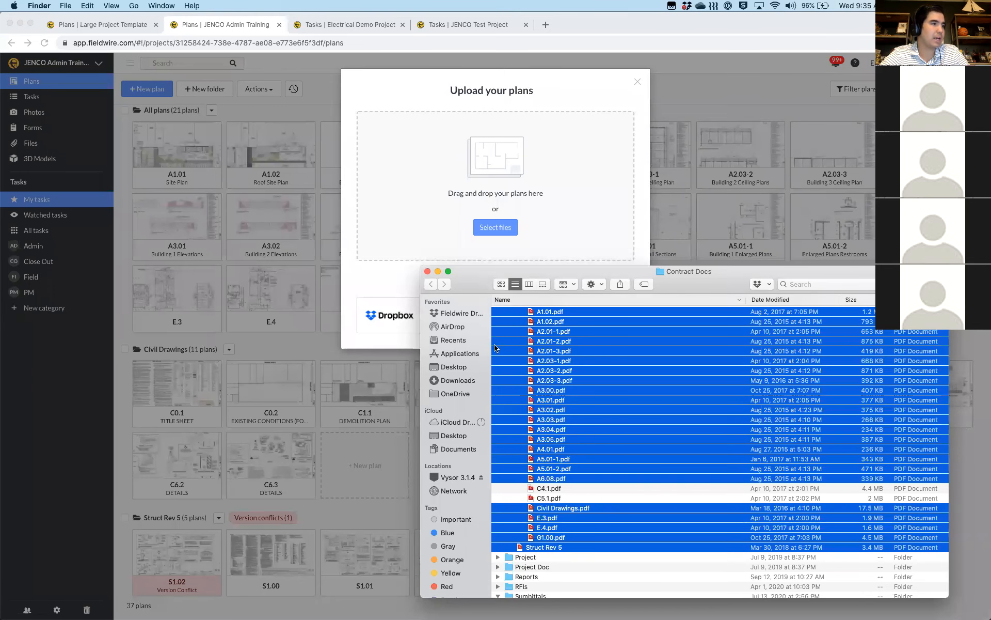
pyautogui.scroll(2, 537, 367)
pyautogui.scroll(2, 537, 367)
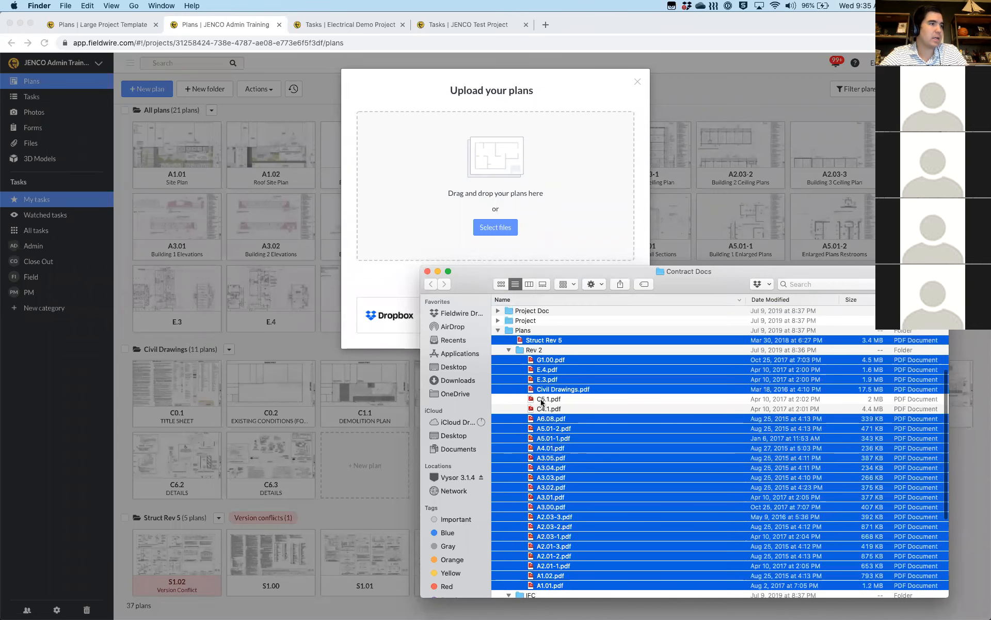
pyautogui.click(542, 400)
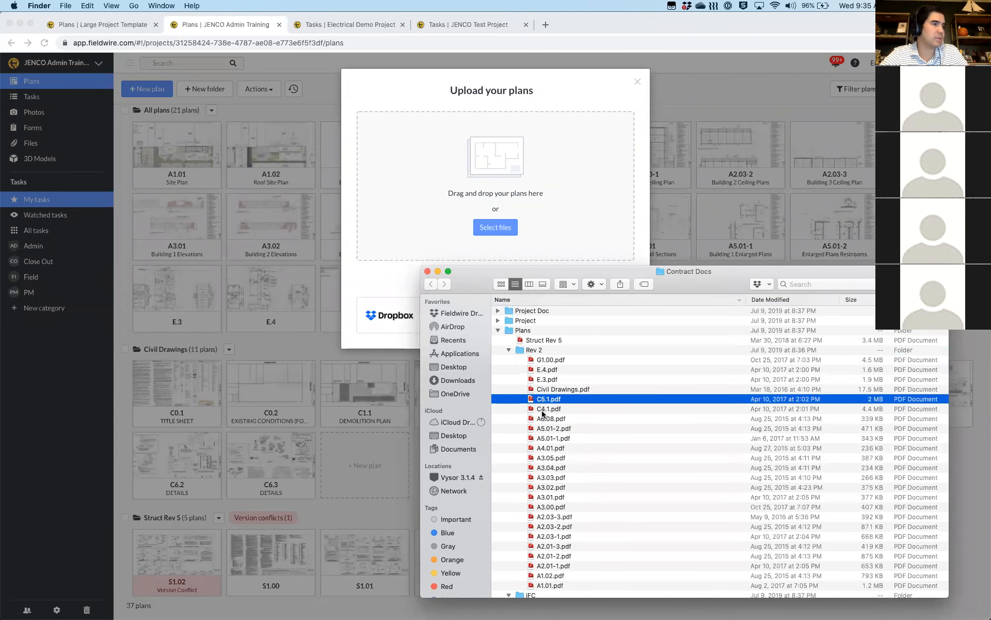
pyautogui.keyDown('shift'); pyautogui.click(542, 411); pyautogui.keyUp('shift')
pyautogui.scroll(-3, 548, 449)
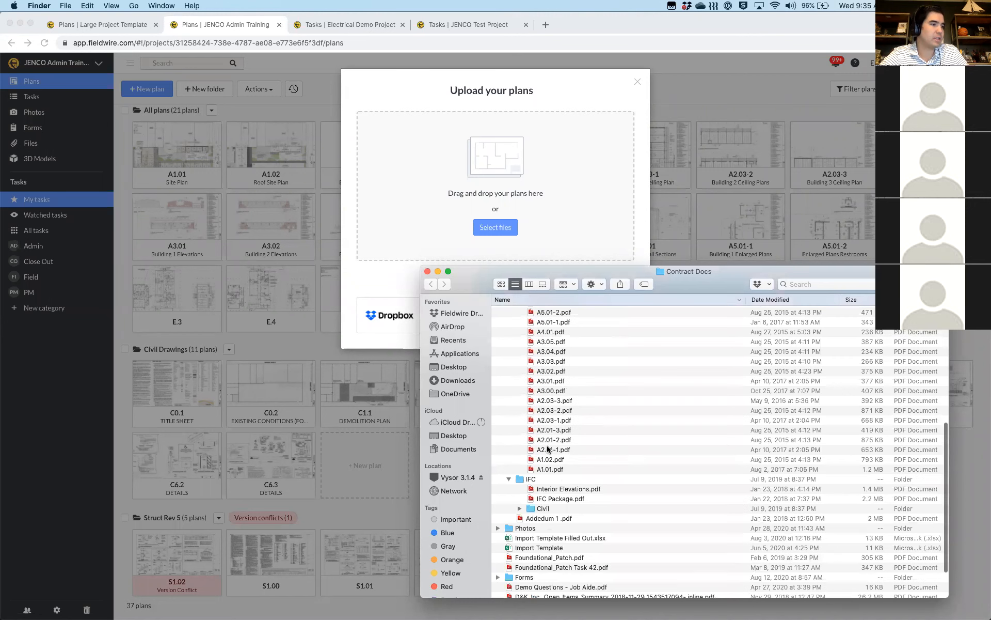
pyautogui.scroll(-3, 549, 524)
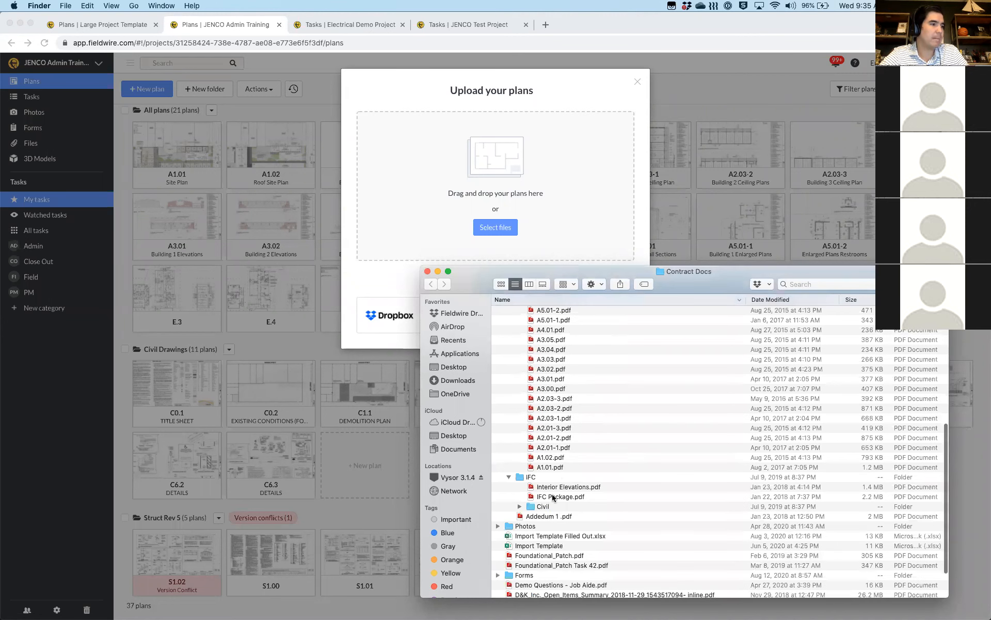
pyautogui.click(548, 516)
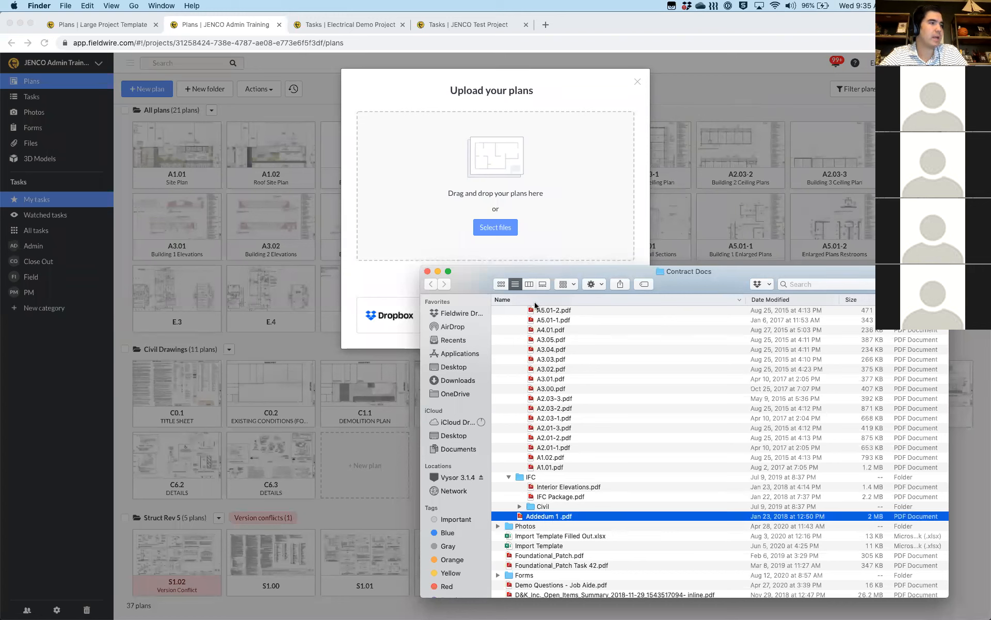
pyautogui.scroll(3, 553, 382)
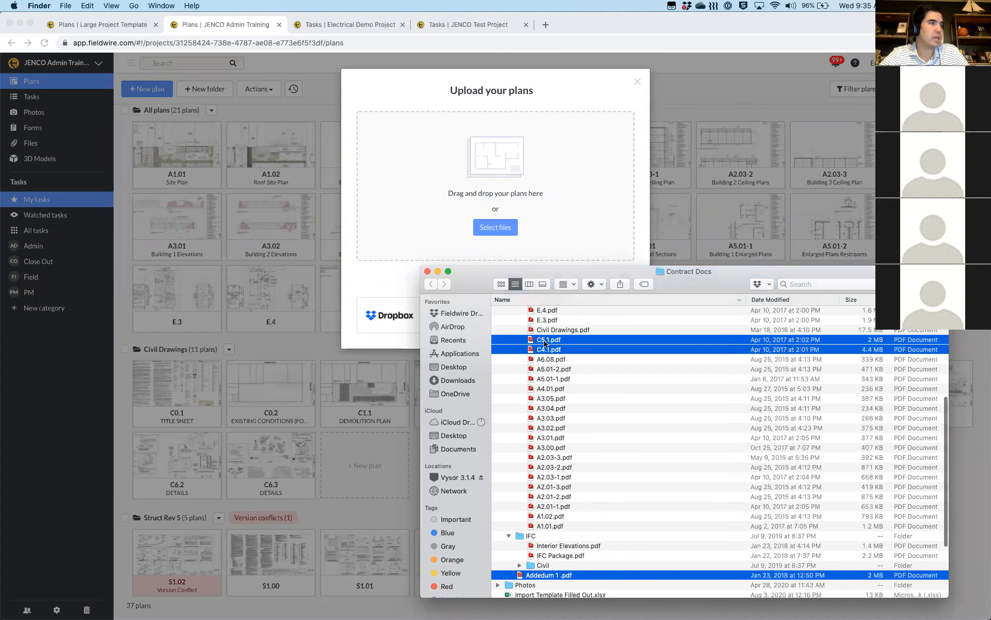
pyautogui.moveTo(546, 344); pyautogui.dragTo(447, 186)
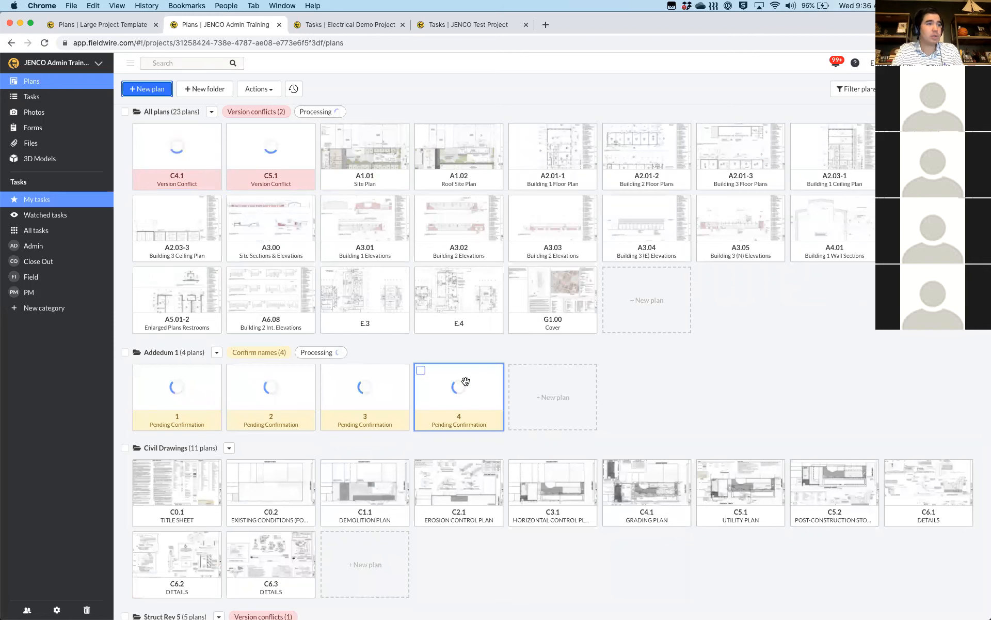
# Scroll the Plans page to review the new Addendum 1 folder and the C4.1/C5.1 conflicts
pyautogui.scroll(-3, 465, 382)
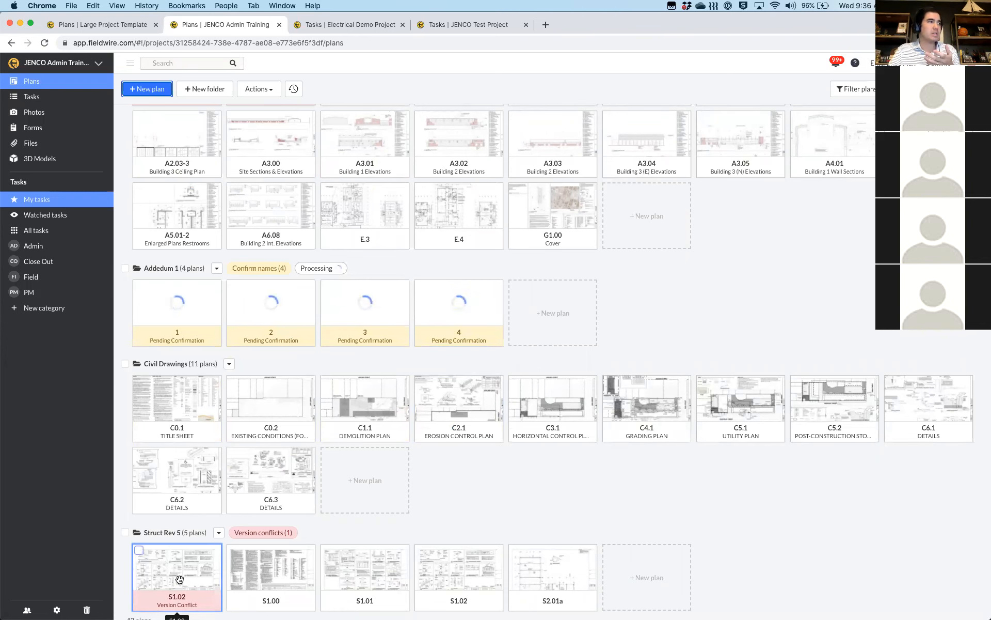
pyautogui.scroll(3, 179, 580)
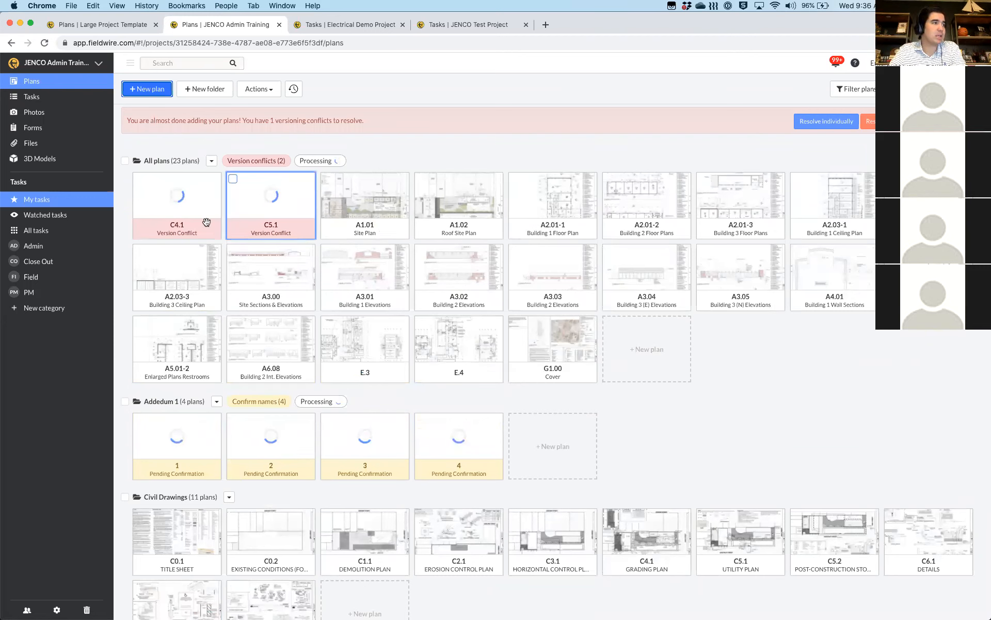
pyautogui.scroll(-5, 206, 222)
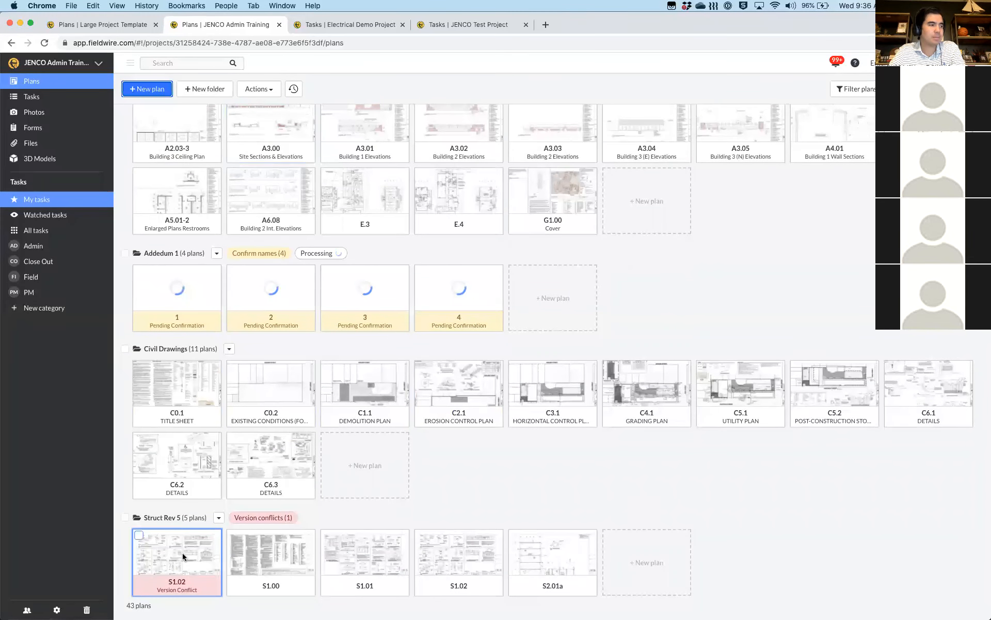
# Add S1.02, C5.1 and C4.1 as new versions of their existing sheets, keeping sheet numbers unchanged
pyautogui.click(183, 556)
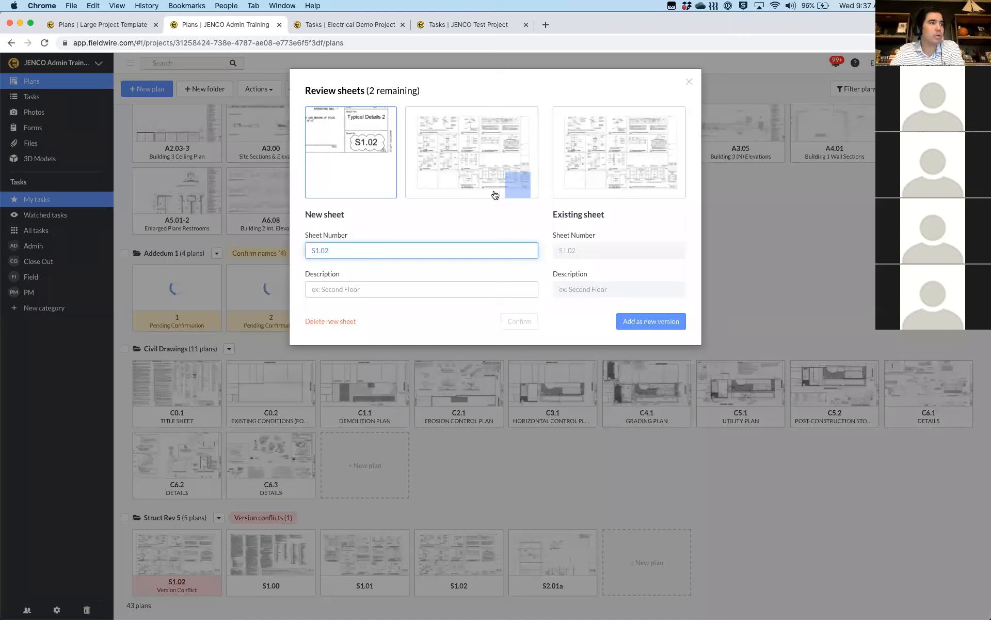
pyautogui.click(637, 323)
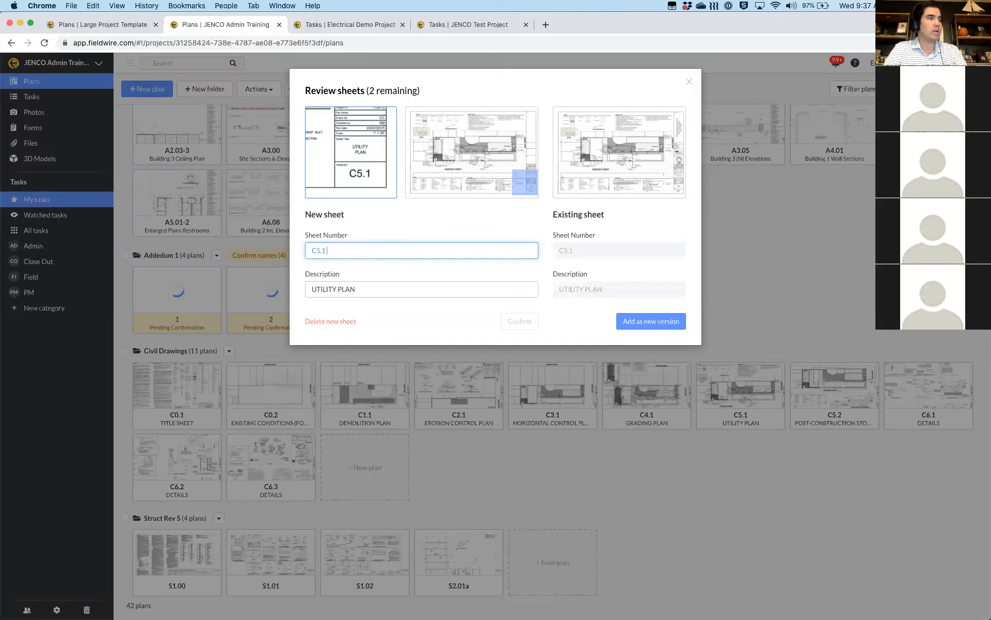
pyautogui.write('R1')
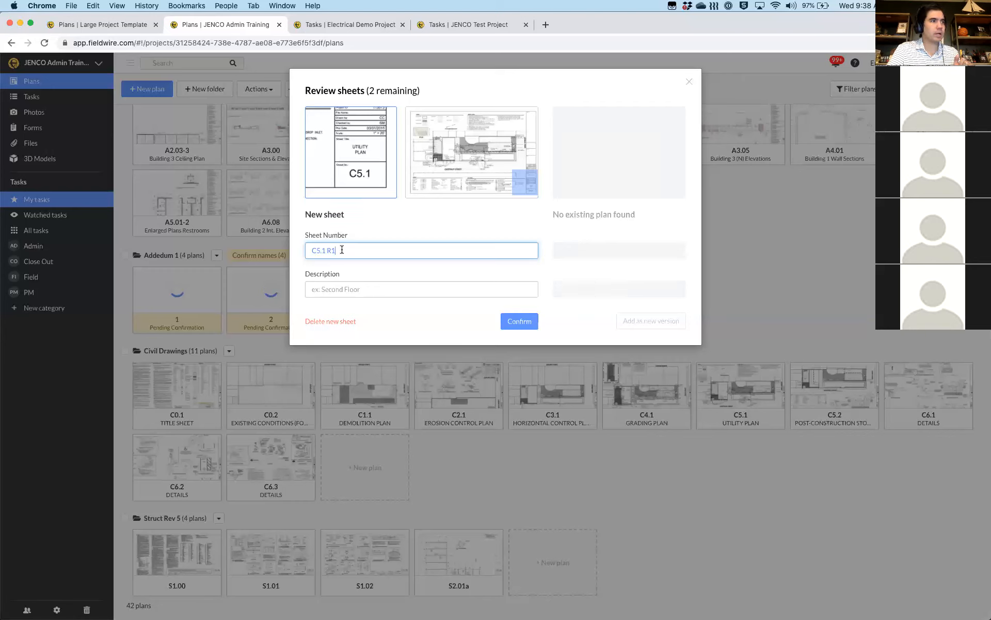
pyautogui.press('BackSpace')
pyautogui.press('BackSpace')
pyautogui.press('BackSpace')
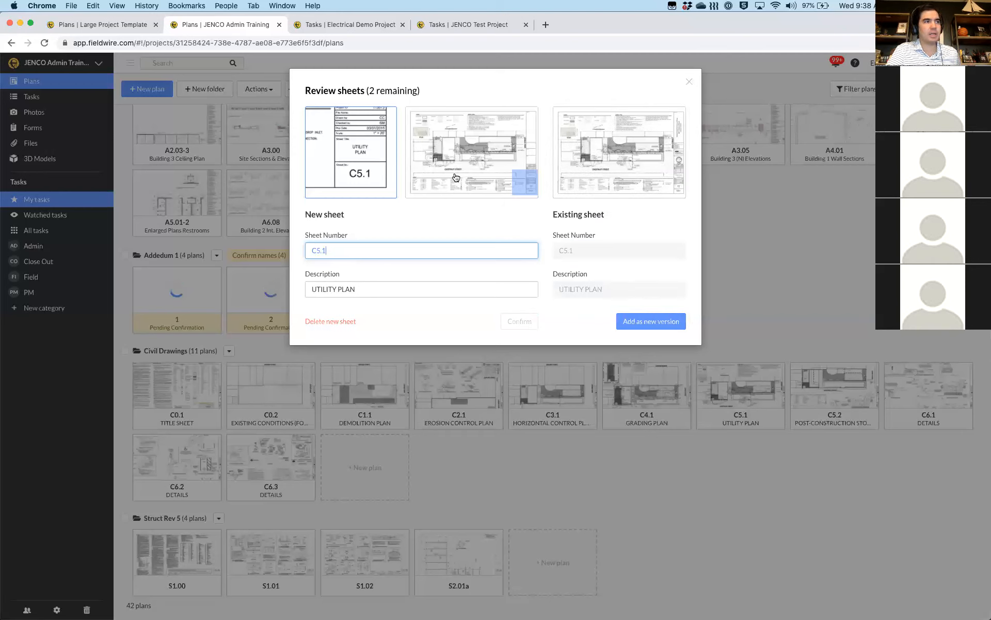
pyautogui.click(651, 322)
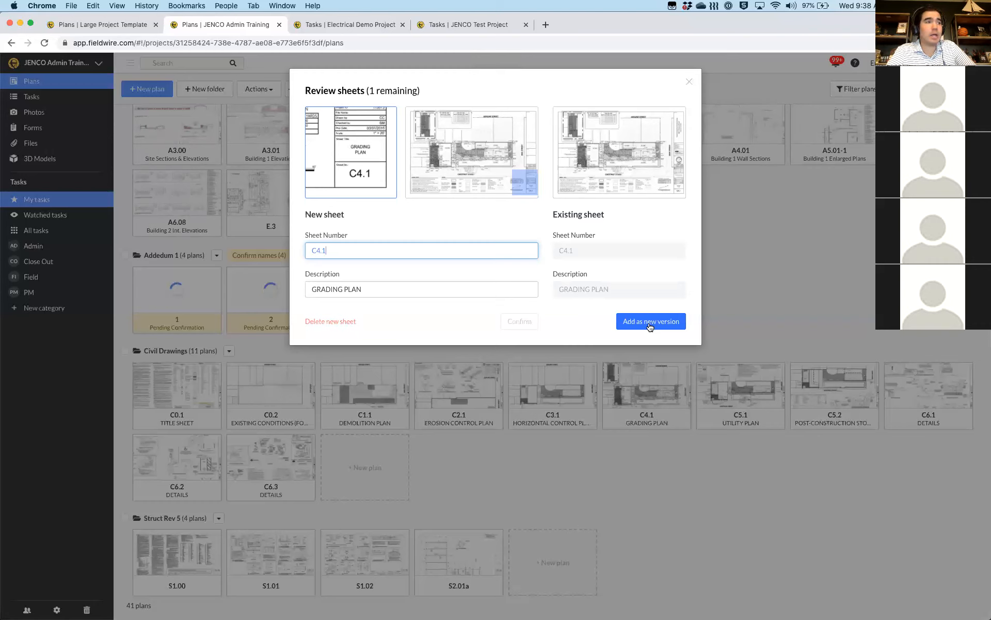
pyautogui.click(650, 322)
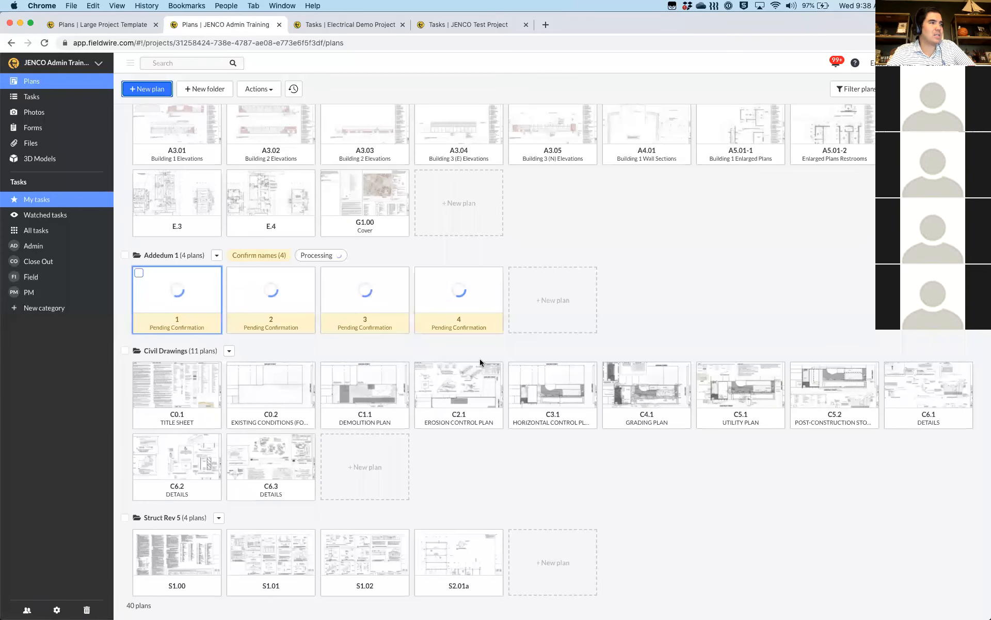
# Watch Addendum 1 process into A2.01-1, A2.03-1, A3.00 and A3.01 version conflicts
pyautogui.scroll(3, 480, 362)
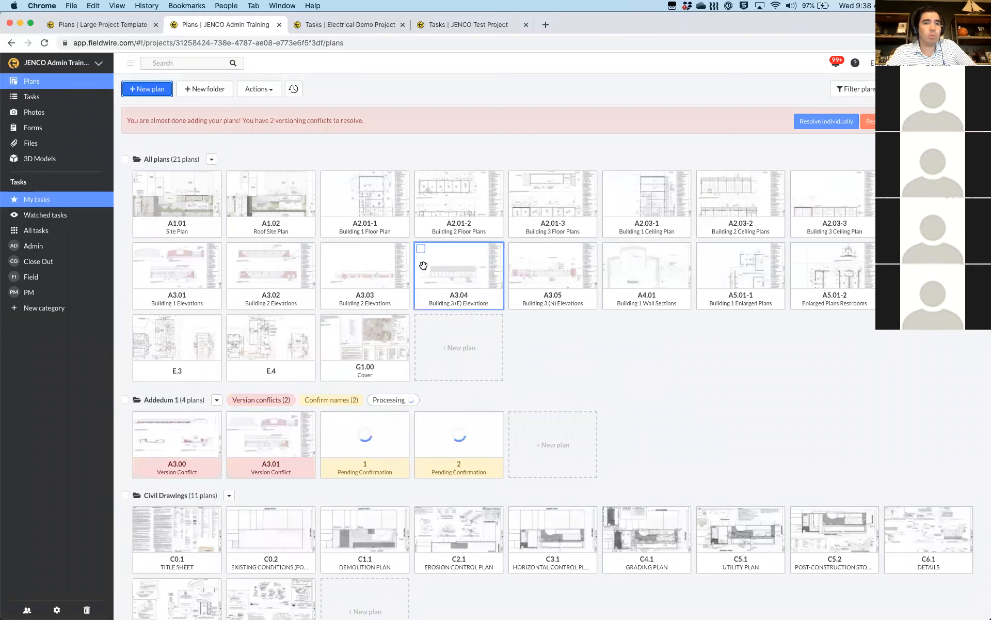
pyautogui.scroll(-3, 535, 419)
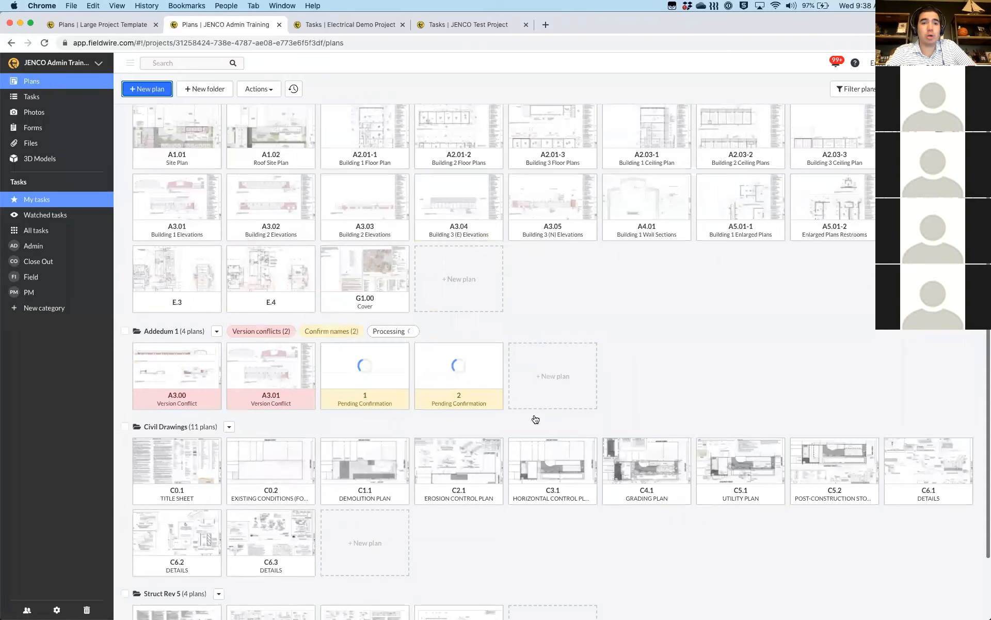
pyautogui.scroll(-1, 535, 416)
pyautogui.scroll(-1, 150, 263)
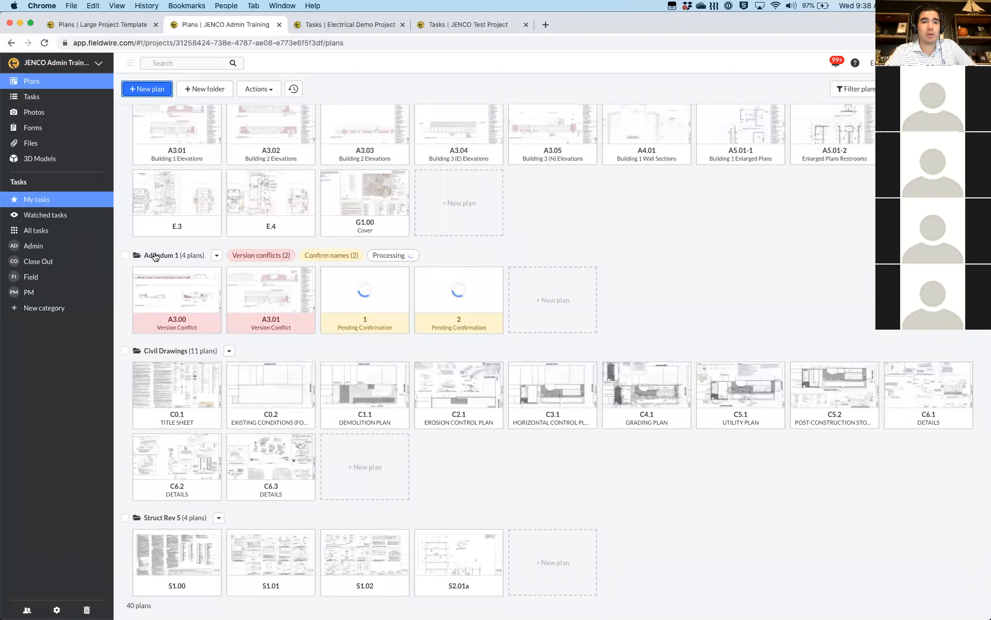
pyautogui.scroll(3, 155, 258)
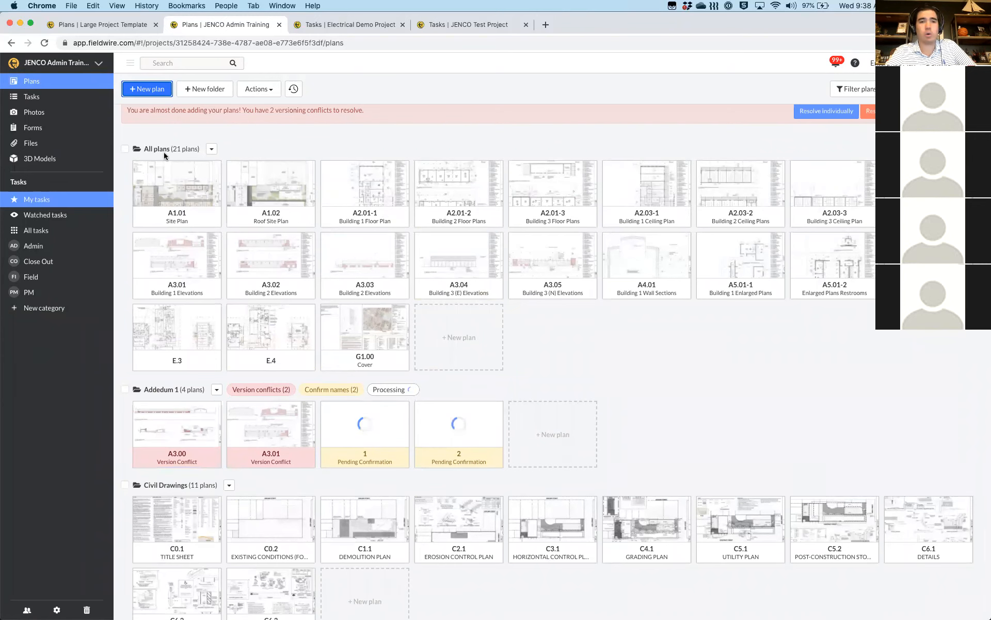
pyautogui.scroll(-3, 301, 315)
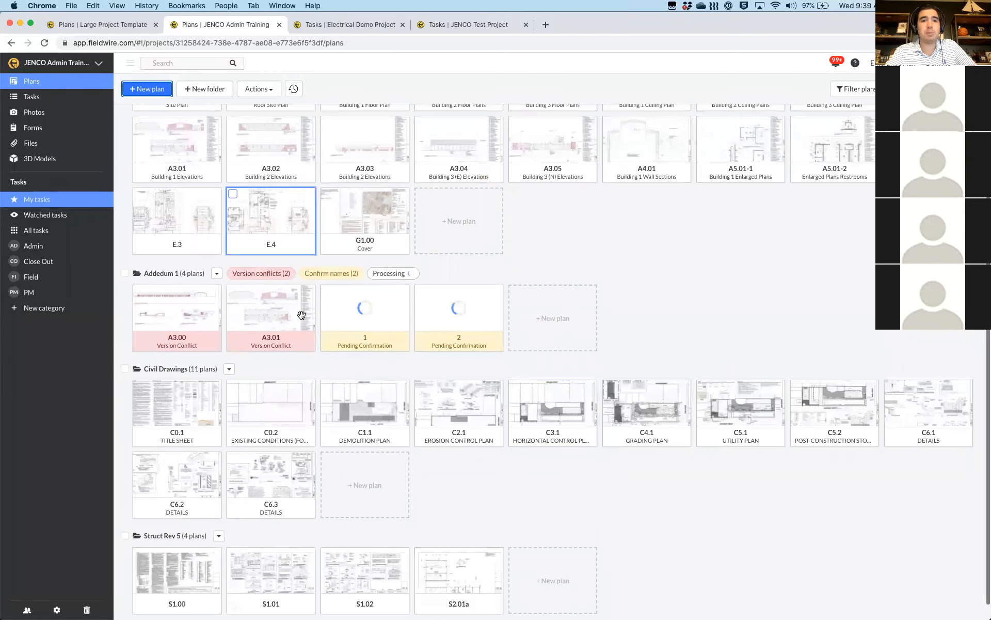
pyautogui.scroll(-1, 301, 315)
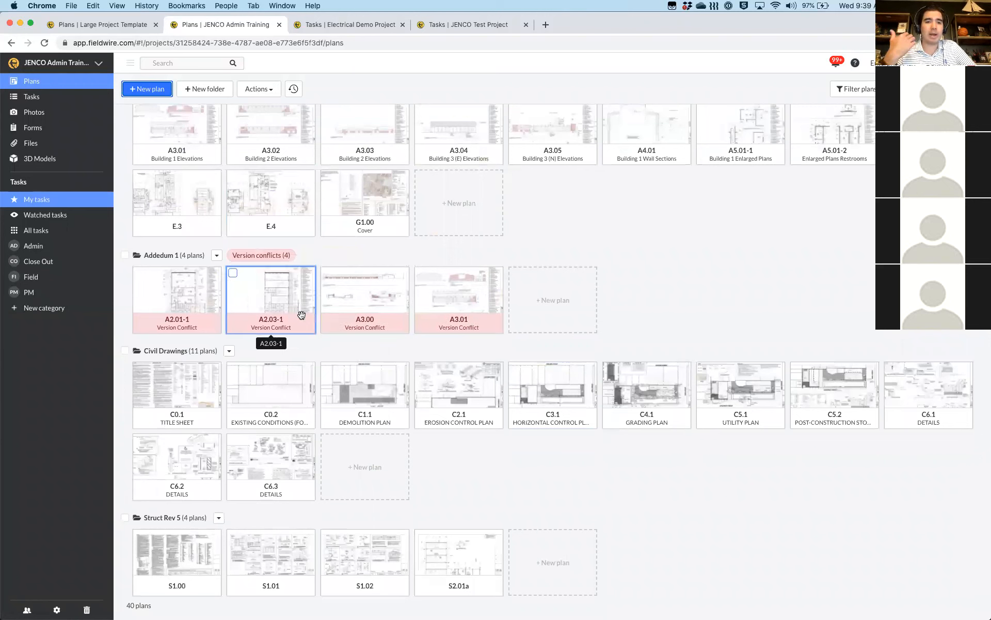
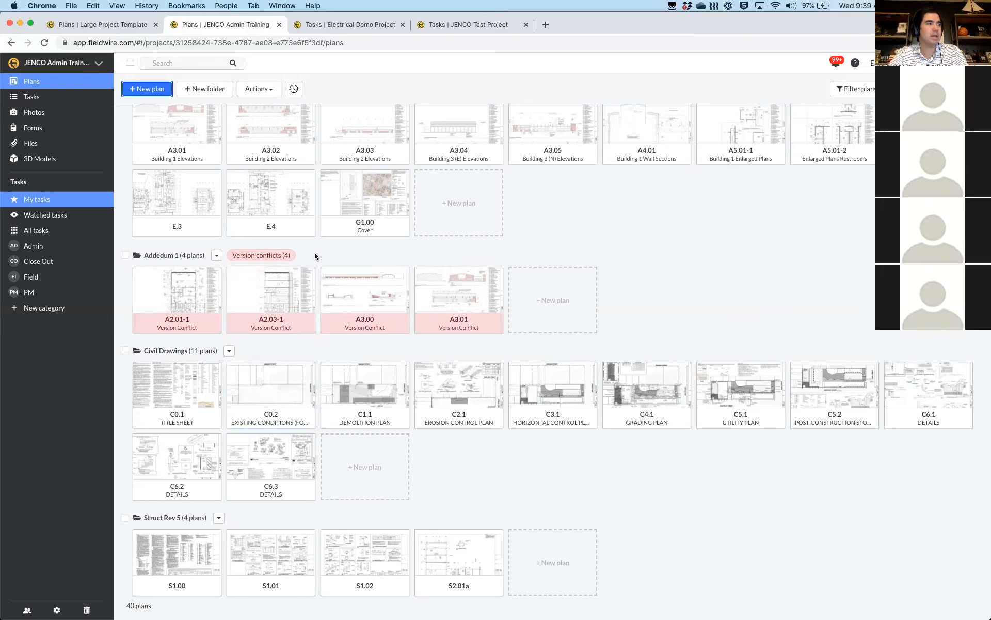
# Create plan folders named '1 - General' and '2 - Arch'
pyautogui.scroll(3, 314, 255)
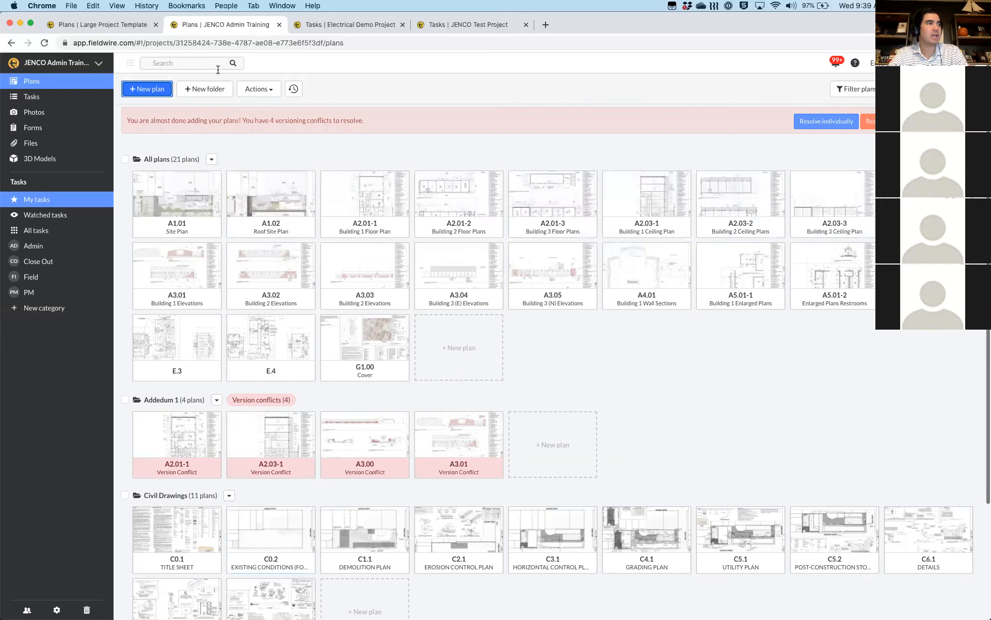
pyautogui.click(197, 90)
pyautogui.write('1')
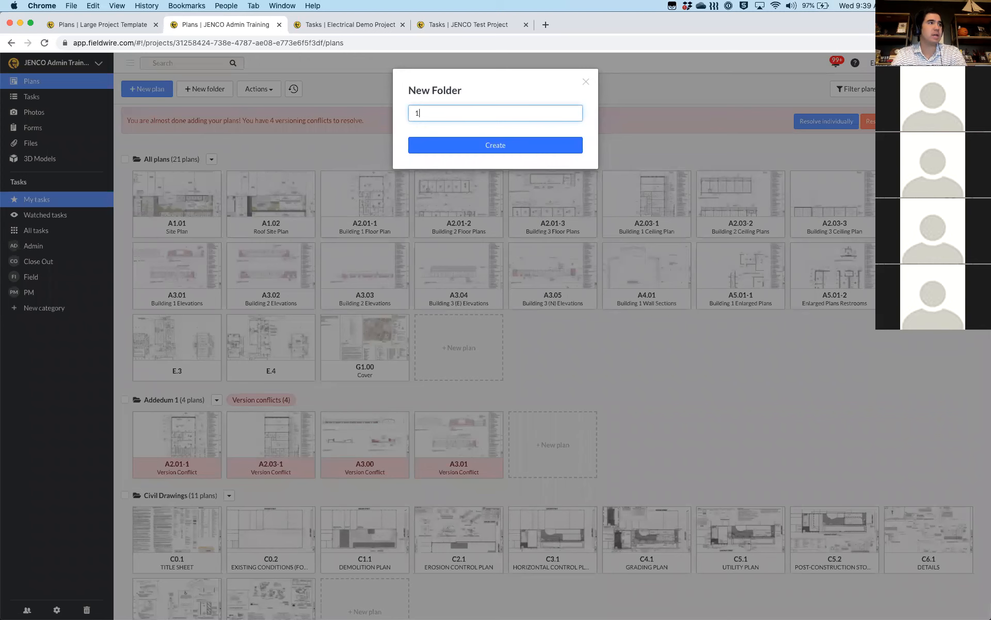
pyautogui.write(' - General')
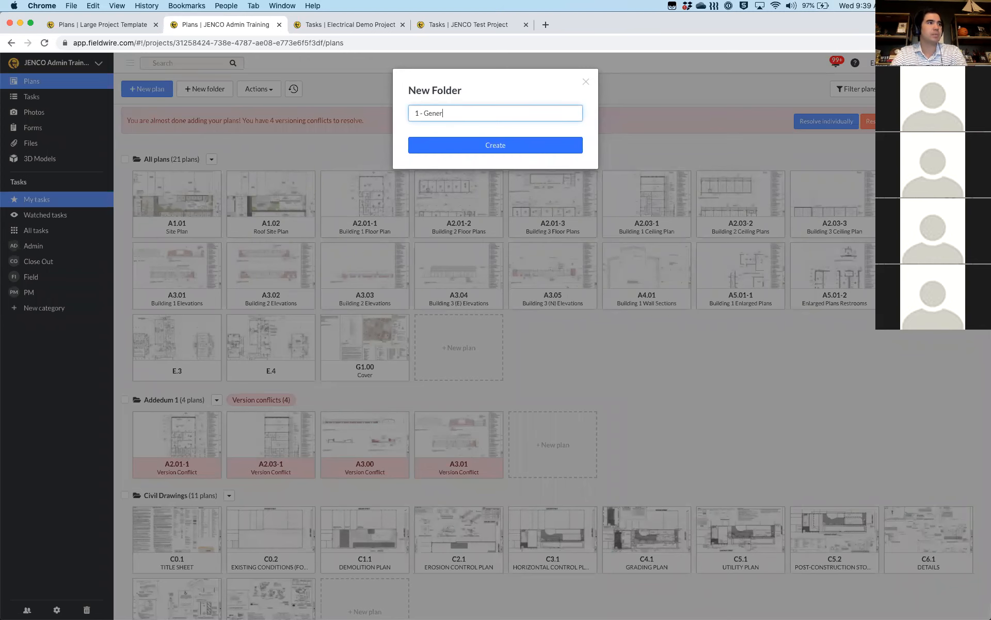
pyautogui.click(486, 146)
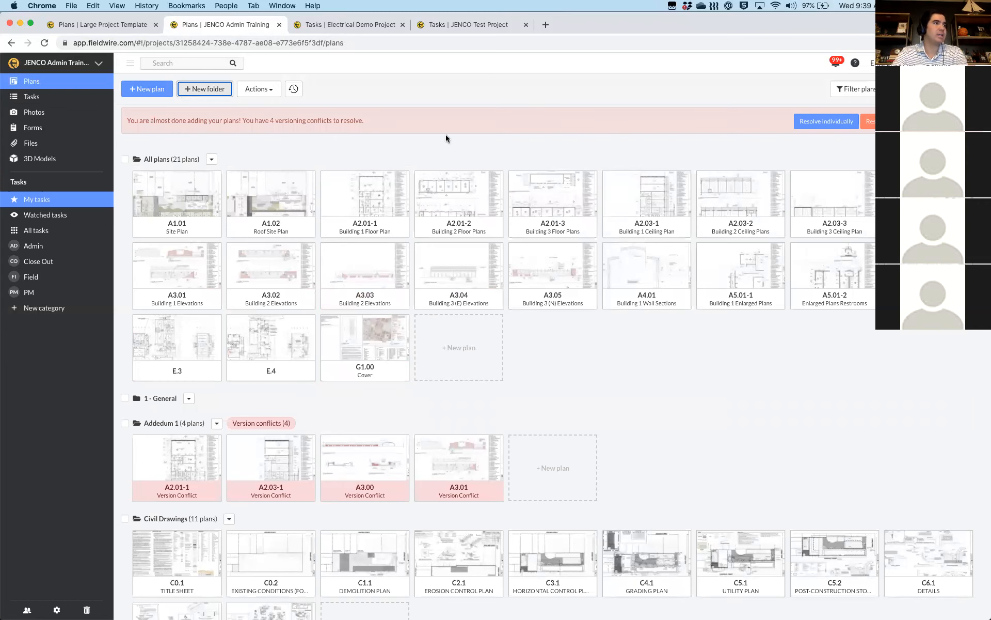
pyautogui.press('Return')
pyautogui.write('2 - ')
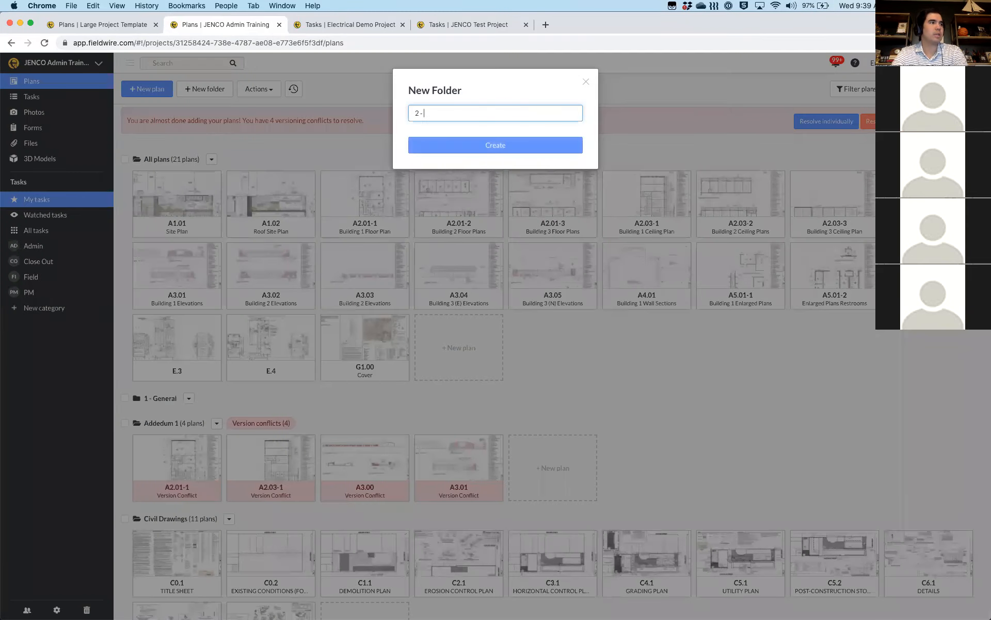
pyautogui.write('Arch')
pyautogui.click(465, 146)
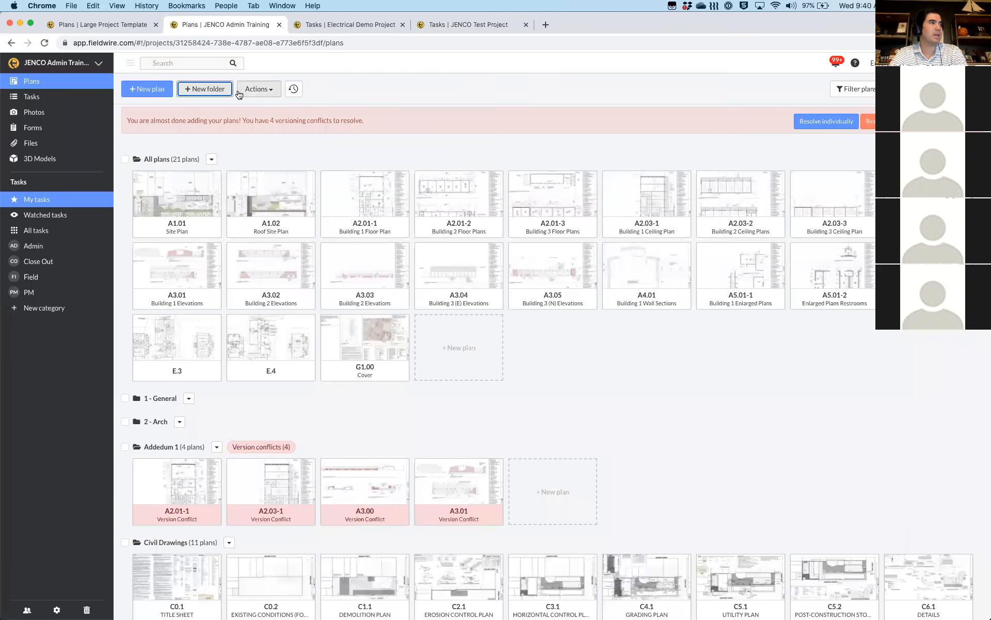
# Create plan folders named 'Electric' and '3 - Structural'
pyautogui.click(210, 88)
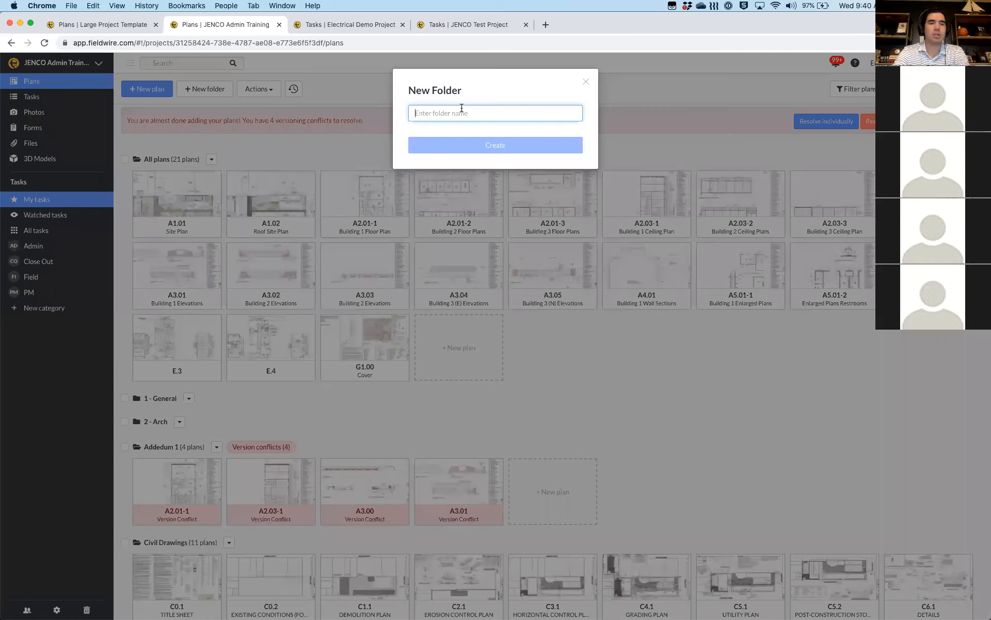
pyautogui.write('Elect')
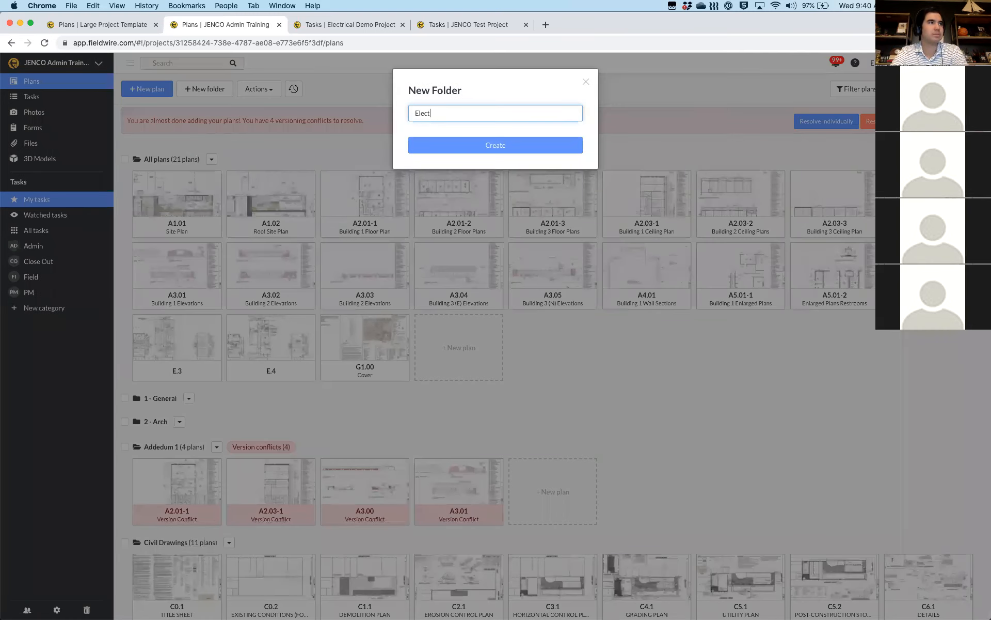
pyautogui.write('rical')
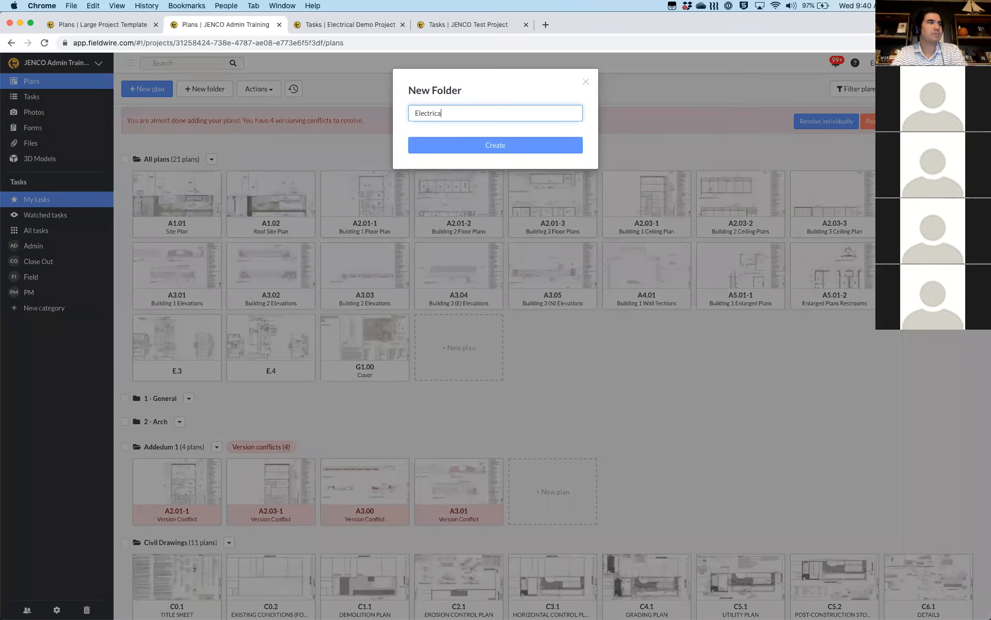
pyautogui.click(492, 148)
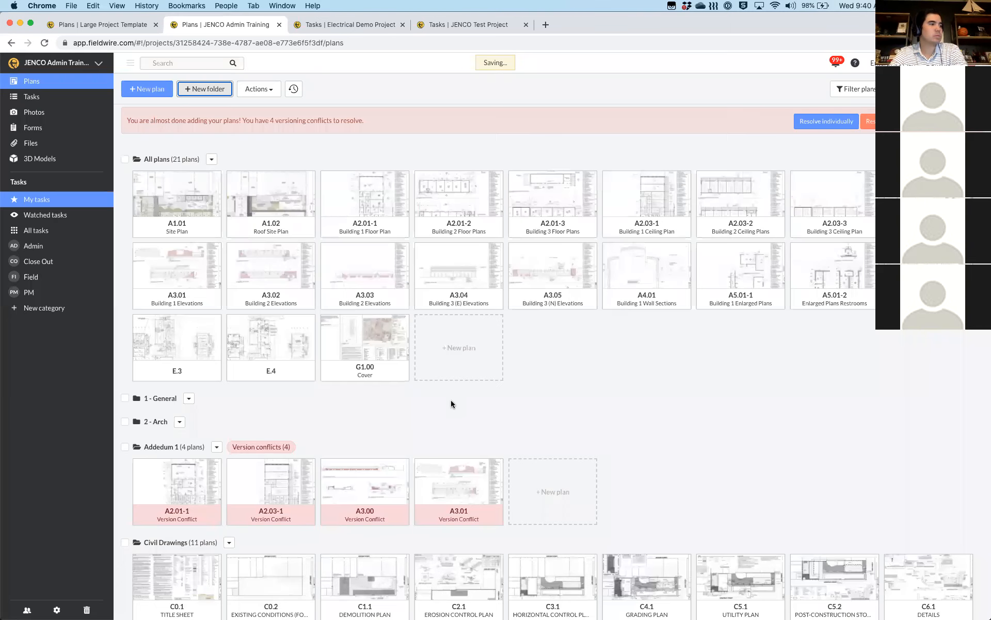
pyautogui.click(195, 91)
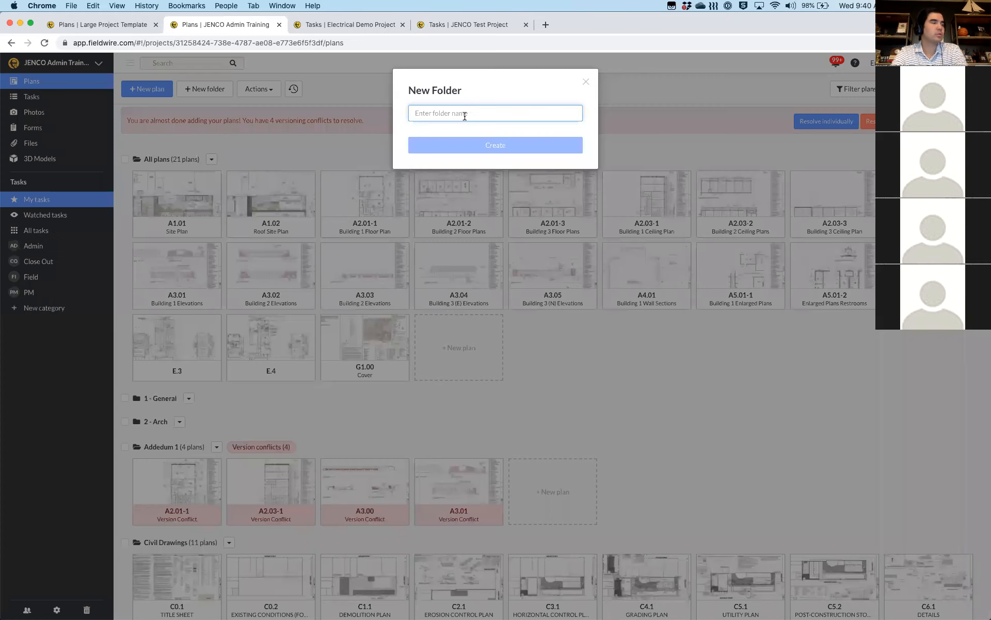
pyautogui.write('3 - ')
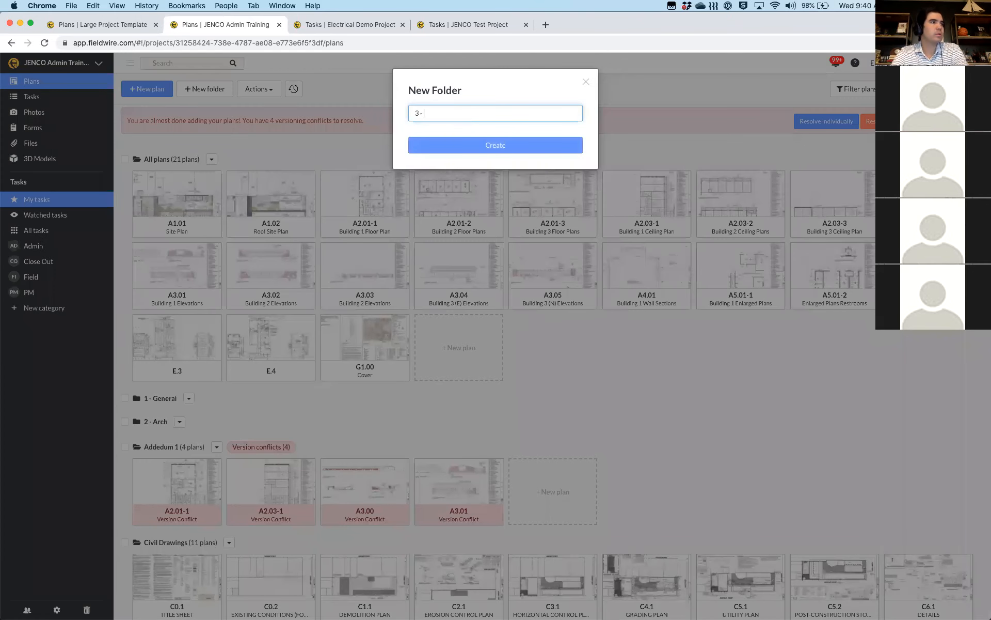
pyautogui.write('Structura')
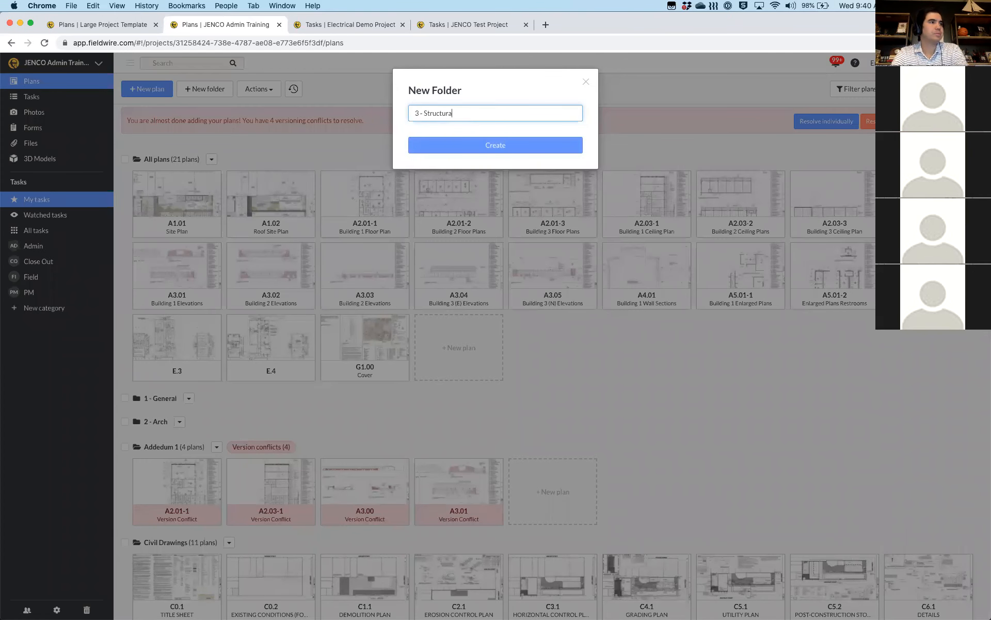
pyautogui.write('l')
pyautogui.click(462, 149)
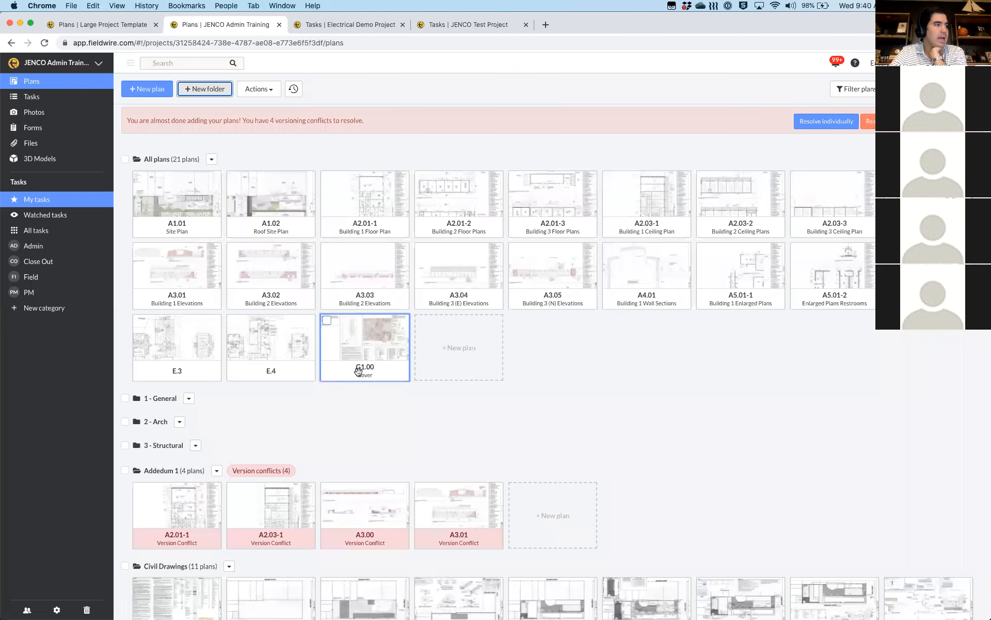
pyautogui.scroll(-3, 358, 370)
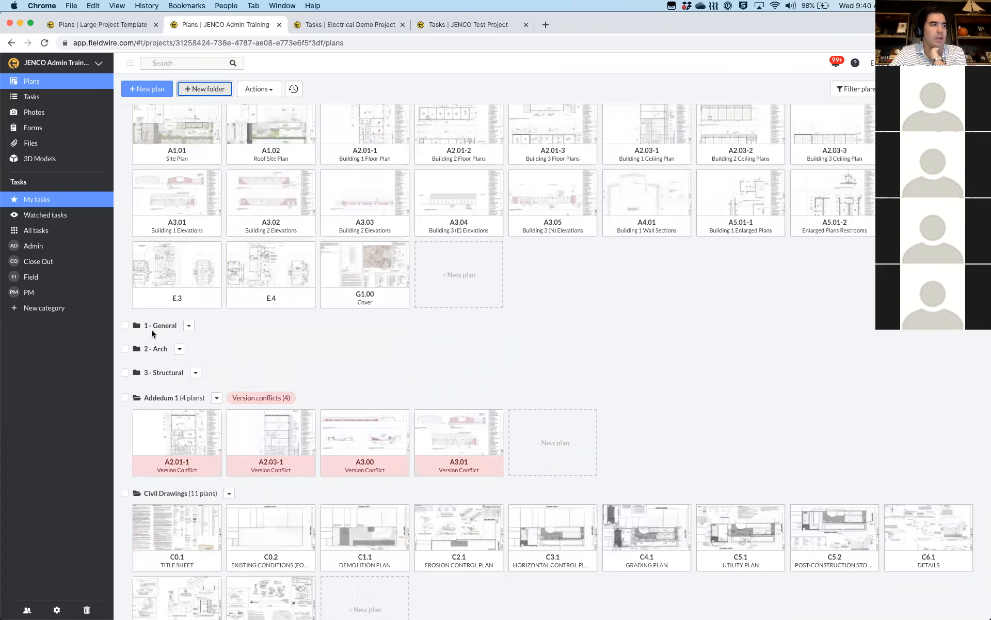
# Rename the Electrical folder by prefixing '0 - ' so it becomes '0 - Electrical'
pyautogui.scroll(-5, 158, 310)
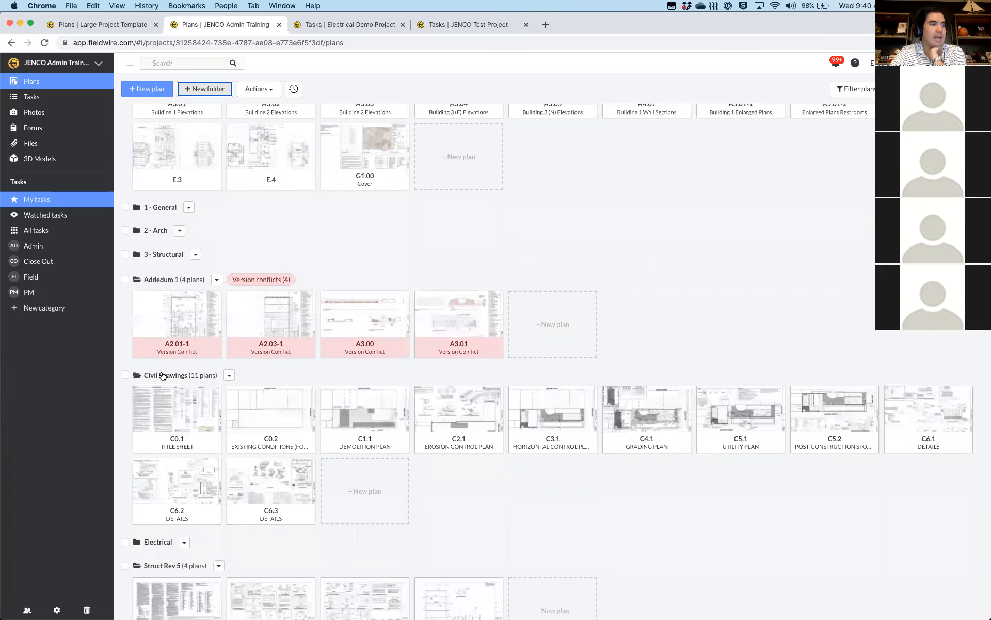
pyautogui.scroll(-2, 161, 374)
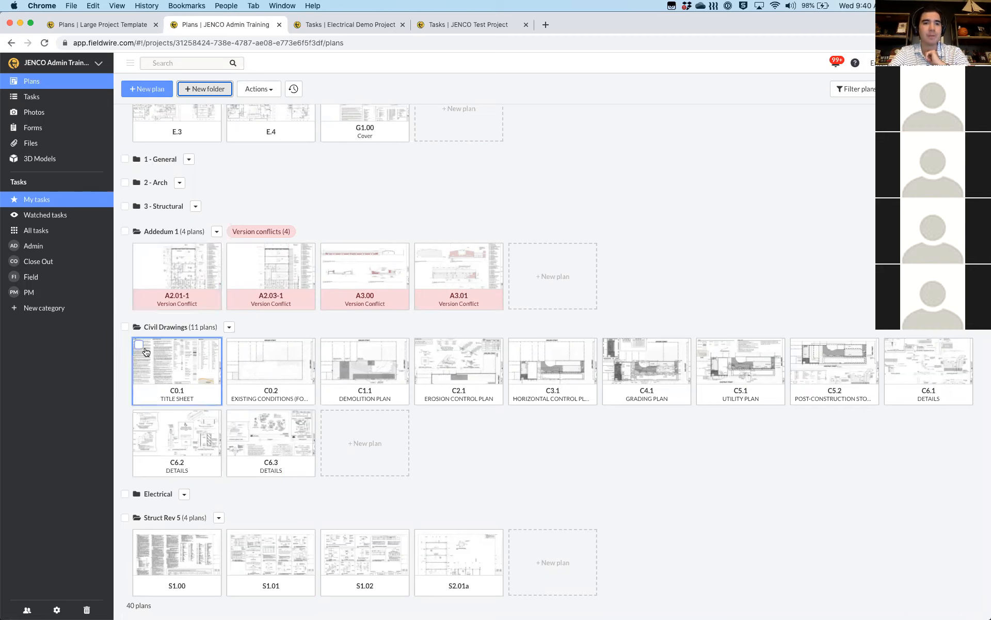
pyautogui.scroll(5, 145, 352)
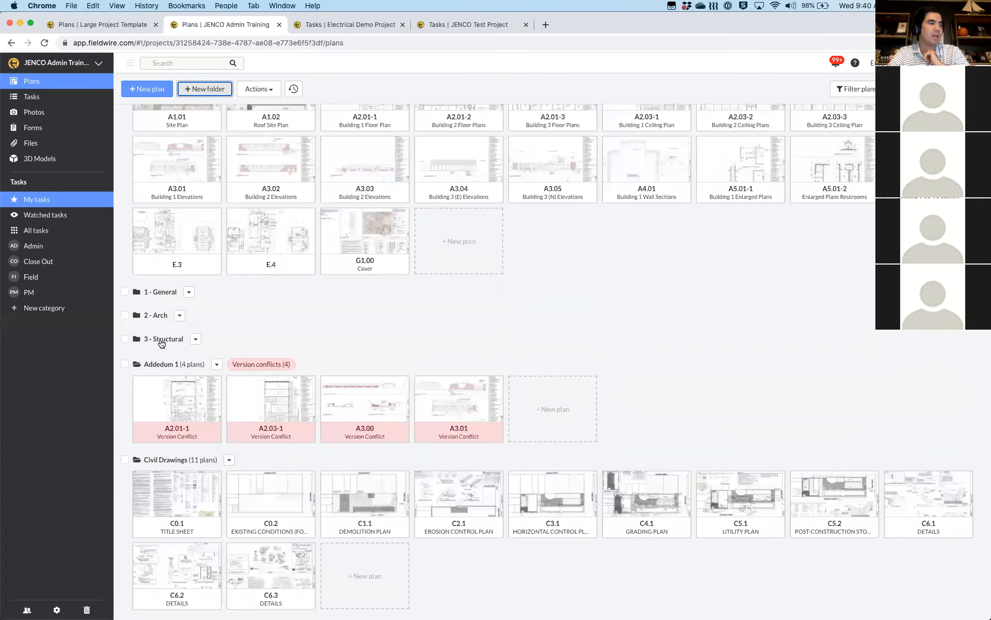
pyautogui.scroll(-5, 187, 497)
pyautogui.click(184, 494)
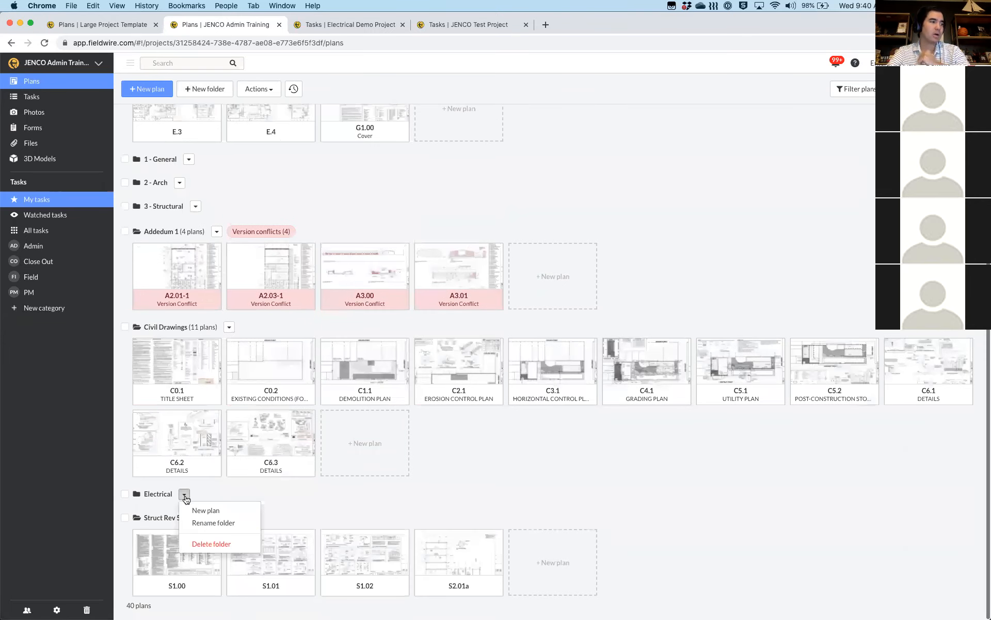
pyautogui.click(207, 524)
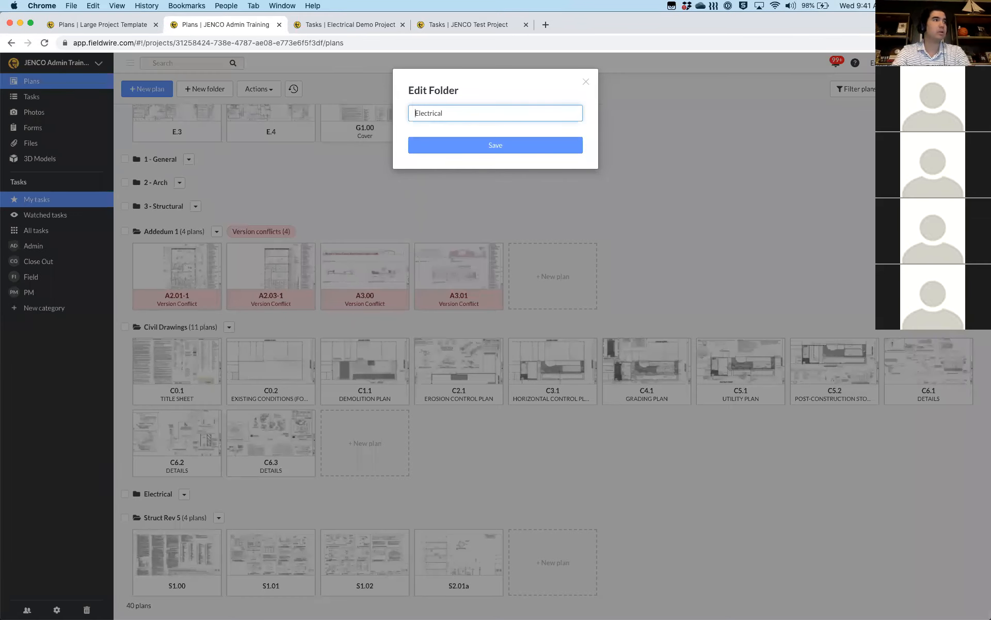
pyautogui.write('0 -')
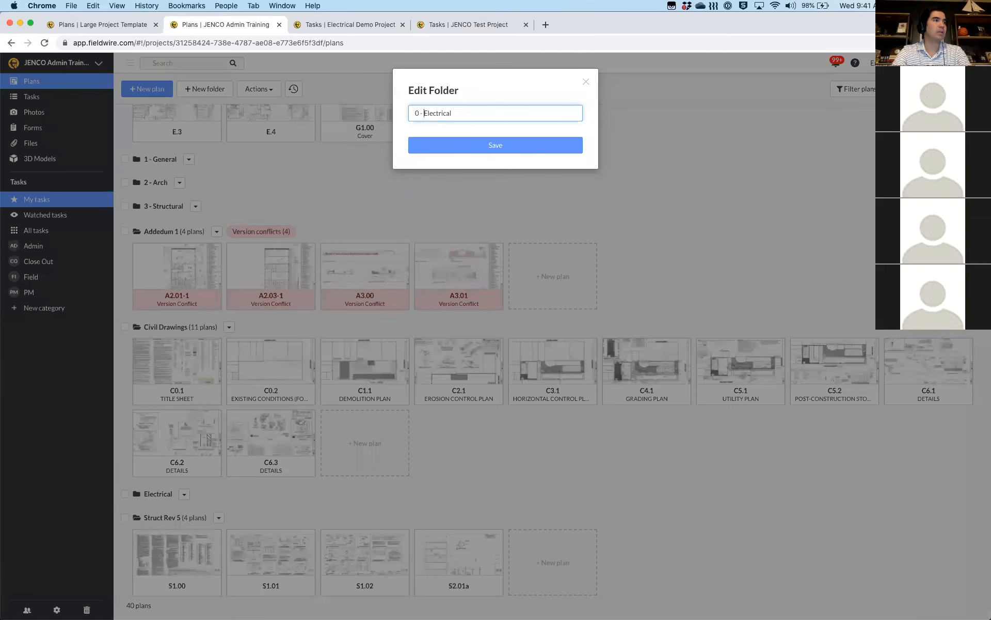
pyautogui.click(469, 145)
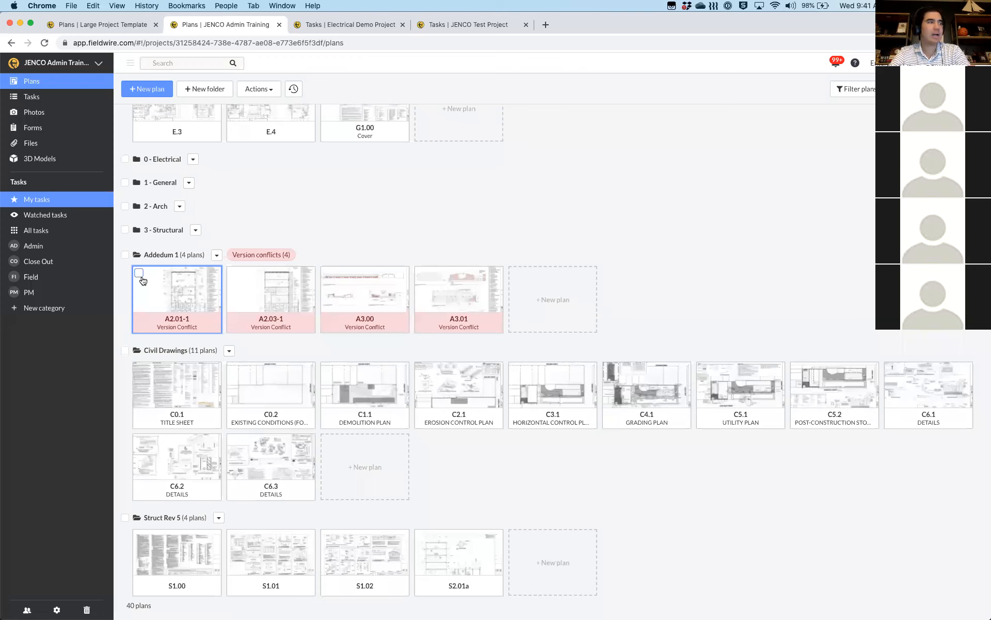
# Move the 18 plans from A1.01 through A5.01-2 into the 2 - Arch folder
pyautogui.scroll(5, 144, 191)
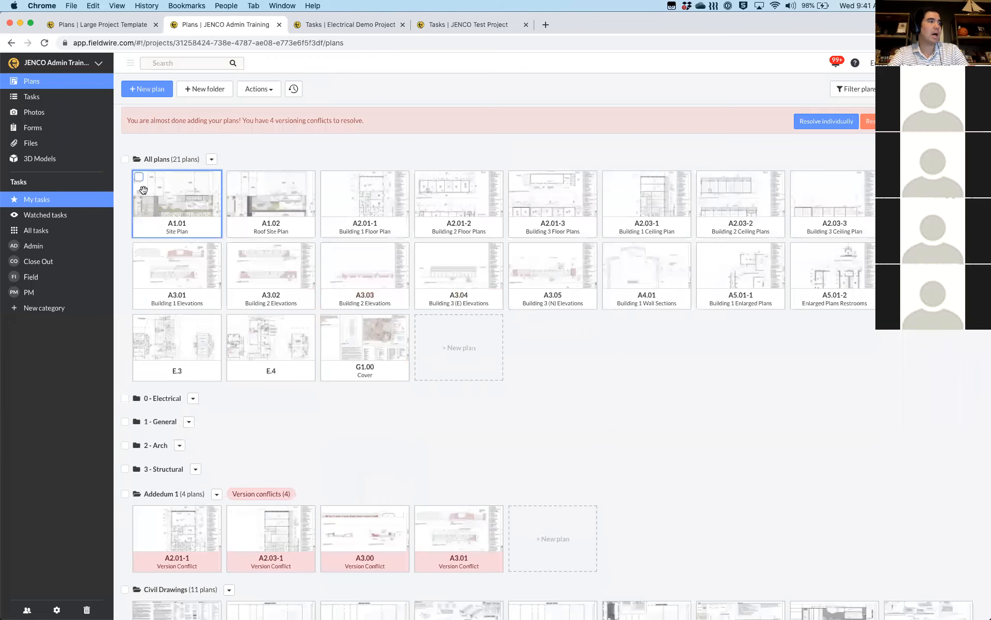
pyautogui.click(139, 177)
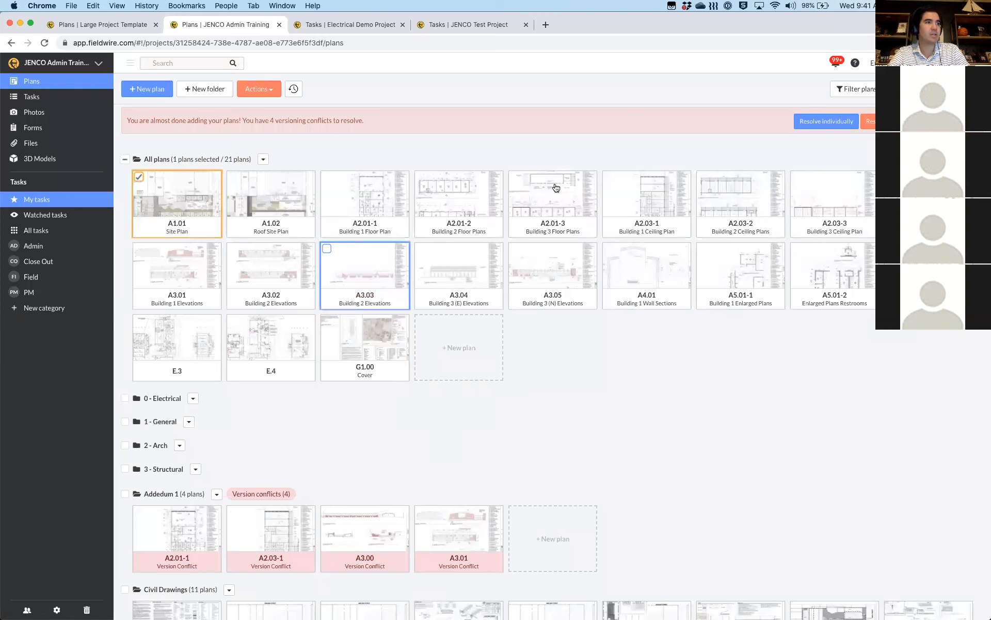
pyautogui.keyDown('shift'); pyautogui.click(890, 249); pyautogui.keyUp('shift')
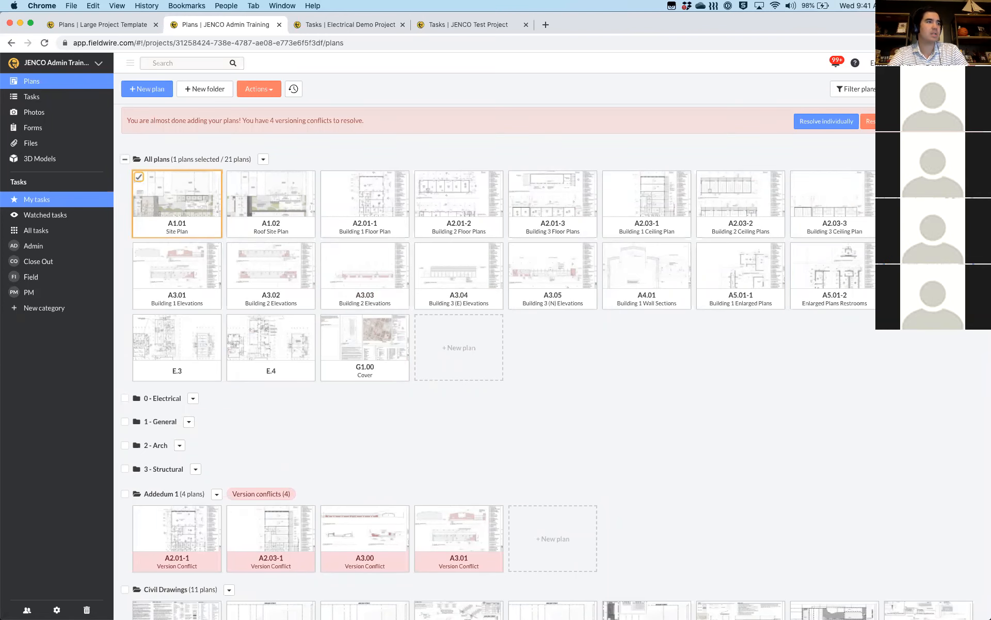
pyautogui.scroll(-2, 308, 236)
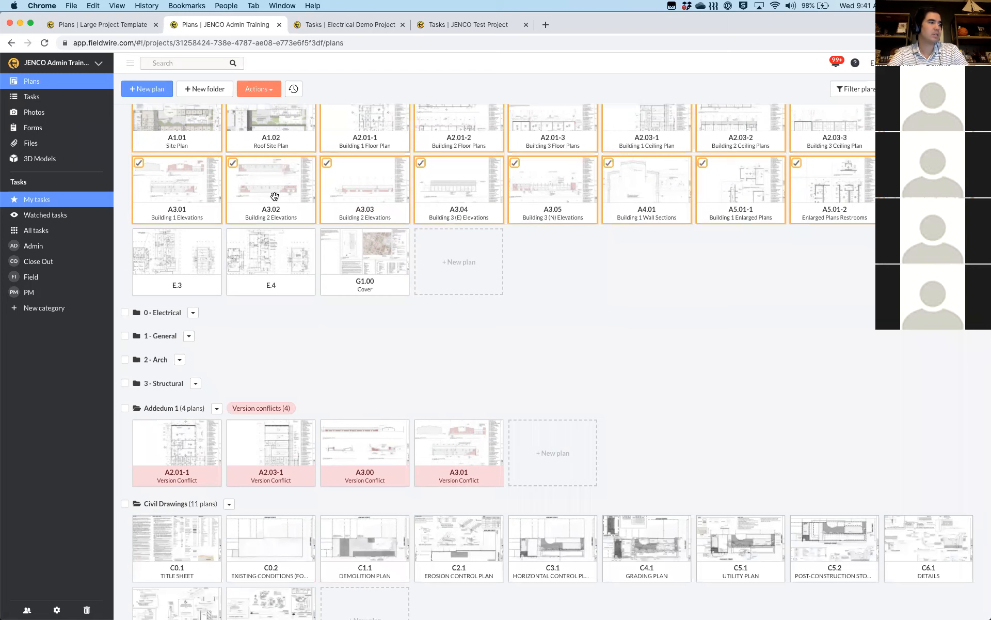
pyautogui.moveTo(165, 362); pyautogui.dragTo(166, 365)
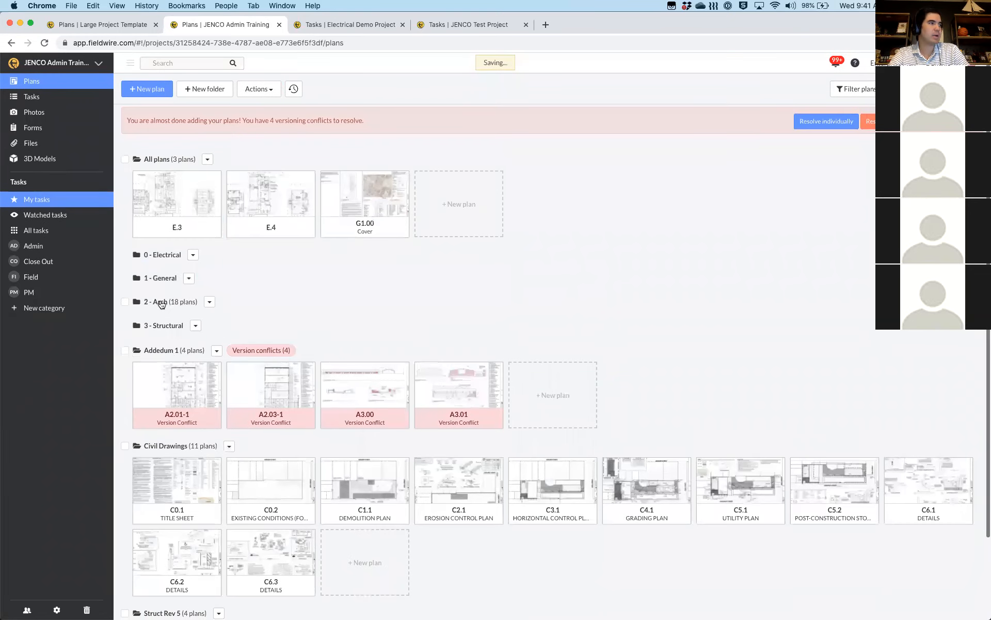
# Move plans E.3 and E.4 into the 0 - Electrical folder
pyautogui.click(162, 304)
pyautogui.click(138, 176)
pyautogui.click(234, 180)
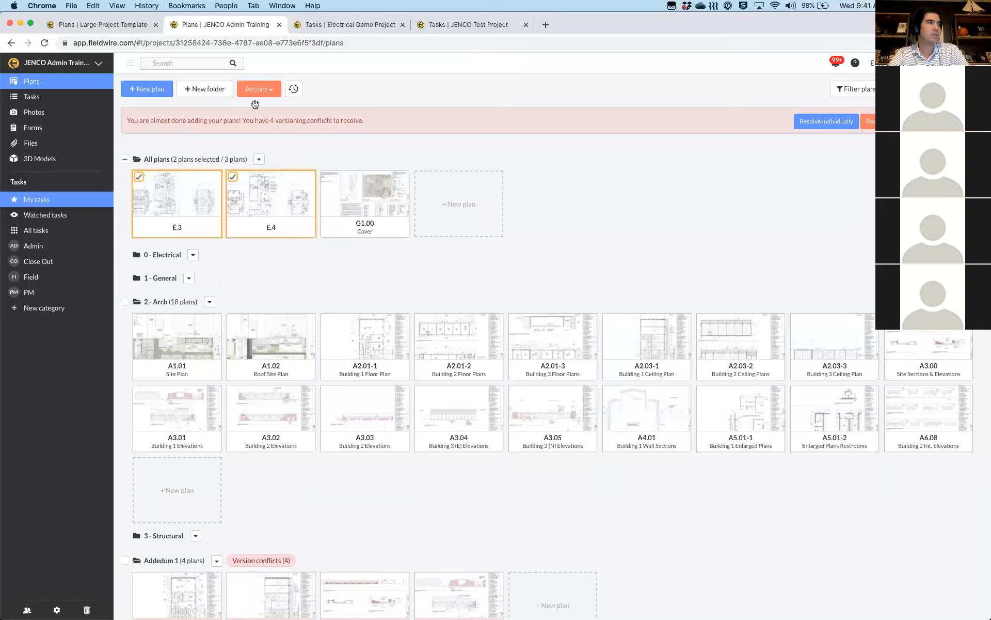
pyautogui.click(261, 90)
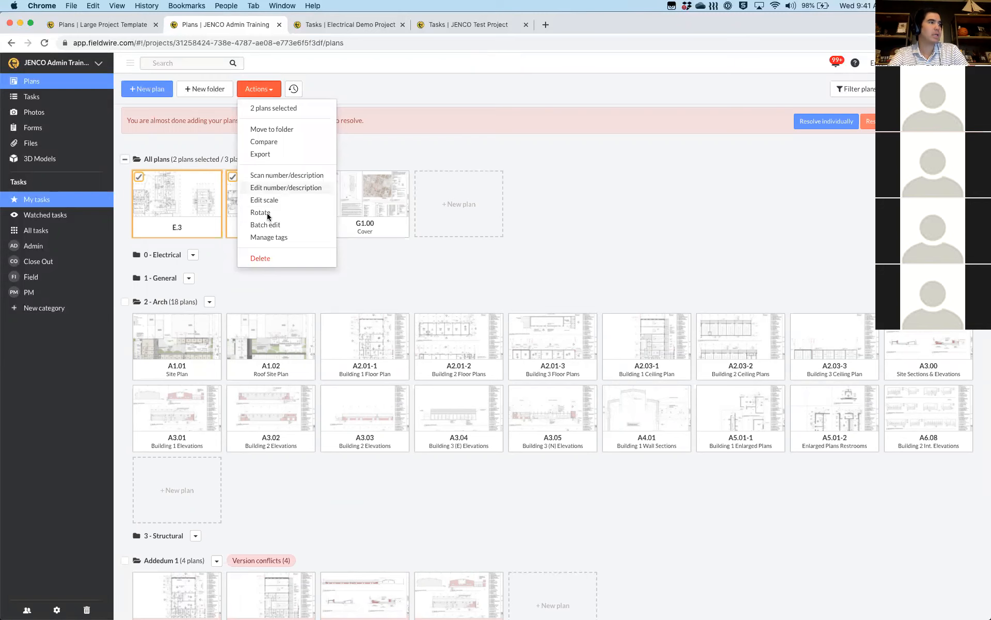
pyautogui.click(272, 129)
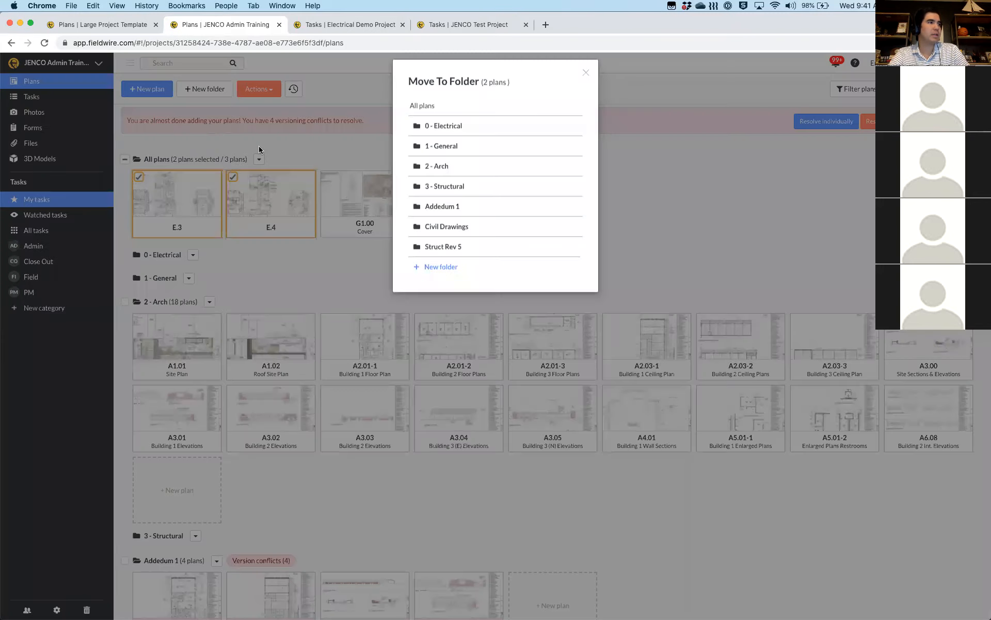
pyautogui.click(448, 155)
pyautogui.click(452, 176)
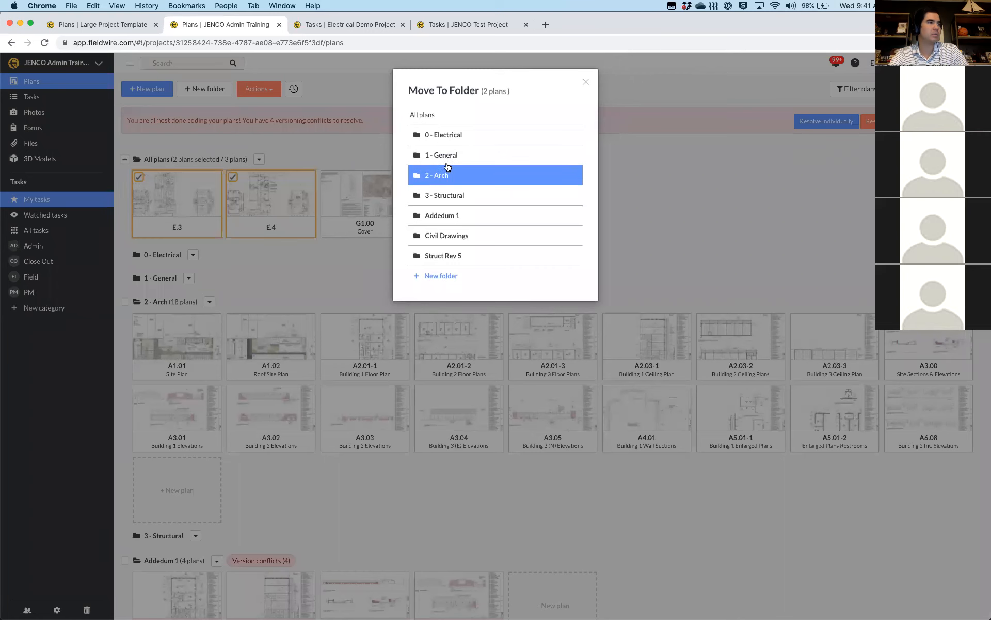
pyautogui.click(438, 138)
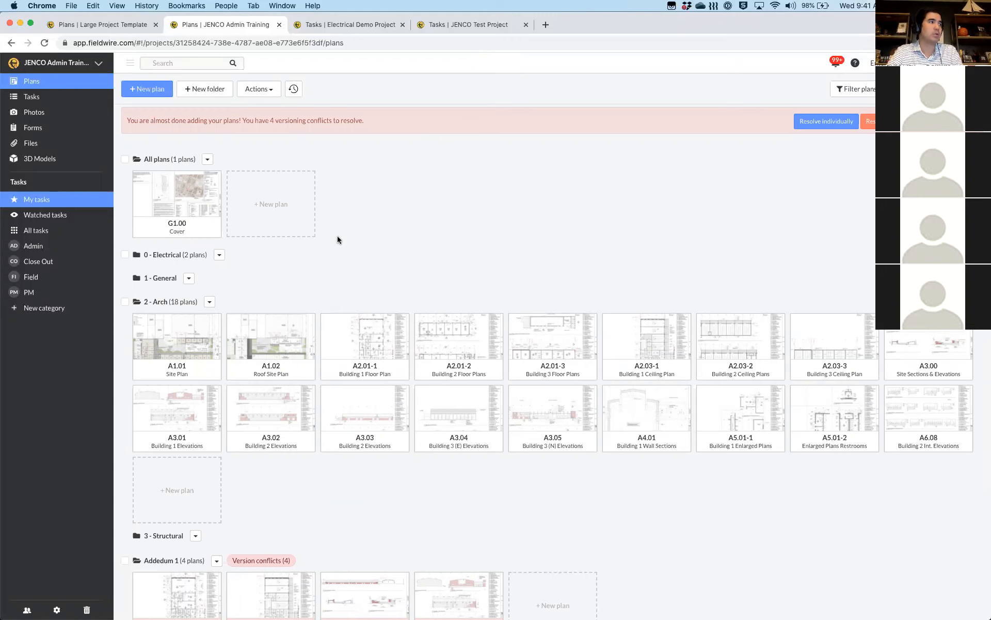
# Drag the G1.00 Cover plan into the 1 - General folder
pyautogui.click(165, 182)
pyautogui.moveTo(165, 182); pyautogui.dragTo(158, 253)
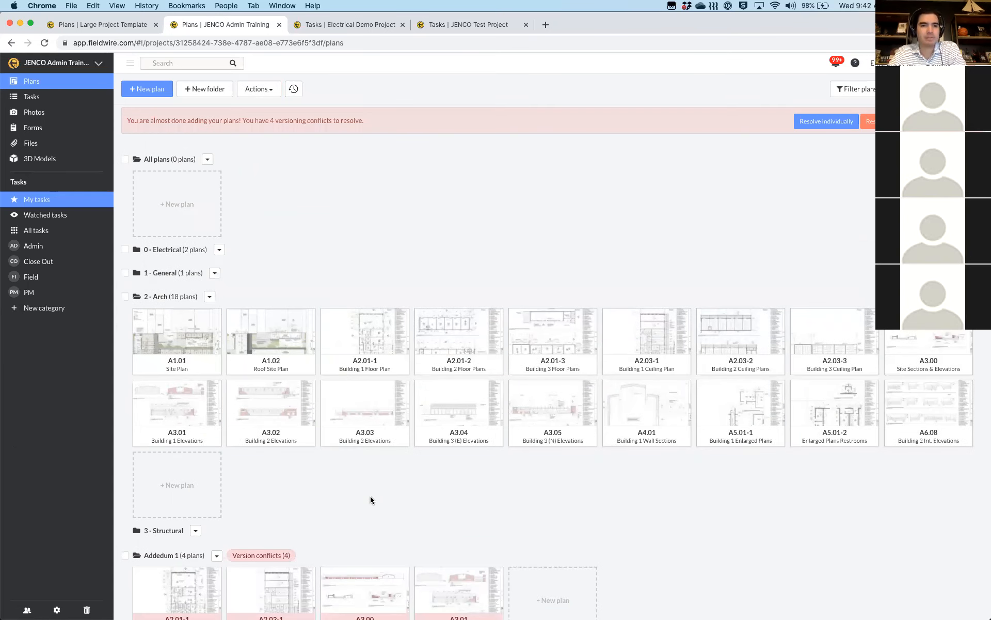
pyautogui.scroll(-5, 370, 500)
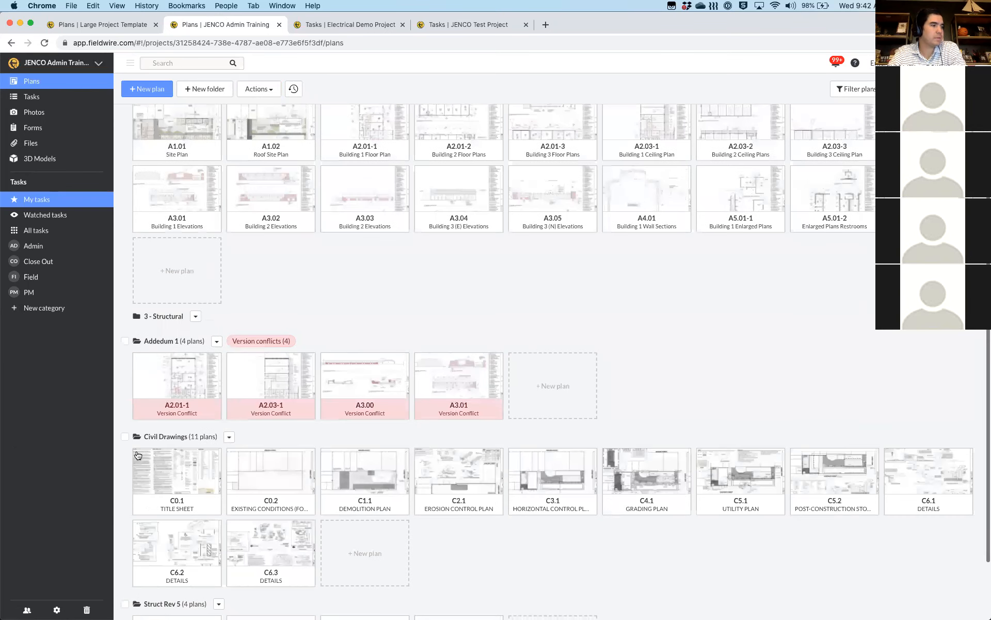
# Move all four Struct Rev 5 plans into the 3 - Structural folder
pyautogui.click(138, 455)
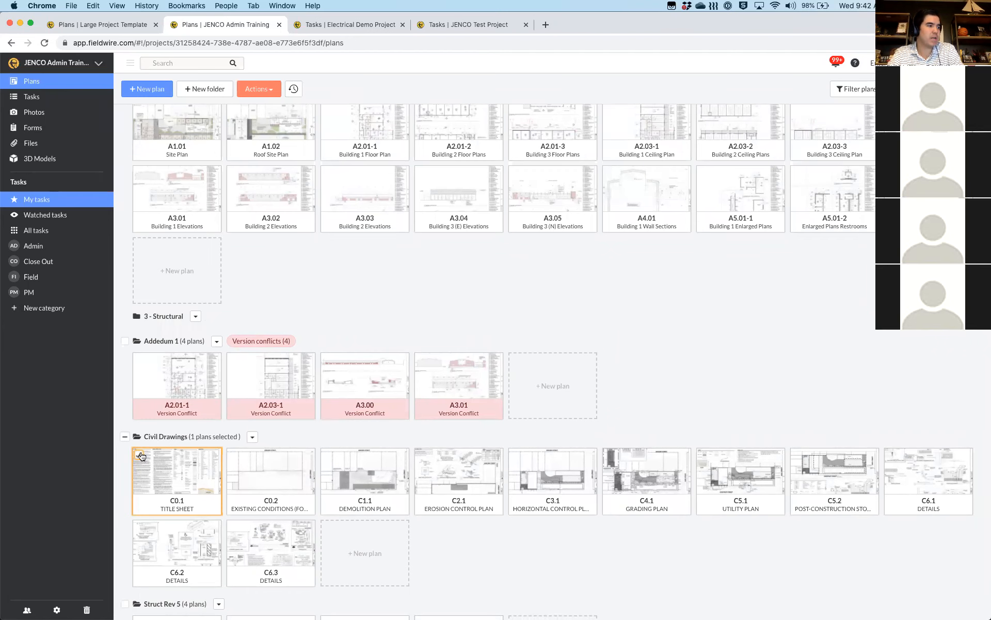
pyautogui.click(141, 455)
pyautogui.scroll(-2, 143, 523)
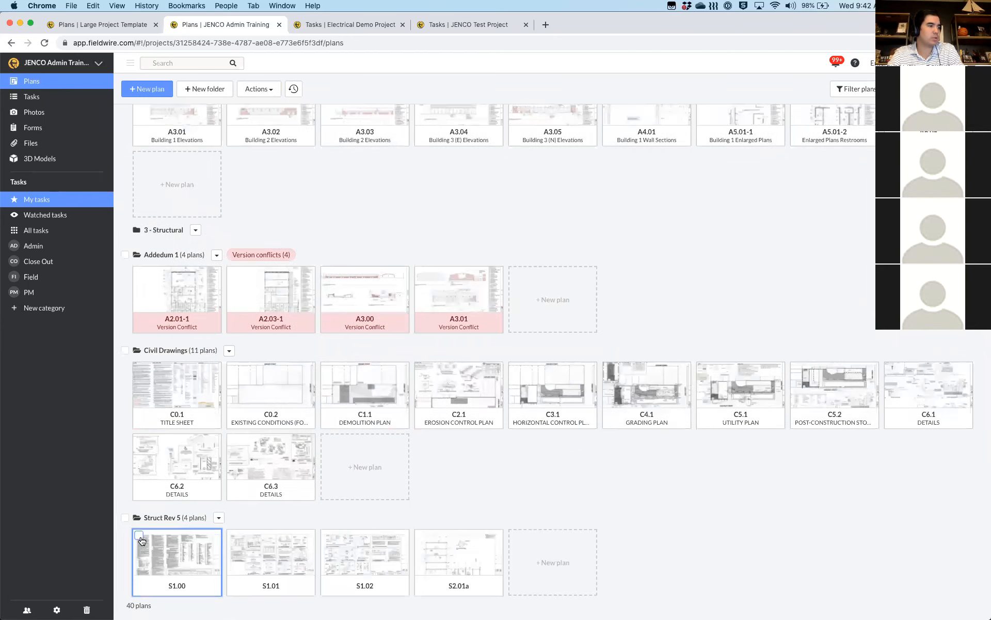
pyautogui.keyDown('shift'); pyautogui.click(421, 537); pyautogui.keyUp('shift')
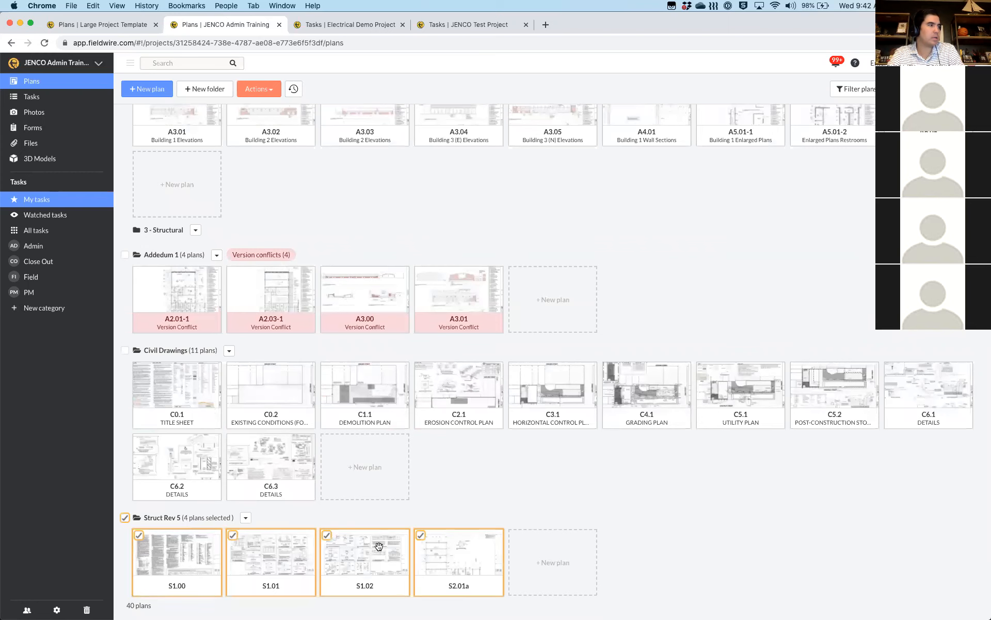
pyautogui.moveTo(193, 248); pyautogui.dragTo(176, 226)
# Delete the emptied Struct Rev 5 folder
pyautogui.click(193, 524)
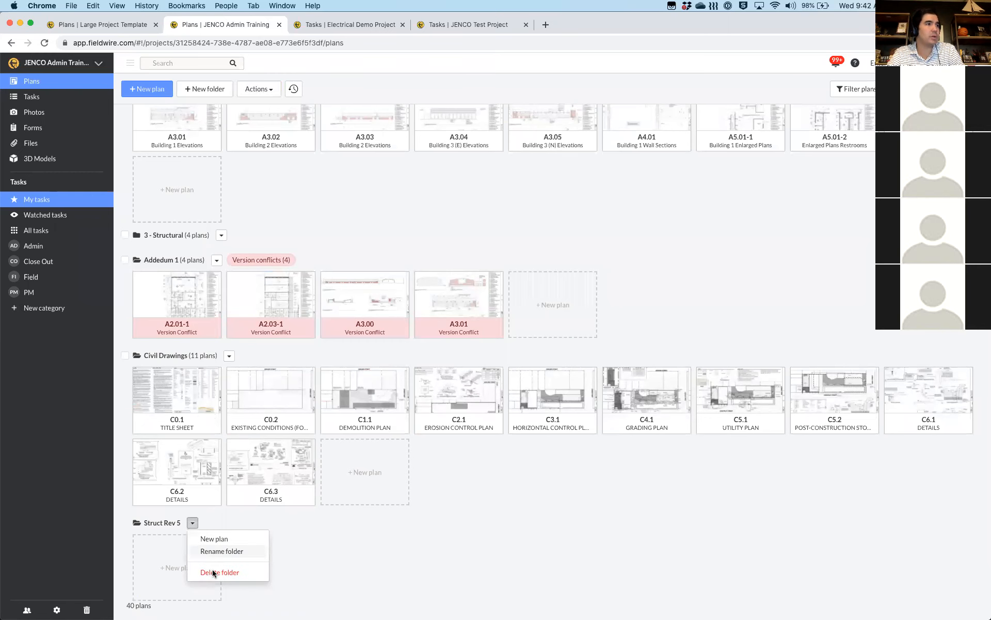
pyautogui.click(213, 573)
pyautogui.click(623, 150)
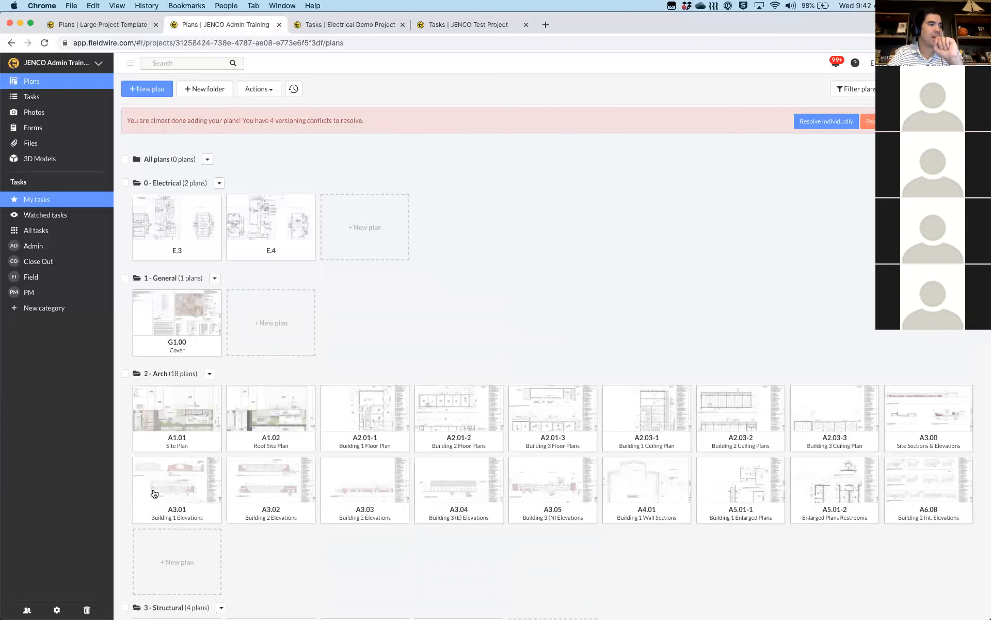
pyautogui.scroll(-5, 240, 264)
pyautogui.scroll(1, 440, 463)
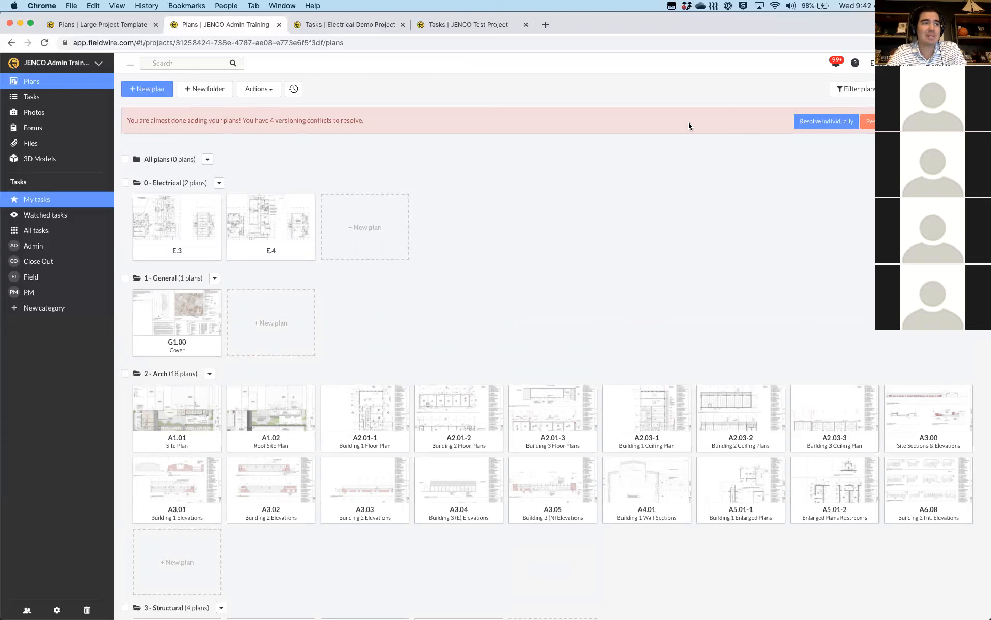
pyautogui.scroll(-5, 689, 122)
pyautogui.scroll(-1, 603, 353)
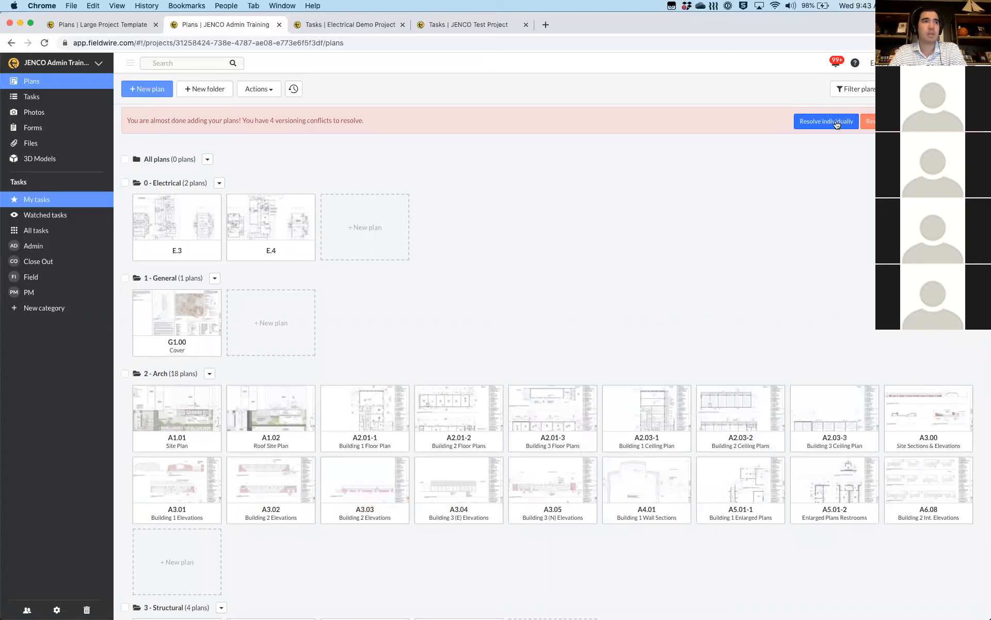
# Add A2.01-1 as a new version, then resolve the remaining three conflicts as new versions
pyautogui.click(837, 124)
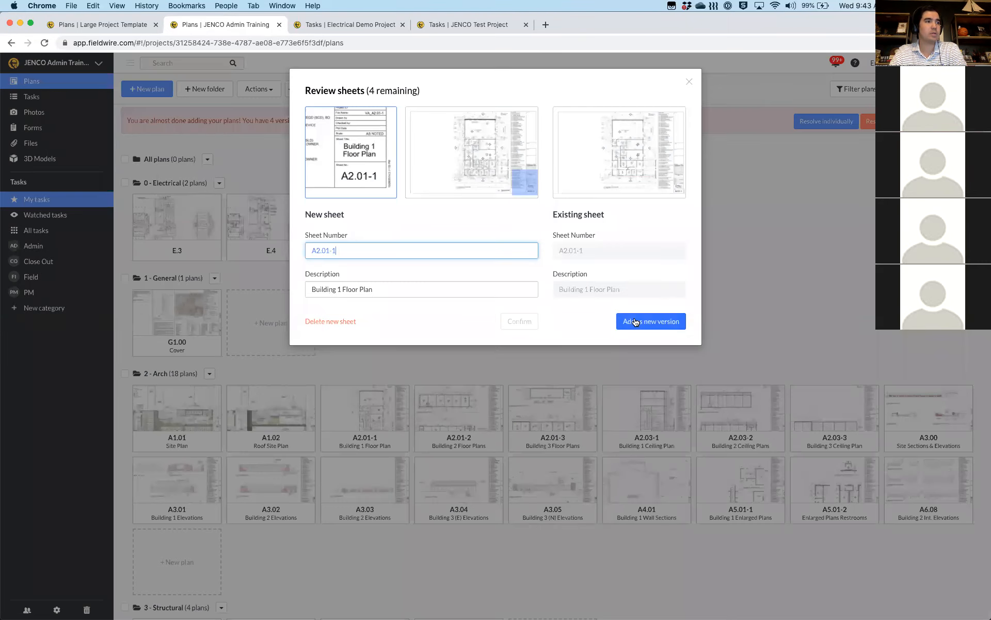
pyautogui.click(635, 321)
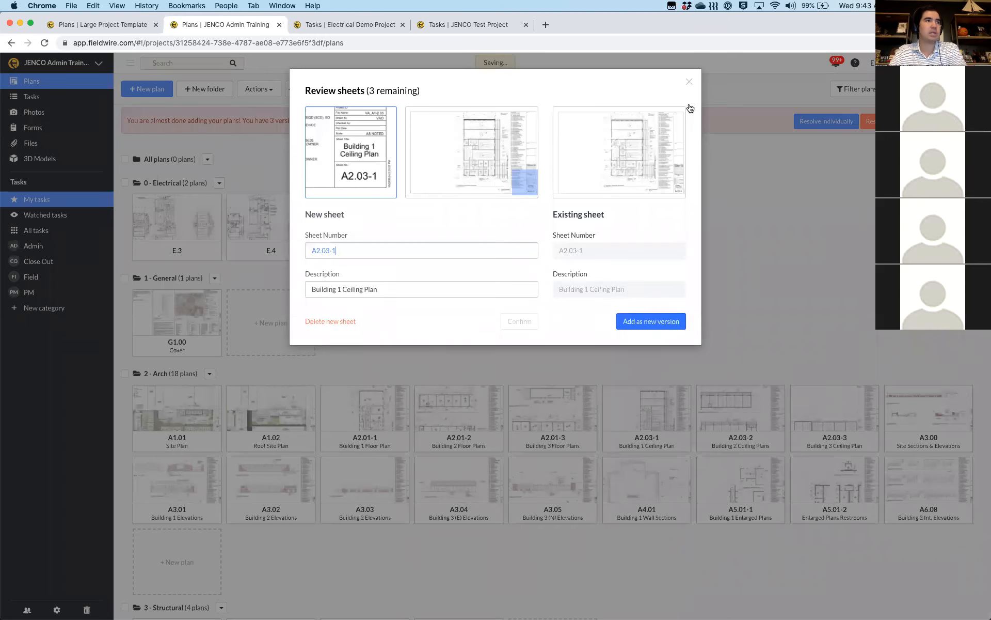
pyautogui.click(689, 83)
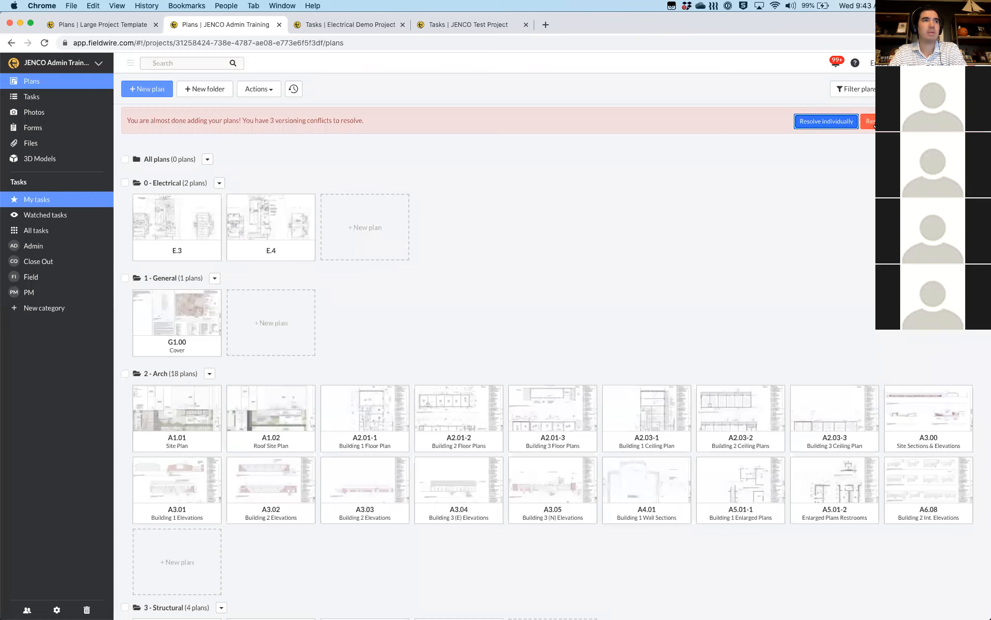
pyautogui.click(881, 121)
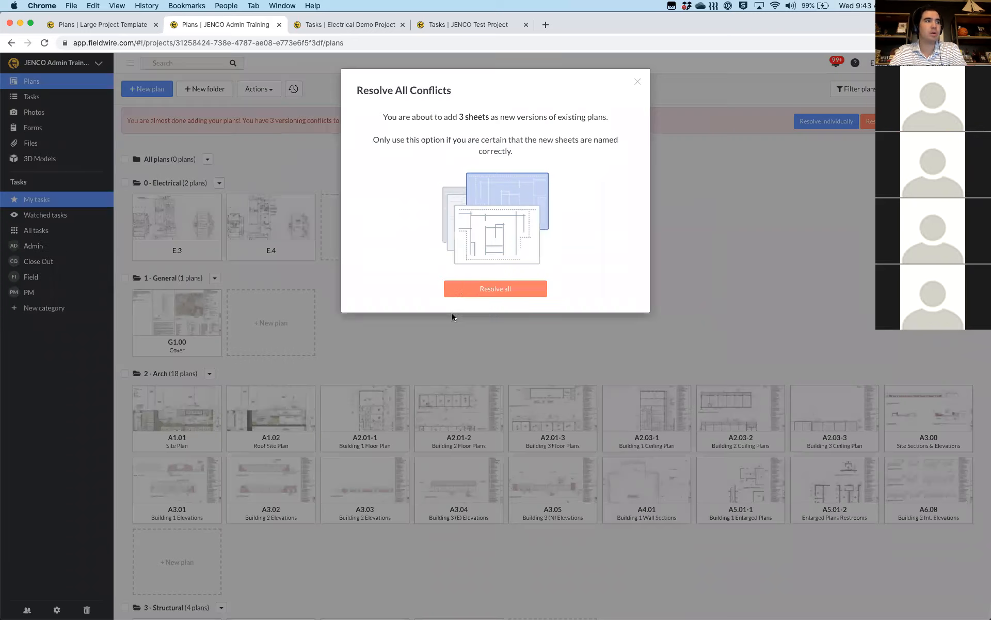
pyautogui.click(464, 289)
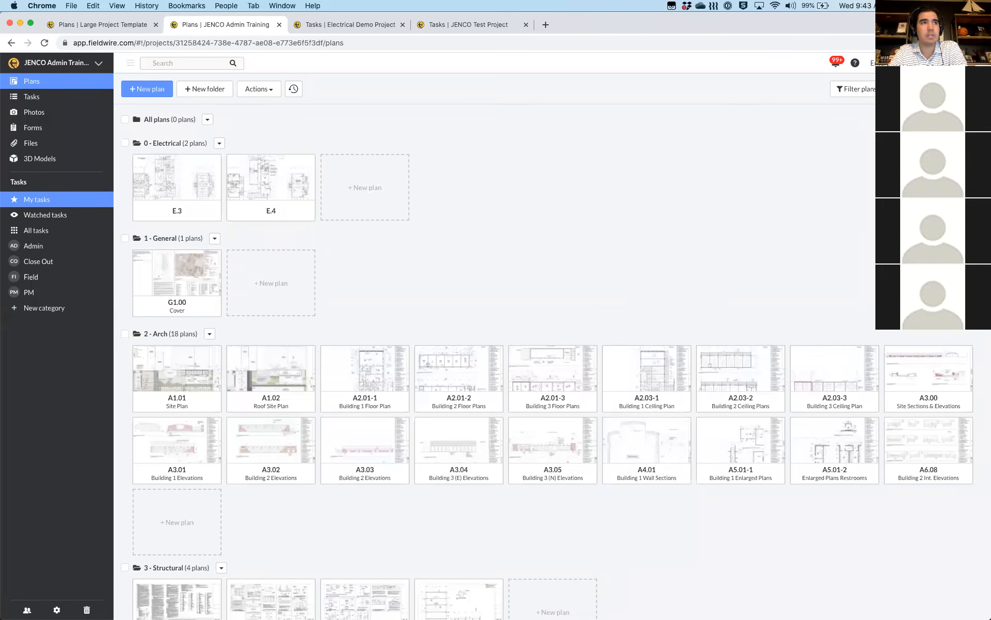
pyautogui.click(293, 89)
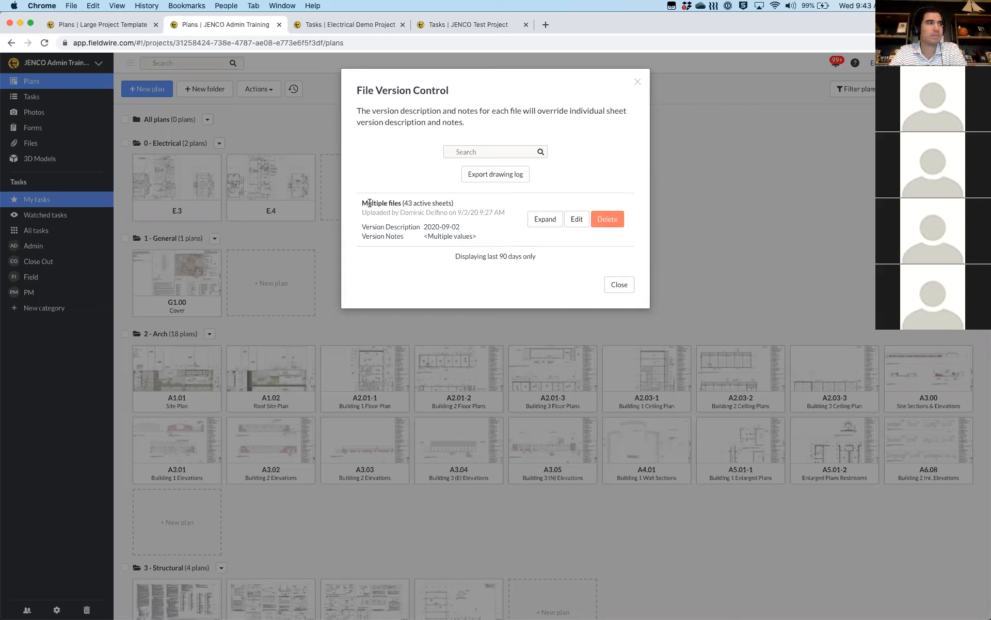
pyautogui.click(544, 222)
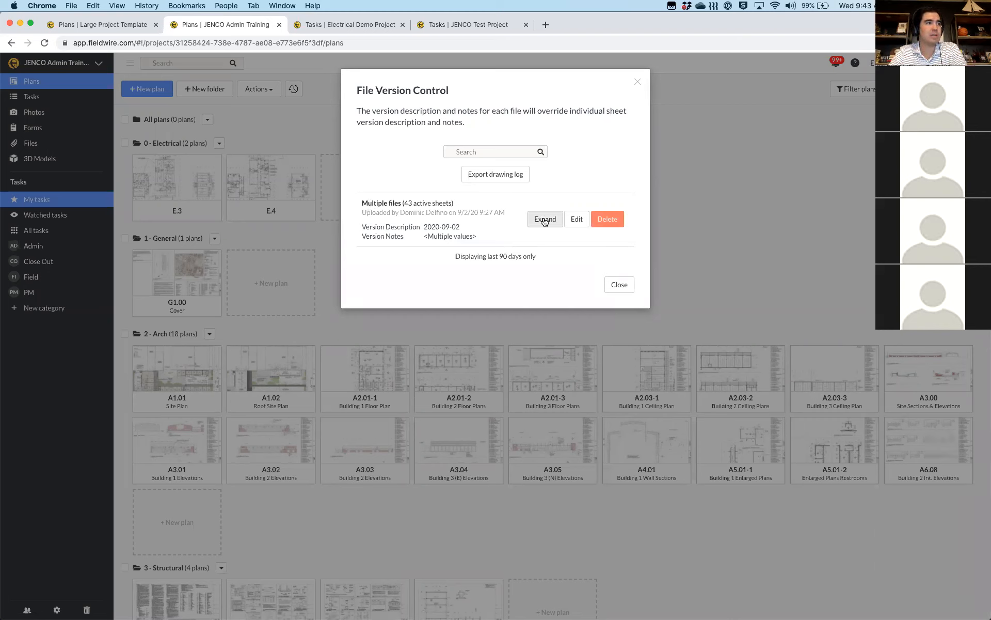
pyautogui.click(545, 220)
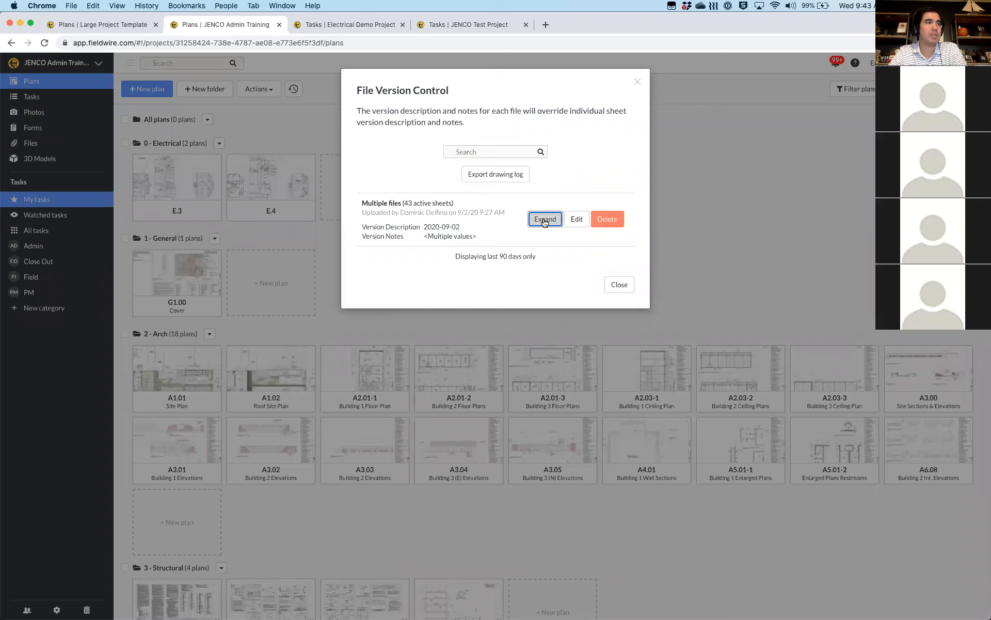
pyautogui.scroll(-1, 431, 261)
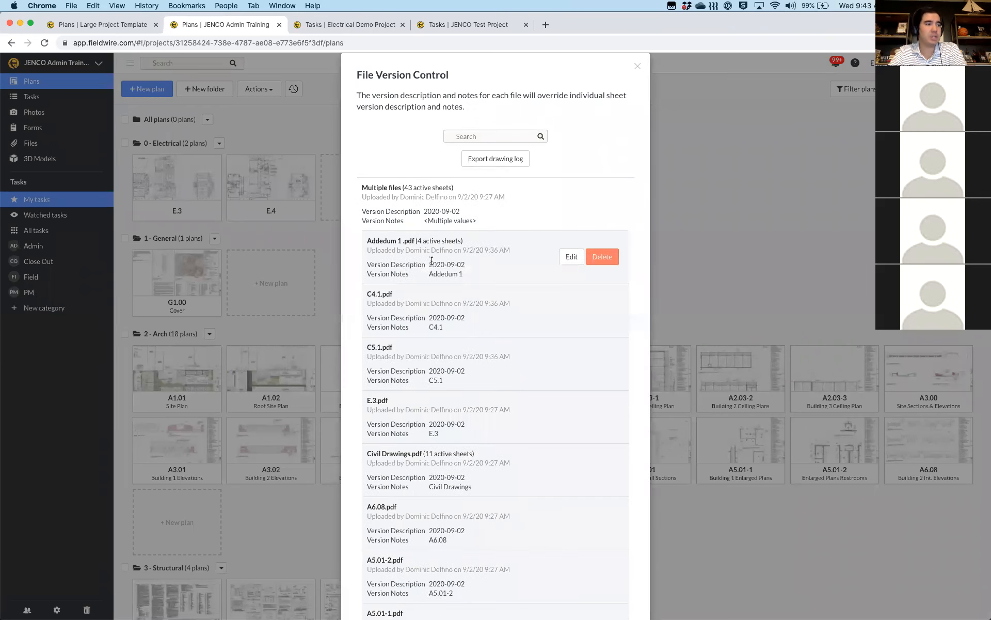
pyautogui.scroll(-5, 432, 261)
pyautogui.scroll(-5, 418, 353)
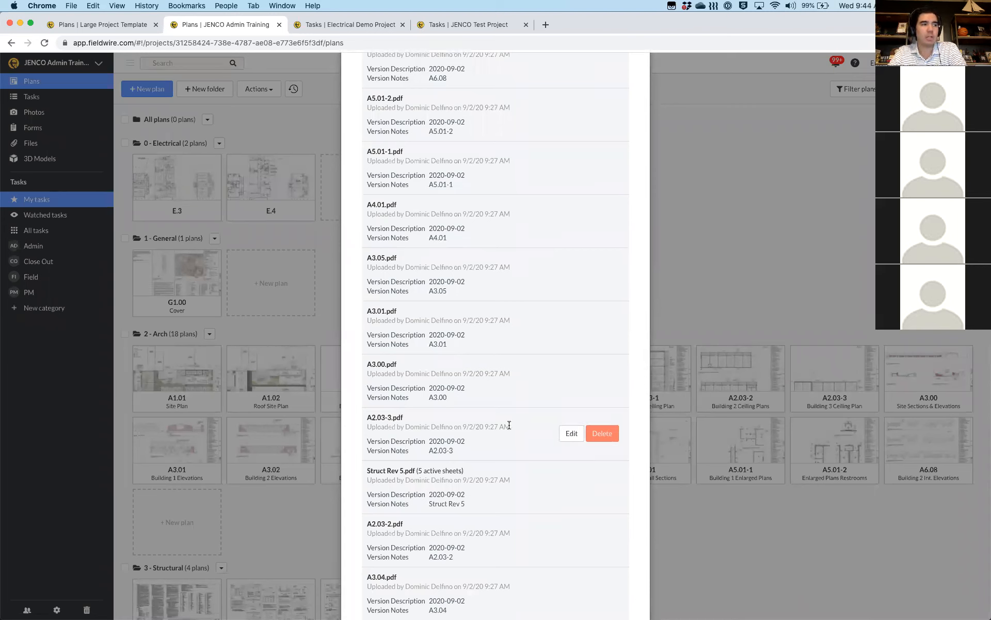
pyautogui.moveTo(480, 426); pyautogui.dragTo(510, 426)
pyautogui.scroll(2, 481, 363)
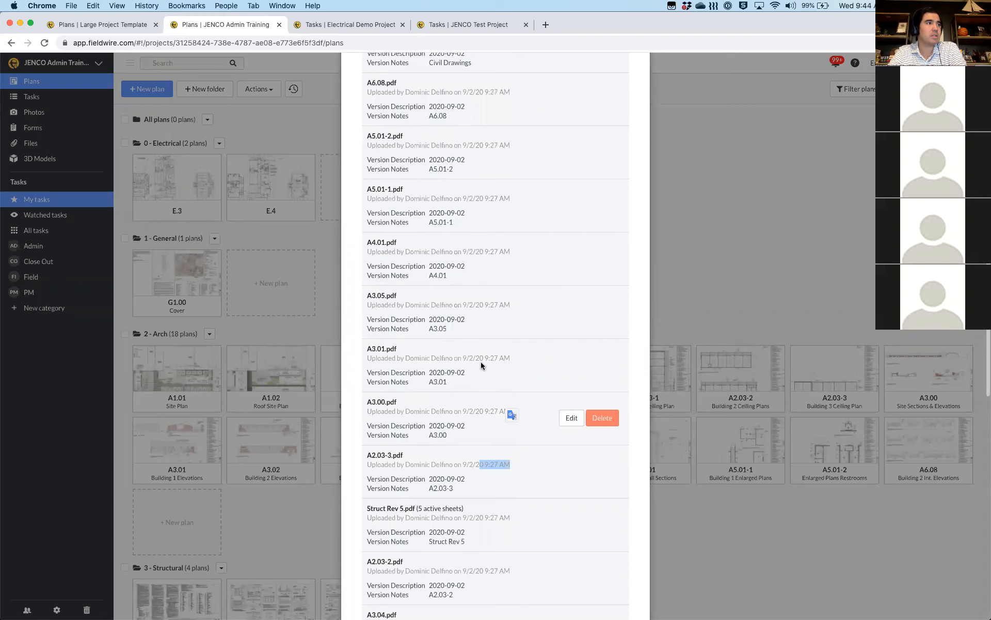
pyautogui.scroll(5, 470, 325)
pyautogui.scroll(1, 468, 322)
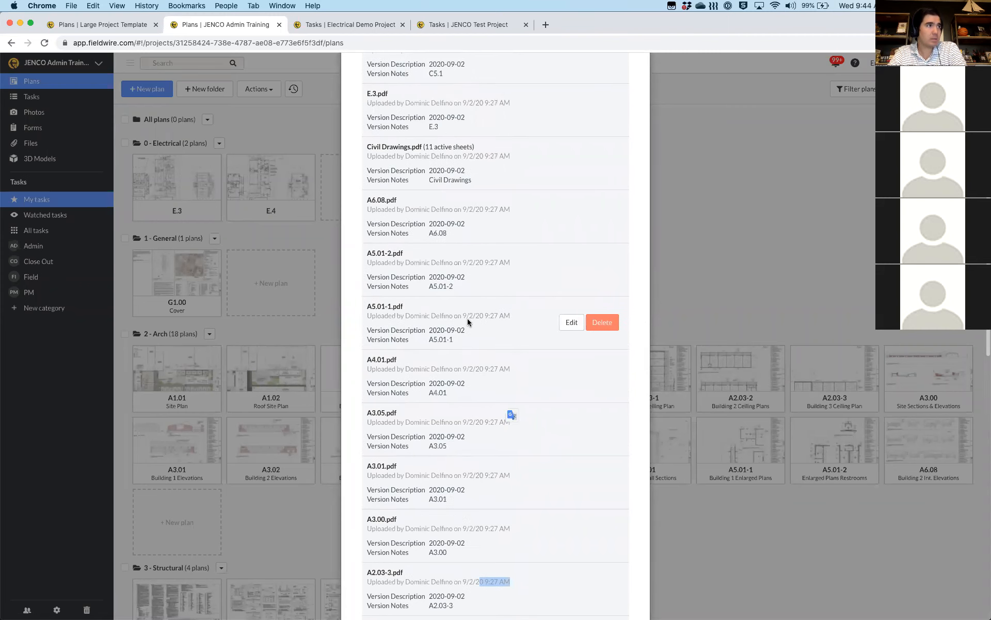
pyautogui.scroll(7, 467, 322)
pyautogui.scroll(7, 422, 264)
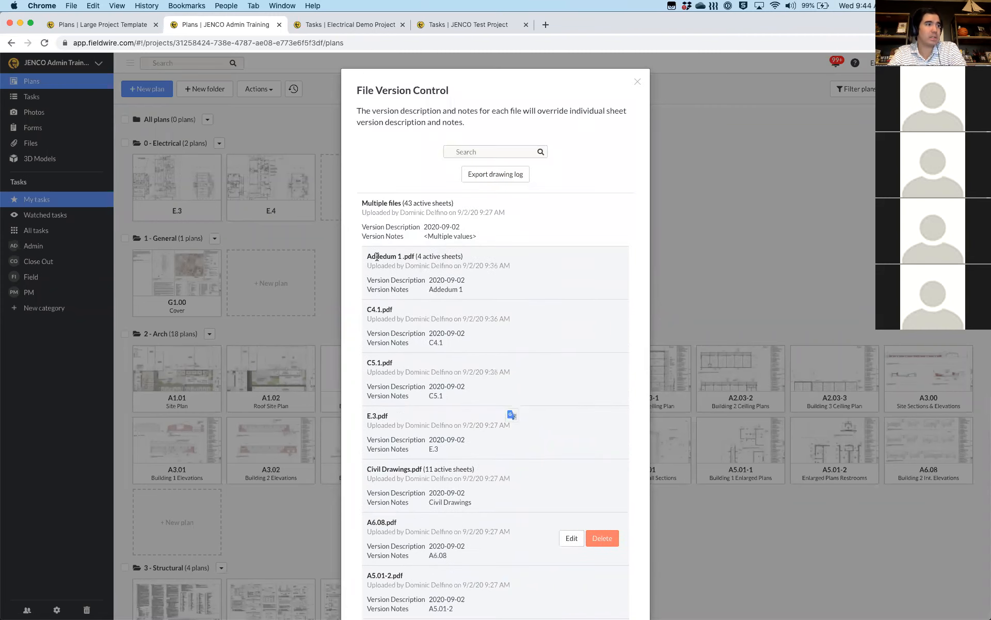
pyautogui.tripleClick(467, 275)
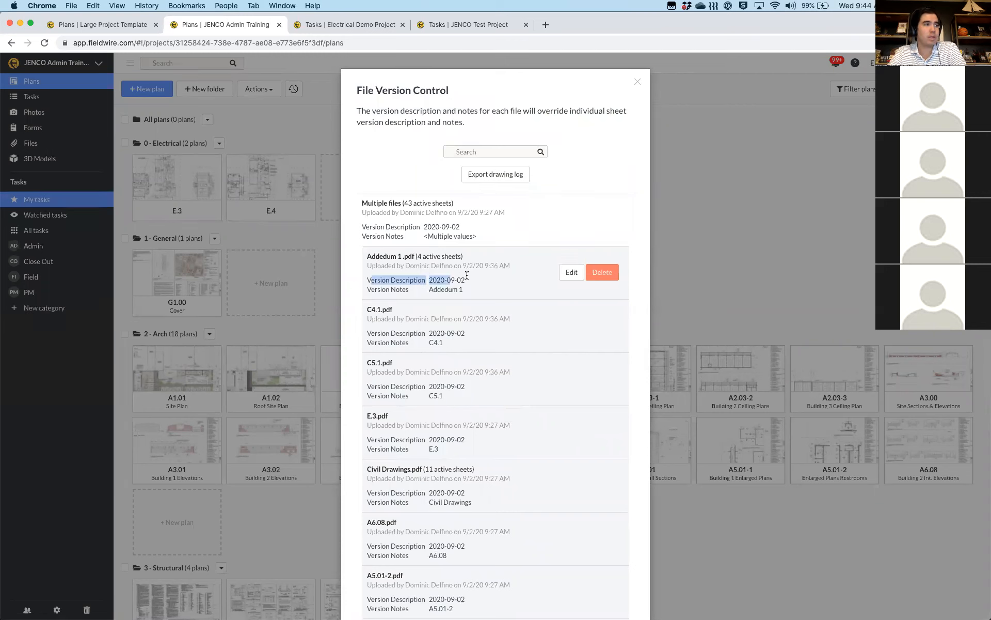
pyautogui.click(448, 279)
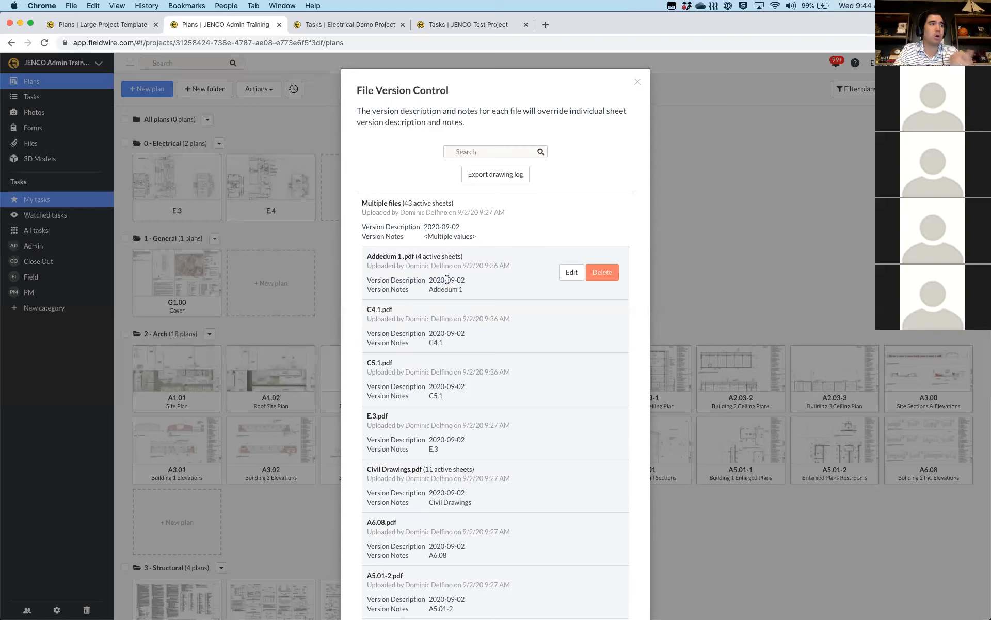
pyautogui.moveTo(563, 220)
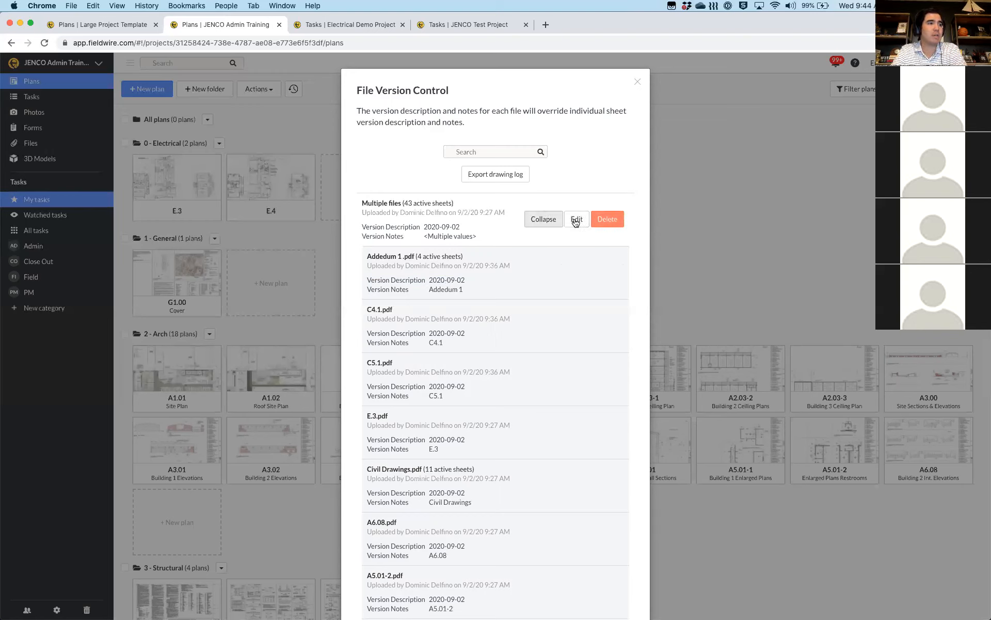
# Replace the shared version description of all uploaded files with 'IFC'
pyautogui.click(576, 220)
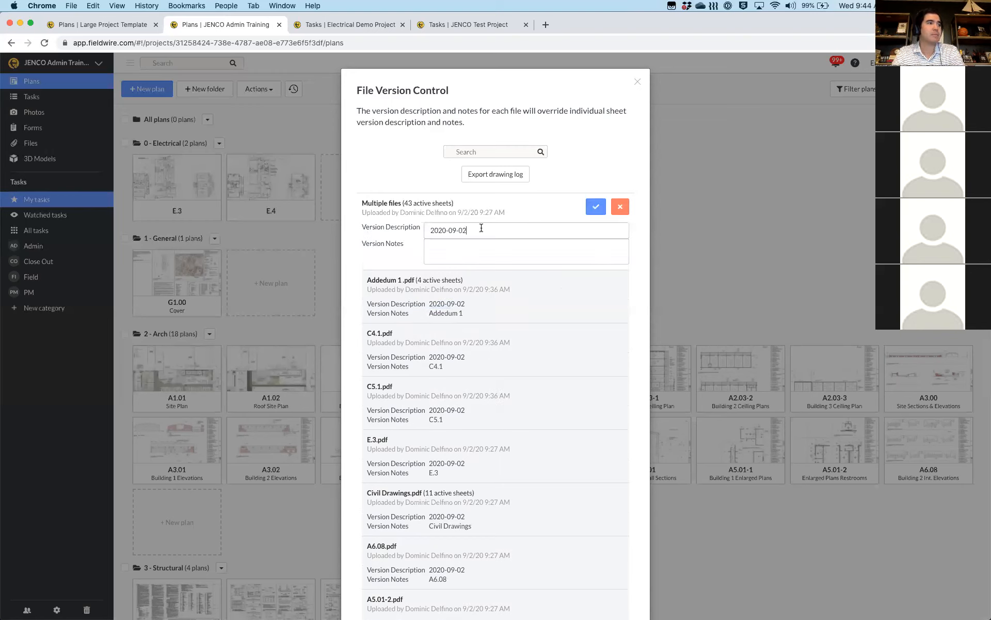
pyautogui.press('super+a')
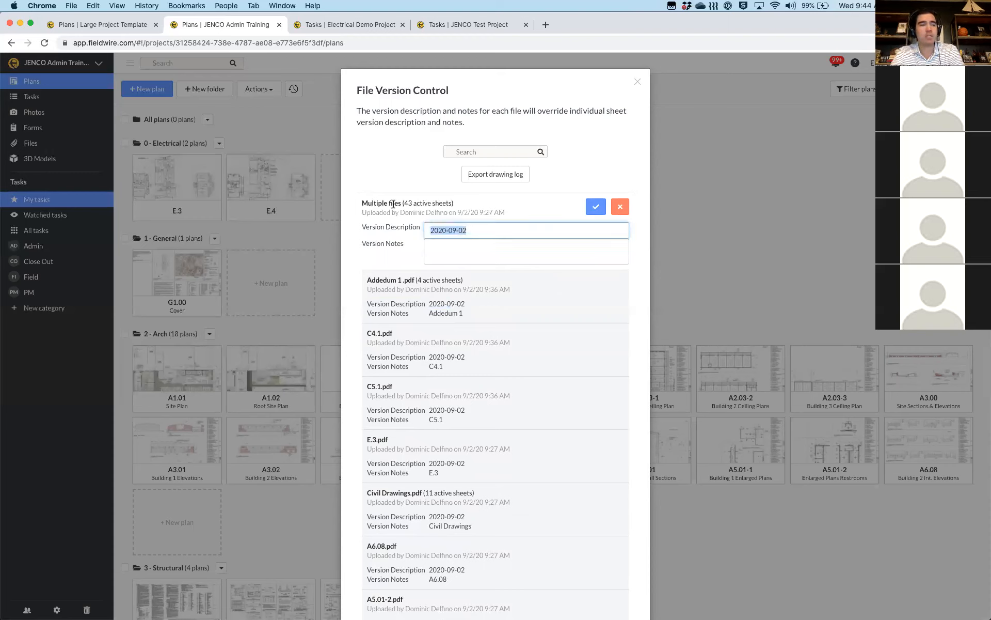
pyautogui.press('BackSpace')
pyautogui.write('IFC')
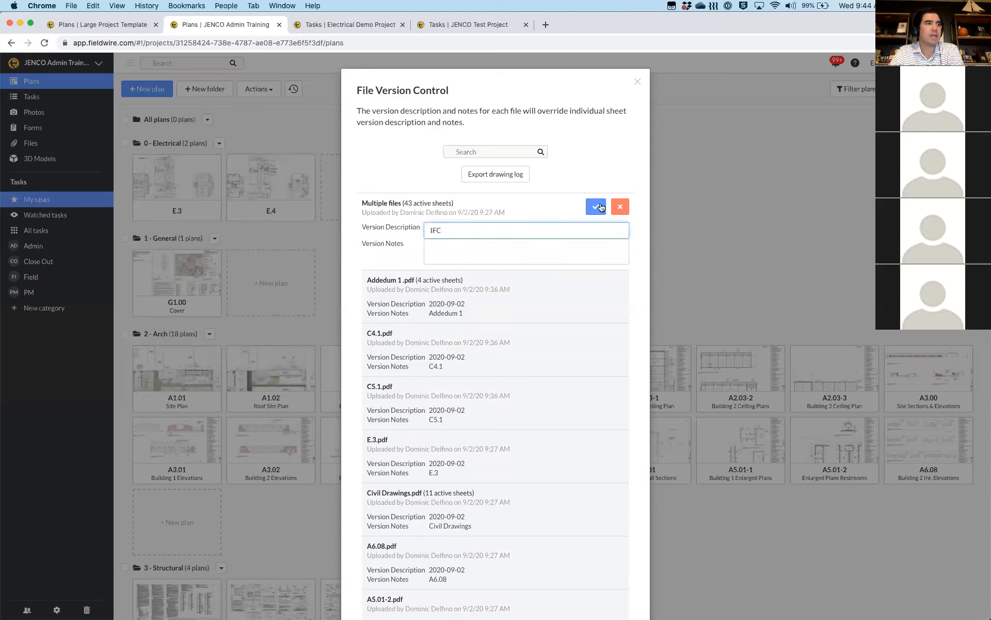
pyautogui.click(597, 207)
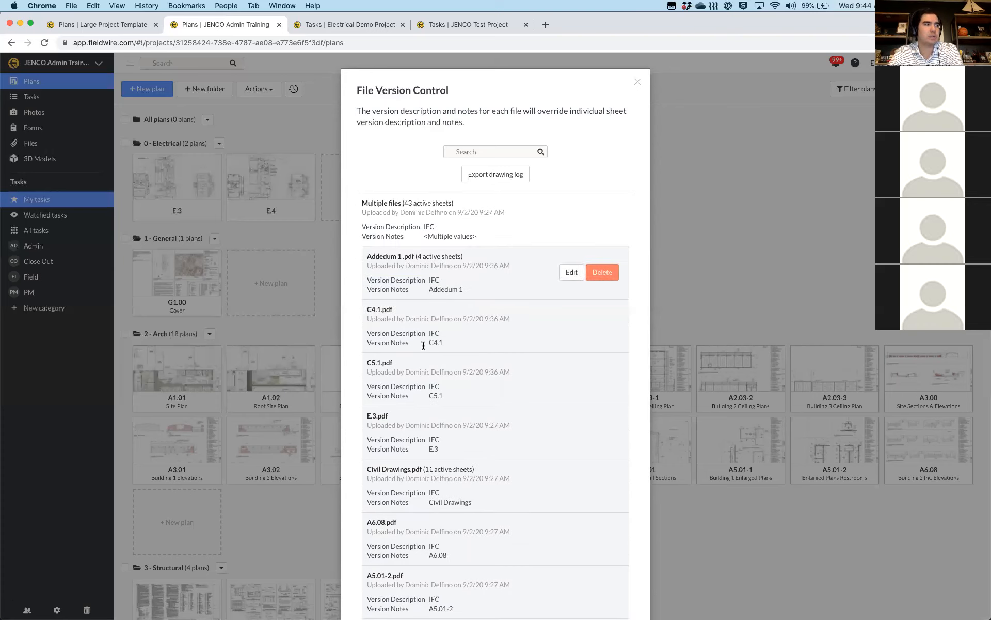
# Change the Addedum 1 file's version description to 'Rev 1'
pyautogui.click(569, 272)
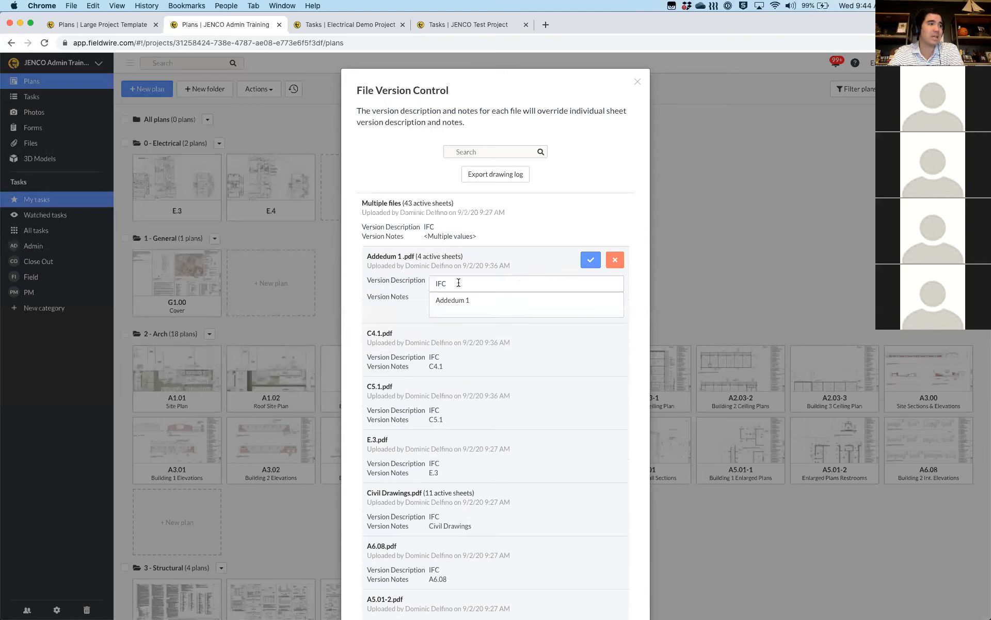
pyautogui.doubleClick(458, 282)
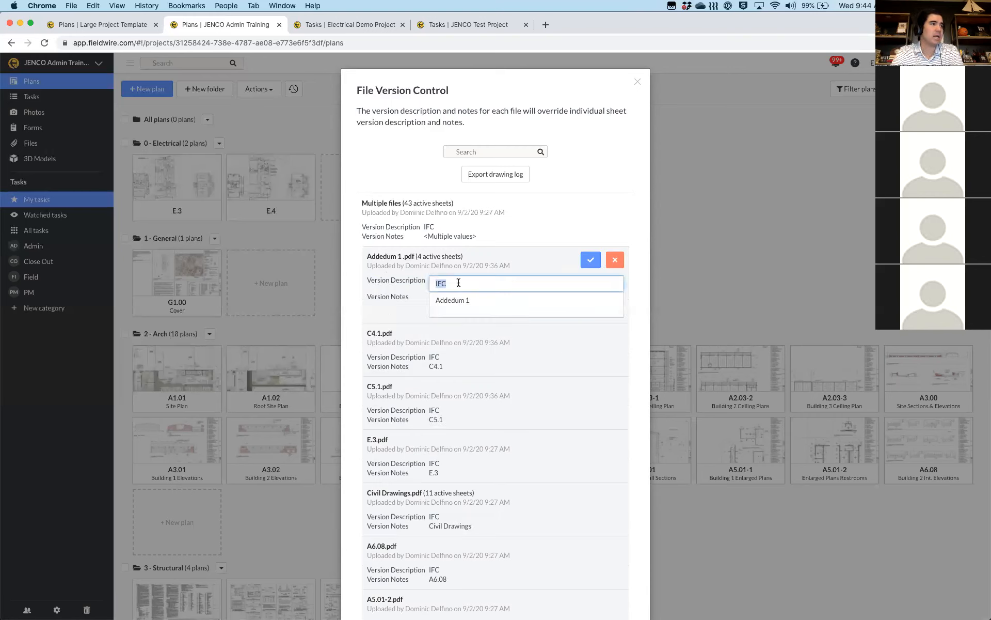
pyautogui.write('Rev 1')
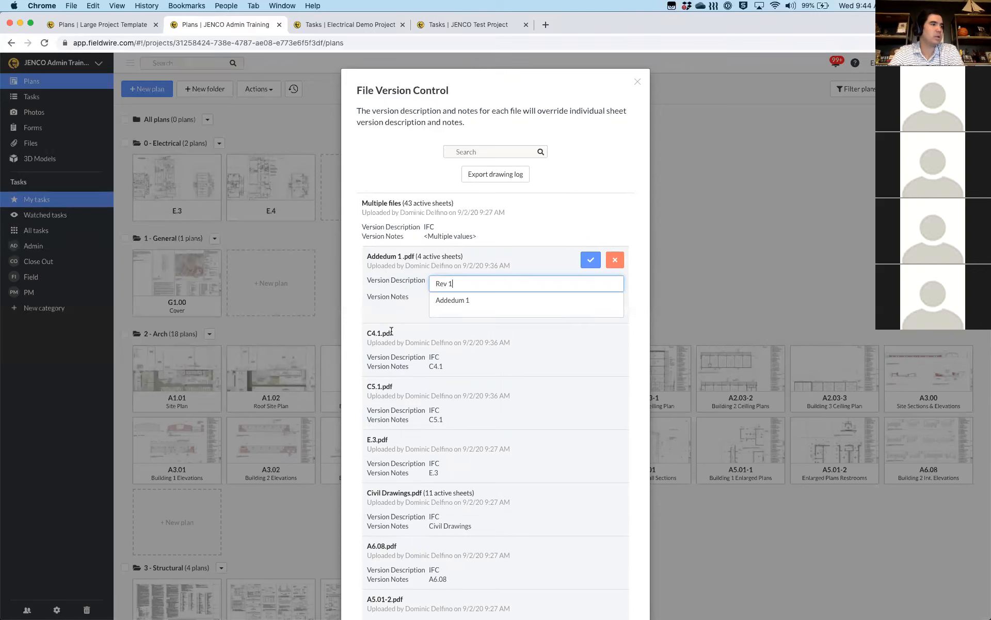
pyautogui.click(509, 336)
pyautogui.click(589, 262)
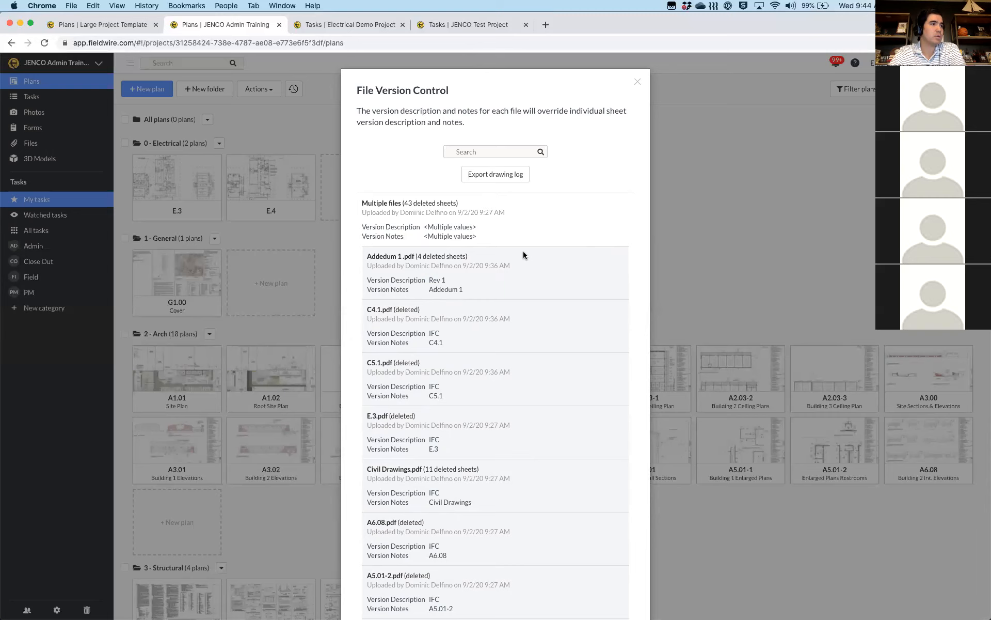
pyautogui.click(594, 220)
pyautogui.scroll(-3, 566, 312)
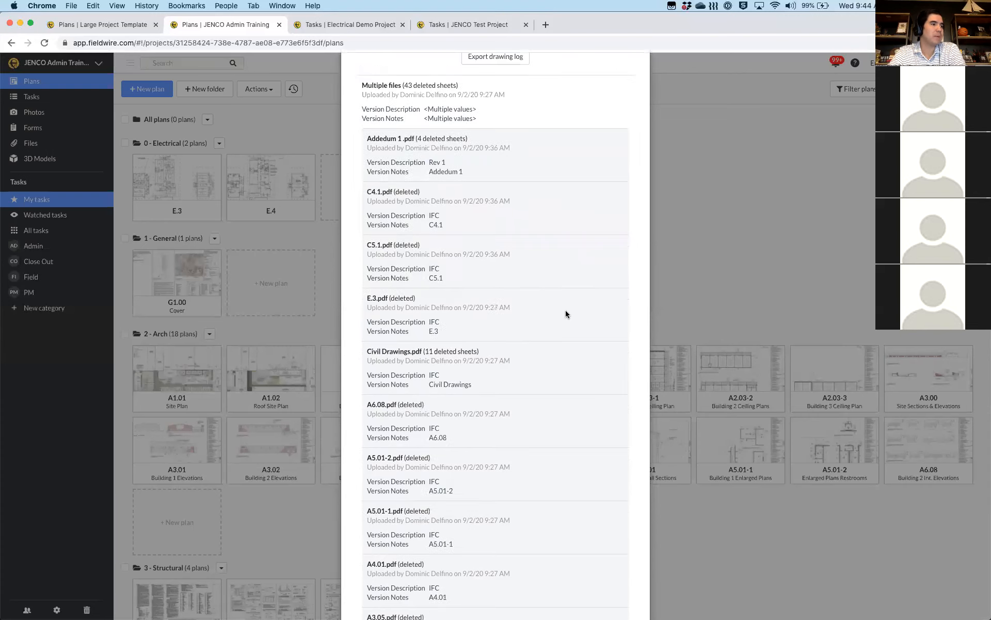
pyautogui.scroll(-1, 565, 313)
pyautogui.scroll(3, 565, 312)
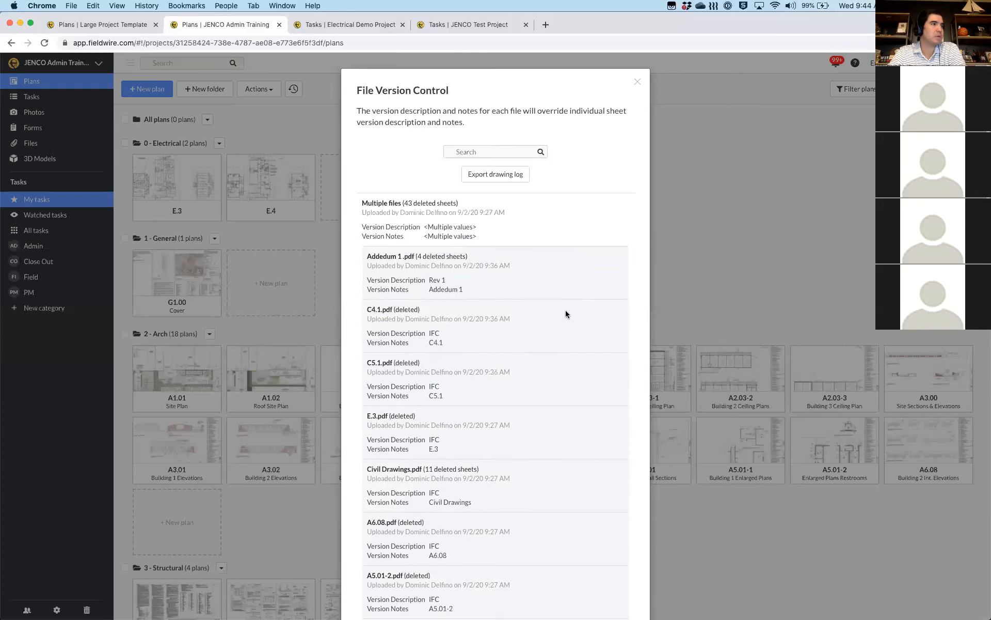
# Close File Version Control and switch to the project's Files section
pyautogui.click(638, 82)
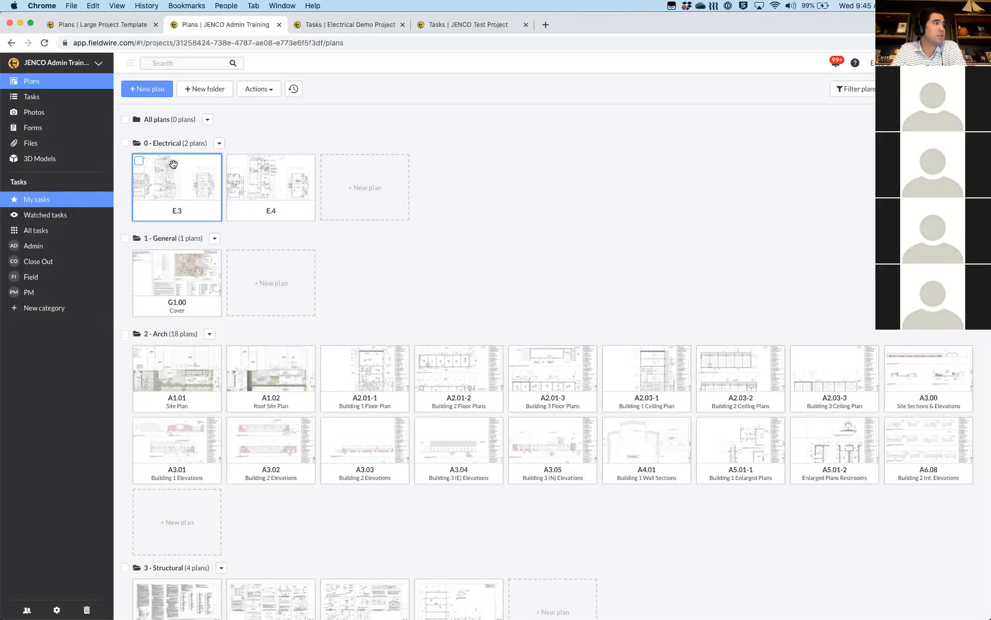
pyautogui.click(44, 145)
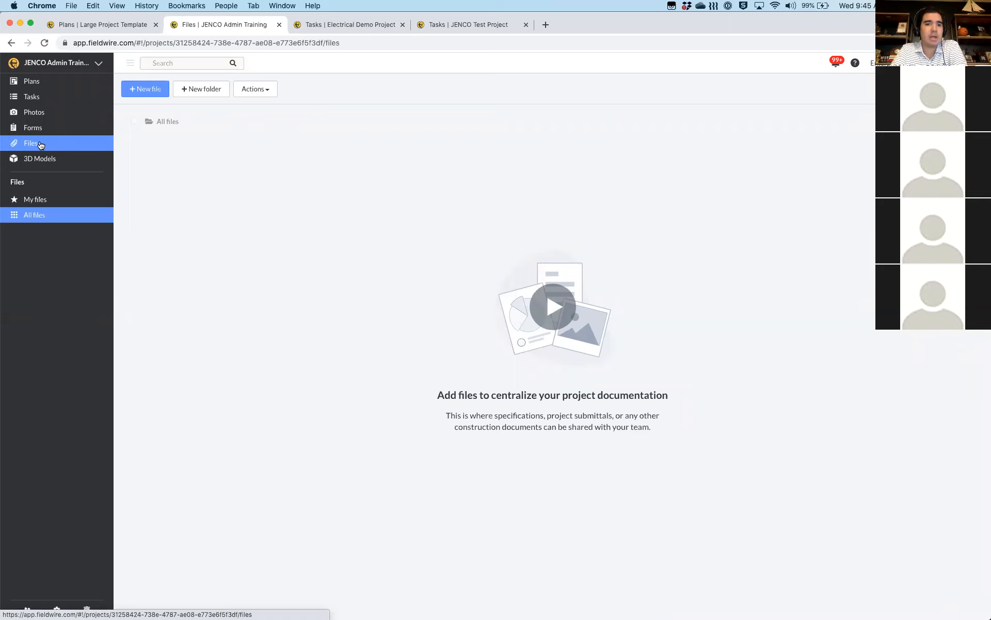
# Create three file folders named PM, Foreman and RFI in All files
pyautogui.click(190, 90)
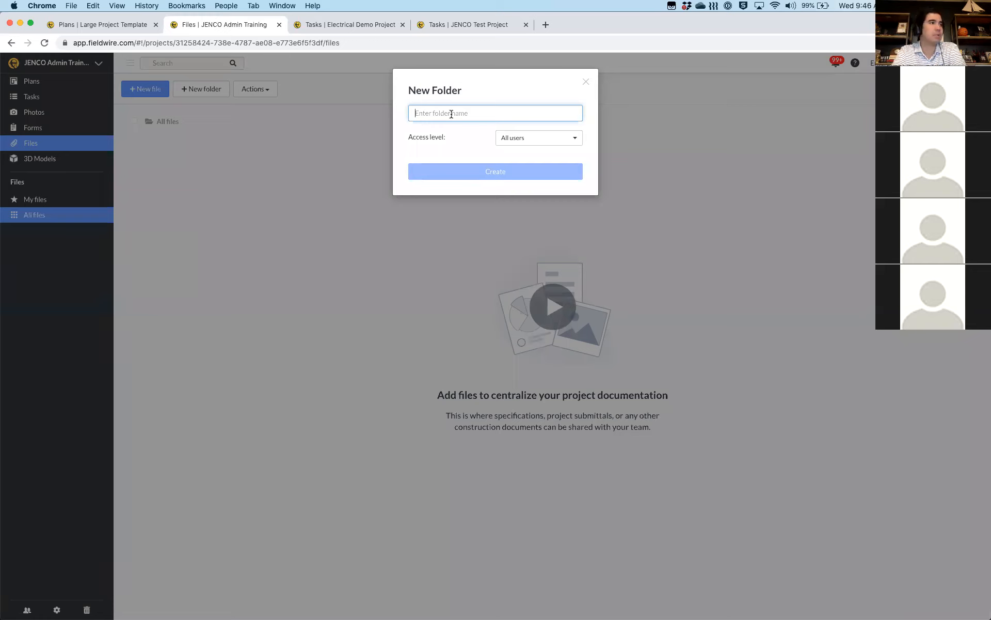
pyautogui.write('PM')
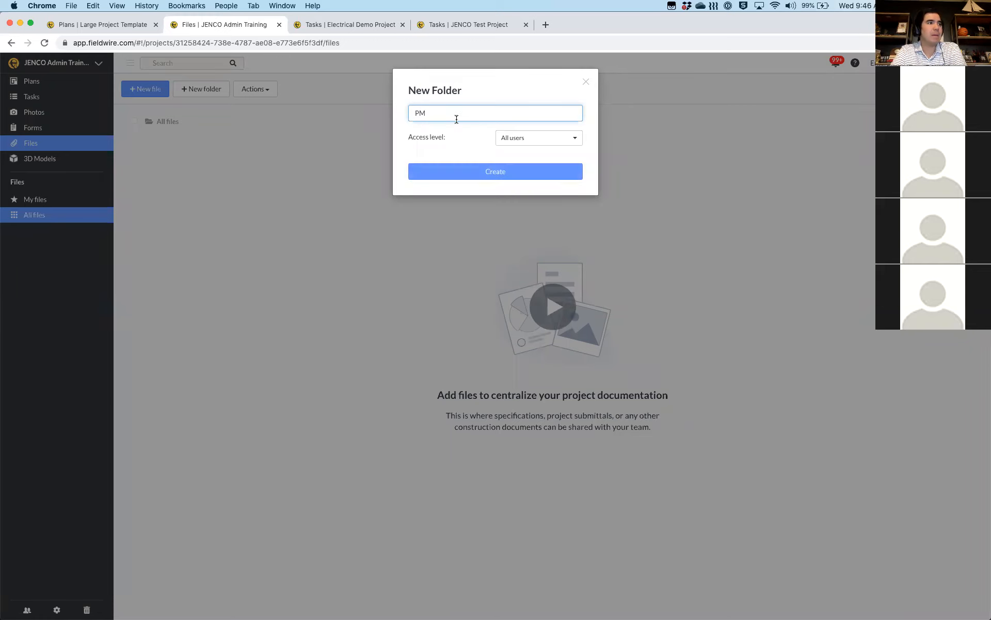
pyautogui.click(474, 167)
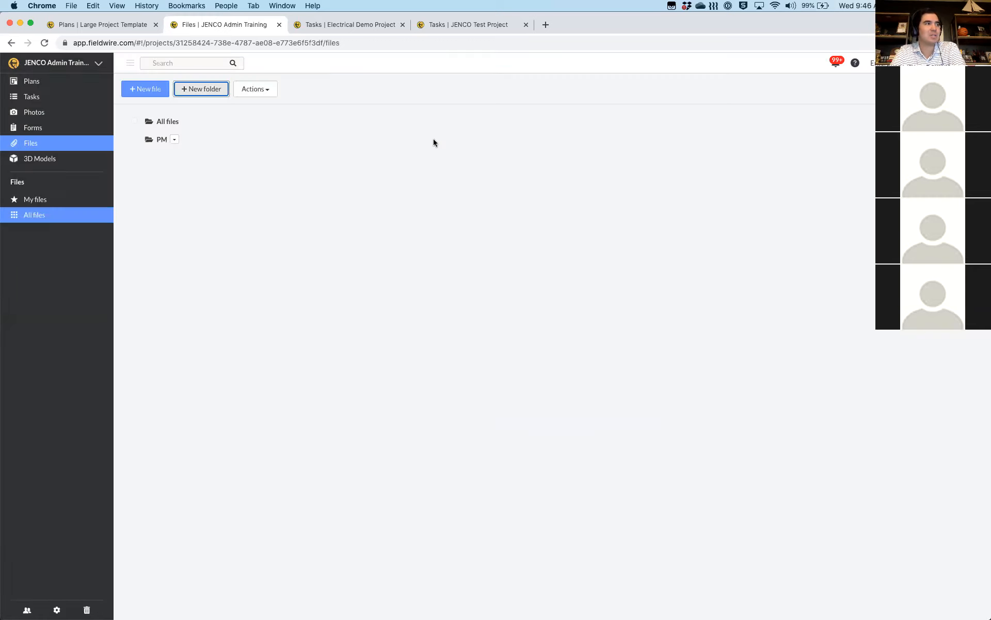
pyautogui.click(206, 89)
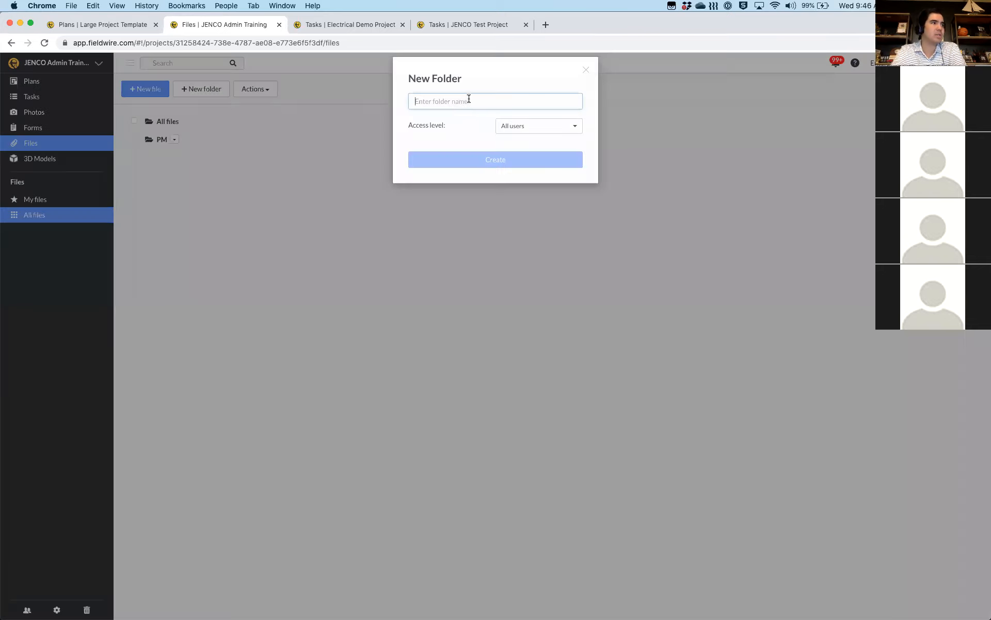
pyautogui.write('Fore')
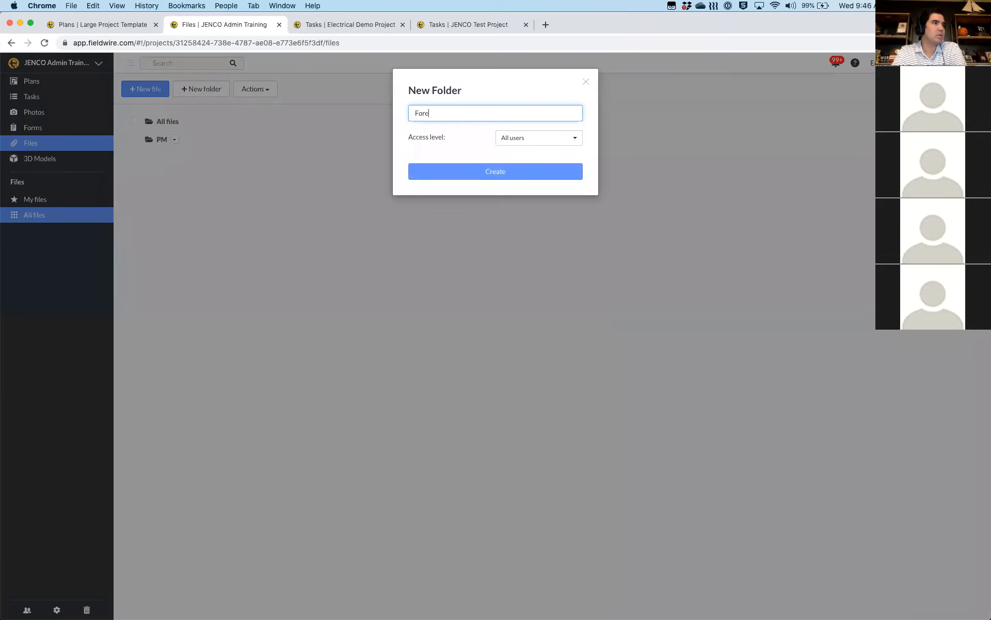
pyautogui.write('man')
pyautogui.click(483, 173)
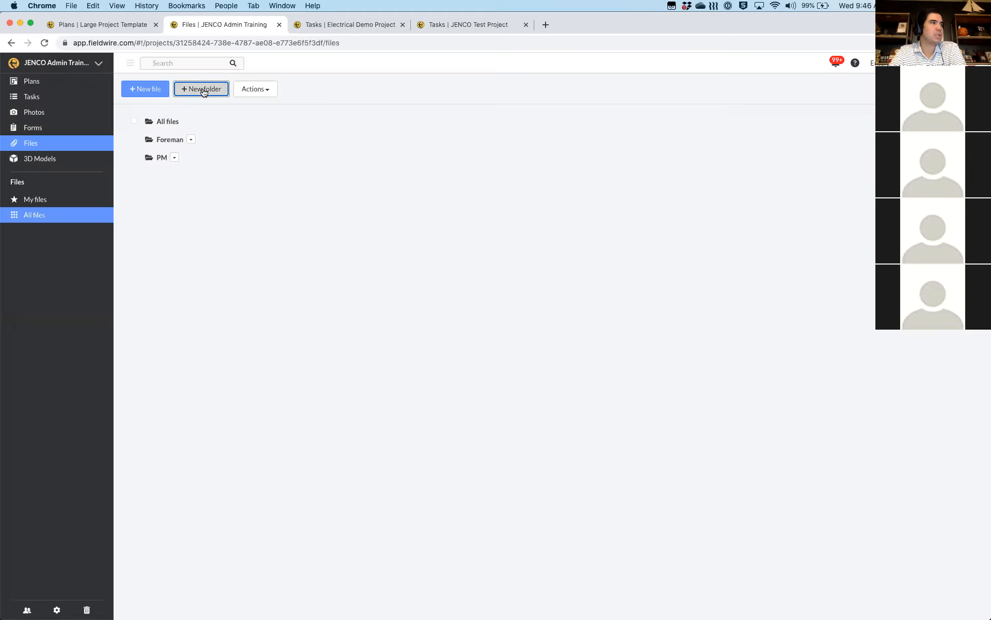
pyautogui.click(203, 90)
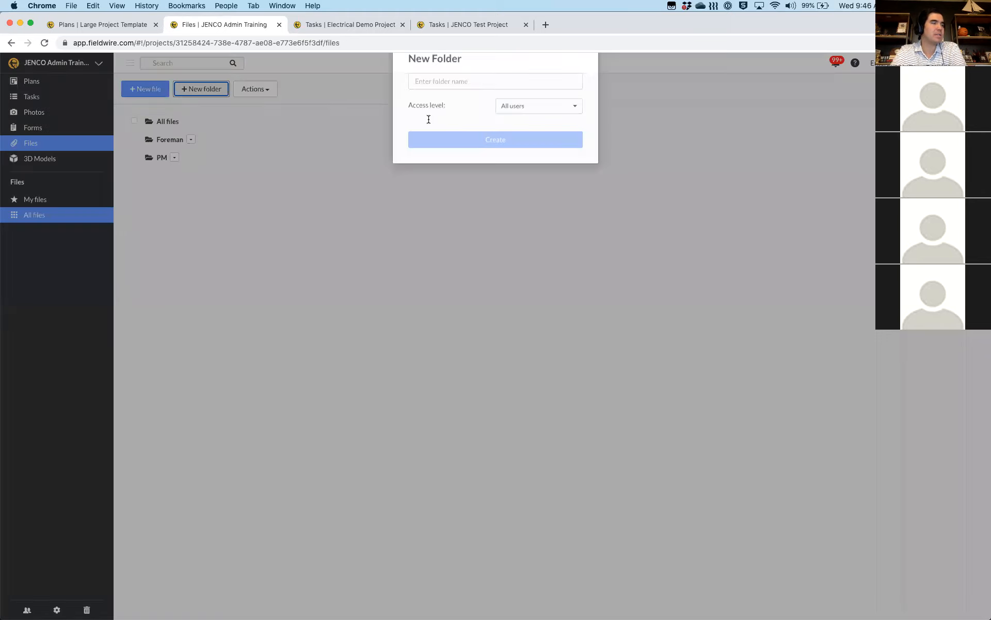
pyautogui.write('RFI')
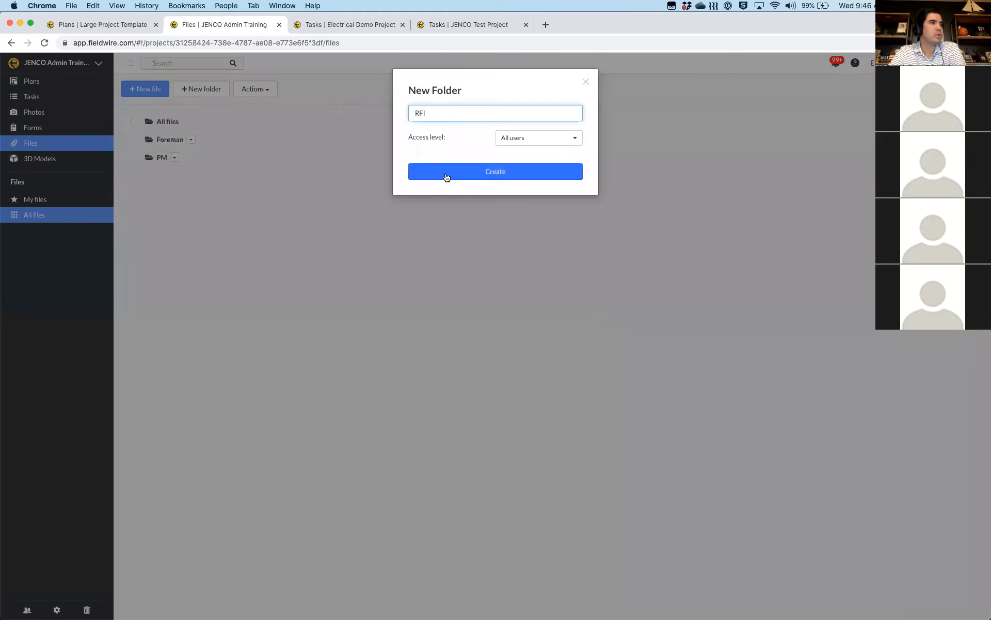
pyautogui.click(448, 177)
# Add a 'Submittal' folder to All files, then show all windows to reach Finder
pyautogui.click(187, 91)
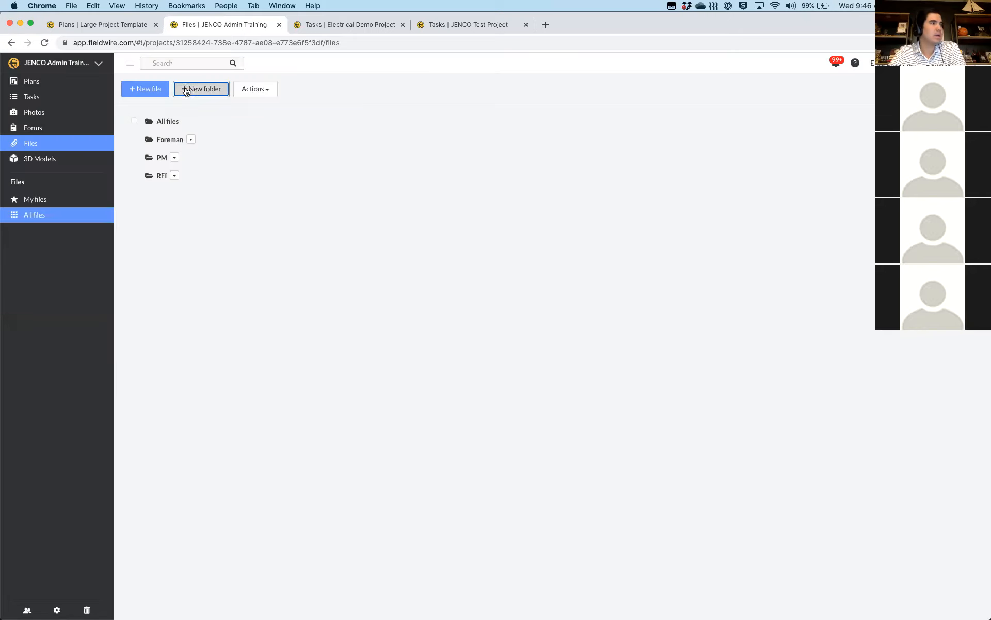
pyautogui.write('Su')
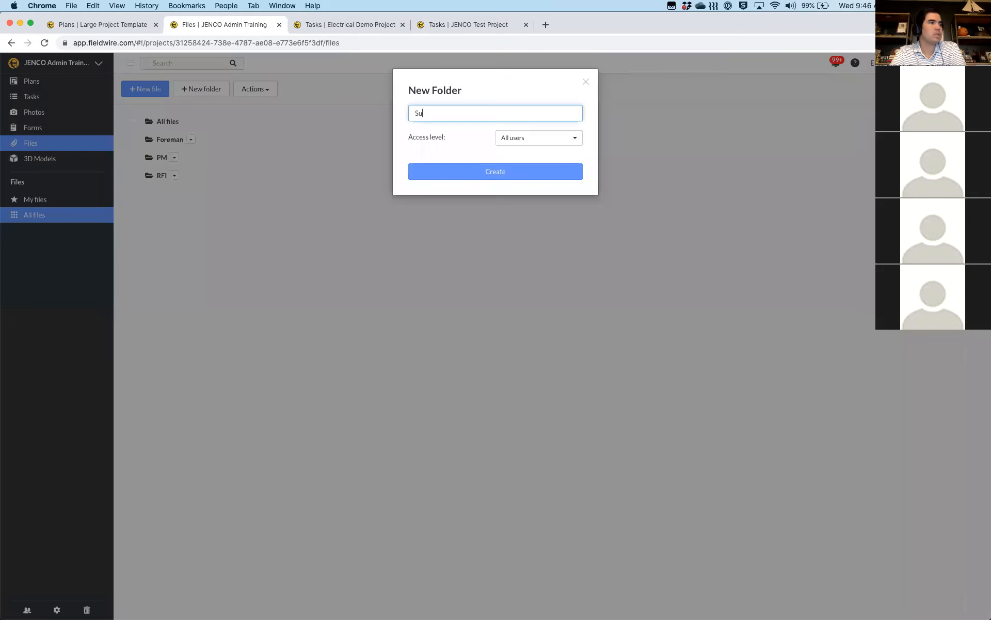
pyautogui.write('bmittal')
pyautogui.click(461, 174)
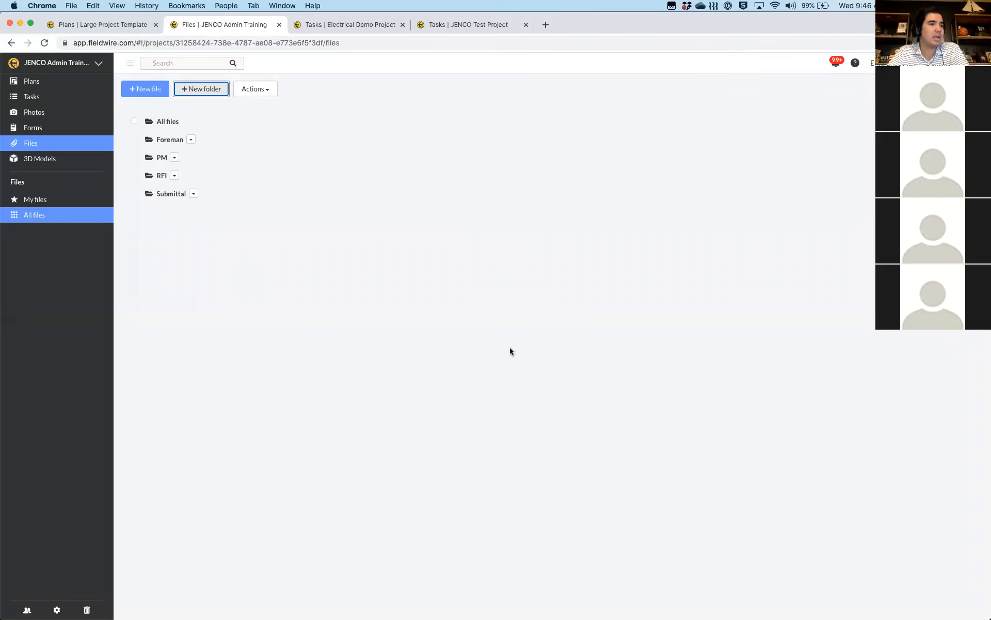
pyautogui.hotkey('ctrl', 'Up')
pyautogui.hotkey('ctrl', 'Up')
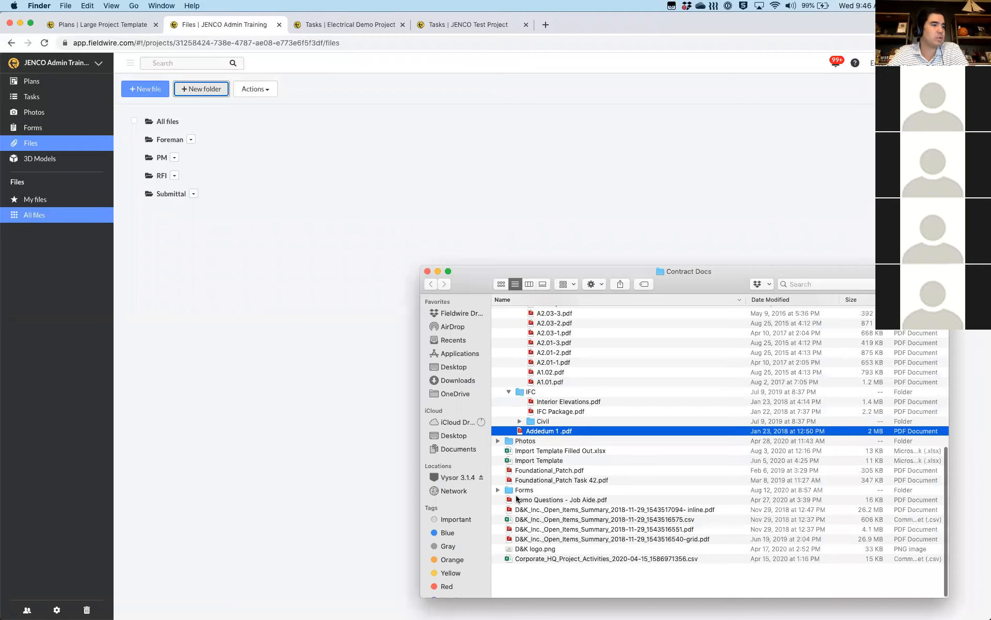
# Expand the RFIs folder in Finder, then return to Fieldwire and open the RFI folder's options
pyautogui.scroll(3, 516, 498)
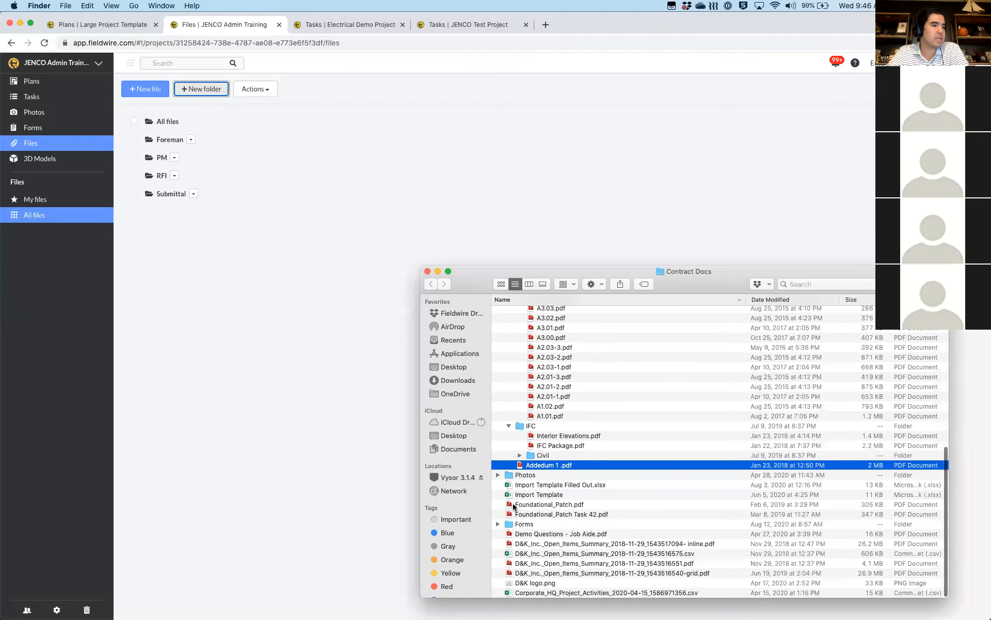
pyautogui.scroll(1, 519, 523)
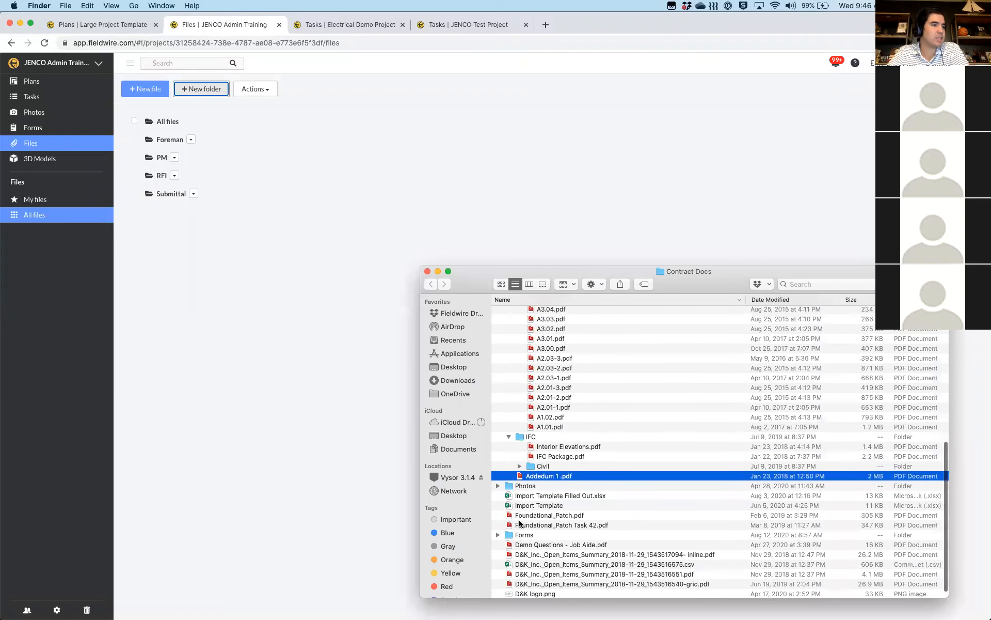
pyautogui.scroll(15, 519, 523)
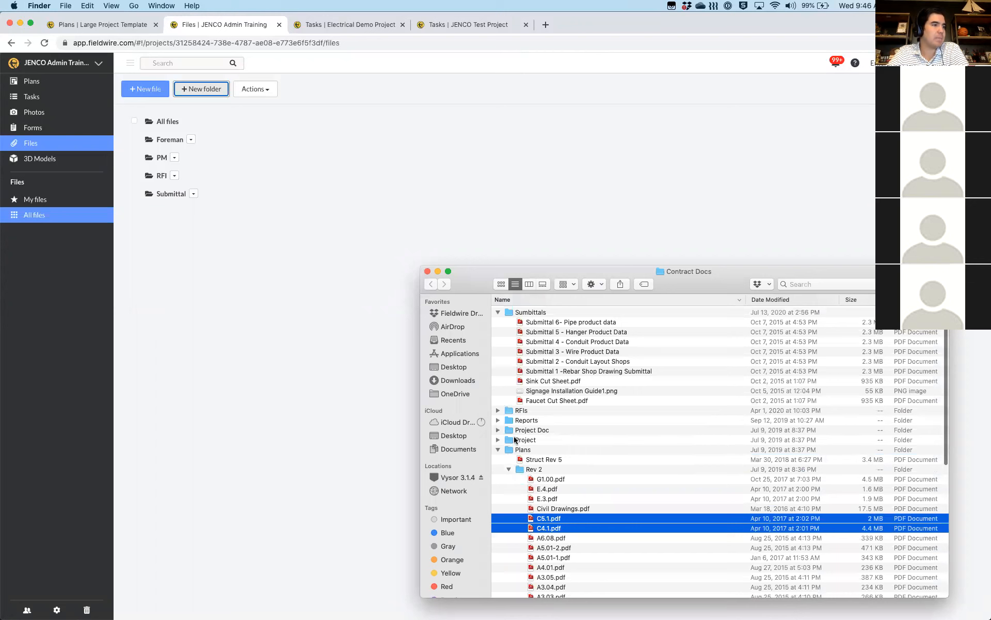
pyautogui.click(498, 410)
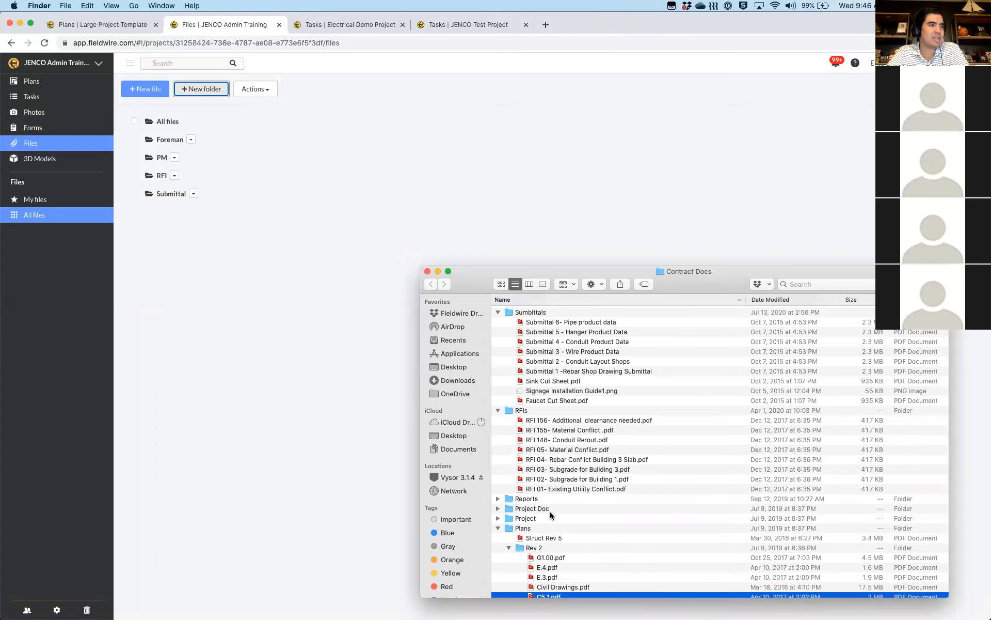
pyautogui.click(175, 177)
pyautogui.click(175, 177)
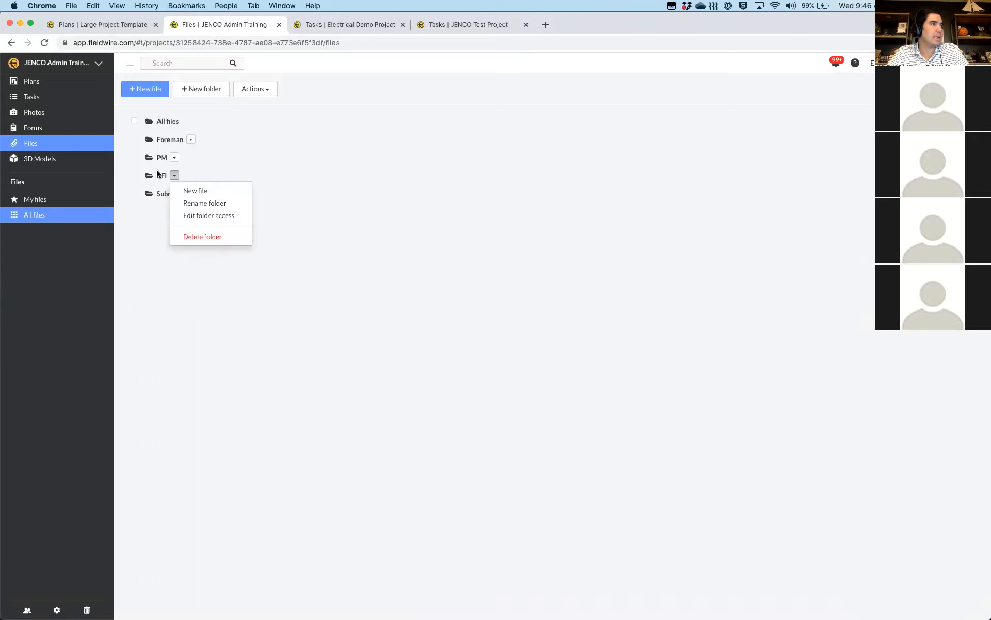
# Upload the eight RFI PDFs, RFI 01 through RFI 156, from Contract Docs into the RFI folder
pyautogui.click(190, 192)
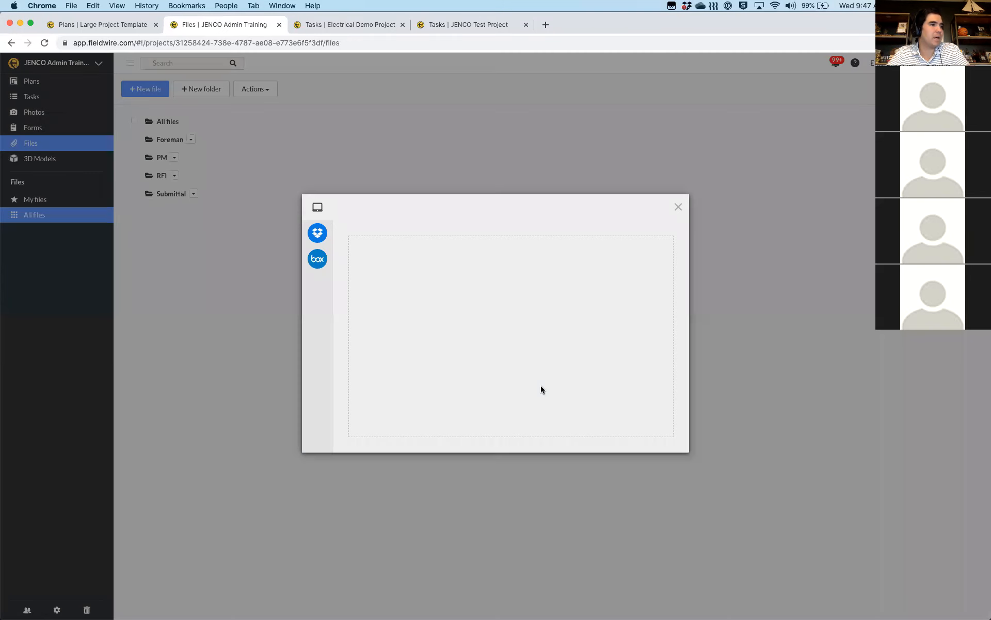
pyautogui.hotkey('ctrl', 'Up')
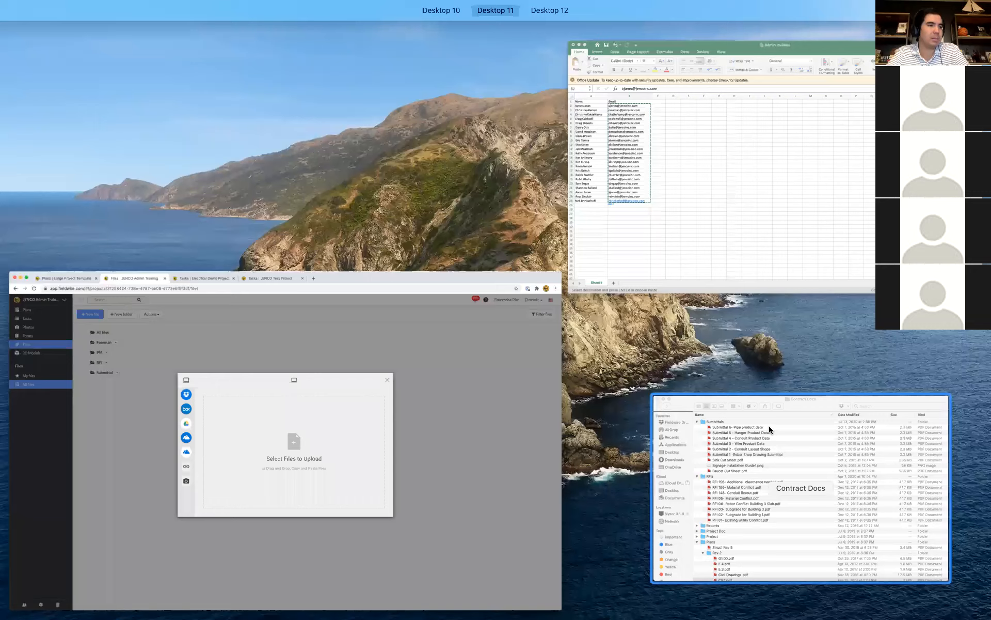
pyautogui.click(666, 455)
pyautogui.click(568, 420)
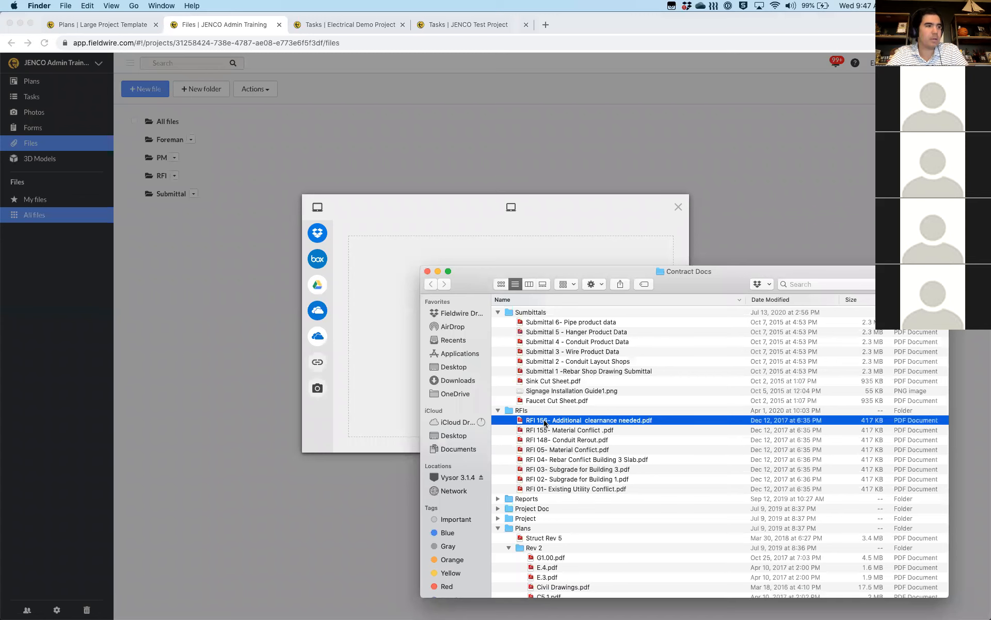
pyautogui.keyDown('shift'); pyautogui.click(547, 489); pyautogui.keyUp('shift')
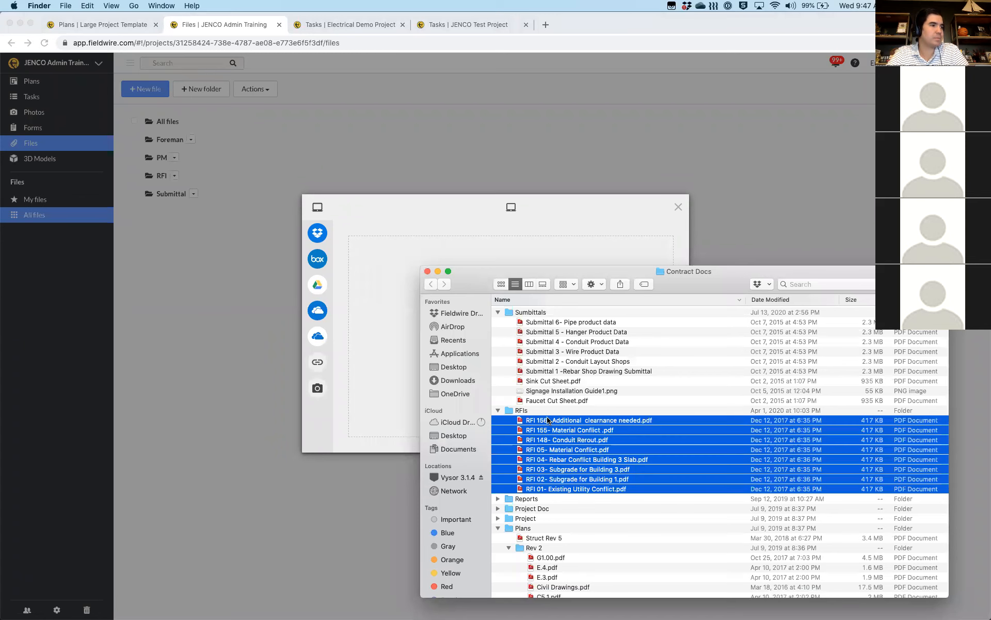
pyautogui.moveTo(549, 430); pyautogui.dragTo(388, 317)
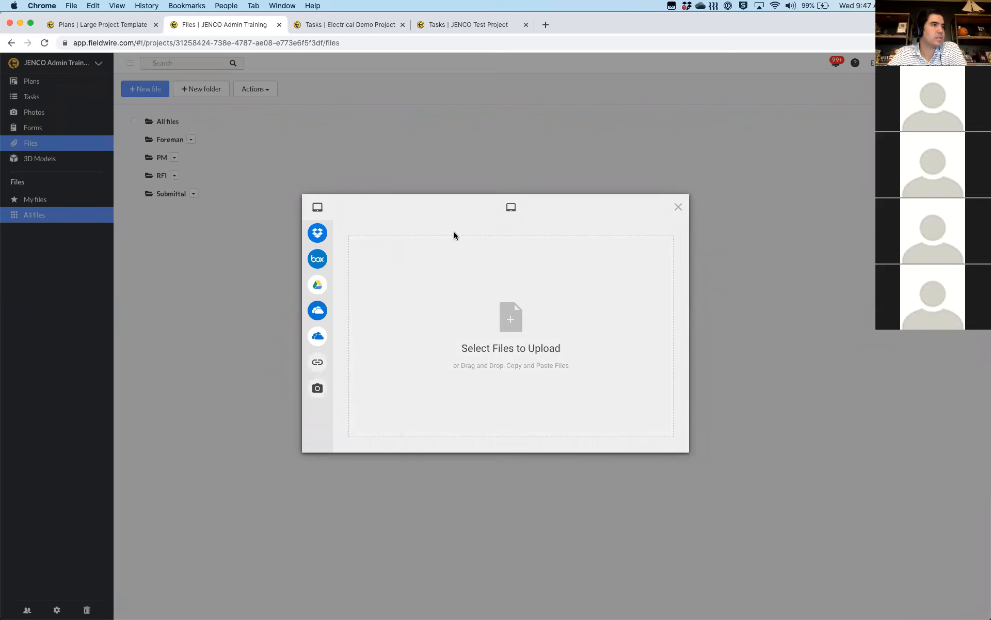
pyautogui.hotkey('ctrl', 'Up')
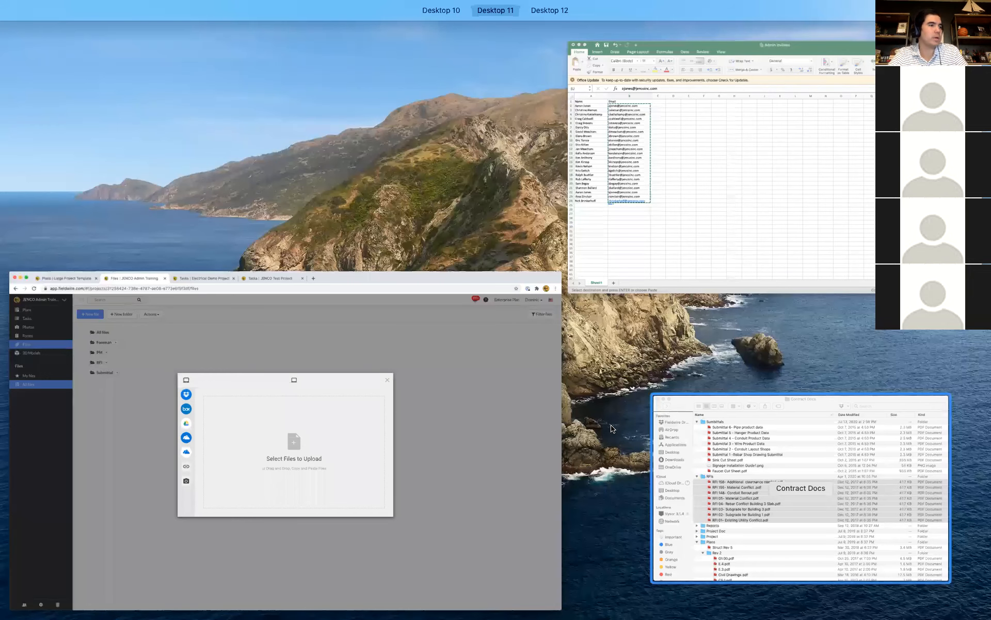
pyautogui.click(767, 489)
pyautogui.moveTo(443, 361); pyautogui.dragTo(384, 312)
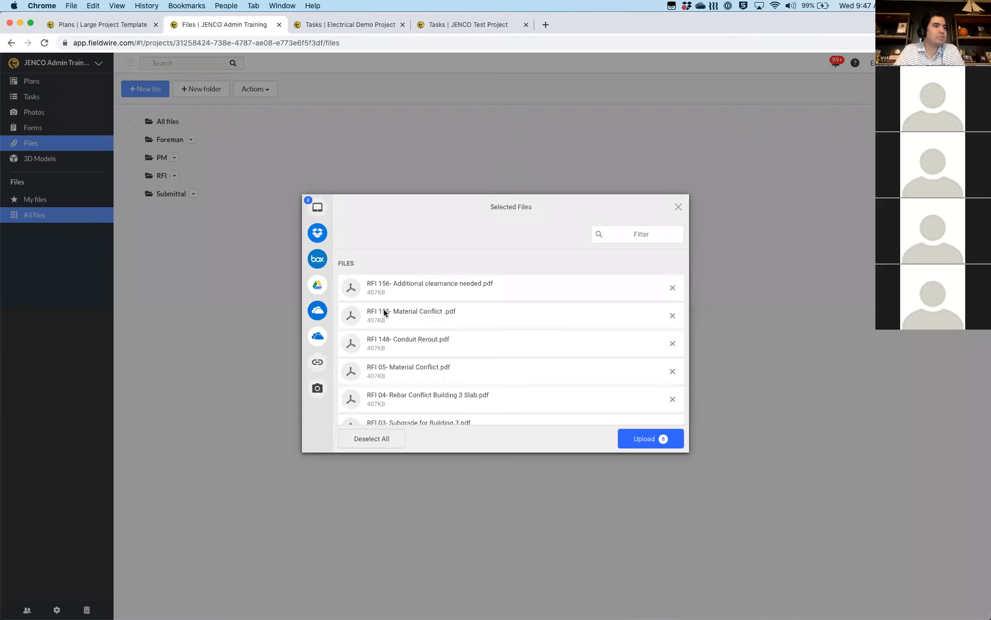
pyautogui.click(643, 443)
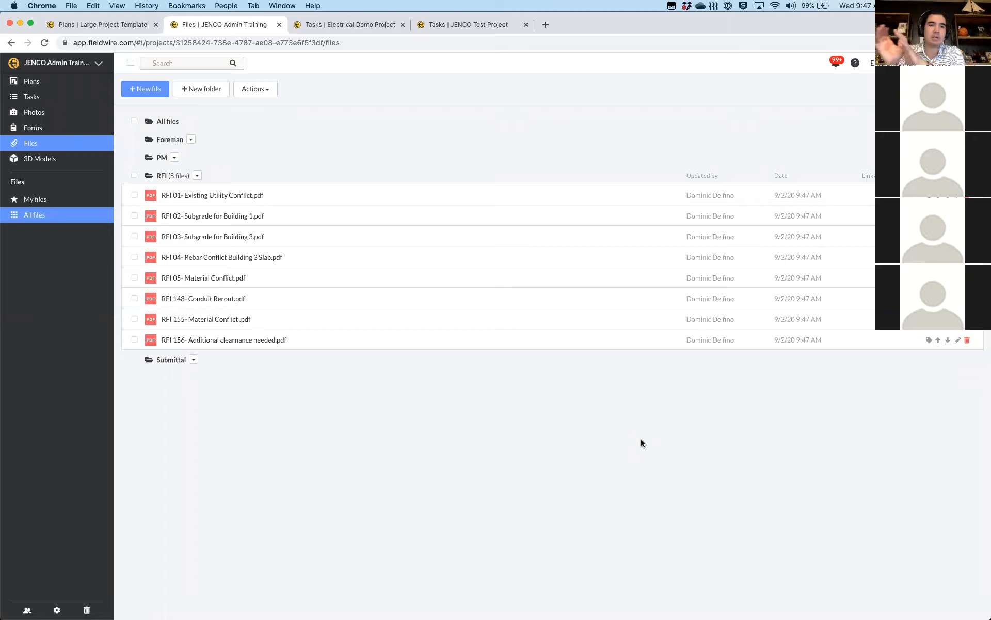
pyautogui.click(184, 195)
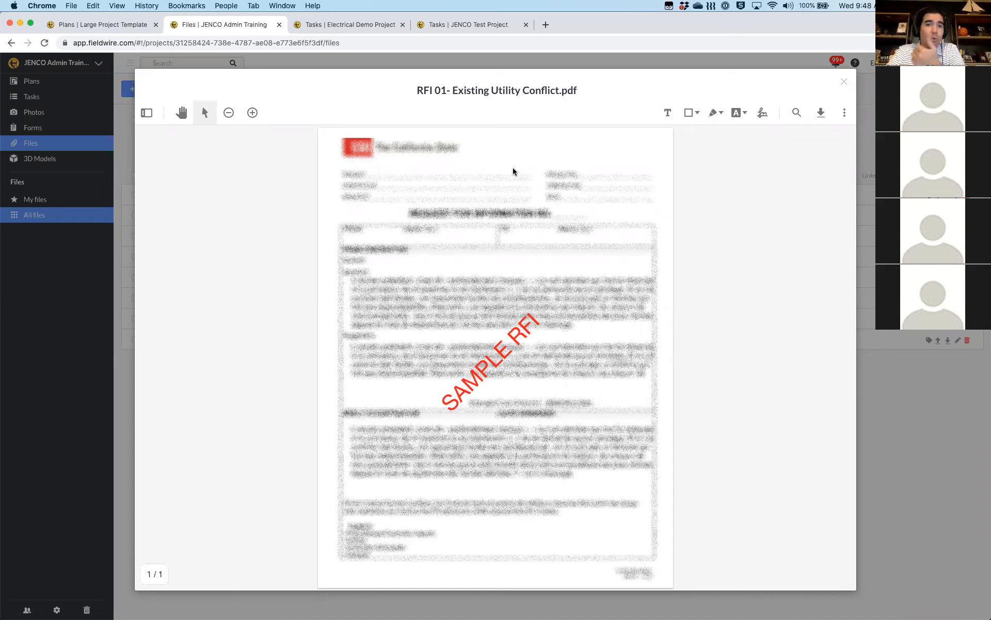
pyautogui.click(846, 81)
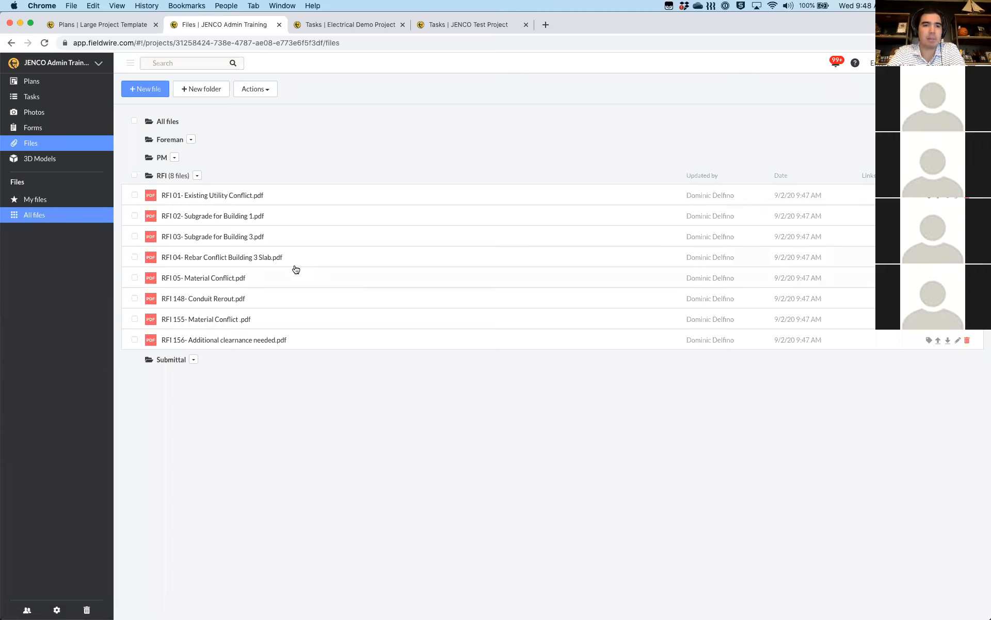
# Upload nine submittal files, Faucet Cut Sheet.pdf through Submittal 6- Pipe product data.pdf, into Submittal
pyautogui.click(193, 360)
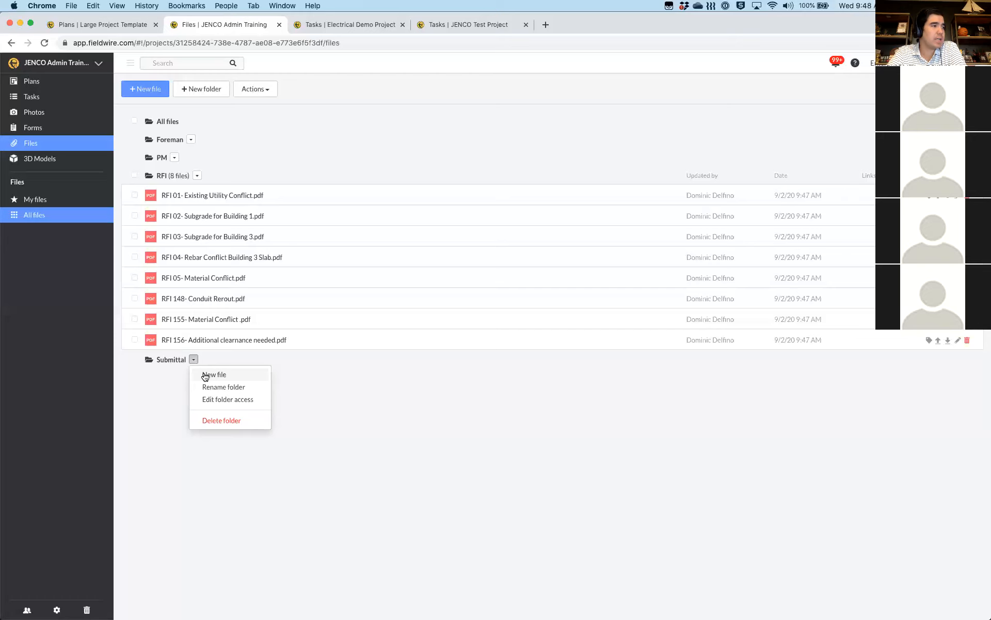
pyautogui.click(207, 375)
pyautogui.hotkey('ctrl', 'Up')
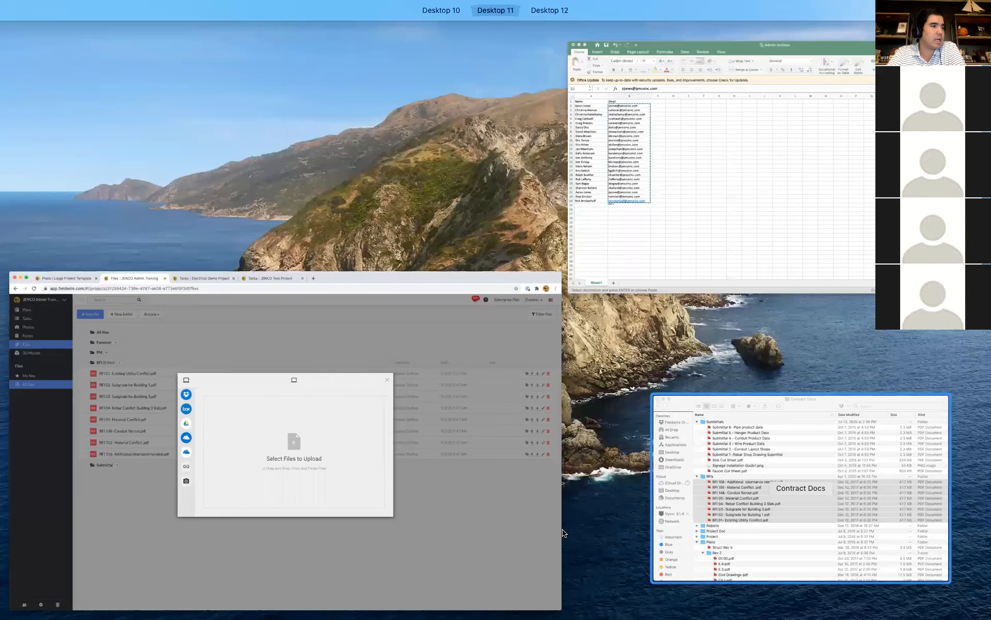
pyautogui.click(687, 524)
pyautogui.scroll(2, 534, 356)
pyautogui.scroll(-1, 534, 354)
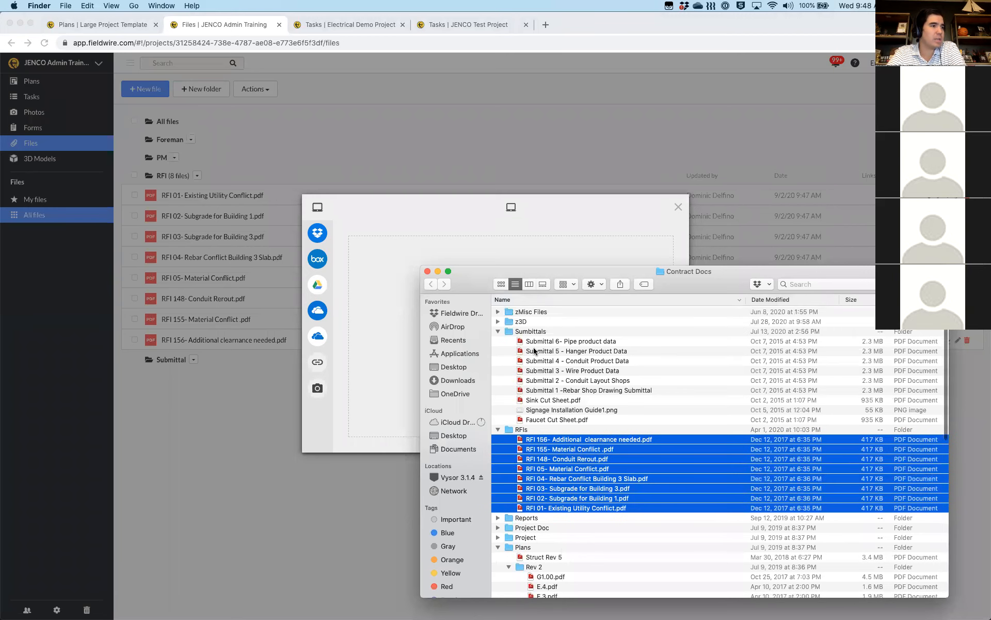
pyautogui.click(532, 341)
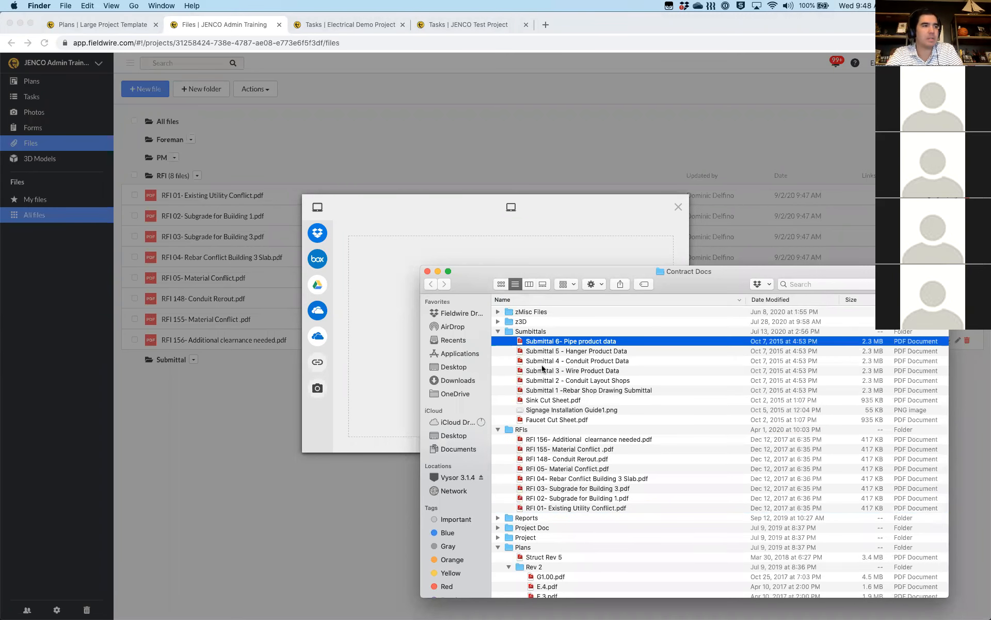
pyautogui.keyDown('shift'); pyautogui.click(538, 420); pyautogui.keyUp('shift')
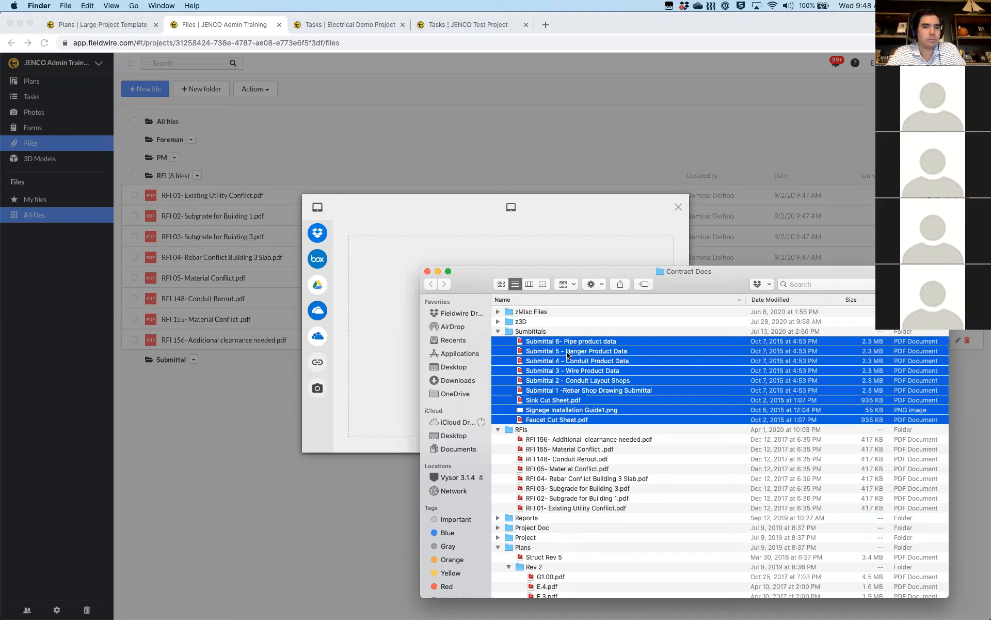
pyautogui.moveTo(567, 355); pyautogui.dragTo(394, 324)
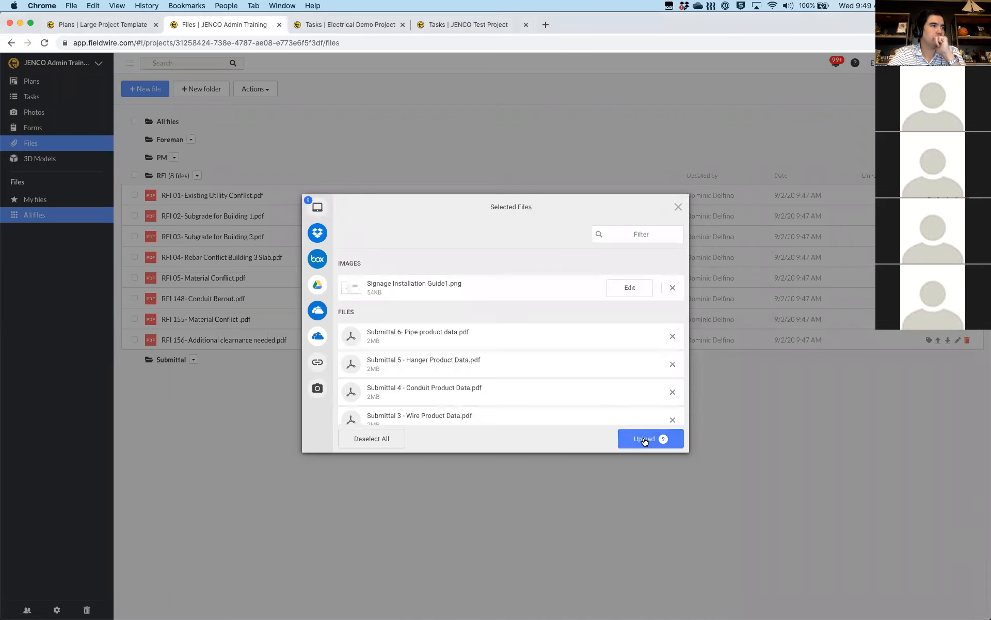
pyautogui.click(645, 439)
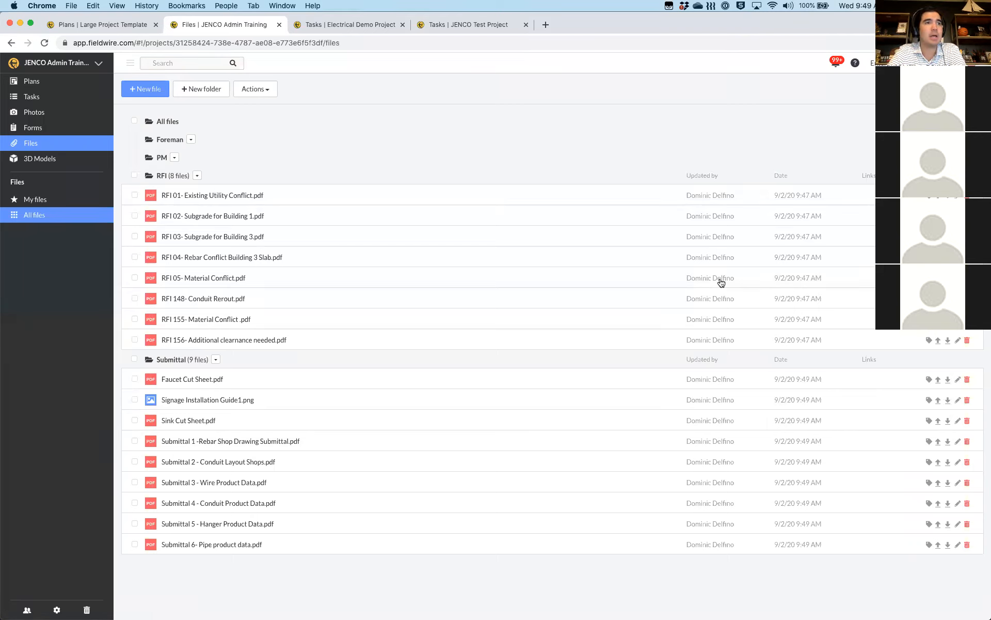
pyautogui.click(145, 89)
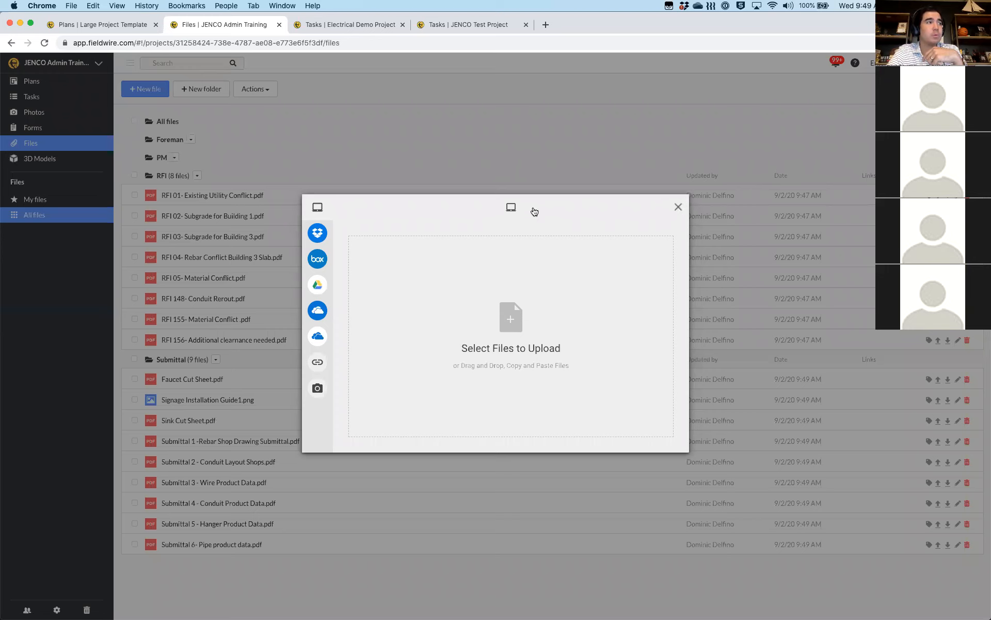
pyautogui.click(189, 198)
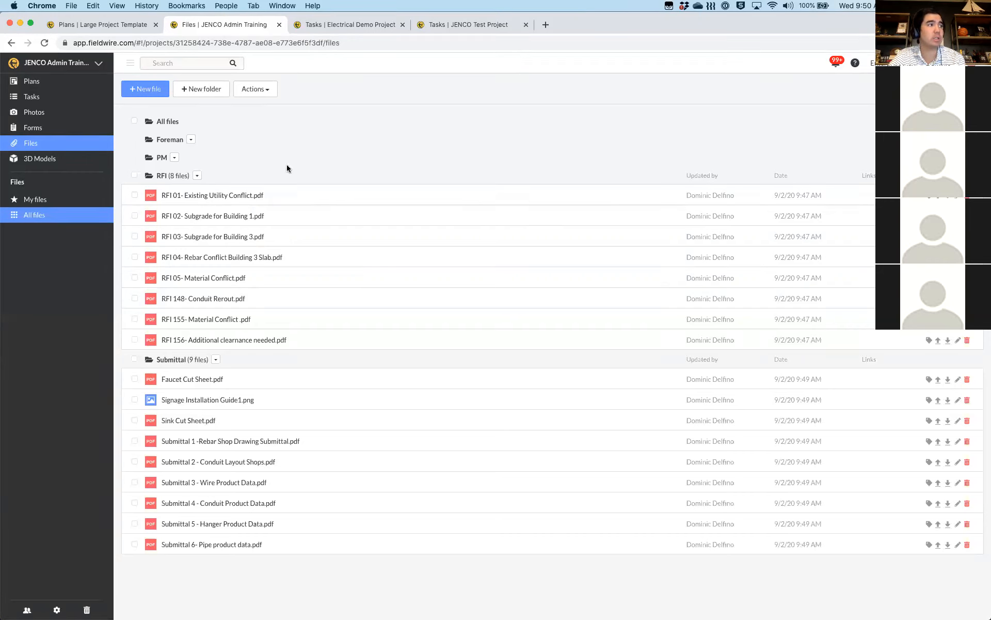
pyautogui.click(197, 175)
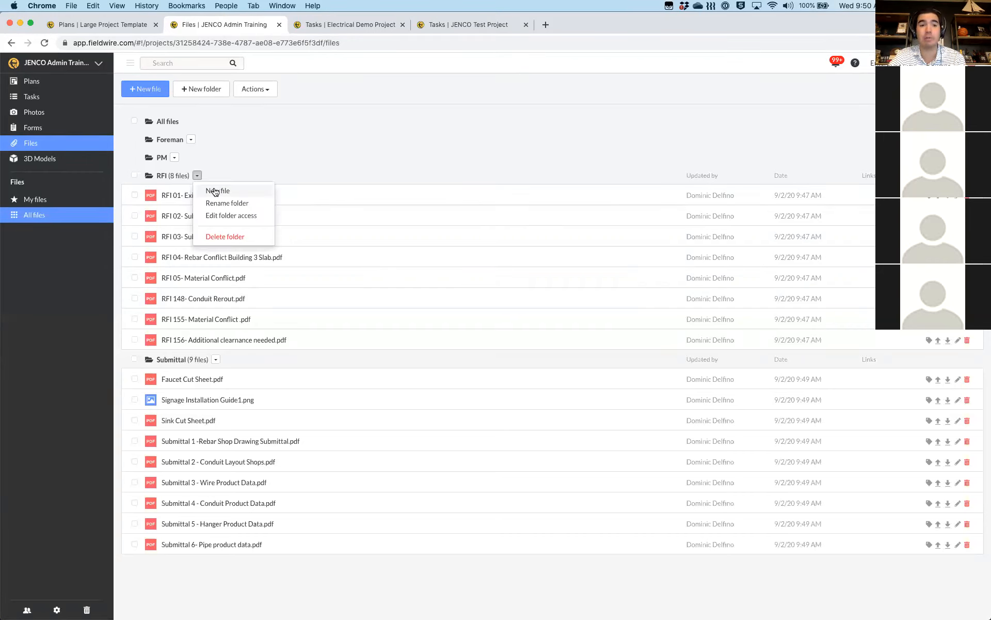
pyautogui.click(227, 166)
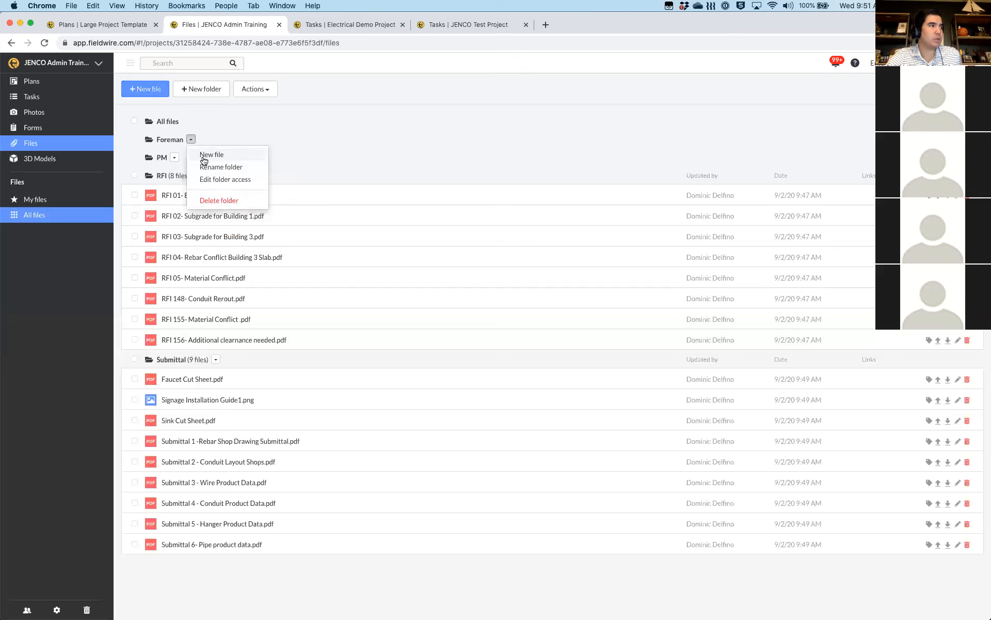
# Set the PM folder's access level to Admin only
pyautogui.click(174, 158)
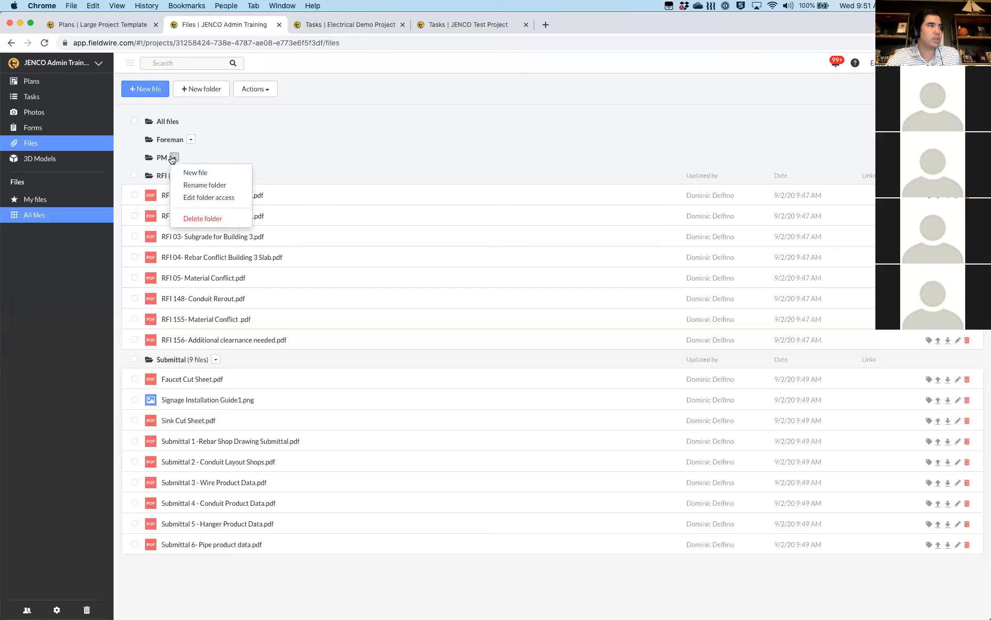
pyautogui.click(195, 198)
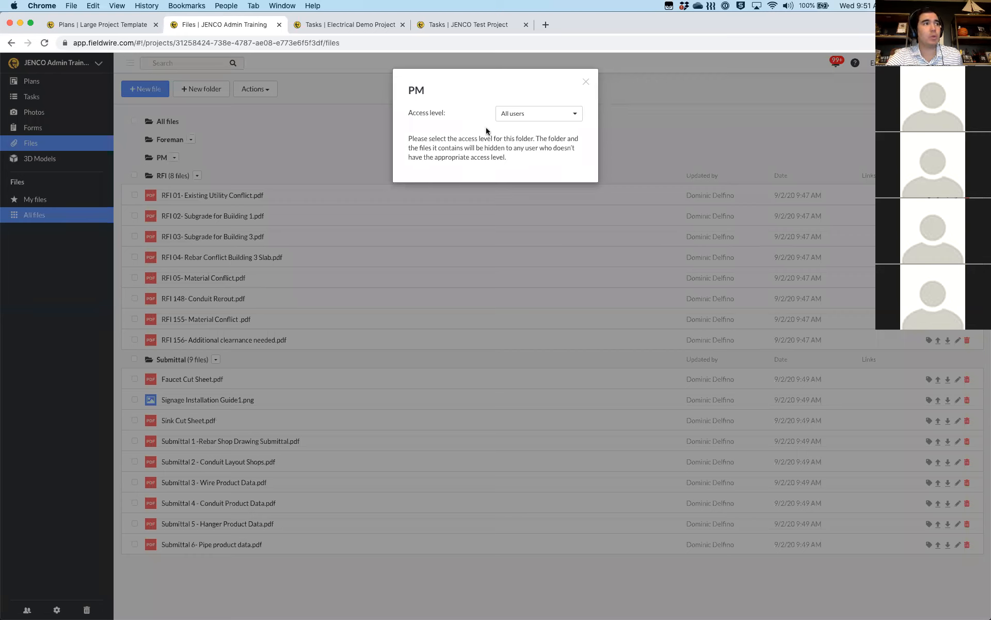
pyautogui.click(531, 116)
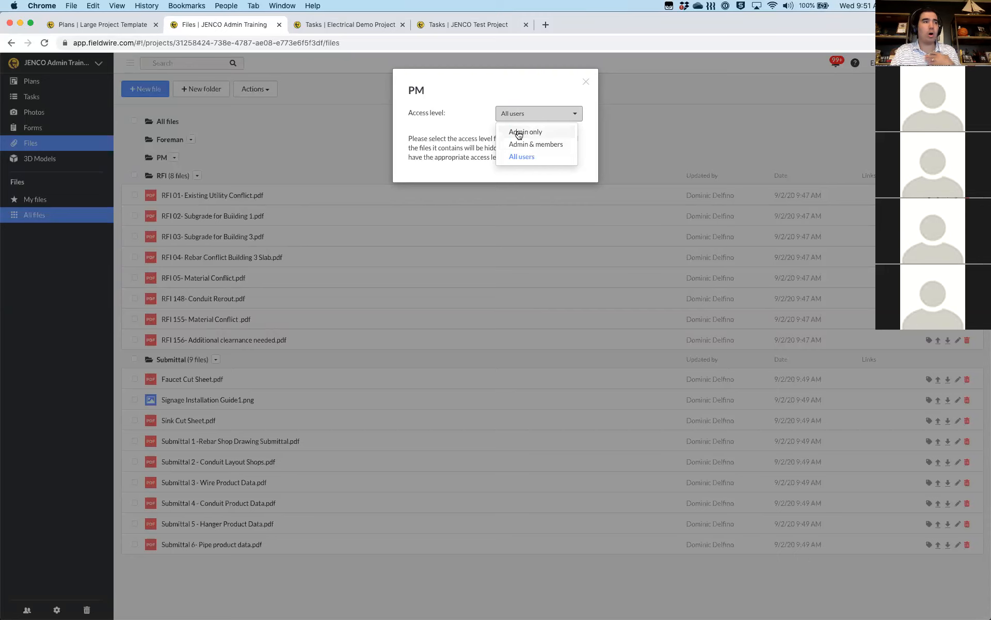
pyautogui.click(518, 133)
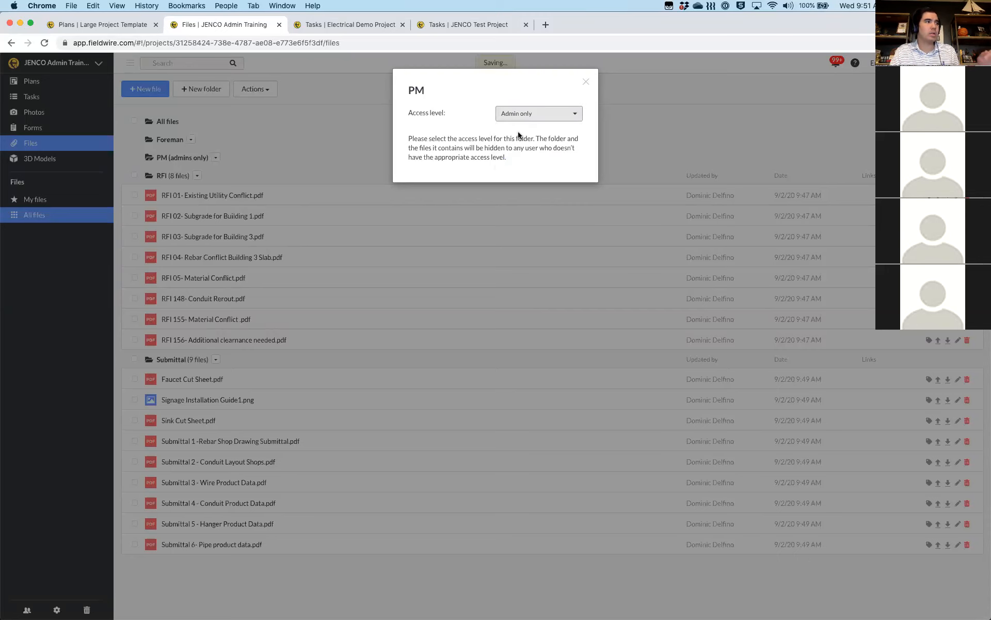
pyautogui.click(589, 85)
pyautogui.click(192, 140)
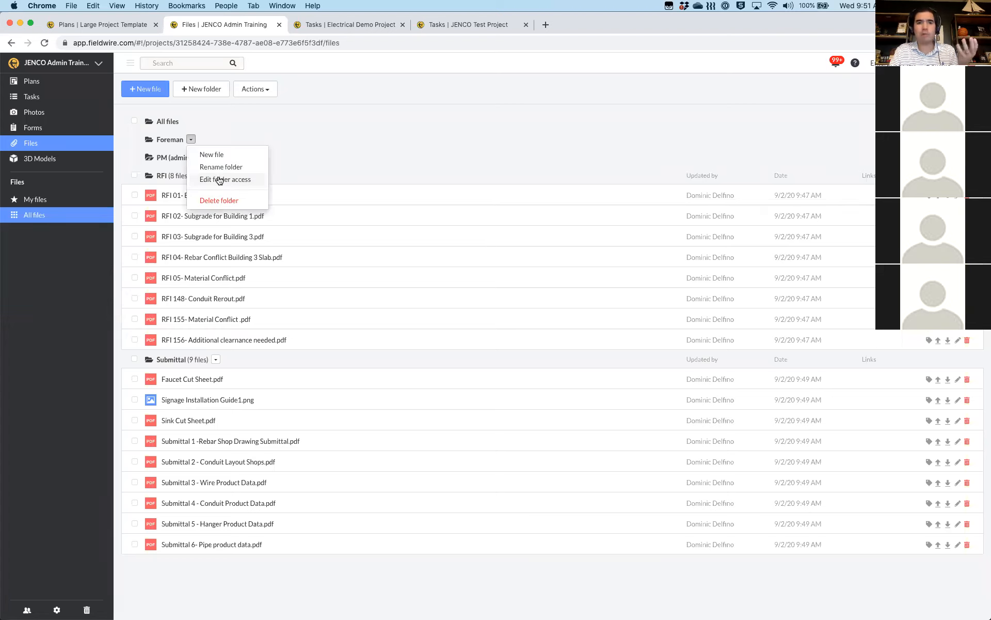
# Set the Foreman folder's access level to Admin & members
pyautogui.click(219, 179)
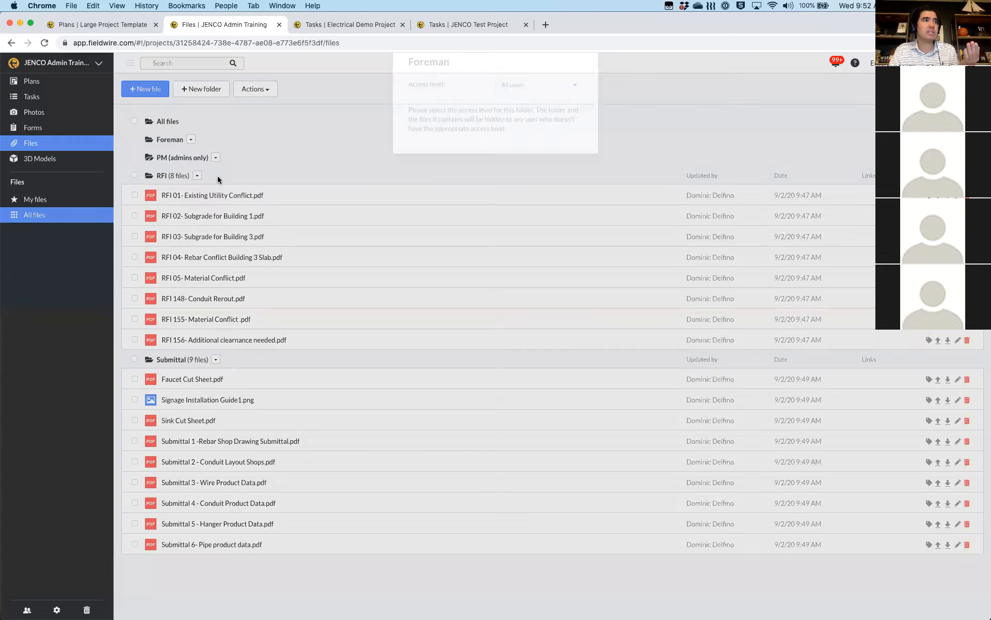
pyautogui.click(521, 113)
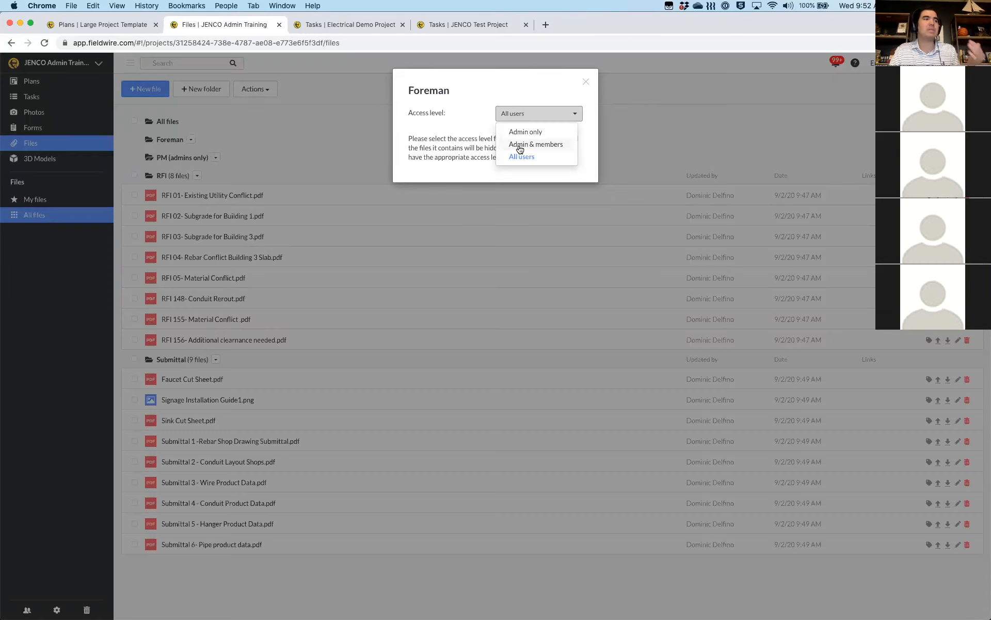
pyautogui.click(536, 144)
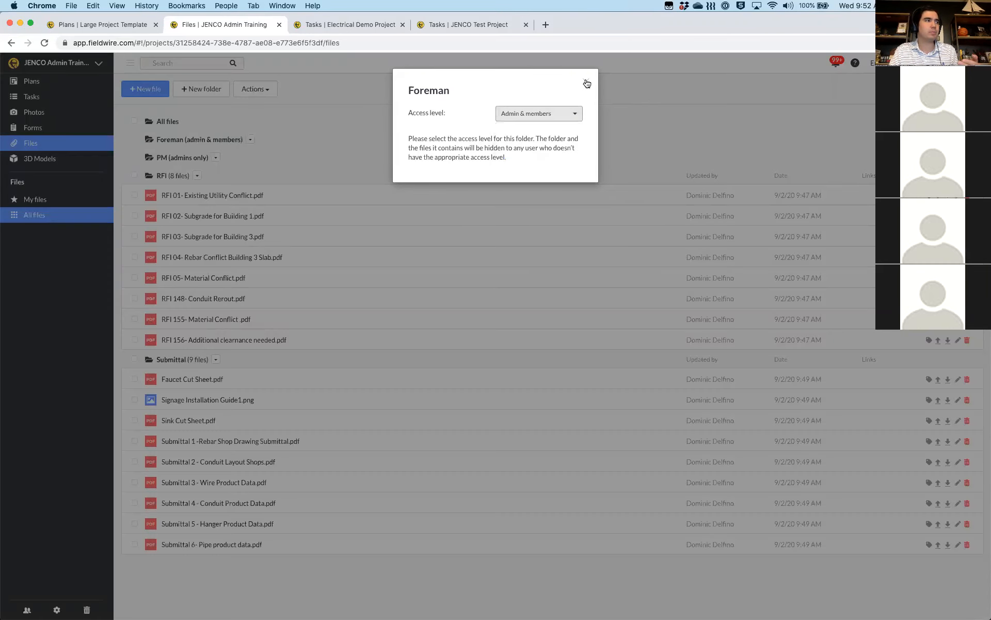
pyautogui.click(197, 164)
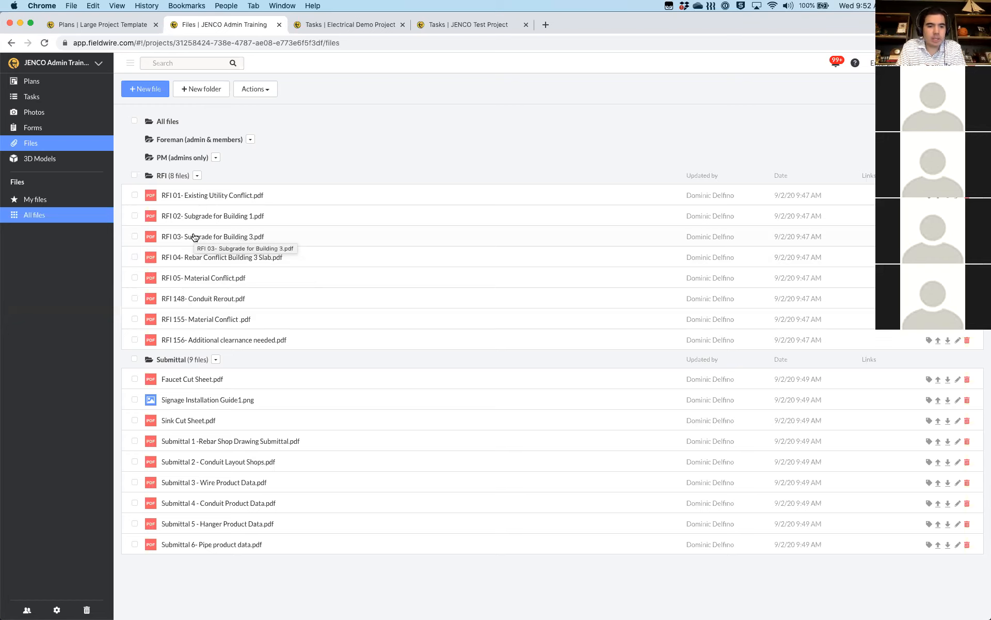
pyautogui.click(53, 86)
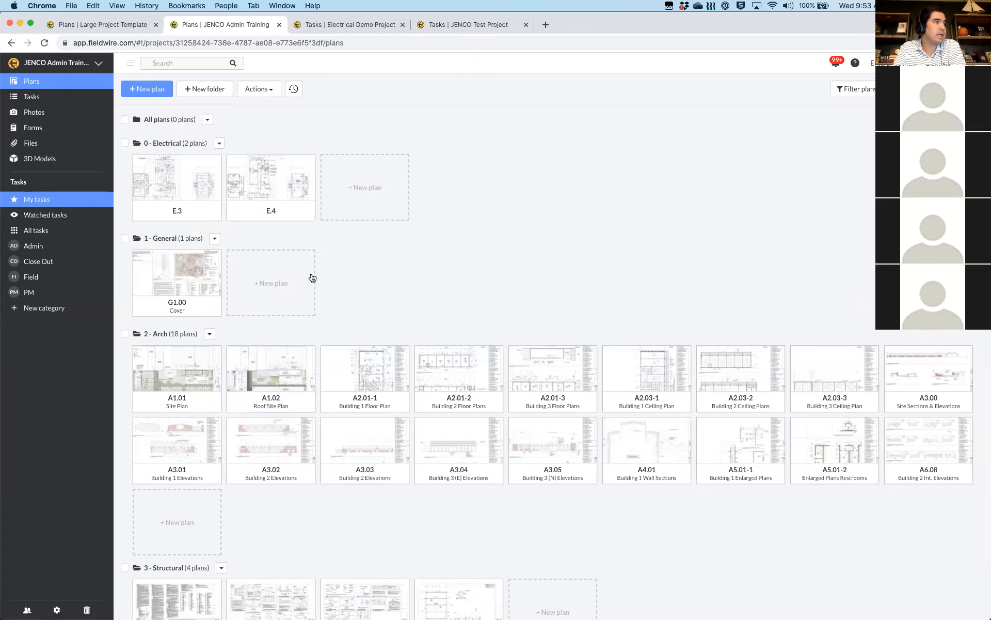
# Open the A2.01-1 Building 1 Floor Plan sheet from the 2 - Arch folder
pyautogui.scroll(-1, 312, 278)
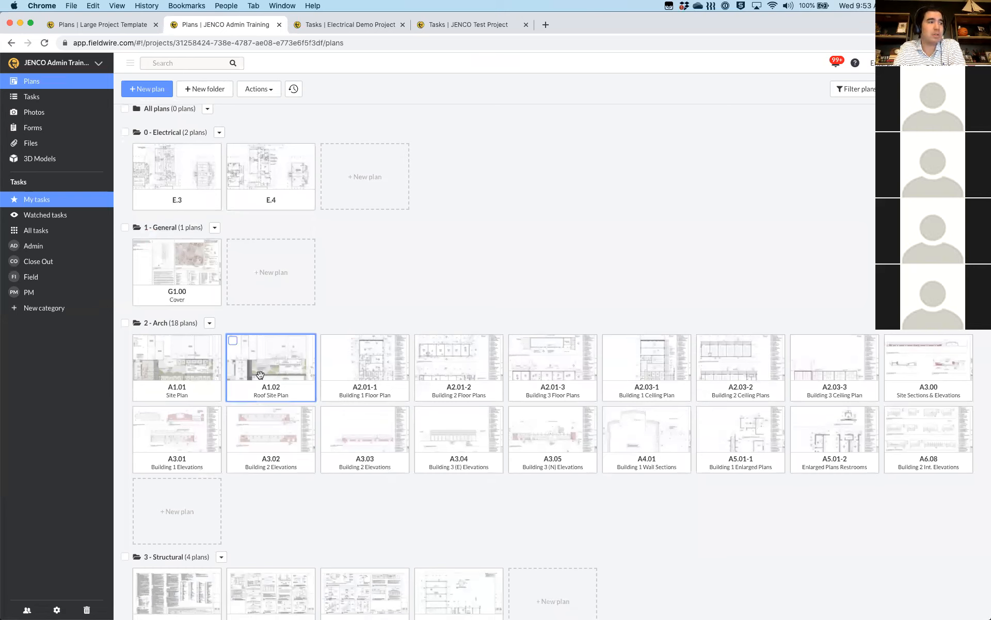
pyautogui.click(359, 368)
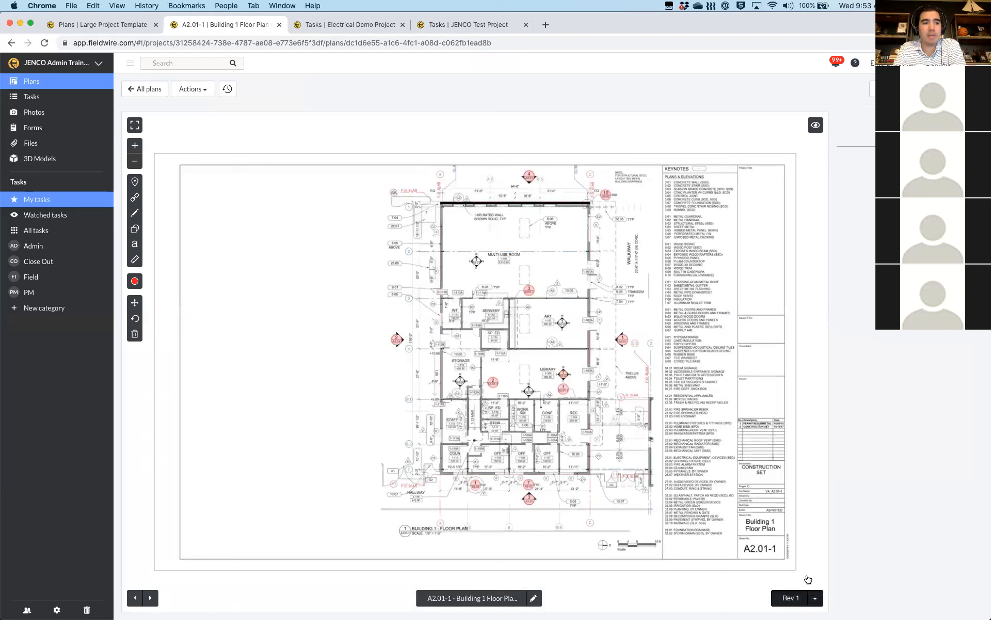
# Zoom into the left 2/A3.01 callout and show its link preview to sheet A3.01
pyautogui.click(815, 600)
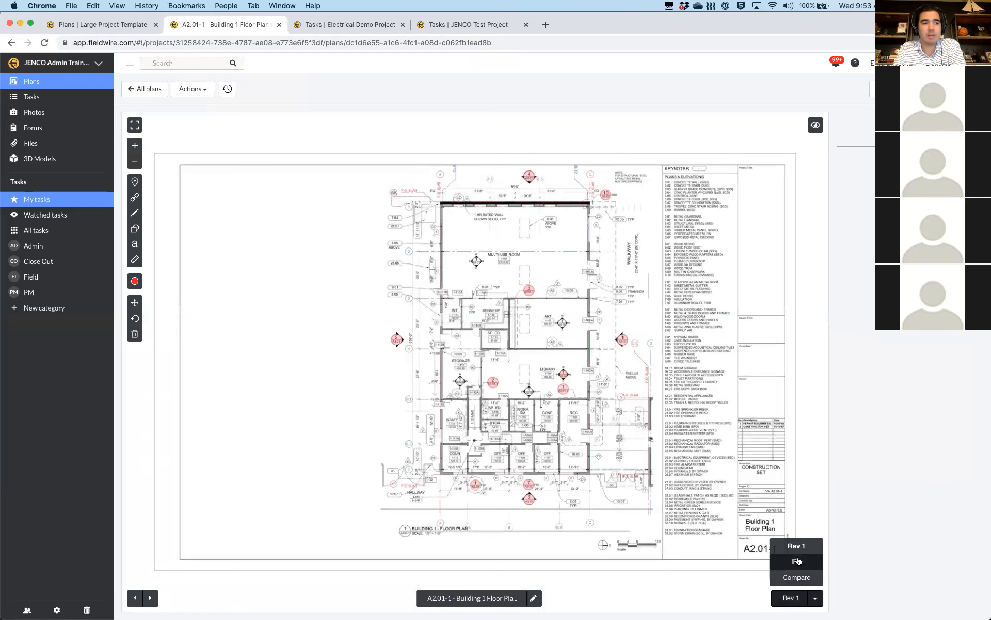
pyautogui.click(691, 453)
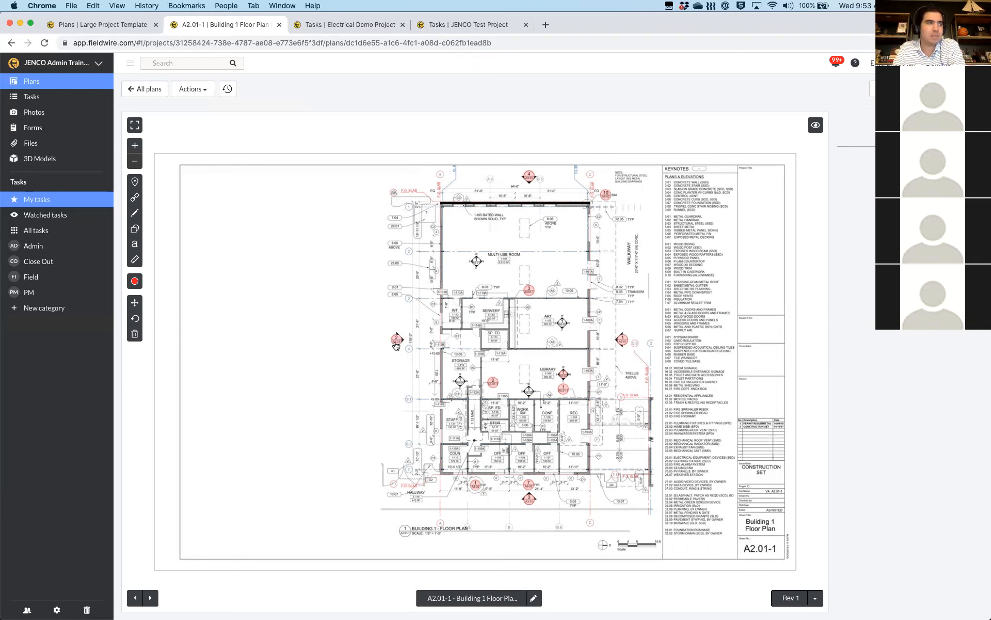
pyautogui.scroll(3, 396, 345)
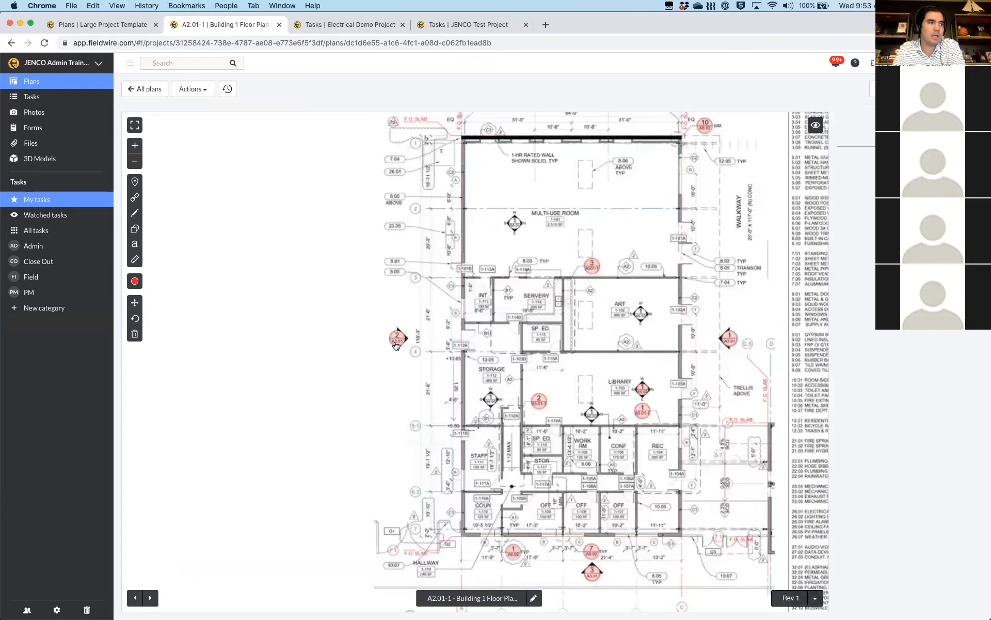
pyautogui.scroll(2, 396, 345)
pyautogui.scroll(-5, 396, 345)
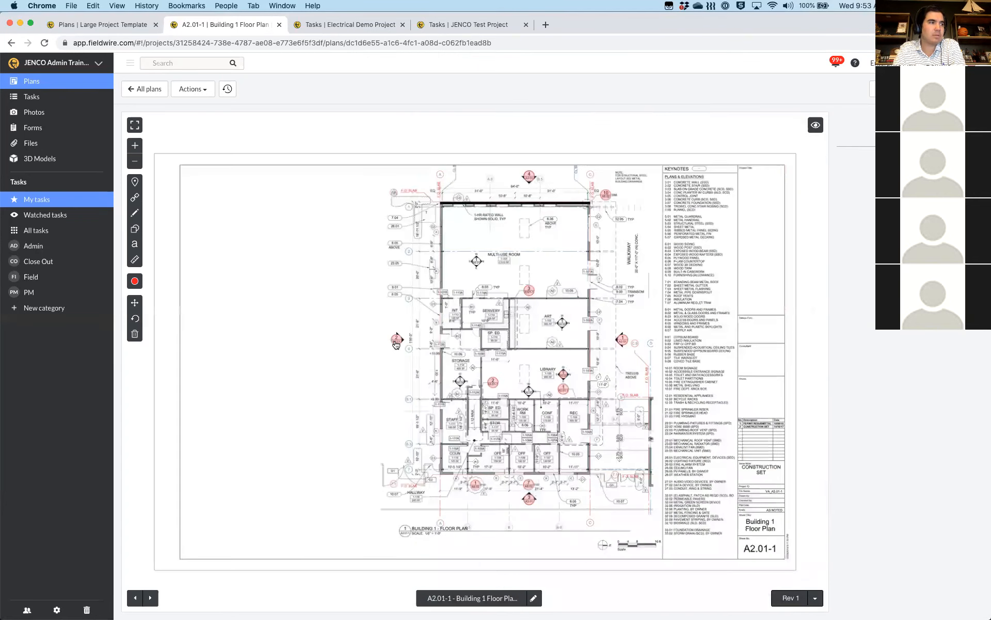
pyautogui.scroll(5, 396, 345)
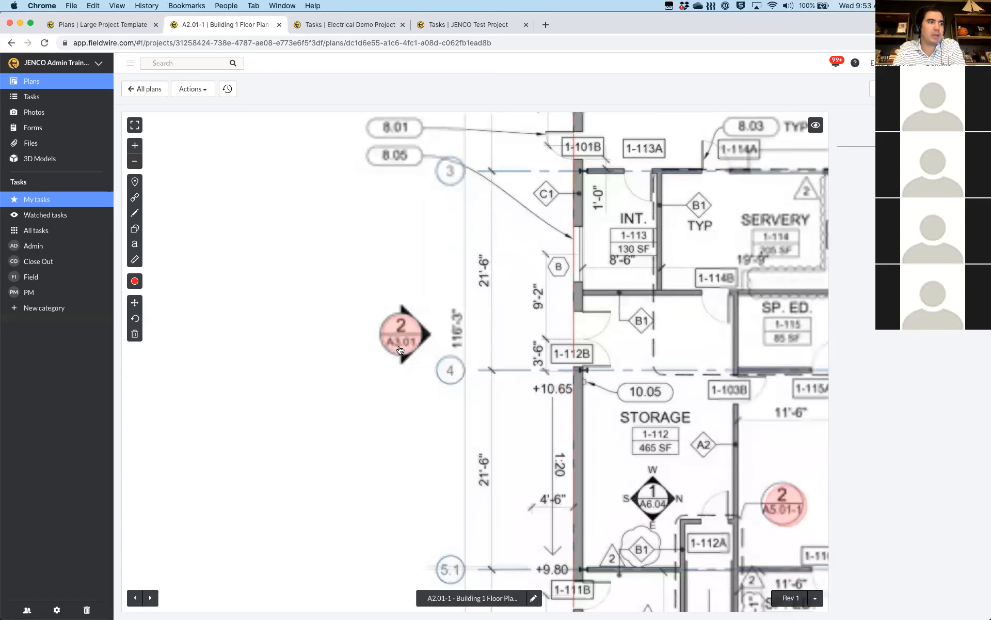
pyautogui.scroll(1, 400, 349)
pyautogui.scroll(2, 423, 365)
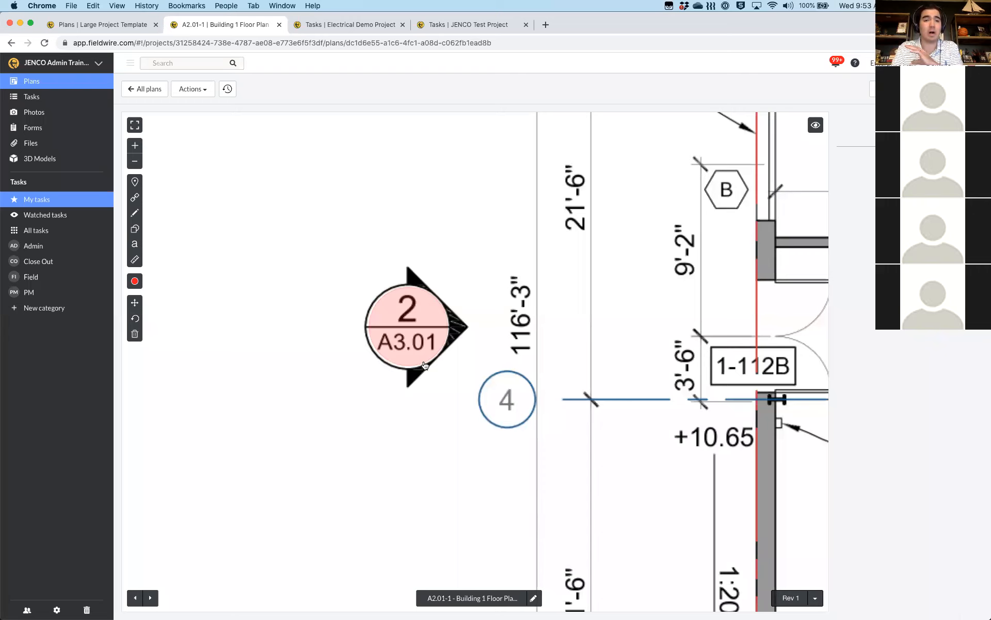
pyautogui.click(393, 352)
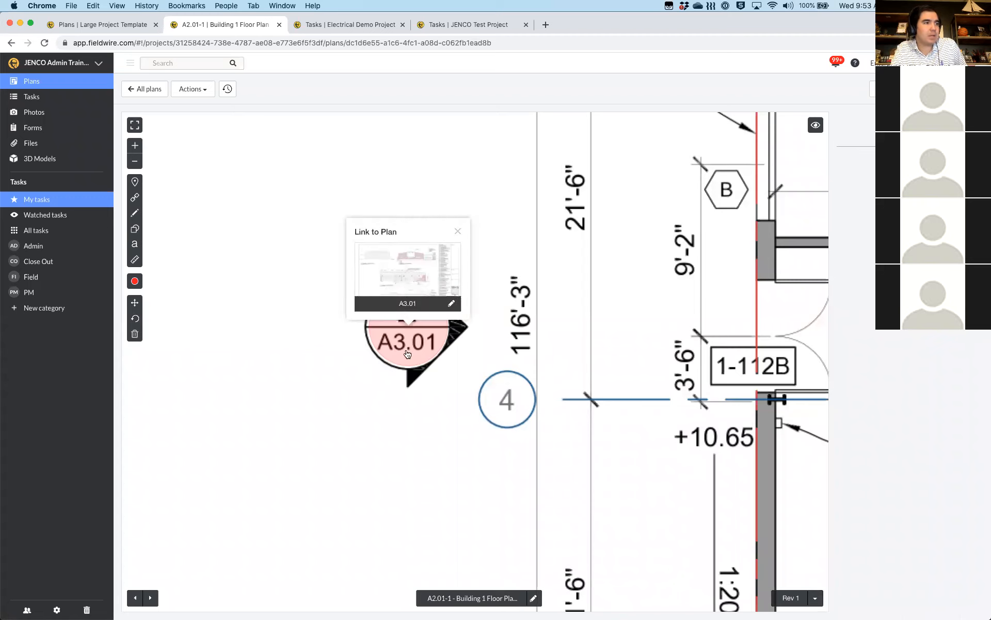
# Jump to the linked A3.01 Building 1 Elevations sheet, then go back to A2.01-1
pyautogui.click(401, 263)
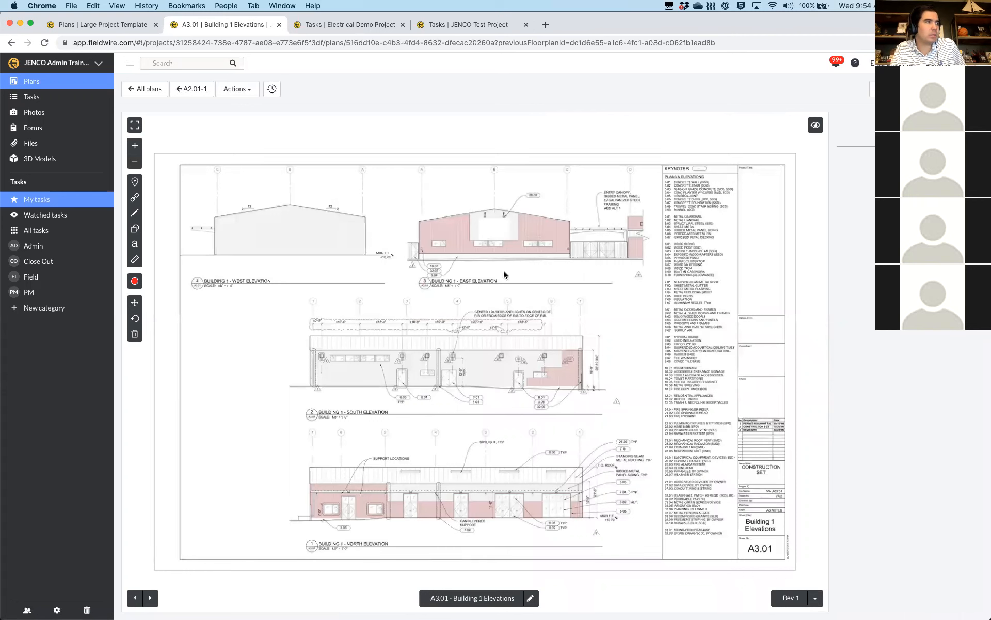
pyautogui.click(192, 93)
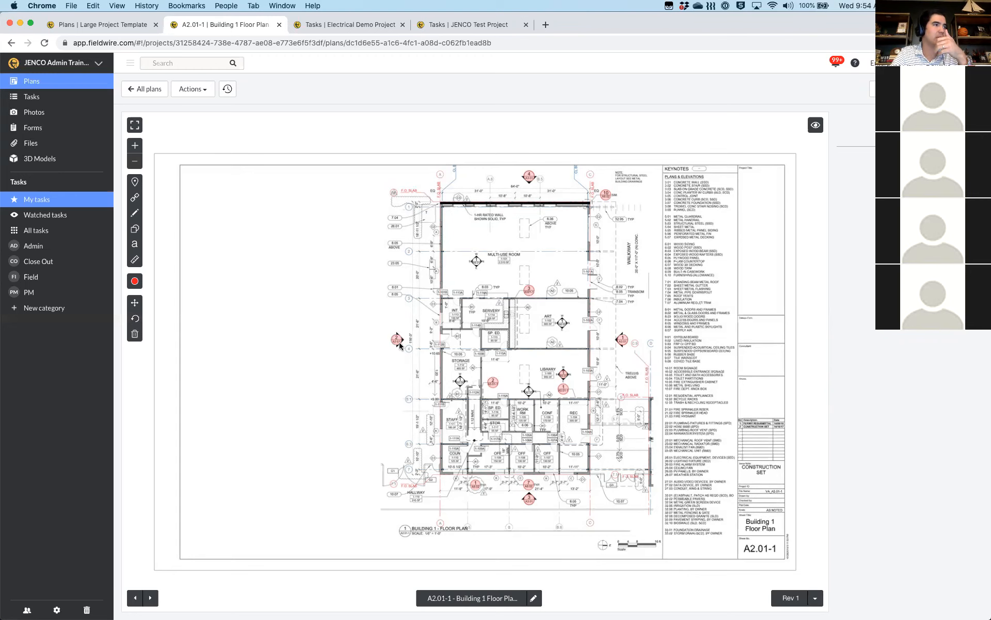
pyautogui.scroll(2, 391, 357)
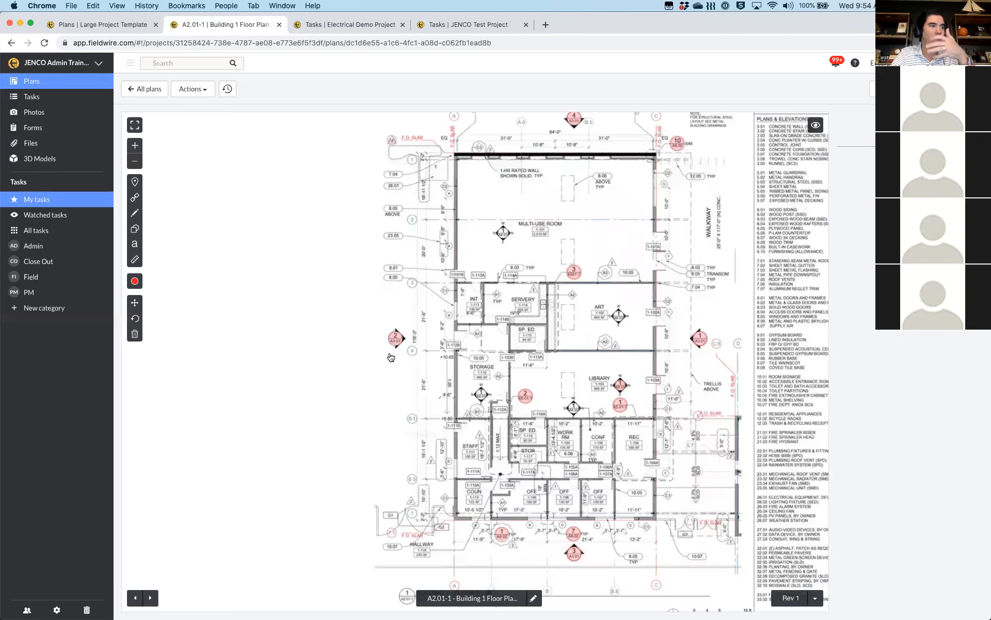
pyautogui.scroll(5, 391, 356)
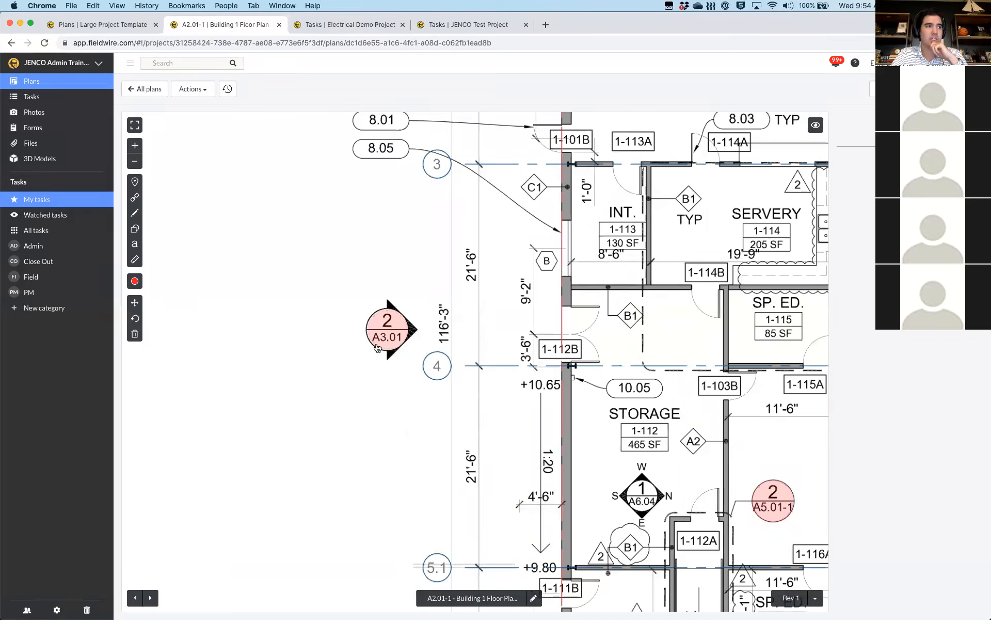
pyautogui.click(471, 599)
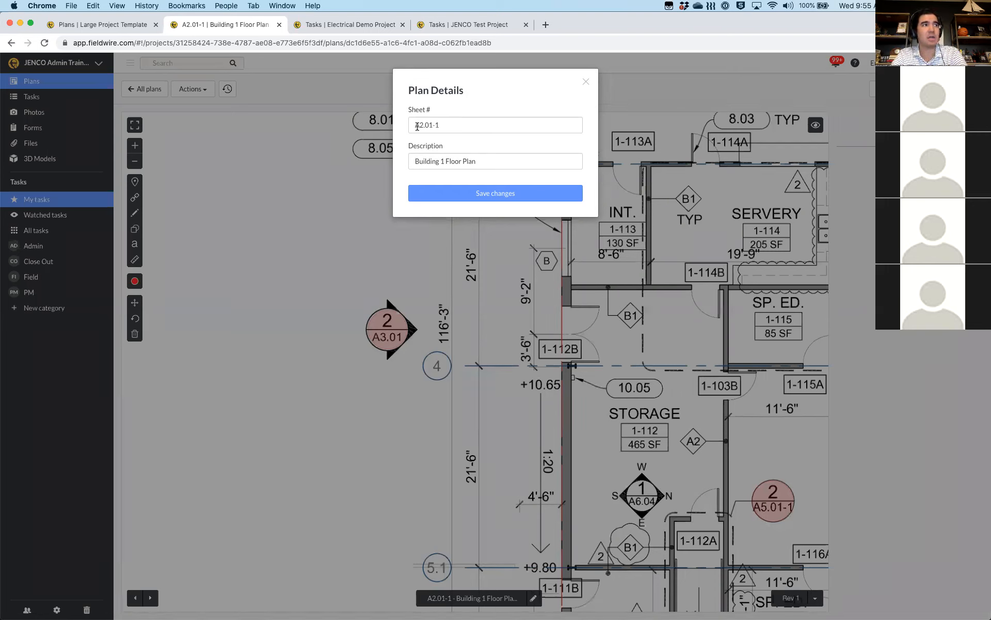
pyautogui.click(585, 83)
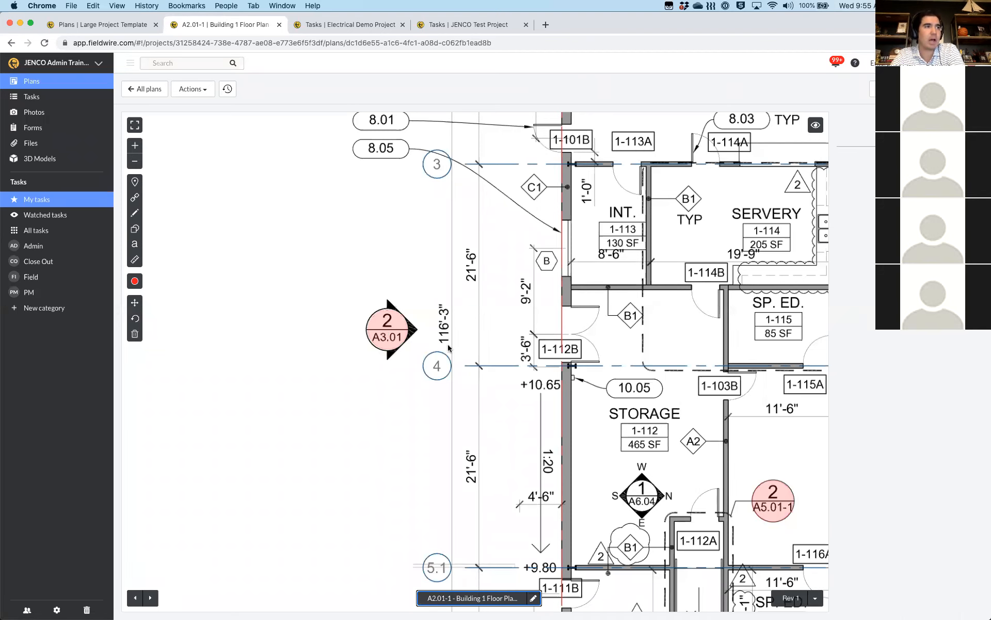
pyautogui.moveTo(644, 364); pyautogui.dragTo(545, 282)
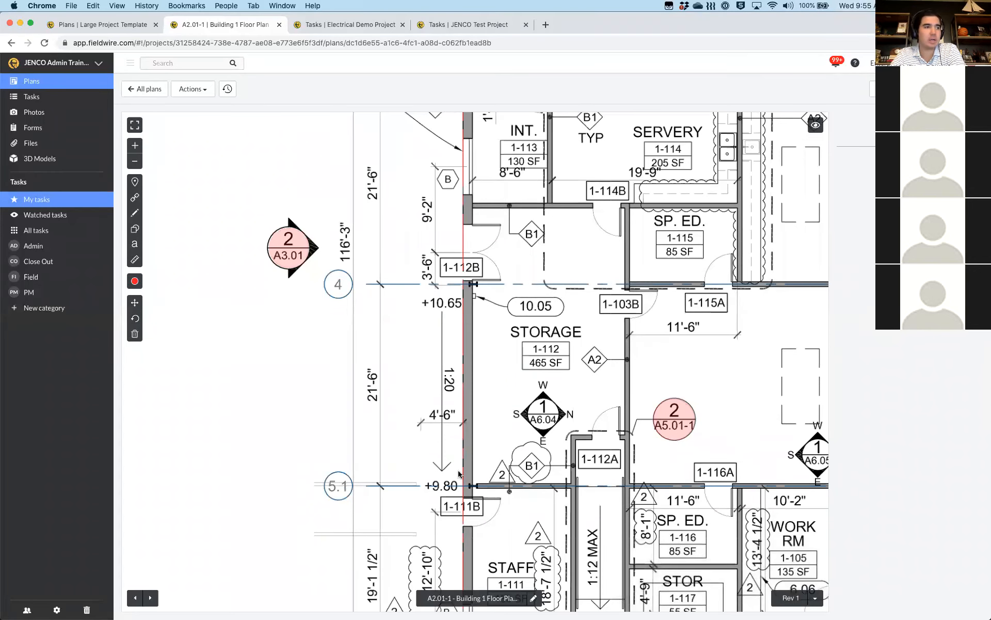
pyautogui.moveTo(810, 454); pyautogui.dragTo(807, 454)
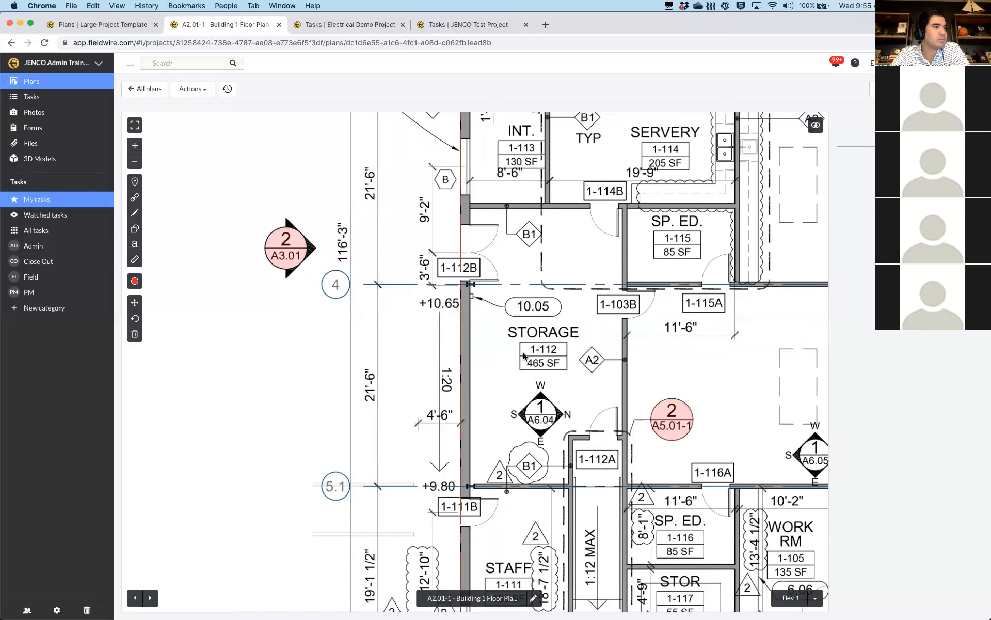
pyautogui.scroll(-5, 524, 355)
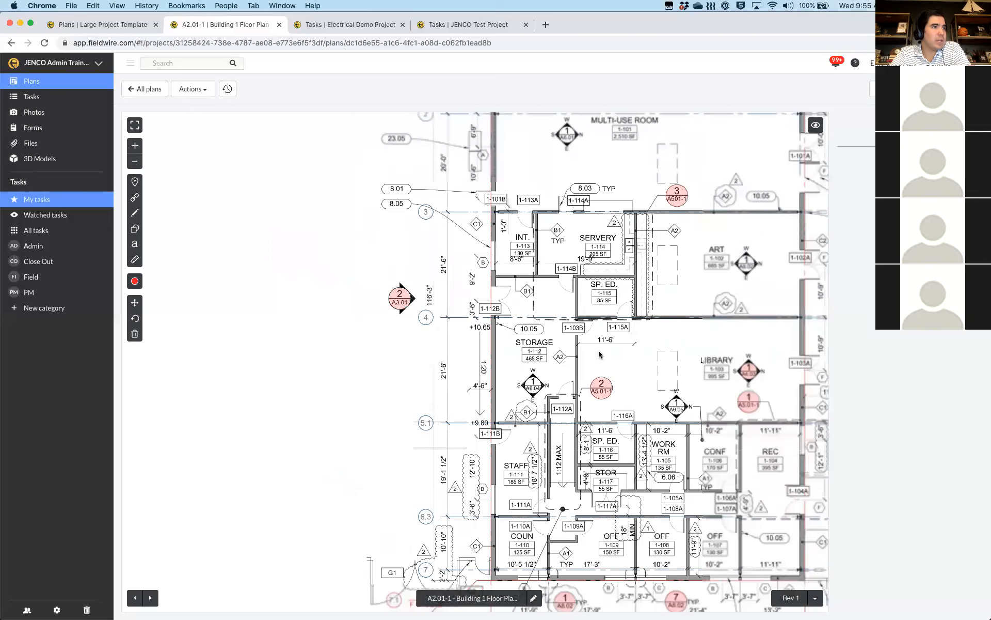
pyautogui.scroll(-2, 517, 377)
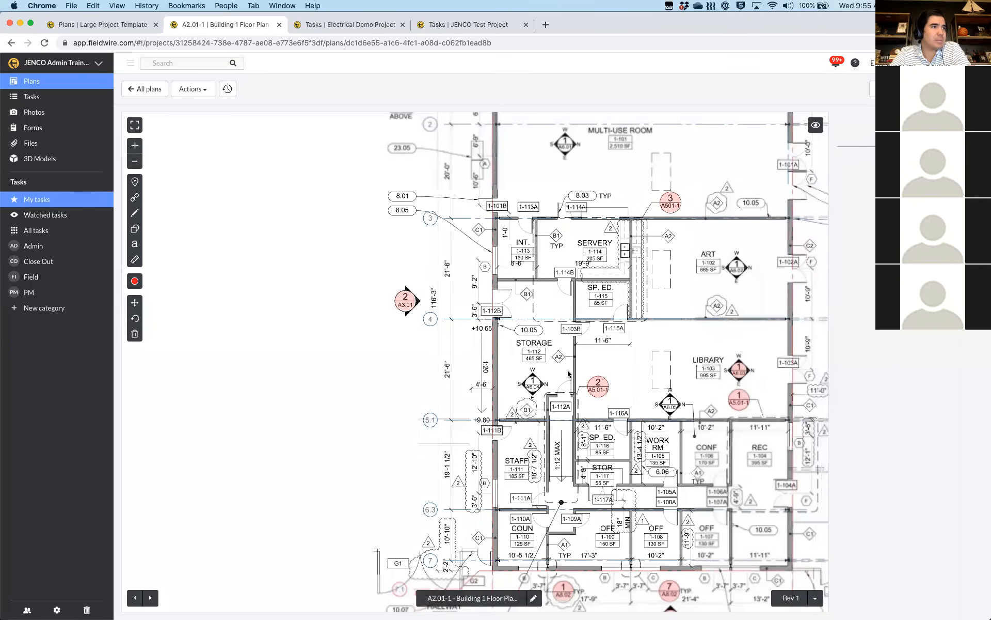
pyautogui.moveTo(589, 399); pyautogui.dragTo(580, 400)
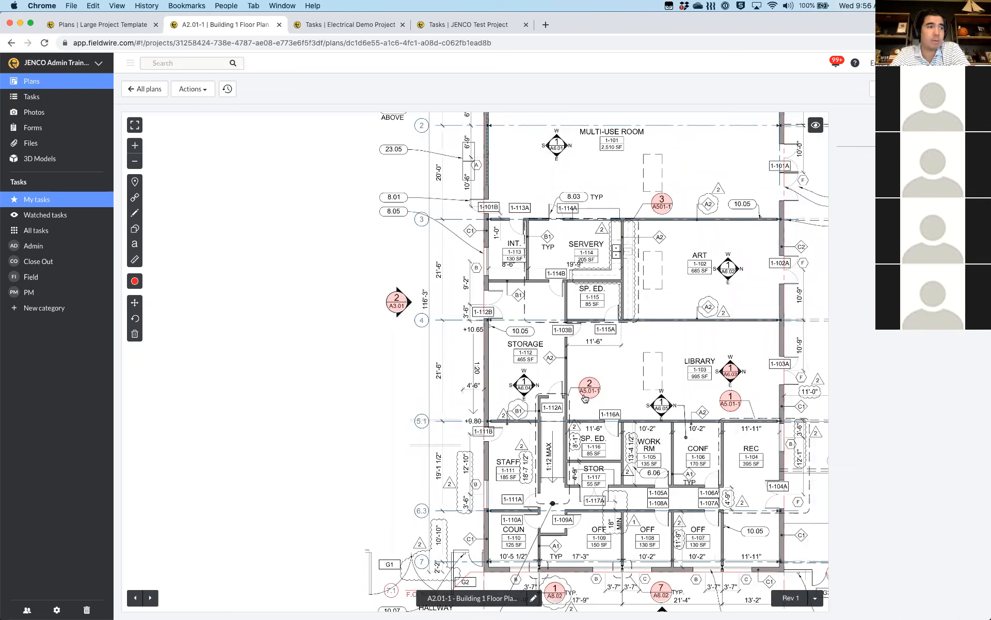
pyautogui.hscroll(2, 615, 380)
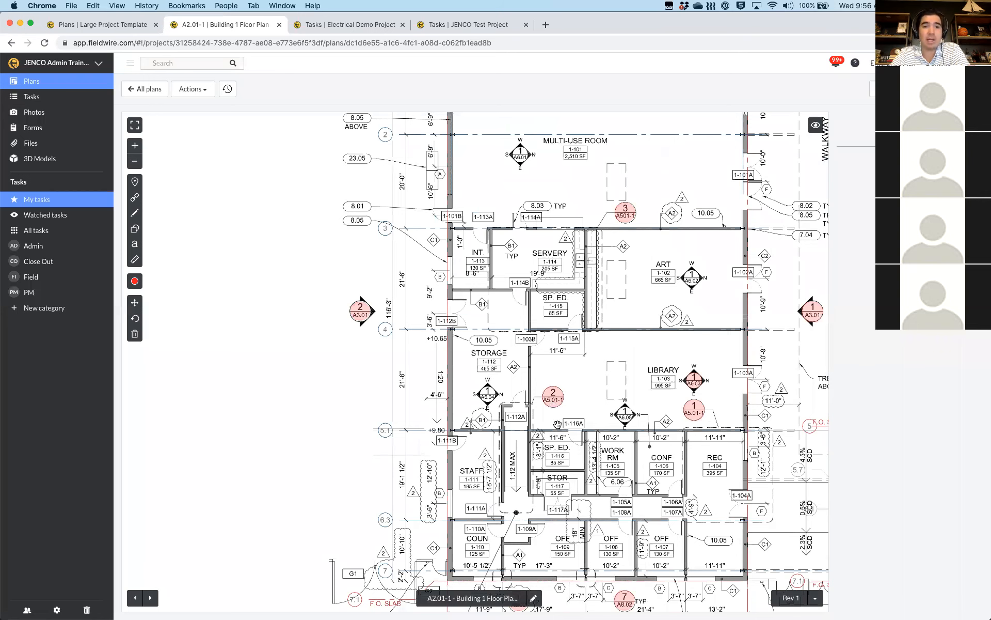
pyautogui.hscroll(5, 558, 425)
pyautogui.scroll(2, 557, 425)
pyautogui.hscroll(2, 527, 428)
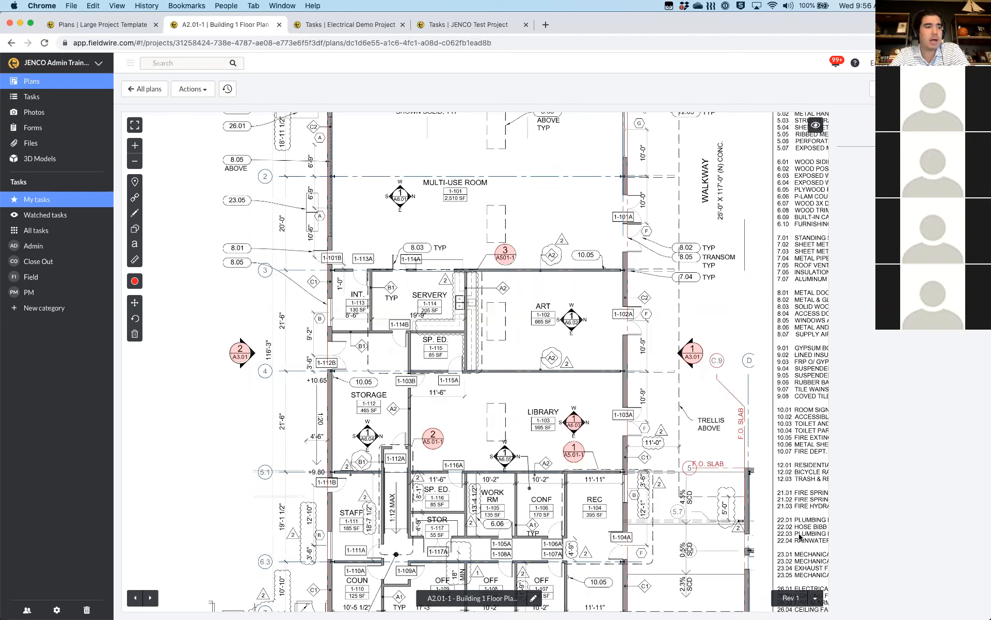
# View A2.01-1 at IFC, switch back to Rev 1, then start Compare Versions
pyautogui.click(816, 598)
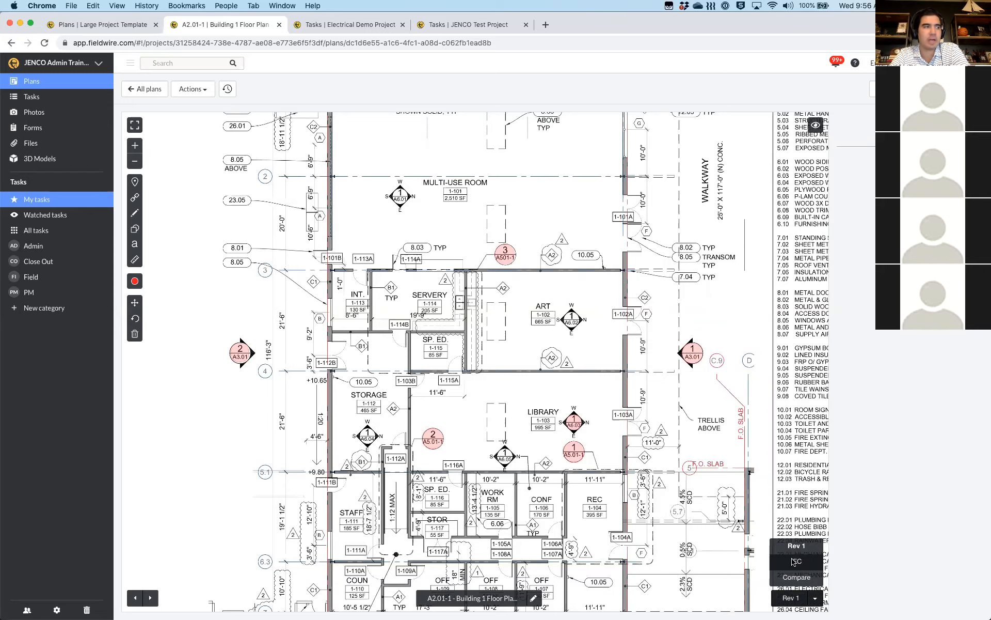
pyautogui.click(796, 562)
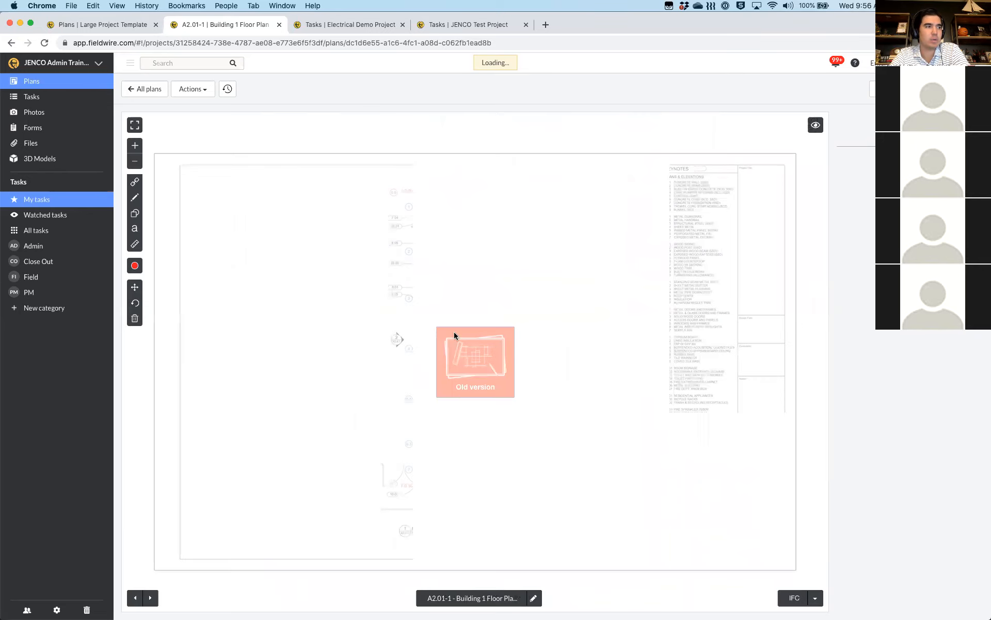
pyautogui.click(816, 599)
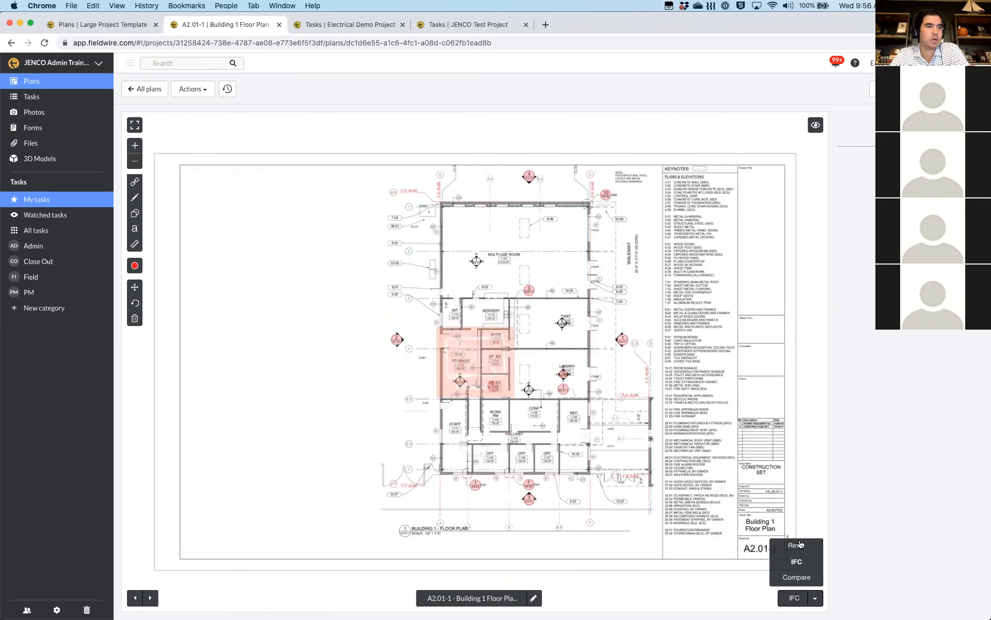
pyautogui.click(798, 545)
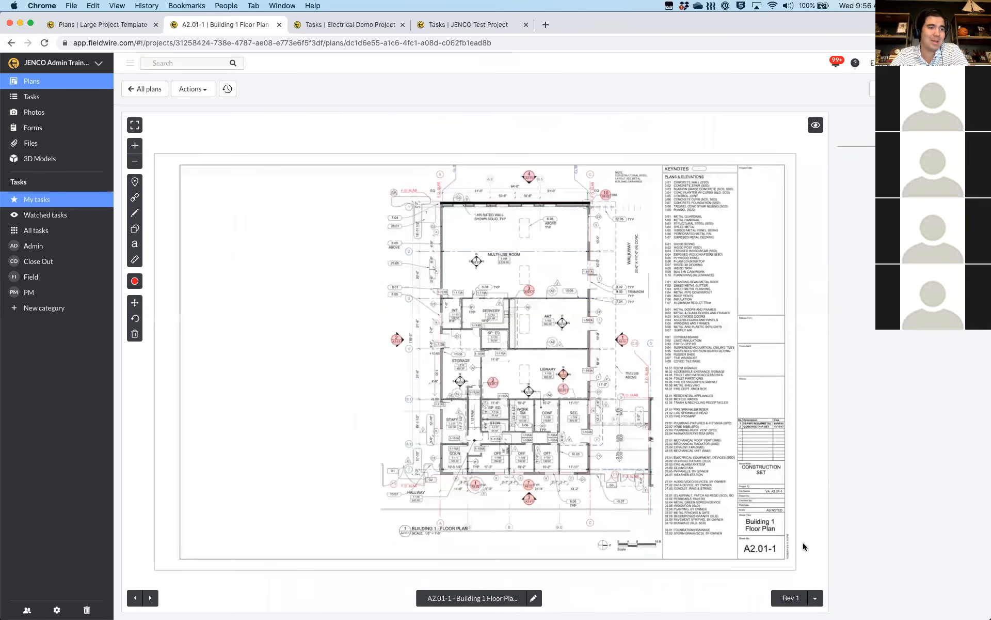
pyautogui.click(816, 598)
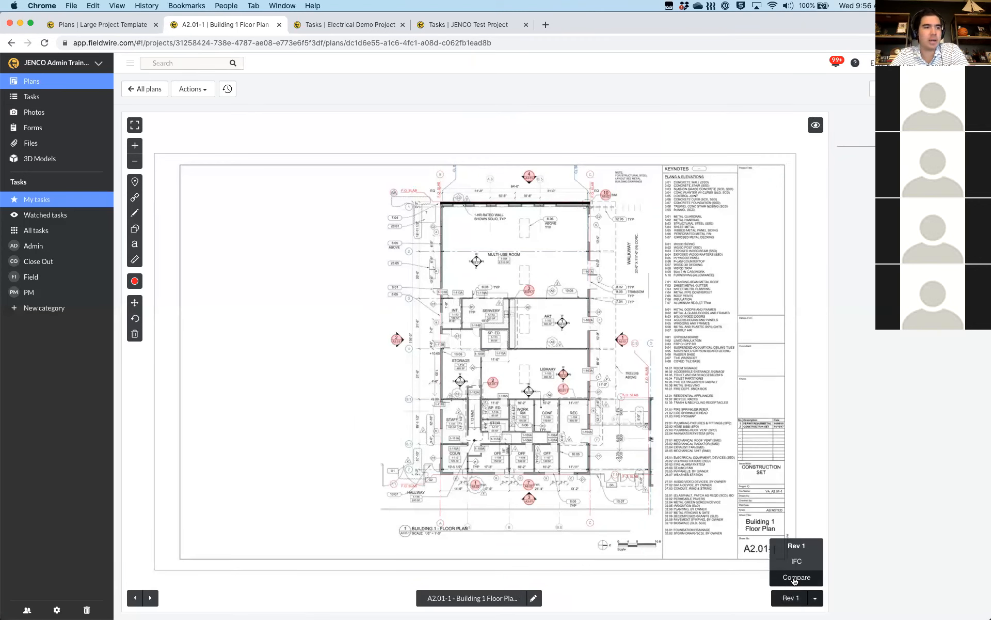
pyautogui.click(795, 578)
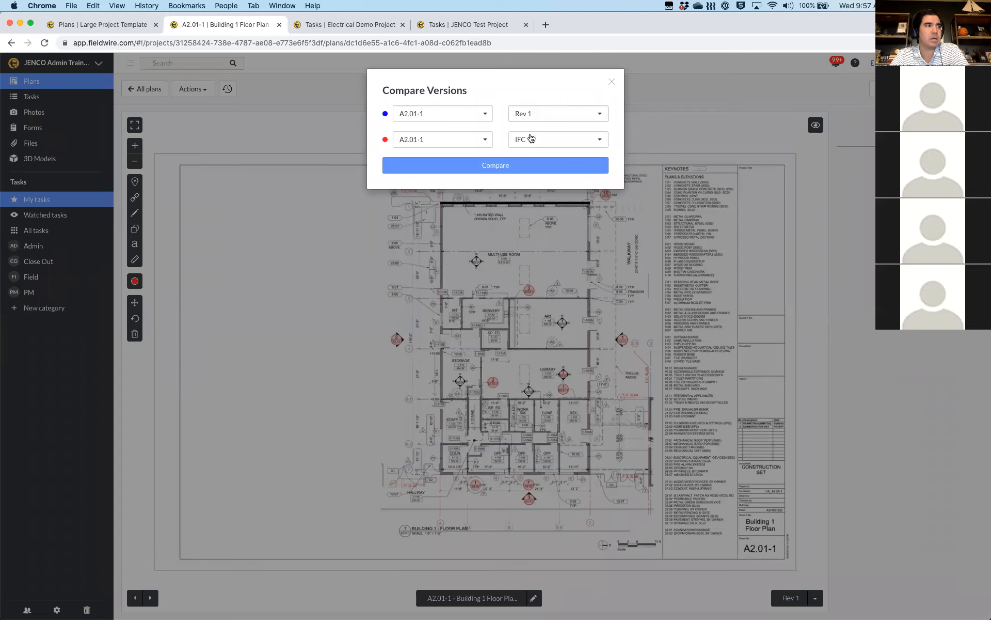
# Compare A2.01-1 against its IFC version and accept the sheet alignment
pyautogui.click(490, 163)
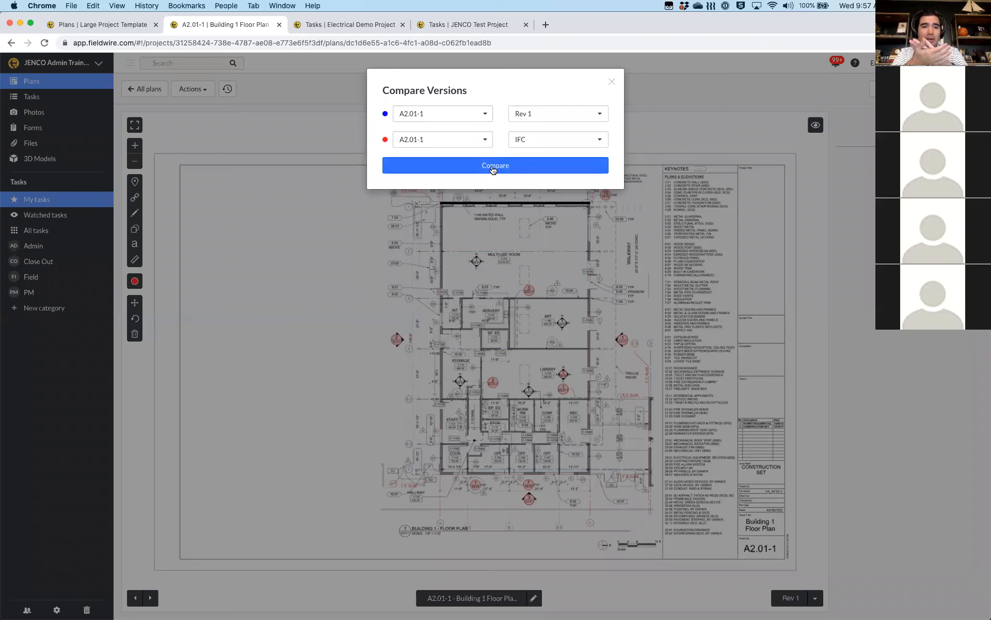
pyautogui.click(485, 140)
pyautogui.write('e3')
pyautogui.press('BackSpace')
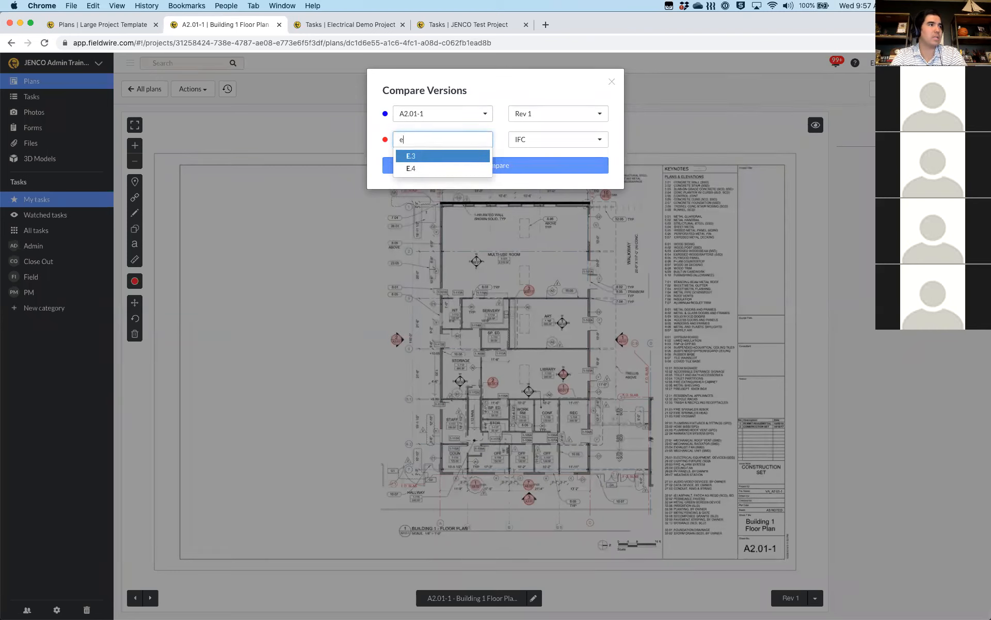
pyautogui.press('BackSpace')
pyautogui.write('A2.')
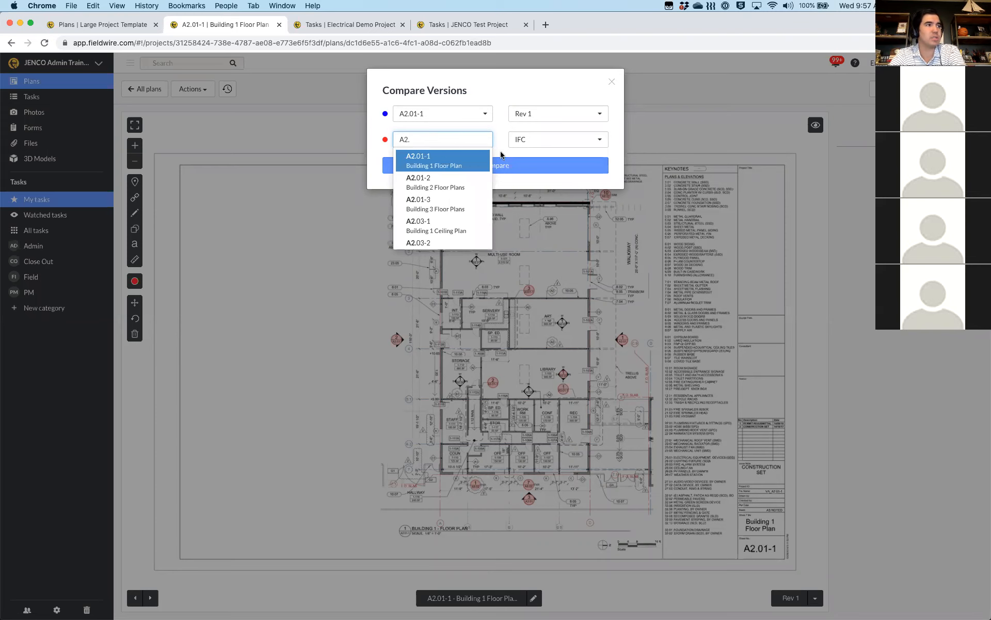
pyautogui.press('Return')
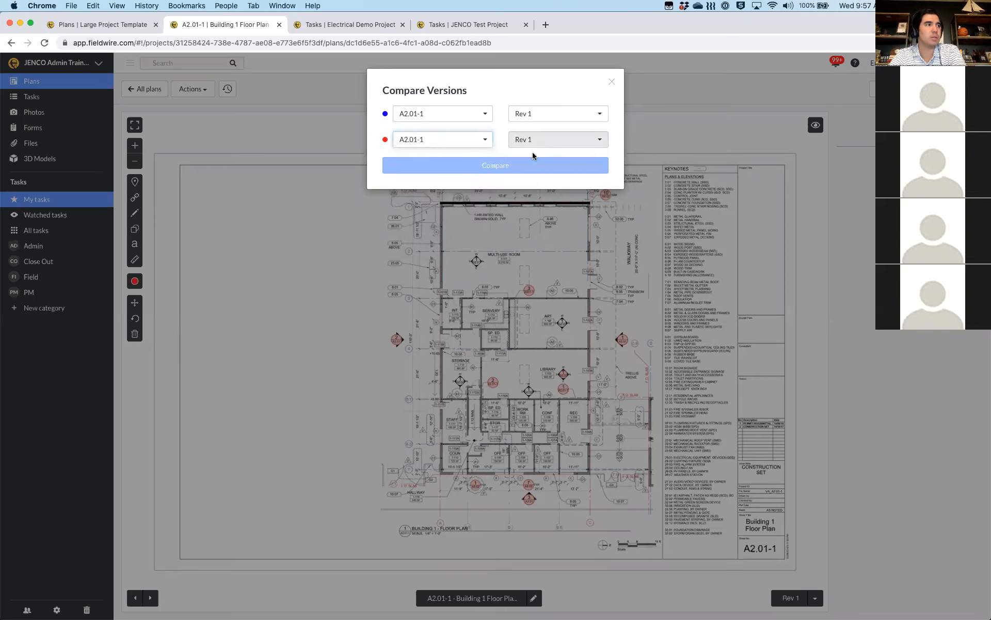
pyautogui.click(524, 172)
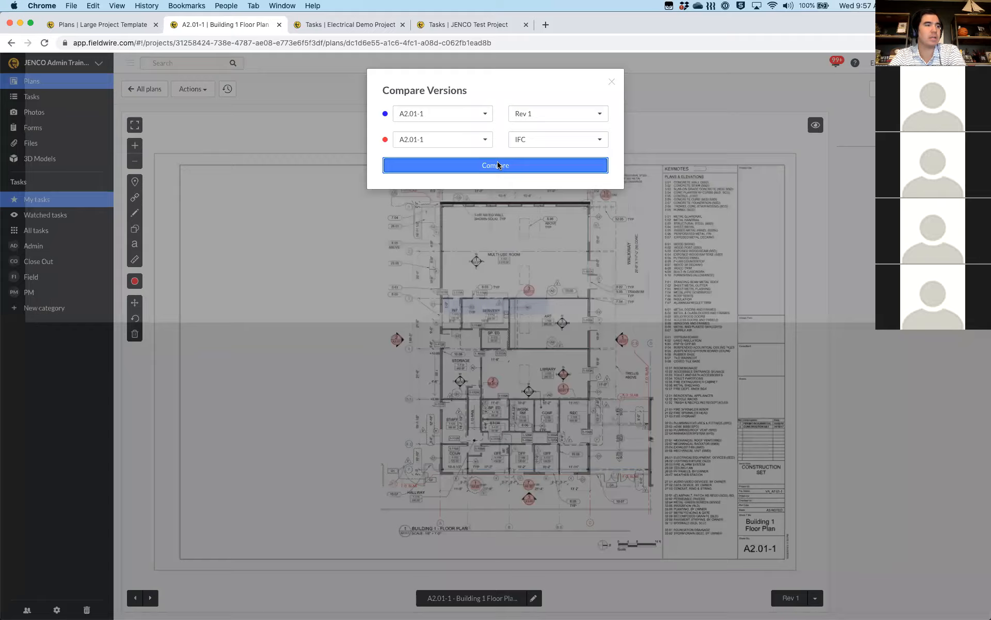
pyautogui.click(499, 165)
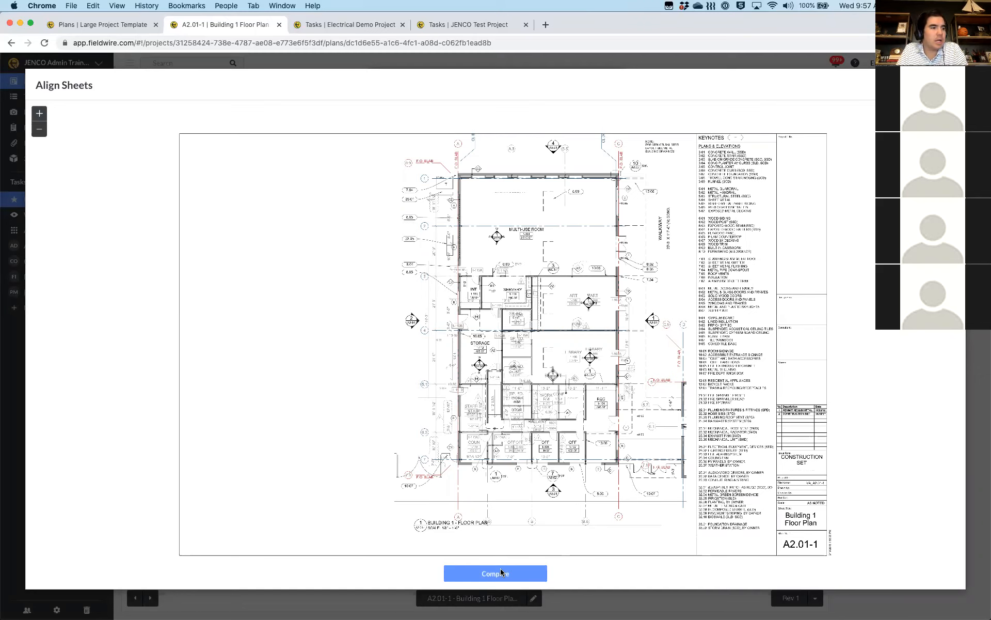
pyautogui.click(501, 570)
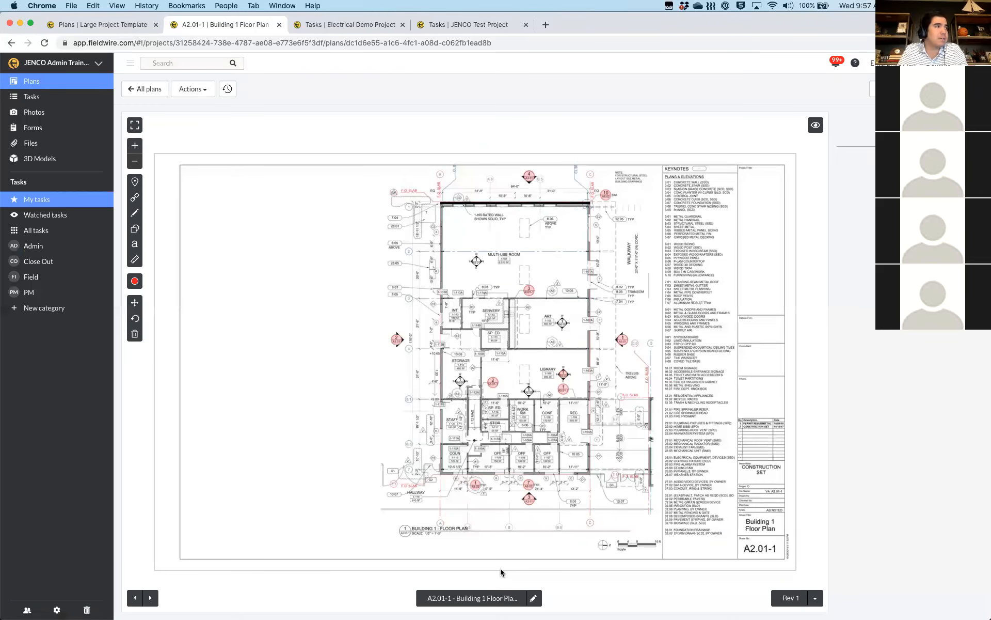
# Redo the comparison with Rev 1 as the first version against IFC
pyautogui.click(814, 599)
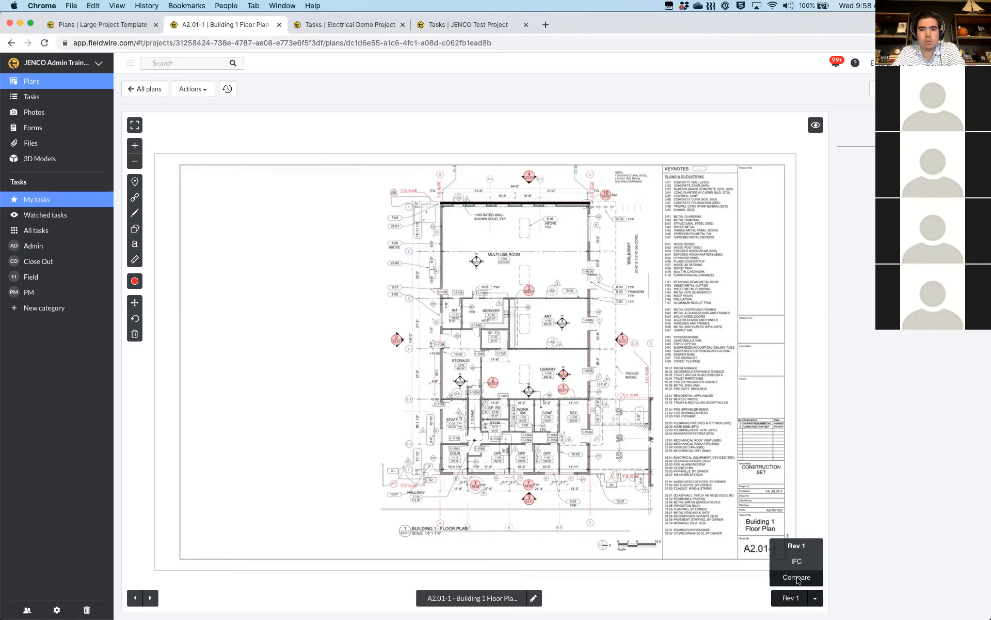
pyautogui.click(797, 577)
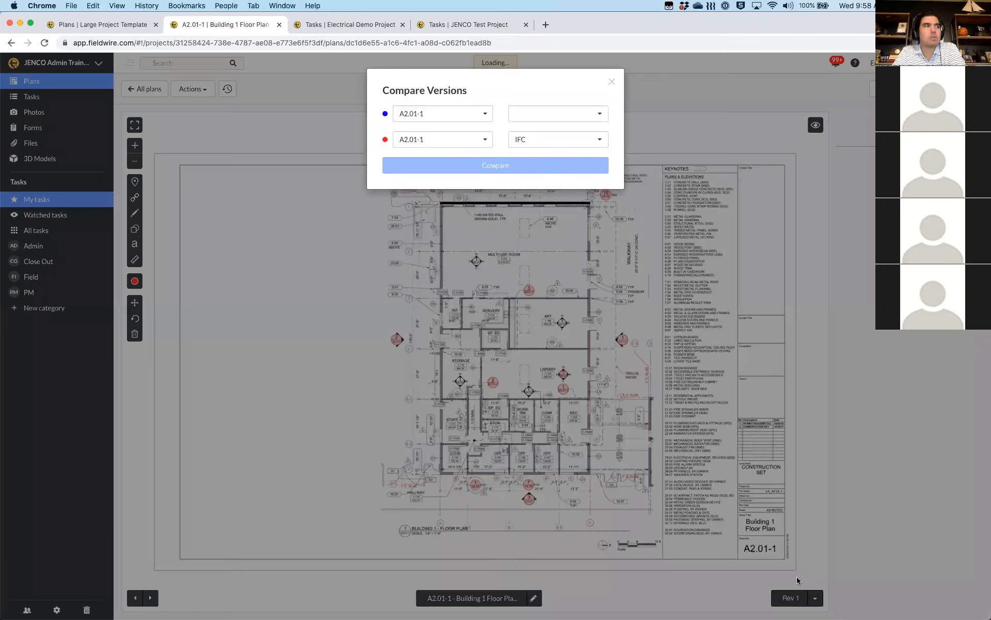
pyautogui.click(598, 115)
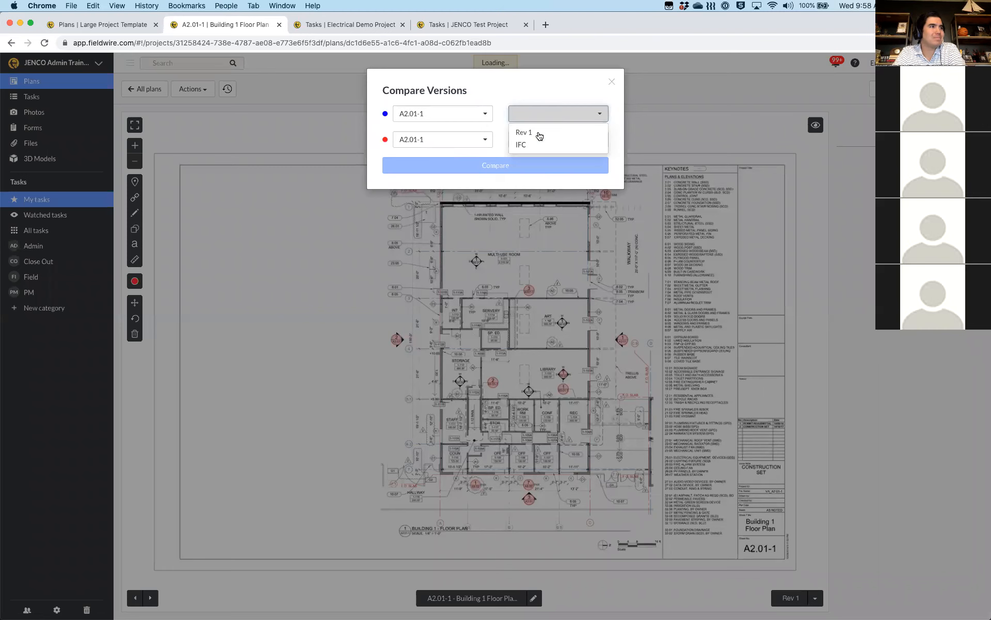
pyautogui.click(538, 134)
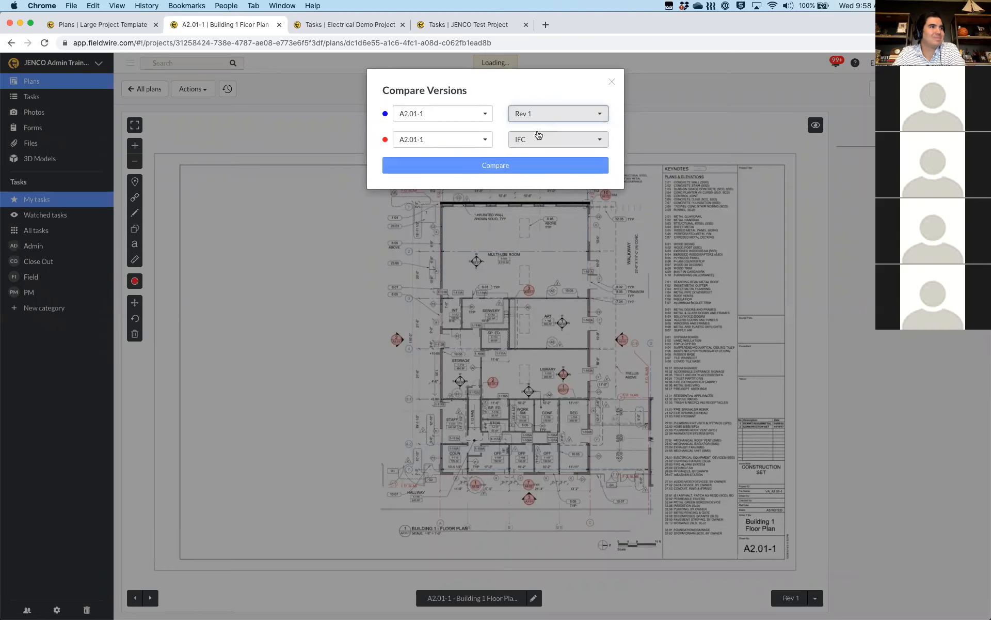
pyautogui.click(502, 167)
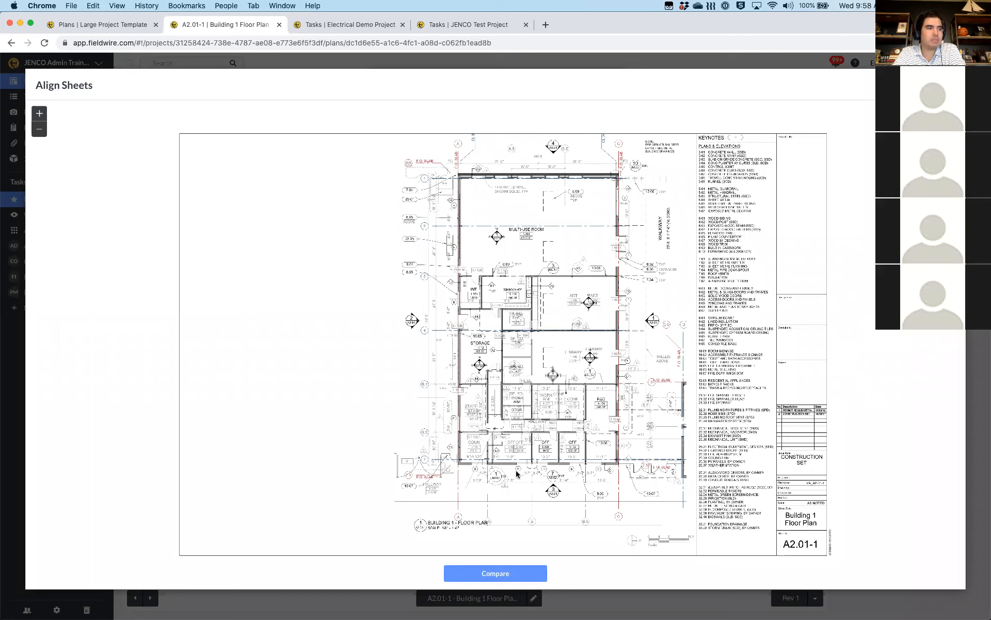
pyautogui.click(499, 576)
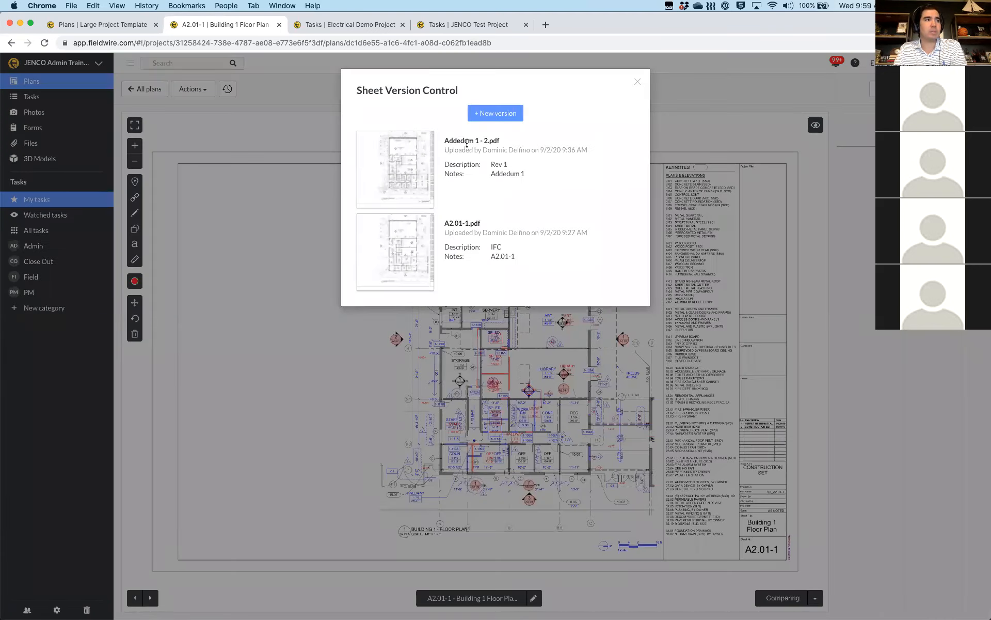
pyautogui.moveTo(445, 225)
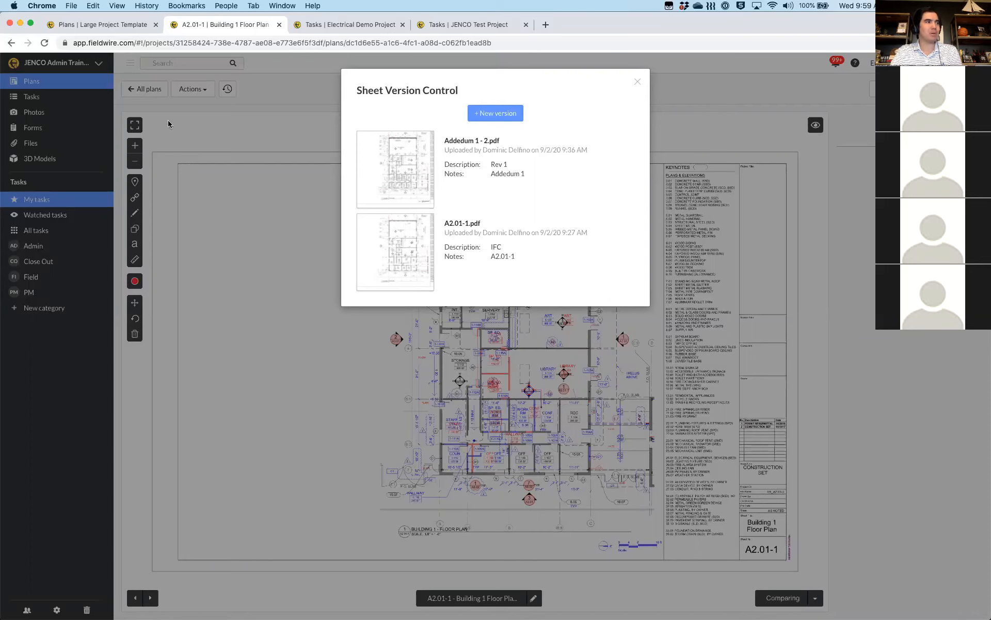
pyautogui.click(636, 83)
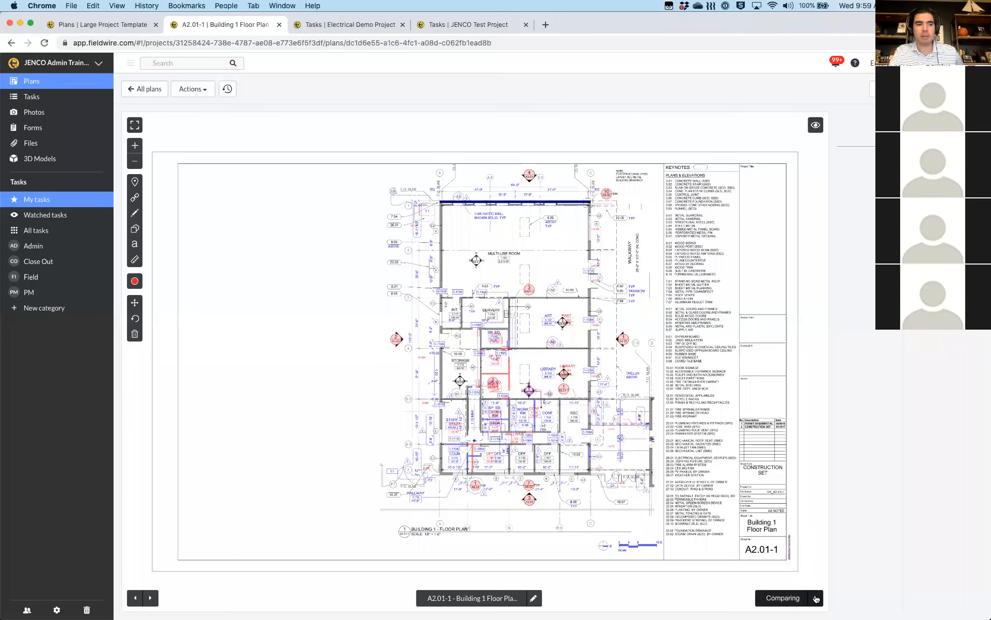
# Zoom into the Storage, Library and SP. ED. rooms on the Rev 1 vs IFC overlay
pyautogui.click(816, 598)
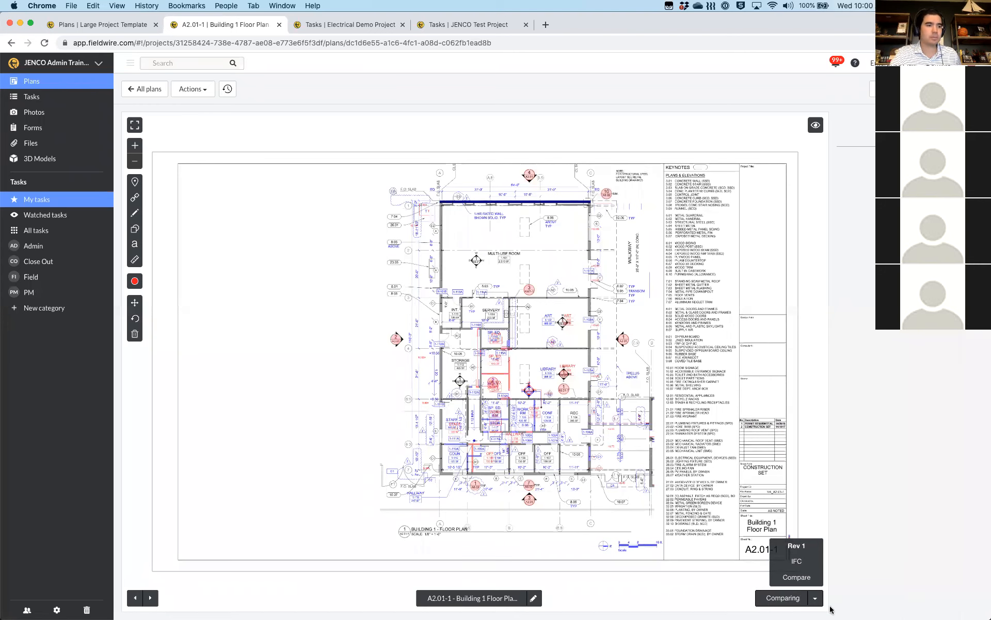
pyautogui.click(816, 599)
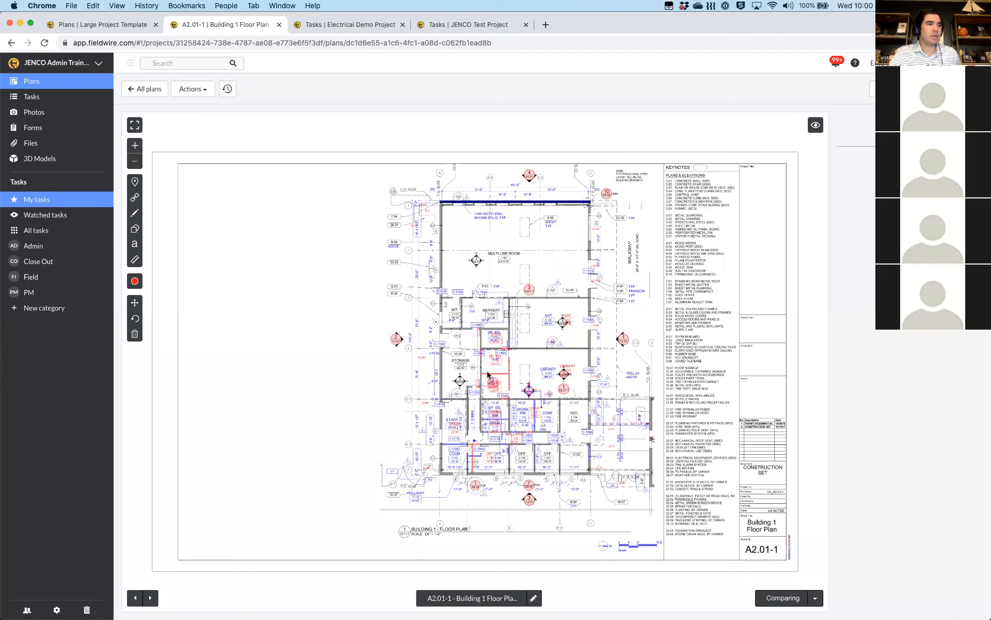
pyautogui.scroll(2, 488, 374)
pyautogui.scroll(2, 488, 374)
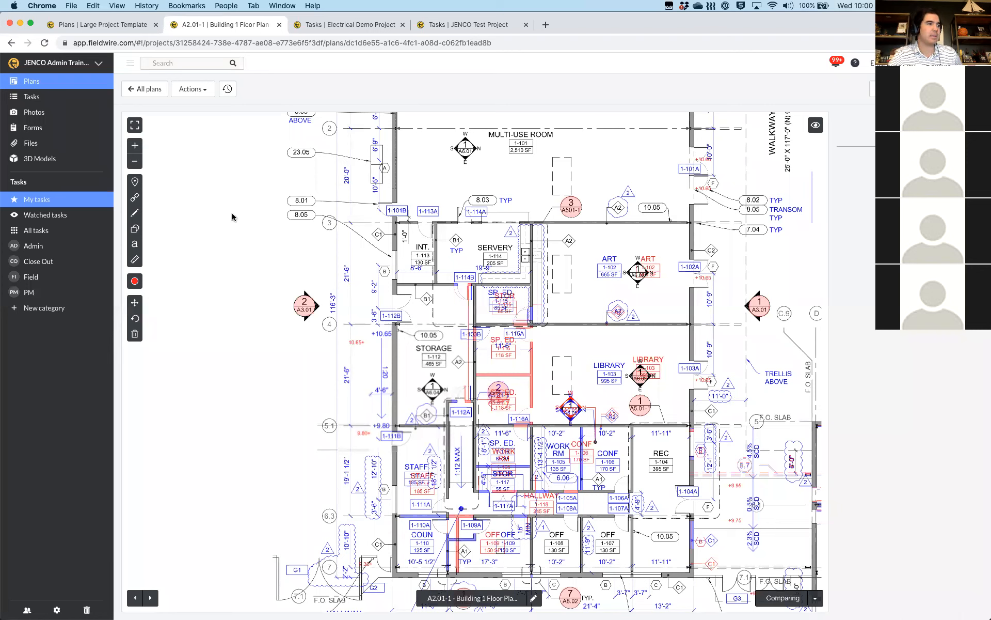
# Draw a red highlighter stroke from SP. ED. down toward 1-116A between Storage and Library
pyautogui.click(135, 212)
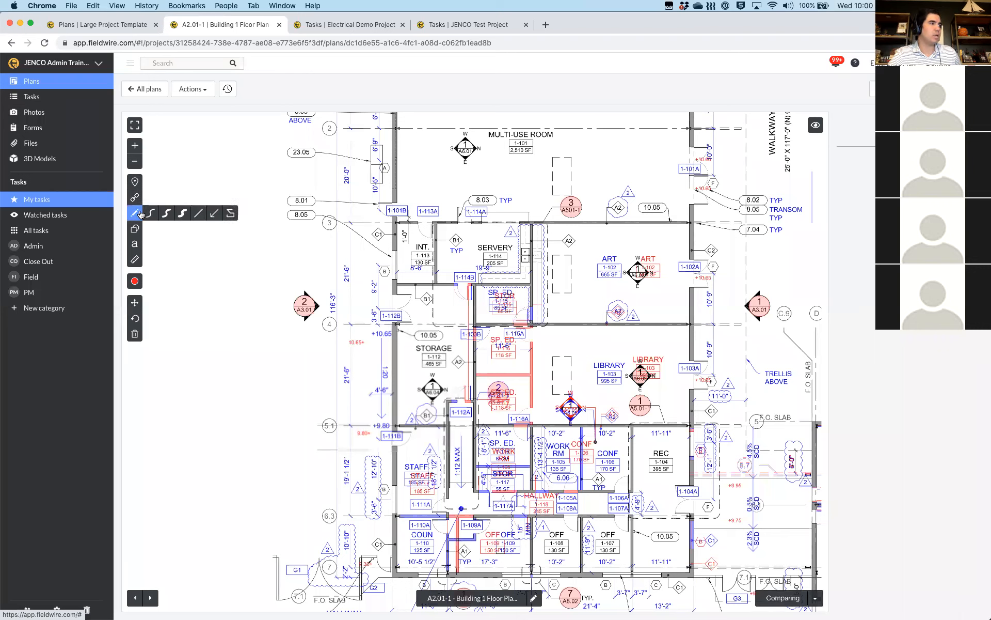
pyautogui.click(184, 213)
pyautogui.moveTo(532, 344)
pyautogui.mouseDown()
pyautogui.moveTo(531, 409)
pyautogui.moveTo(532, 375)
pyautogui.moveTo(472, 376)
pyautogui.mouseUp()
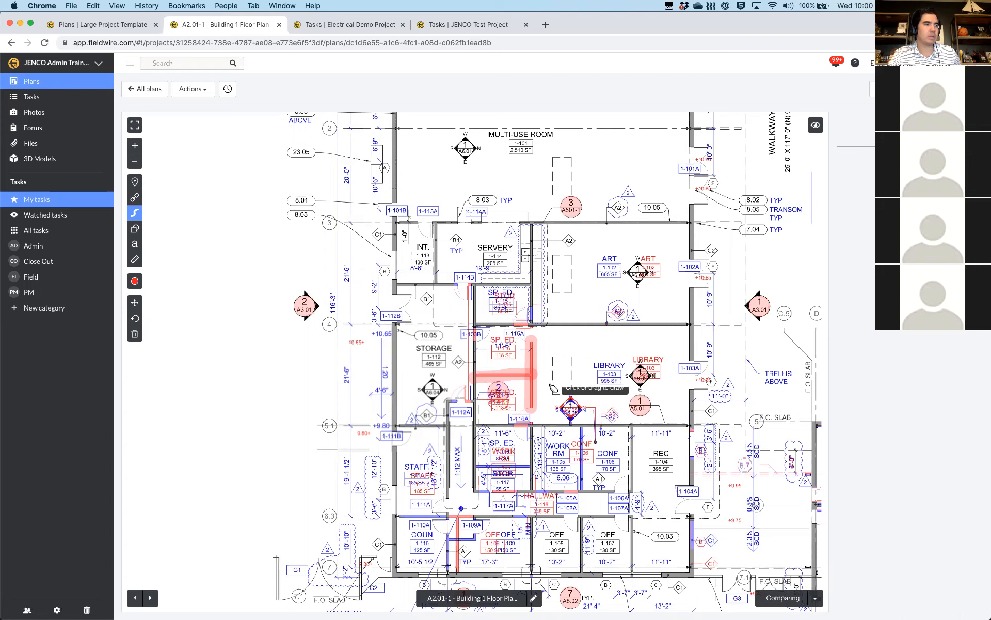
# Leave the revision comparison to show Rev 1 only, and zoom in on the plan
pyautogui.click(815, 599)
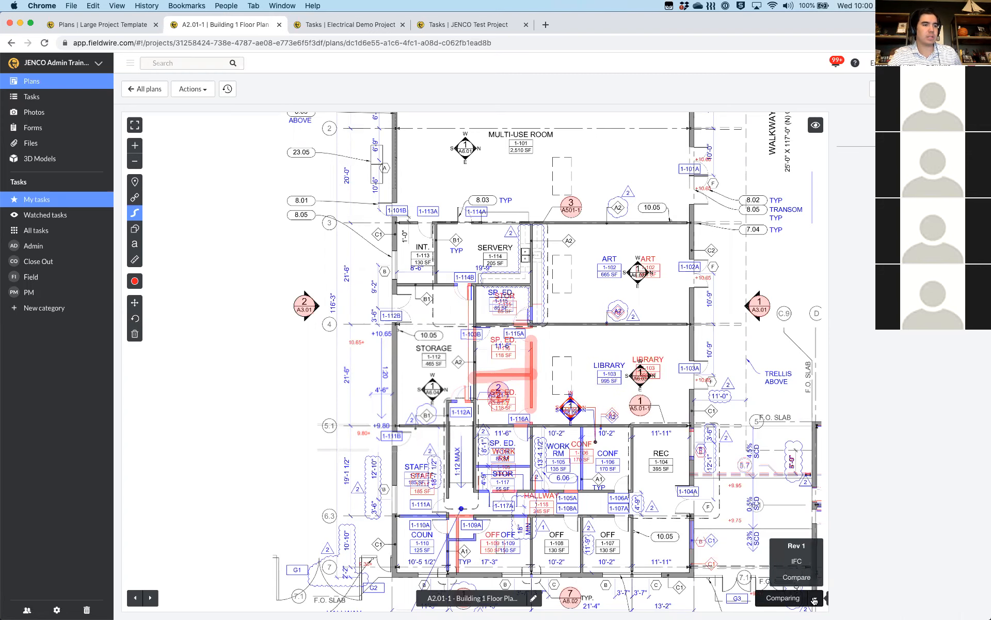
pyautogui.click(796, 546)
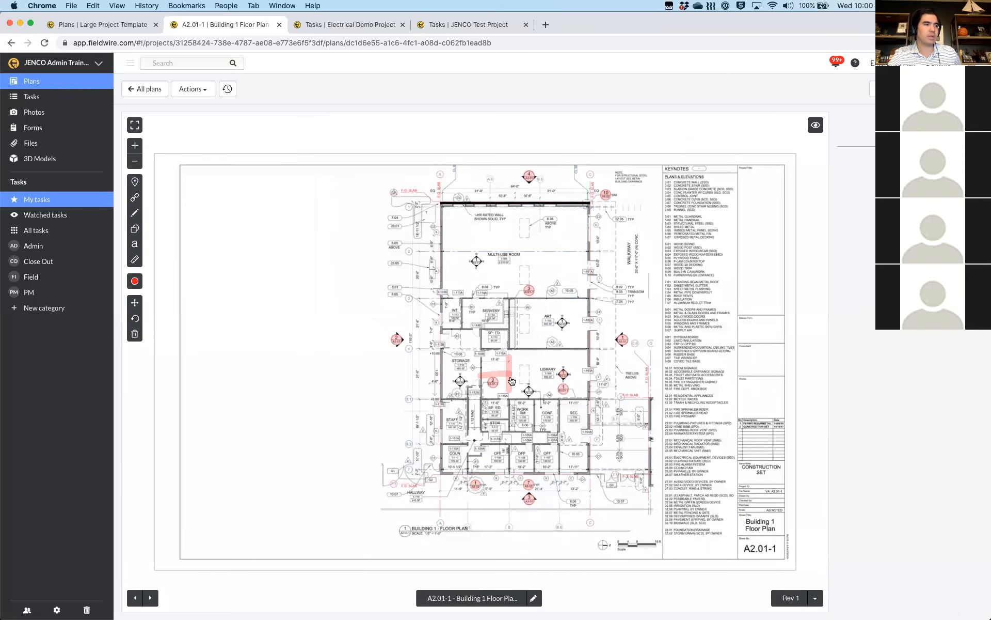
pyautogui.scroll(5, 511, 381)
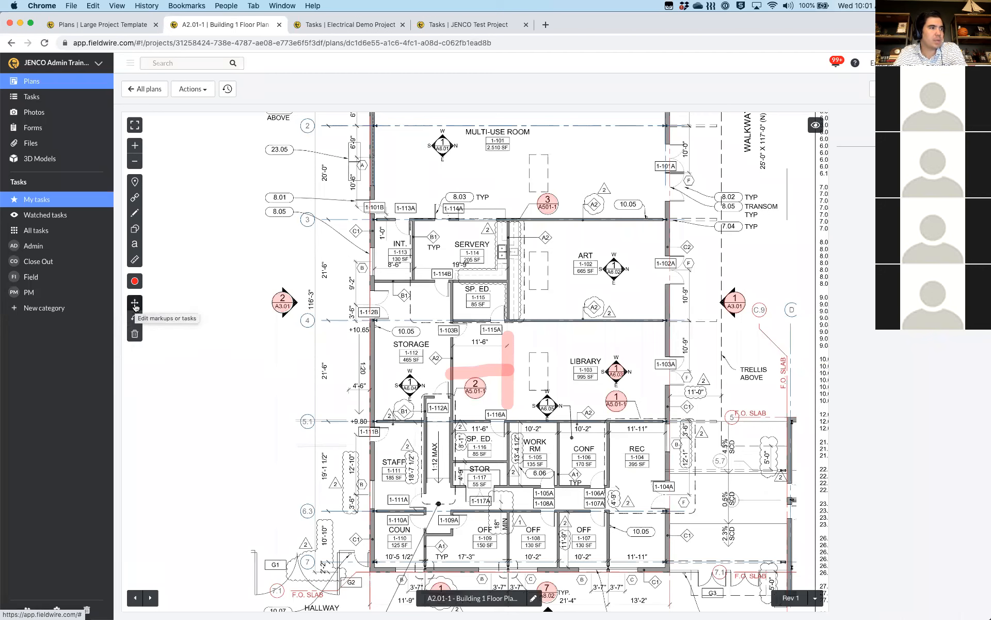
pyautogui.click(135, 334)
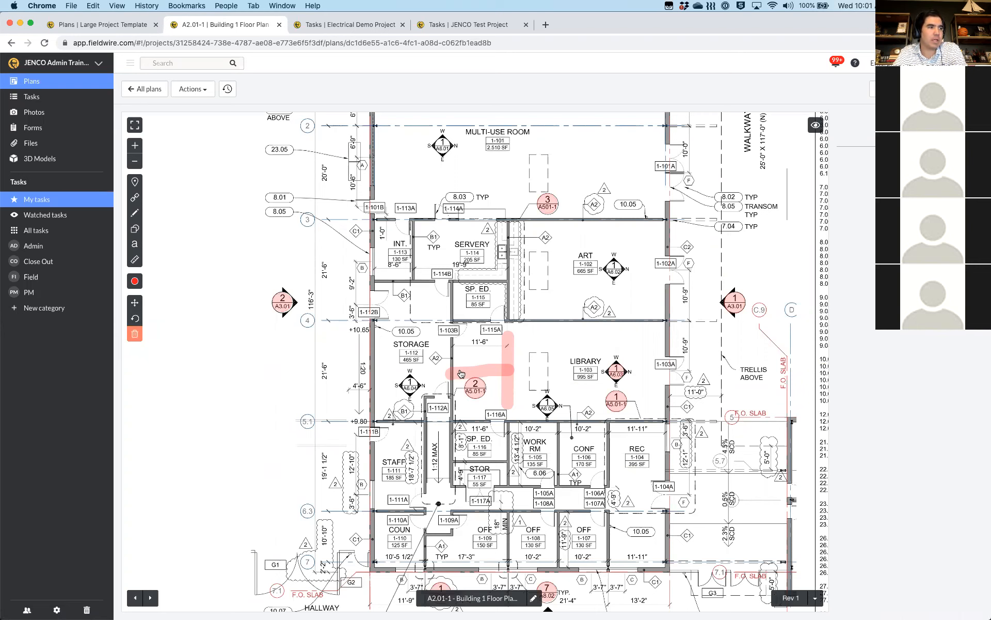
pyautogui.click(496, 369)
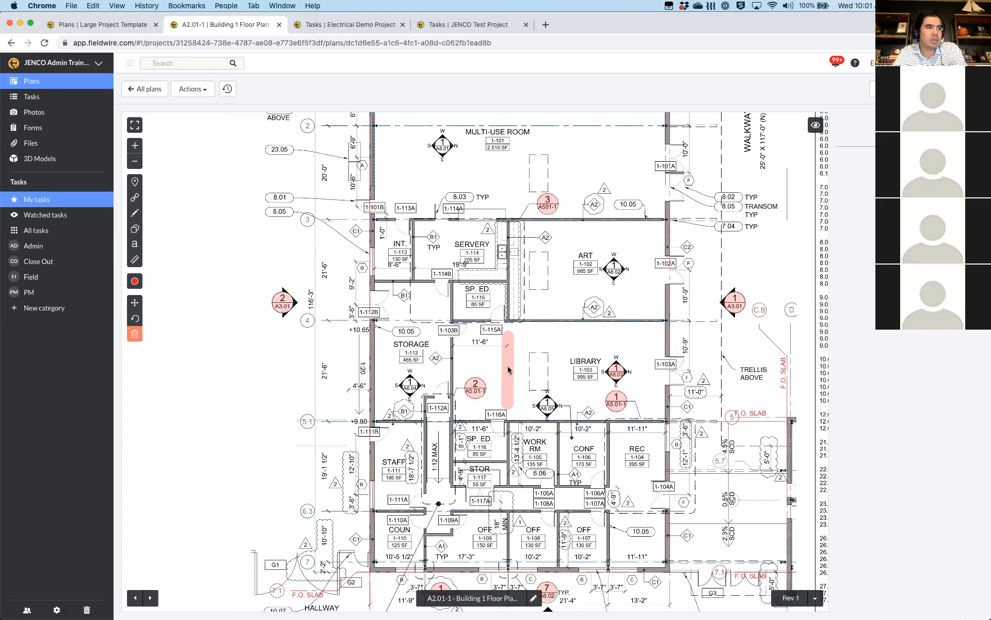
pyautogui.click(507, 368)
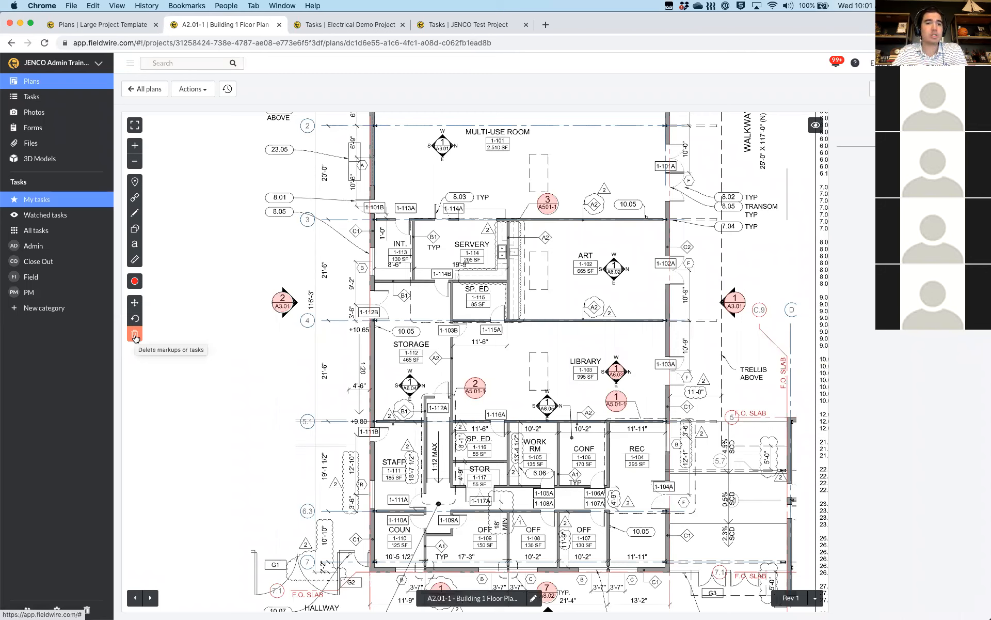
pyautogui.click(135, 318)
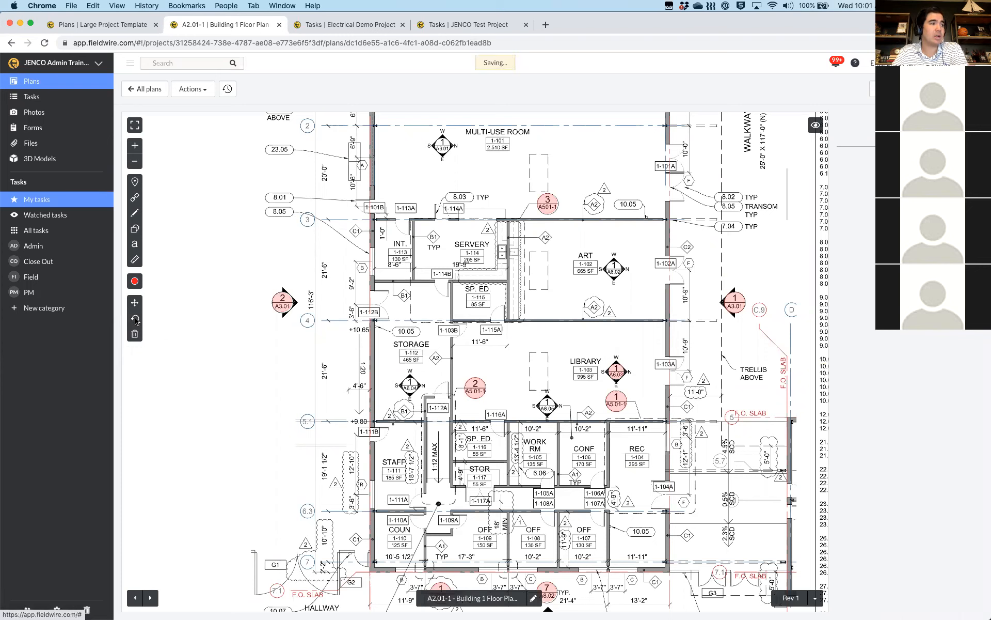
pyautogui.click(135, 319)
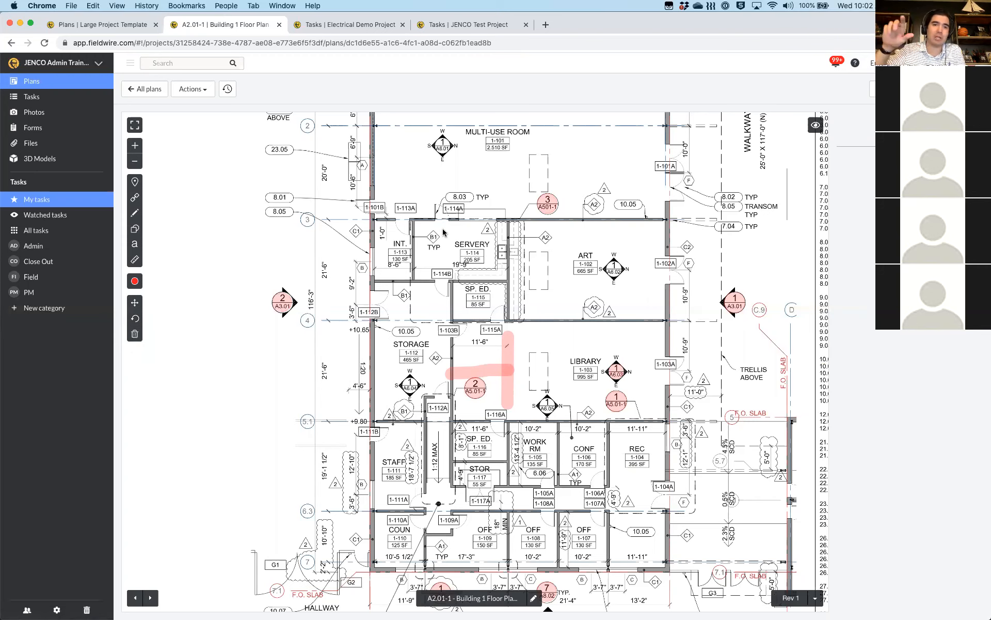
pyautogui.click(134, 335)
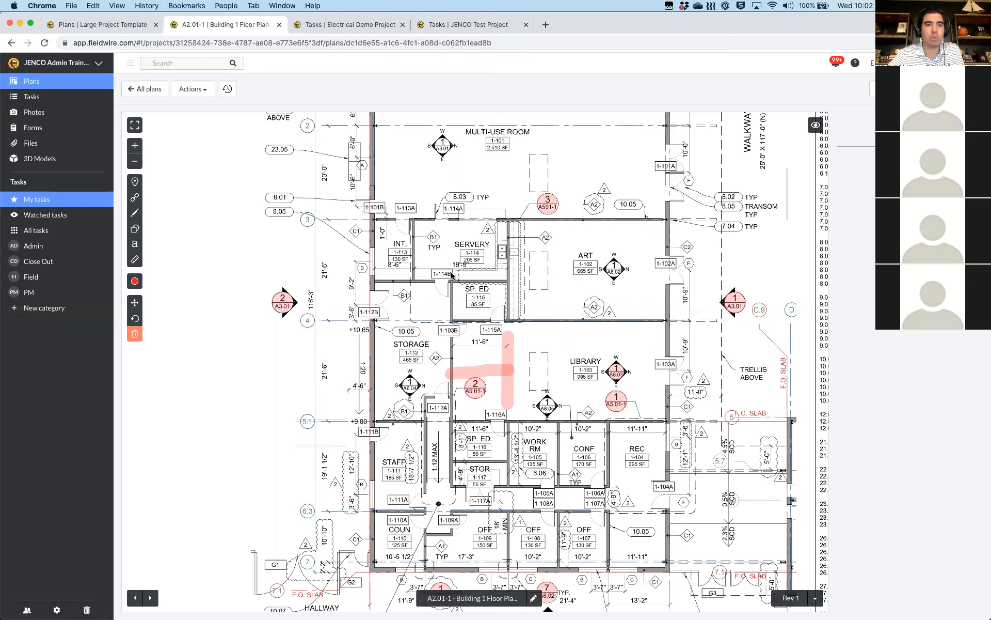
pyautogui.click(134, 336)
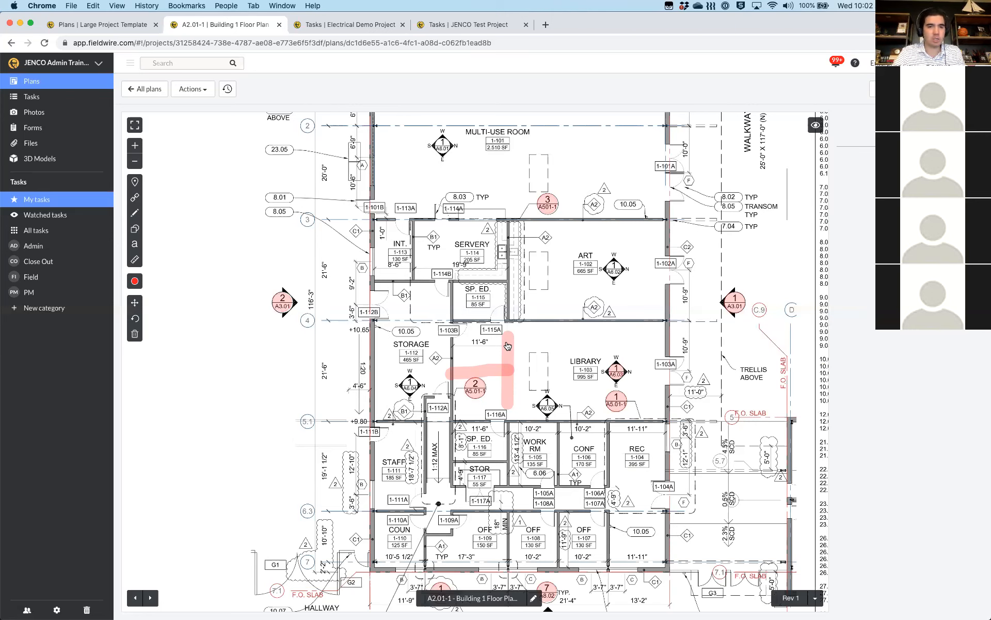
# Nudge the horizontal red highlighter stroke near the Library slightly up and to the left
pyautogui.click(135, 304)
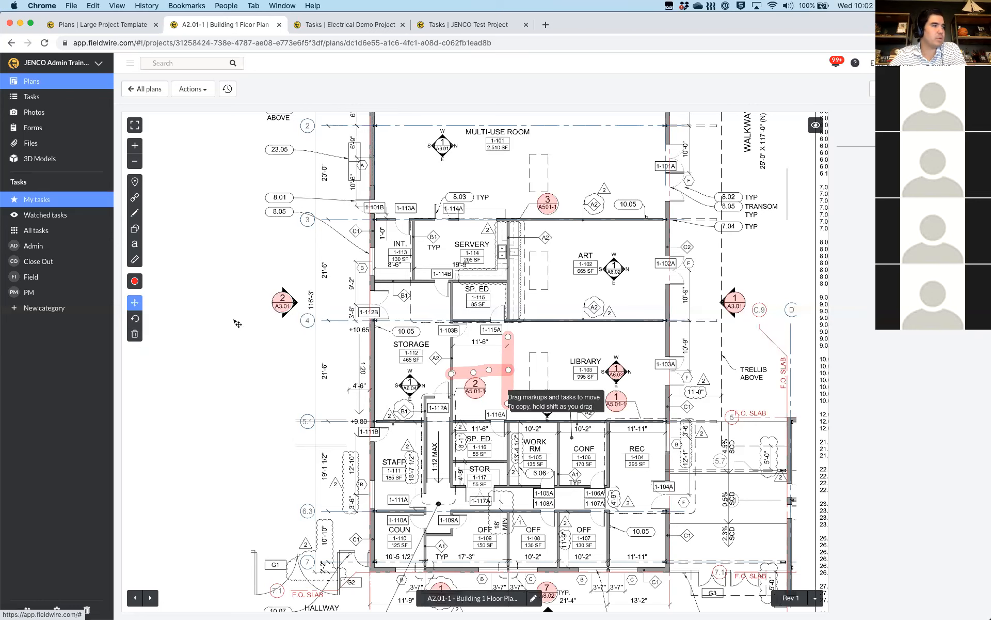
pyautogui.moveTo(475, 370)
pyautogui.mouseDown()
pyautogui.moveTo(475, 357)
pyautogui.moveTo(474, 368)
pyautogui.mouseUp()
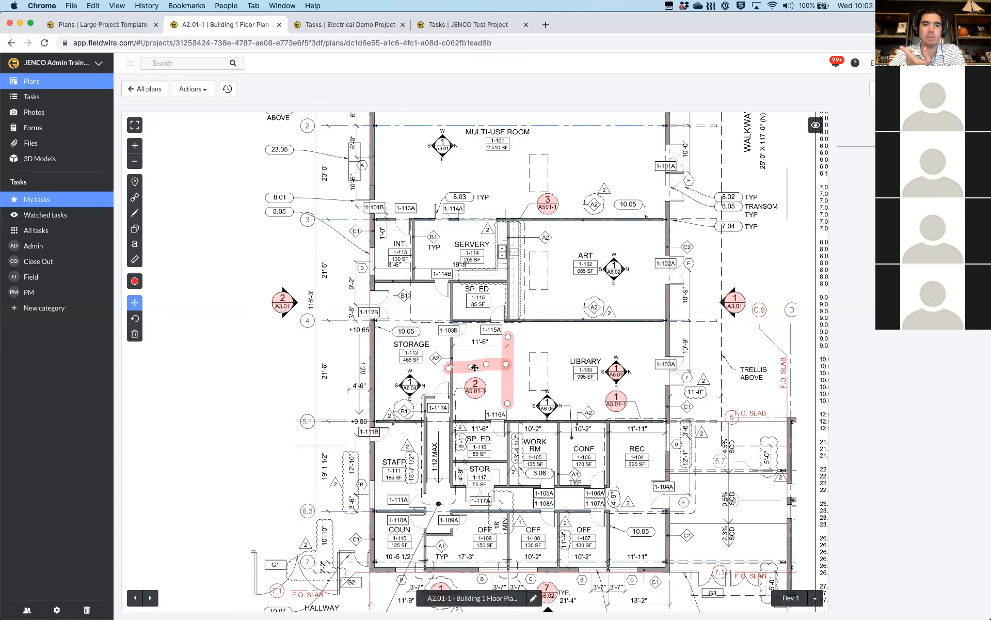
pyautogui.click(135, 304)
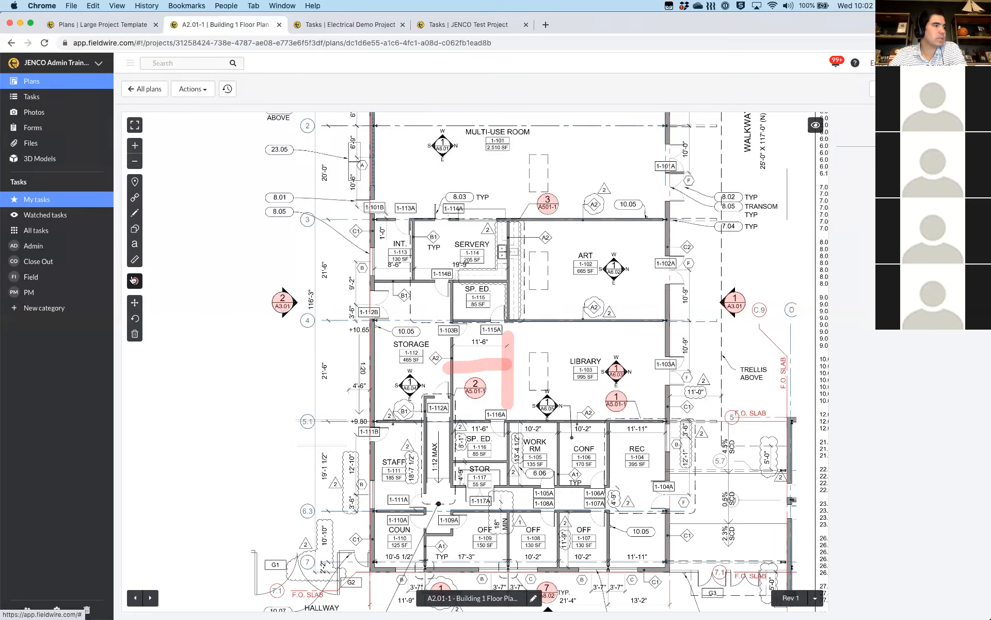
pyautogui.click(135, 281)
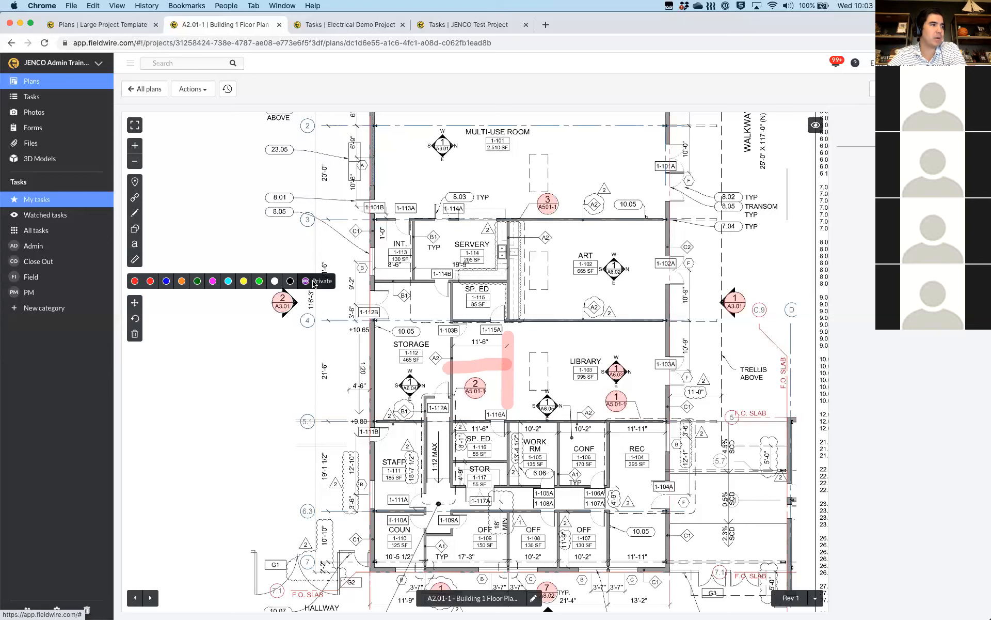
# Draw a purple rectangle markup outlining the Servery room (1-114)
pyautogui.moveTo(135, 228)
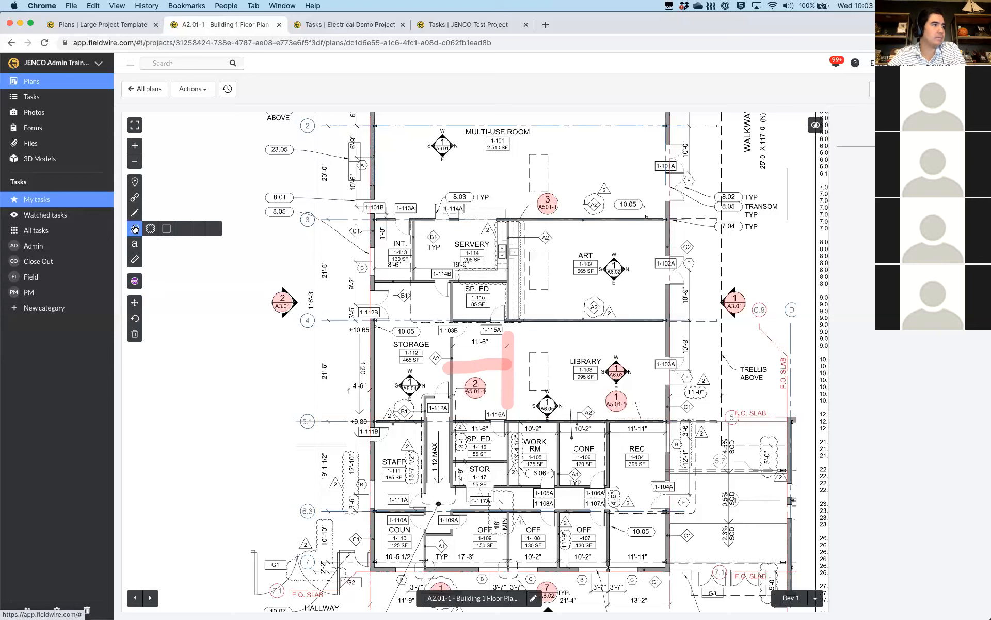
pyautogui.click(166, 228)
pyautogui.moveTo(412, 220); pyautogui.dragTo(508, 282)
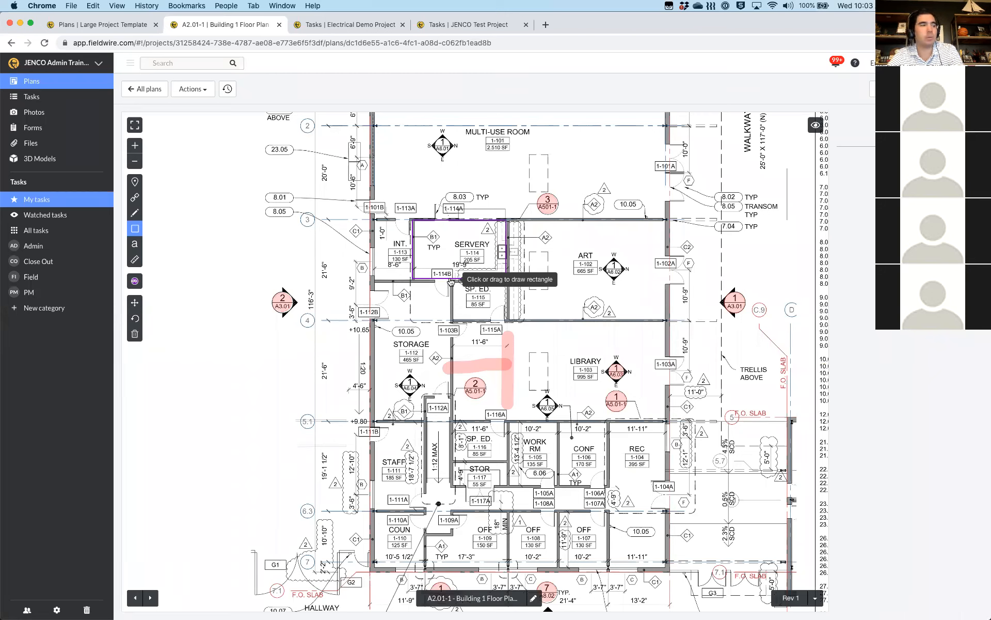
pyautogui.press('Escape')
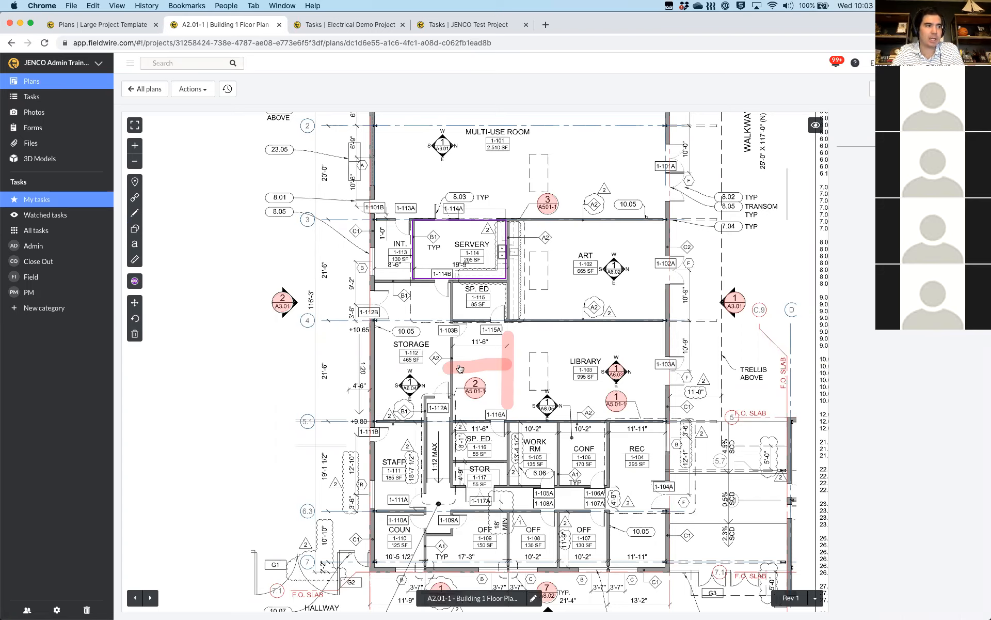
pyautogui.click(414, 254)
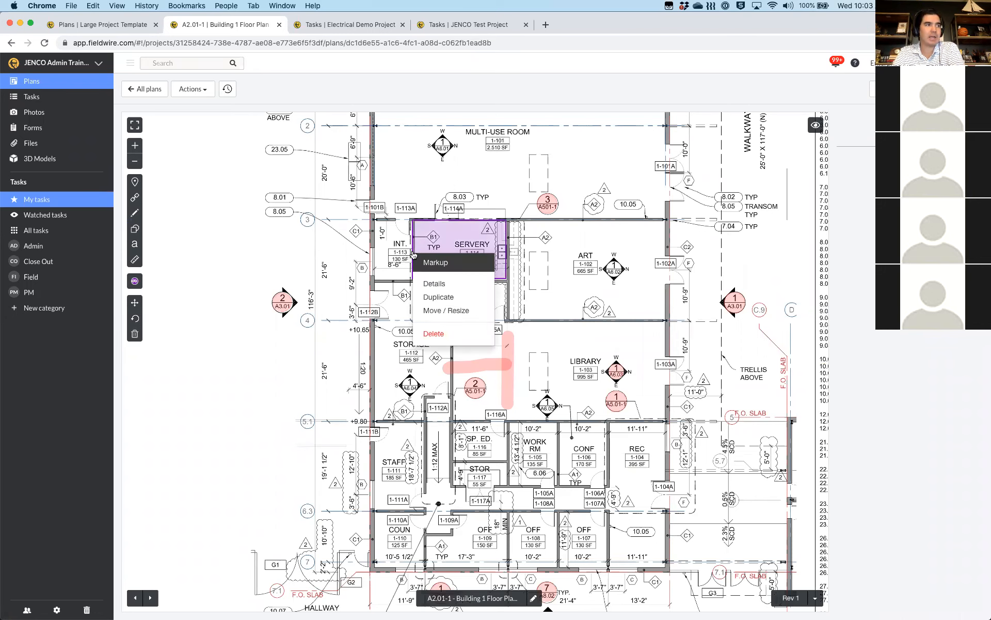
# Change the Servery rectangle's colour to Orange in its Markup Attributes
pyautogui.click(432, 283)
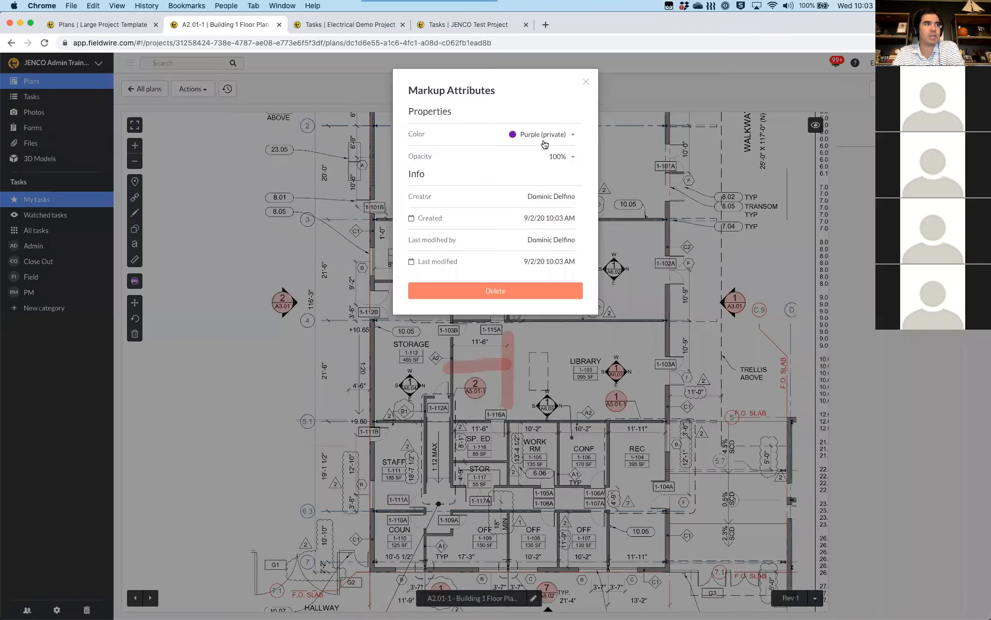
pyautogui.click(542, 134)
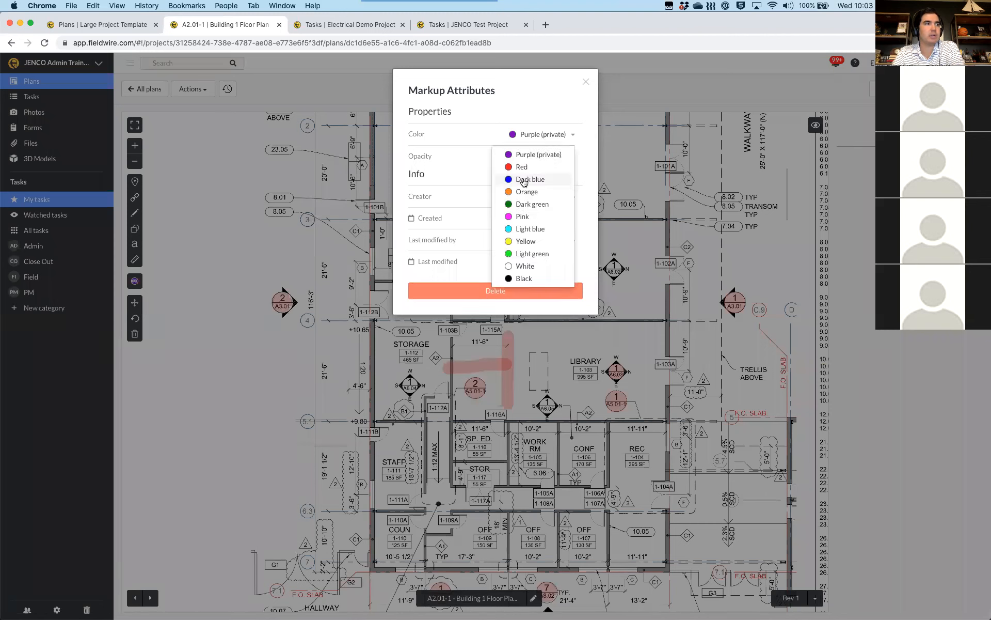
pyautogui.click(522, 192)
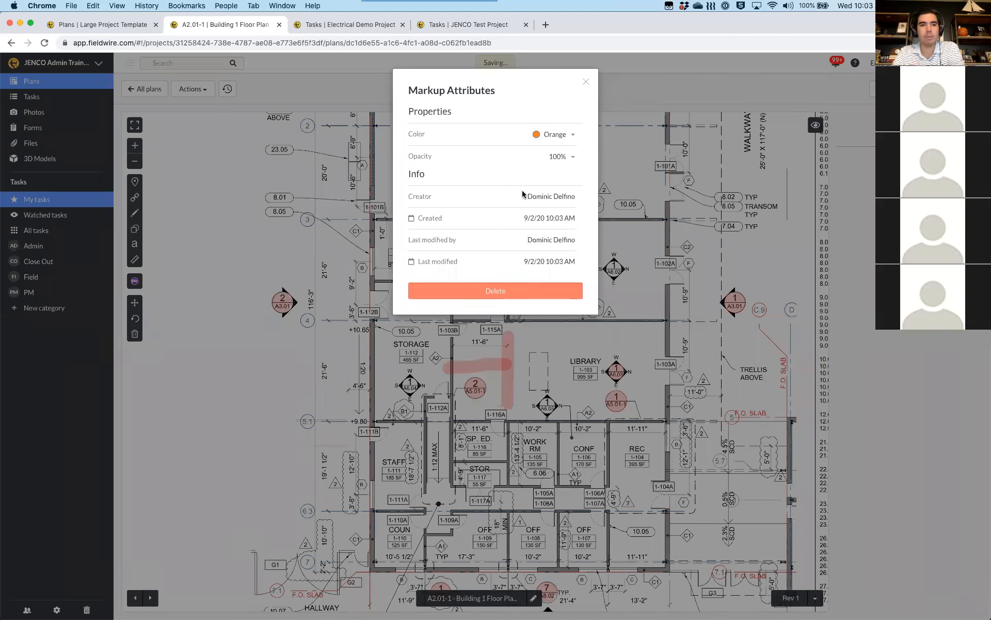
pyautogui.click(640, 239)
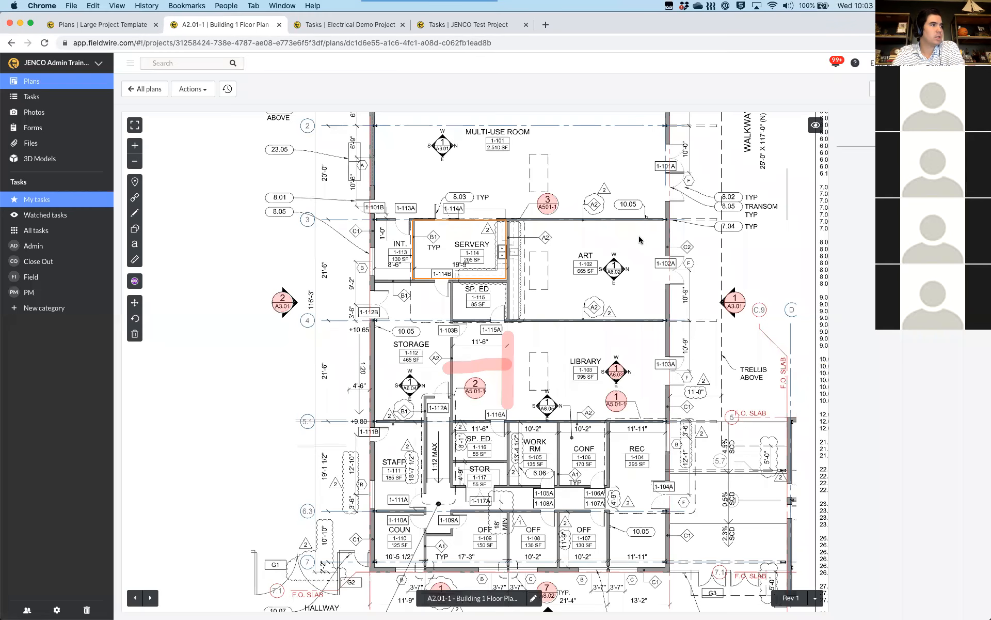
# Set red as the toolbar colour for new markups
pyautogui.click(135, 281)
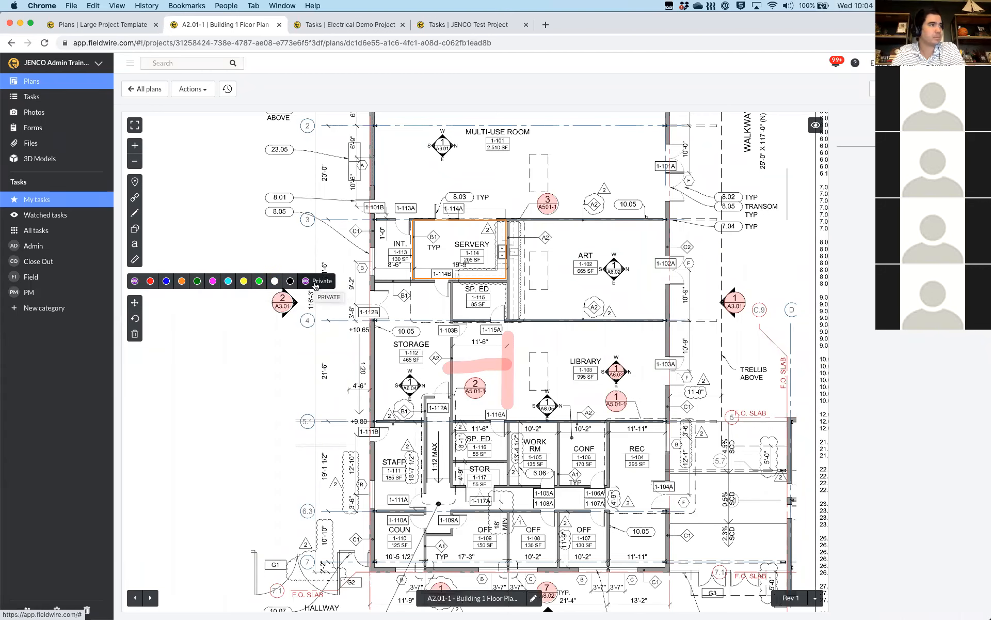
pyautogui.click(137, 281)
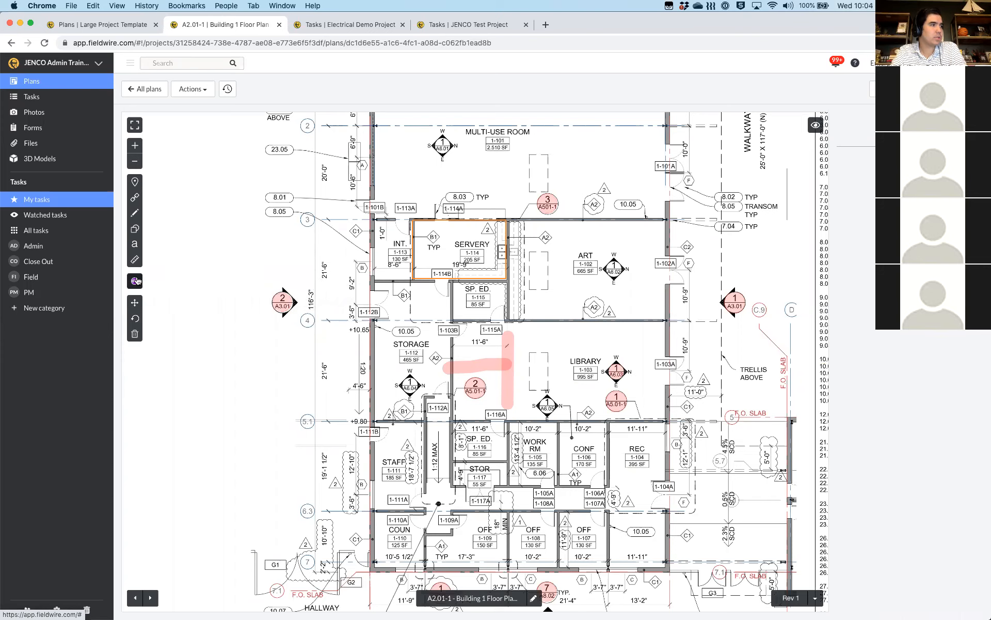
pyautogui.click(136, 281)
pyautogui.click(149, 281)
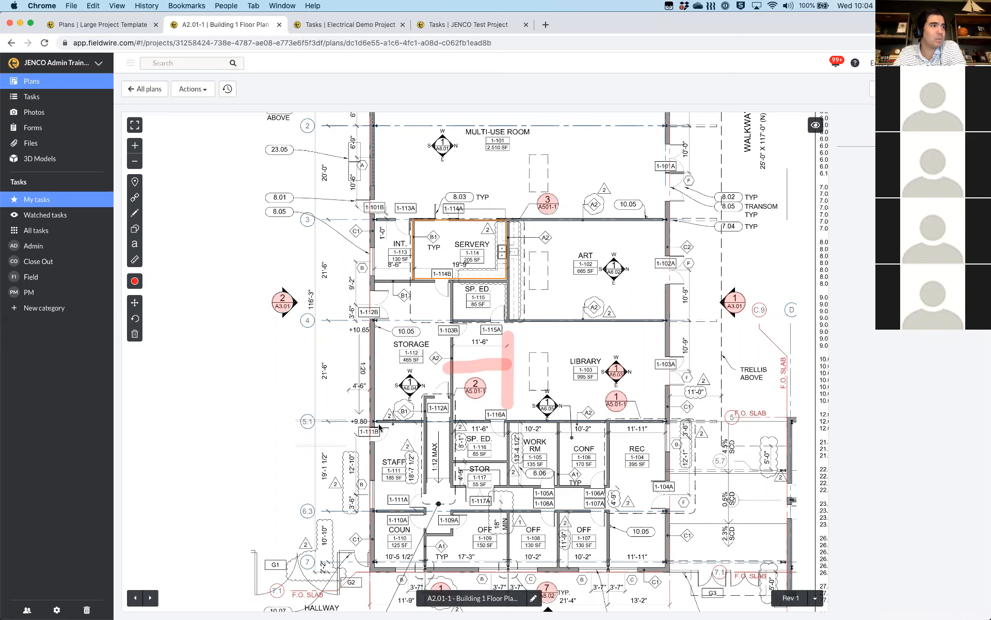
pyautogui.scroll(-3, 413, 395)
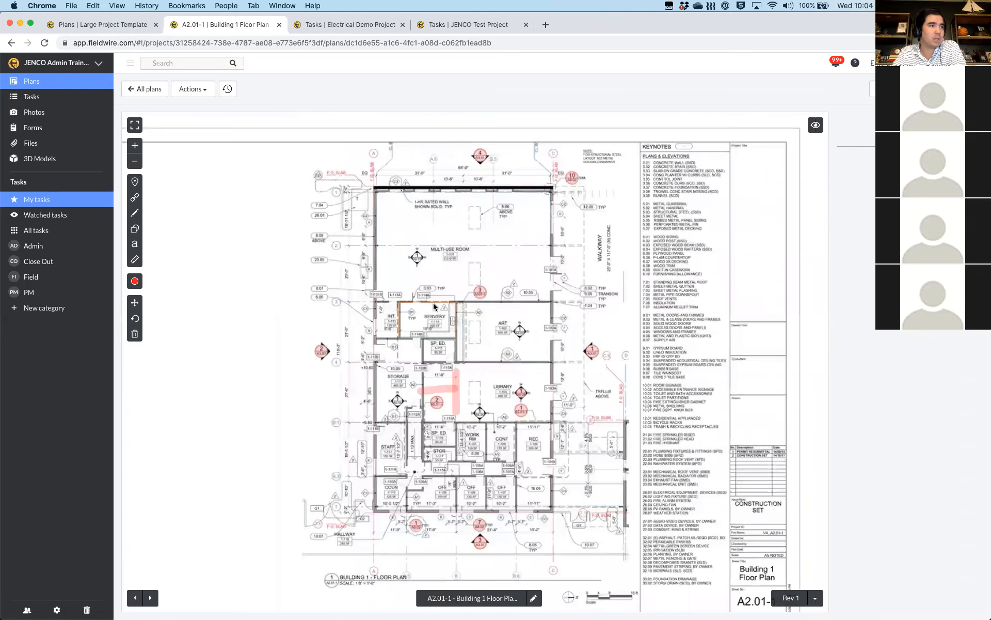
pyautogui.scroll(3, 501, 216)
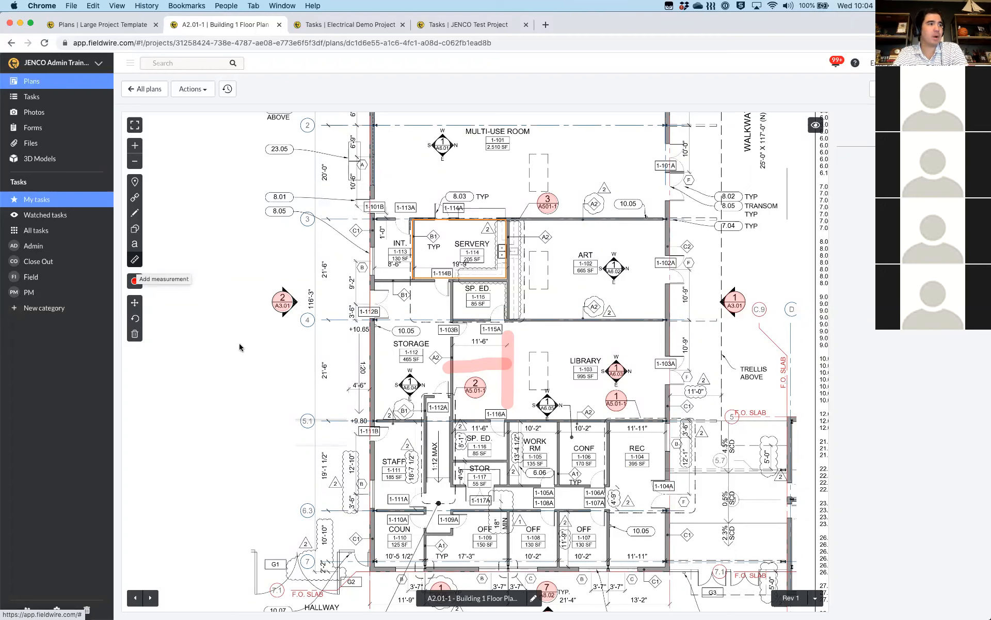
# Open the red highlighter stroke's Details to see thickness 24 and 25% opacity
pyautogui.click(487, 366)
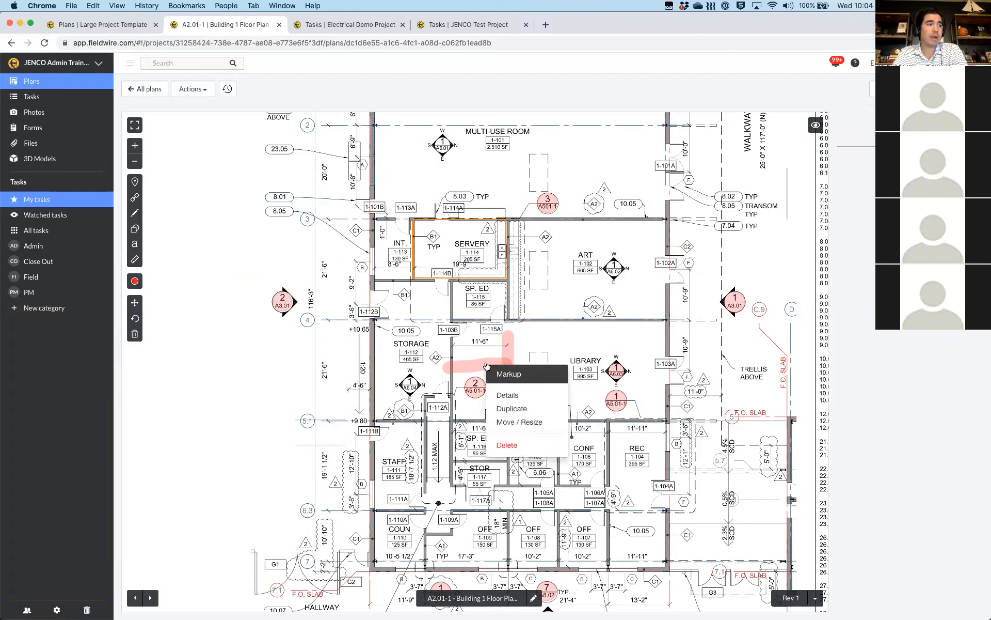
pyautogui.click(506, 396)
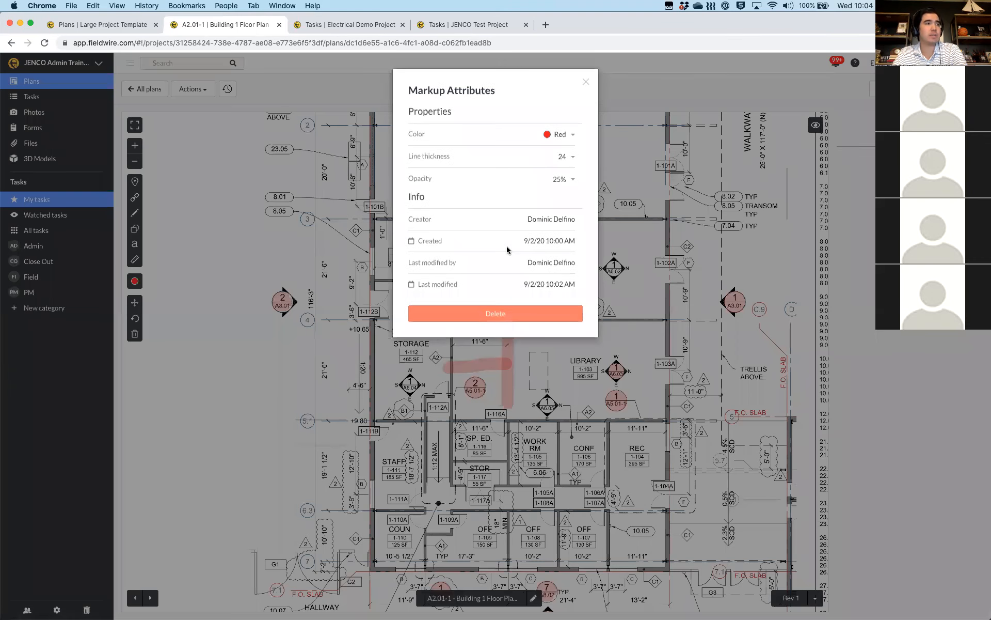
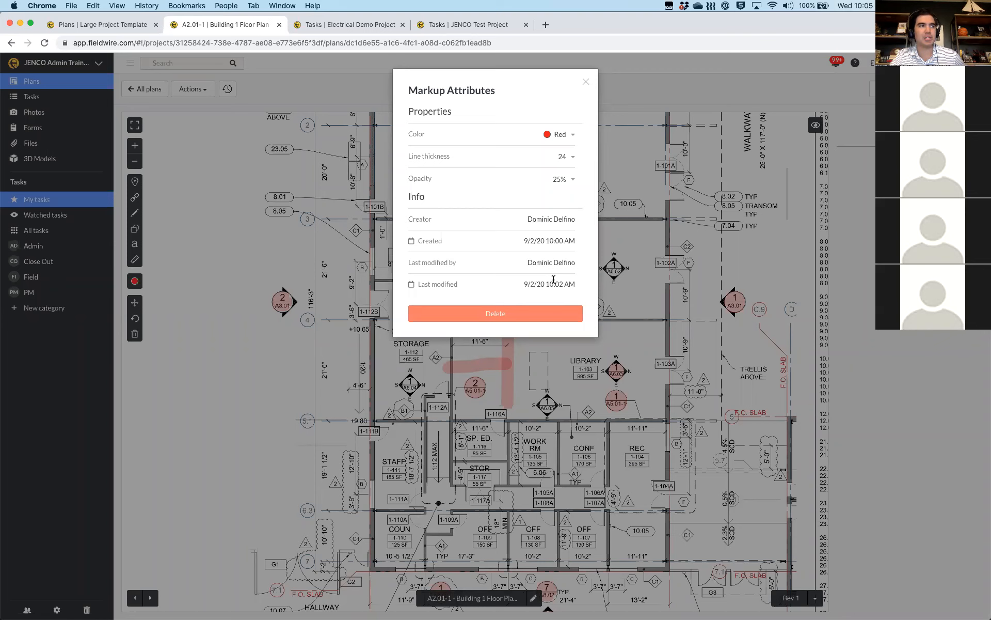
# Recolour the horizontal highlighter by Storage from red to Dark blue in Markup Attributes
pyautogui.click(562, 137)
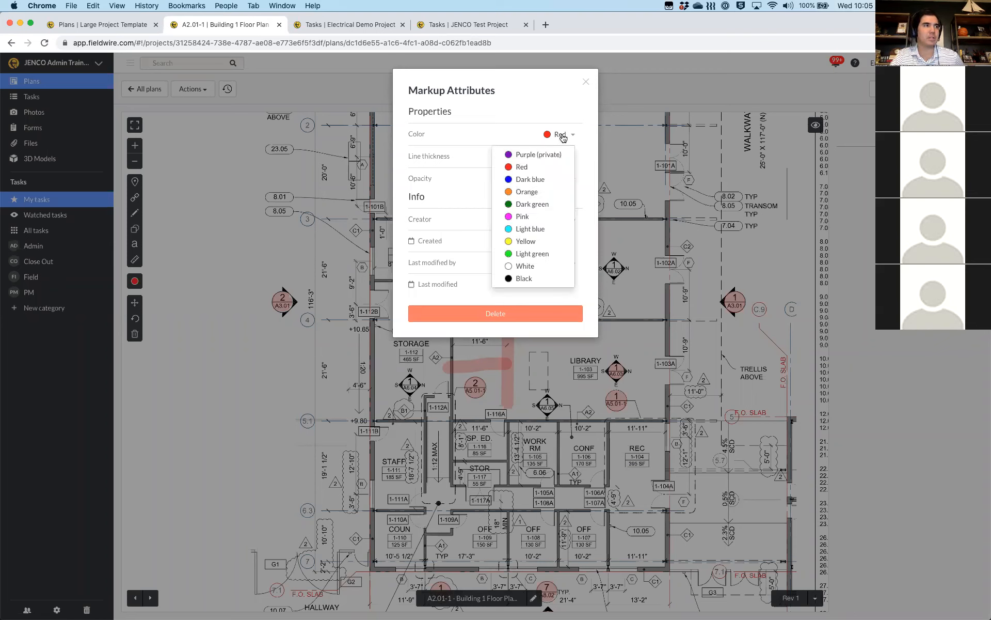
pyautogui.click(530, 179)
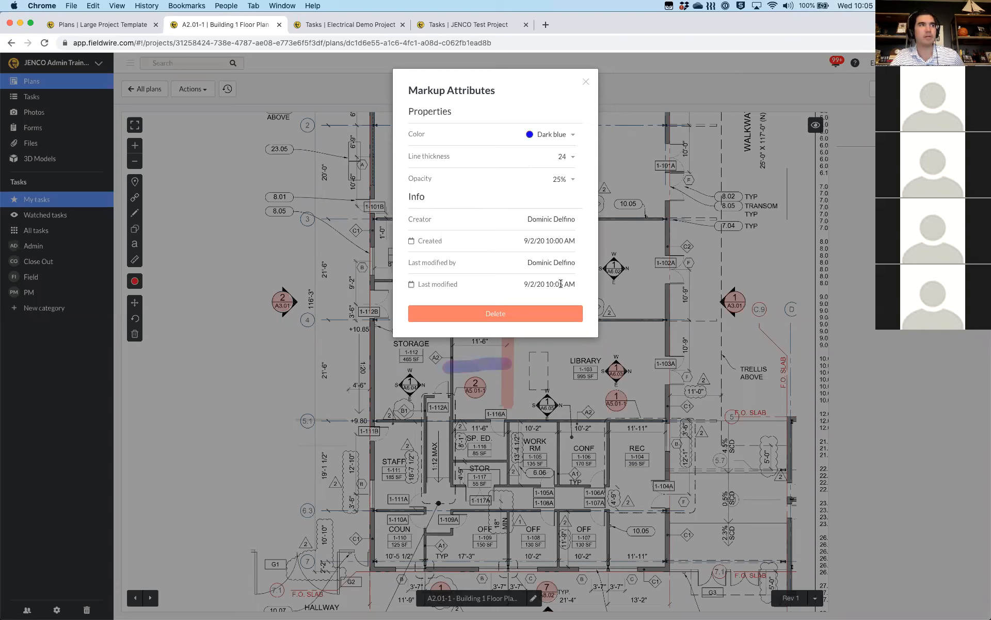
pyautogui.click(585, 82)
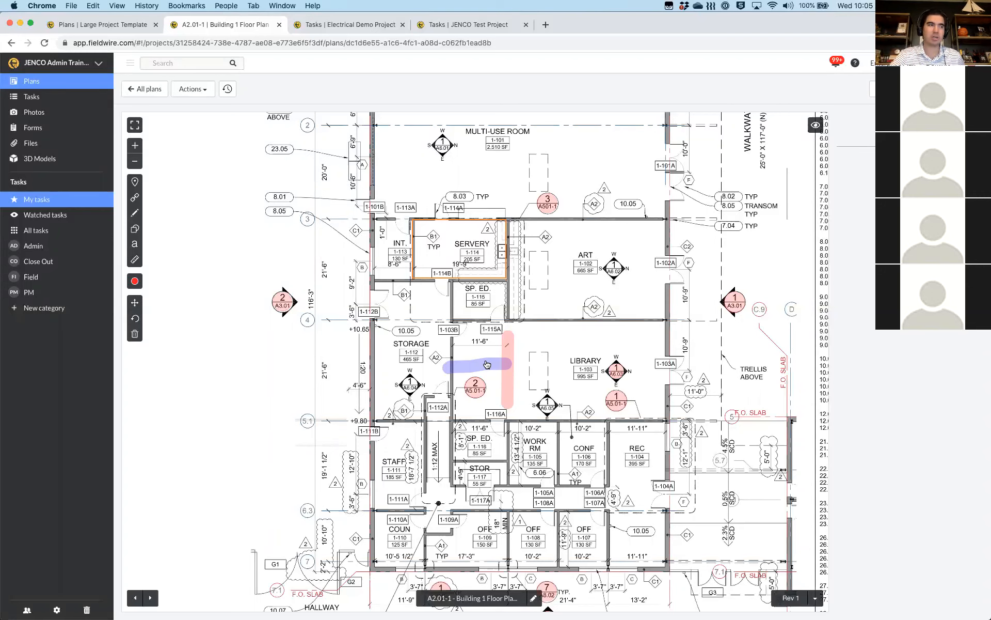
# Set the red vertical highlighter beside the Library to line thickness 12 and 75% opacity
pyautogui.click(509, 347)
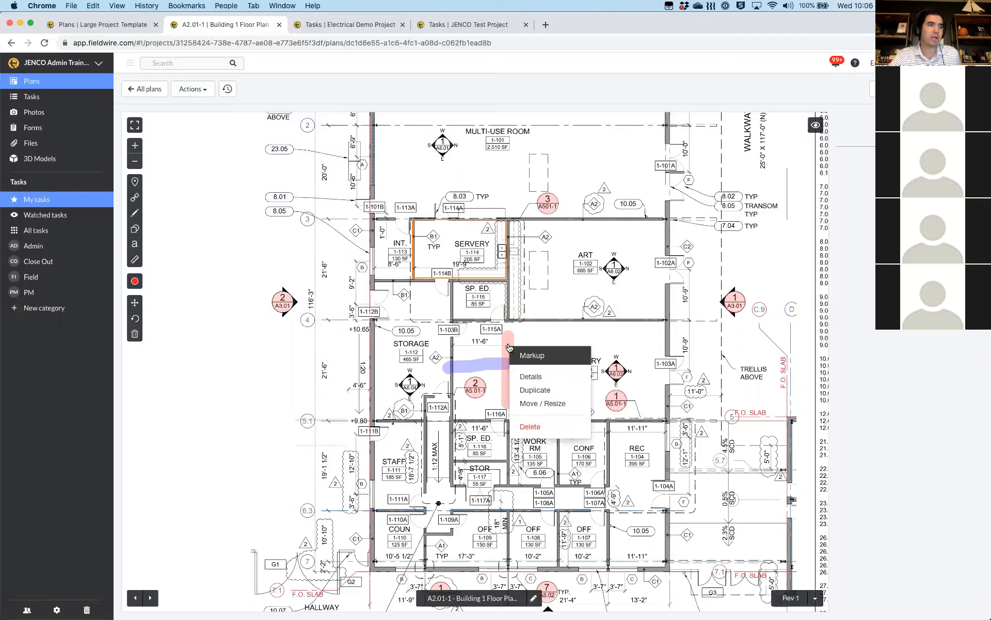
pyautogui.click(526, 379)
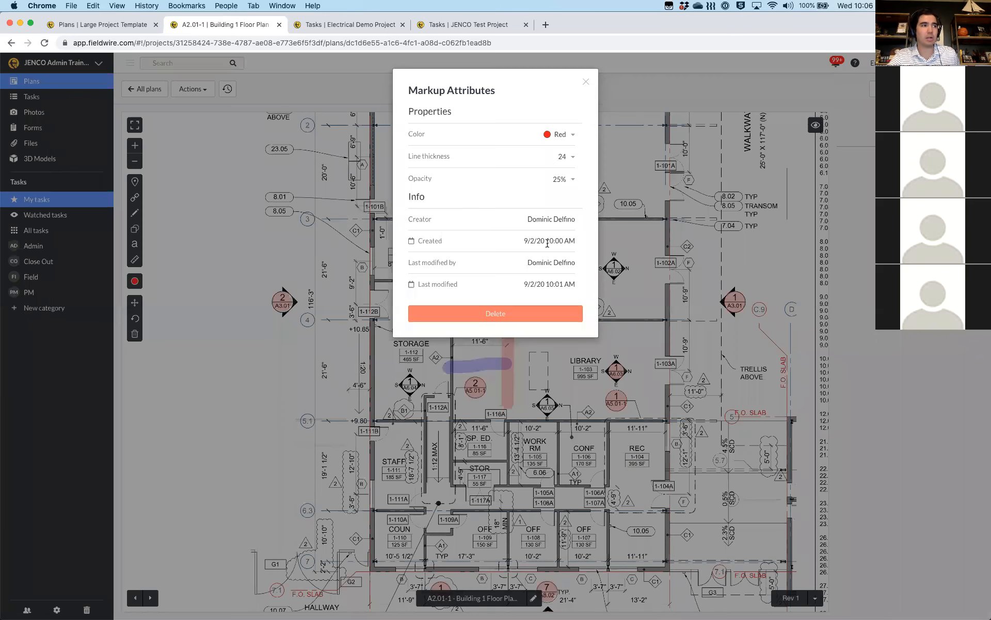
pyautogui.click(569, 159)
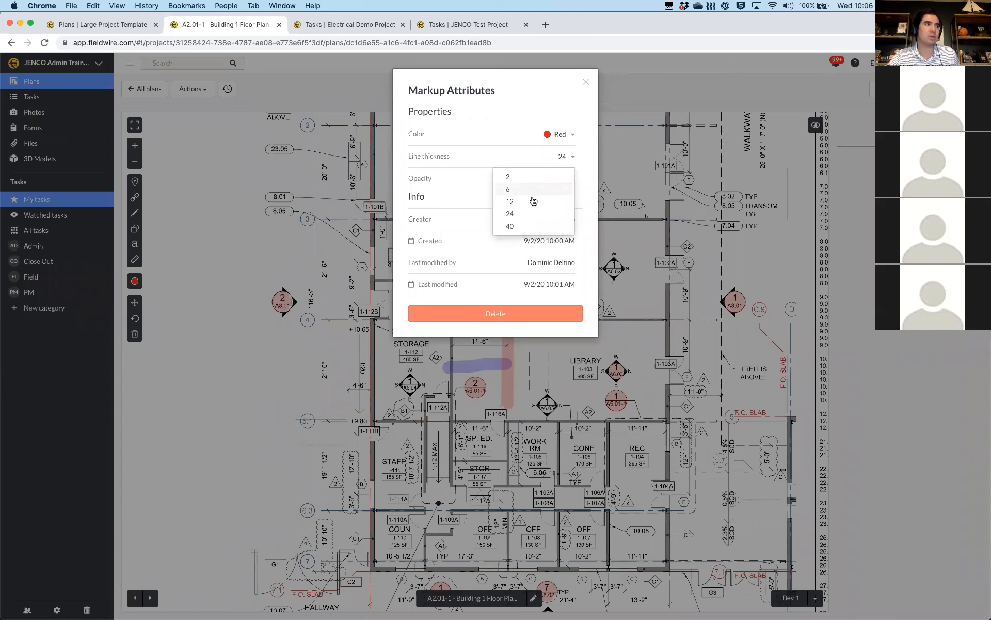
pyautogui.click(531, 201)
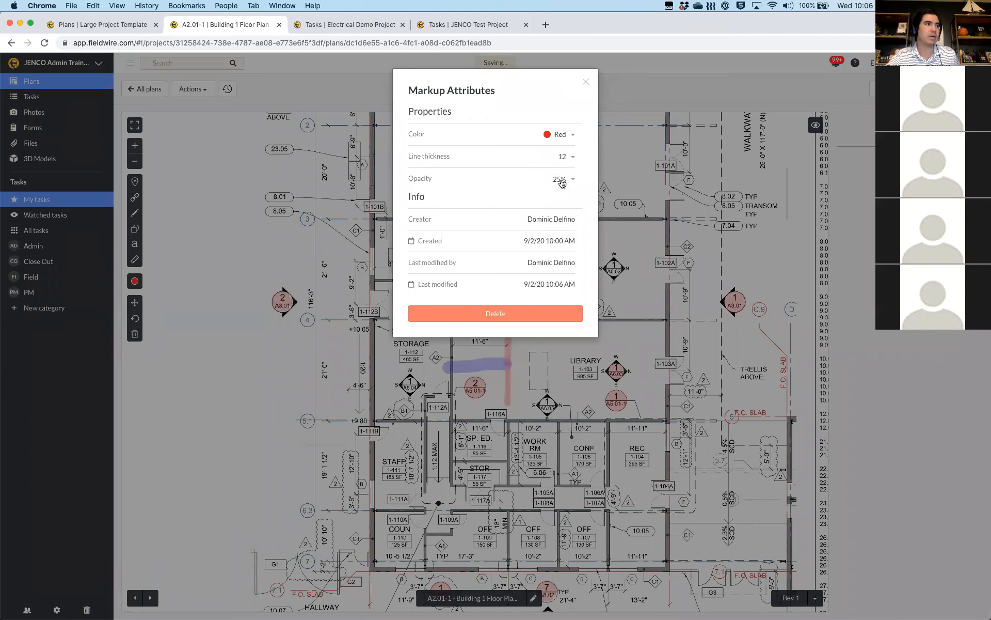
pyautogui.click(562, 180)
pyautogui.click(530, 226)
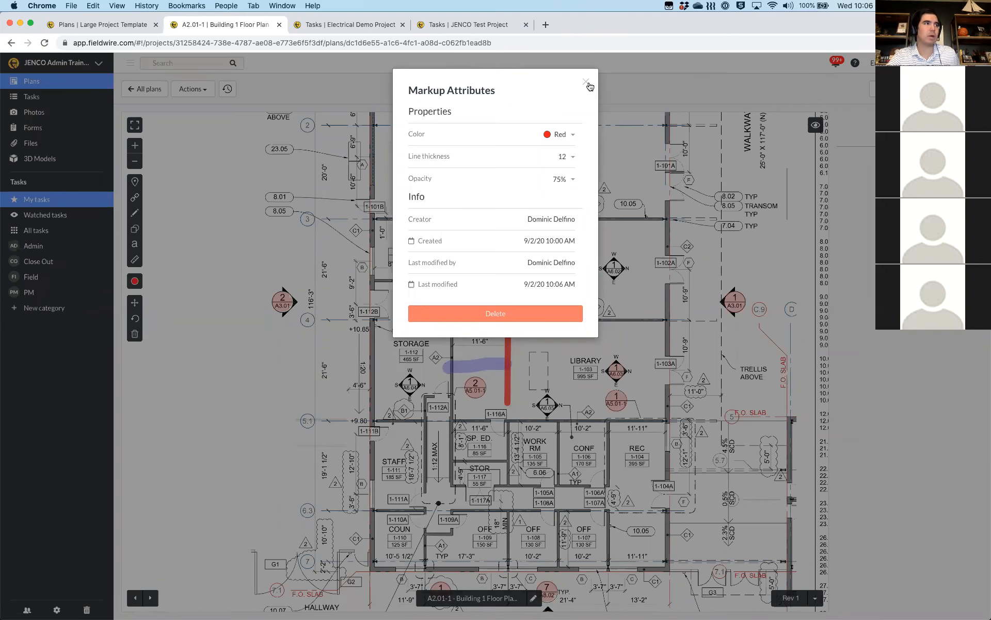
pyautogui.click(224, 250)
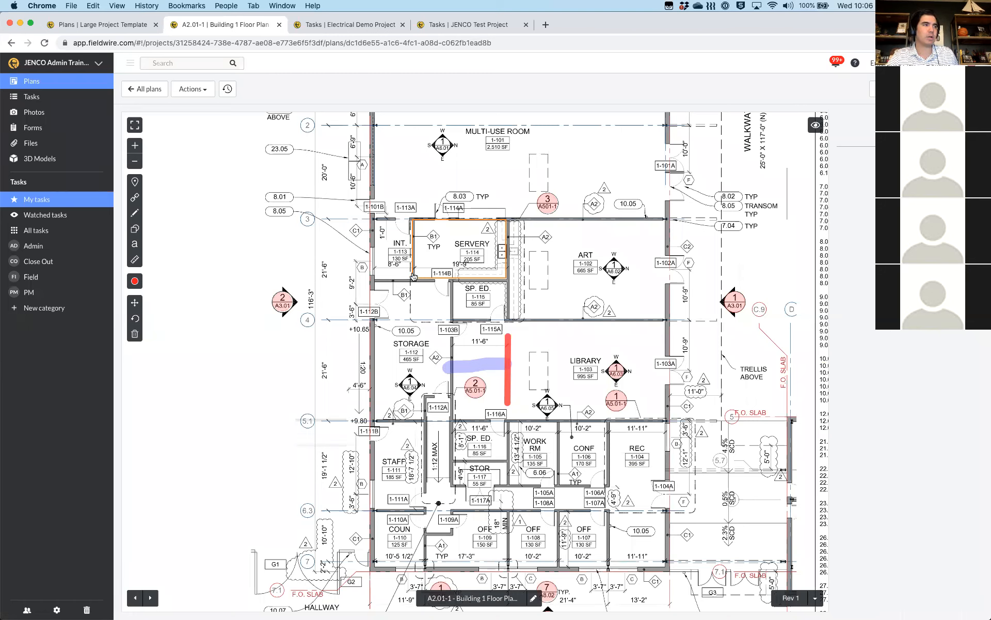
# Measure the room's bottom wall with the distance tool, reading 12' 1-13/16"
pyautogui.click(136, 261)
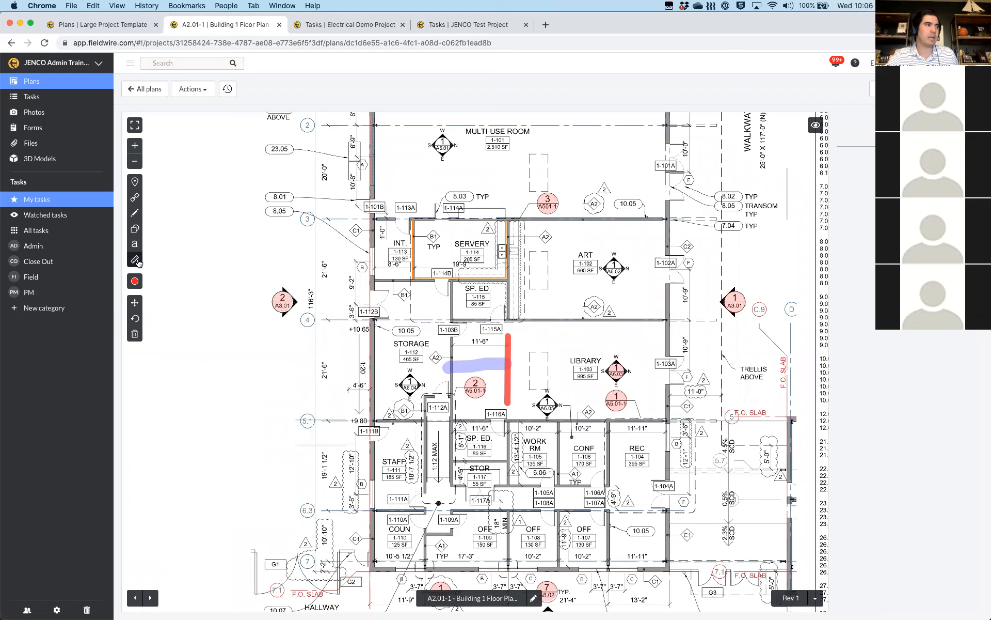
pyautogui.click(138, 262)
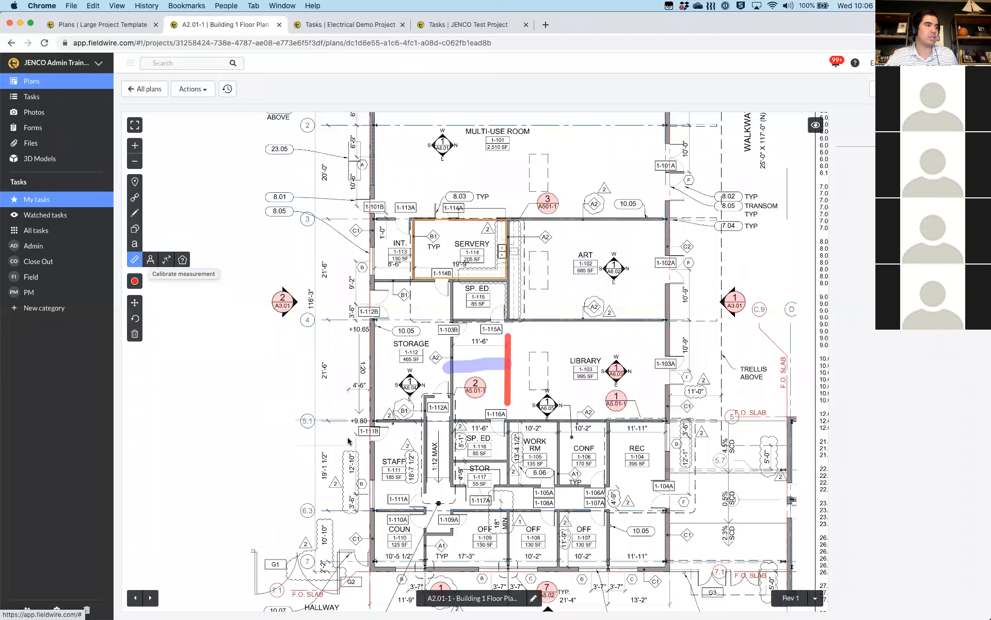
pyautogui.scroll(-2, 320, 387)
pyautogui.scroll(-5, 320, 387)
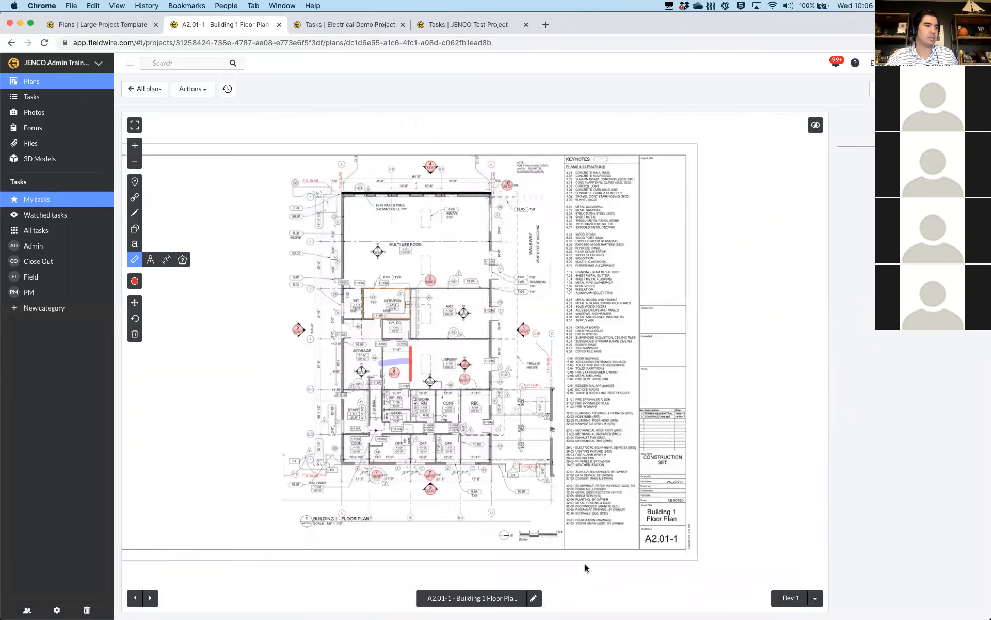
pyautogui.scroll(3, 540, 532)
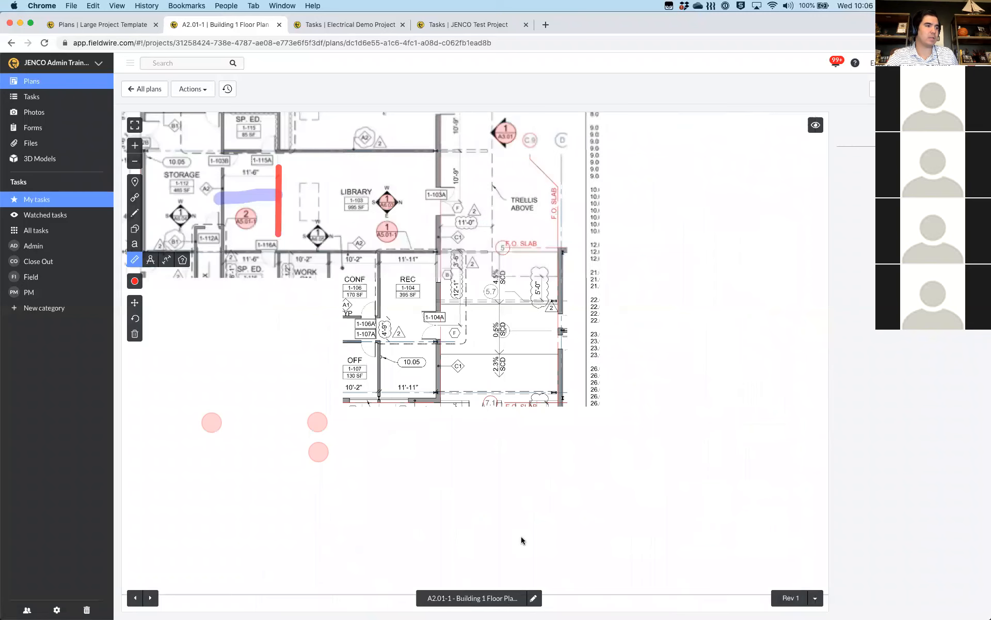
pyautogui.scroll(3, 521, 541)
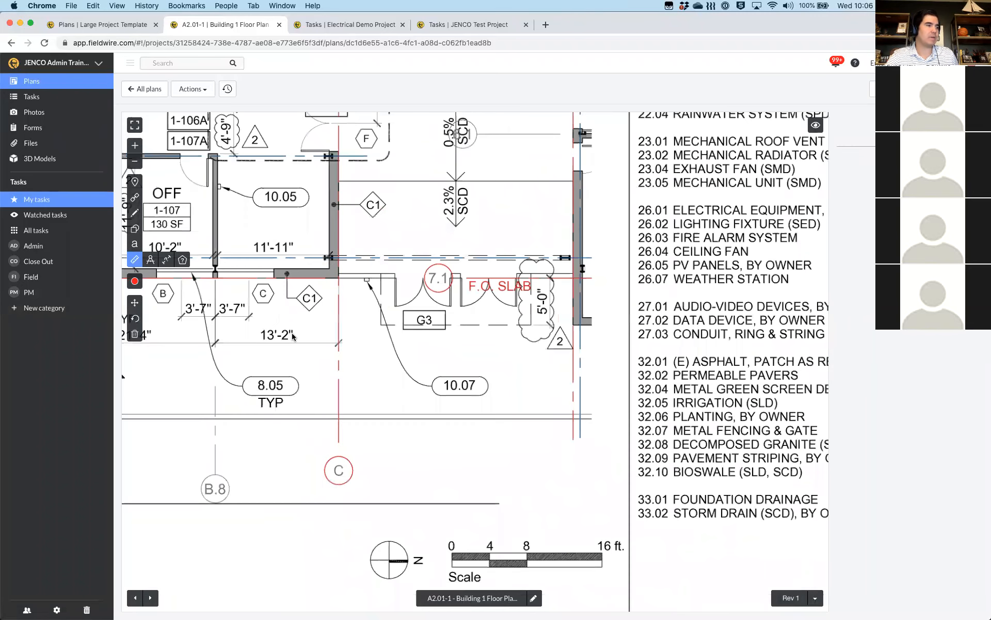
pyautogui.click(150, 260)
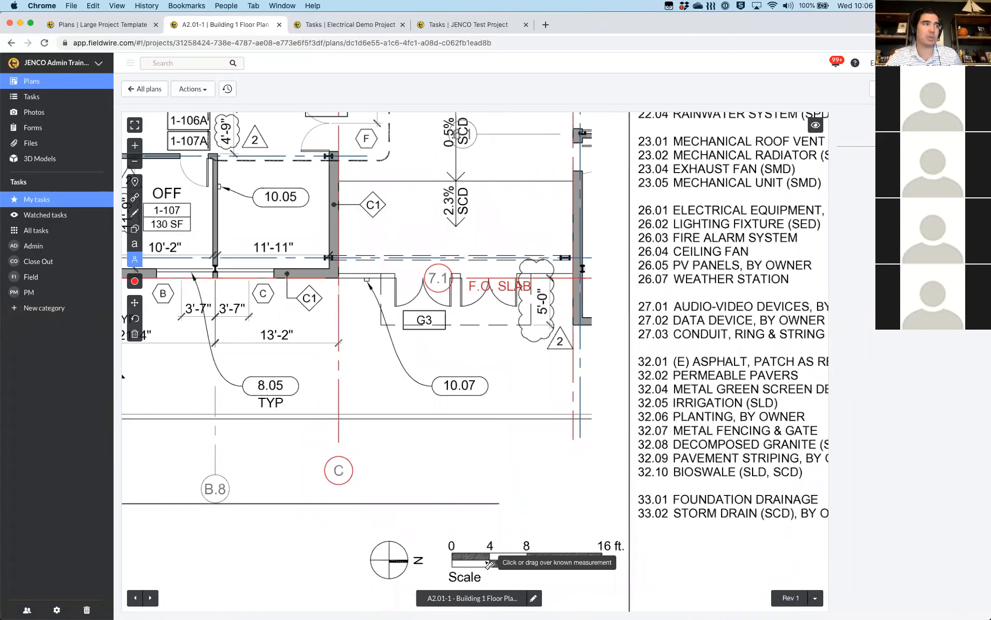
pyautogui.click(134, 260)
pyautogui.click(134, 261)
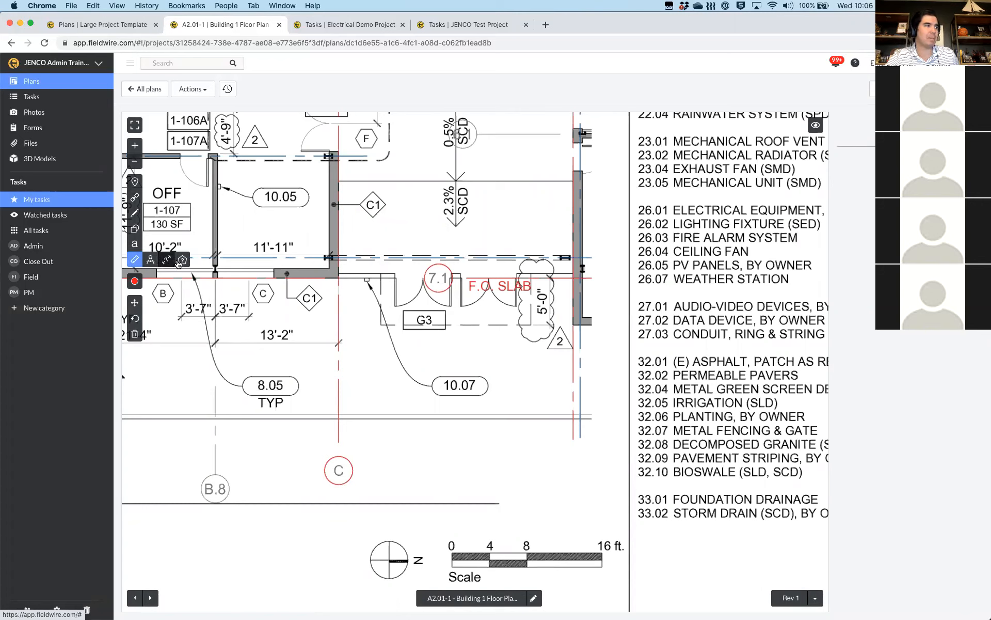
pyautogui.click(166, 259)
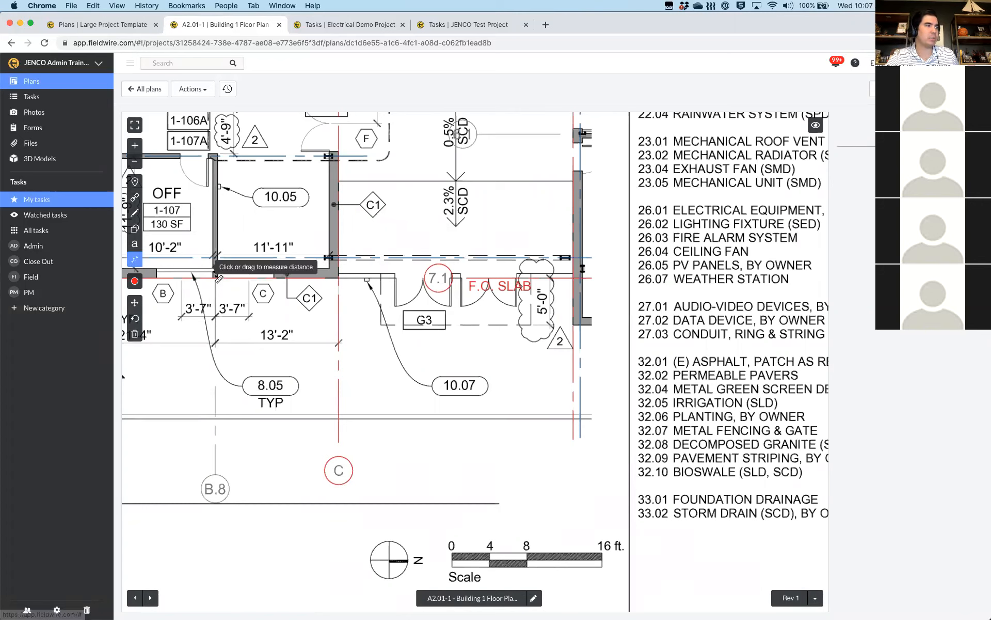
pyautogui.moveTo(216, 277); pyautogui.dragTo(330, 278)
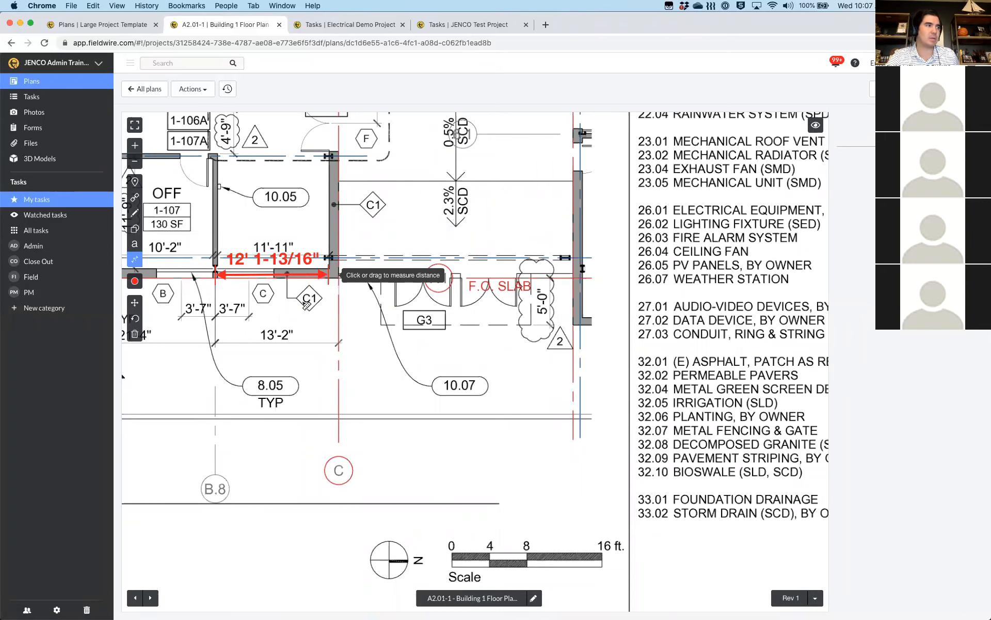
# Outline the room's four corners with the area tool to measure 148.93 ft²
pyautogui.click(135, 263)
pyautogui.click(183, 260)
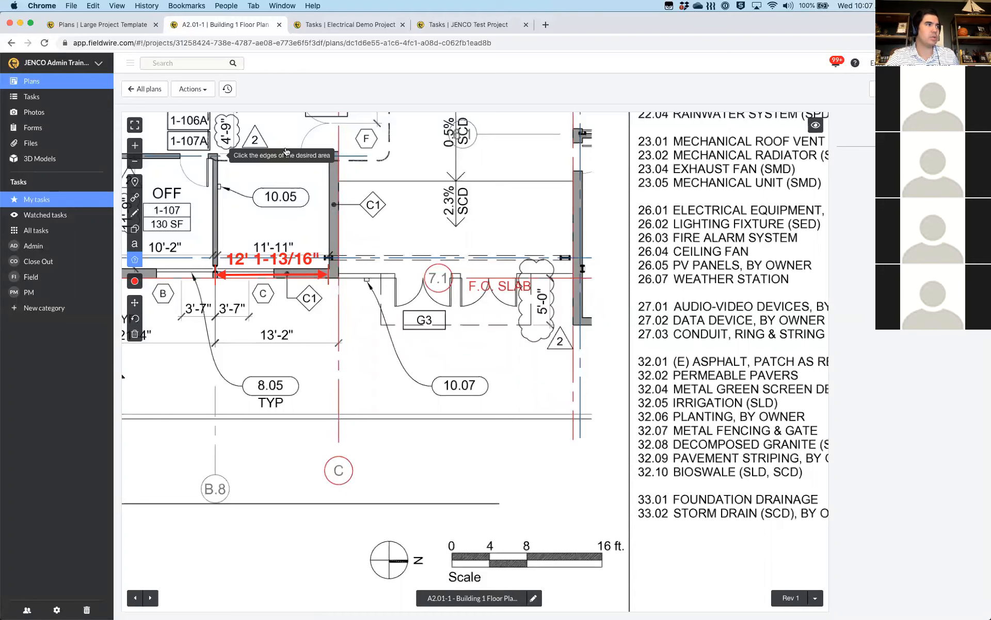
pyautogui.click(215, 154)
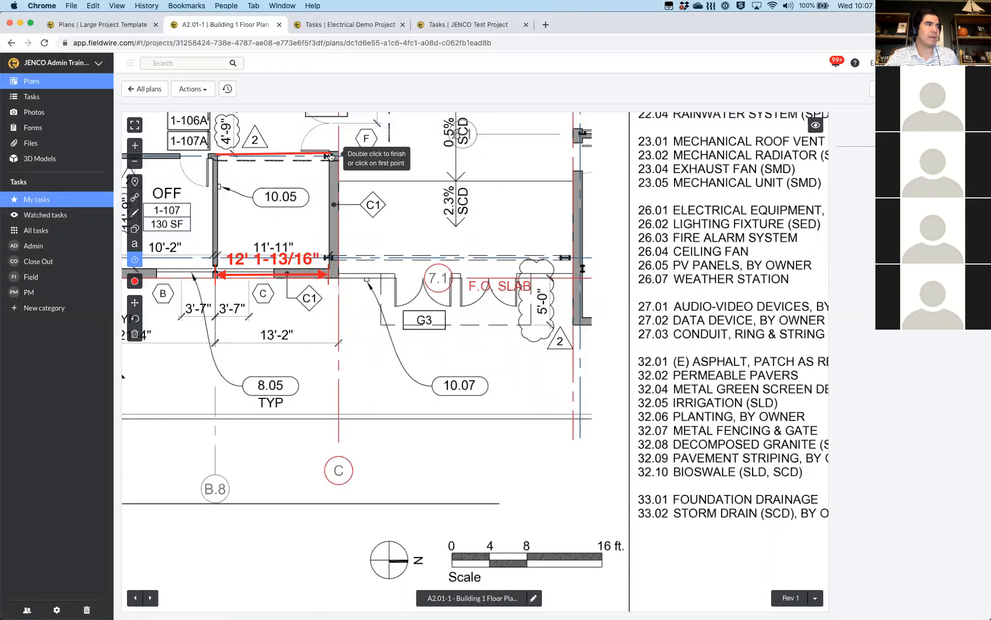
pyautogui.click(329, 154)
pyautogui.click(328, 265)
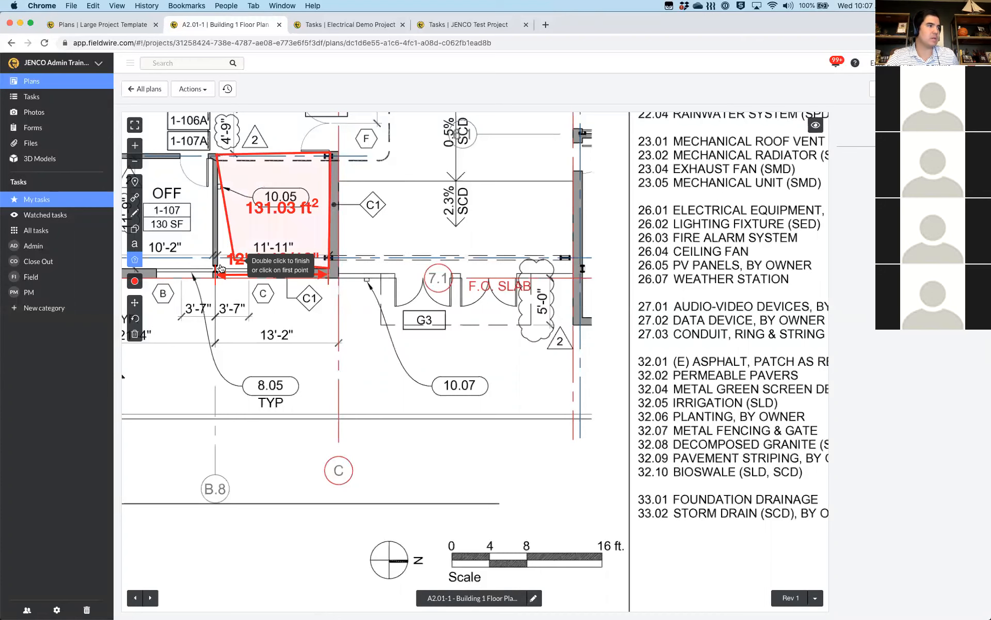
pyautogui.click(215, 270)
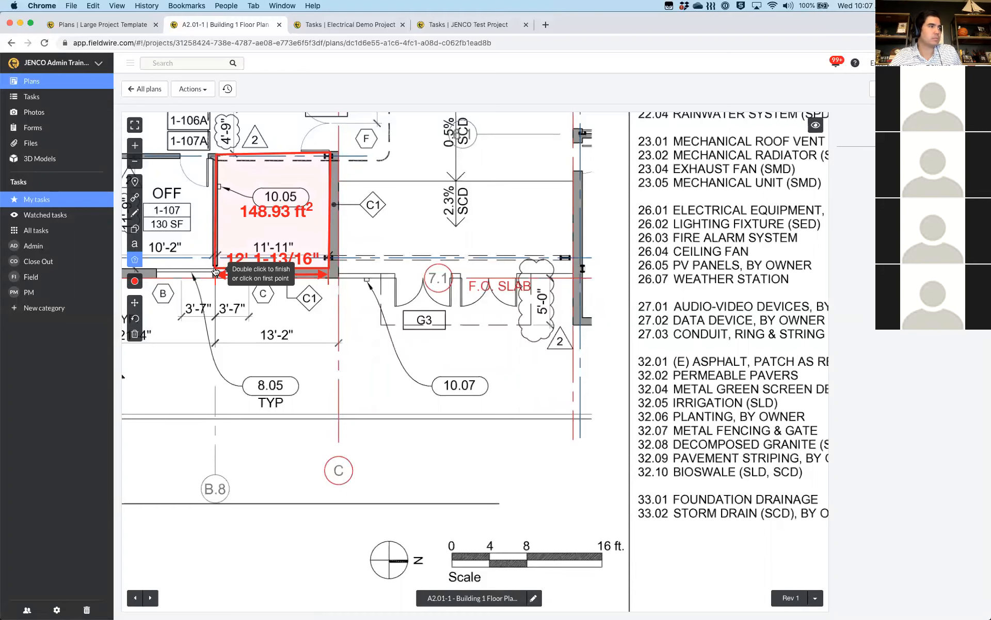
pyautogui.click(215, 271)
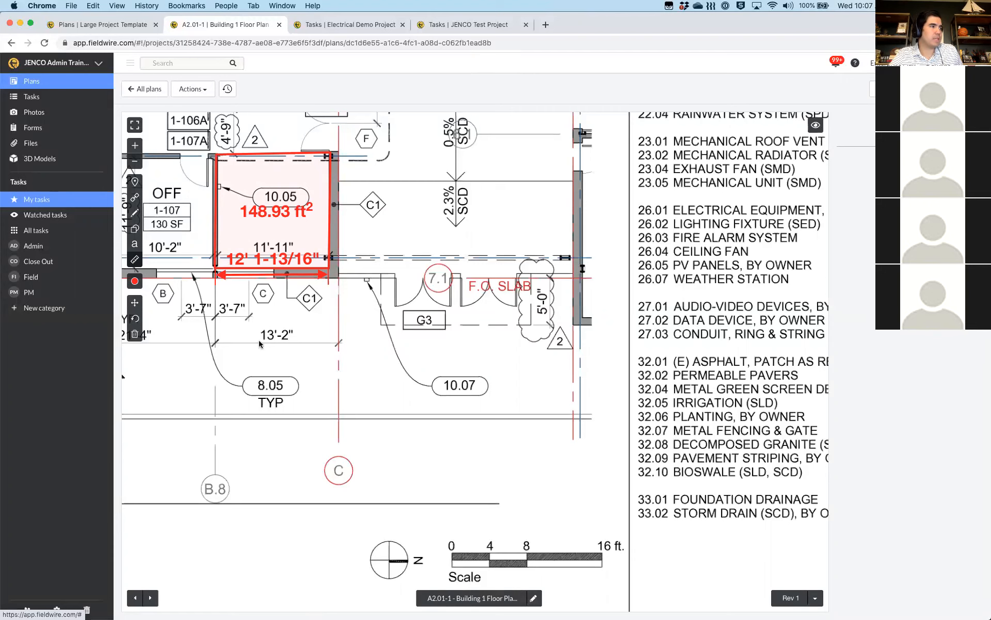
# Add a red 'Training' text label at size 30 above the Library
pyautogui.scroll(-2, 260, 344)
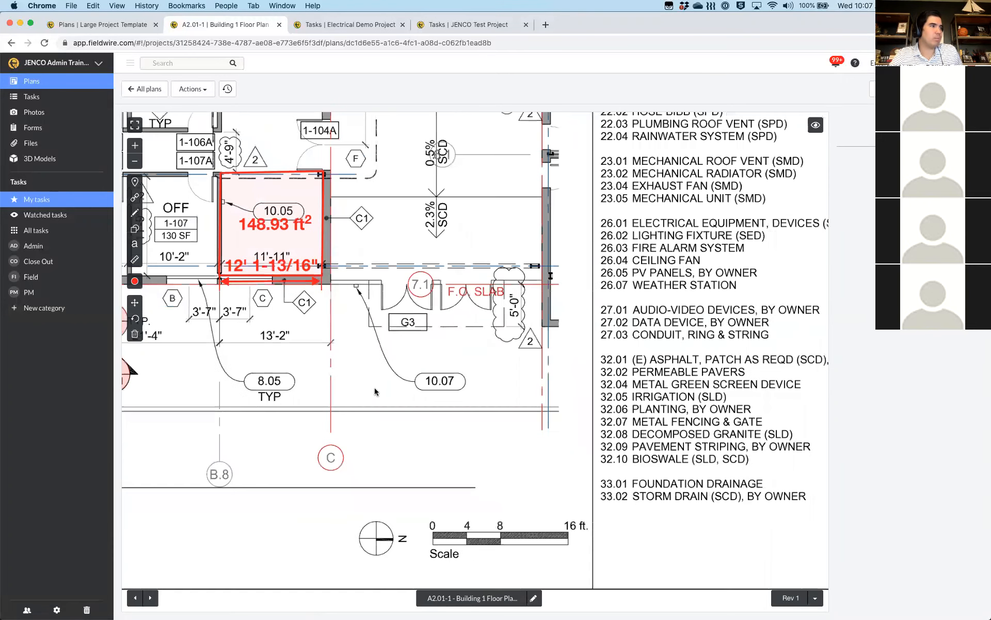
pyautogui.scroll(-5, 398, 405)
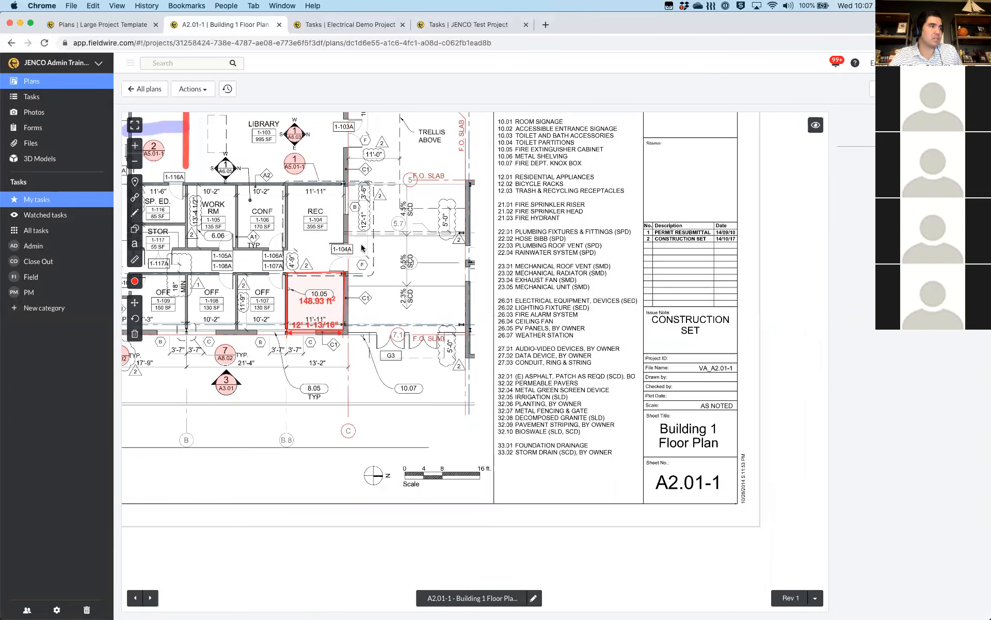
pyautogui.moveTo(376, 298); pyautogui.dragTo(413, 355)
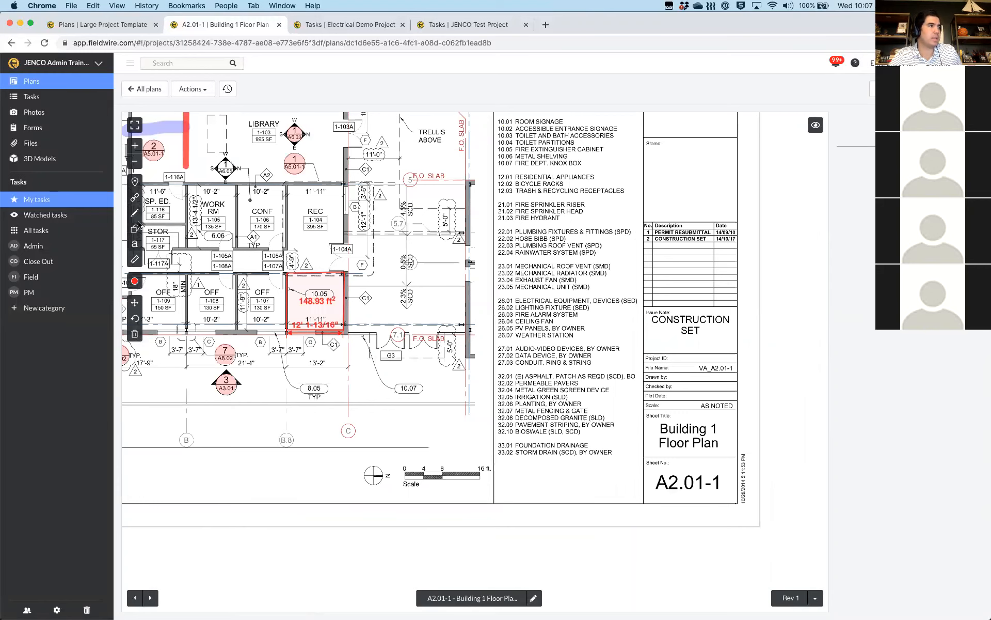
pyautogui.click(134, 244)
pyautogui.moveTo(334, 207); pyautogui.dragTo(467, 310)
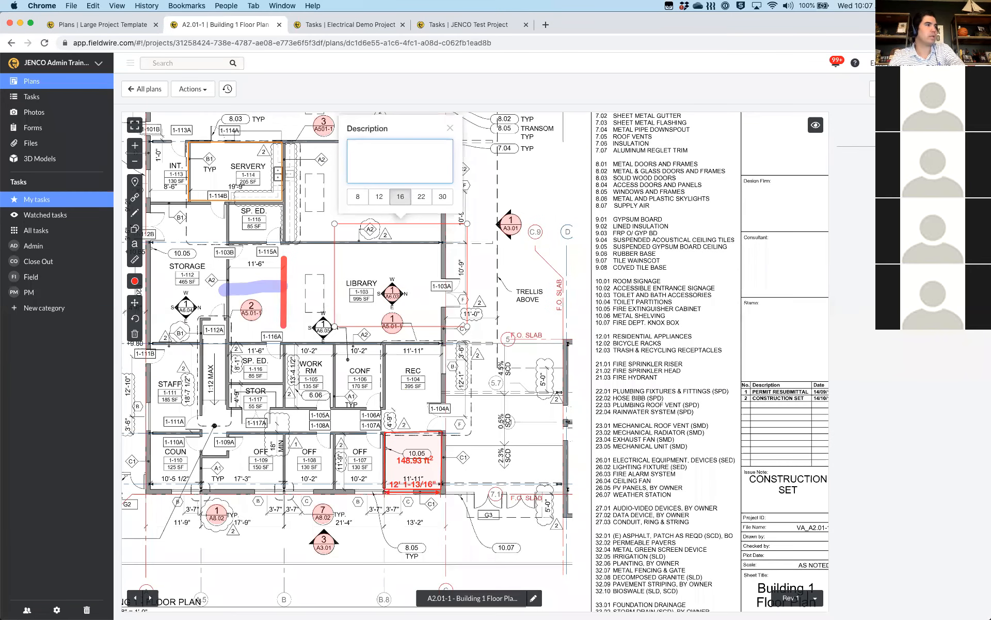
pyautogui.write('Training')
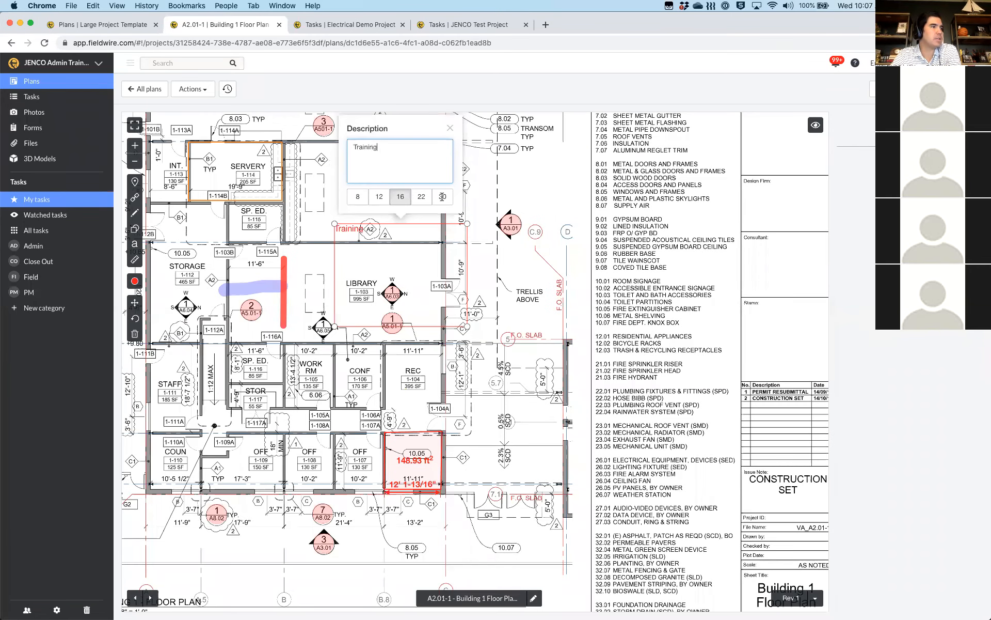
pyautogui.click(443, 198)
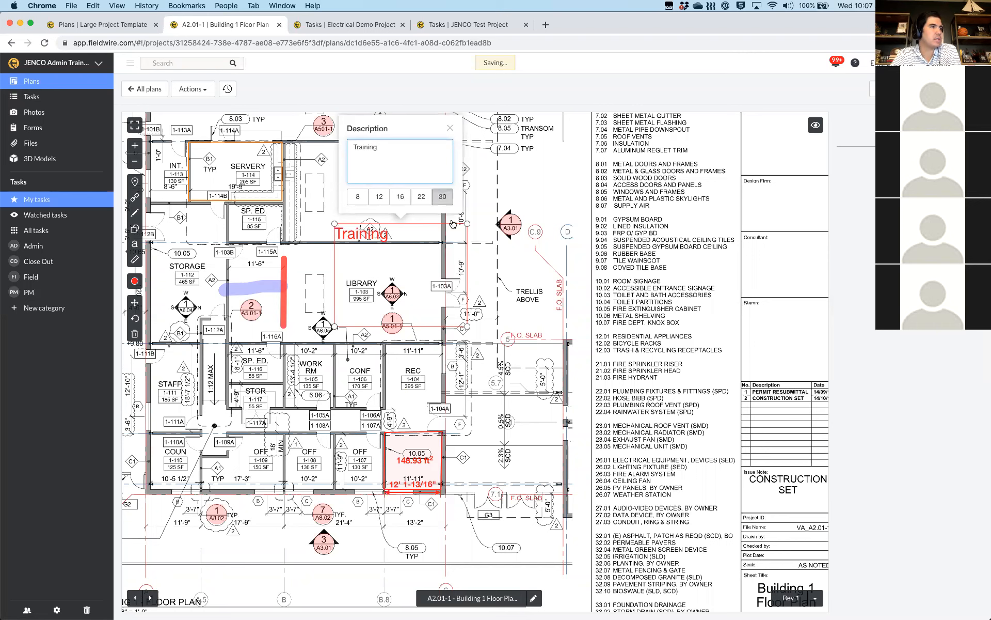
pyautogui.click(375, 228)
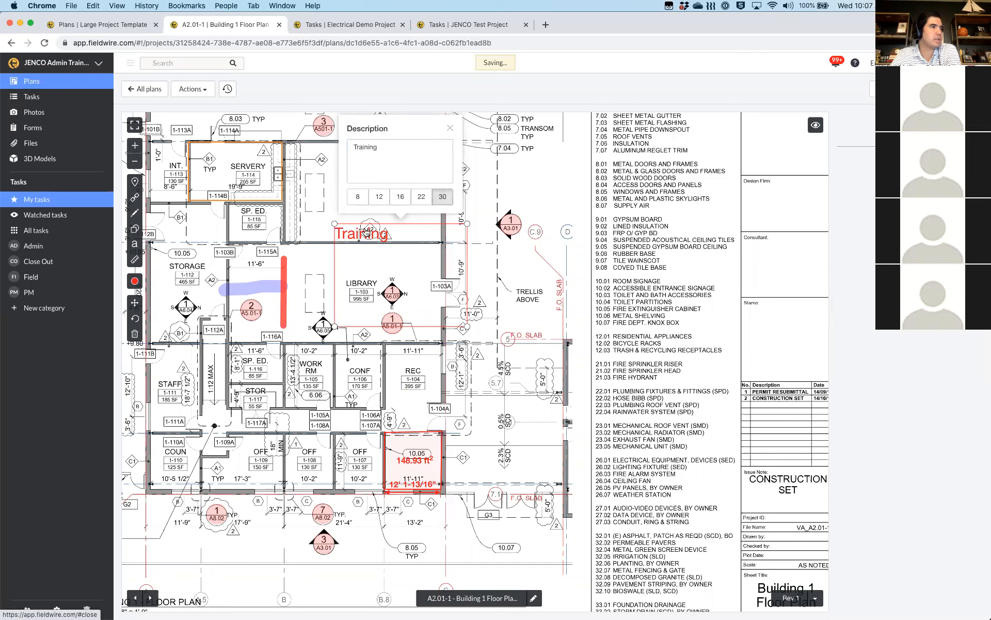
pyautogui.click(366, 236)
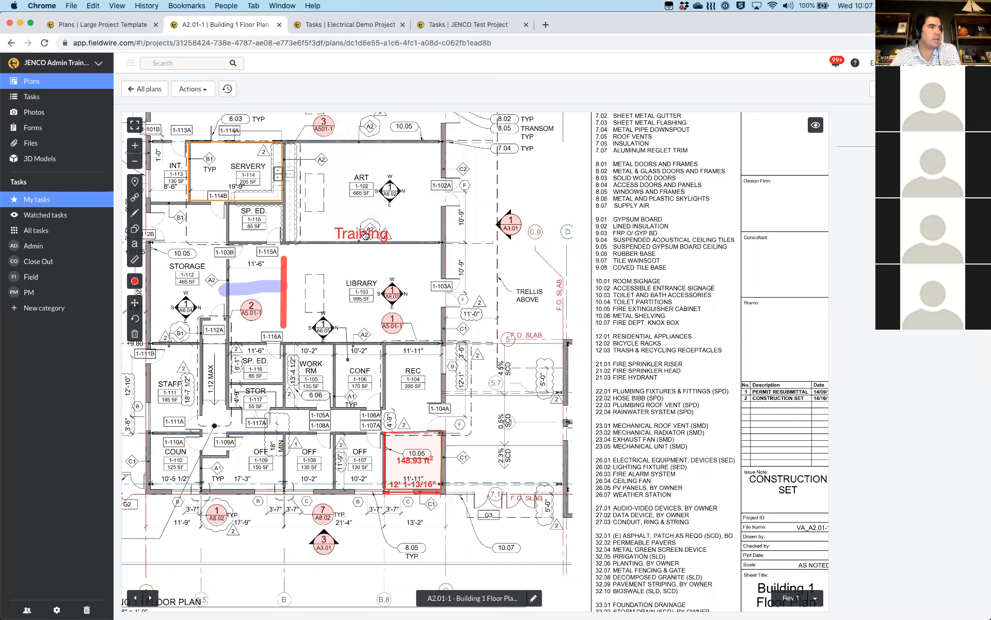
# Check the Training label's details (size 30, 100% opacity), then look over Shape and Pen options
pyautogui.click(365, 235)
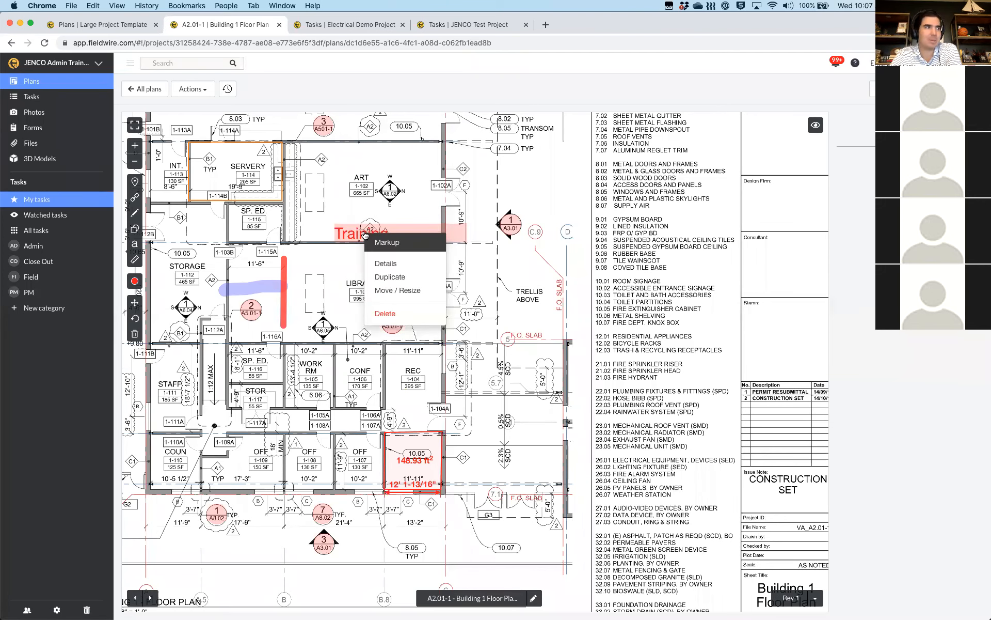
pyautogui.click(380, 265)
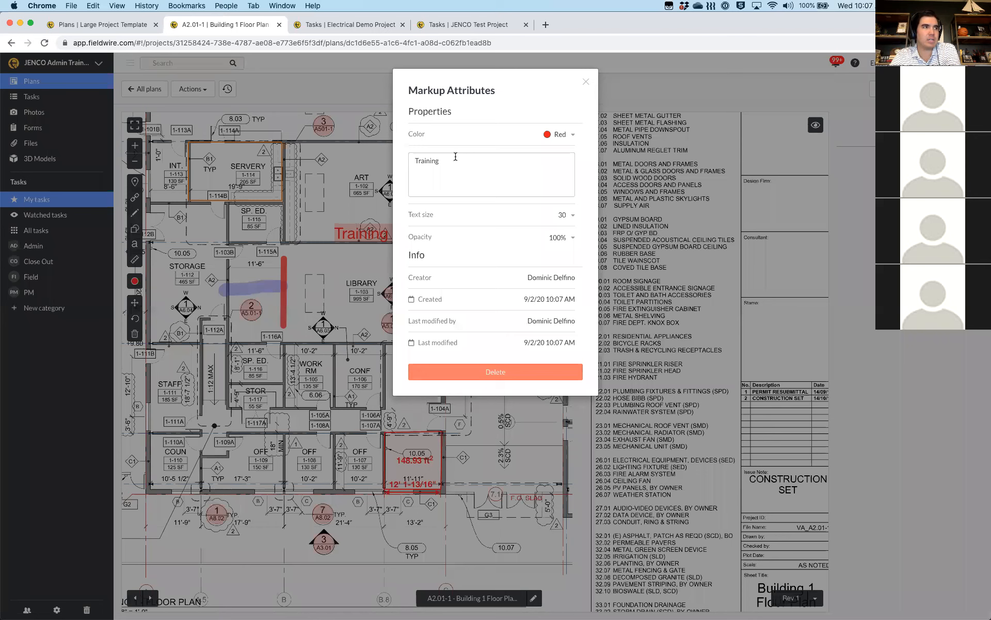
pyautogui.click(618, 268)
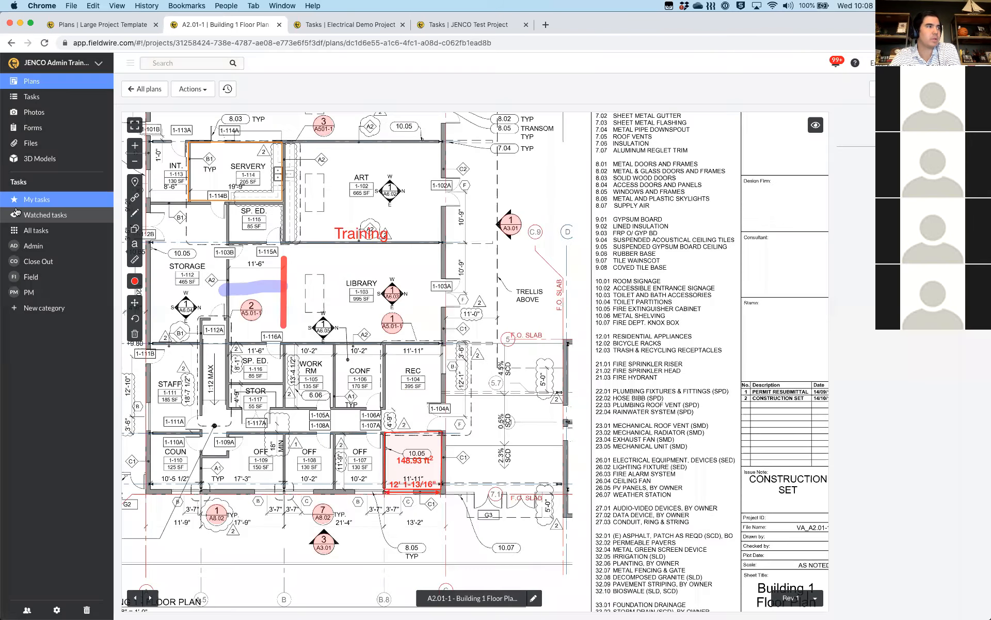
pyautogui.click(136, 229)
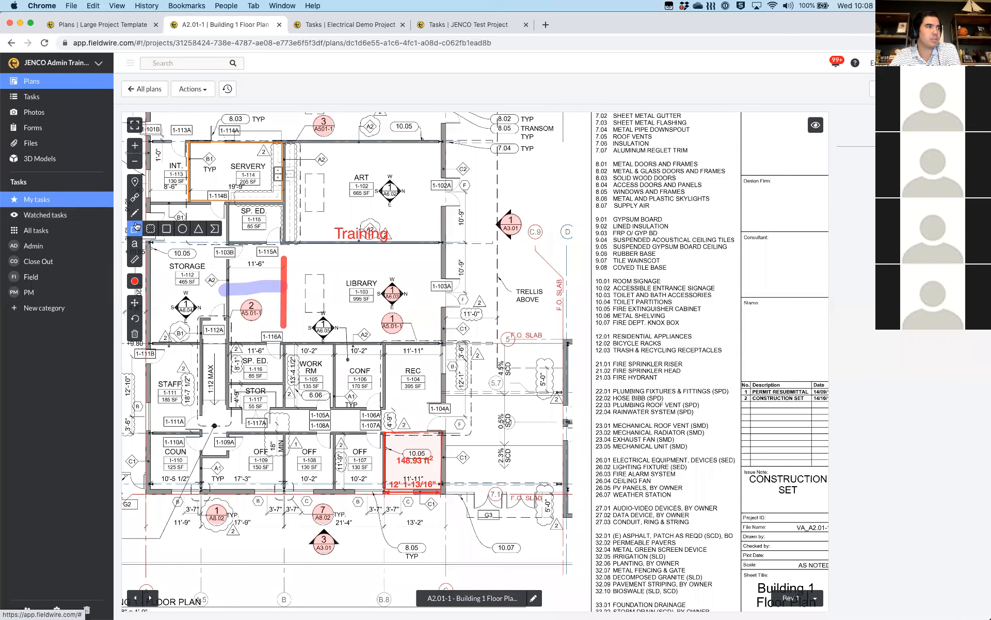
pyautogui.click(134, 213)
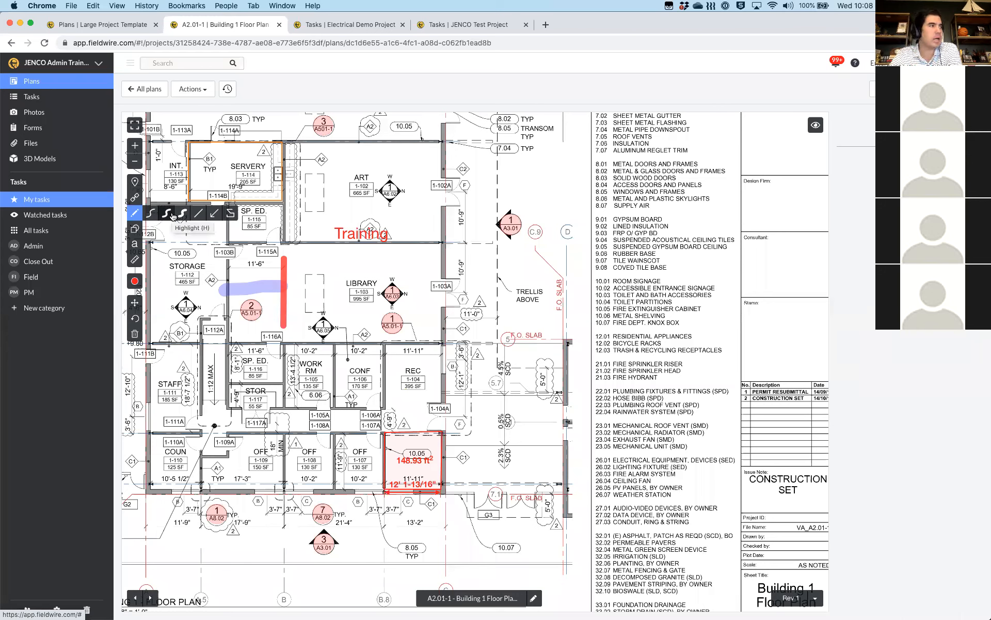
# Close the Pen flyout and drag the plan right and down to reveal the left side
pyautogui.click(133, 215)
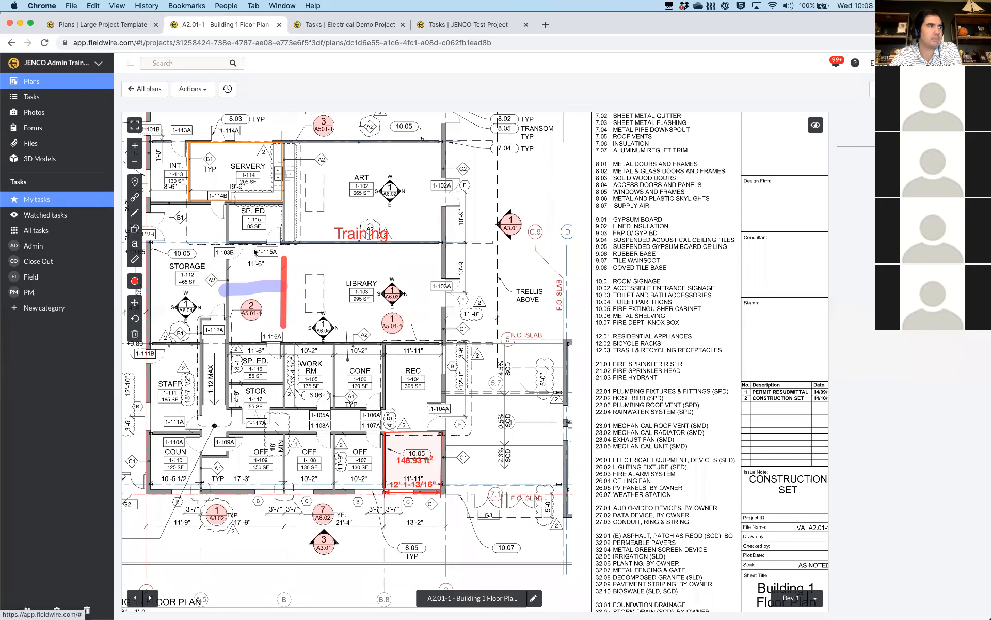
pyautogui.moveTo(253, 248); pyautogui.dragTo(337, 295)
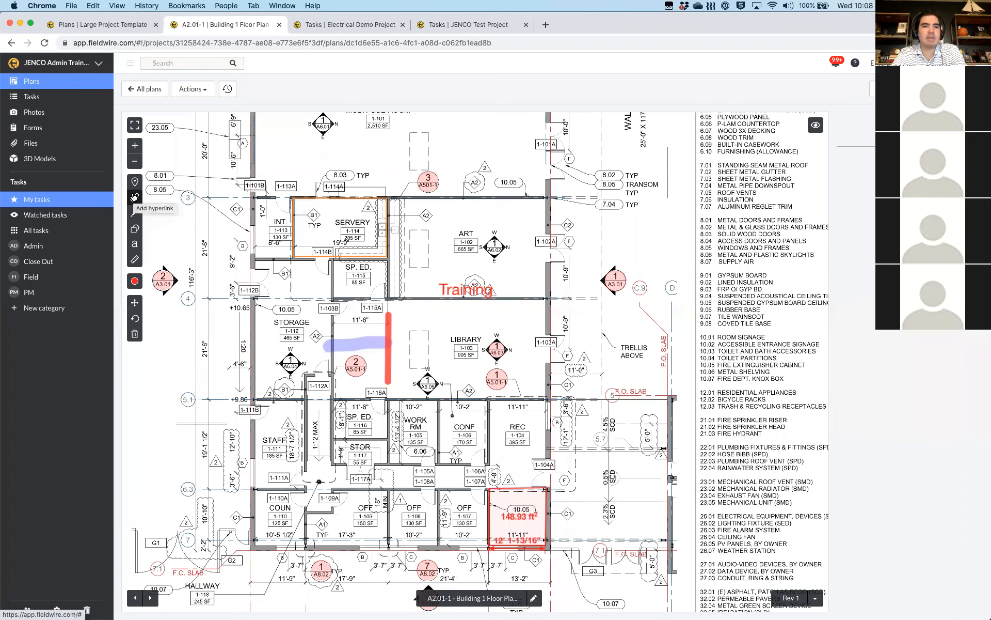
# Undo the Training text and the 148.93 ft² area measurement
pyautogui.click(136, 320)
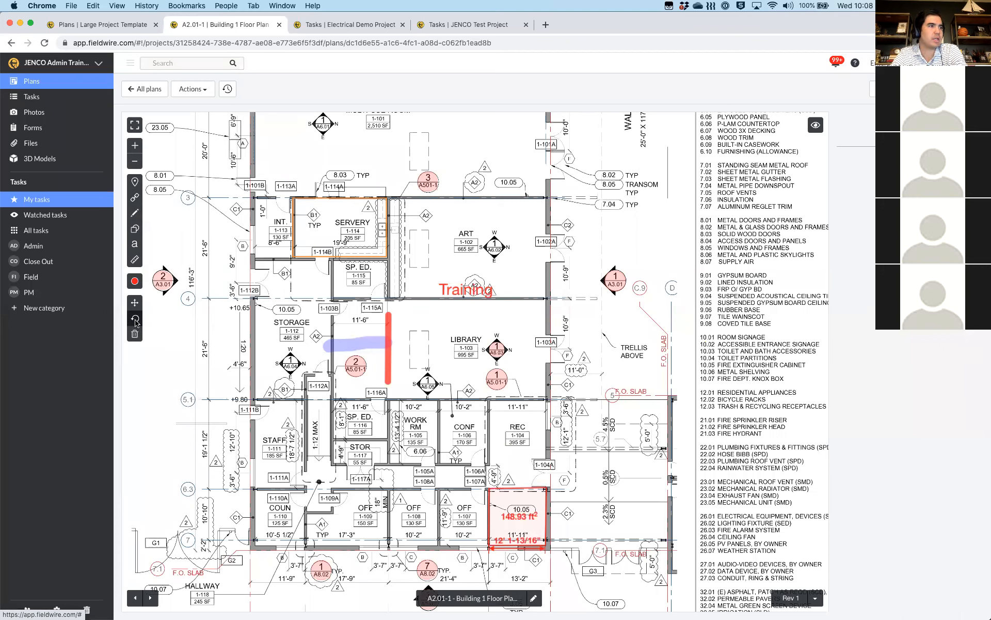
pyautogui.click(136, 322)
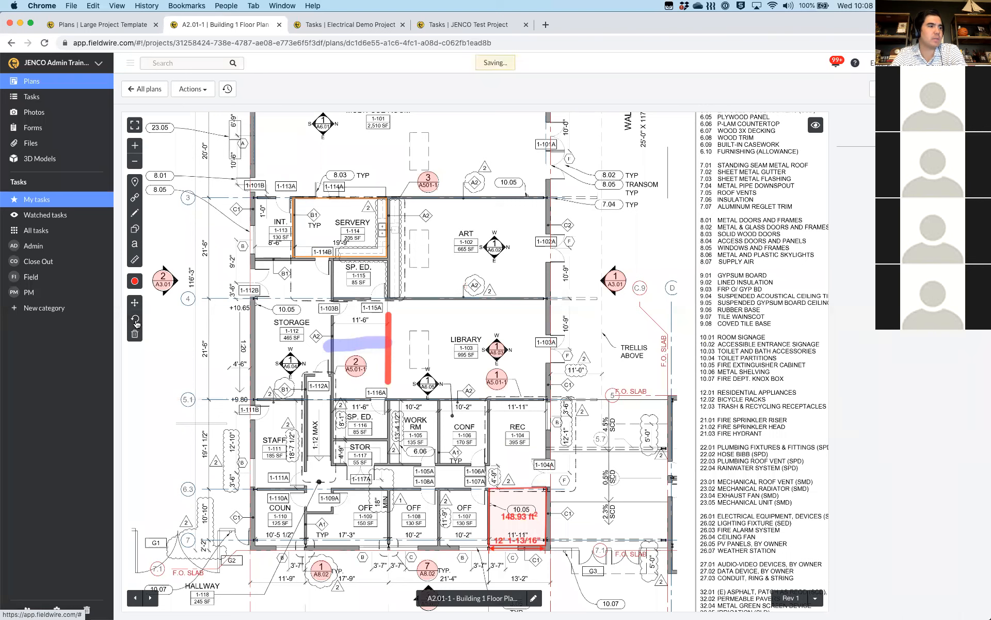
pyautogui.click(136, 321)
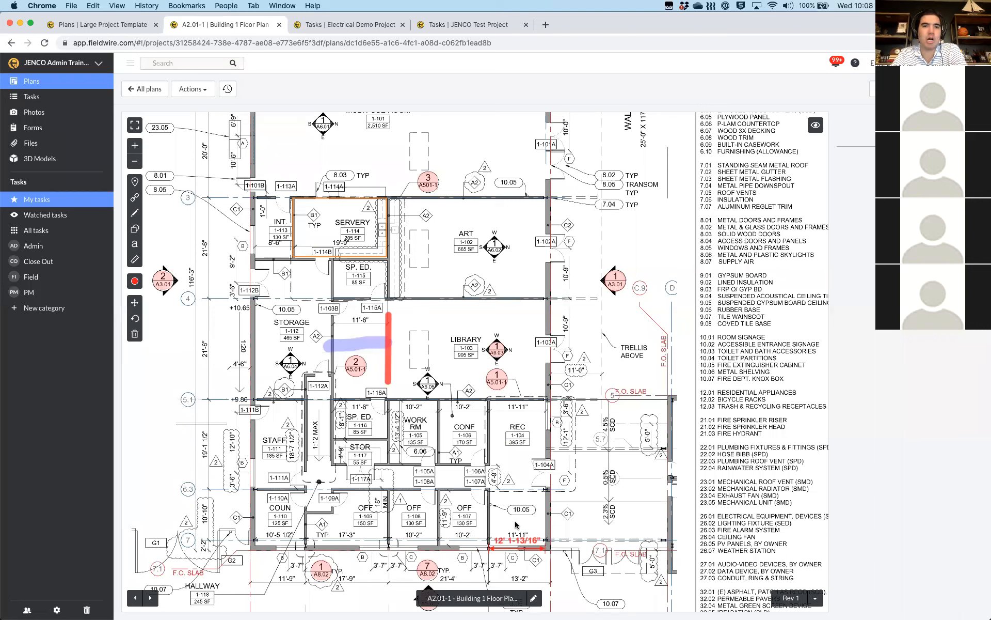
# Inspect the red line and blue highlight markups' options, then pick the Delete tool
pyautogui.click(389, 358)
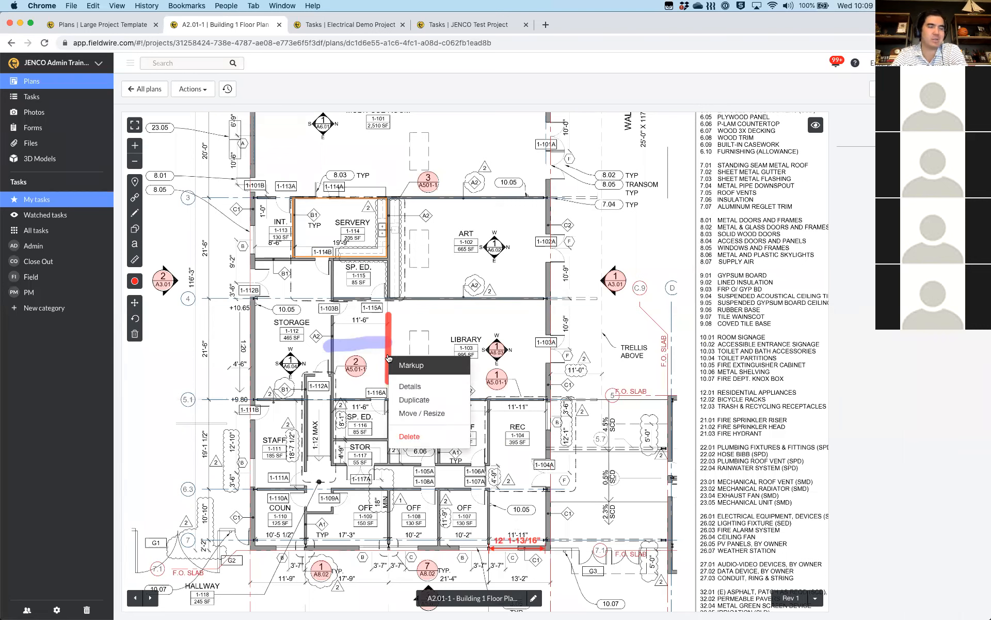
pyautogui.click(345, 419)
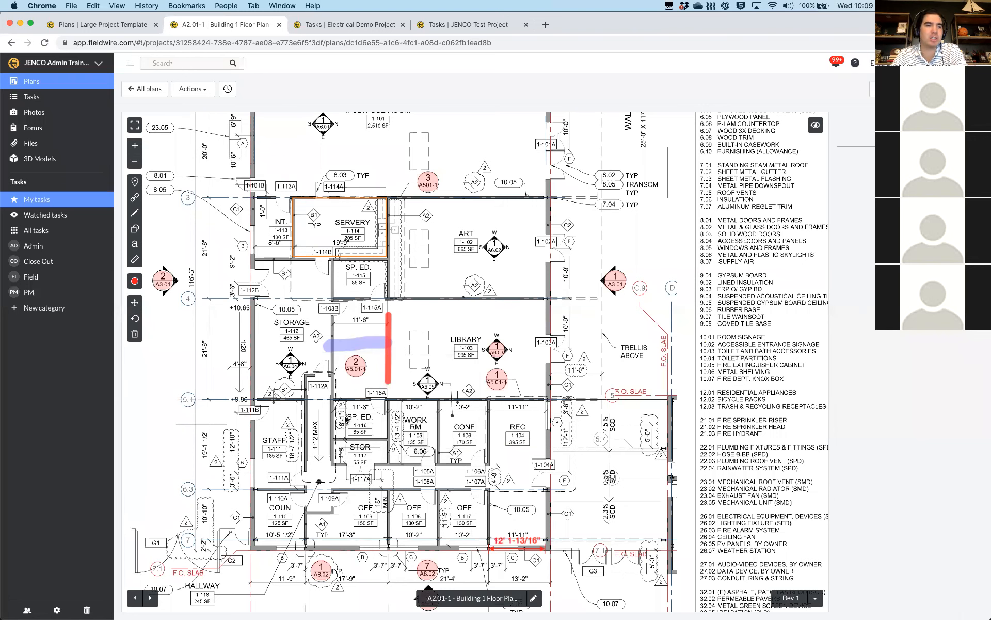
pyautogui.click(377, 347)
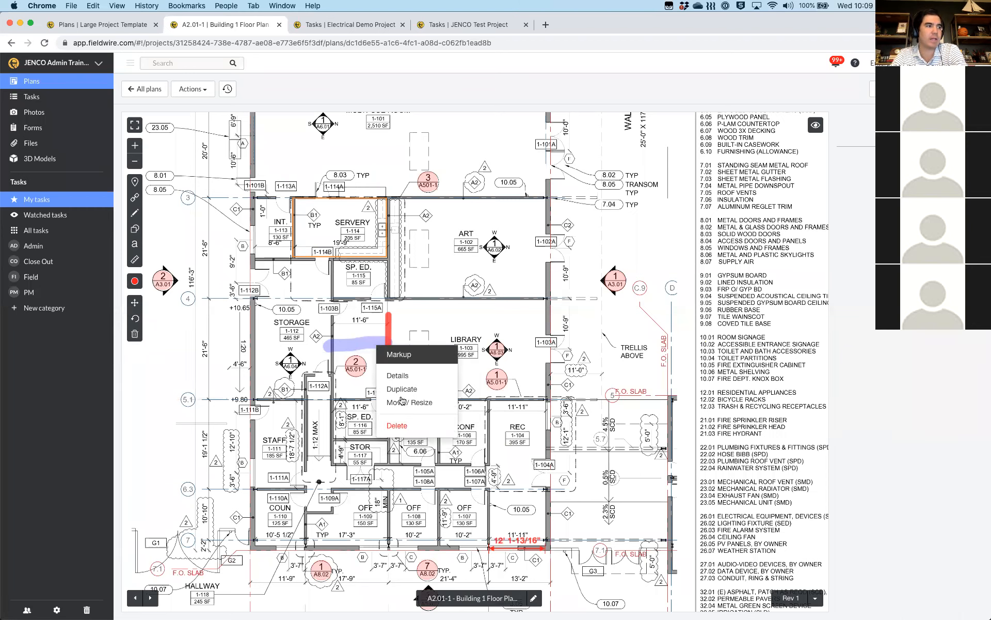
pyautogui.click(316, 408)
pyautogui.click(134, 333)
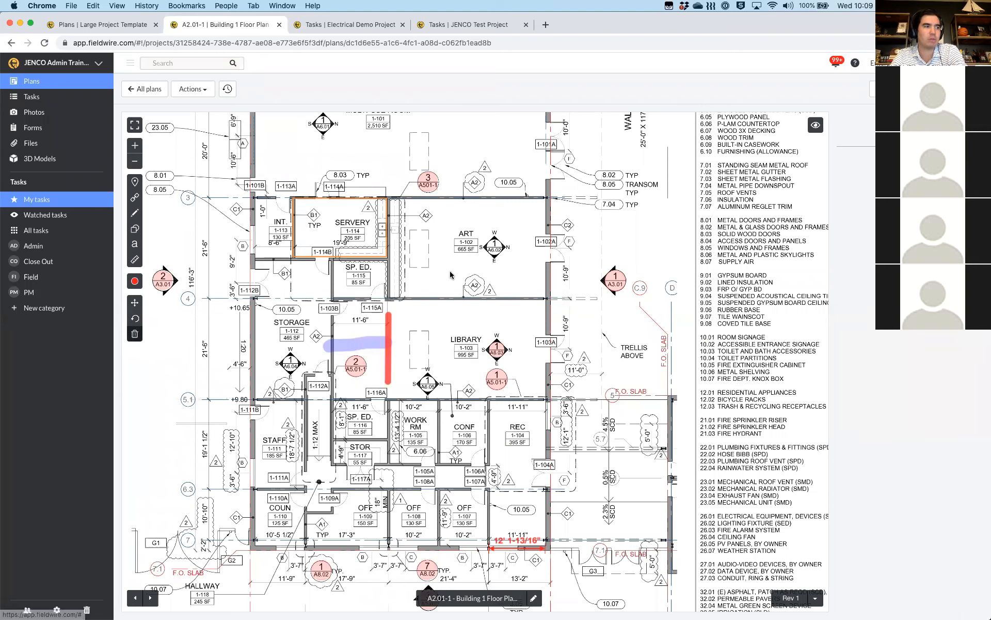
# Place a Link to Plan marker in the ART room pointing to sheet E.4 and preview it
pyautogui.click(132, 335)
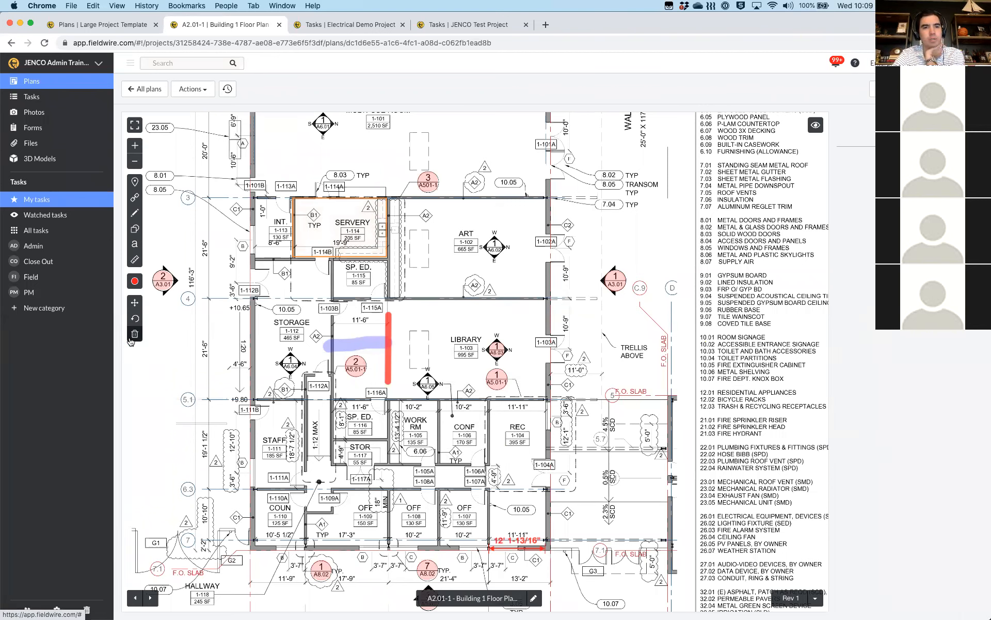
pyautogui.click(134, 201)
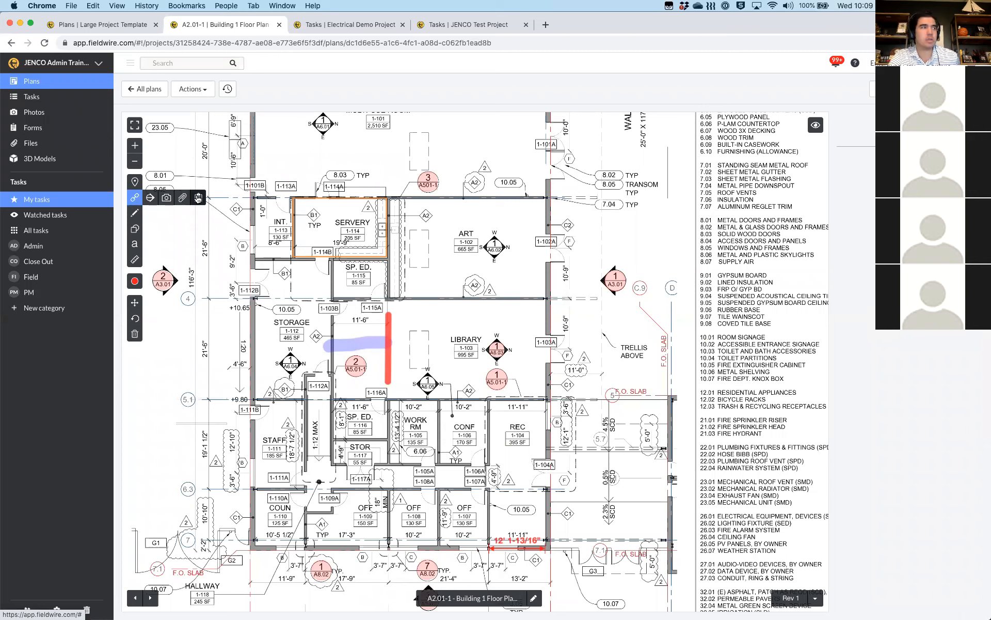
pyautogui.click(151, 200)
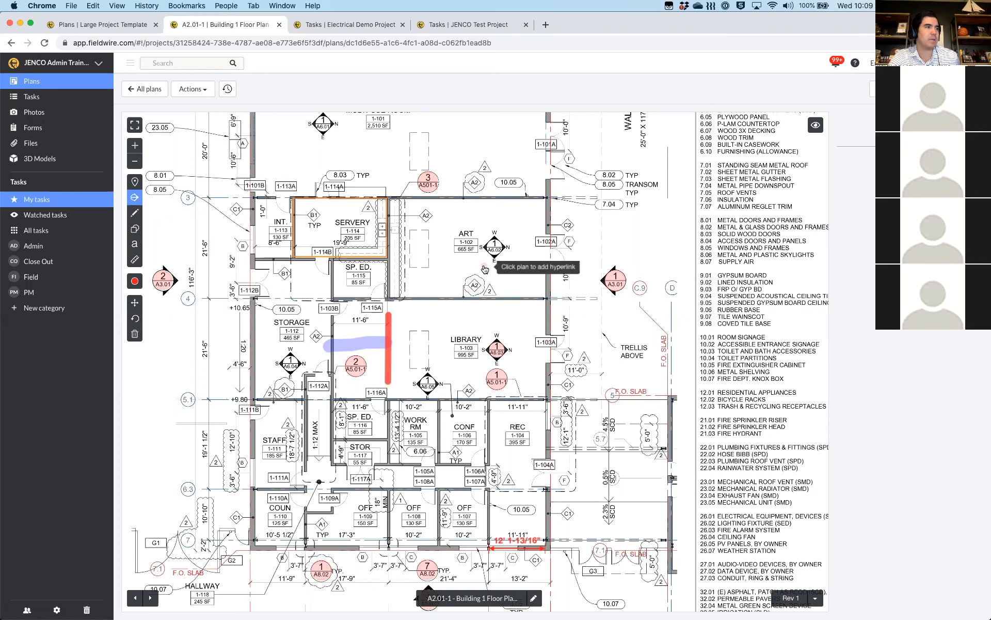
pyautogui.click(420, 251)
pyautogui.click(427, 216)
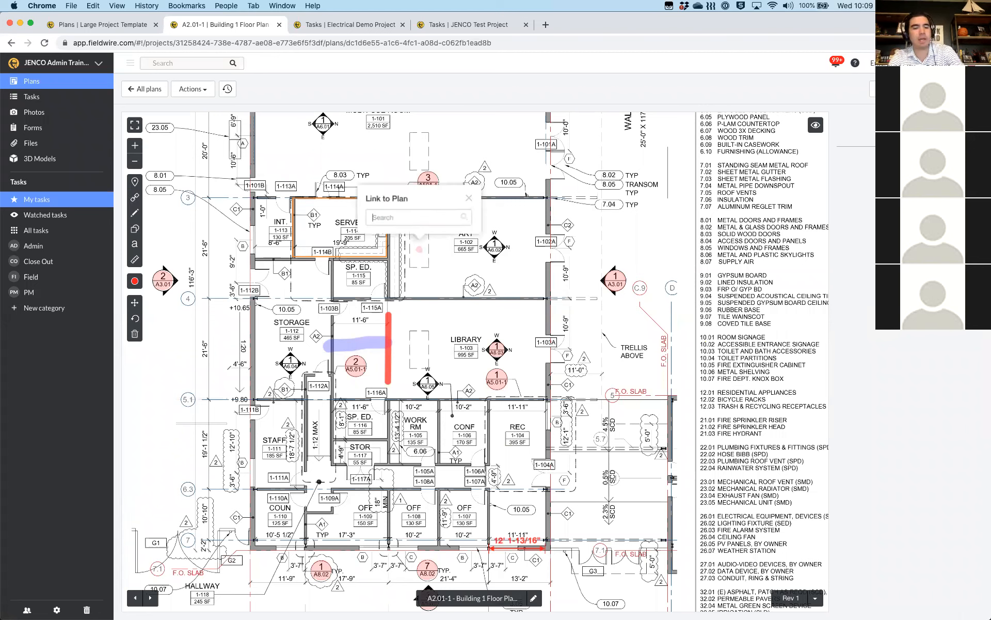
pyautogui.write('e')
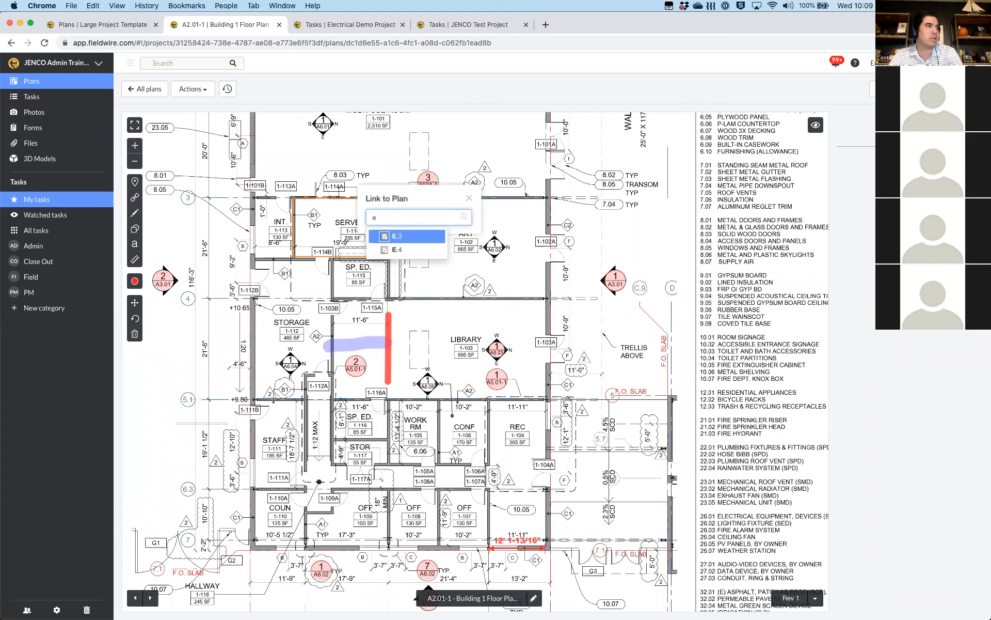
pyautogui.click(399, 249)
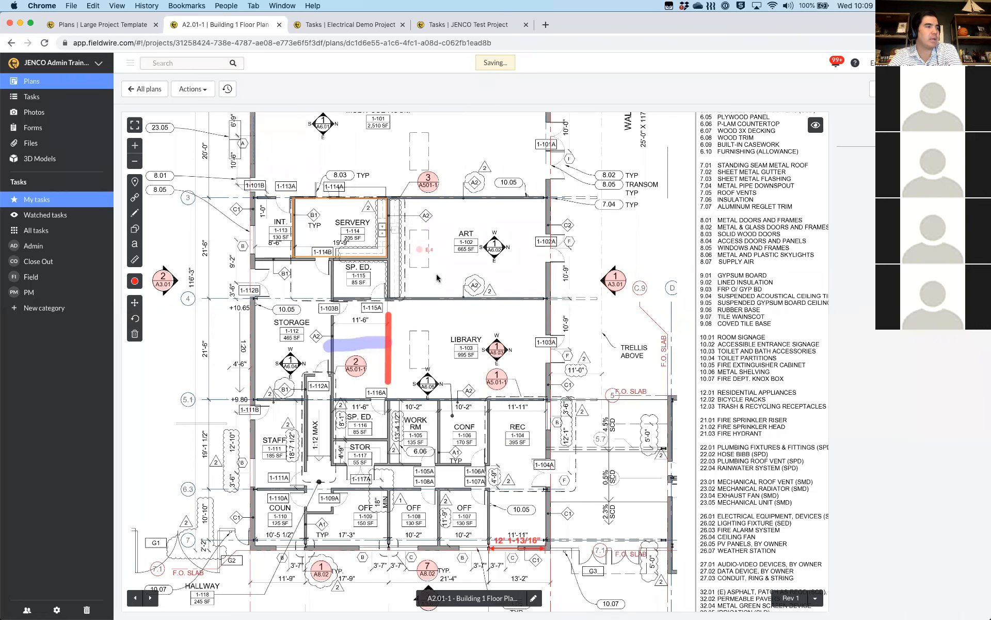
pyautogui.click(424, 251)
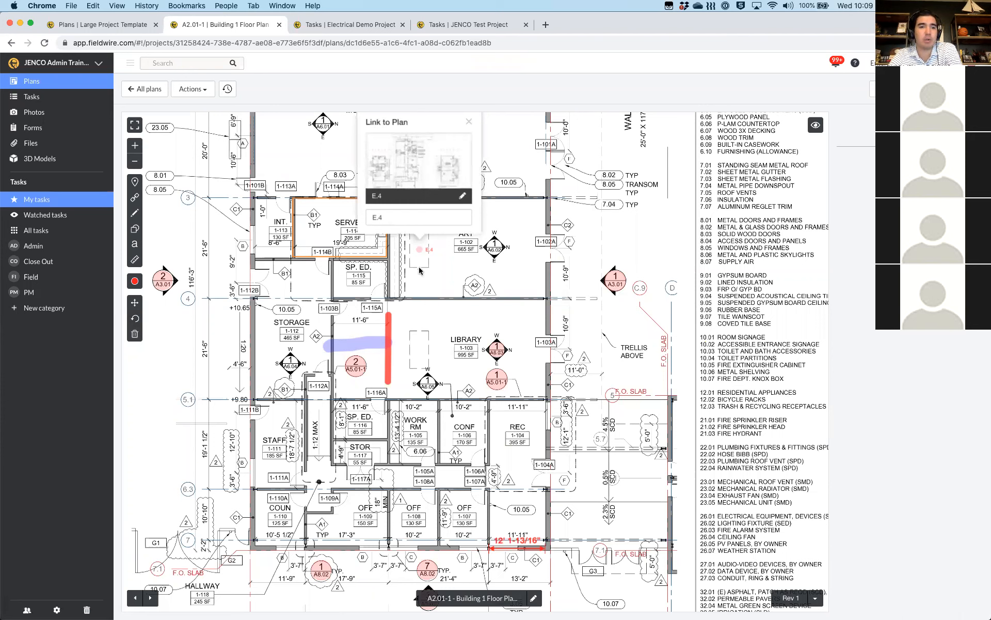
pyautogui.click(437, 237)
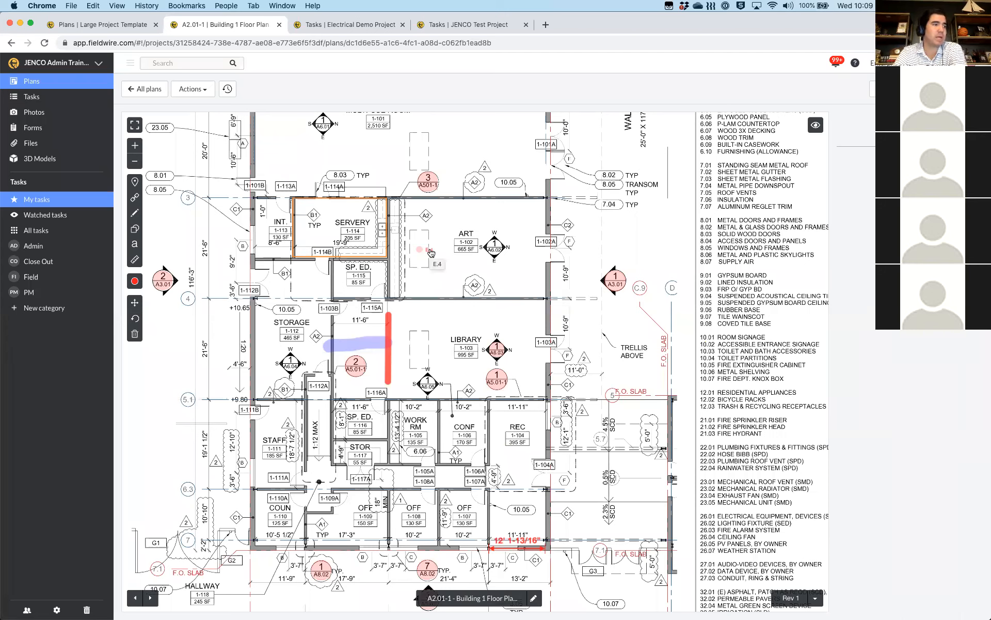
pyautogui.click(133, 199)
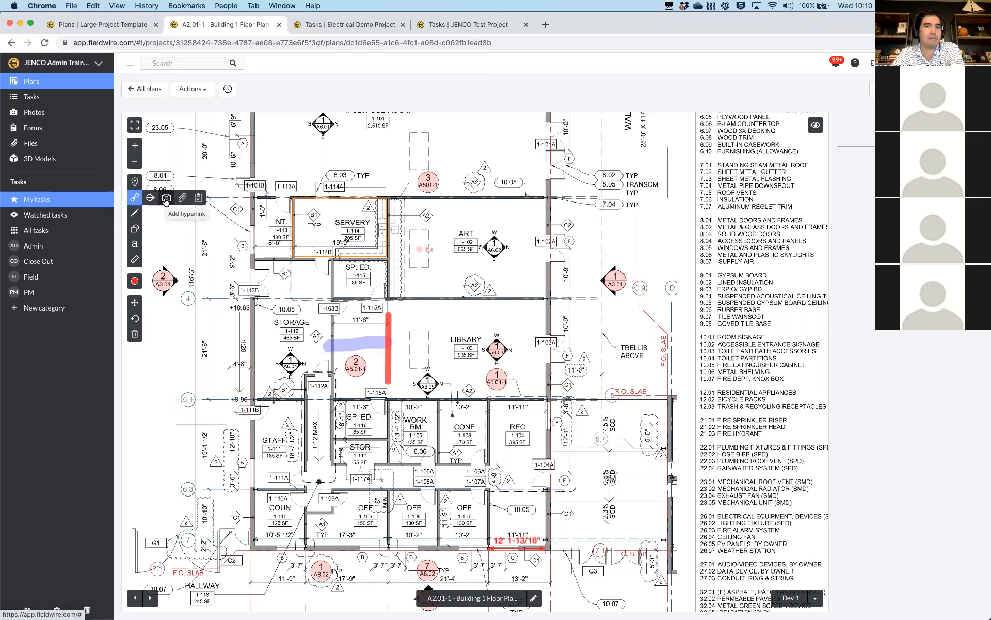
# Drop a photo link marker in the SP. ED. room and close the Photos popup
pyautogui.click(166, 202)
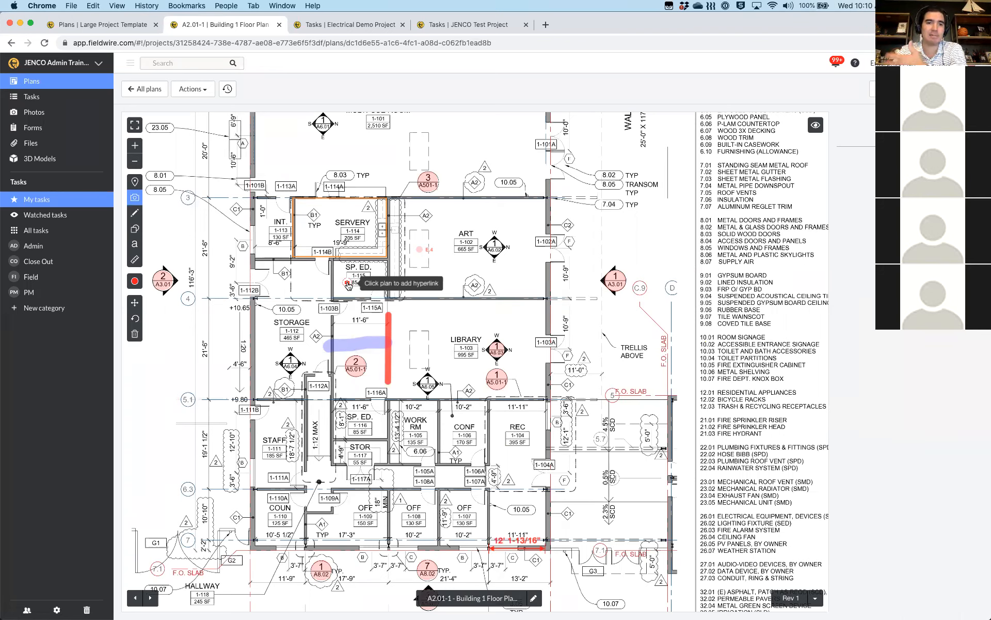
pyautogui.click(353, 283)
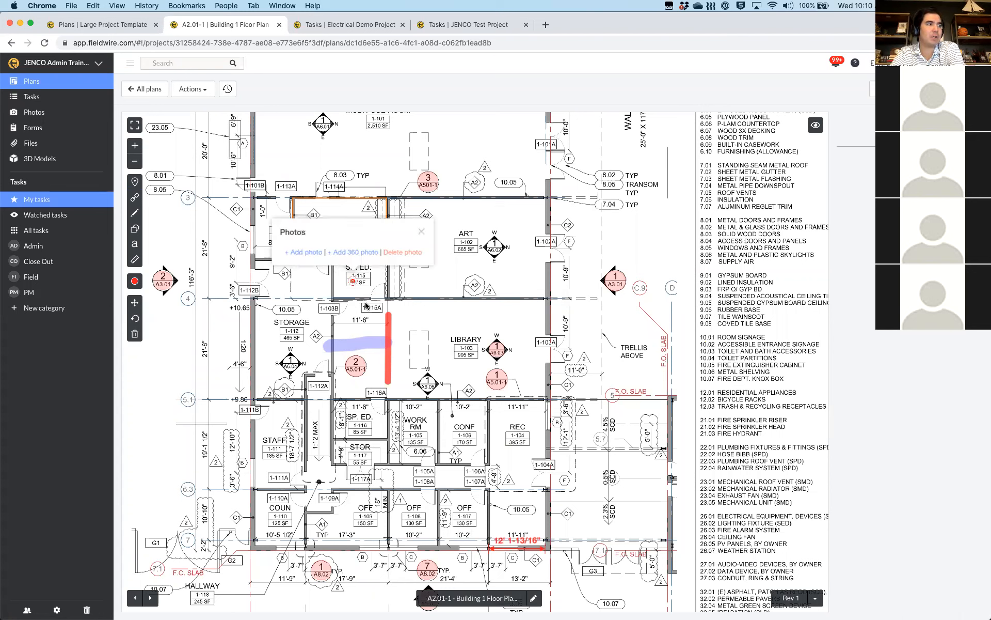
pyautogui.click(352, 285)
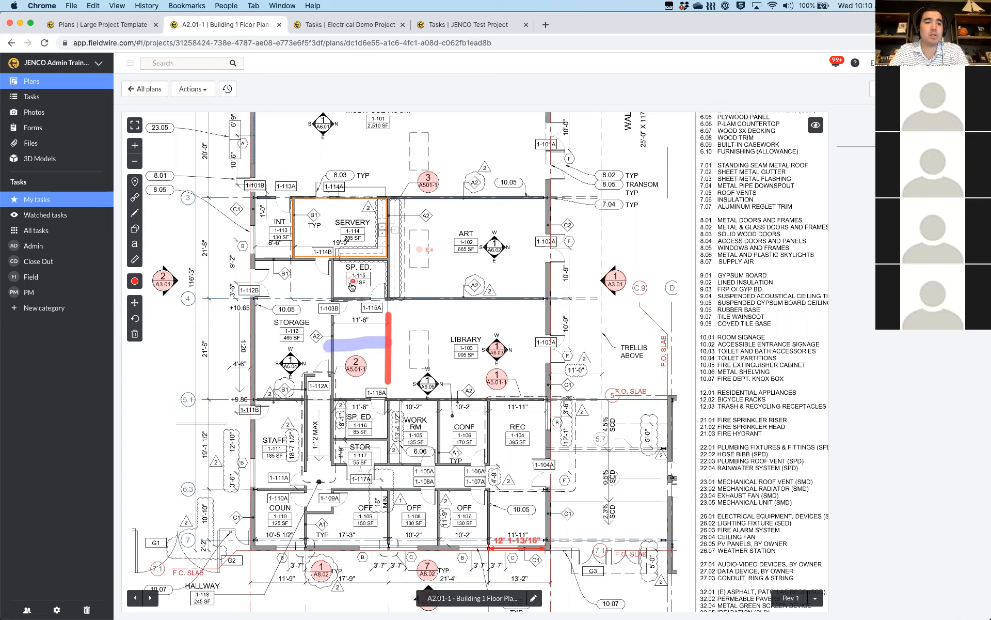
pyautogui.click(133, 198)
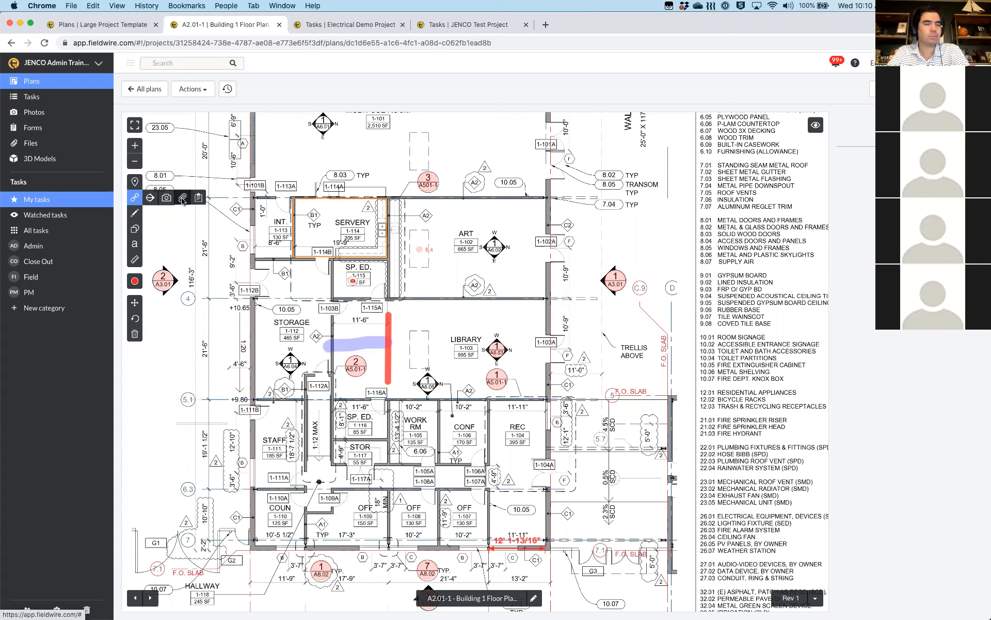
# Link RFI 05- Material Conflict.pdf, found by searching 'rfi', to a spot beside the Art room
pyautogui.click(183, 198)
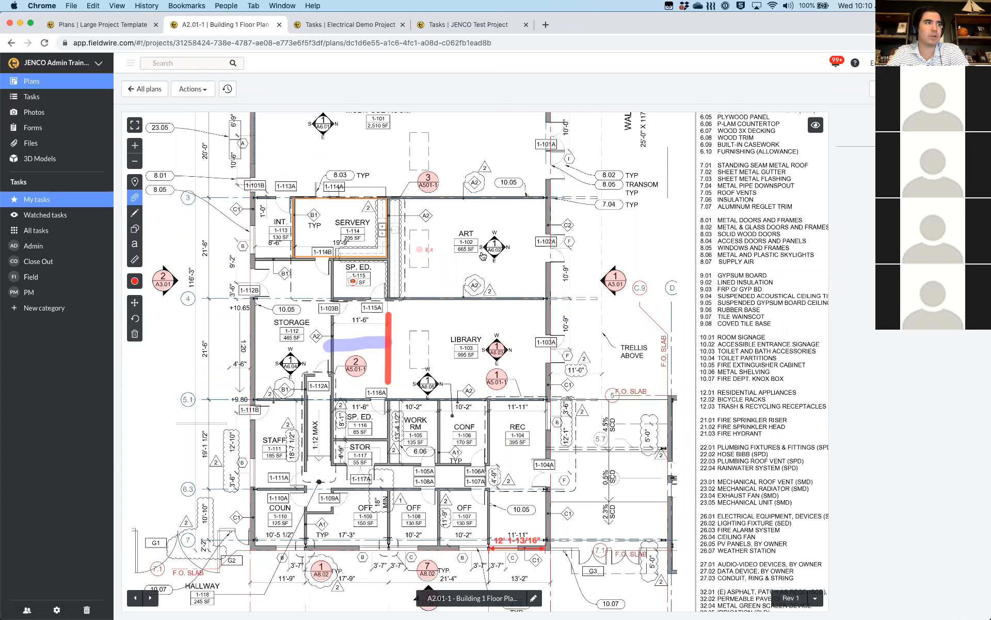
pyautogui.click(535, 207)
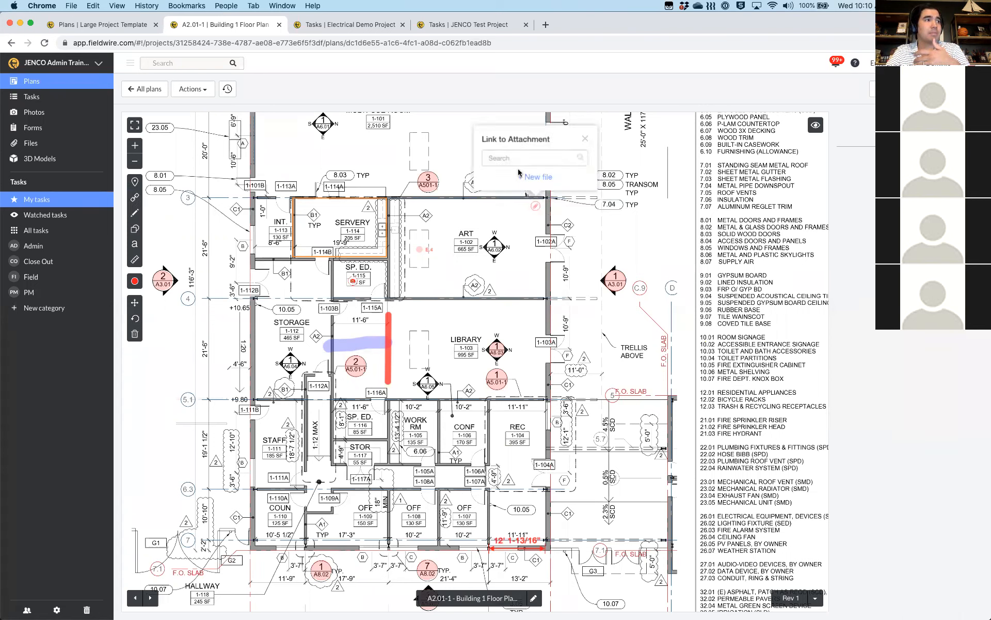
pyautogui.click(506, 157)
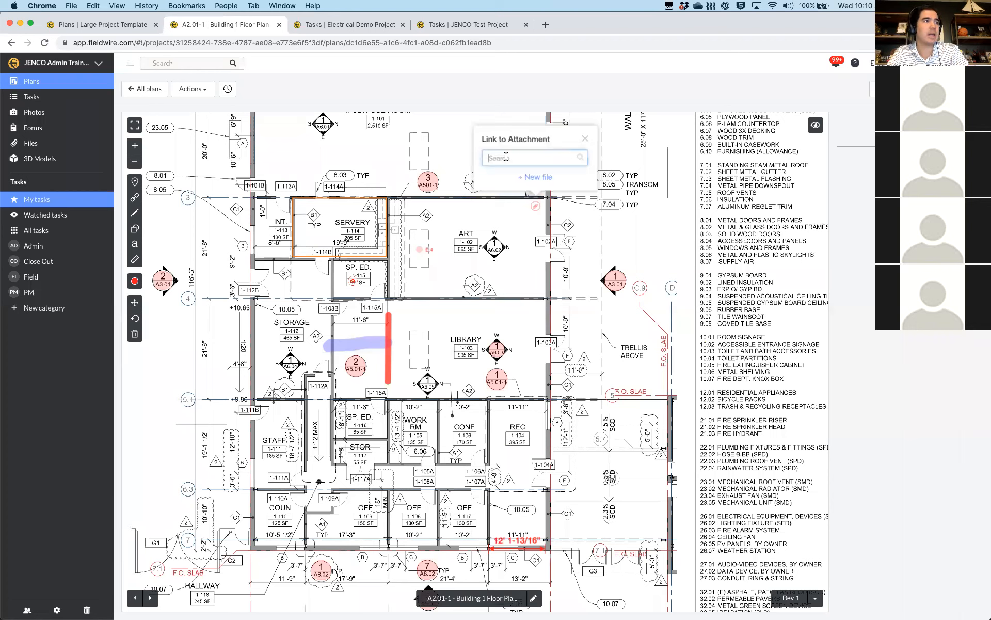
pyautogui.write('rfi')
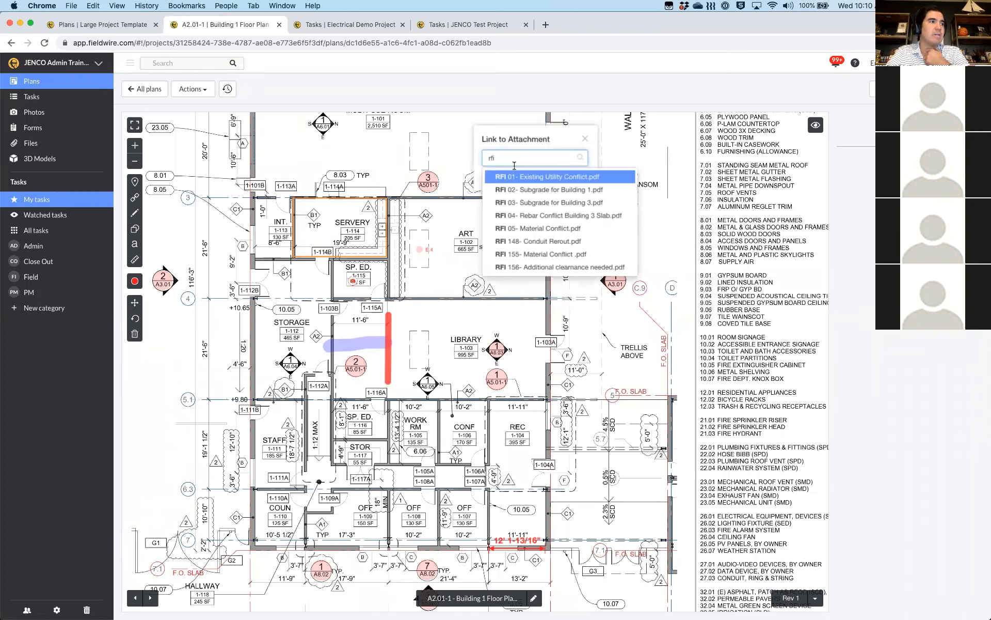
pyautogui.click(521, 227)
pyautogui.click(494, 264)
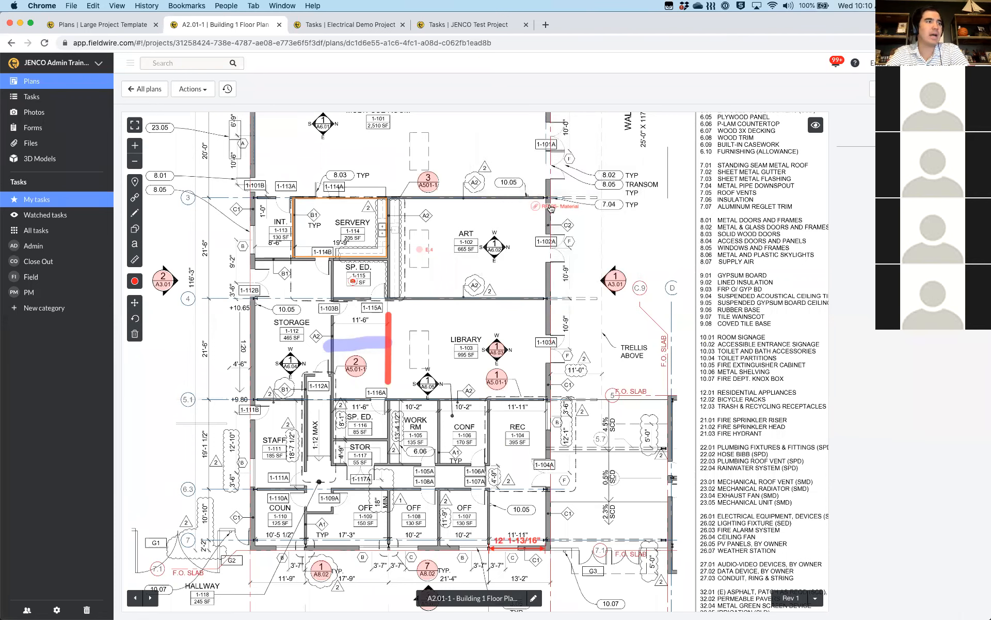
# Open the RFI 05 link to preview the PDF, close it, and pan the plan
pyautogui.click(551, 207)
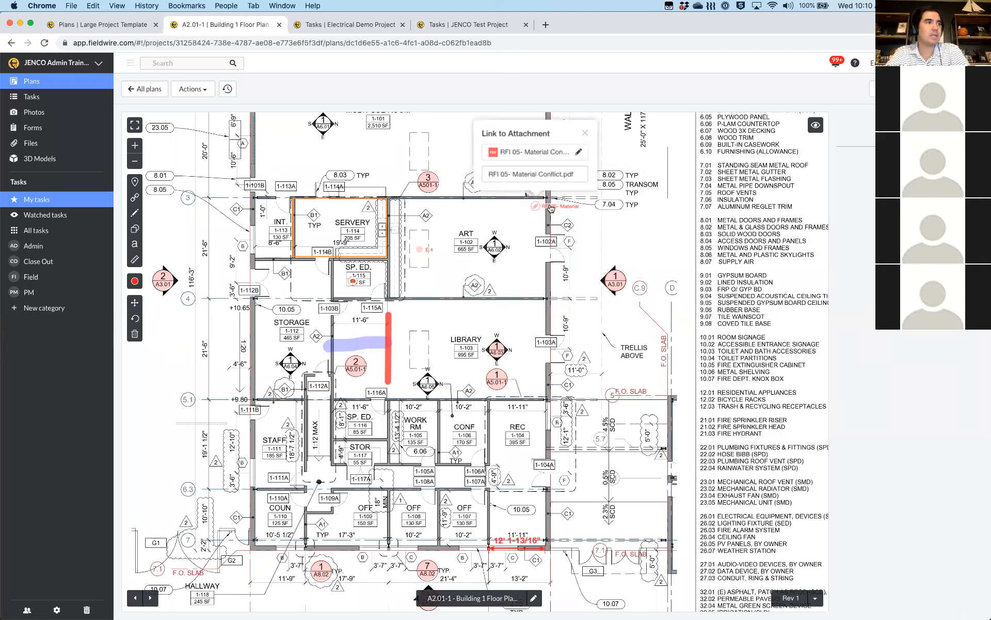
pyautogui.click(531, 152)
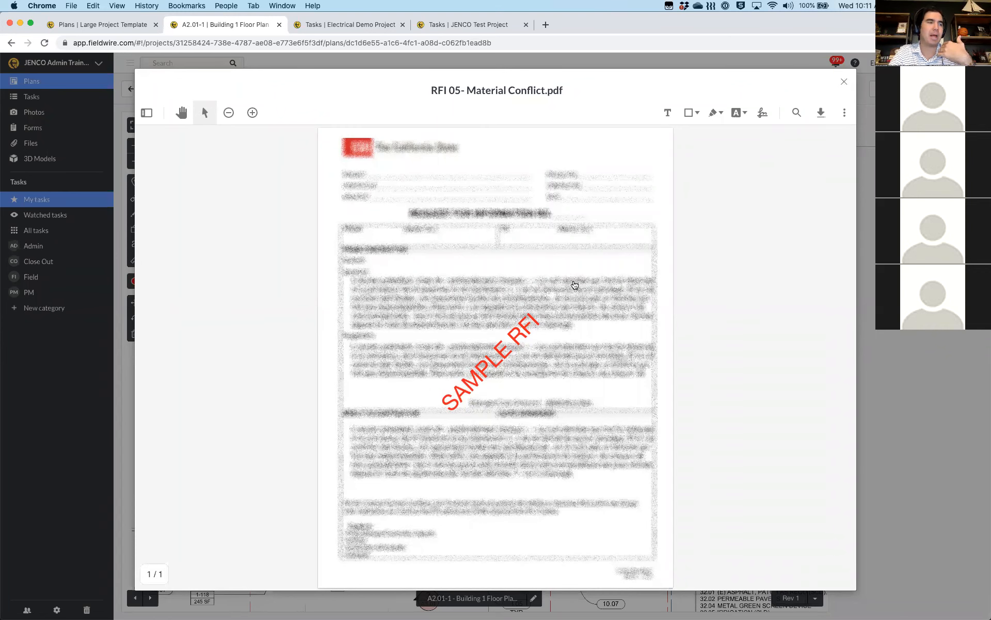
pyautogui.press('Escape')
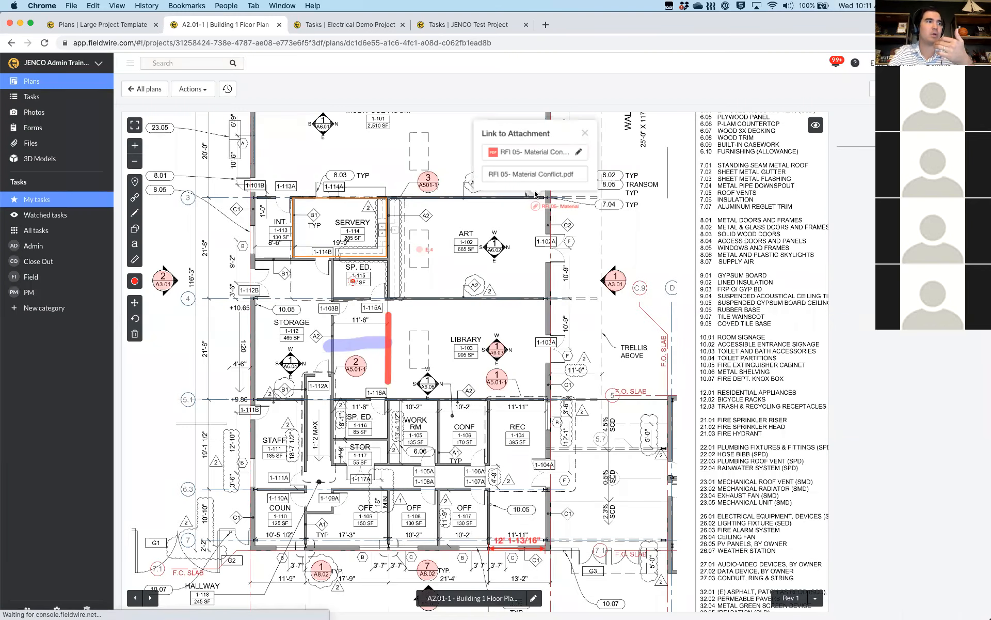
pyautogui.click(535, 194)
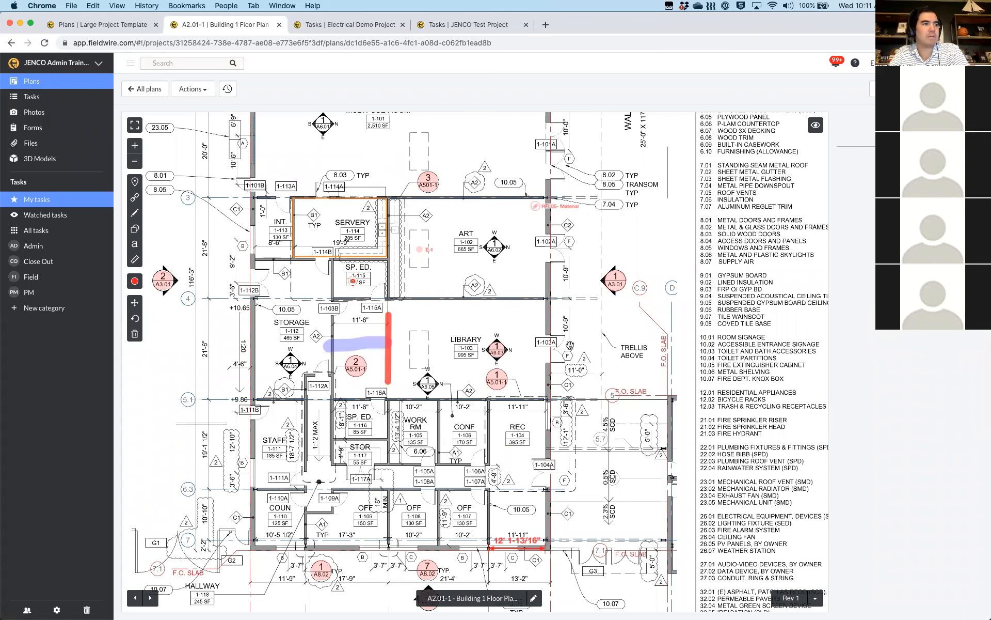
pyautogui.moveTo(570, 344); pyautogui.dragTo(608, 450)
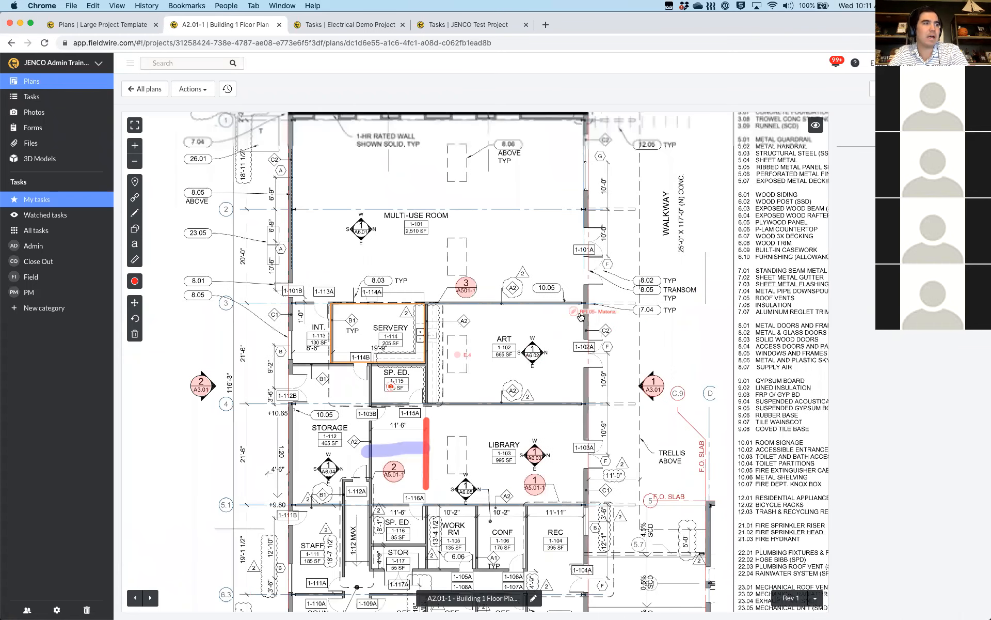
# Start a new attachment link and file upload, cancel both, and pick the task pin tool
pyautogui.click(136, 199)
pyautogui.click(182, 200)
pyautogui.click(571, 130)
pyautogui.click(563, 167)
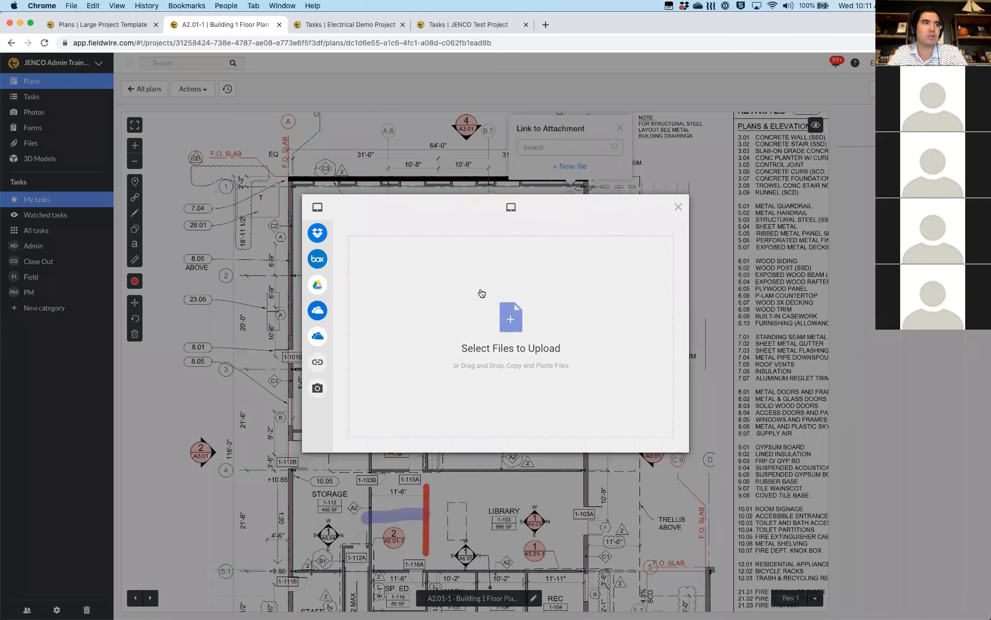
pyautogui.press('Escape')
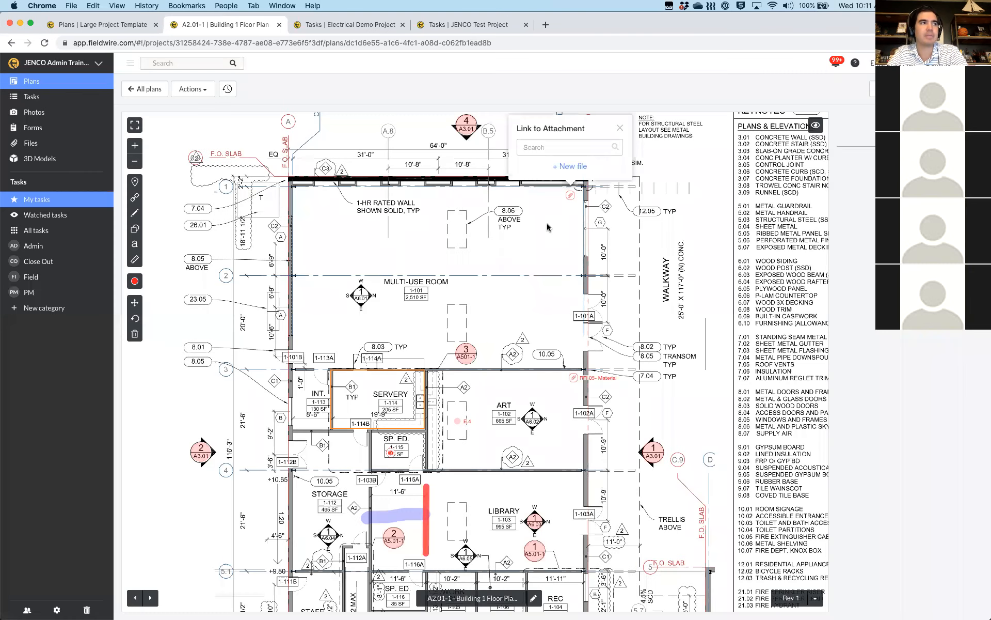
pyautogui.press('Escape')
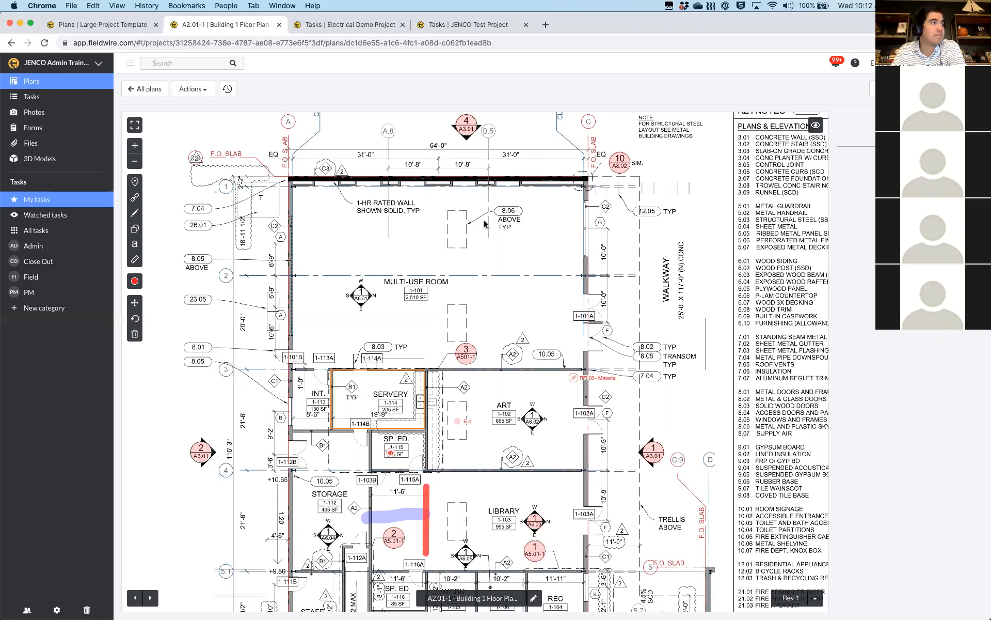
pyautogui.click(137, 182)
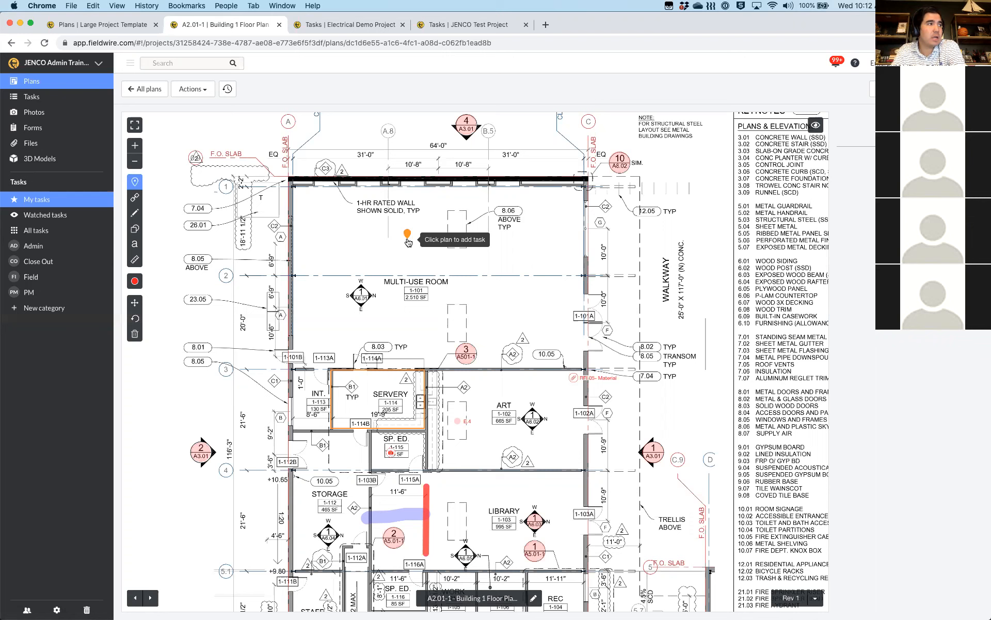
# Drop a Priority 2 task pin in the Multi-Use Room on plan A2.01-1 and dismiss its attributes
pyautogui.click(441, 264)
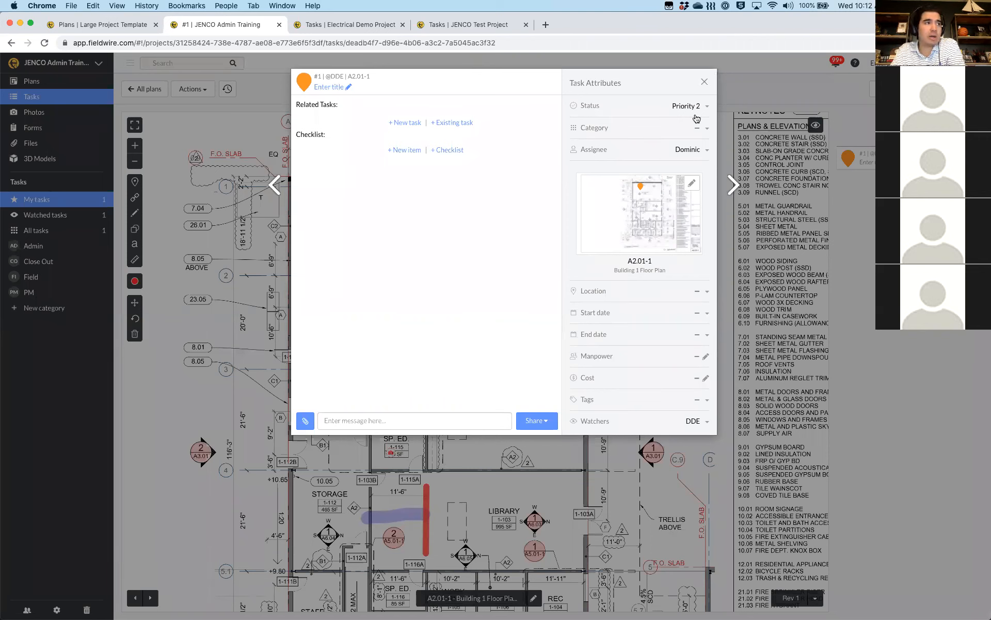
pyautogui.click(704, 82)
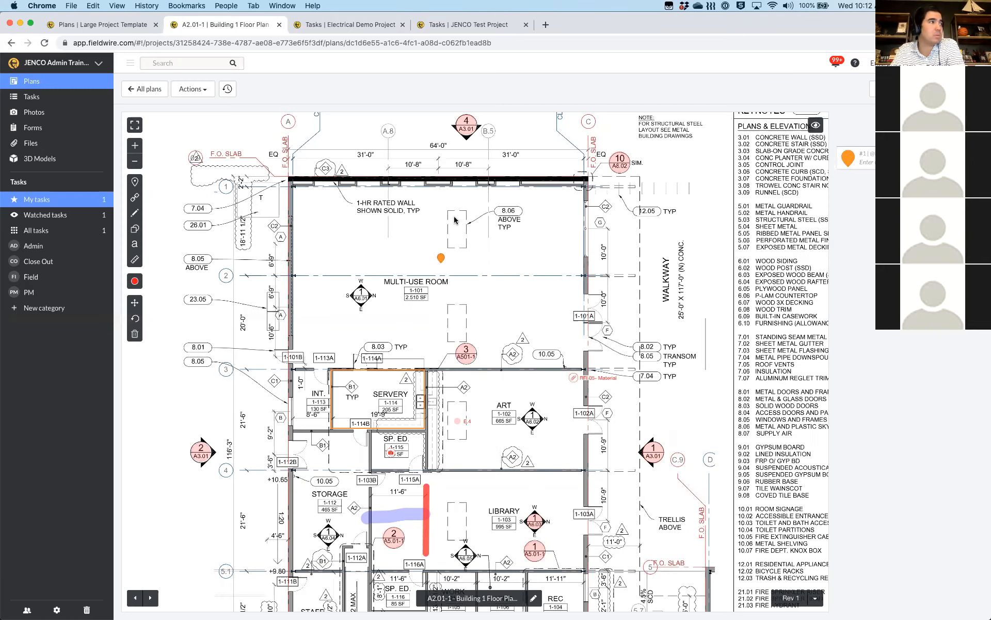
# From the Tasks board, create task #2 titled 'Task from Tab'
pyautogui.click(28, 104)
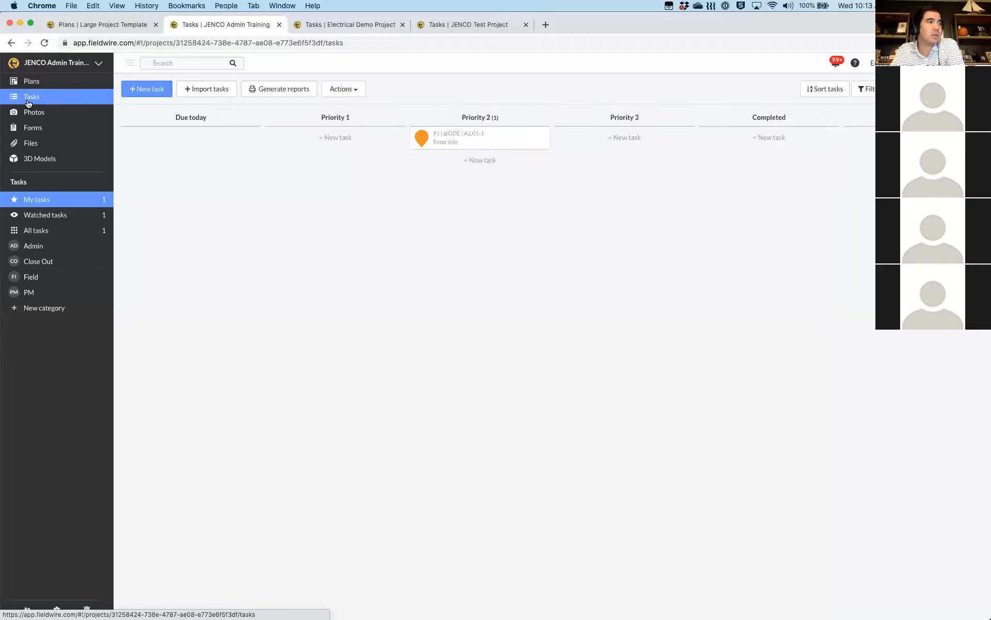
pyautogui.click(148, 90)
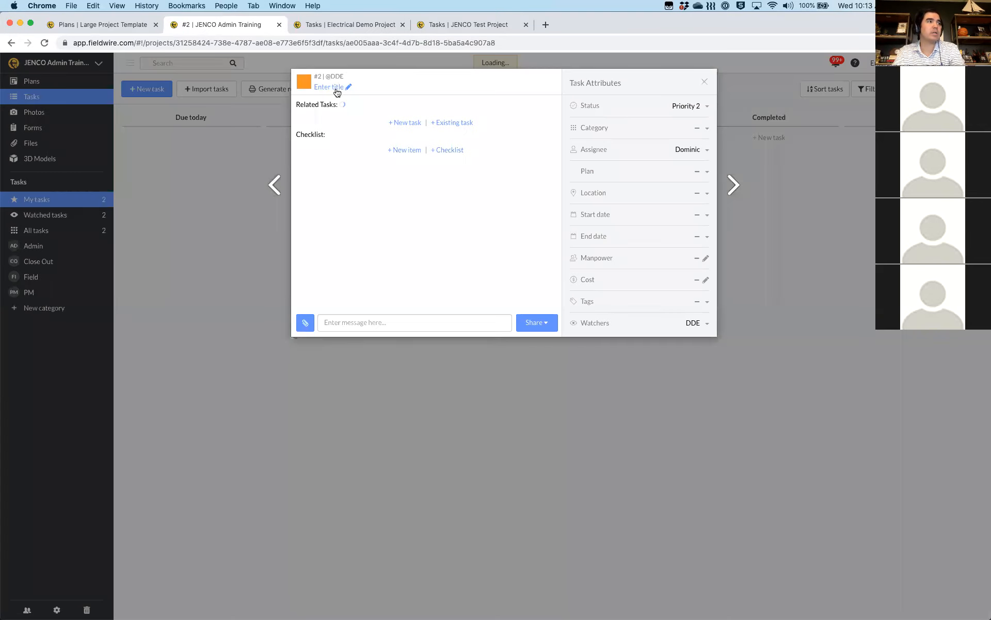
pyautogui.click(336, 88)
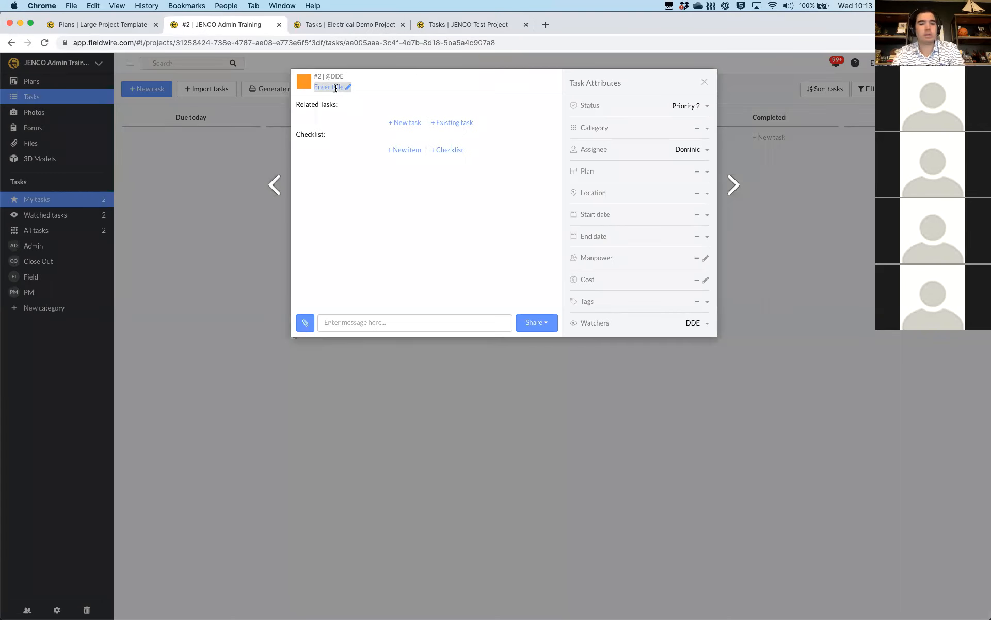
pyautogui.write('Task from ')
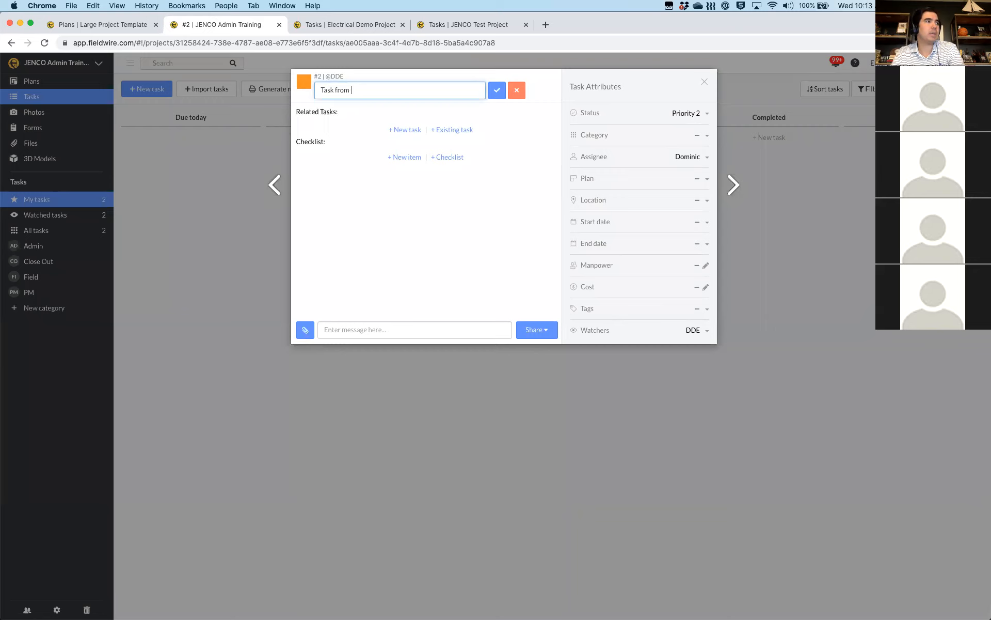
pyautogui.write('Tab')
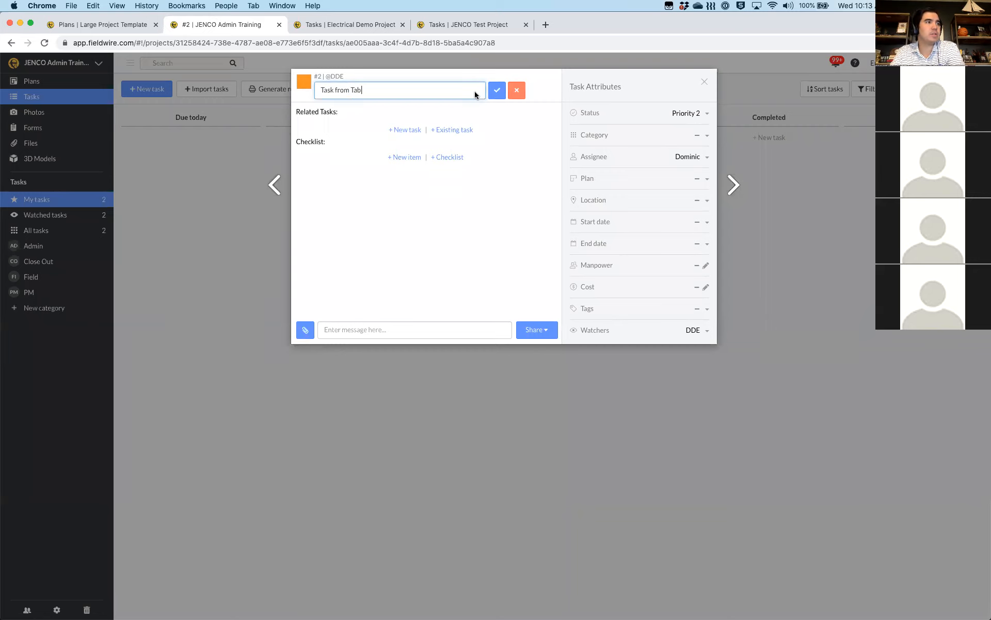
pyautogui.click(248, 269)
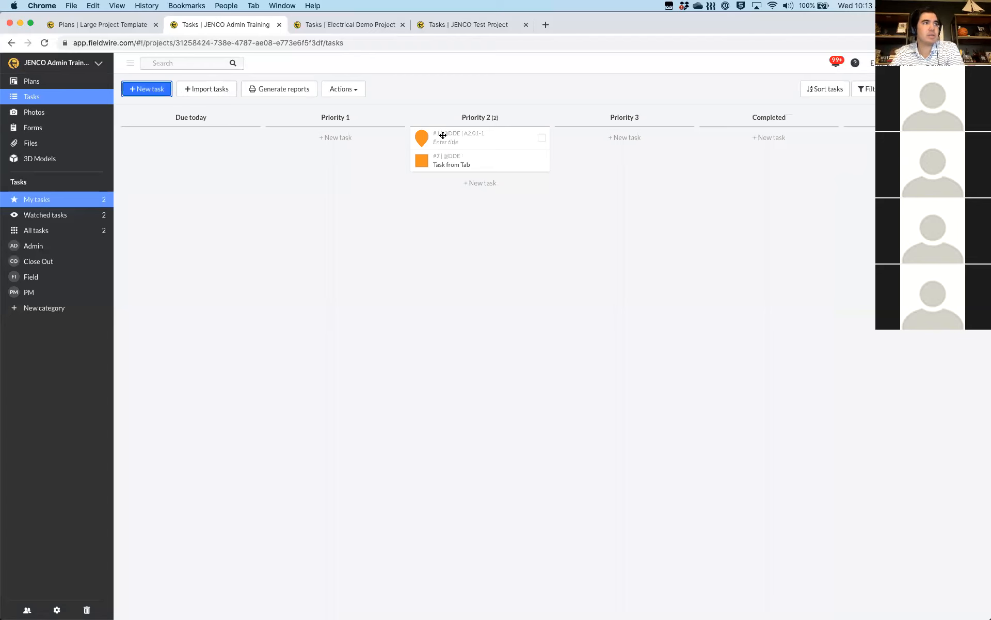
# Retitle plan-pinned task #1 as 'Task Created on Plan' and close it
pyautogui.click(452, 138)
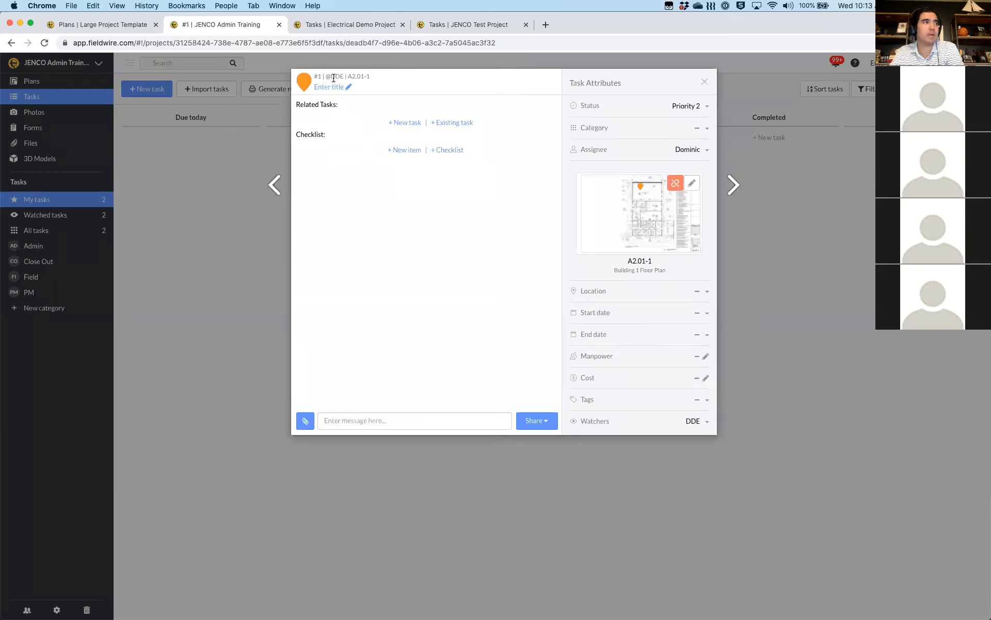
pyautogui.click(335, 86)
pyautogui.write('Ts')
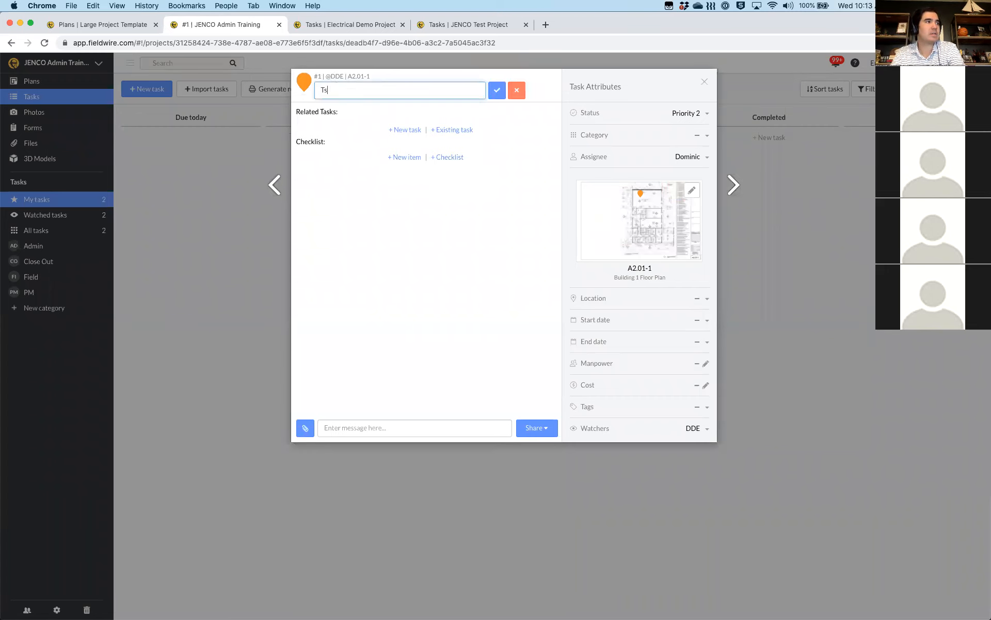
pyautogui.write('sk Created on Plan')
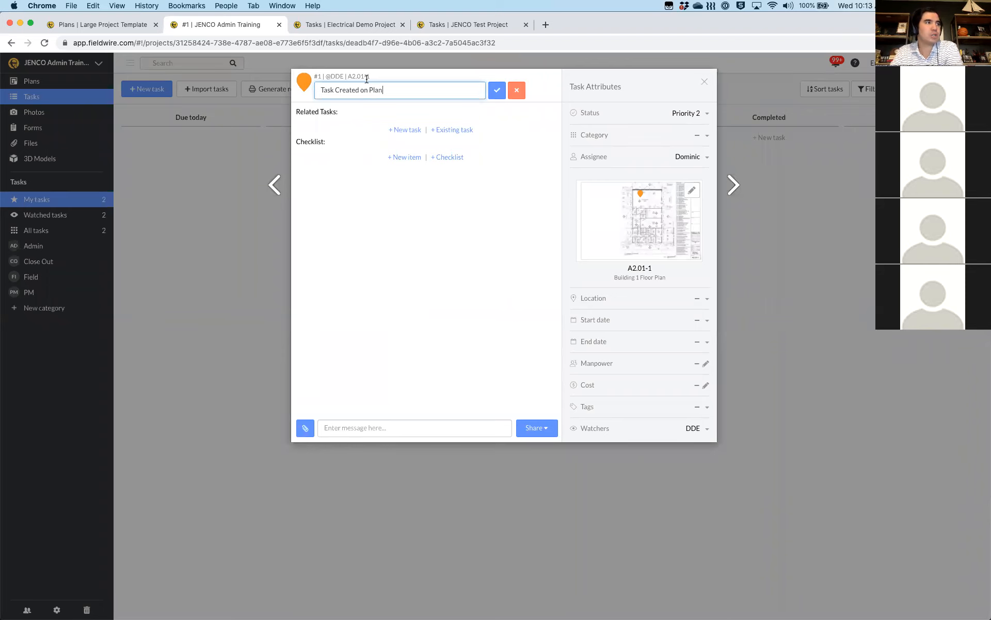
pyautogui.click(676, 88)
pyautogui.click(704, 82)
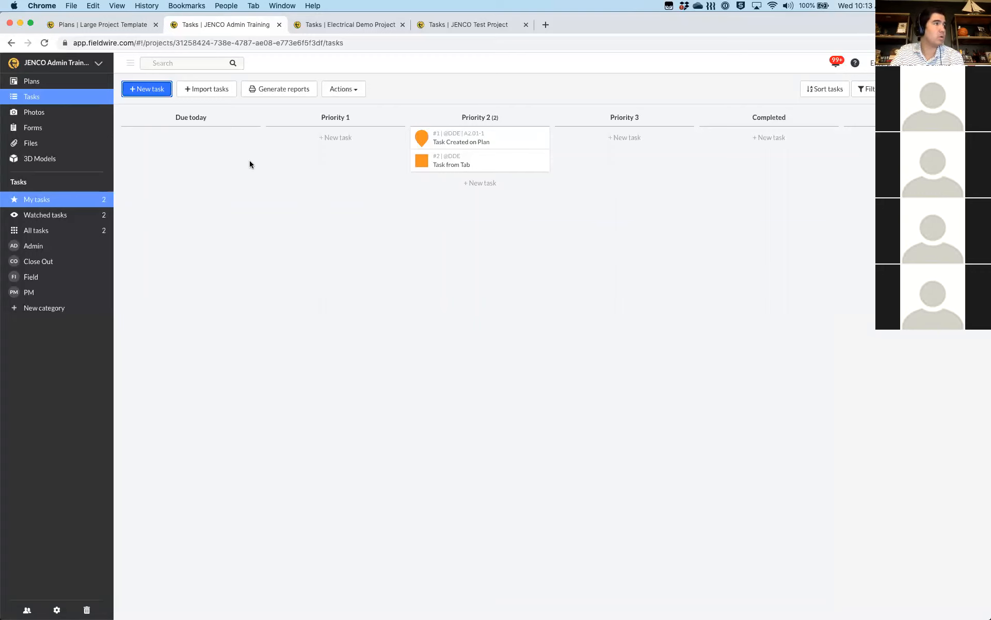
# Open the empty Import Tasks grid
pyautogui.click(192, 92)
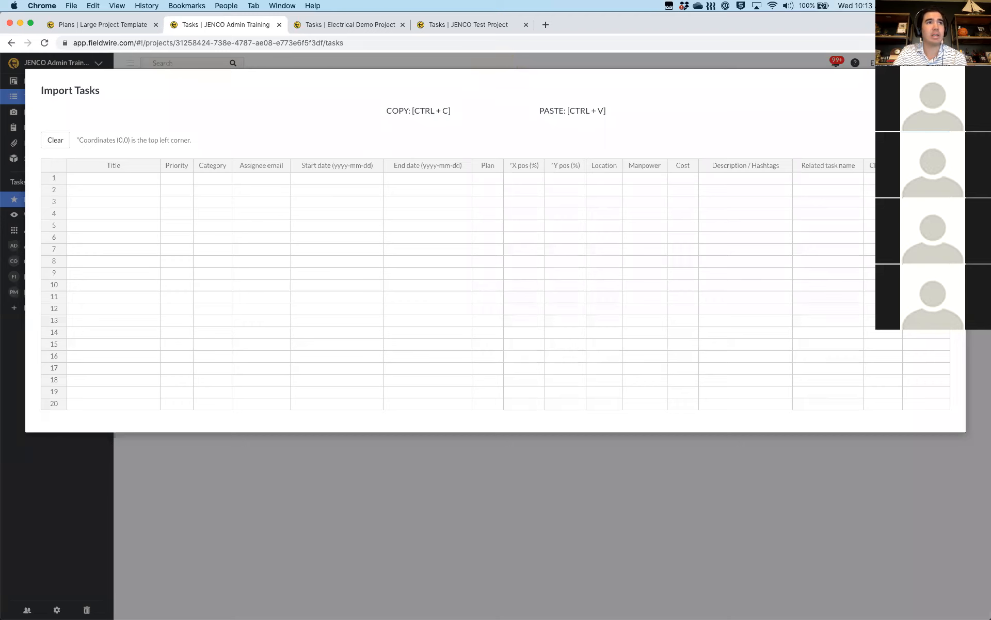
pyautogui.press('Escape')
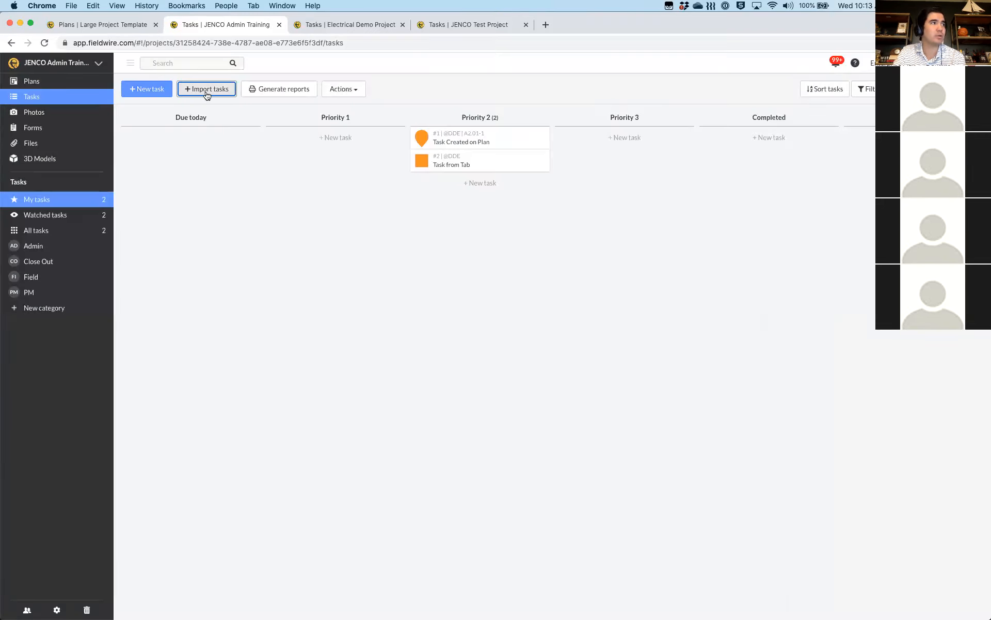
pyautogui.click(188, 91)
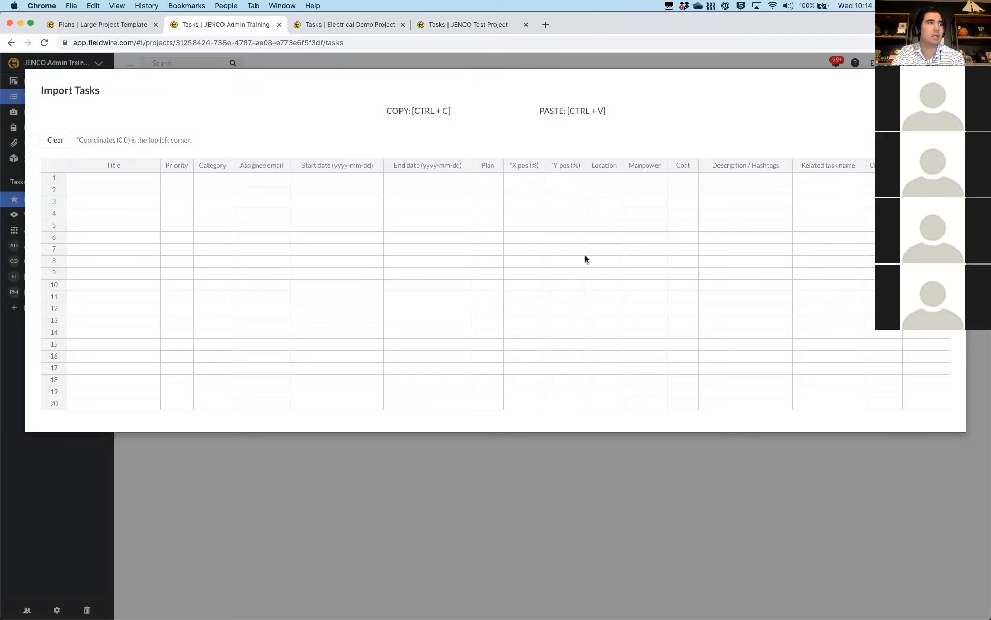
# Bring the Excel Task Template window to the front beside the import grid
pyautogui.hotkey('ctrl', 'Up')
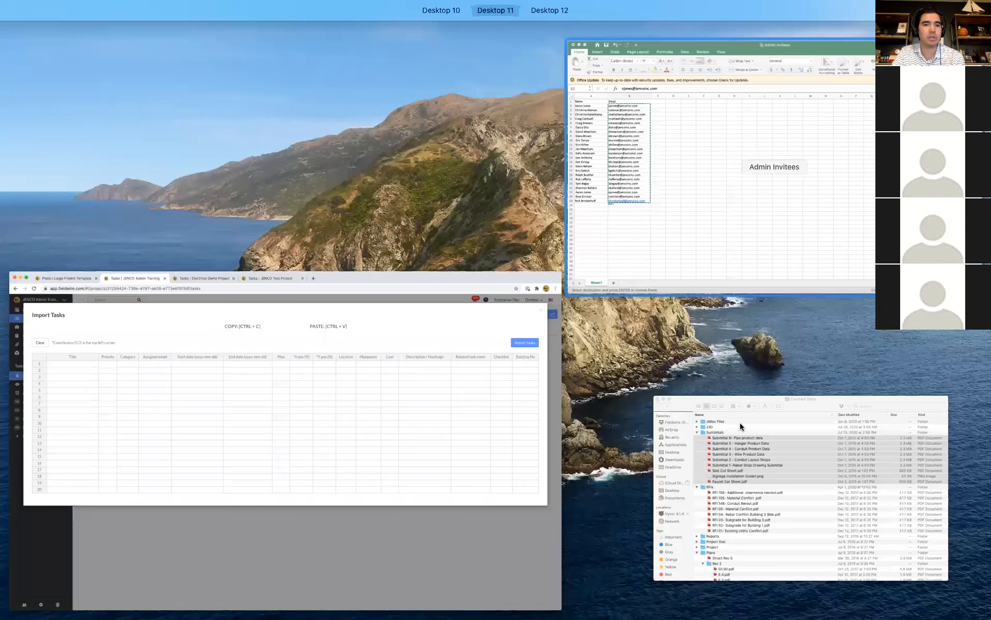
pyautogui.hotkey('ctrl', 'Up')
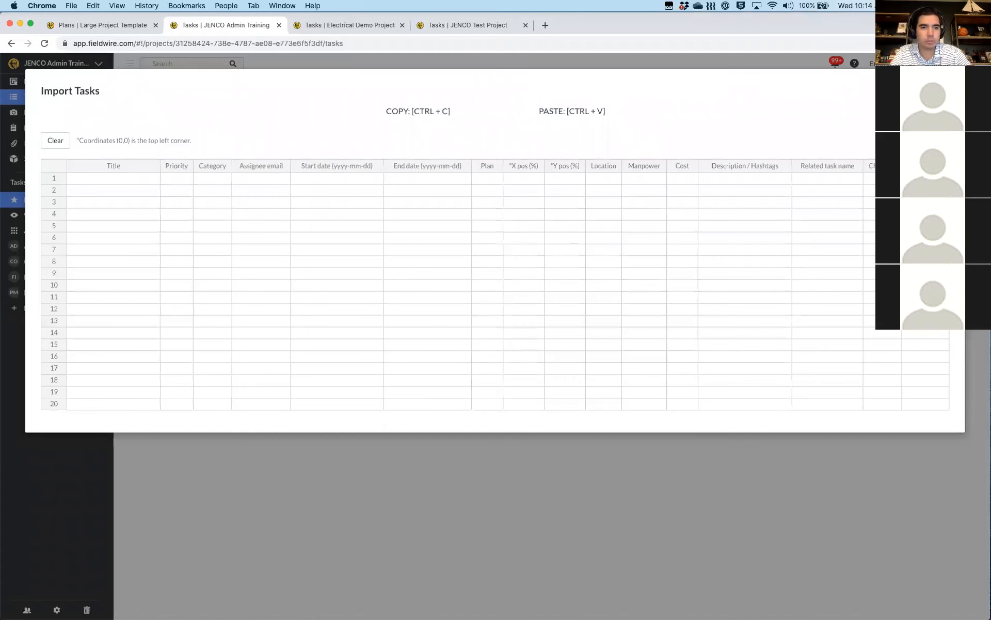
pyautogui.hotkey('ctrl', 'Up')
pyautogui.hotkey('ctrl', 'Up')
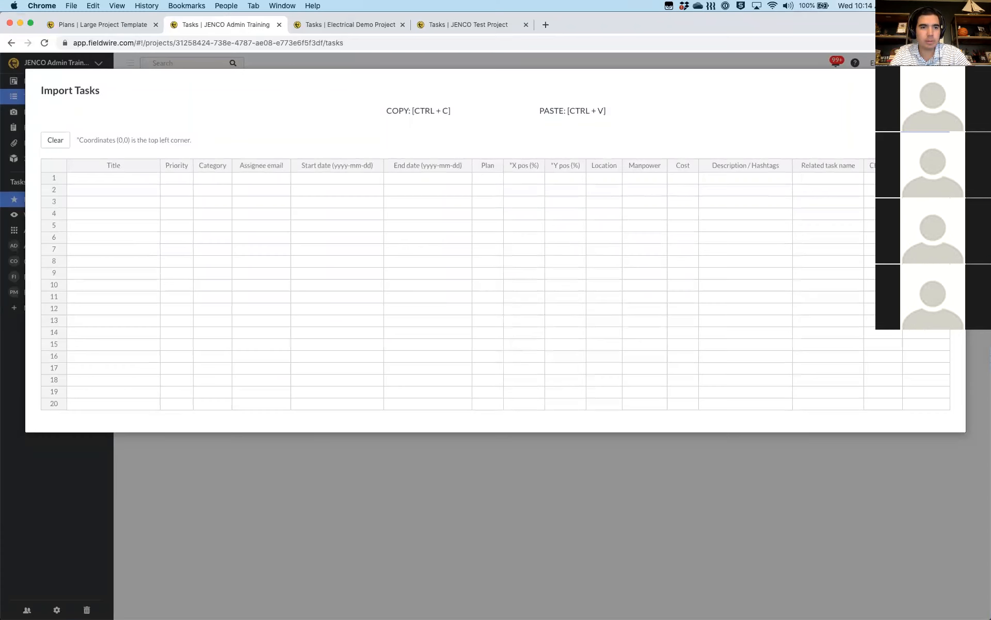
pyautogui.press('super+Tab')
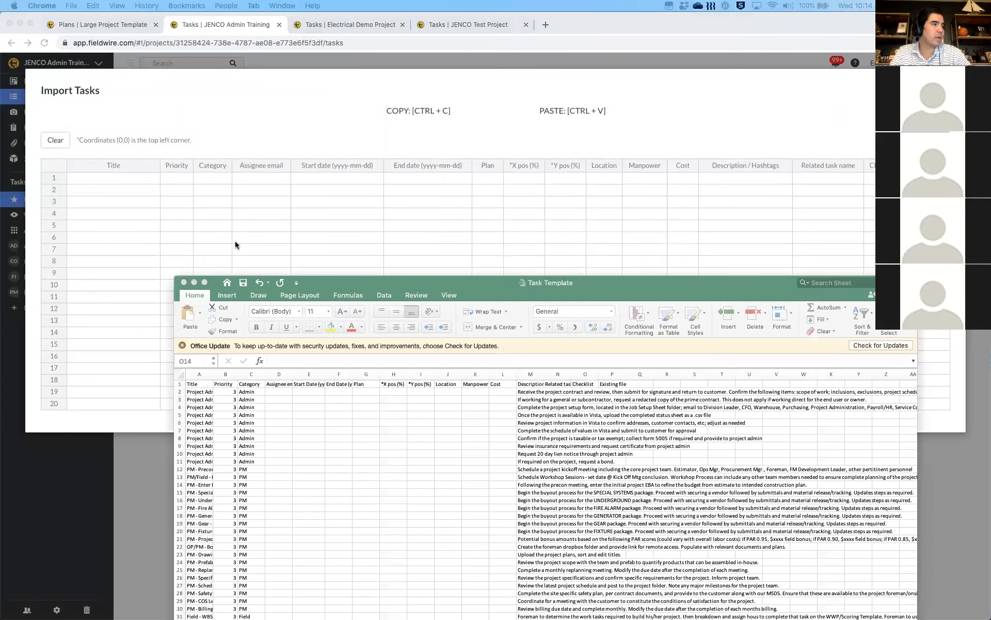
# Copy Task Template rows 2–54 in Excel, then select the import grid's row 1 Title cell
pyautogui.moveTo(372, 282)
pyautogui.mouseDown()
pyautogui.moveTo(404, 166)
pyautogui.moveTo(398, 136)
pyautogui.mouseUp()
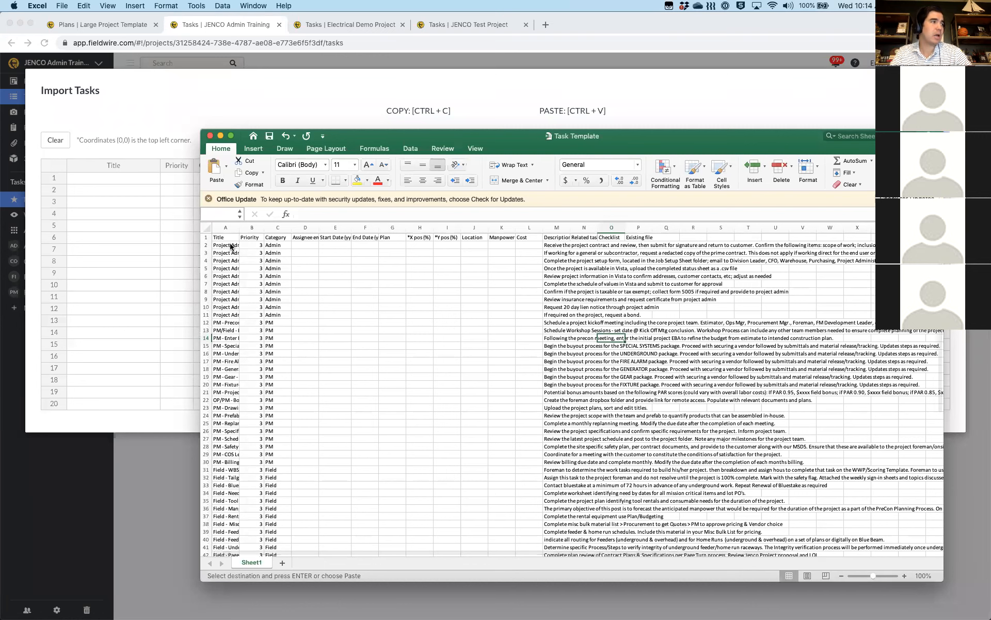
pyautogui.click(231, 247)
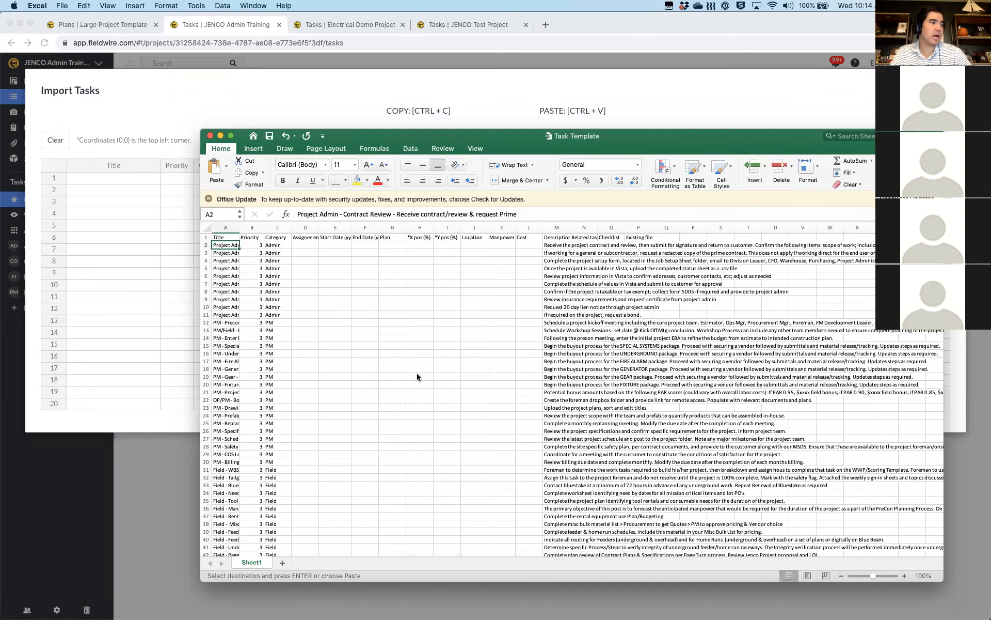
pyautogui.scroll(-8, 417, 373)
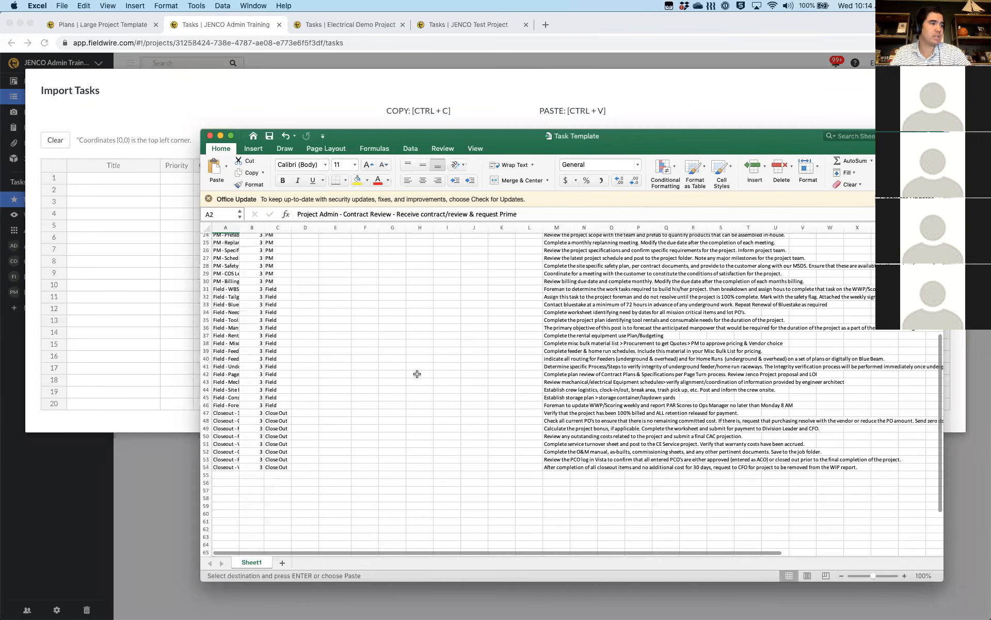
pyautogui.keyDown('shift'); pyautogui.click(546, 467); pyautogui.keyUp('shift')
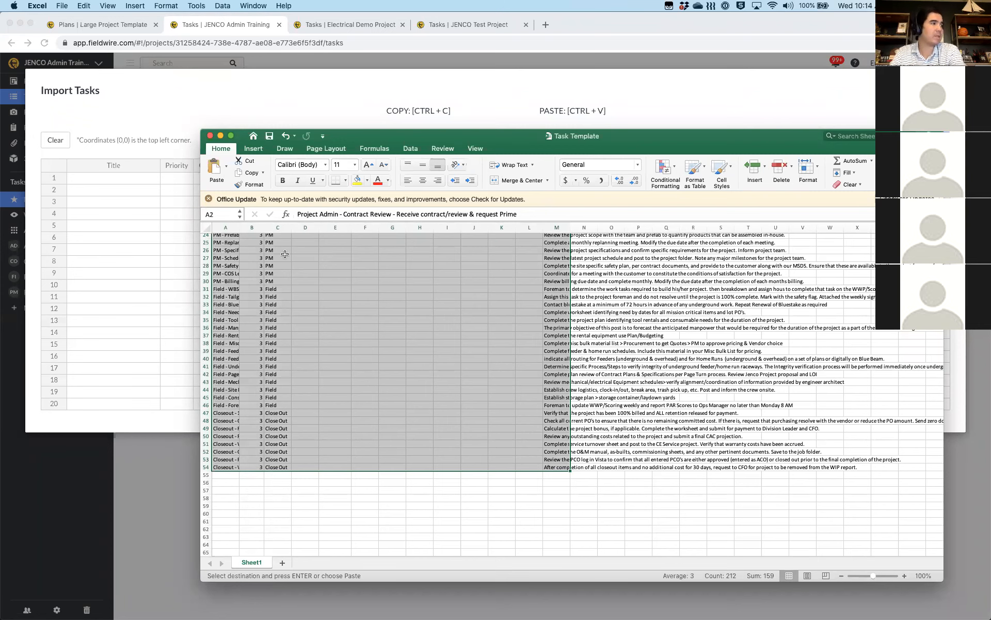
pyautogui.scroll(10, 285, 253)
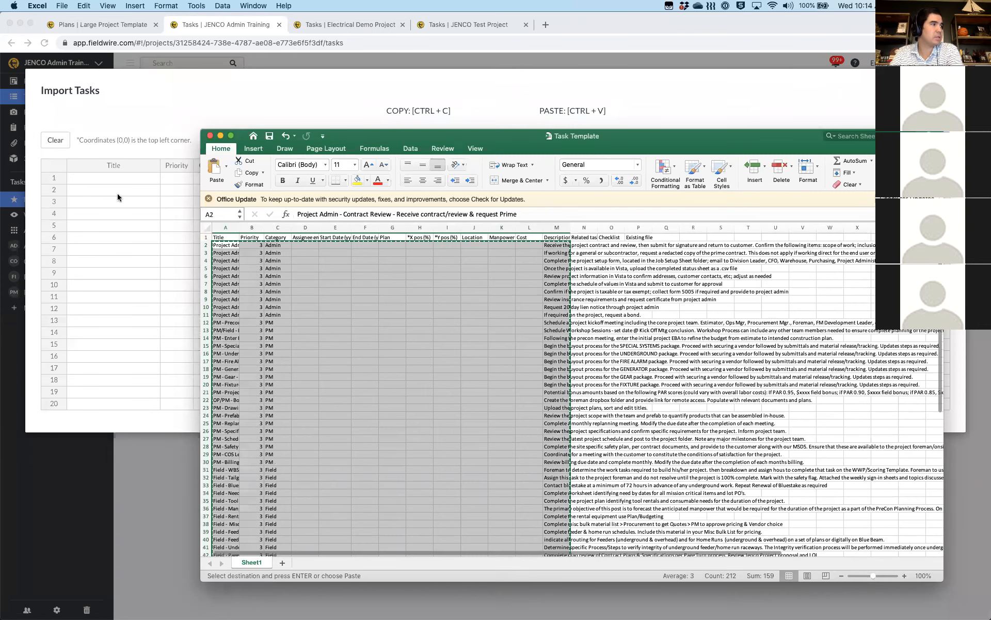
pyautogui.click(95, 175)
pyautogui.click(94, 175)
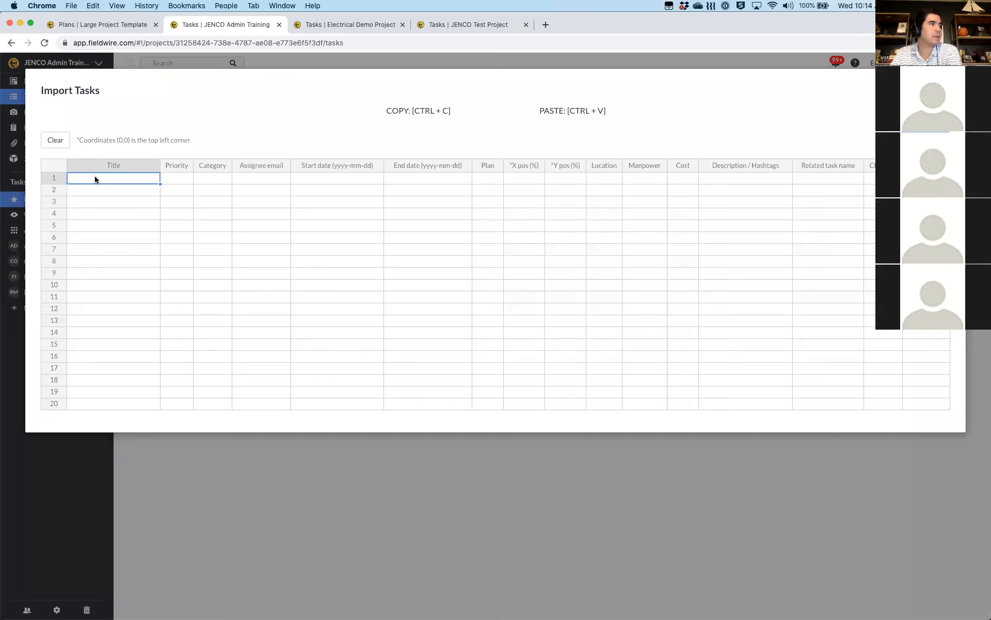
# Paste the copied template rows into the import grid starting at row 1 Title
pyautogui.click(138, 217)
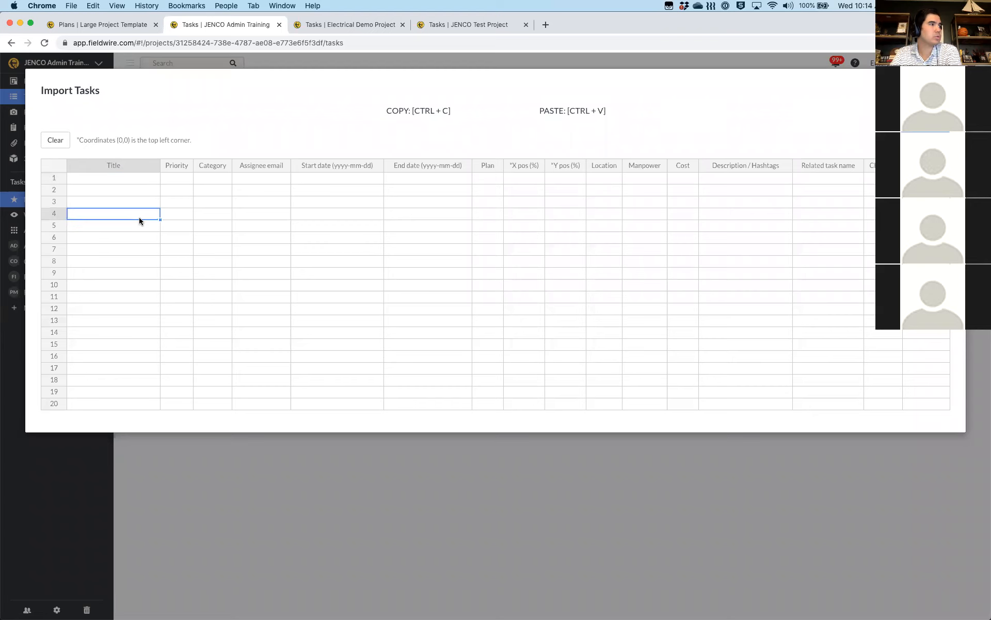
pyautogui.click(104, 179)
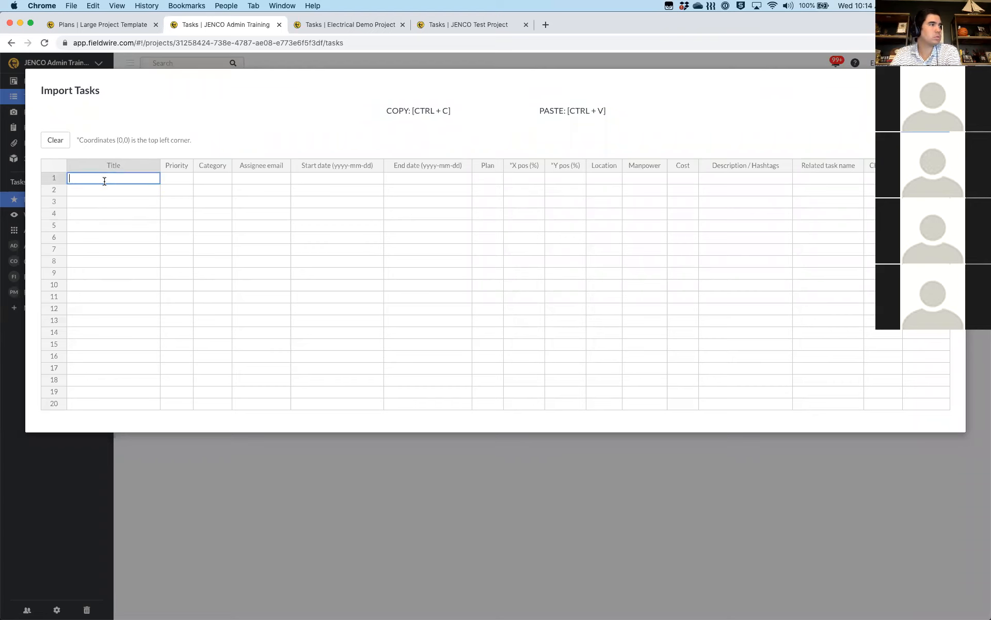
pyautogui.press('Down')
pyautogui.press('Down')
pyautogui.press('Down')
pyautogui.click(89, 179)
pyautogui.press('super+v')
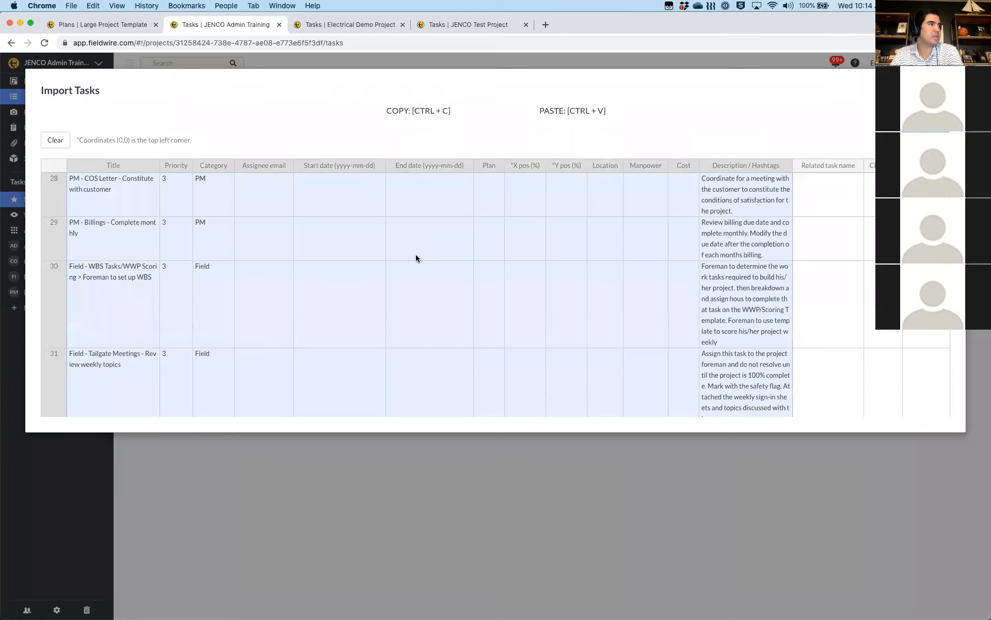
pyautogui.scroll(15, 416, 254)
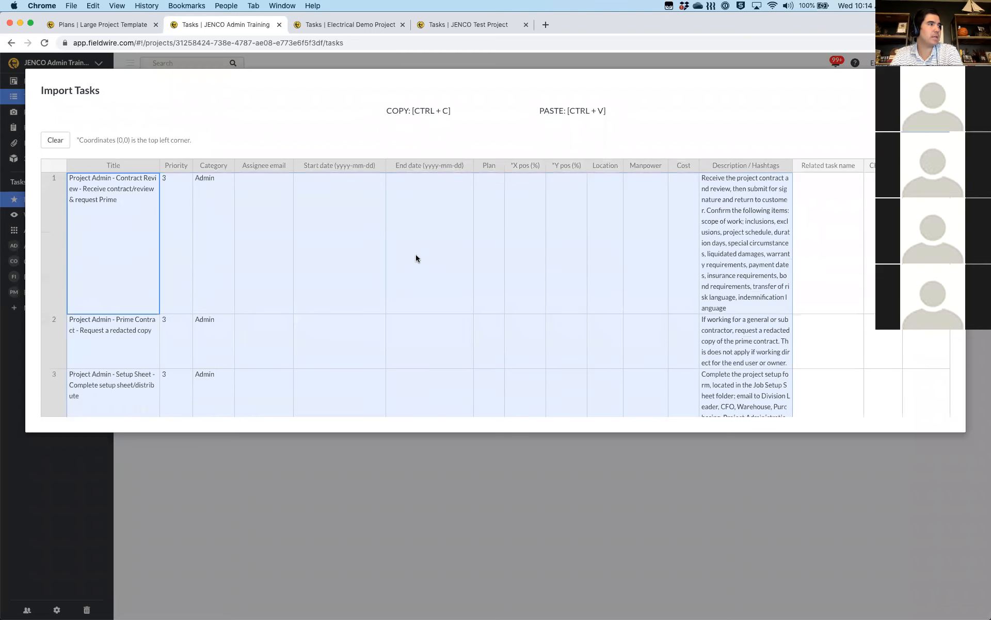
pyautogui.click(390, 249)
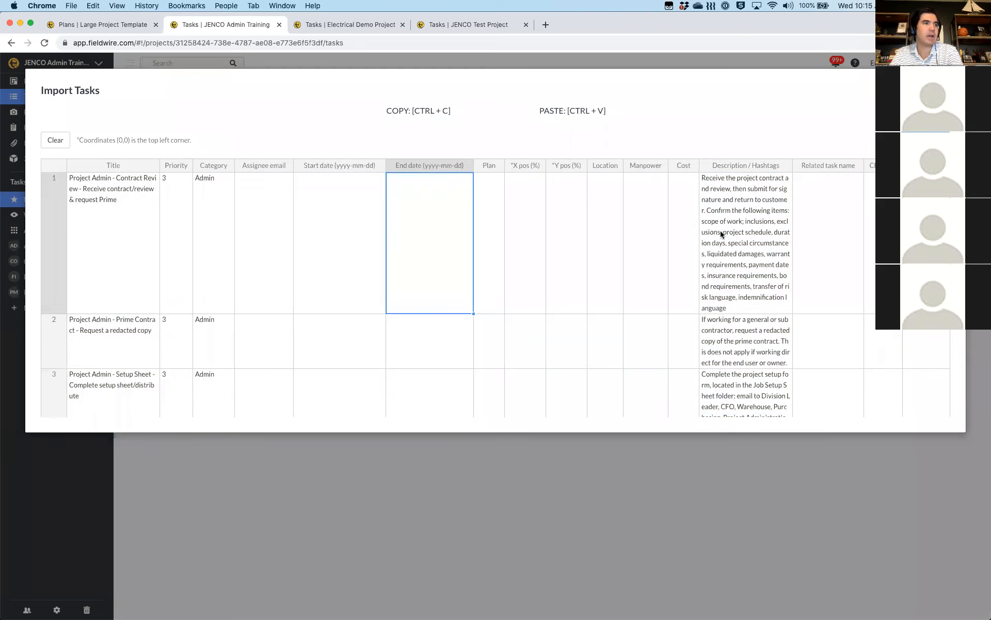
# Review the pasted rows and import all 53 tasks into Priority 3
pyautogui.scroll(-3, 528, 248)
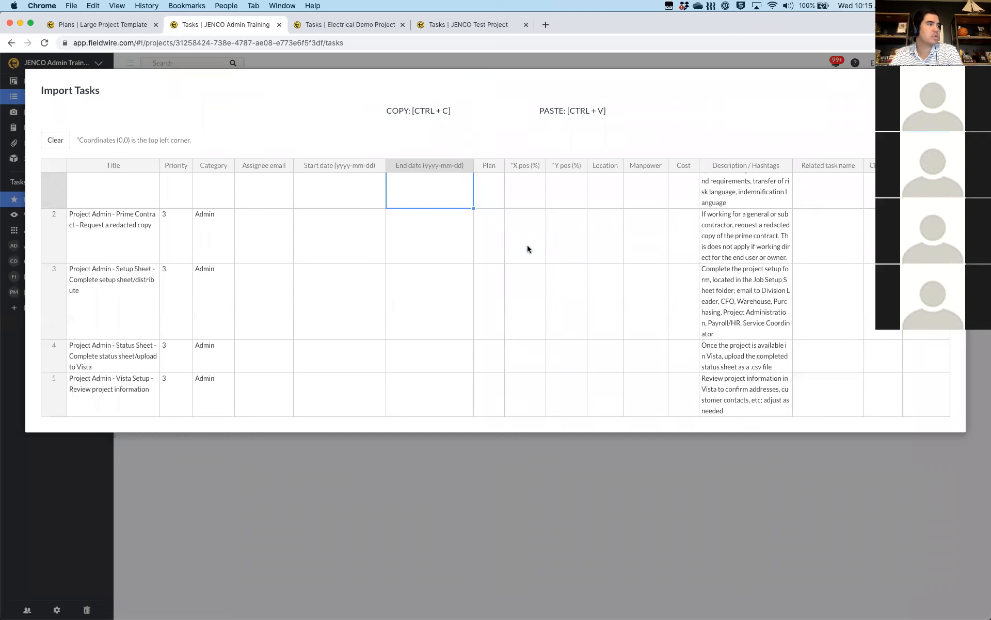
pyautogui.scroll(-3, 528, 249)
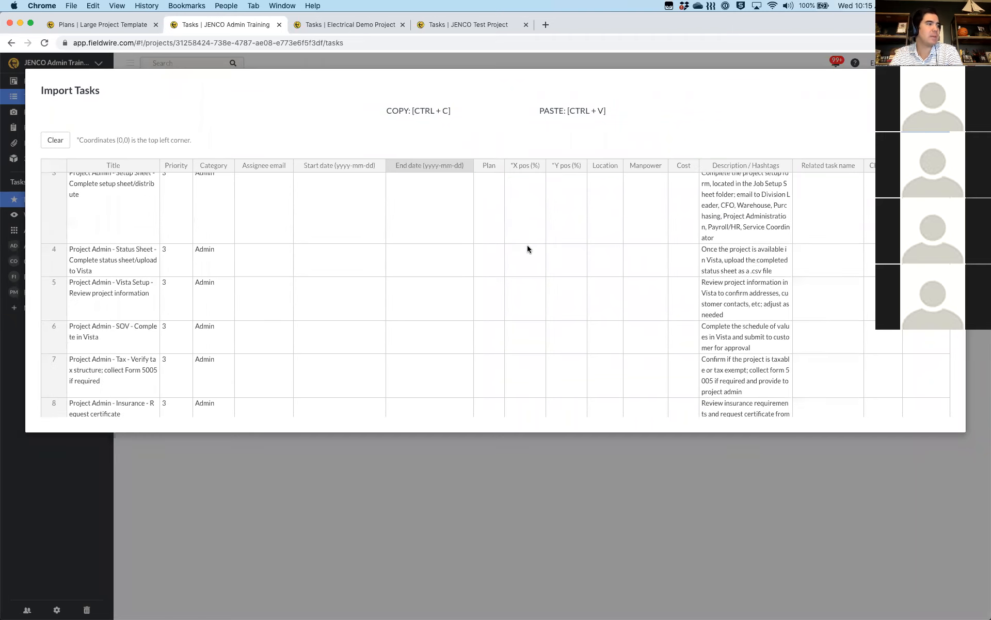
pyautogui.scroll(-10, 528, 249)
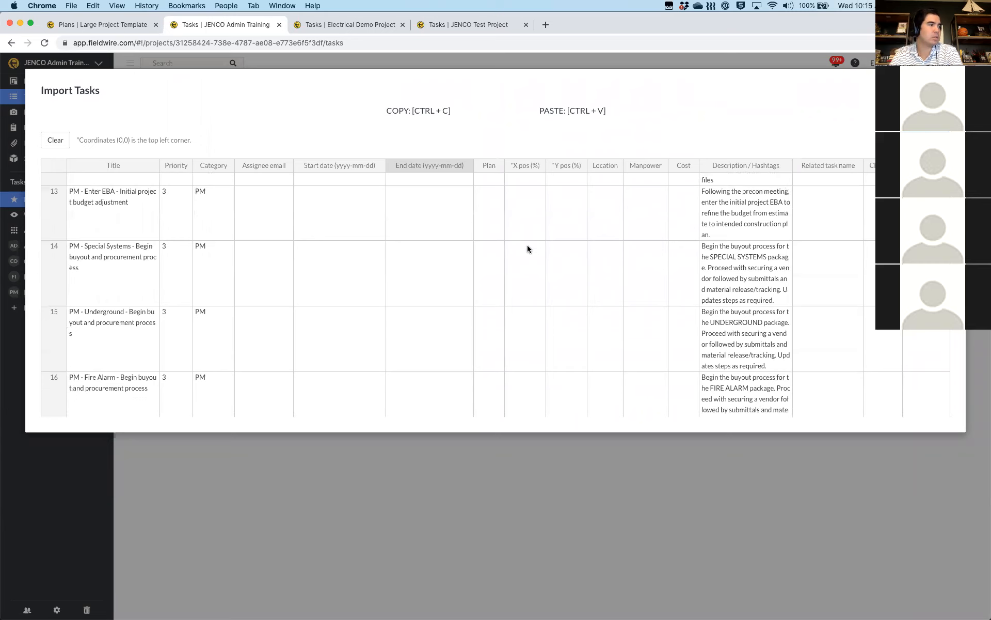
pyautogui.scroll(-10, 527, 249)
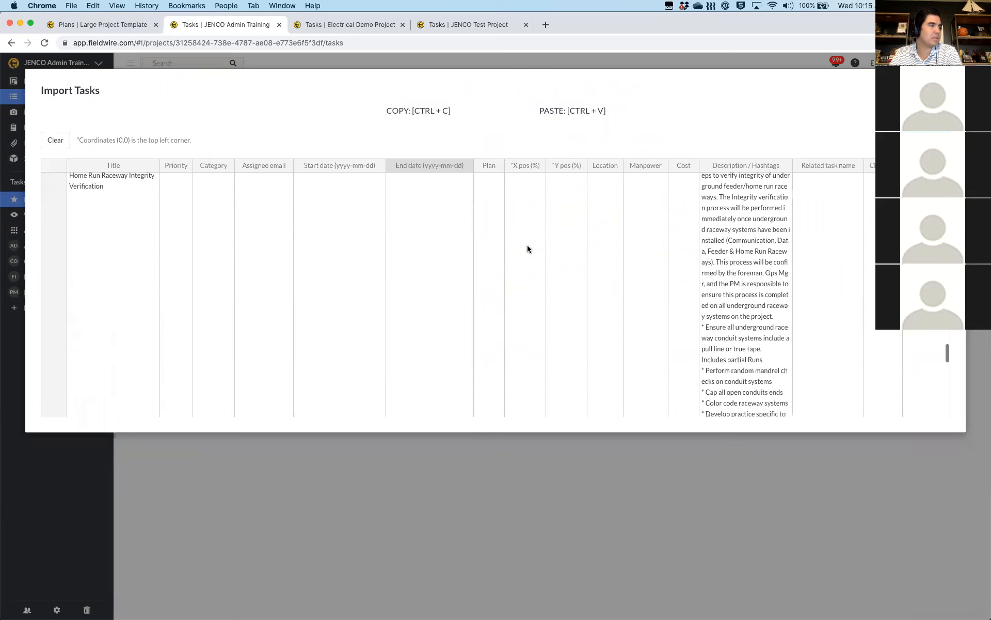
pyautogui.scroll(-15, 528, 249)
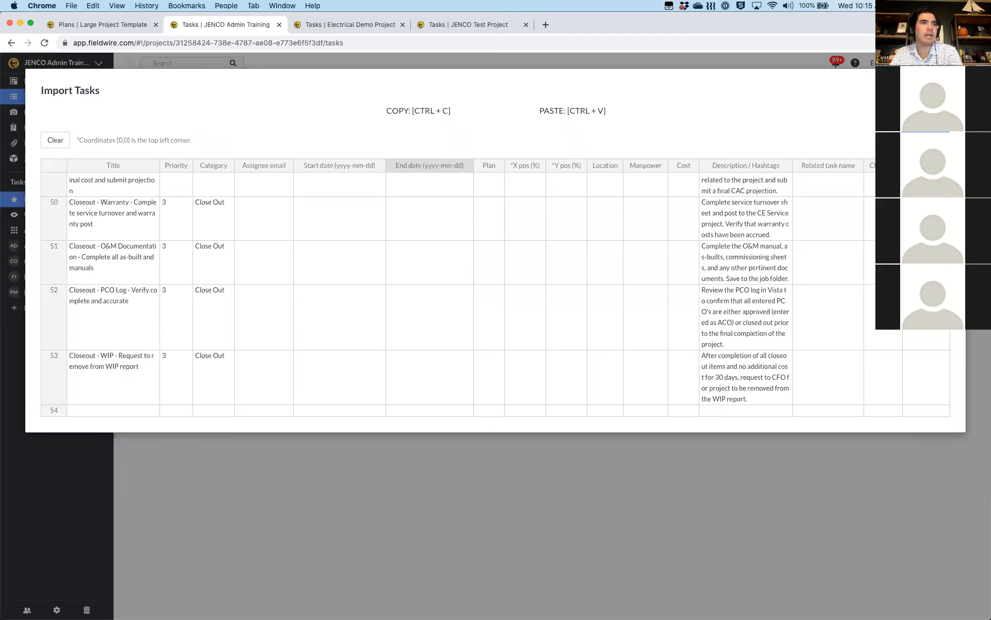
pyautogui.click(924, 140)
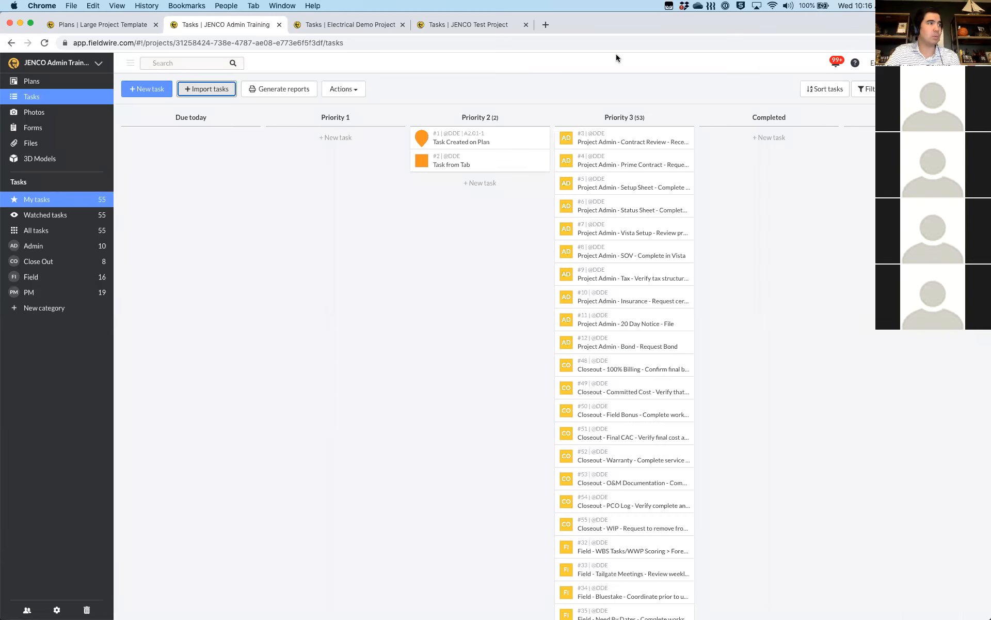
pyautogui.click(199, 89)
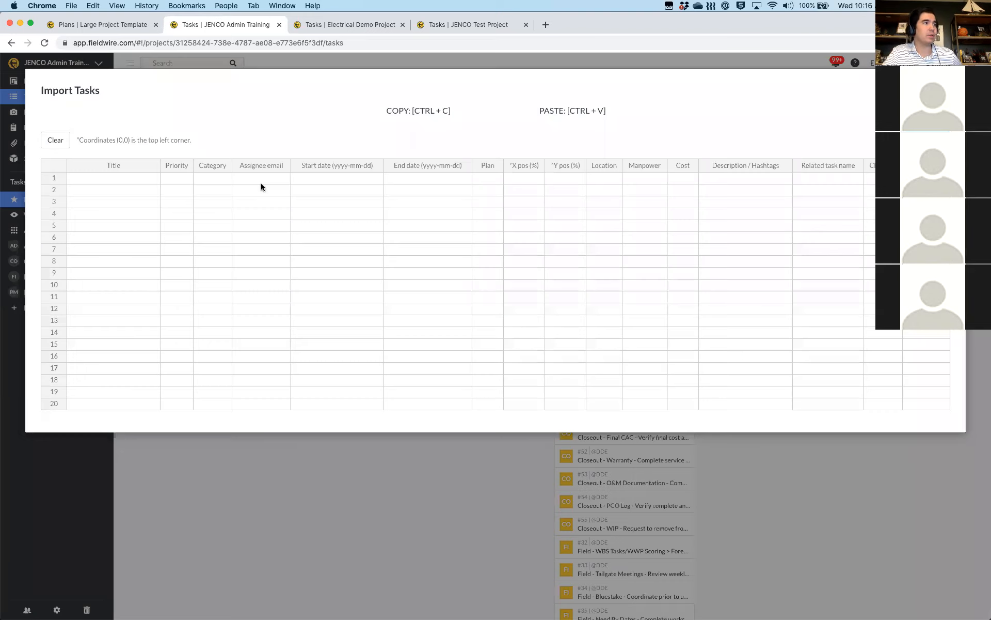
pyautogui.click(260, 181)
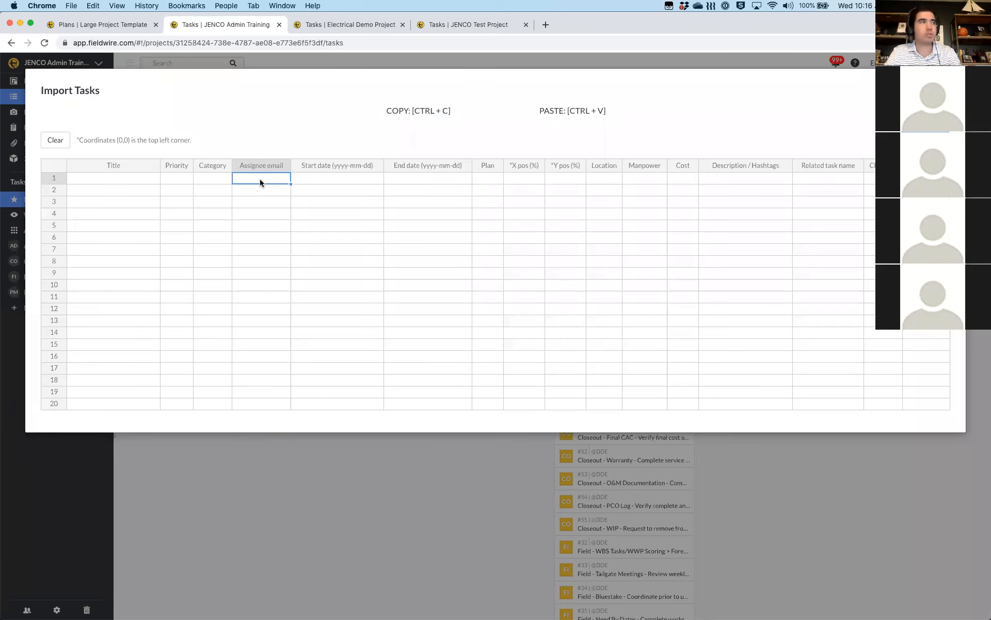
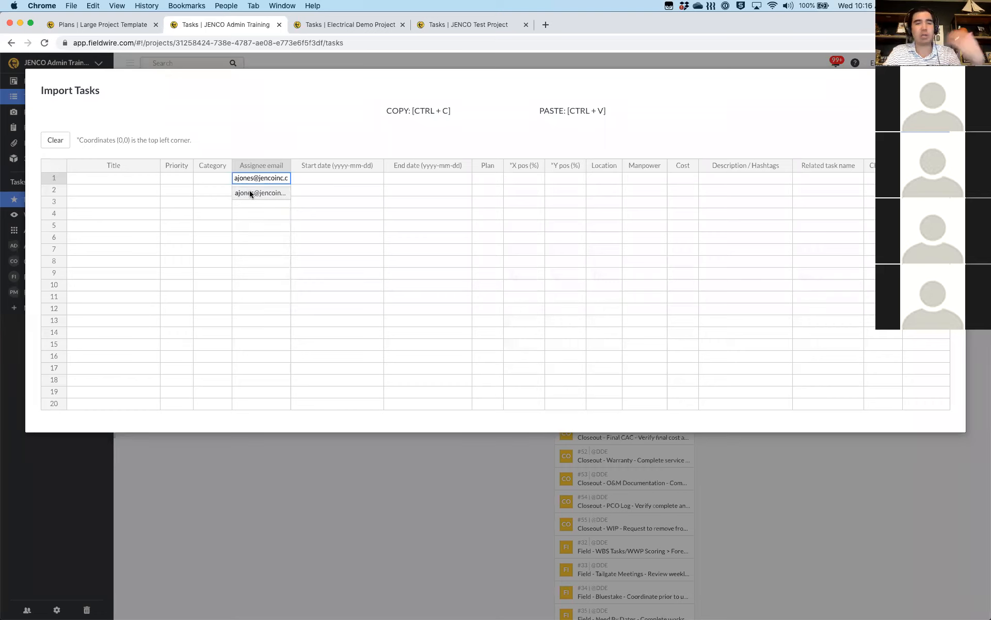
pyautogui.click(249, 192)
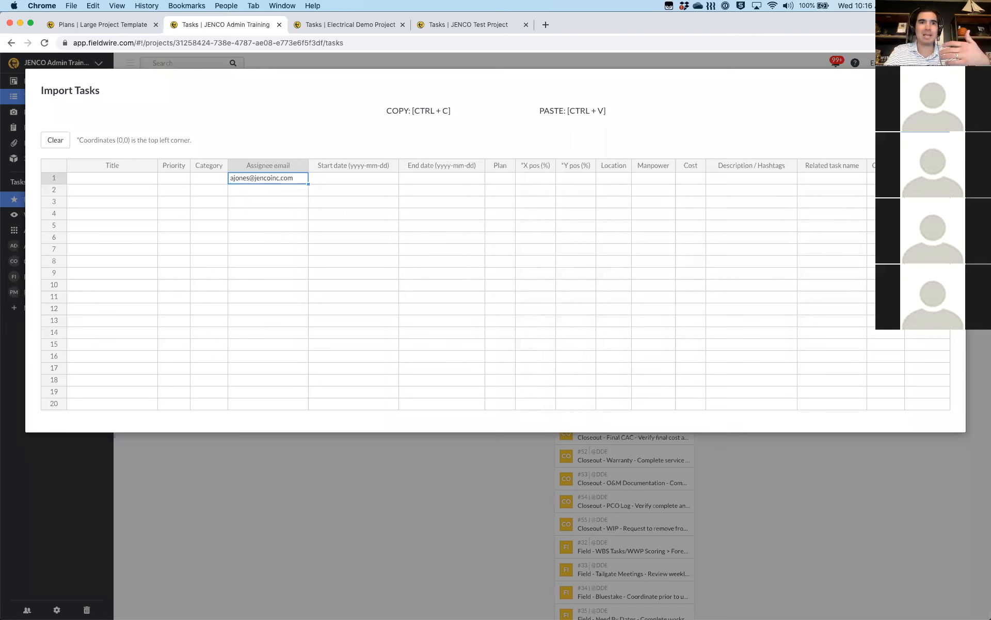
pyautogui.press('Escape')
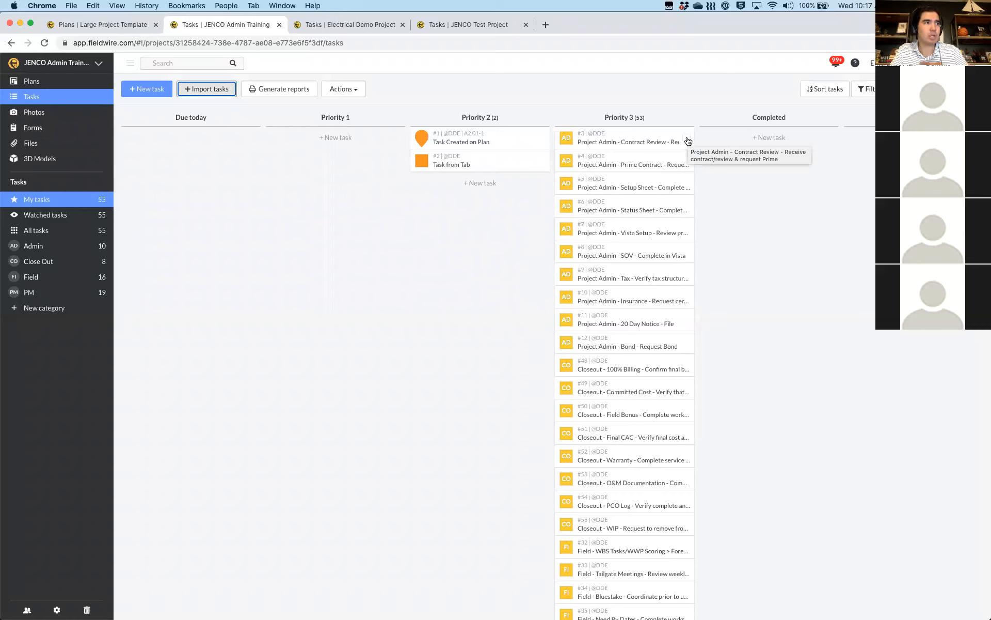
# Open task #3, Project Admin - Contract Review, and show its Status choices
pyautogui.click(614, 141)
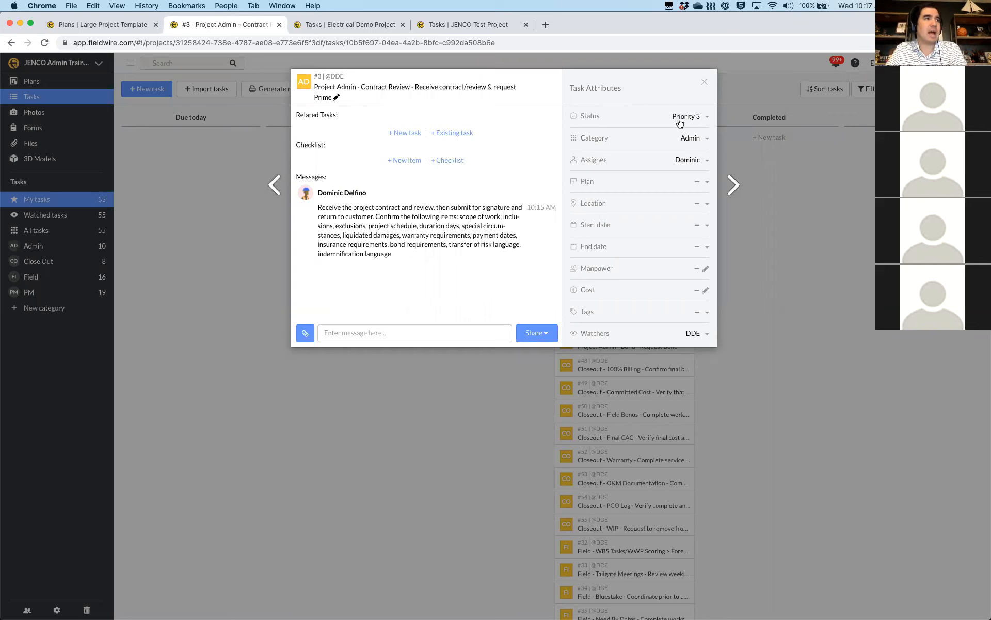
pyautogui.click(688, 120)
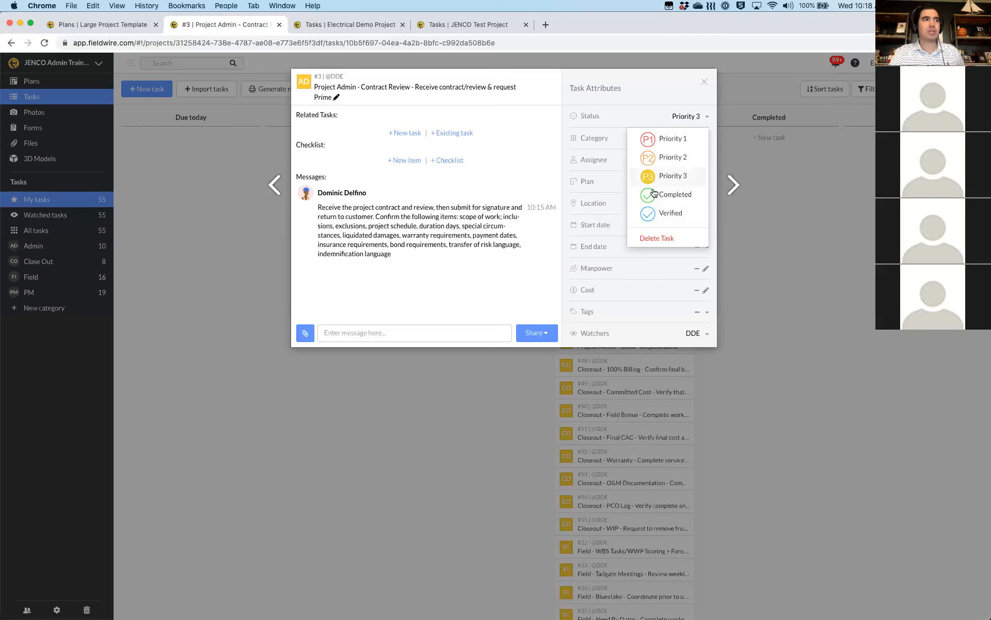
pyautogui.click(653, 196)
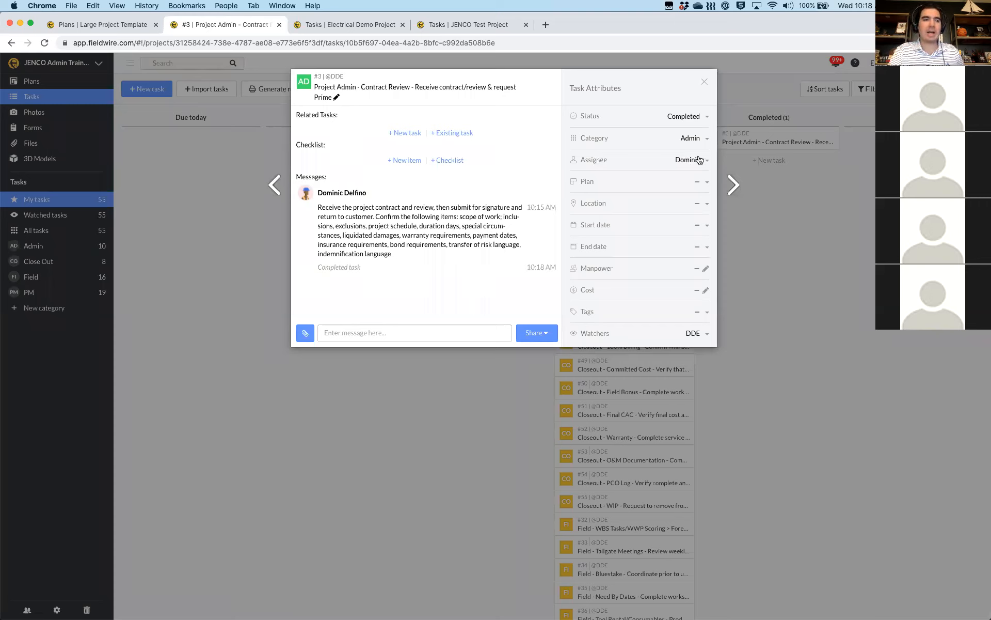
pyautogui.click(701, 162)
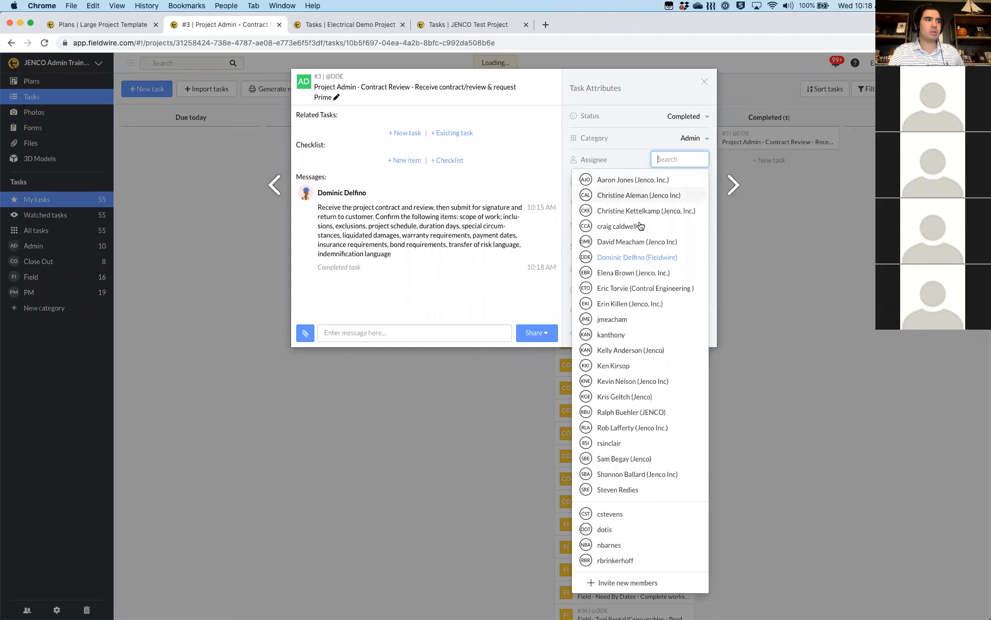
pyautogui.click(619, 308)
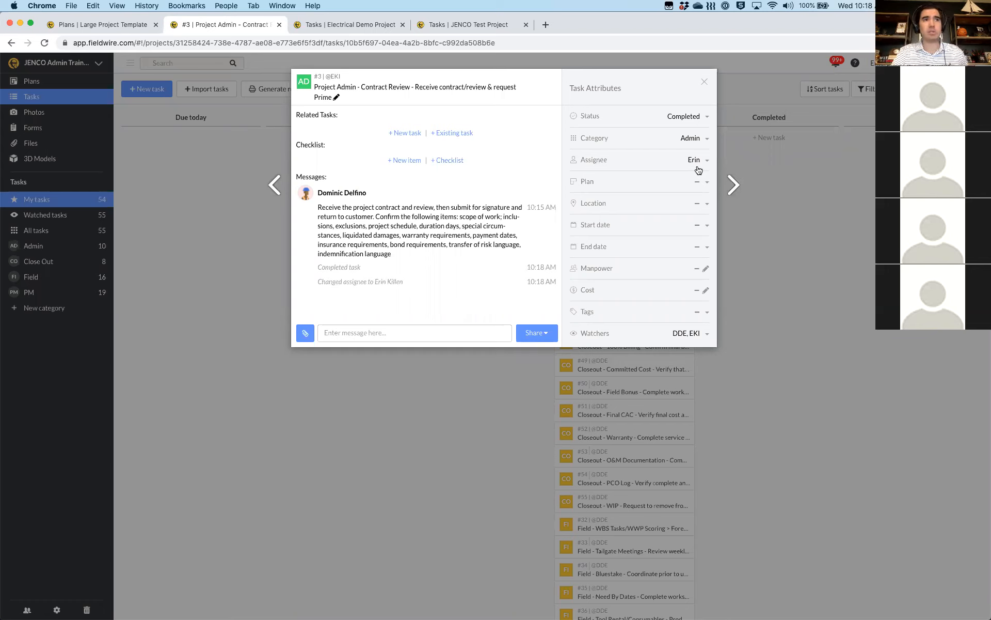
pyautogui.click(837, 63)
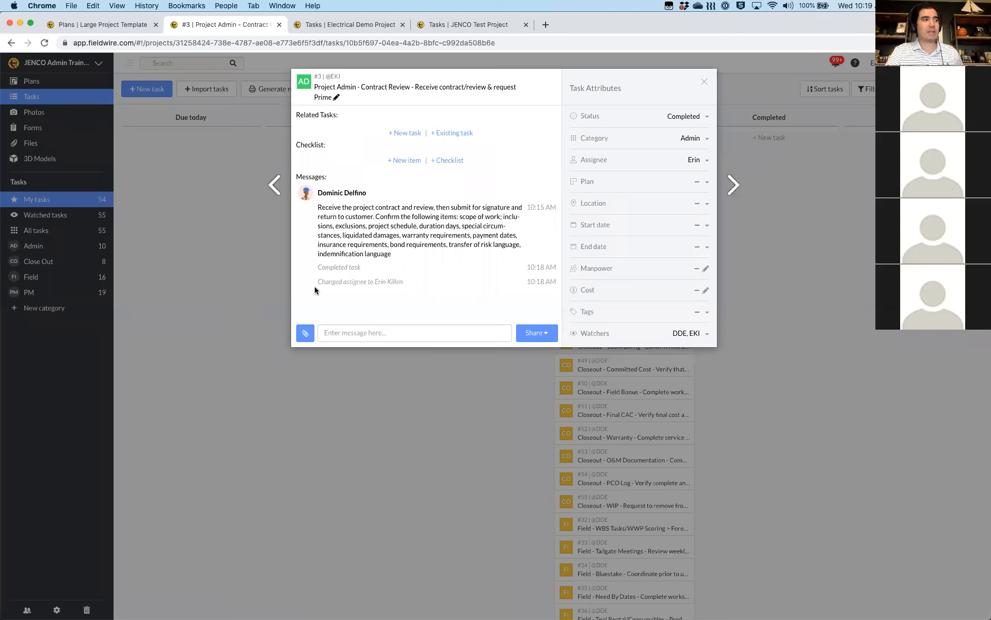
pyautogui.moveTo(318, 282); pyautogui.dragTo(470, 277)
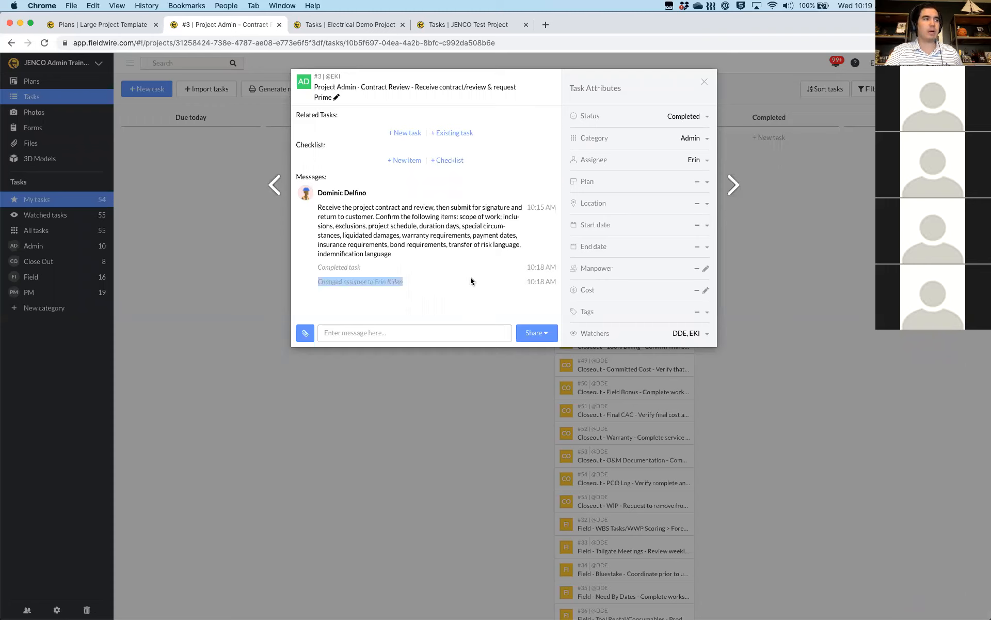
pyautogui.click(381, 282)
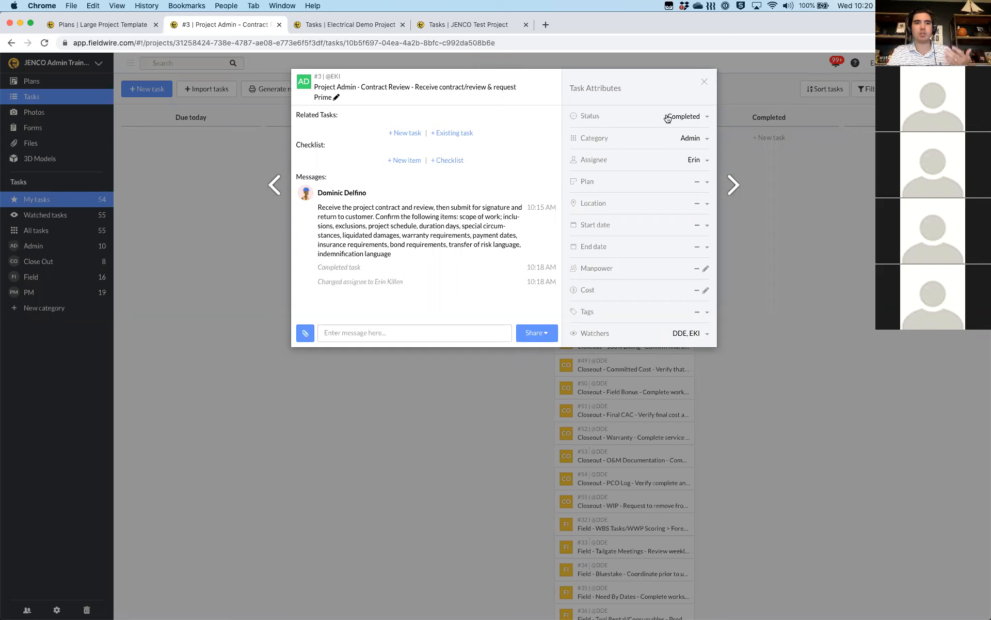
# Add the team member matching 'ele' as a watcher of the Contract Review task
pyautogui.click(707, 336)
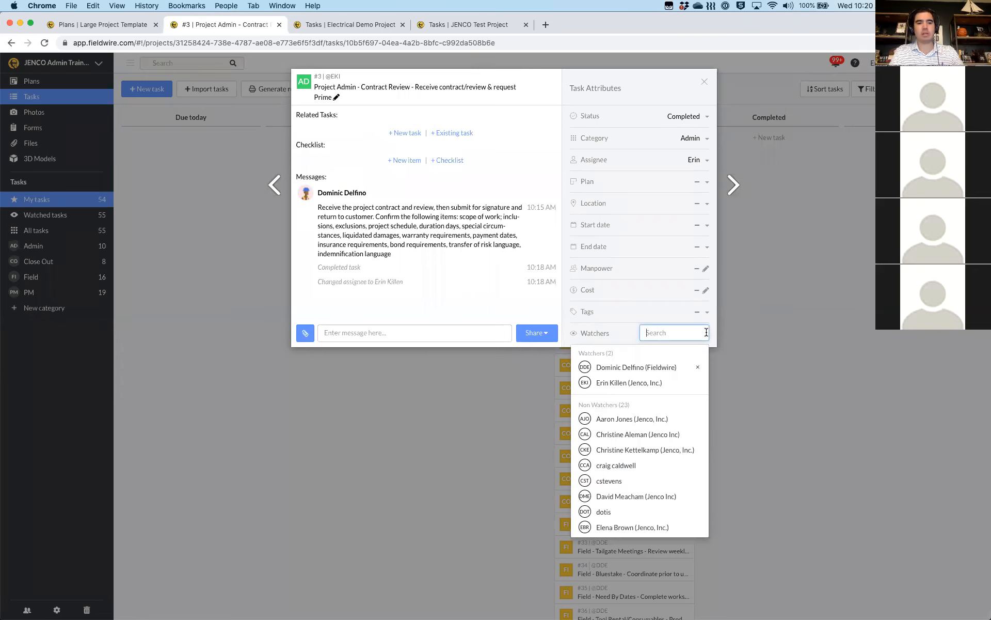
pyautogui.write('ele')
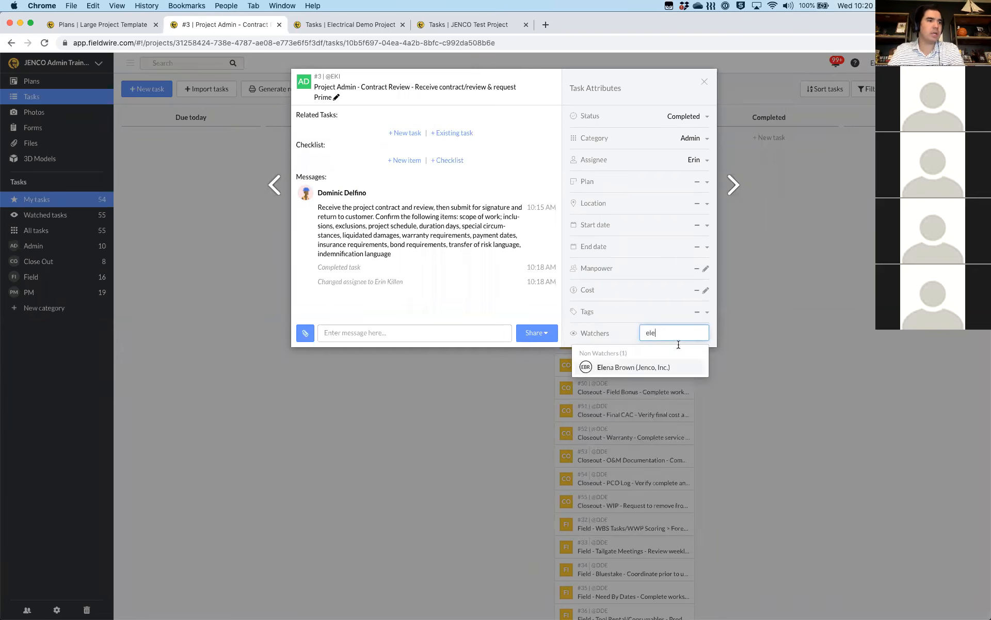
pyautogui.click(623, 369)
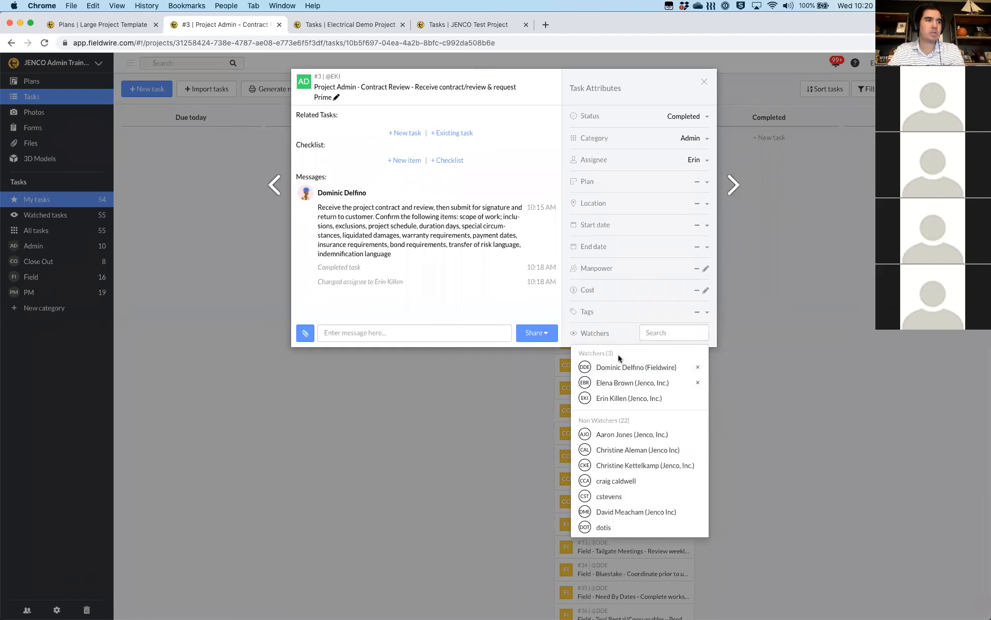
# Post the message 'need to get updates' on the task
pyautogui.click(427, 334)
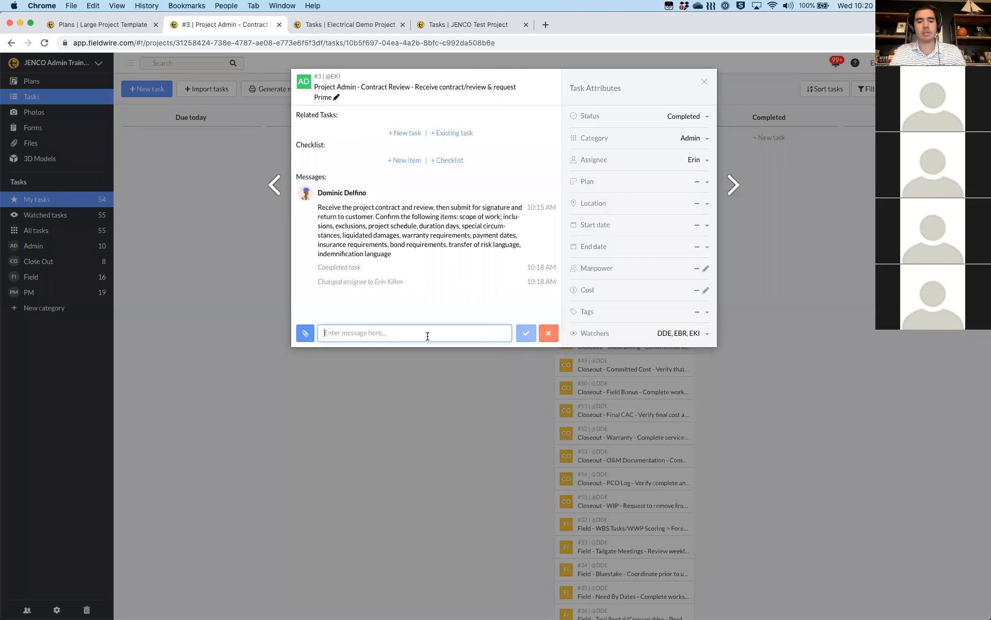
pyautogui.write('need')
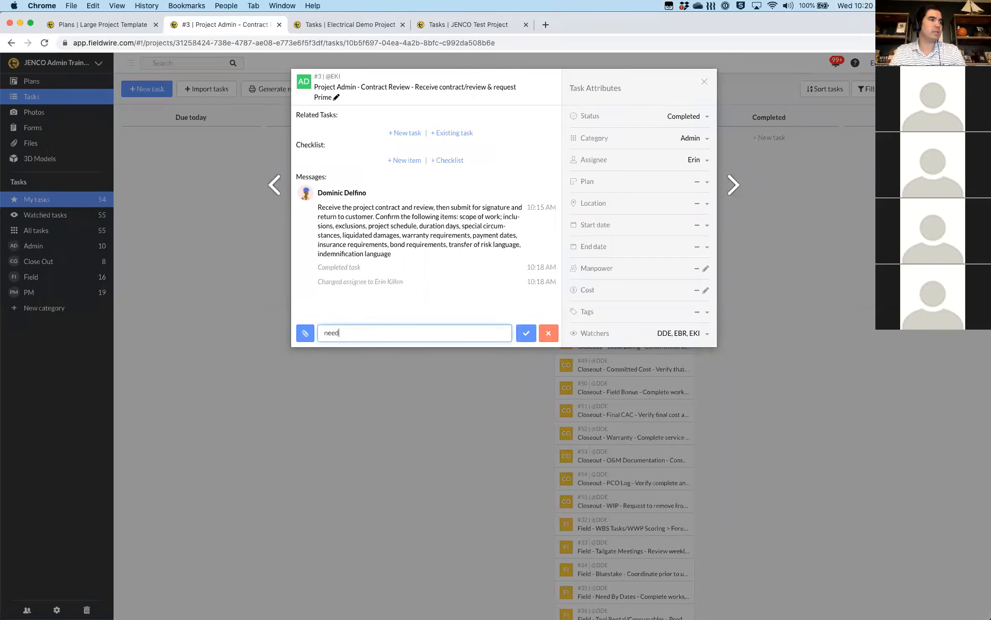
pyautogui.write(' to get updates')
pyautogui.click(526, 336)
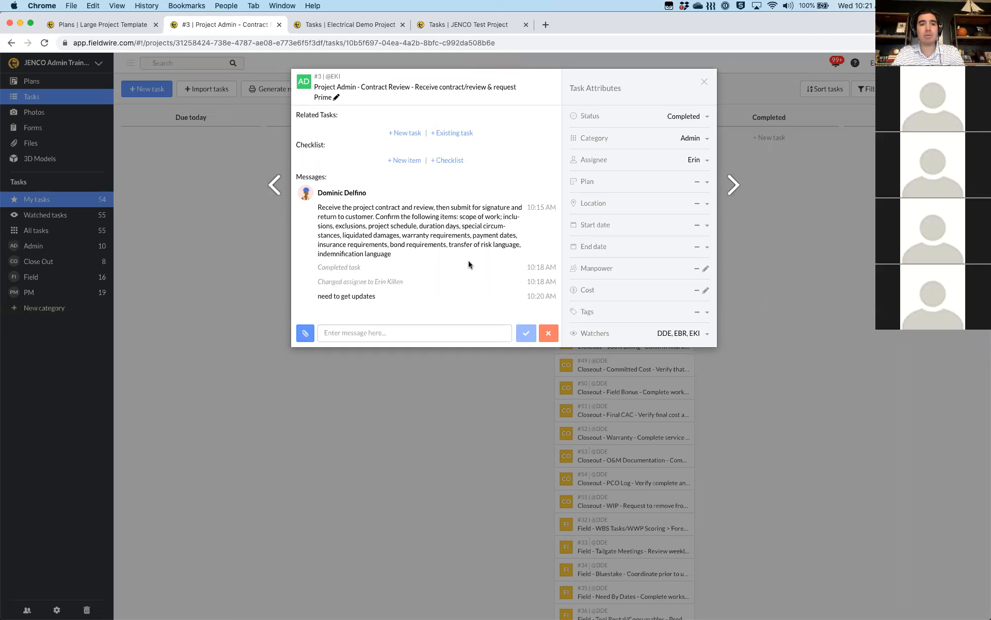
# Leave the watchers unchanged and show the Plan field's list of linkable plans
pyautogui.click(709, 335)
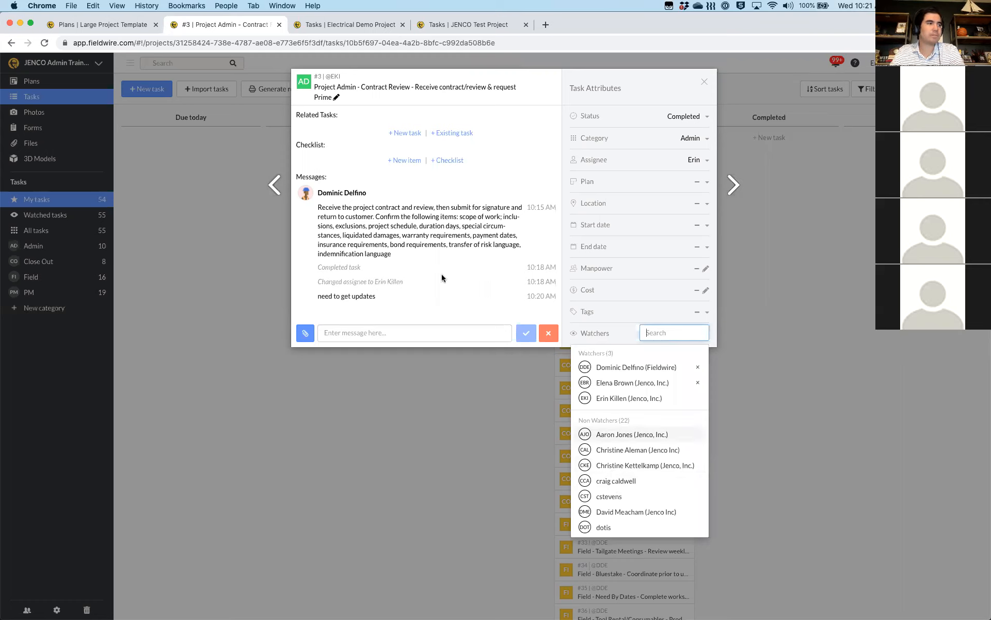
pyautogui.click(448, 305)
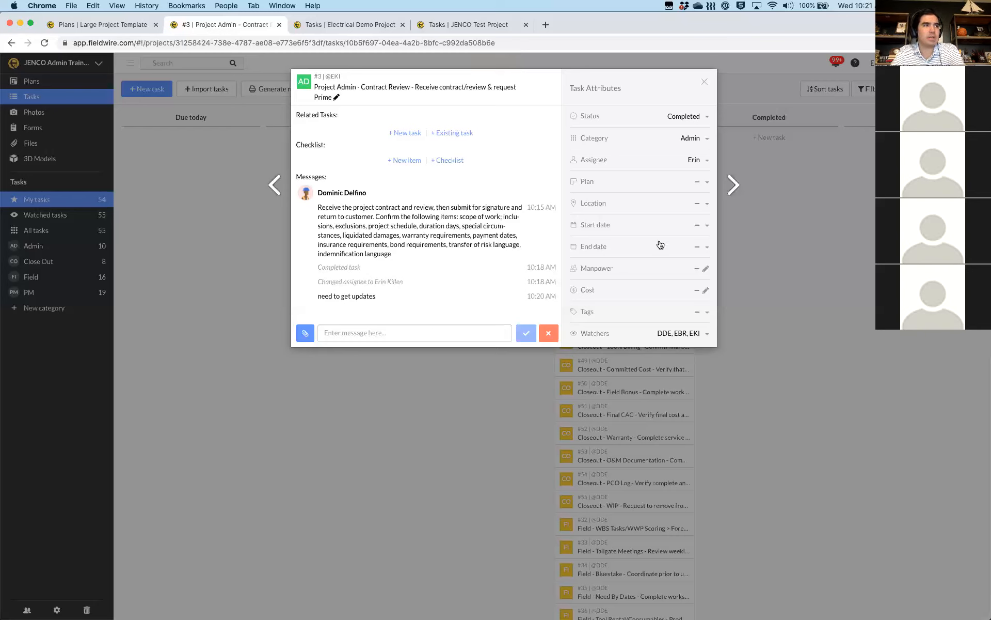
pyautogui.click(678, 189)
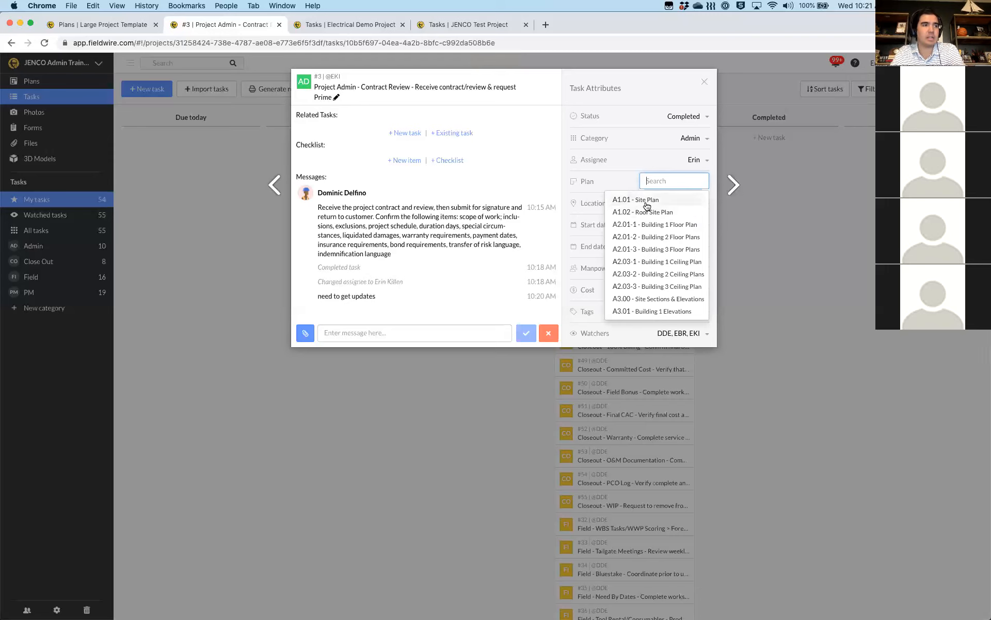
# Link plan A1.01 Site Plan, unlink it again, and show the start date calendar
pyautogui.click(647, 201)
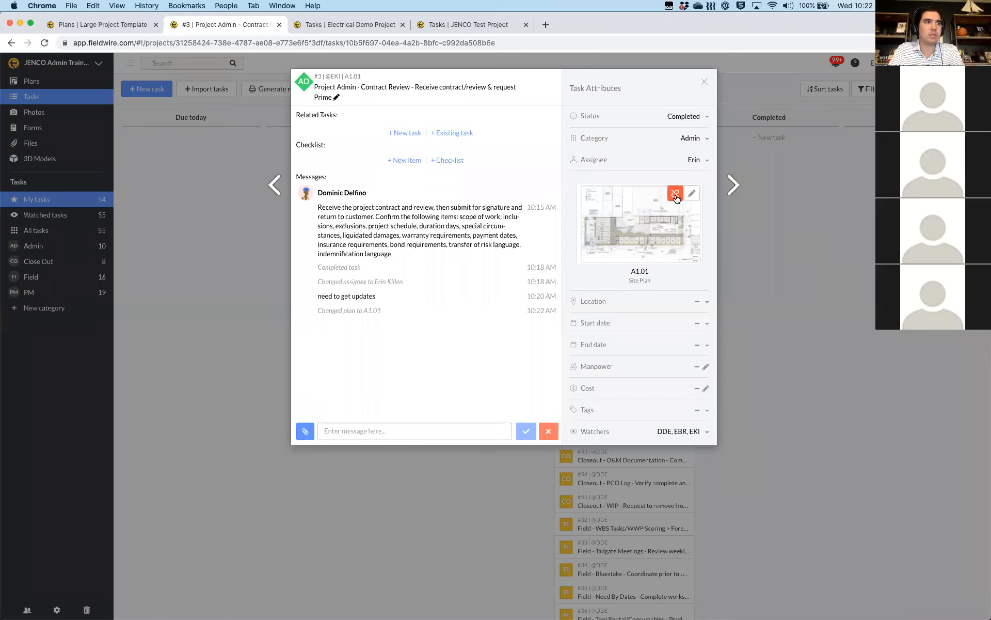
pyautogui.click(675, 194)
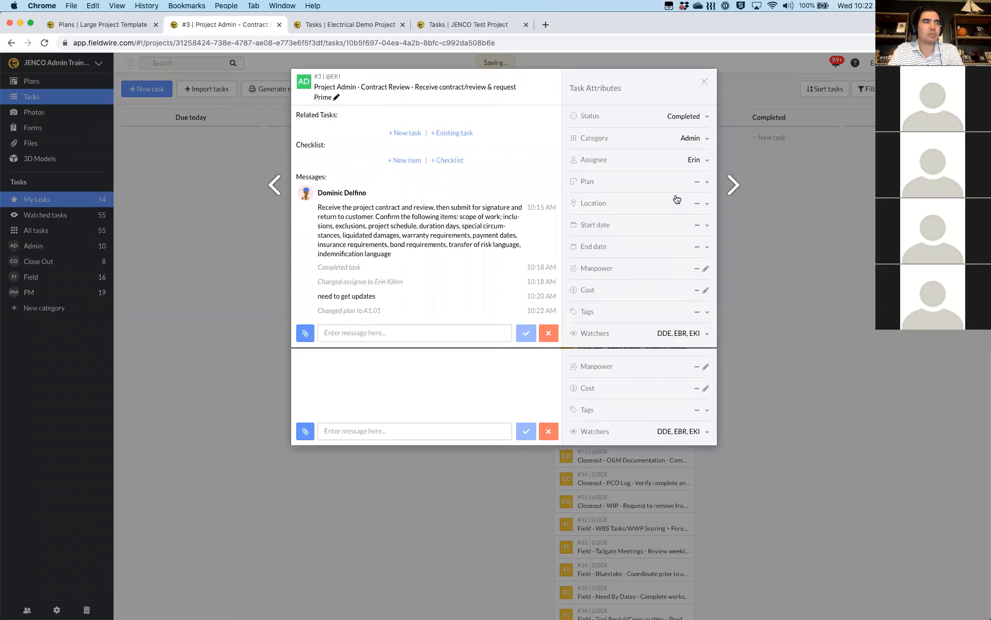
pyautogui.click(704, 205)
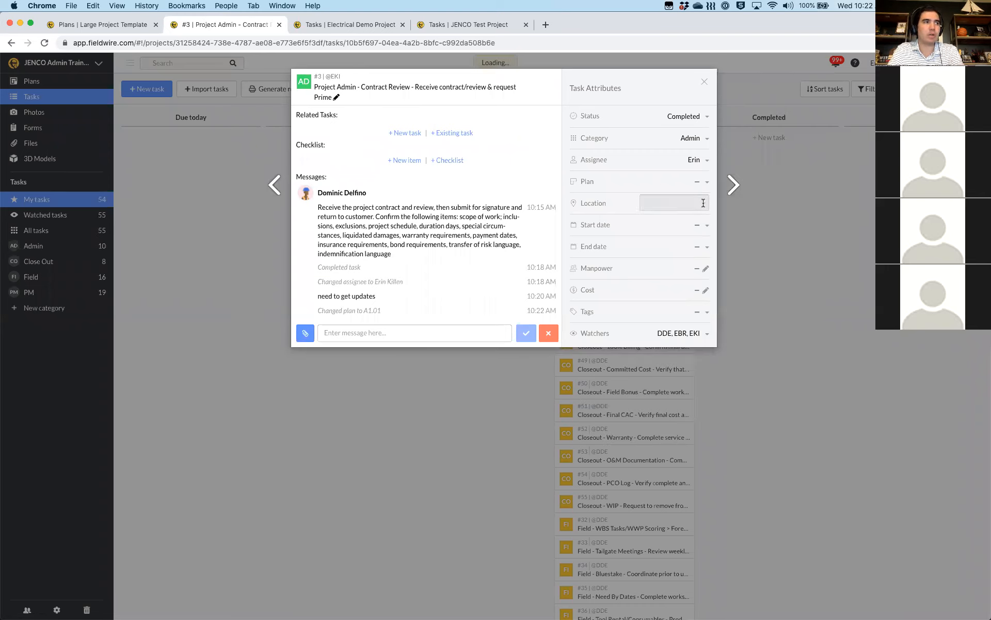
pyautogui.click(608, 208)
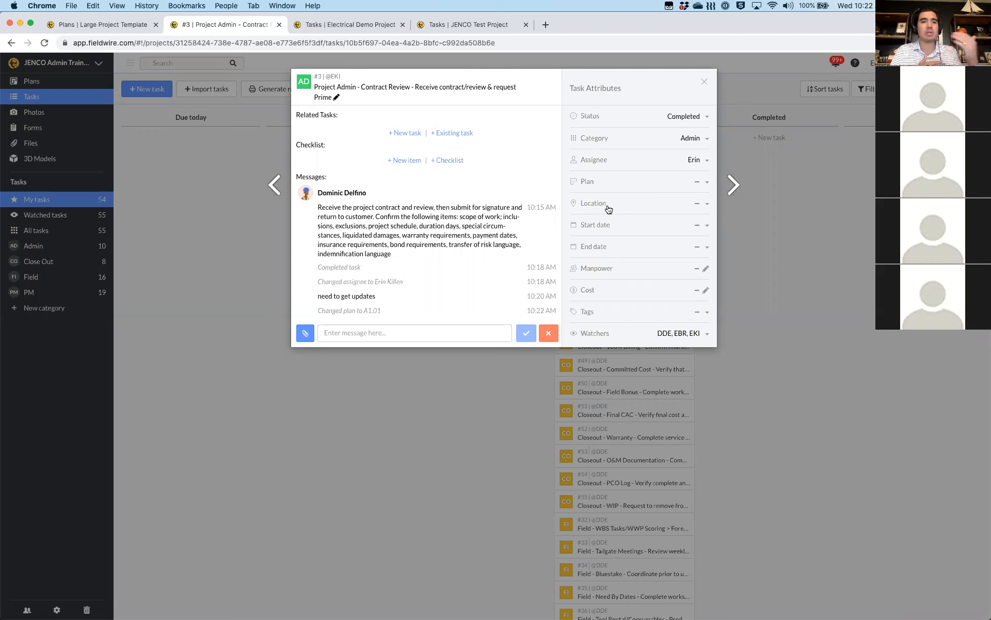
pyautogui.click(708, 226)
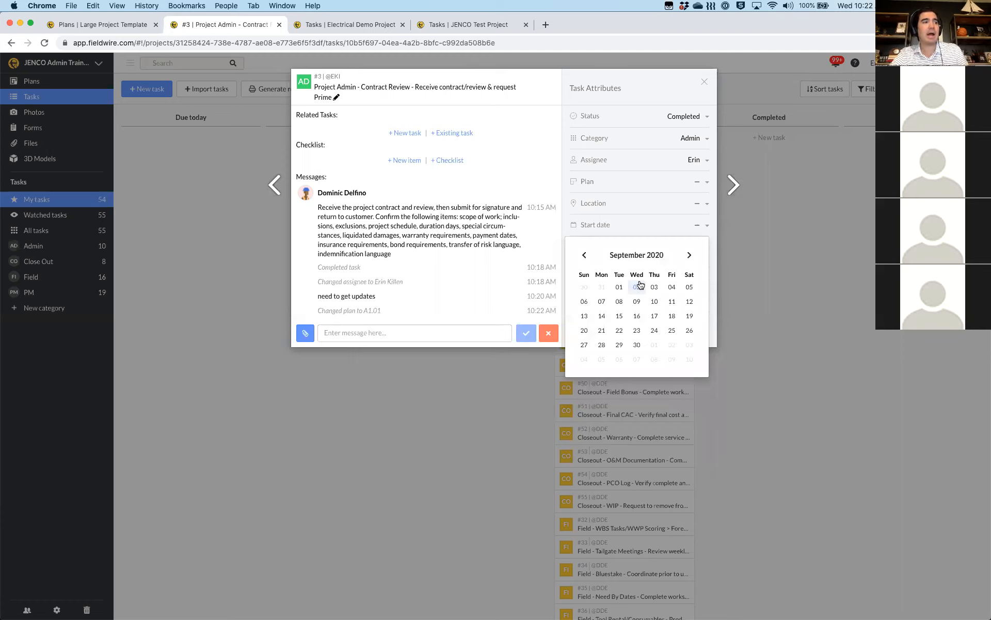
# Give the Contract Review task a 9/2/20 start date and a 9/11/20 end date
pyautogui.click(637, 289)
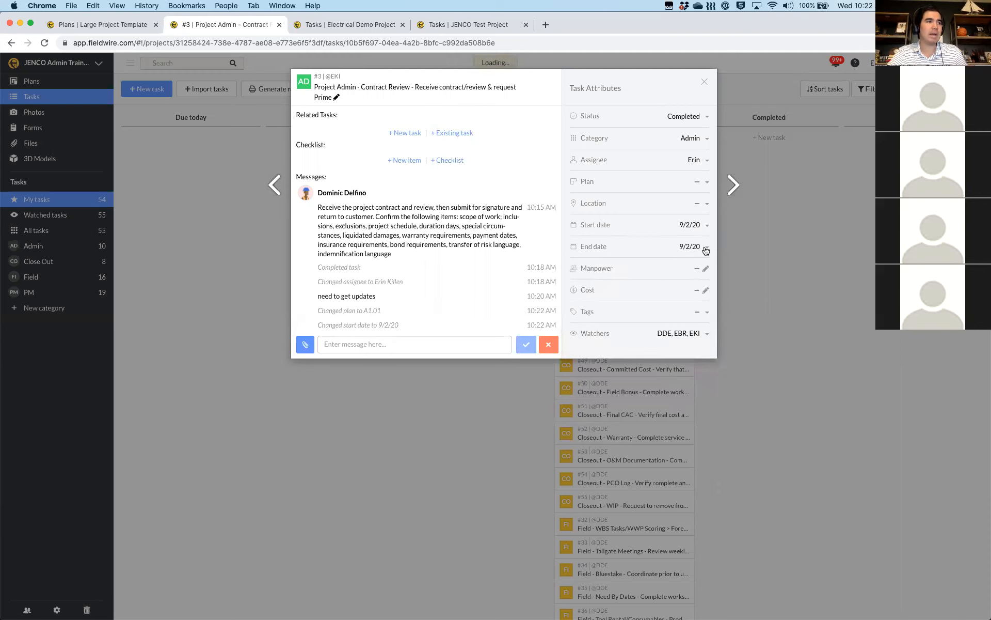
pyautogui.click(705, 248)
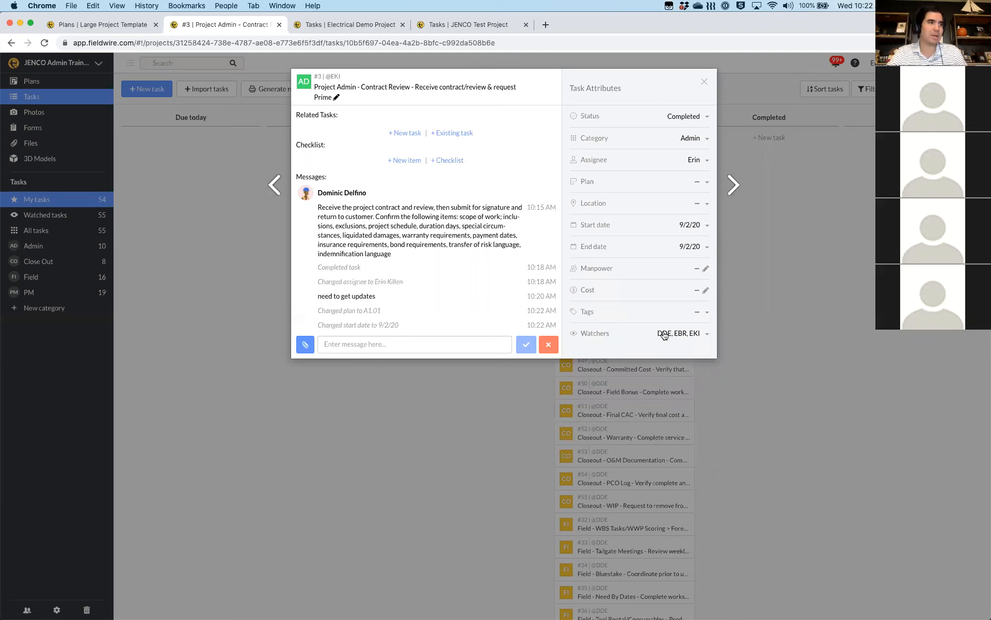
pyautogui.click(670, 324)
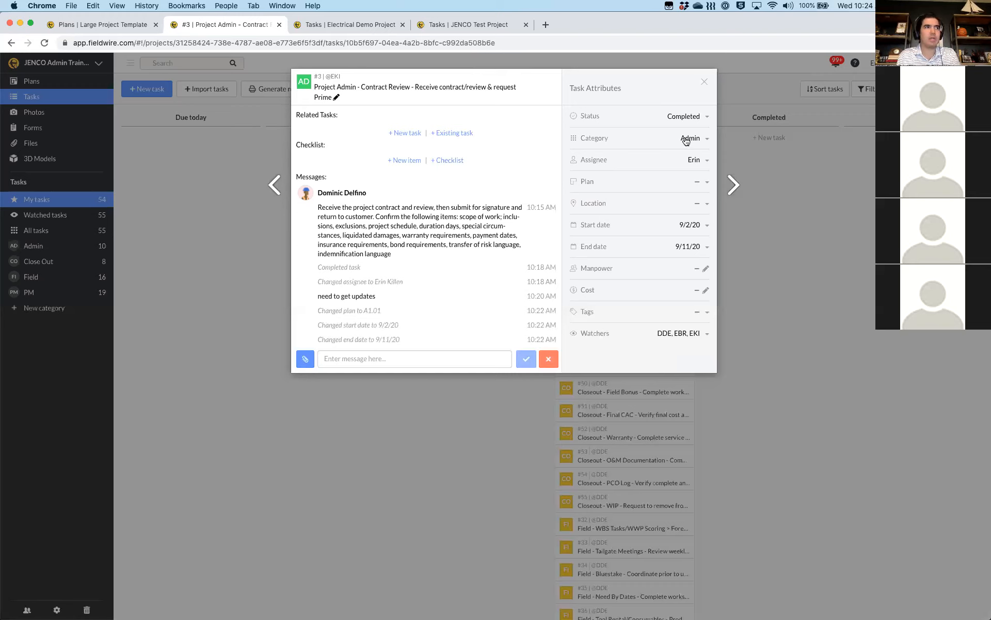
# Keep the Contract Review category as Admin and close the task to return to the board
pyautogui.click(685, 138)
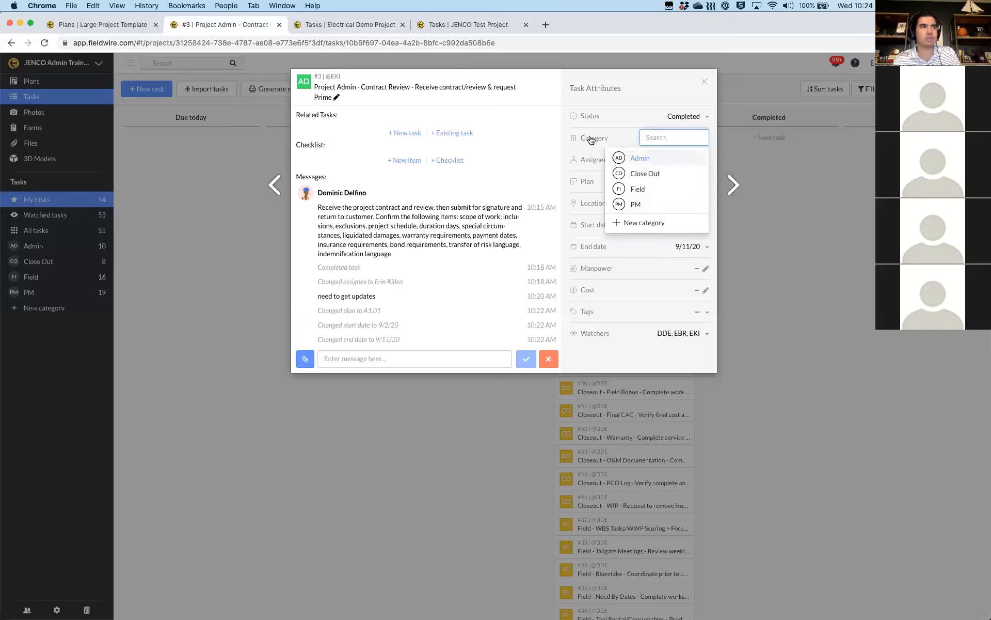
pyautogui.click(591, 140)
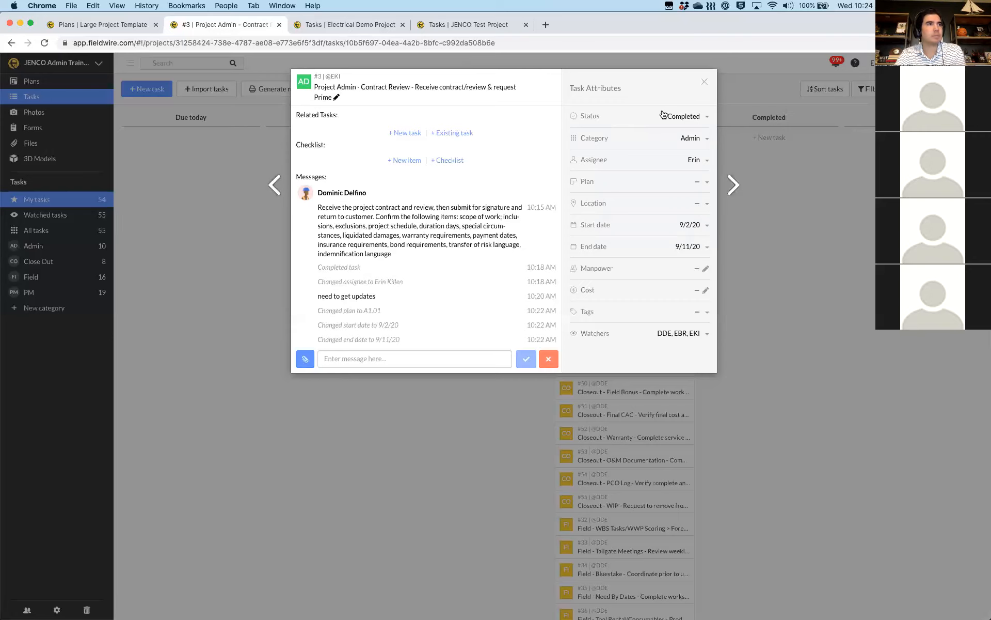
pyautogui.click(703, 83)
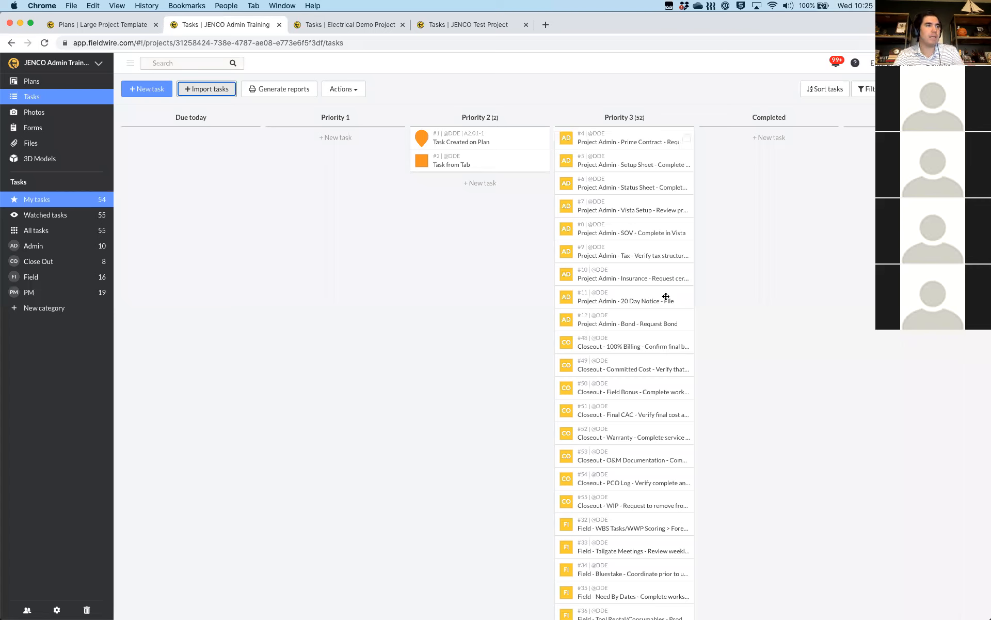
# Select tasks #48, #8, #32 and #52 and move them into Priority 1
pyautogui.click(686, 343)
pyautogui.click(686, 228)
pyautogui.scroll(-3, 686, 424)
pyautogui.click(686, 422)
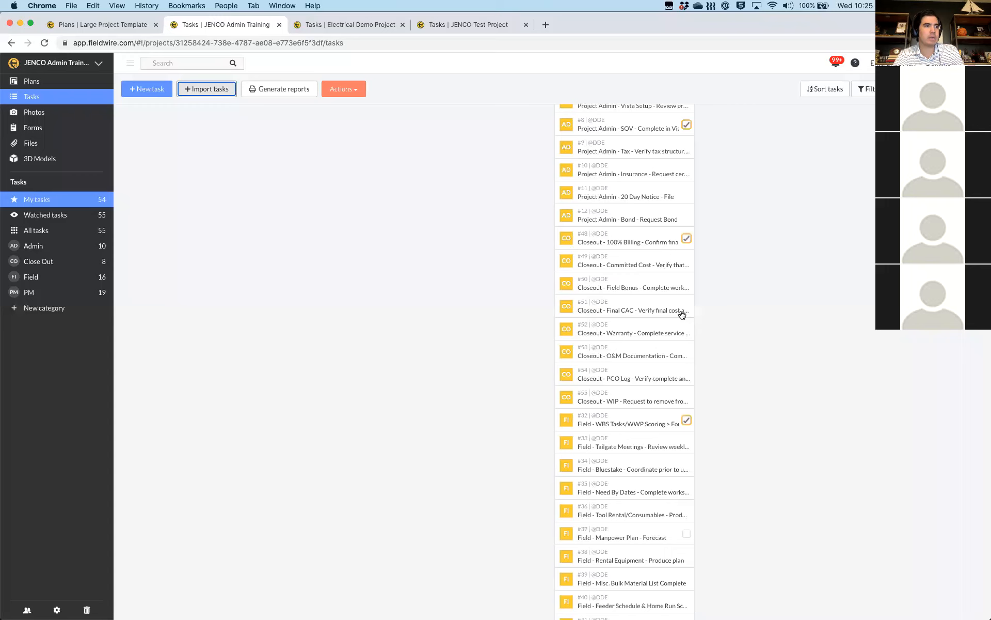
pyautogui.click(686, 329)
pyautogui.scroll(3, 608, 219)
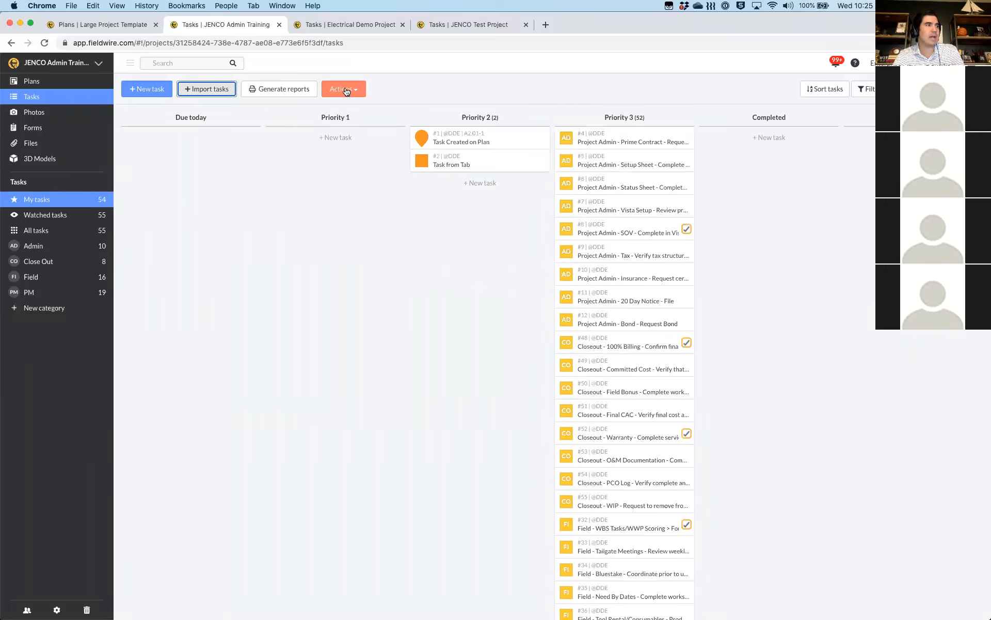
pyautogui.click(346, 92)
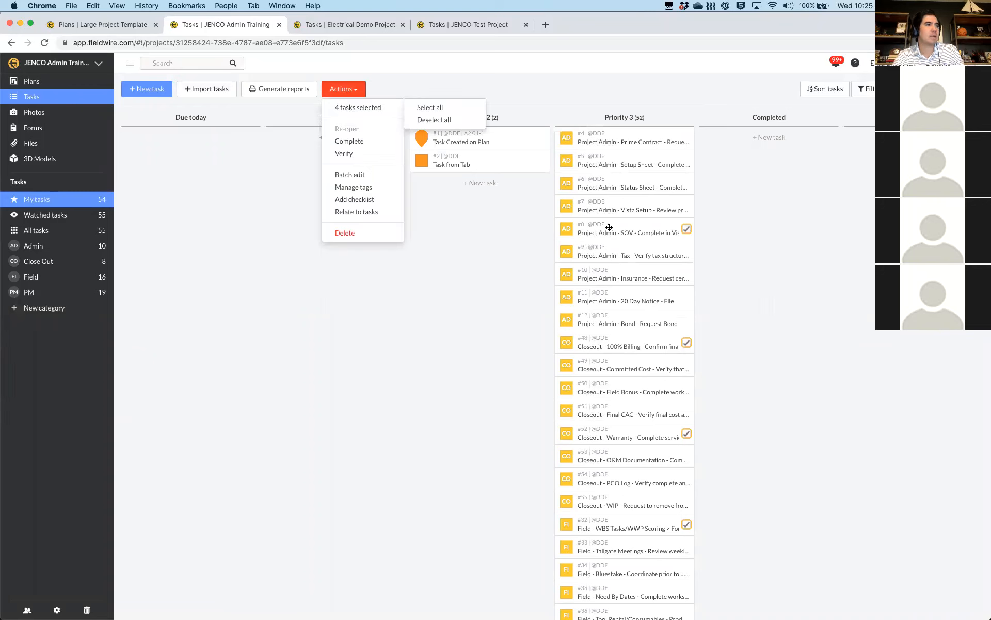
pyautogui.moveTo(609, 227); pyautogui.dragTo(300, 140)
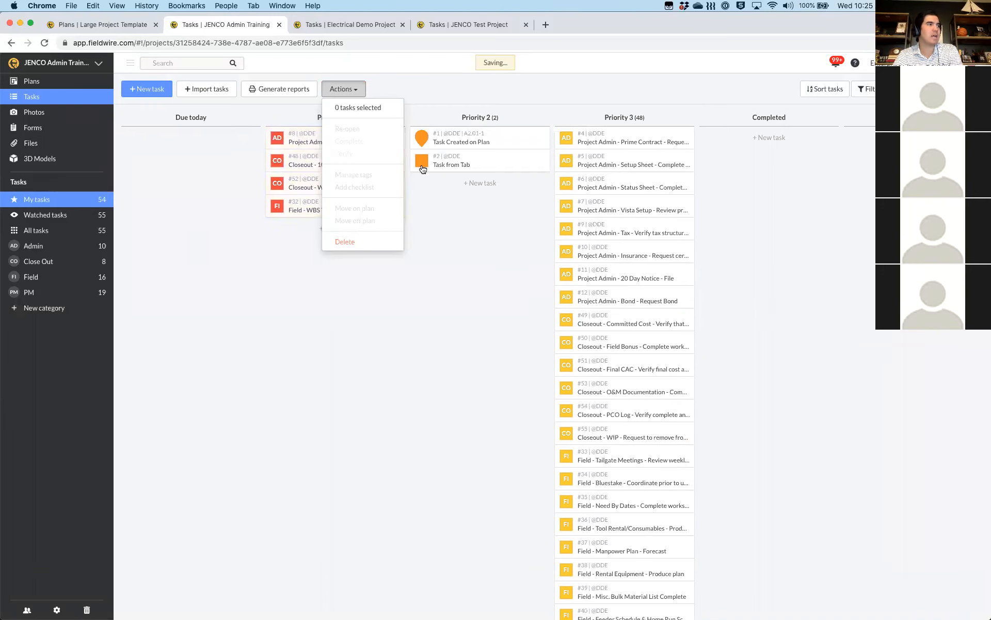
# Select tasks #6 Status Sheet, #49 Committed Cost and #36 Tool Rental/Consumables, then show the bulk actions
pyautogui.click(687, 184)
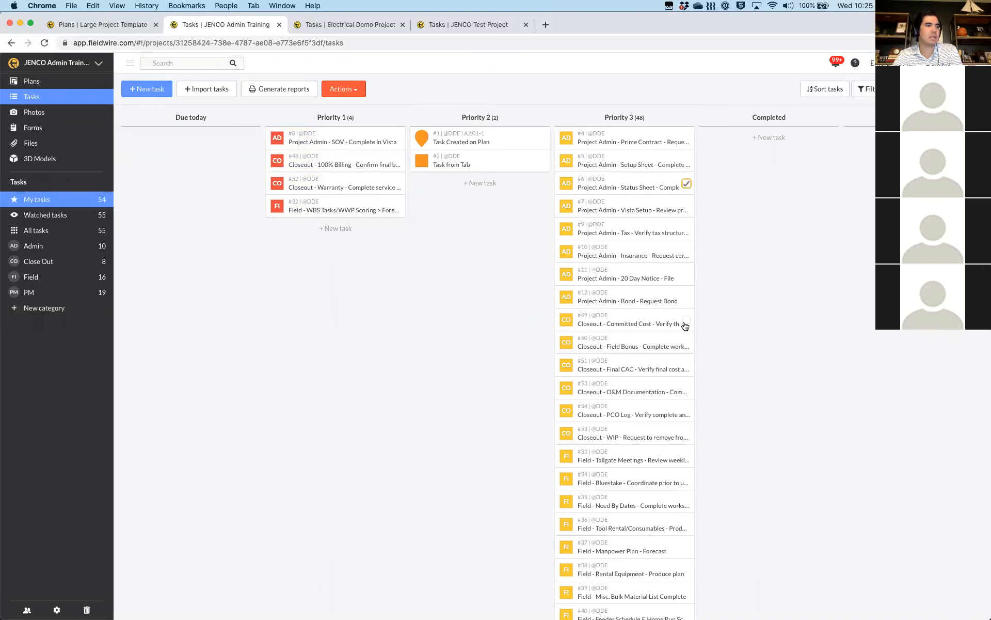
pyautogui.click(686, 324)
pyautogui.scroll(-3, 672, 372)
pyautogui.click(686, 423)
pyautogui.scroll(-8, 687, 480)
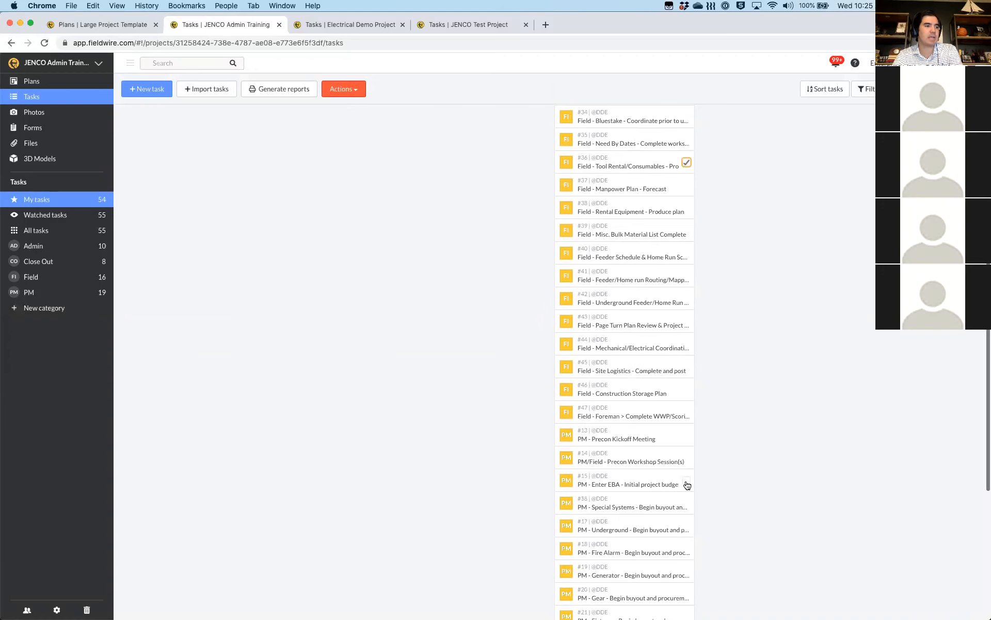
pyautogui.scroll(-8, 687, 483)
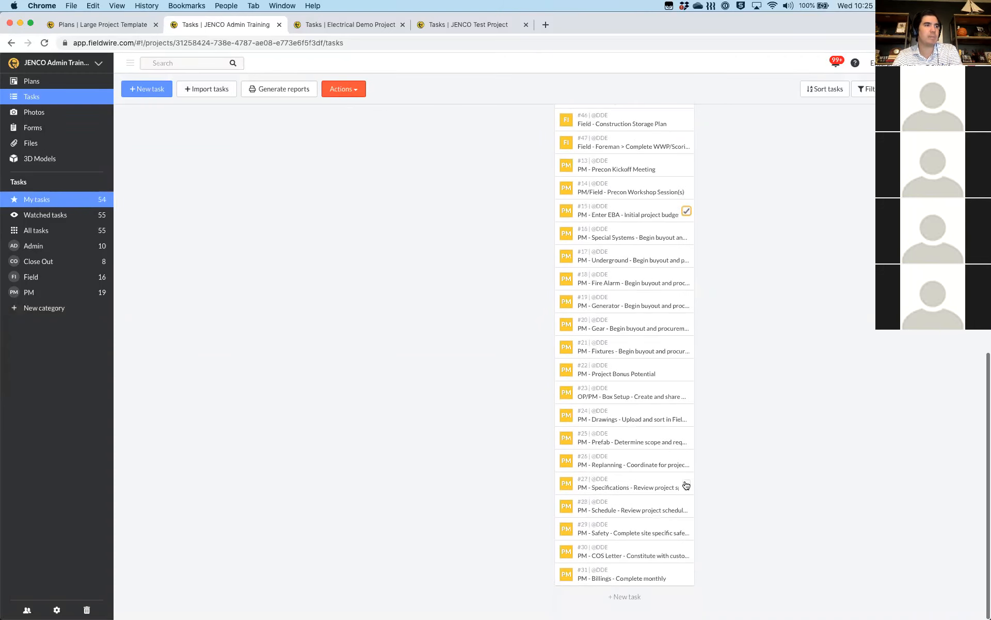
pyautogui.scroll(15, 408, 146)
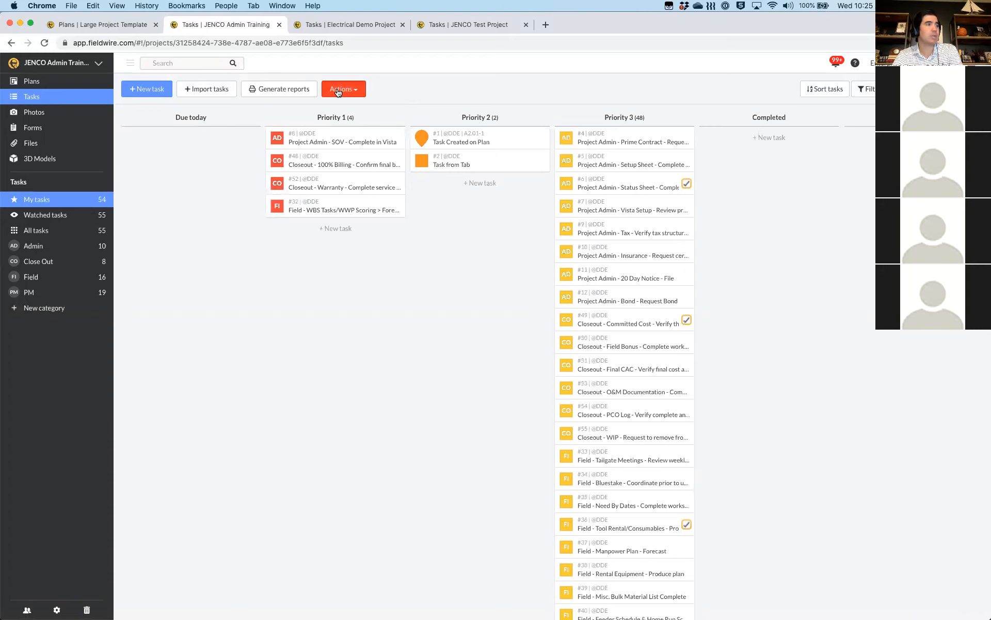
pyautogui.click(338, 91)
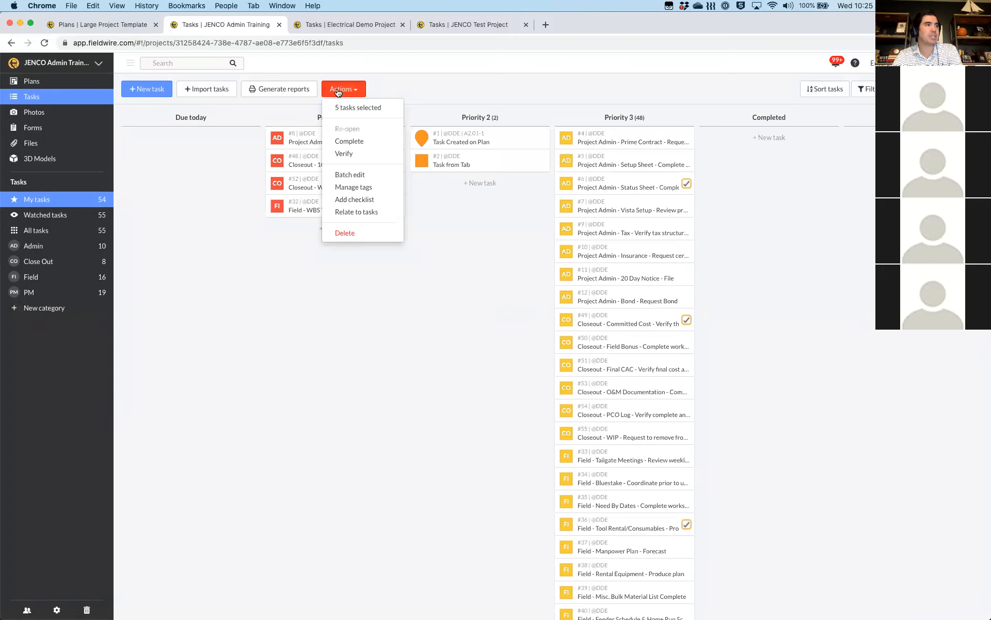
# Batch-edit the selected tasks, assigning them to the matching team member from the search list
pyautogui.click(348, 175)
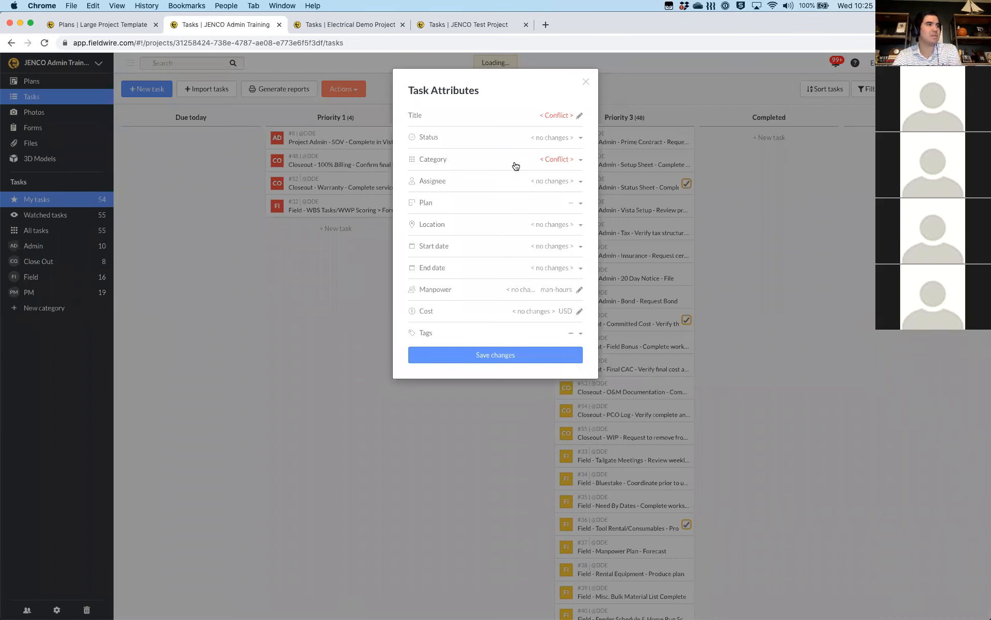
pyautogui.click(562, 181)
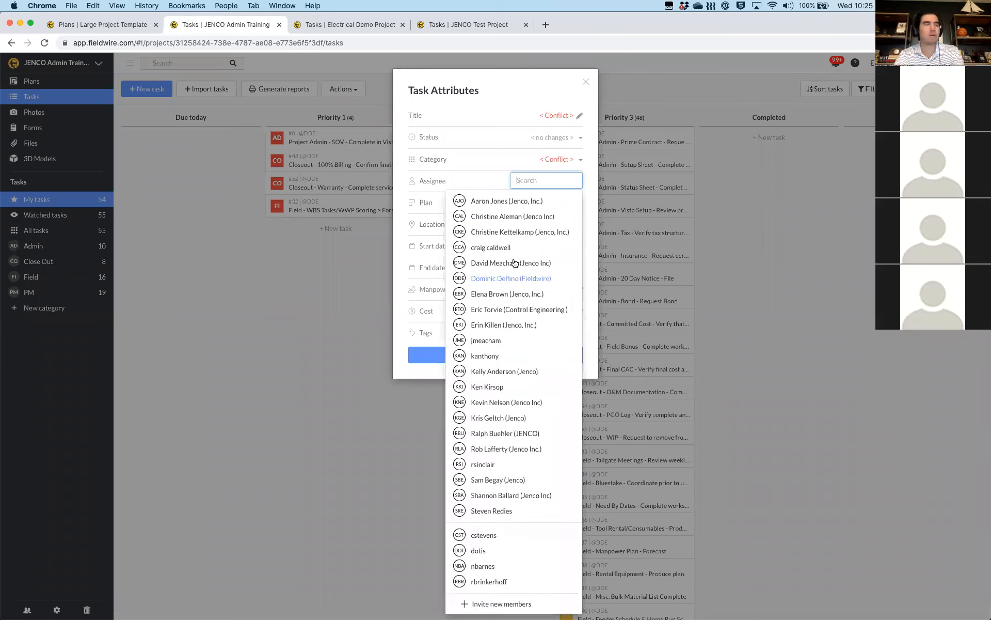
pyautogui.write('kri')
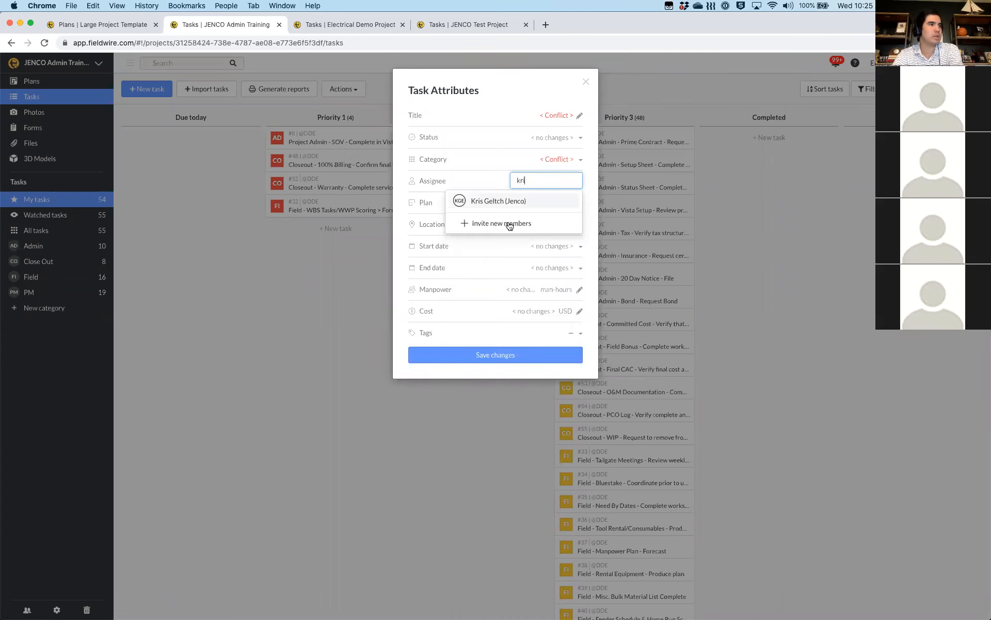
pyautogui.click(498, 204)
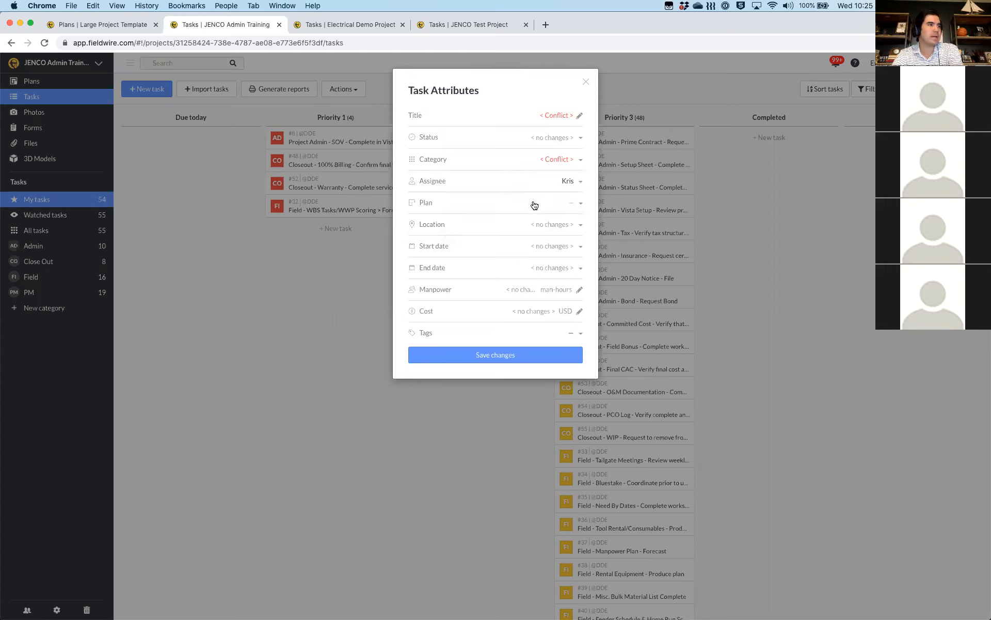
# Set the batch start date to 9/2/20 and end date to 9/4/20, then save the changes
pyautogui.click(573, 250)
pyautogui.click(579, 268)
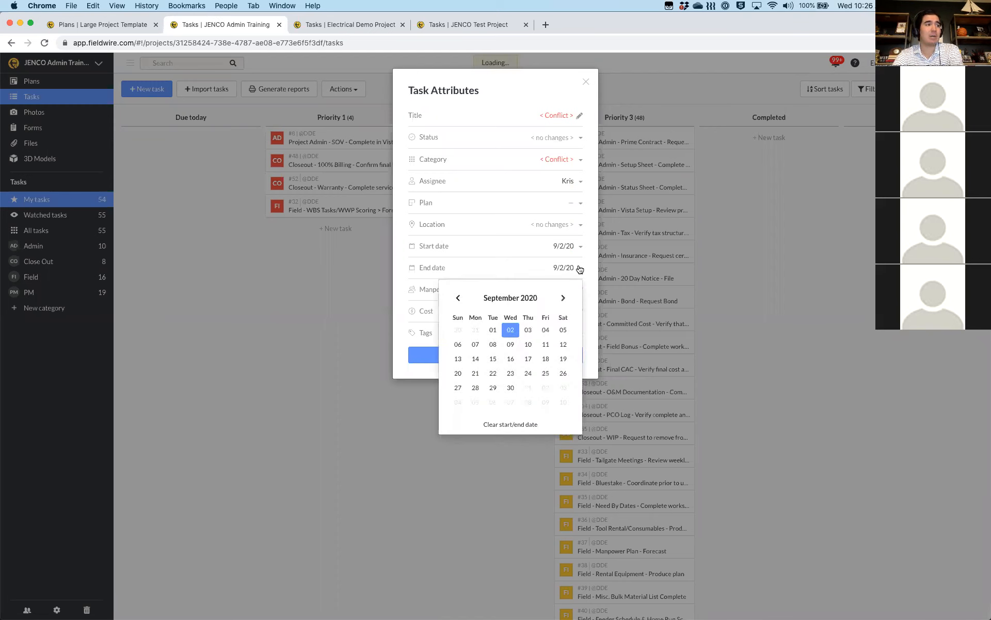
pyautogui.click(547, 331)
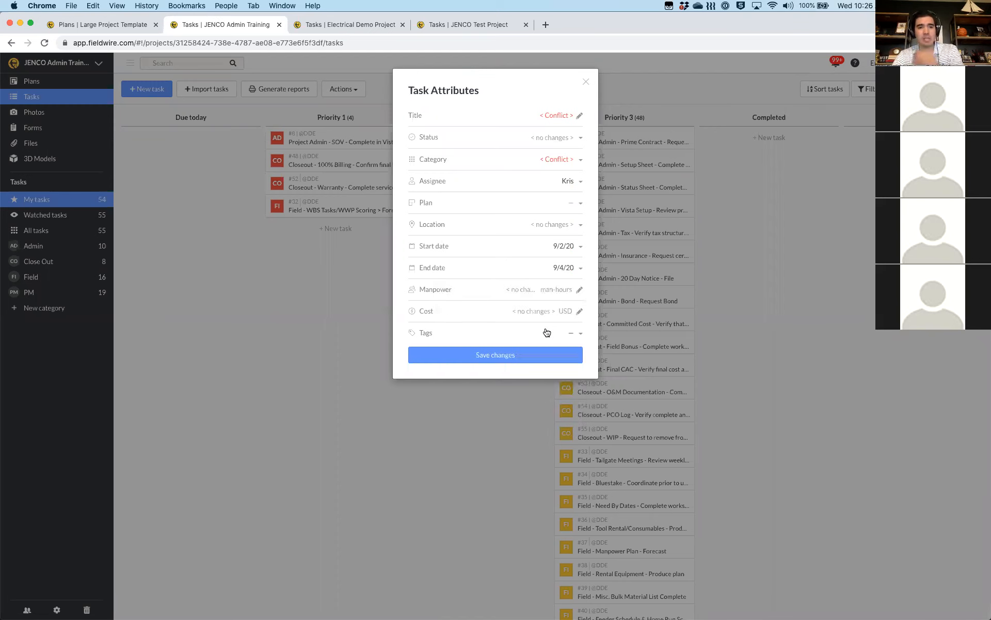
pyautogui.click(532, 359)
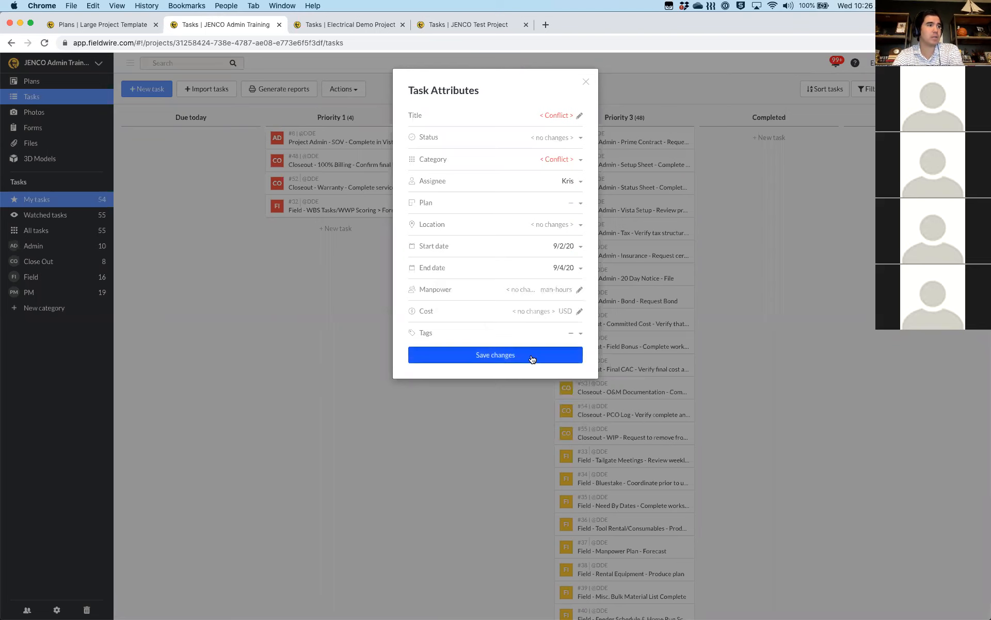
pyautogui.click(532, 358)
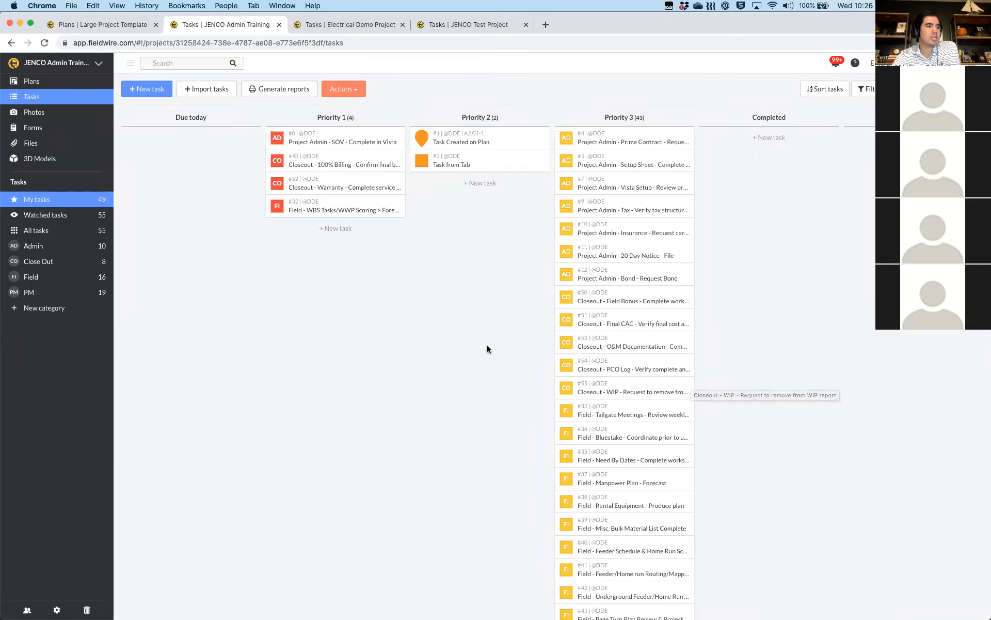
# Deselect all tasks on the board from the Actions menu
pyautogui.scroll(-2, 488, 349)
pyautogui.scroll(2, 487, 346)
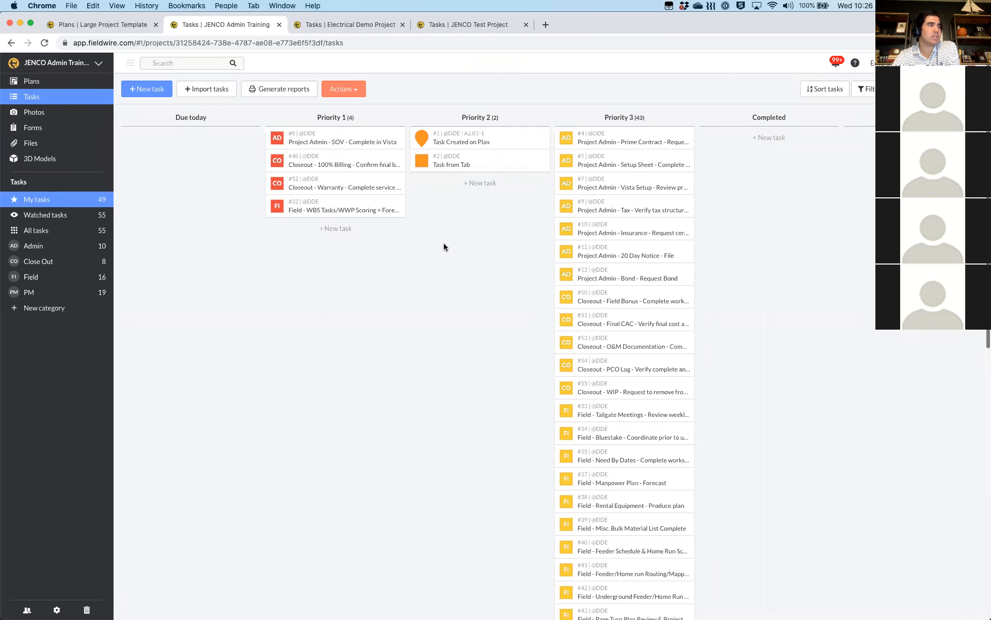
pyautogui.click(356, 93)
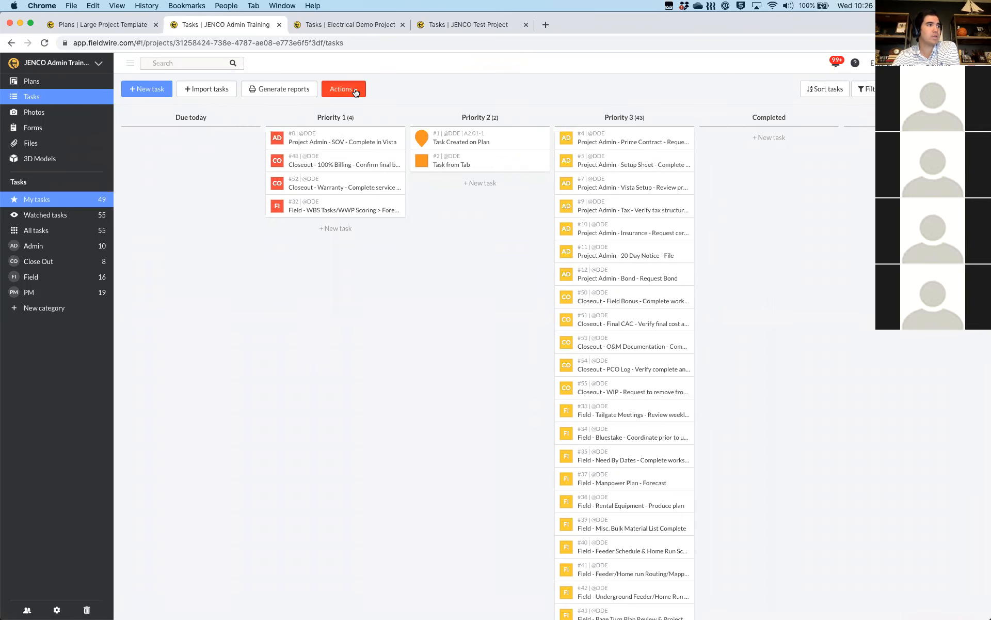
pyautogui.click(364, 100)
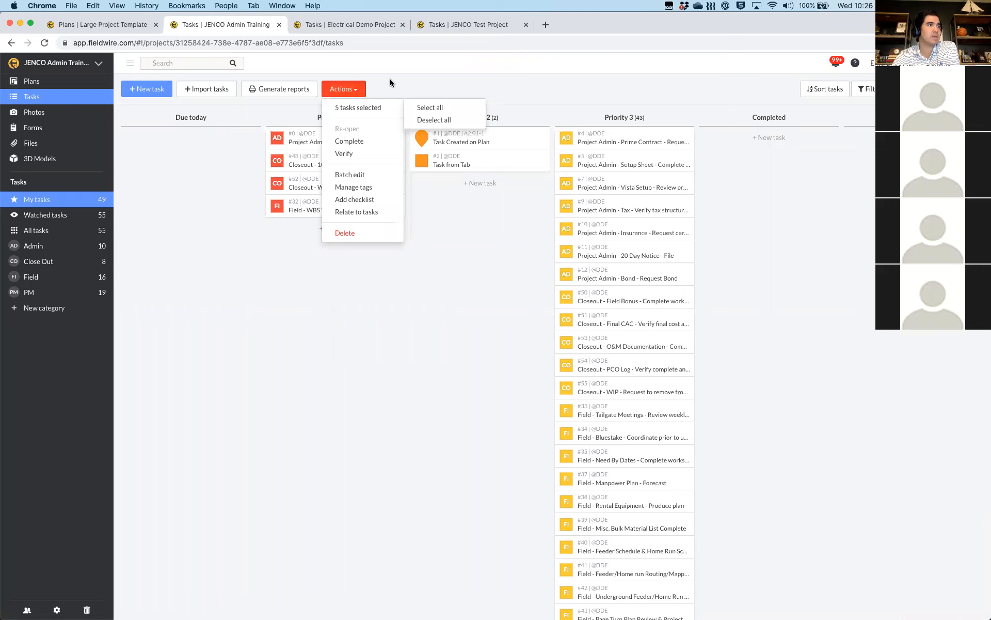
pyautogui.click(481, 114)
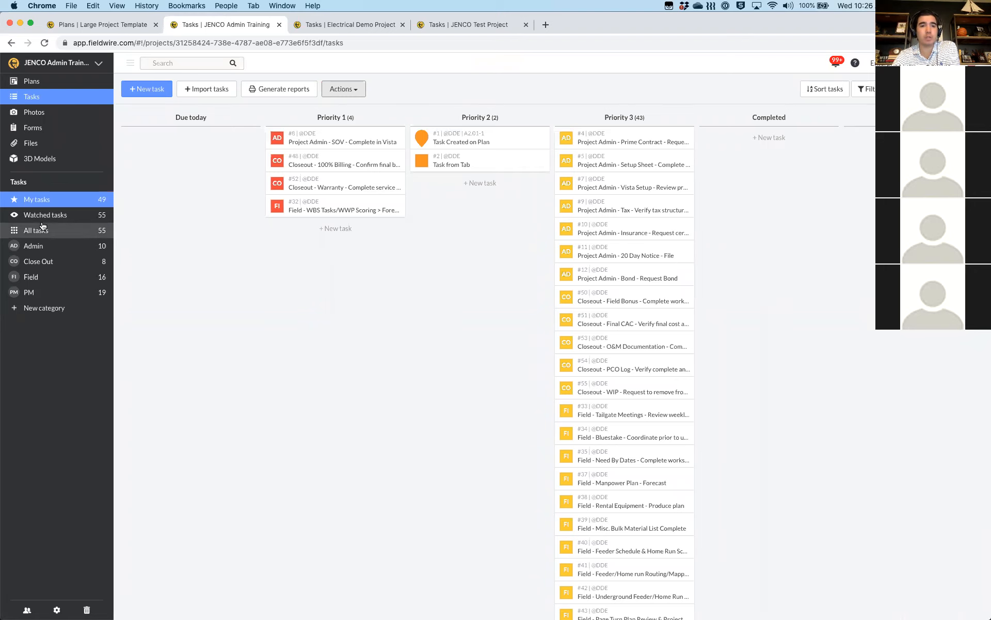
# Browse the Admin, Close Out, Field, All tasks and Watched tasks views, ending on My tasks
pyautogui.click(49, 250)
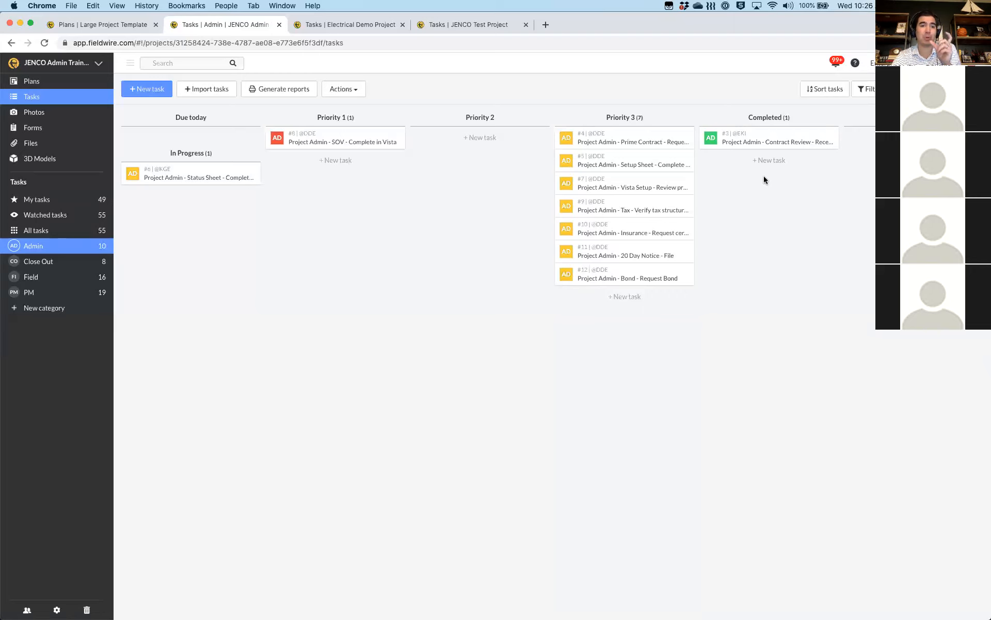
pyautogui.click(22, 262)
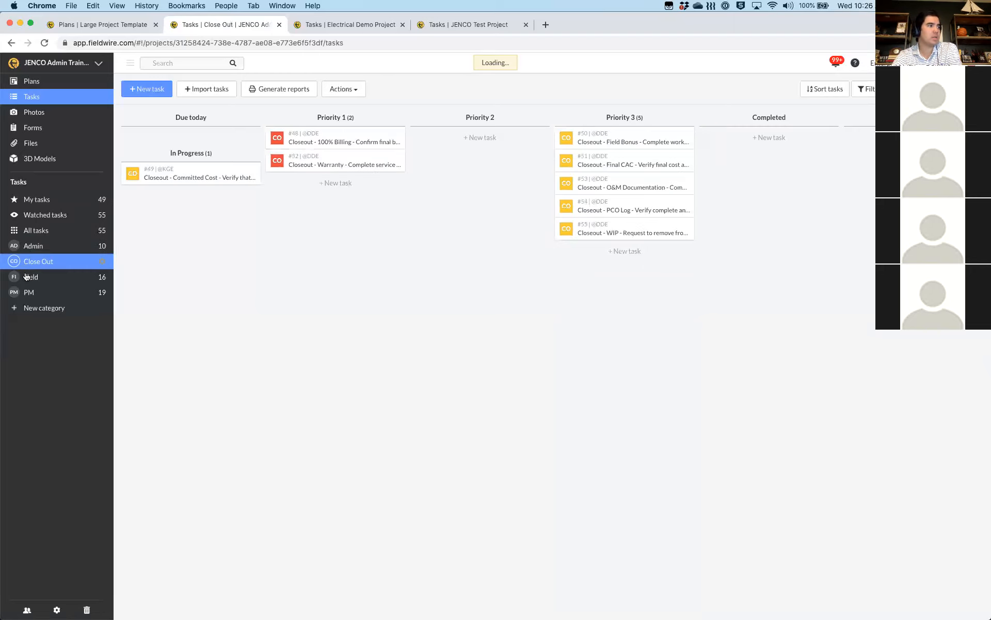
pyautogui.click(28, 278)
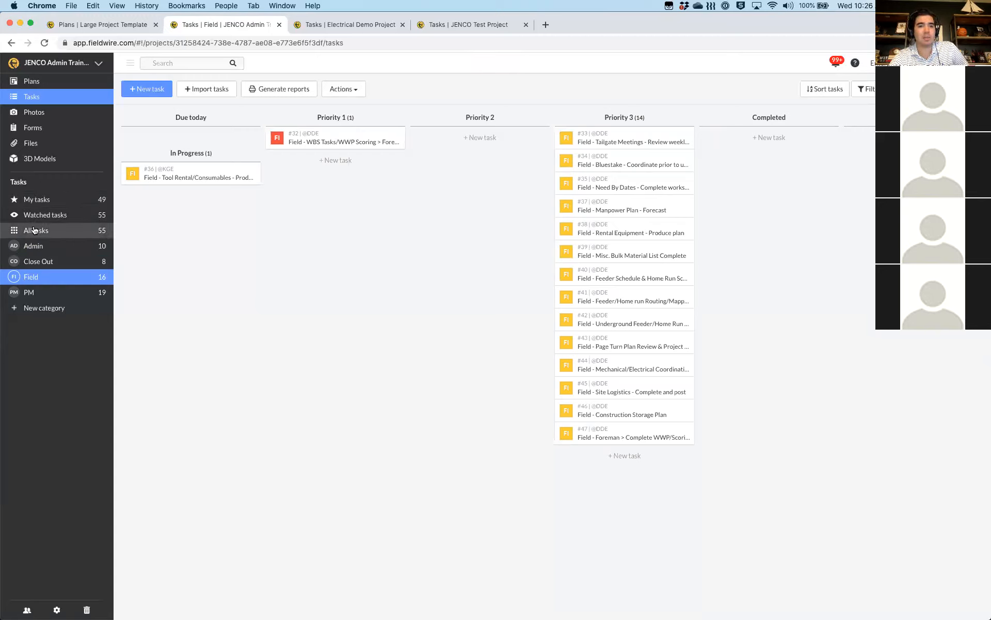
pyautogui.click(33, 230)
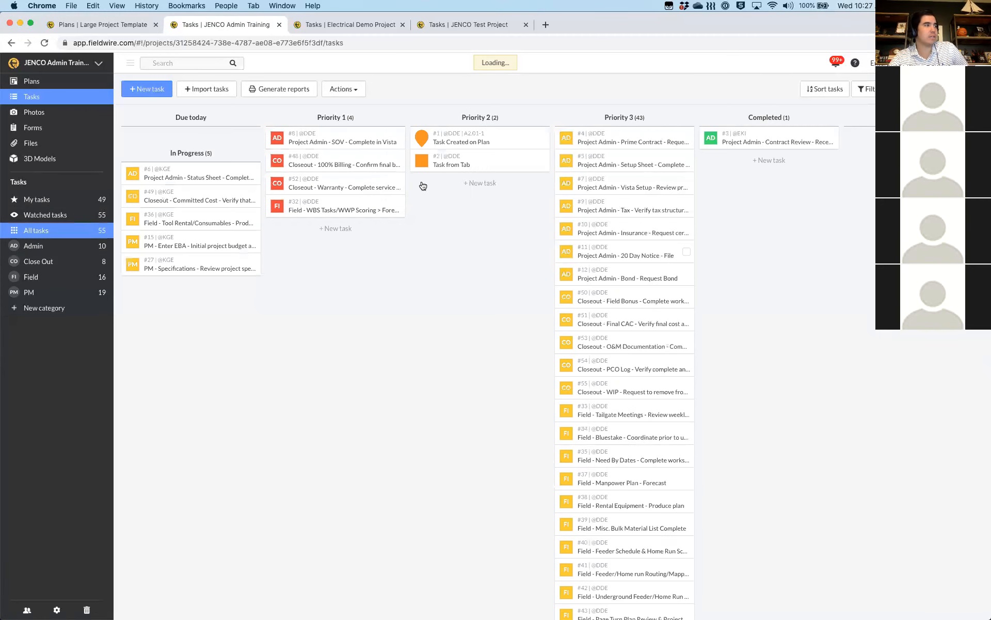
pyautogui.click(38, 216)
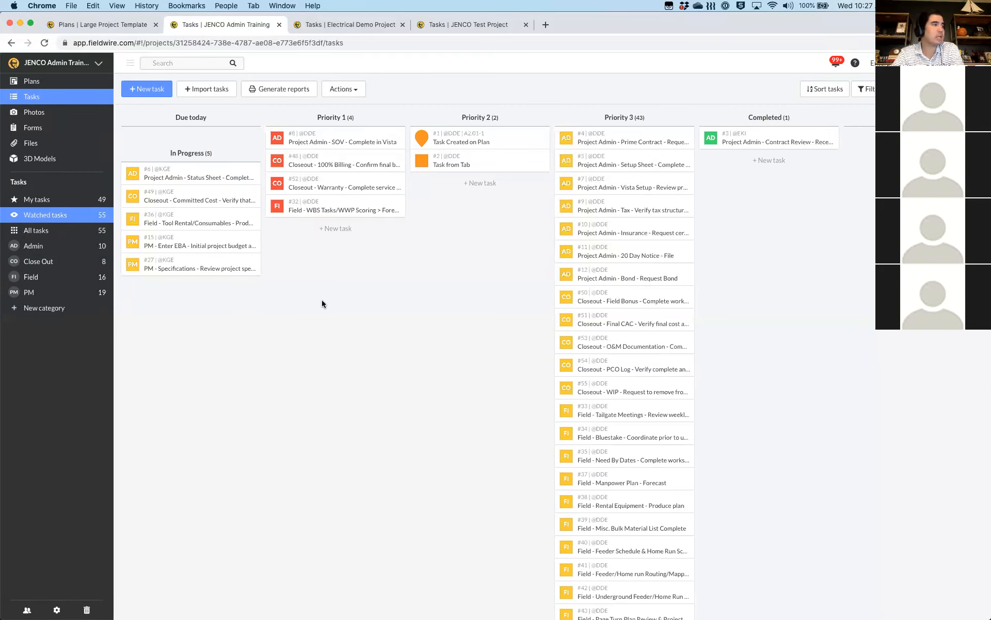
pyautogui.click(23, 203)
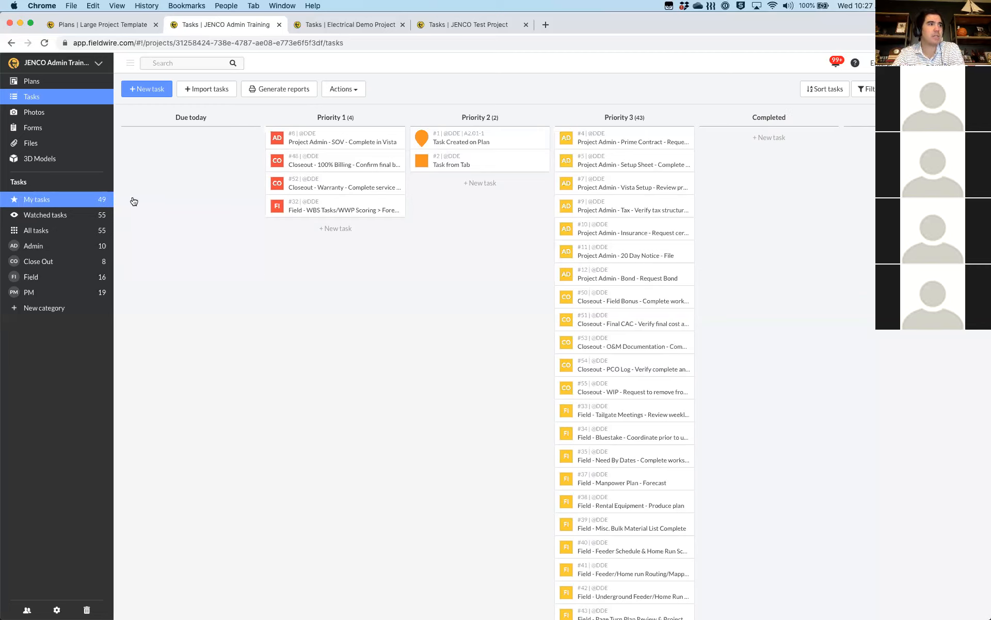
# On the All tasks board, give task #2 'Task from Tab' a 9/1/20 end date so it shows overdue
pyautogui.click(34, 233)
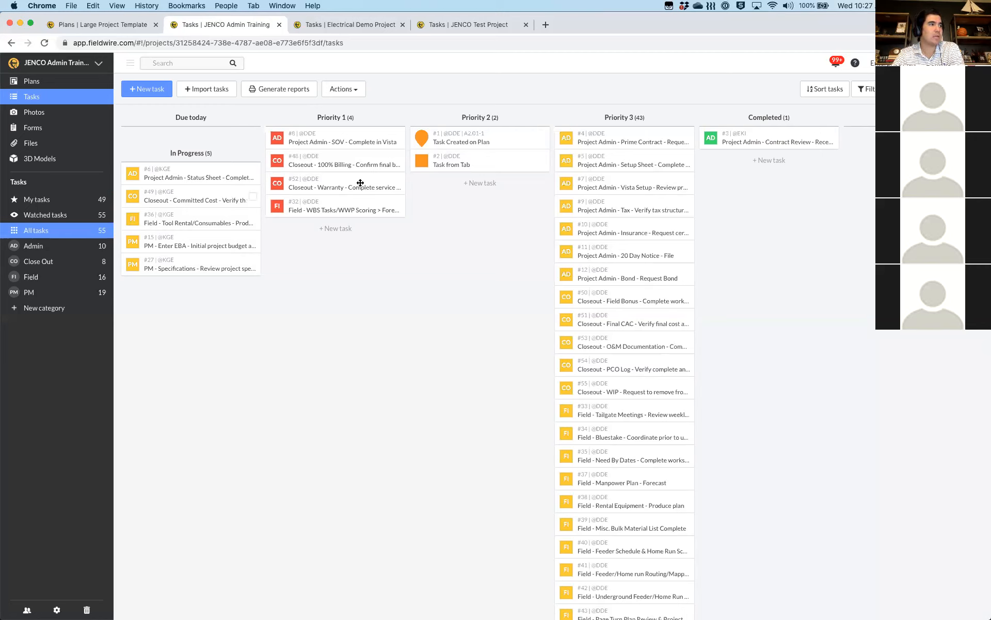
pyautogui.click(515, 160)
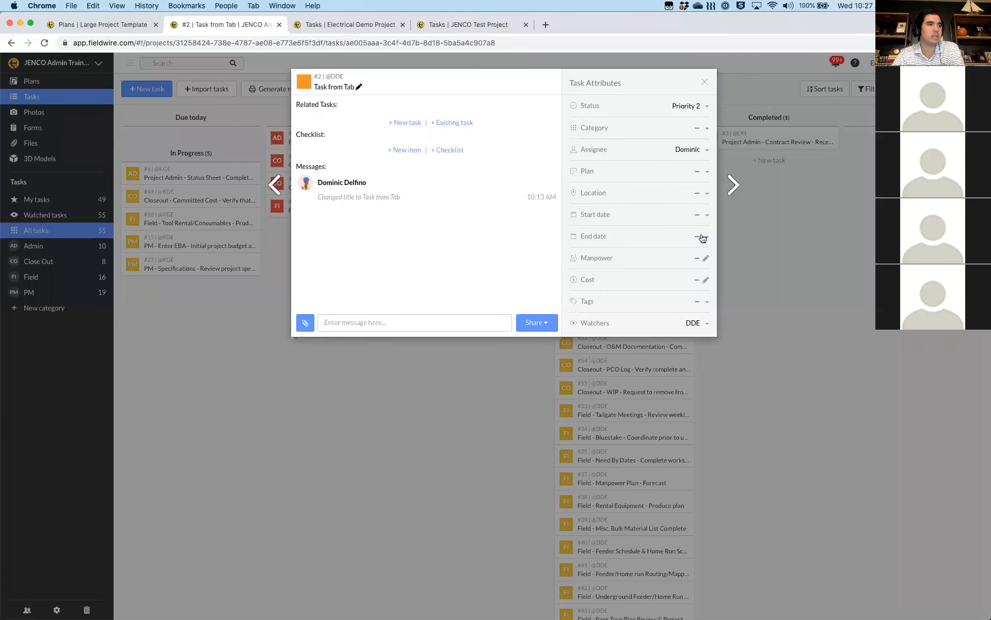
pyautogui.click(703, 238)
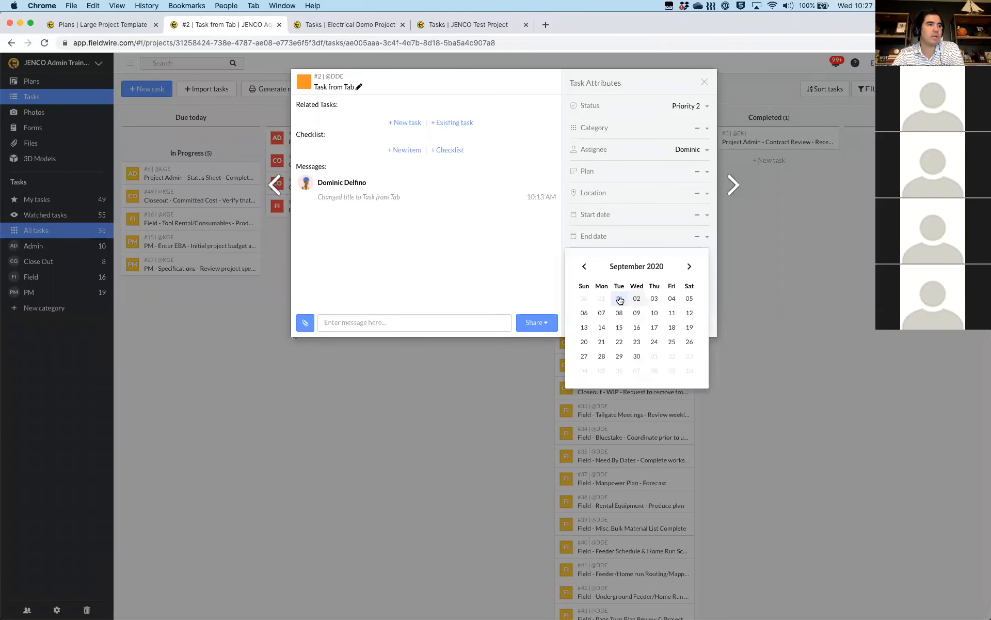
pyautogui.click(620, 299)
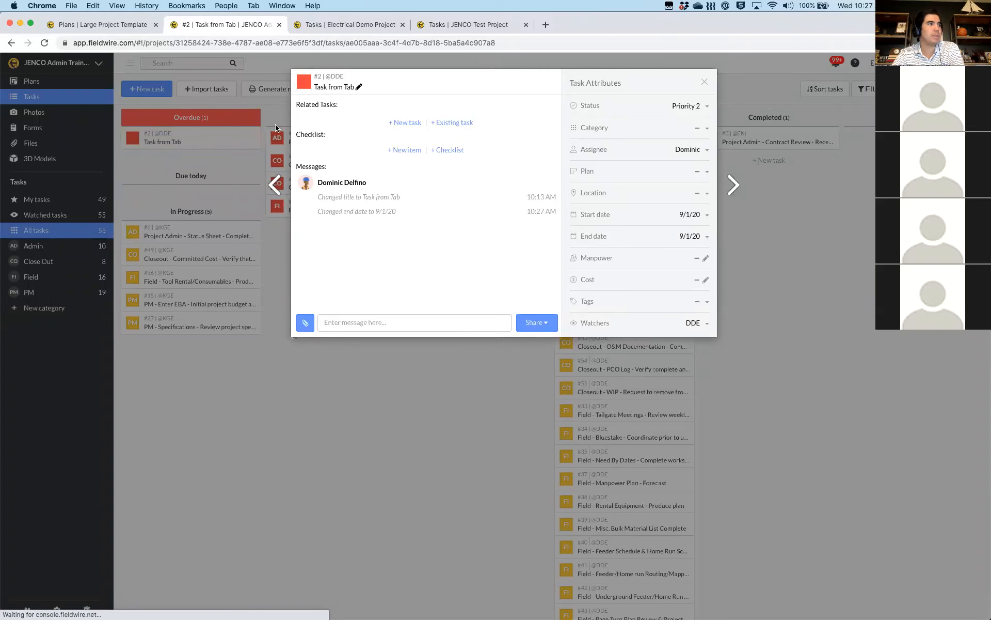
pyautogui.click(203, 122)
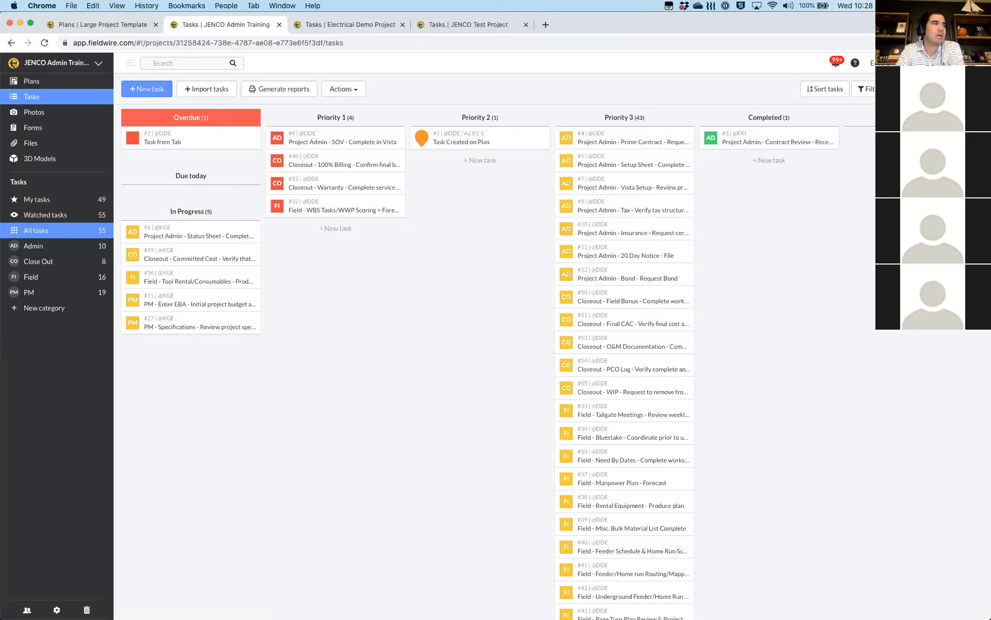
pyautogui.click(943, 89)
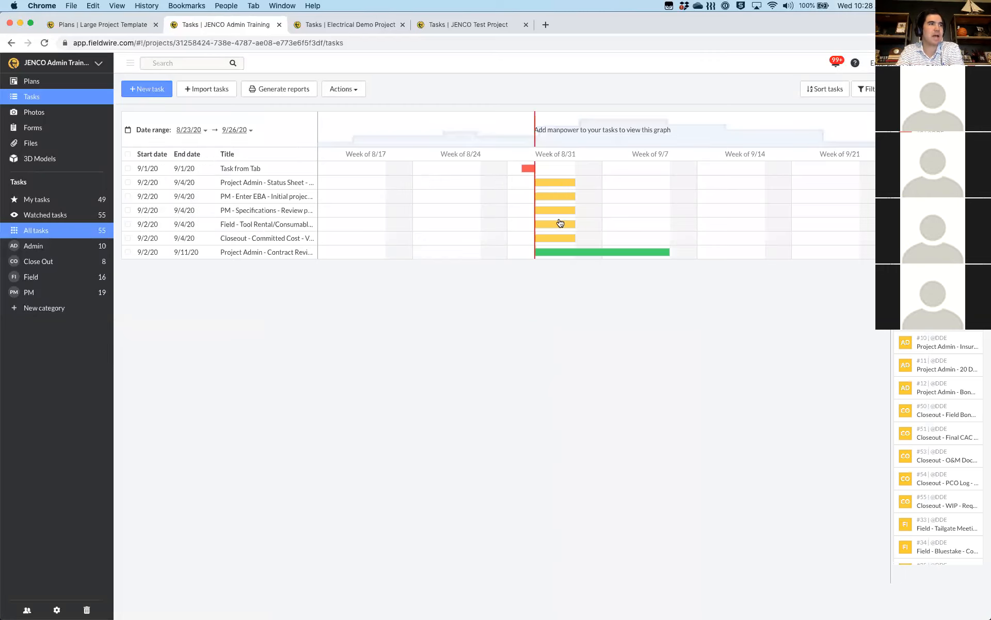
# On the Gantt timeline, extend Status Sheet to 9/11/20, place 100% Billing on 9/14 and Prime Contract on 9/15–9/18
pyautogui.moveTo(575, 180); pyautogui.dragTo(665, 179)
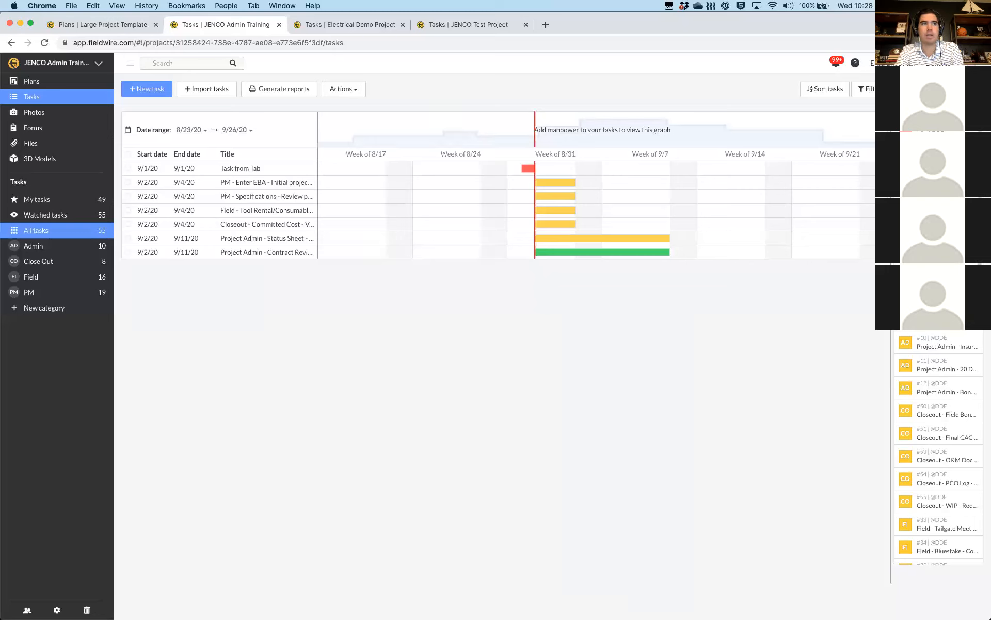
pyautogui.moveTo(707, 182); pyautogui.dragTo(708, 182)
pyautogui.moveTo(717, 266); pyautogui.dragTo(763, 280)
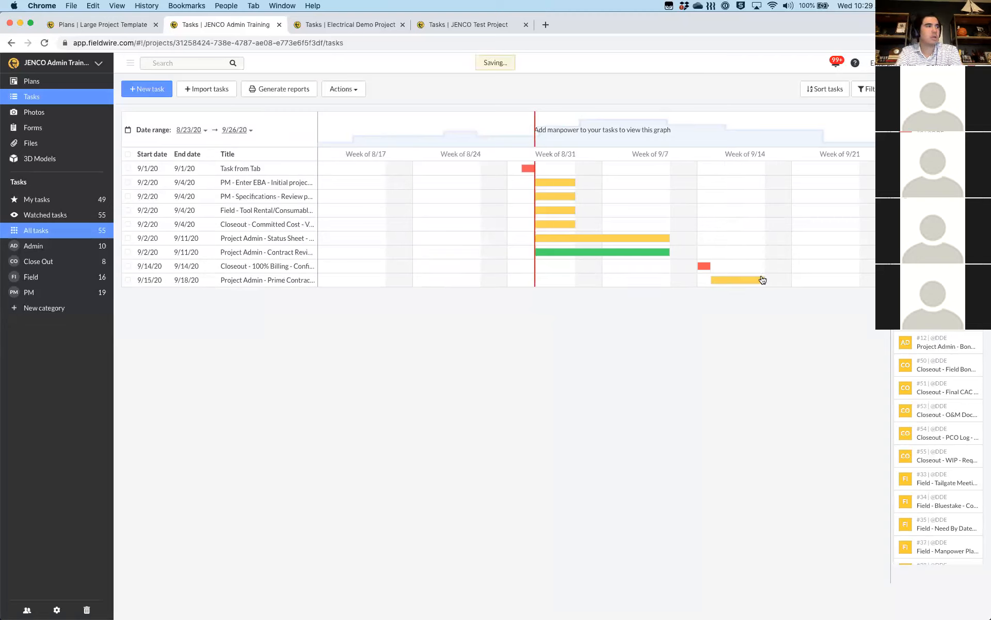
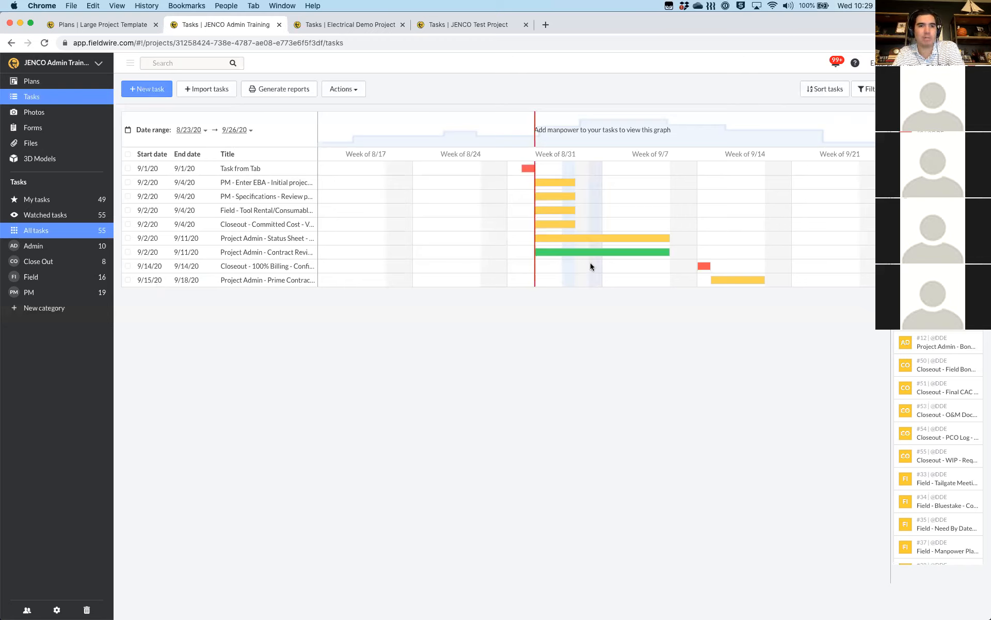
# Sort the tasks by assignee, then sort them back by start date
pyautogui.click(826, 90)
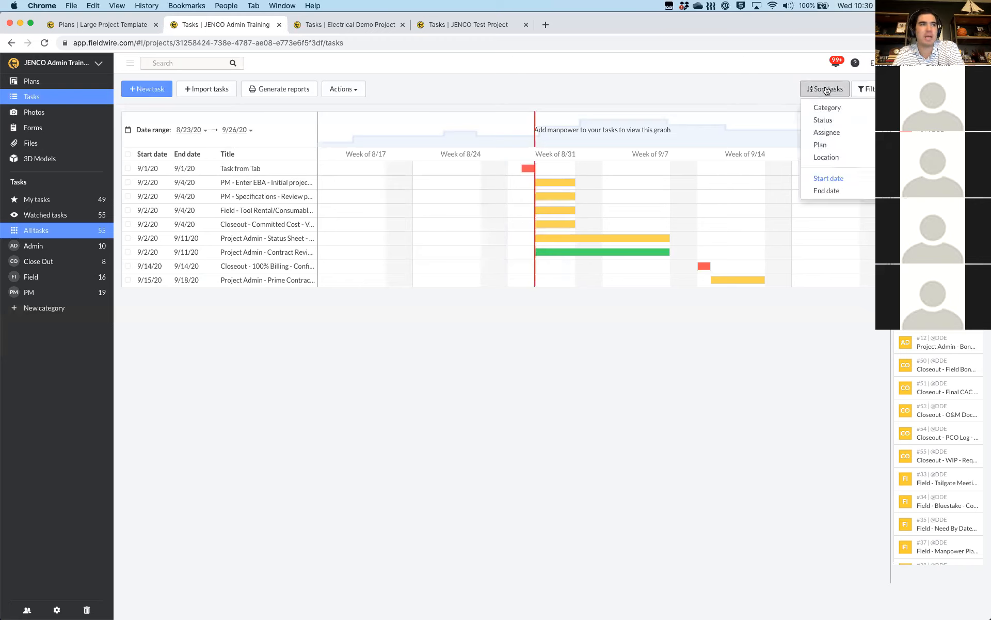
pyautogui.click(827, 133)
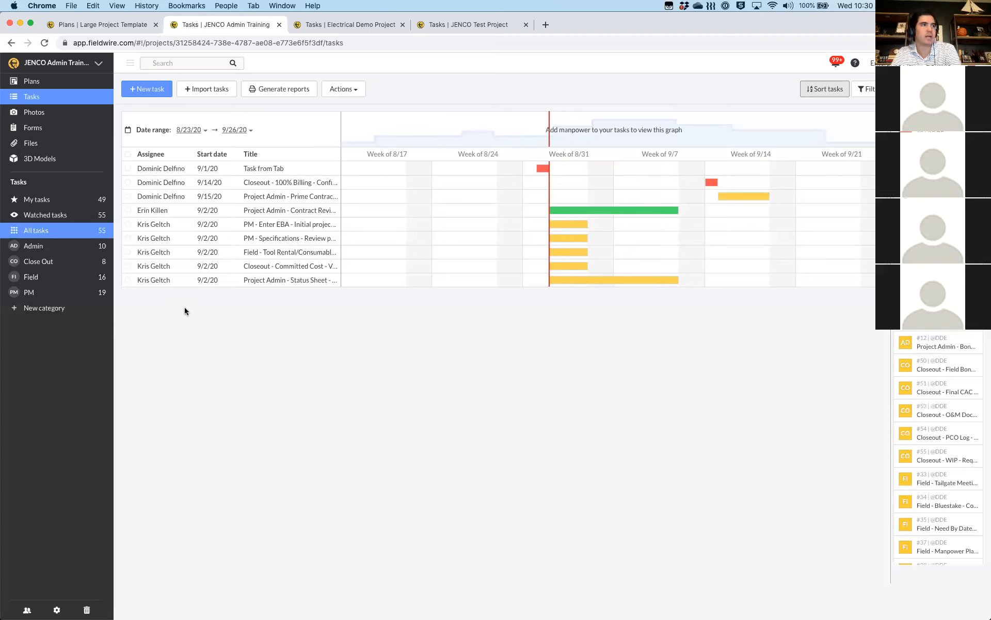
pyautogui.click(823, 93)
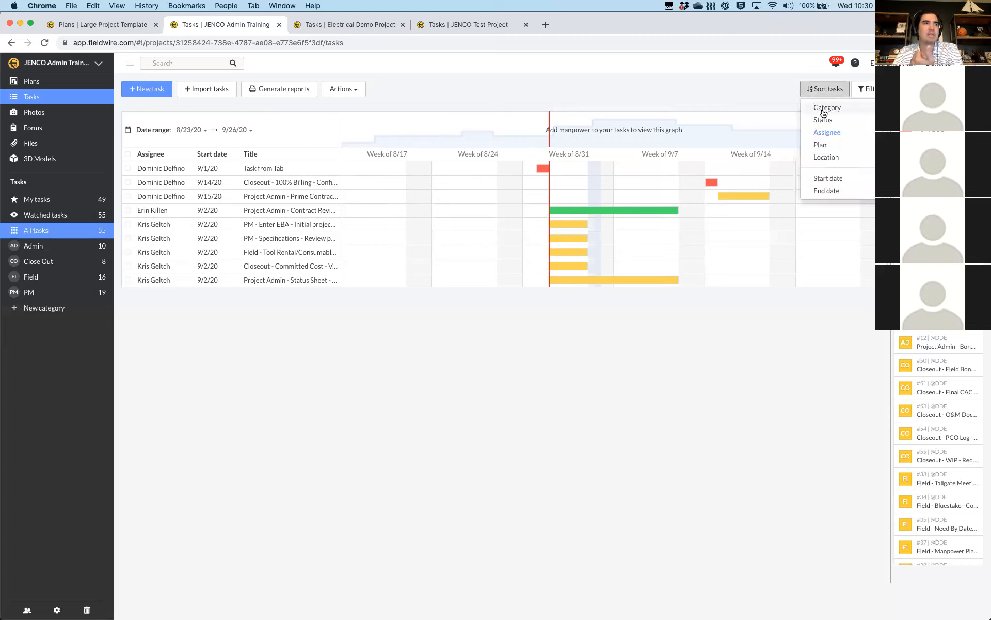
pyautogui.click(827, 178)
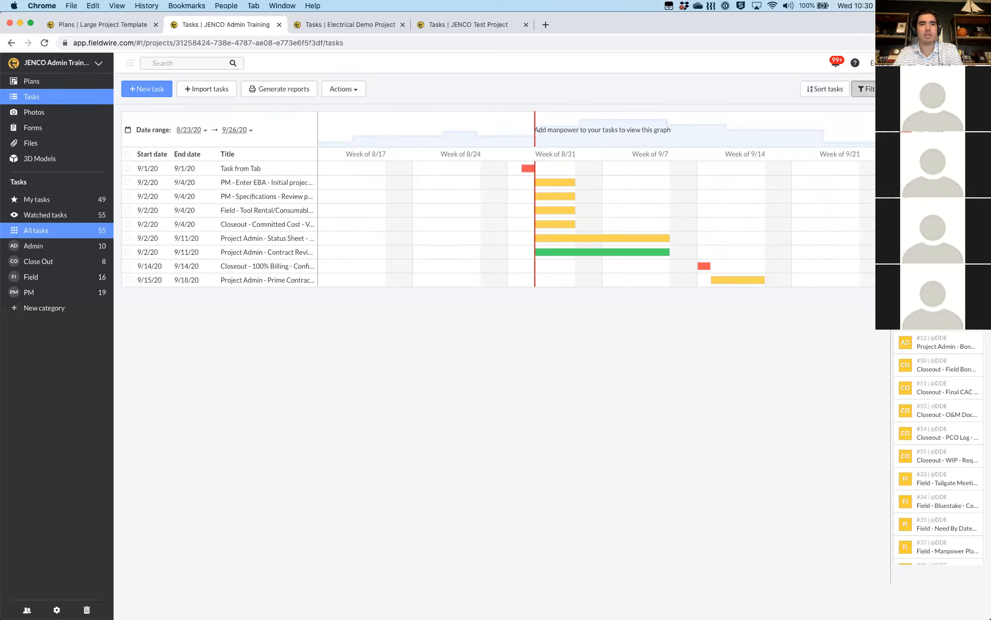
# Filter the tasks to a single assignee, then clear the filter to show all tasks
pyautogui.click(863, 89)
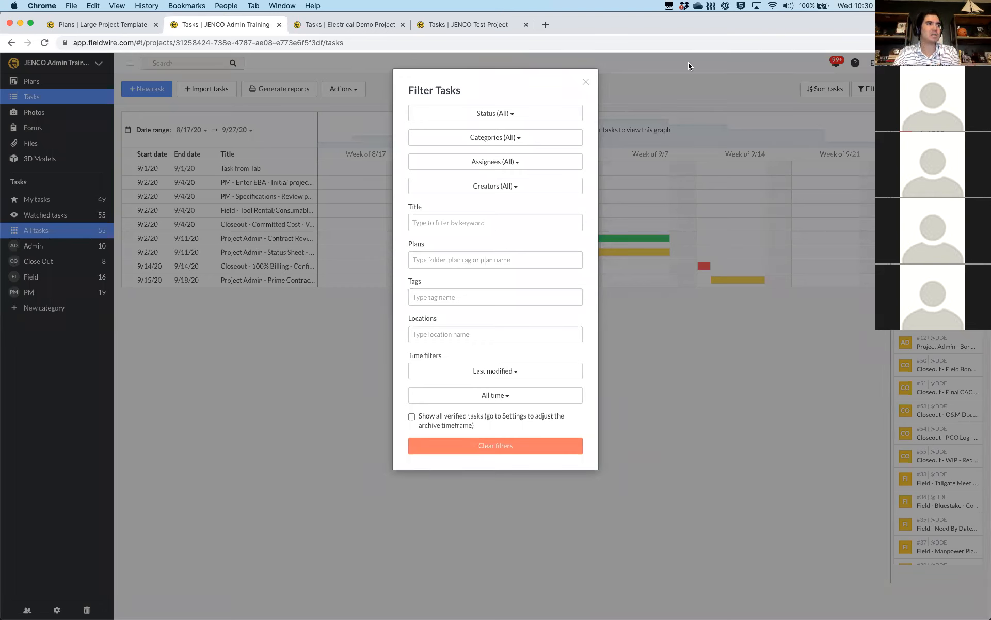
pyautogui.click(499, 162)
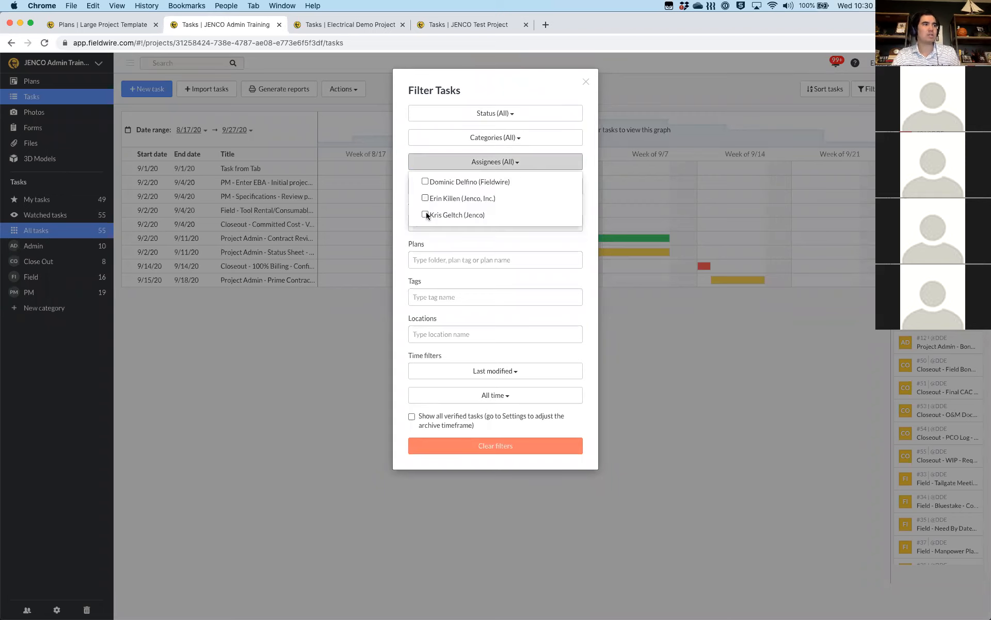
pyautogui.click(426, 214)
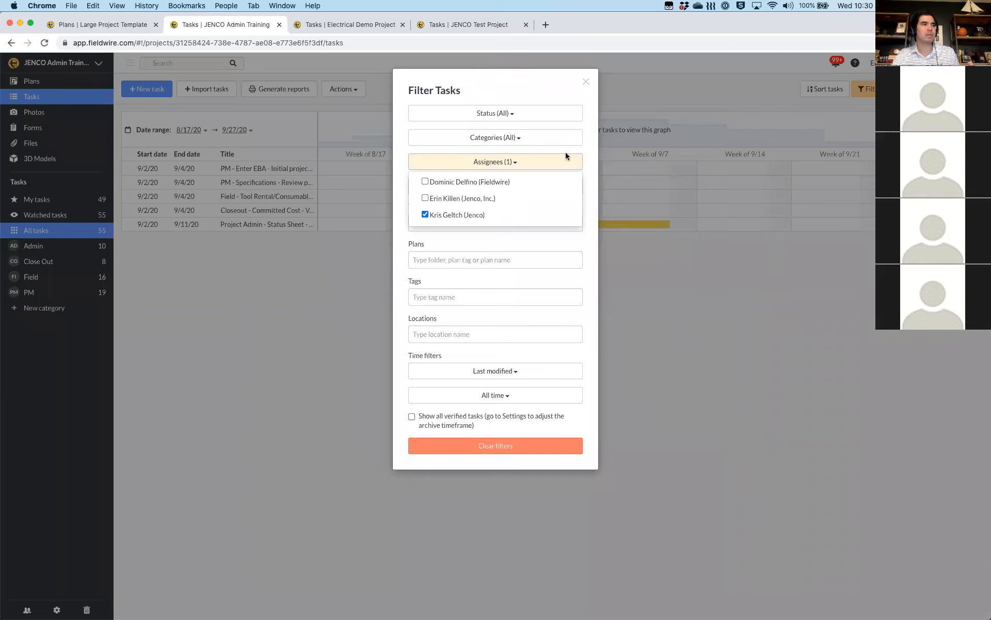
pyautogui.press('Escape')
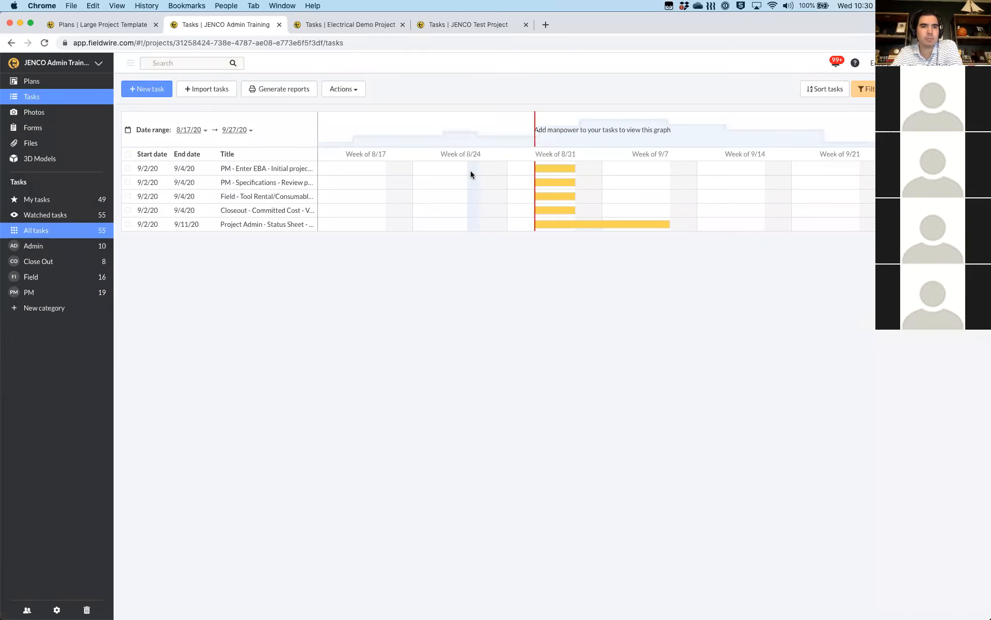
pyautogui.click(863, 91)
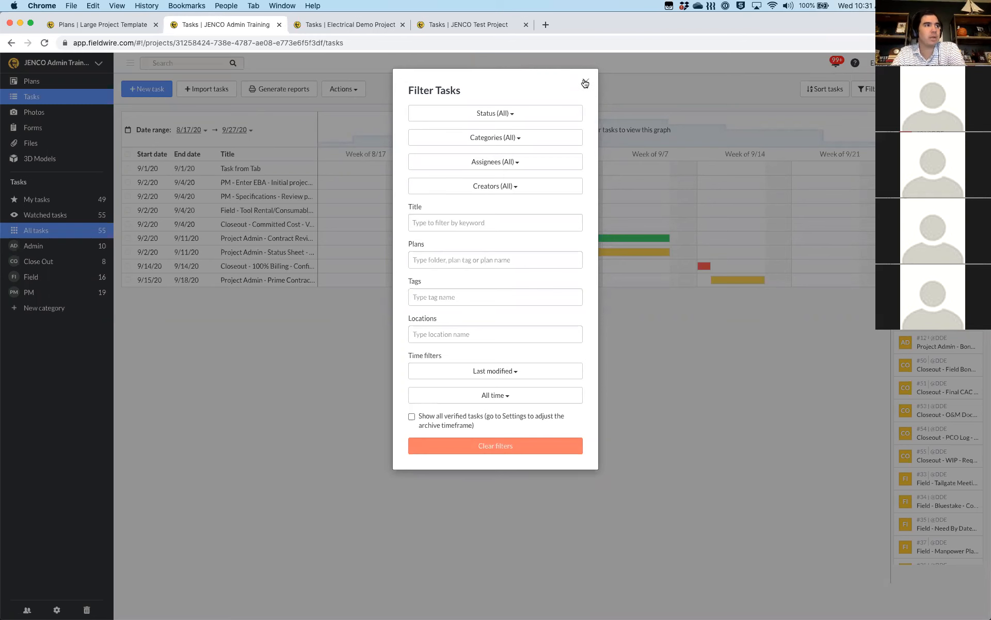
pyautogui.click(583, 79)
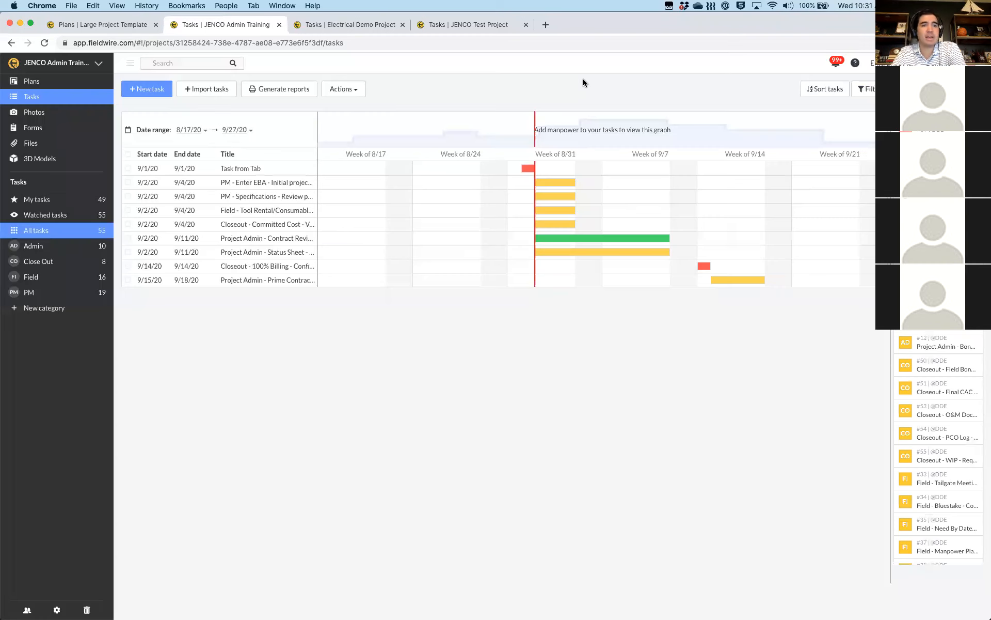
# Inspect the task behind the green Gantt bar and close its details
pyautogui.click(579, 241)
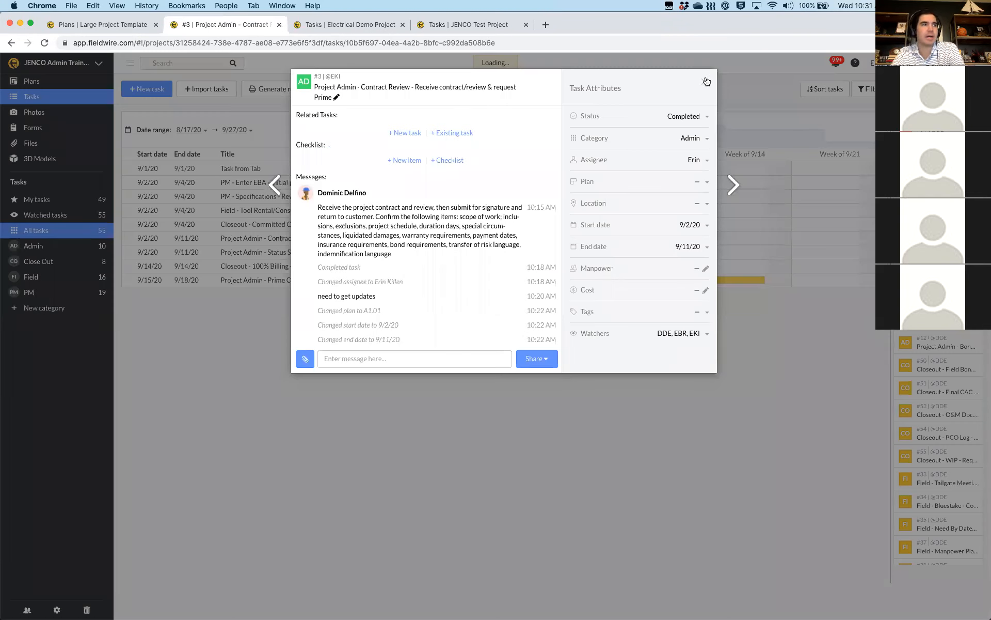
pyautogui.click(706, 82)
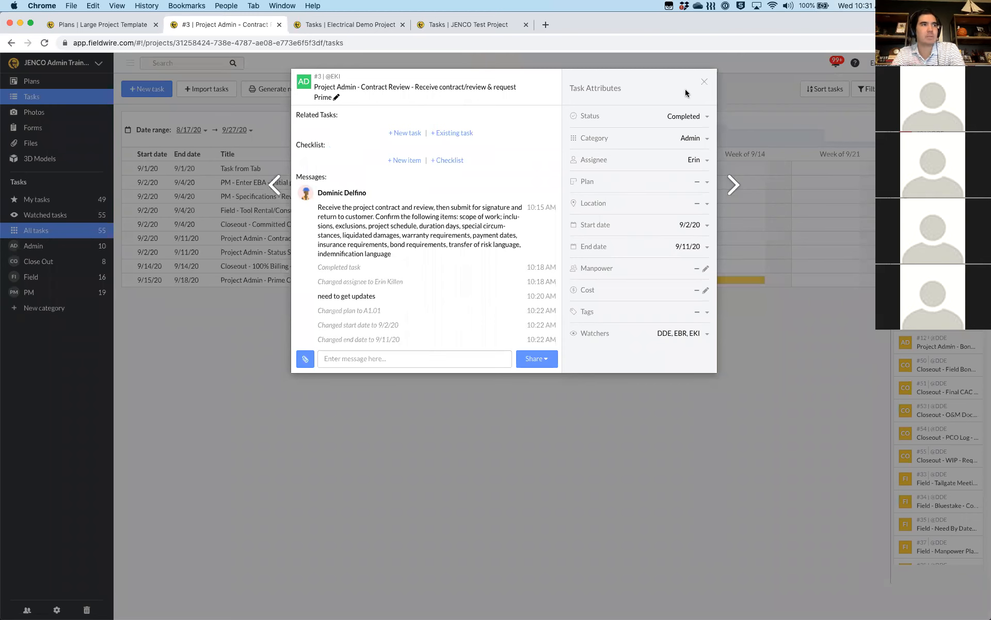
pyautogui.moveTo(573, 250)
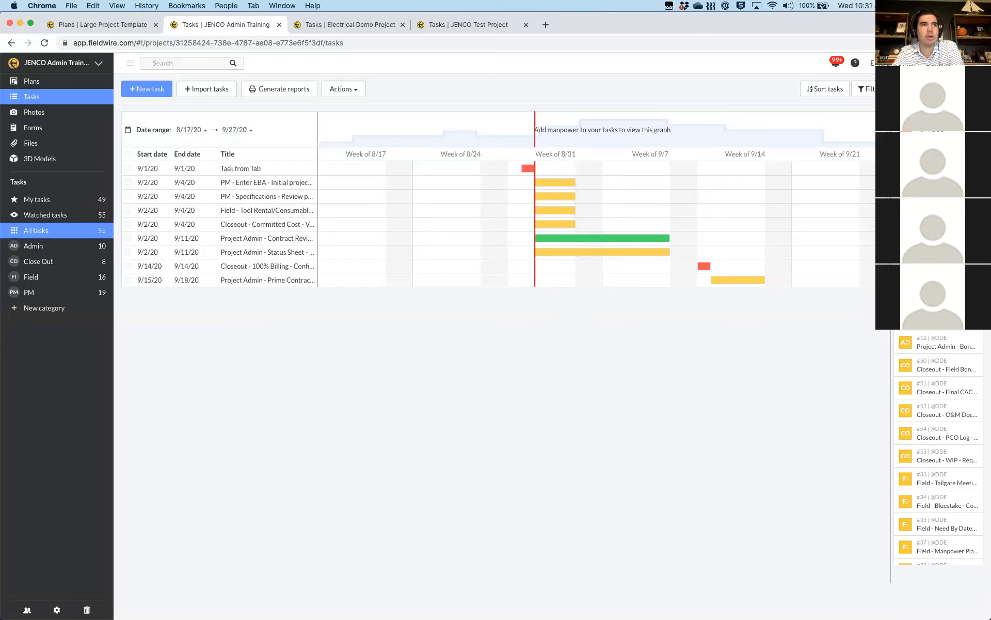
# Show the task charts grouped by assignee with the raw data beneath
pyautogui.click(973, 88)
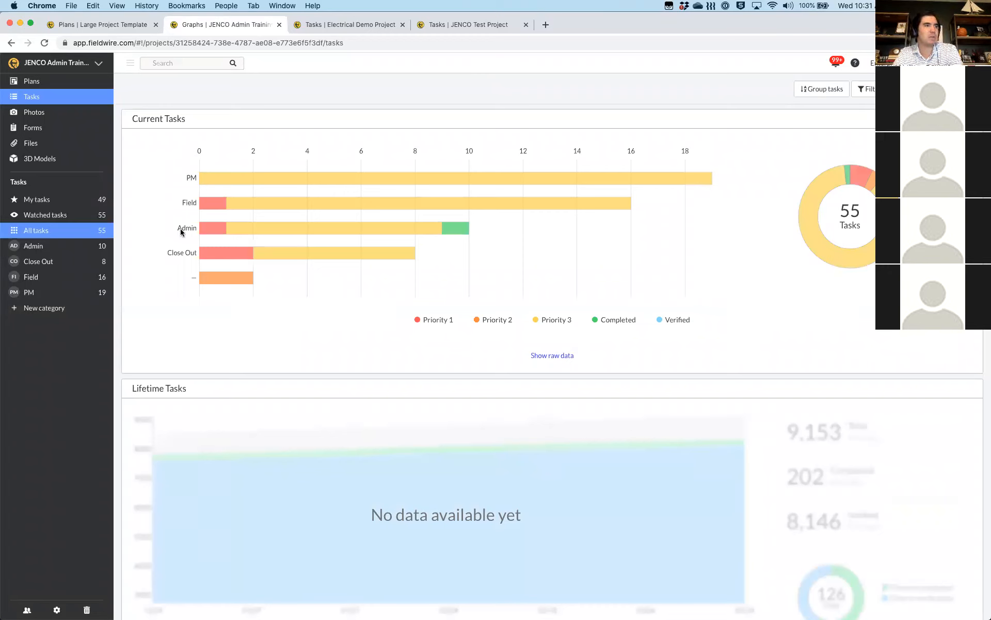
pyautogui.click(830, 92)
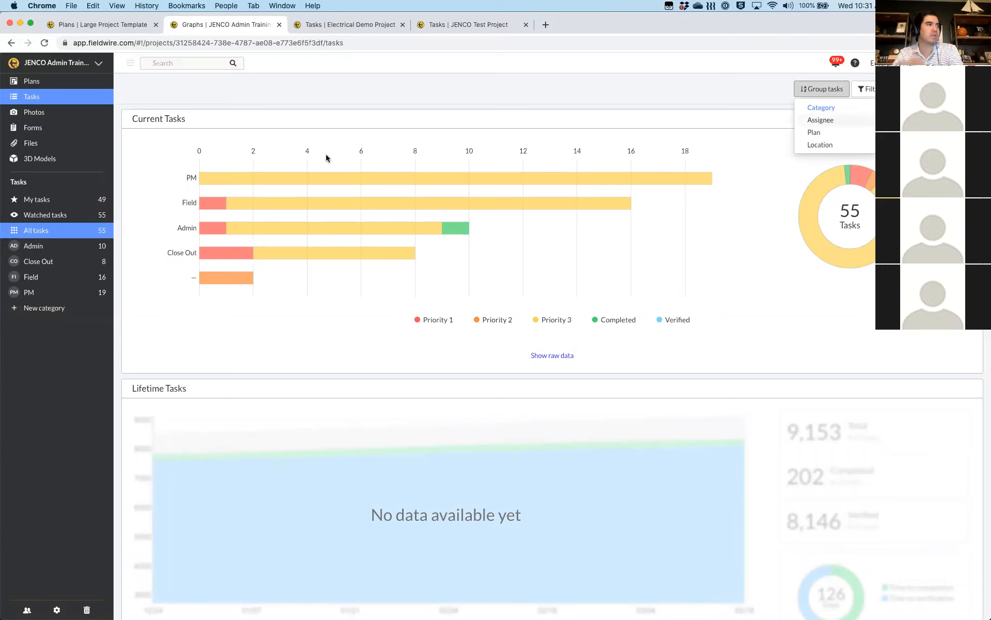
pyautogui.moveTo(200, 188)
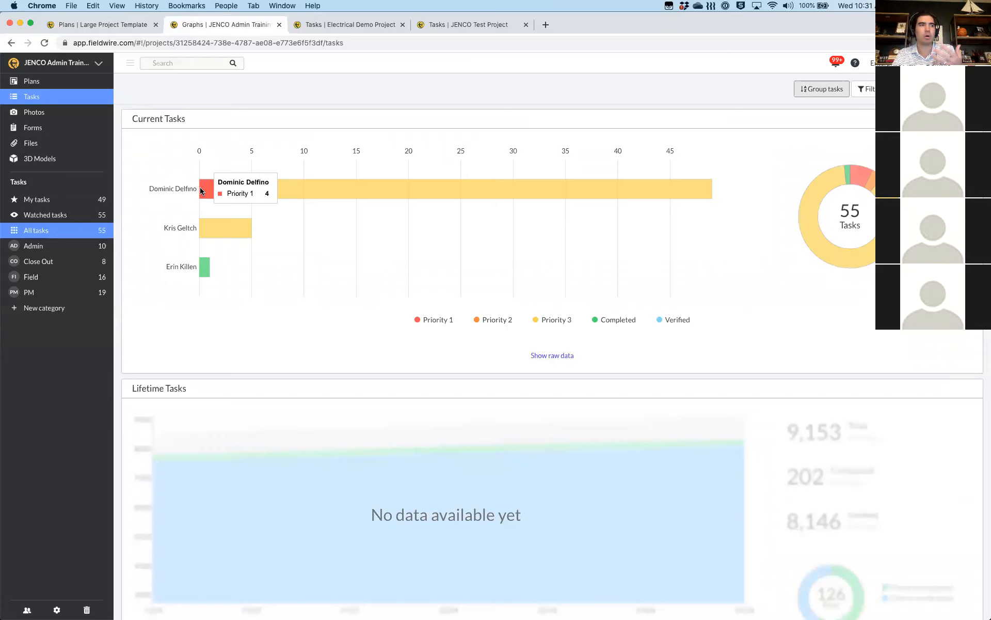
pyautogui.click(562, 356)
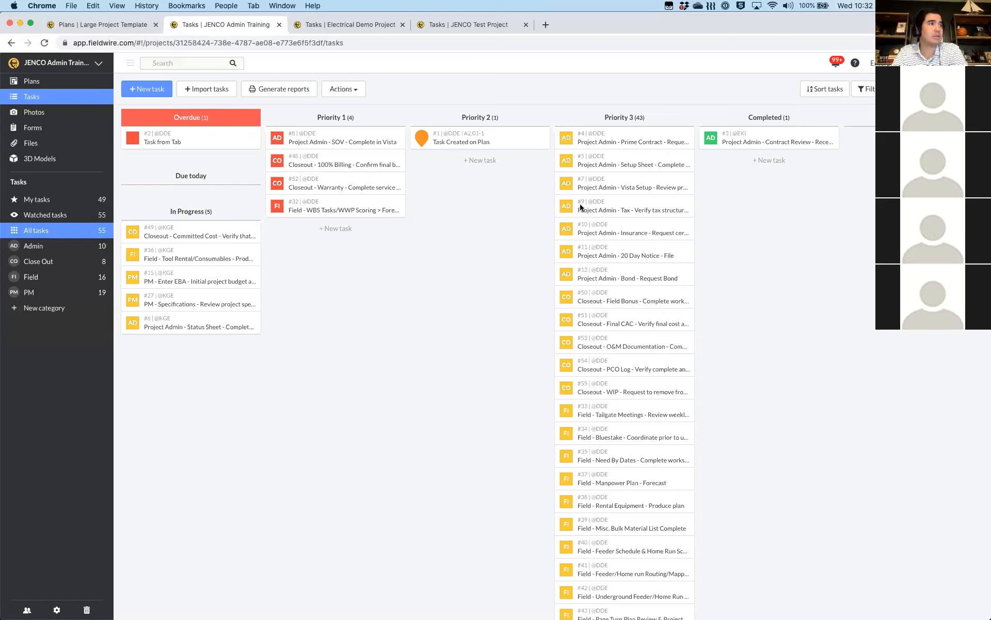
# Open task #8 'Project Admin - SOV - Complete in Vista' and look over its attachment options
pyautogui.click(319, 142)
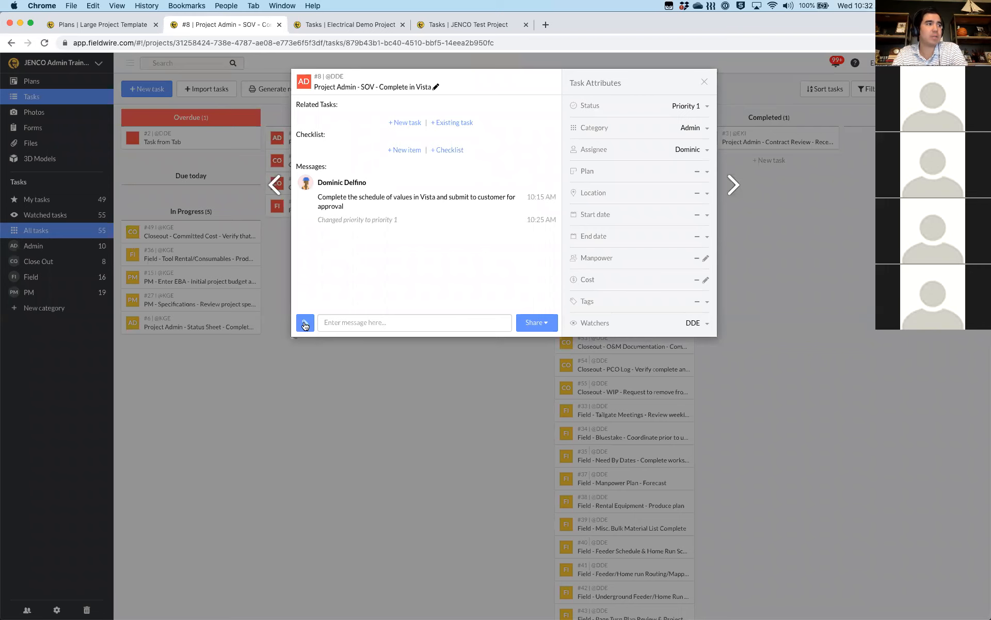
pyautogui.click(304, 324)
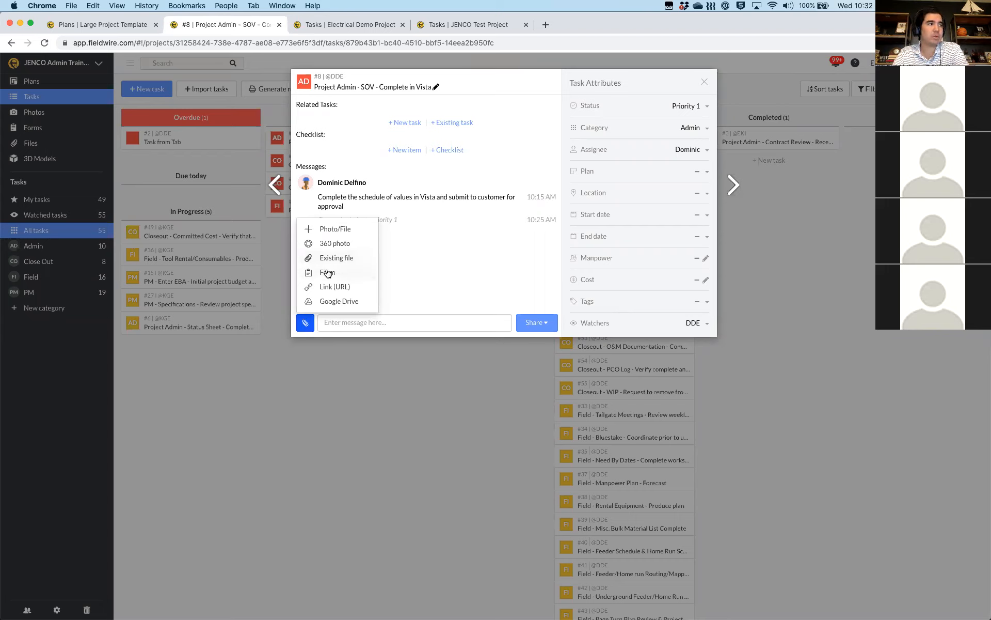
pyautogui.click(449, 270)
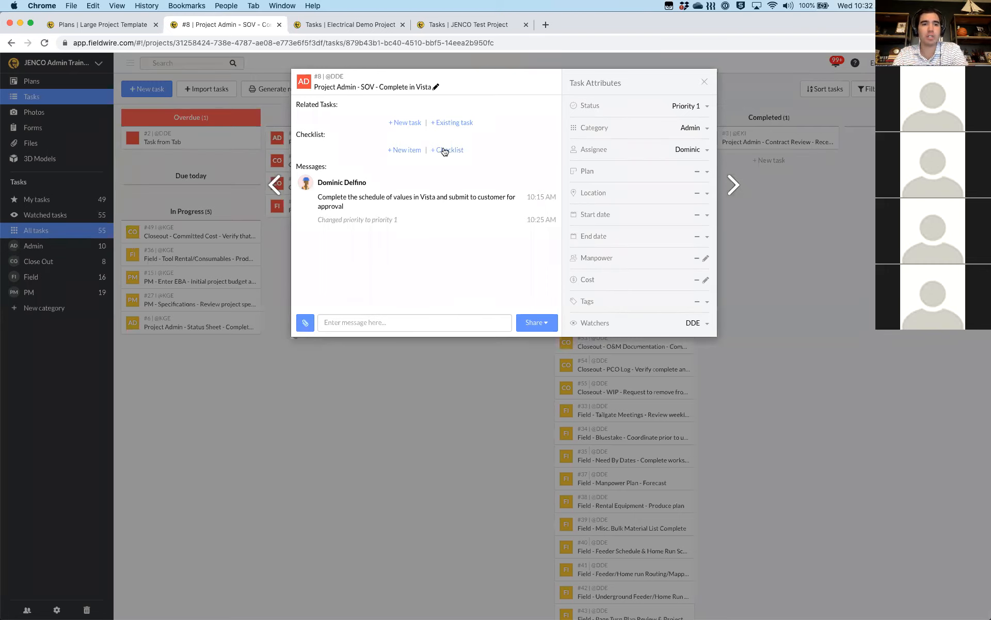
# Explore adding a checklist from an existing template, then close the Checklists dialog unchanged
pyautogui.click(444, 152)
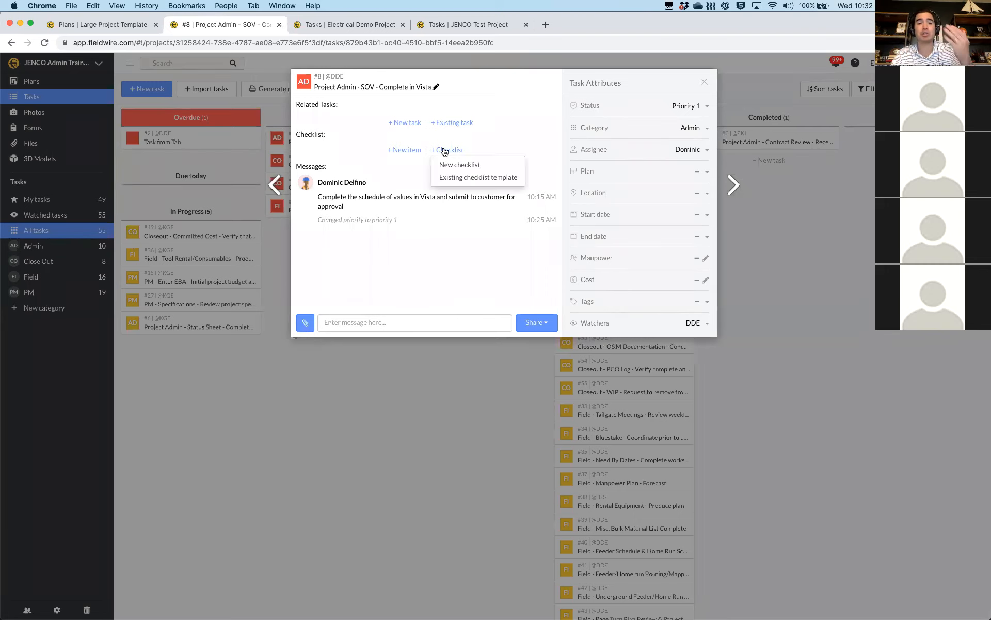
pyautogui.click(448, 177)
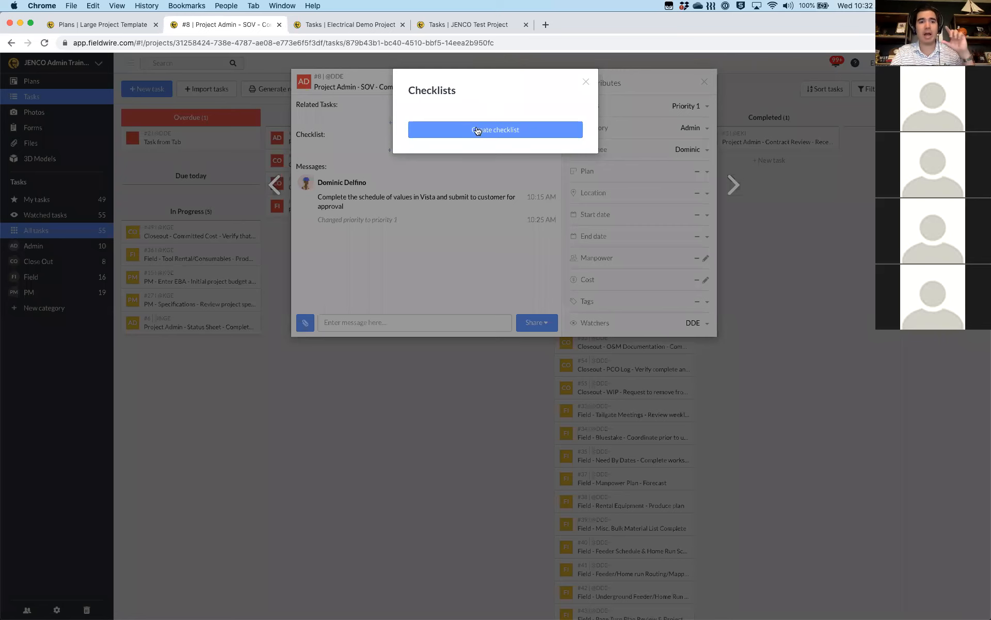
pyautogui.click(476, 129)
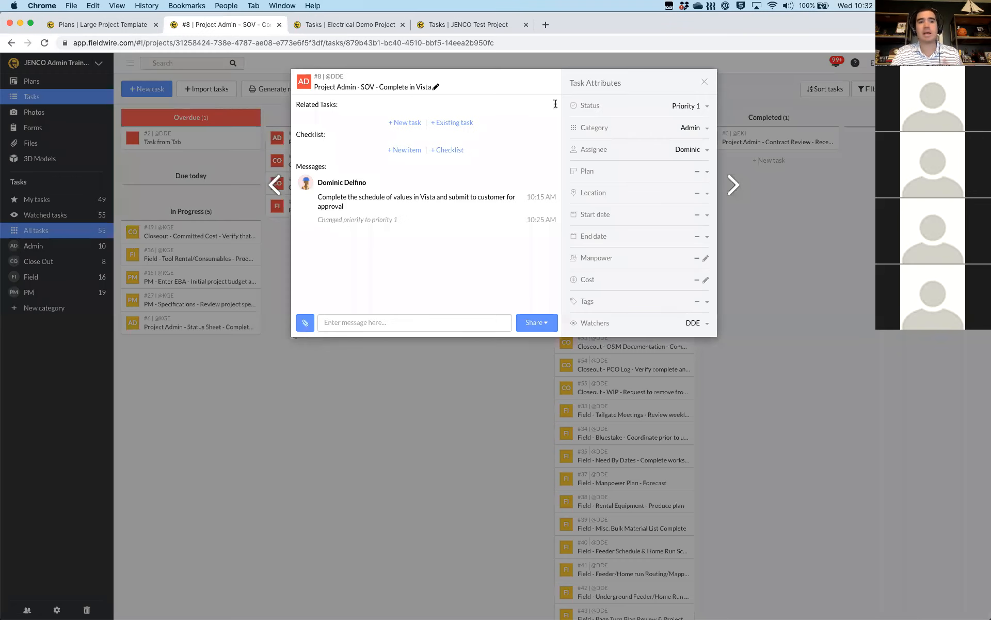
pyautogui.click(585, 83)
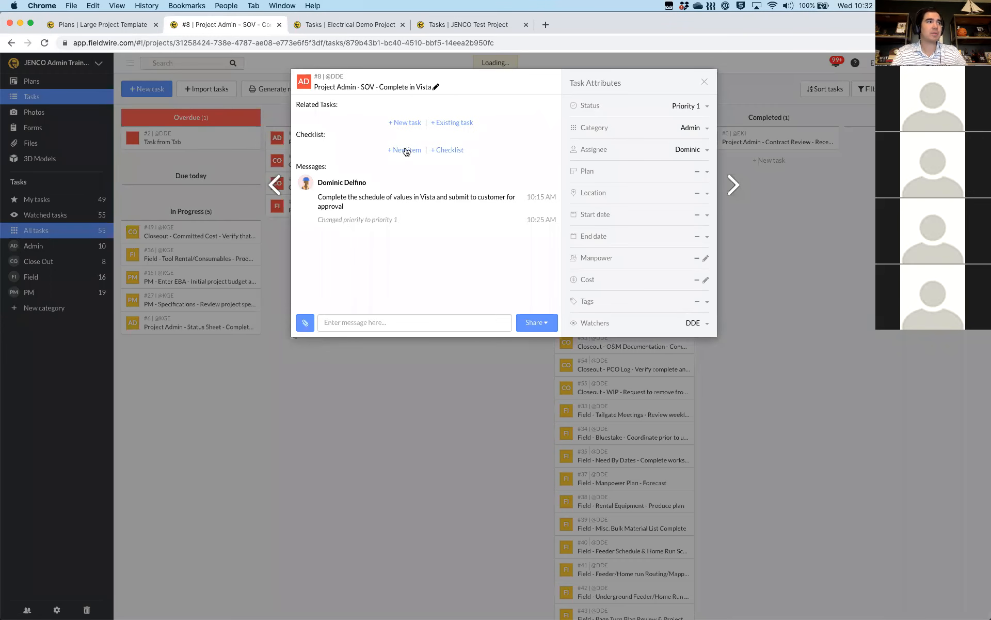
# Add checklist items 'Sign off from Foreman' and 'Sign off from Super' to task #8
pyautogui.click(405, 149)
pyautogui.write('Sign off from Foreman')
pyautogui.press('Tab')
pyautogui.press('Return')
pyautogui.write('Sing')
pyautogui.press('BackSpace')
pyautogui.press('BackSpace')
pyautogui.press('BackSpace')
pyautogui.write('gn off from Super')
pyautogui.click(520, 165)
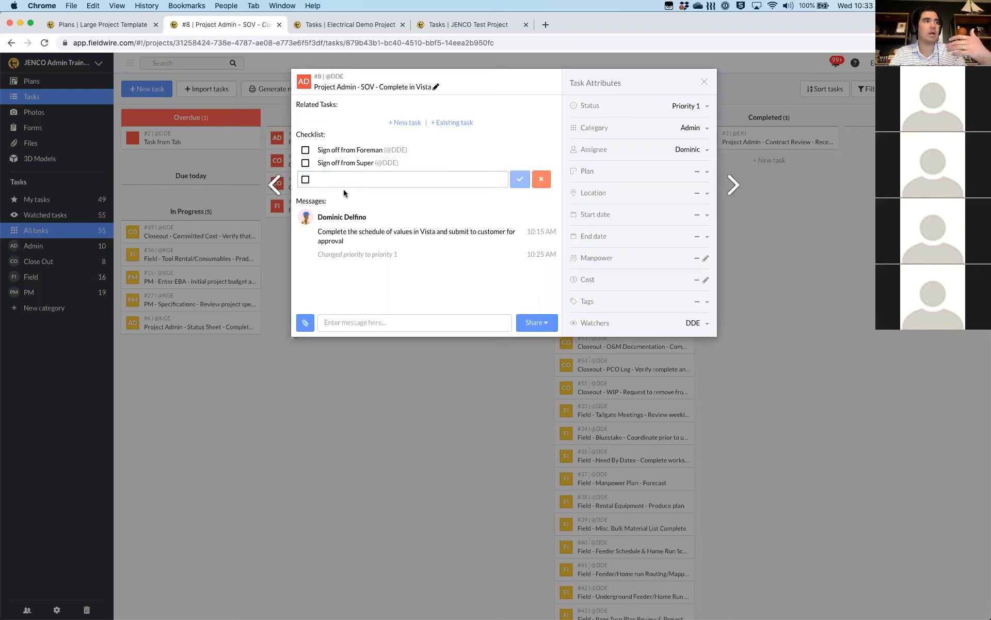
pyautogui.click(550, 180)
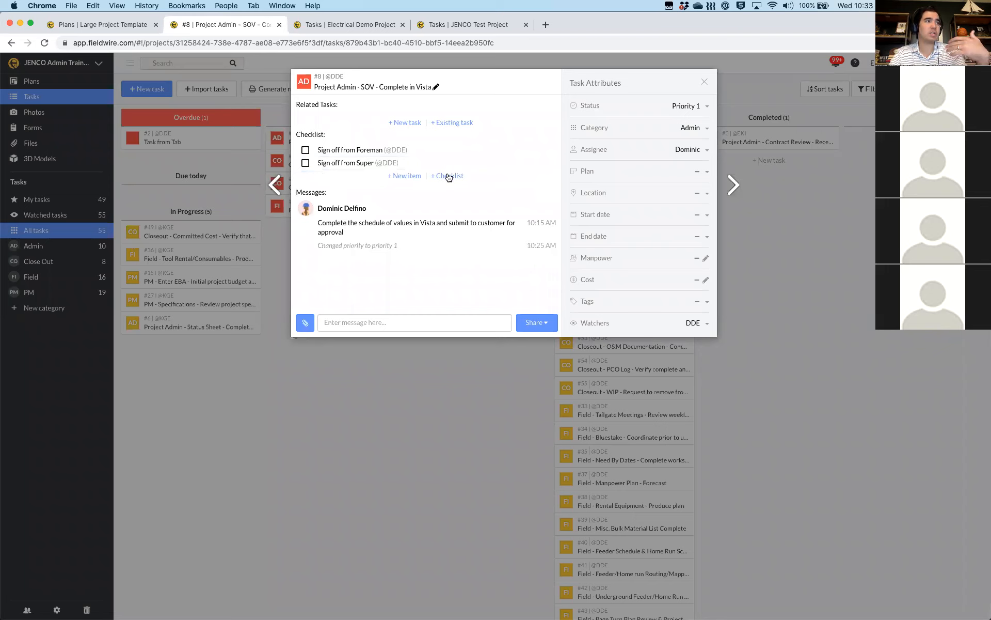
# Check 'Sign off from Foreman' and mark 'Sign off from Super' off
pyautogui.click(449, 176)
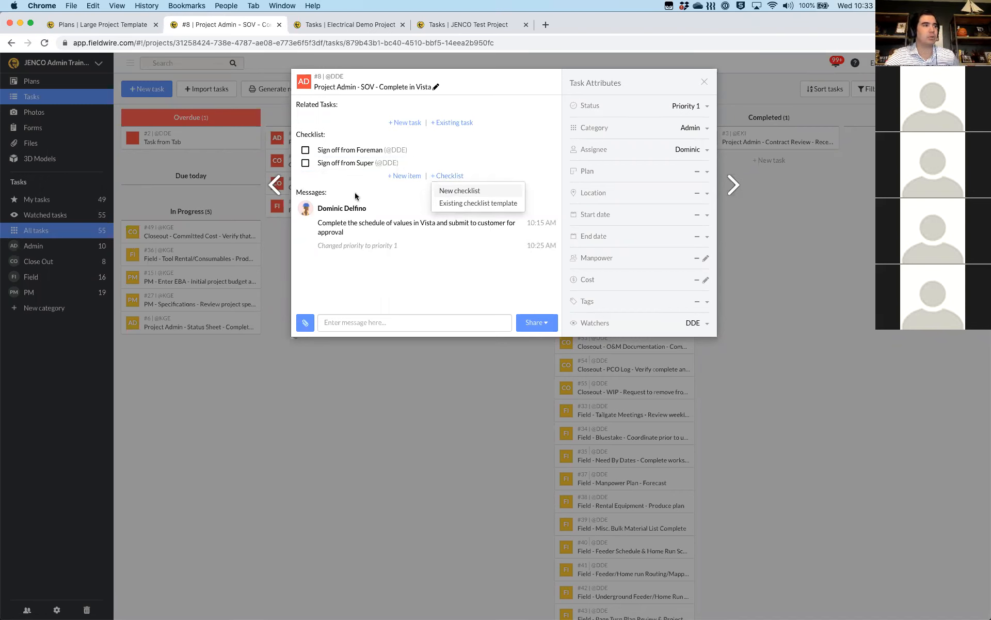
pyautogui.click(305, 151)
pyautogui.click(305, 163)
pyautogui.click(305, 166)
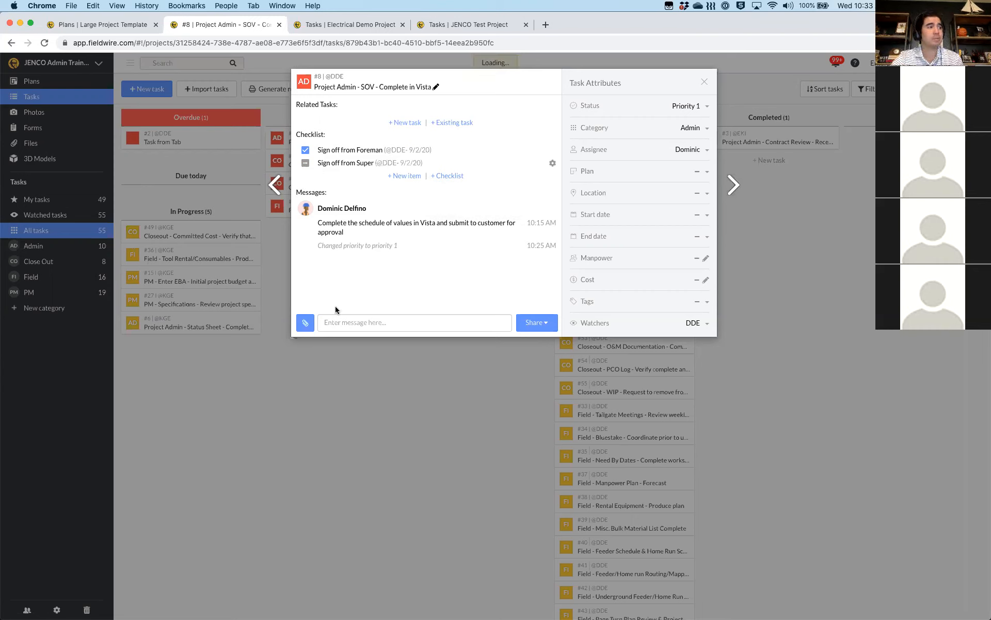
# Attach the existing file 'RFI 155- Material Conflict .pdf', found by searching 'rfi', to task #8
pyautogui.click(310, 323)
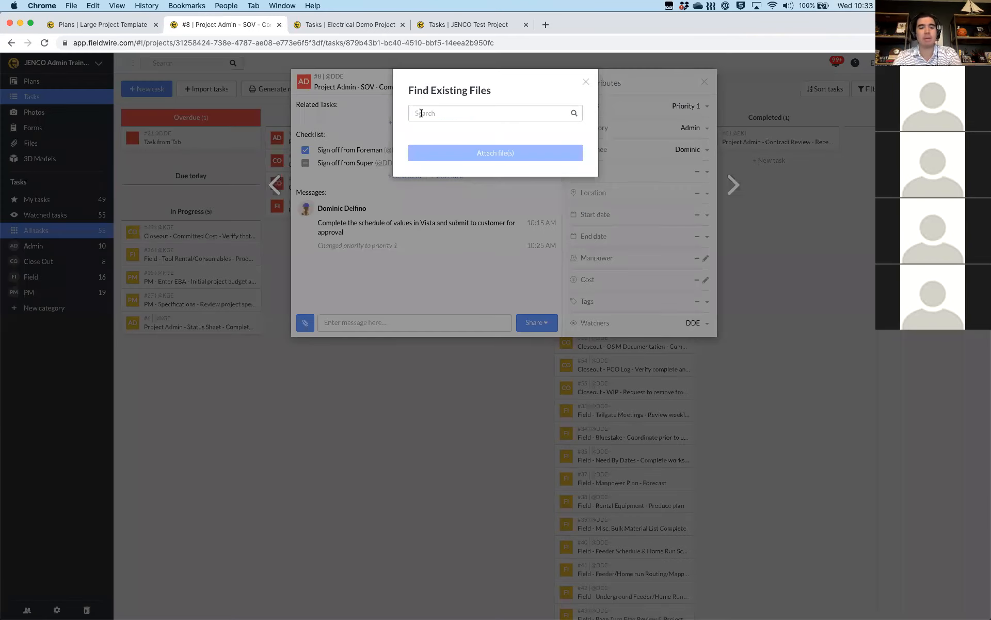
pyautogui.click(421, 113)
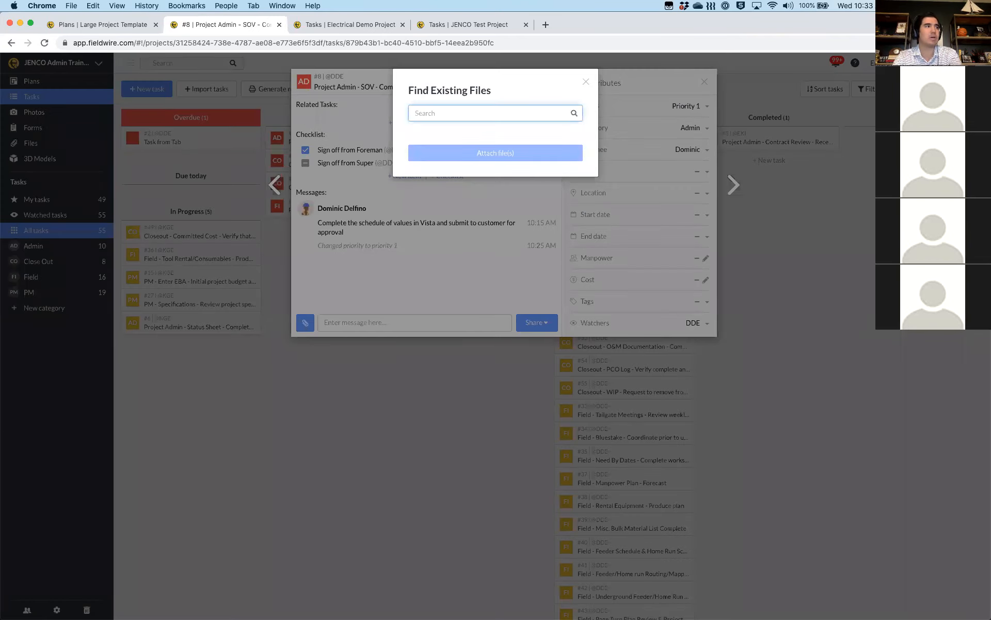
pyautogui.write('rfi')
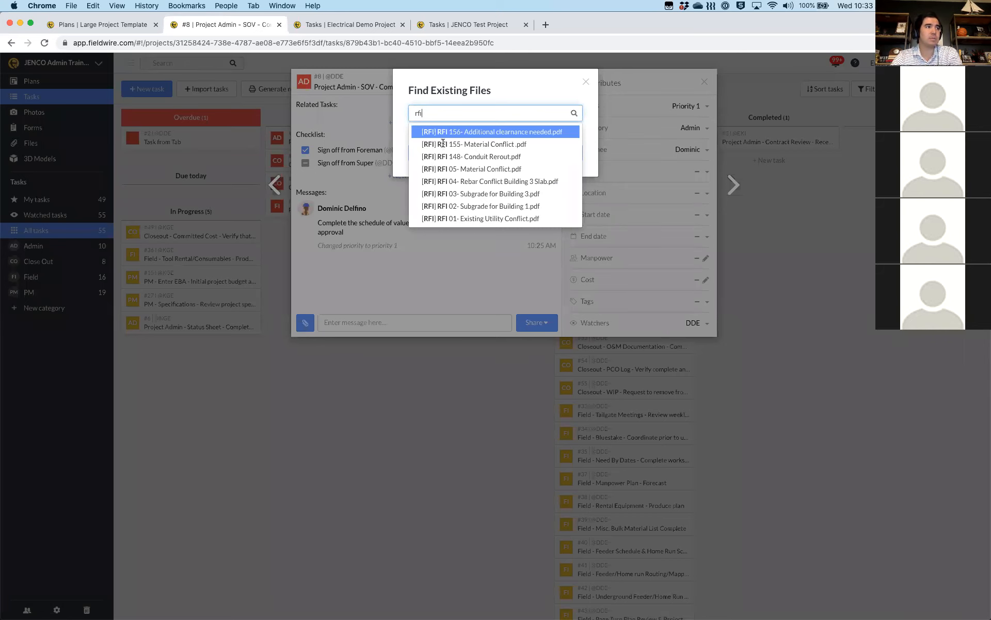
pyautogui.click(441, 145)
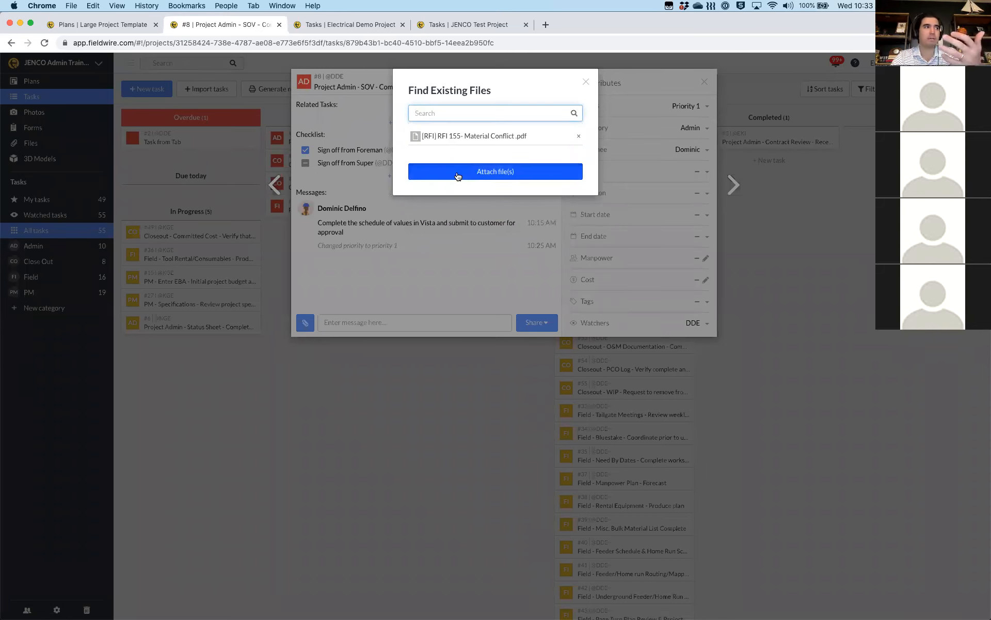
pyautogui.click(458, 176)
# View the attached RFI 155 PDF, then bring up the options for attaching a form
pyautogui.click(353, 261)
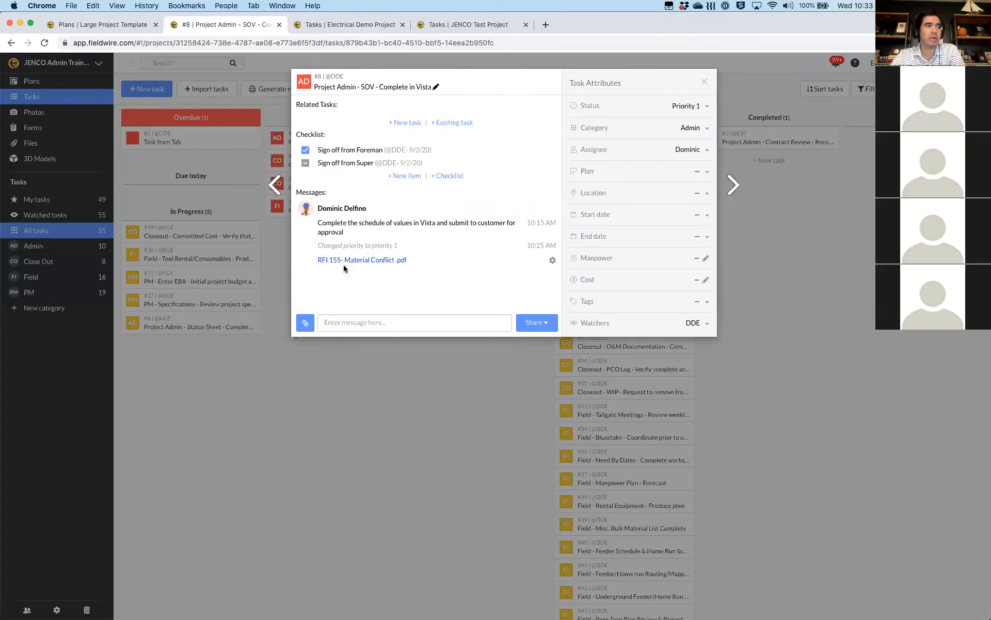
pyautogui.click(306, 324)
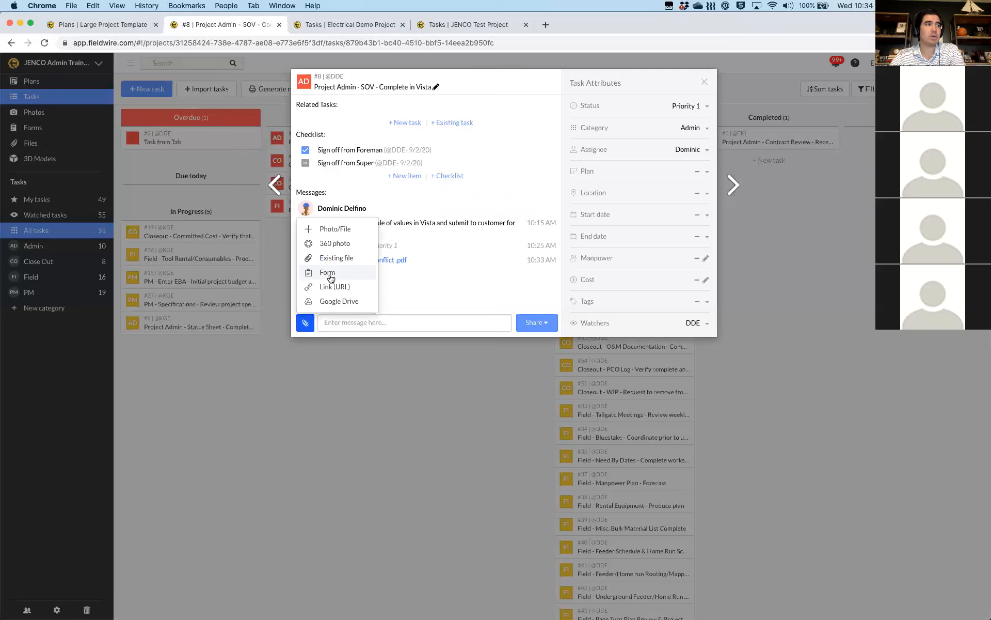
pyautogui.click(331, 278)
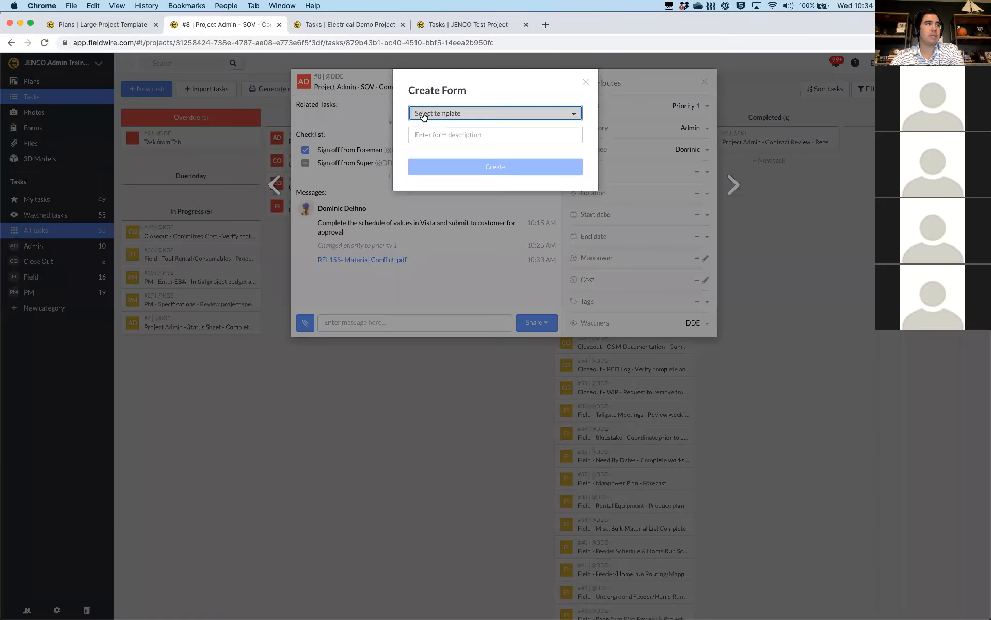
# Create RFI #1 from the RFI template with description 'conflict of material', review it and close it
pyautogui.click(424, 118)
pyautogui.click(432, 158)
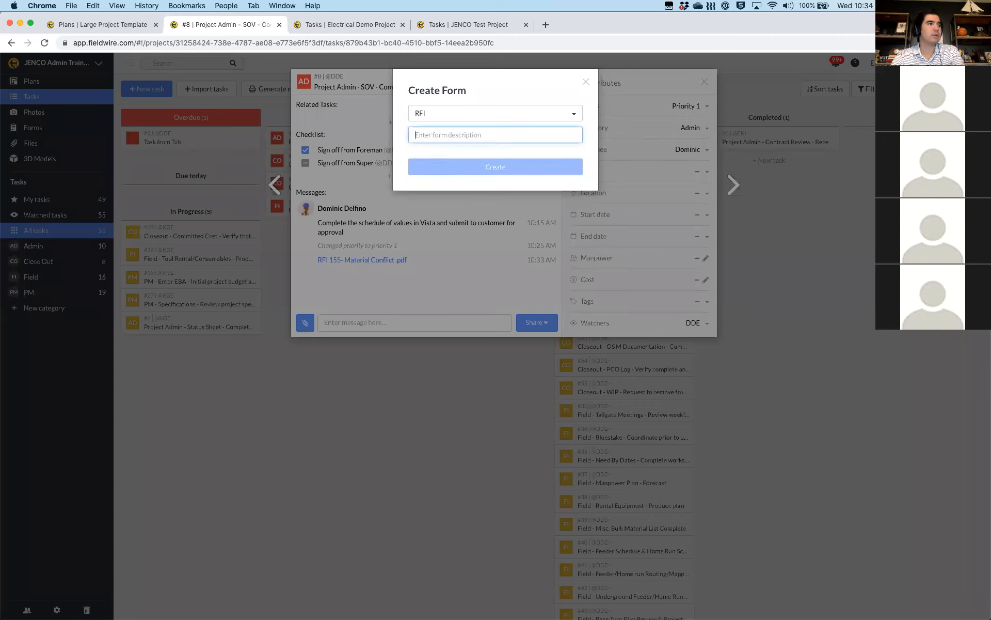
pyautogui.write('conv')
pyautogui.press('BackSpace')
pyautogui.write('flict of material')
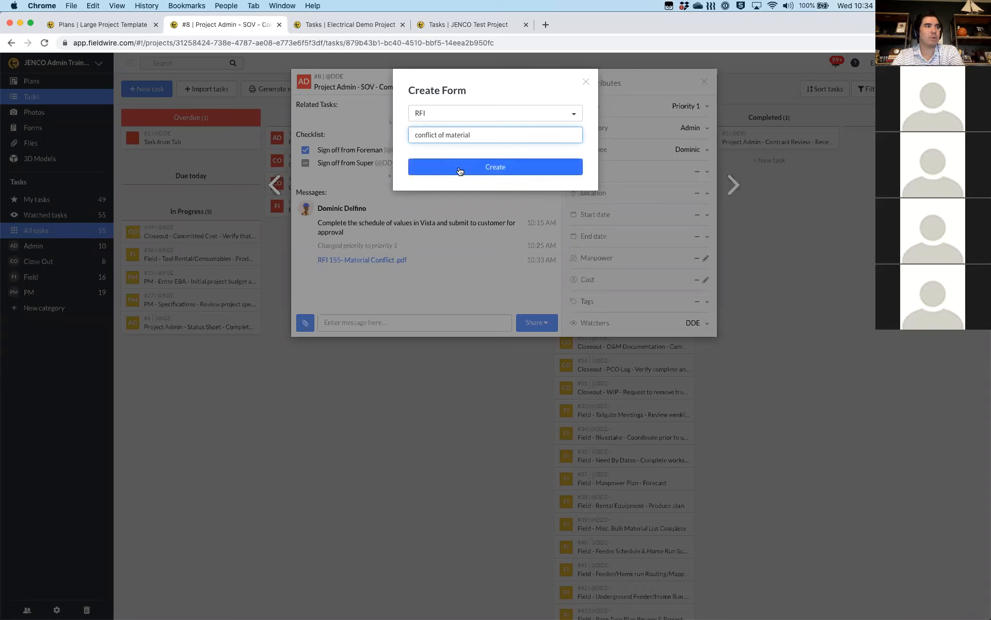
pyautogui.click(459, 166)
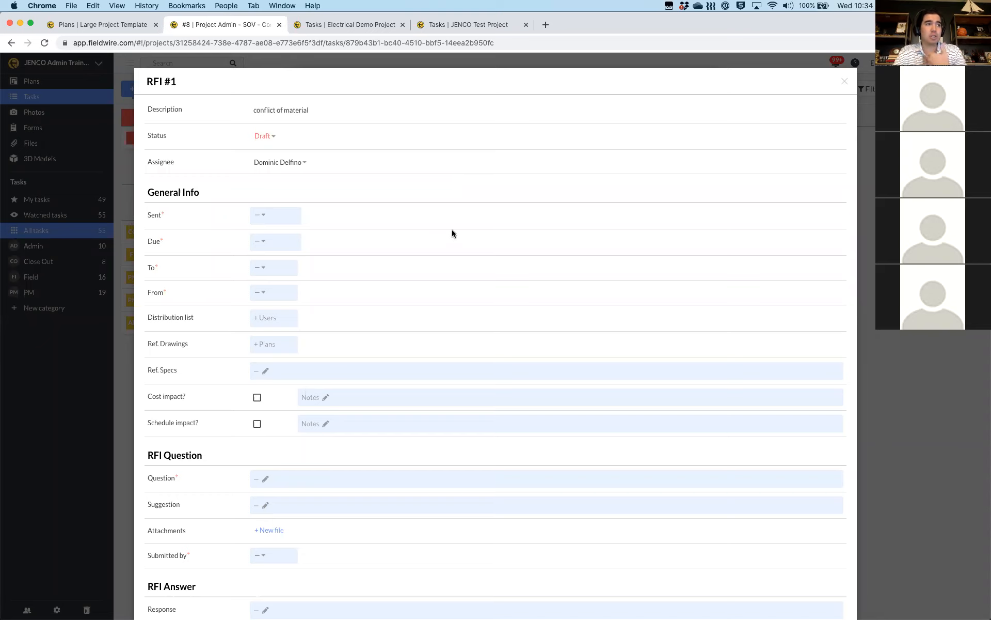
pyautogui.scroll(-5, 449, 238)
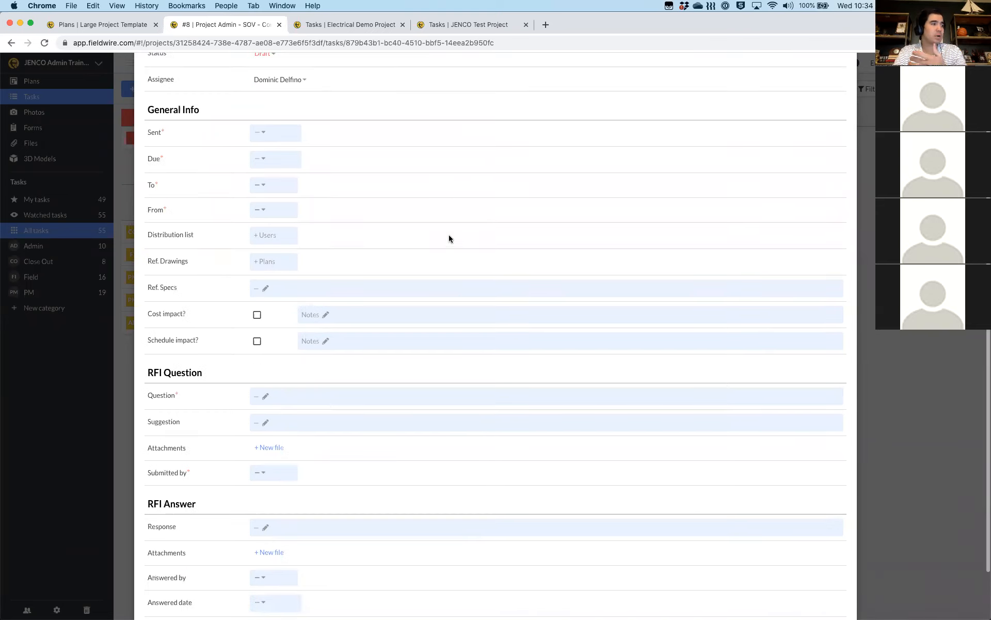
pyautogui.scroll(5, 449, 239)
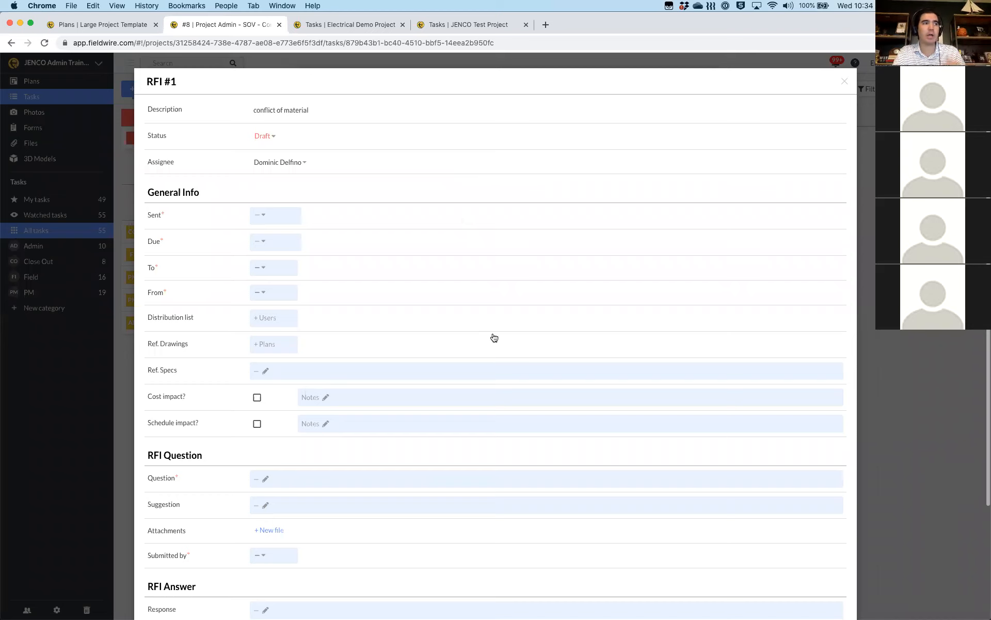
pyautogui.click(843, 84)
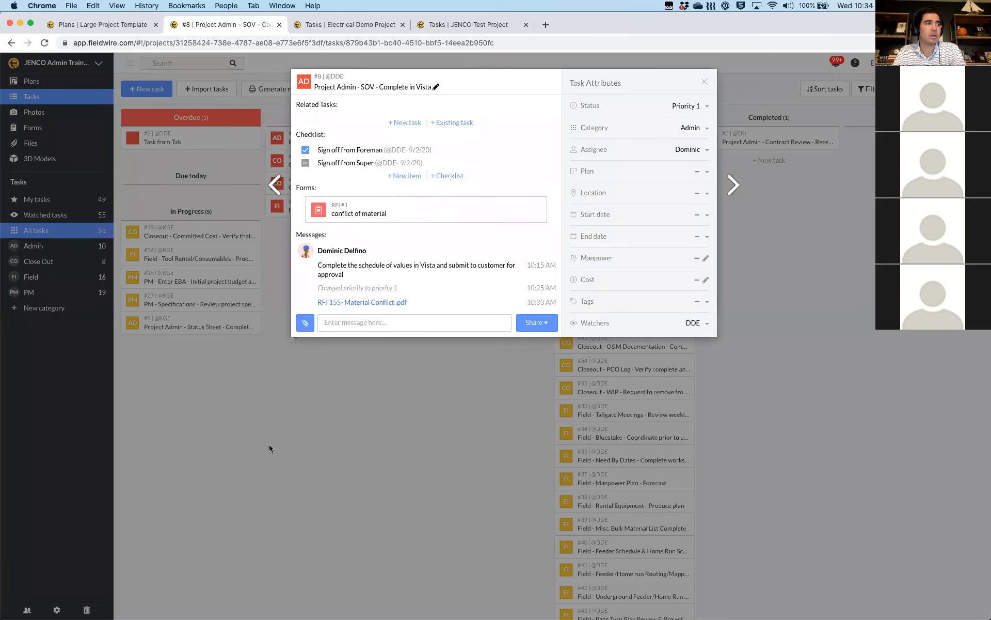
# Leave task #8 for the Forms page, dismiss the Project Address notice, and list new-form templates
pyautogui.click(29, 133)
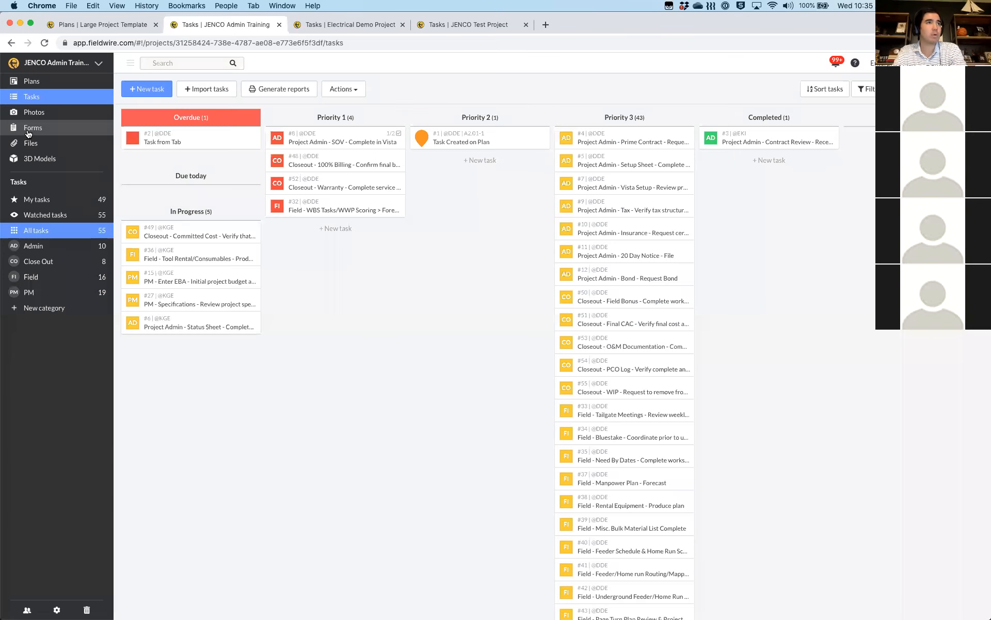
pyautogui.click(28, 133)
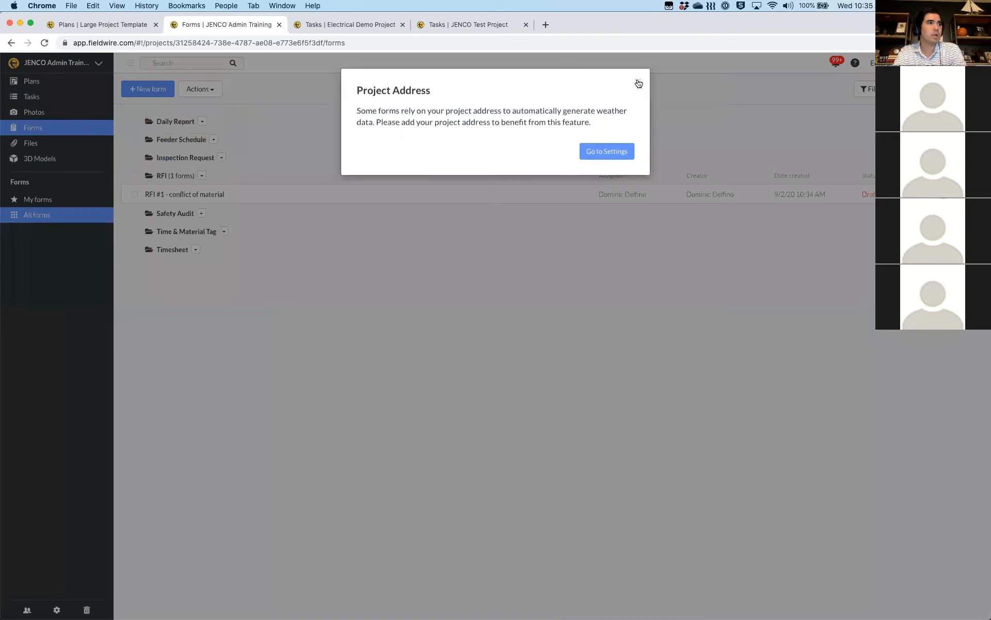
pyautogui.click(638, 82)
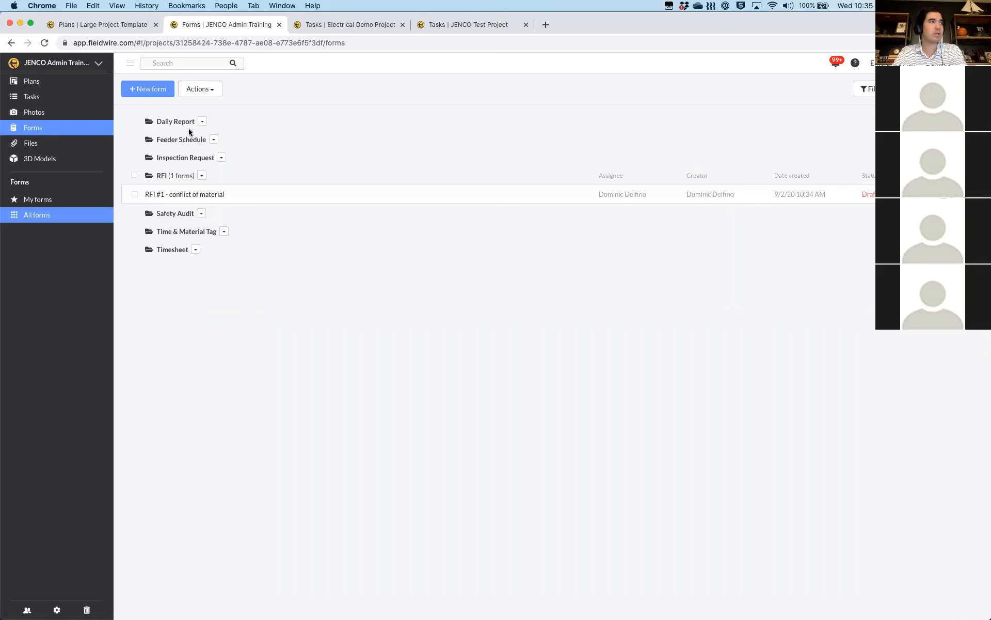
pyautogui.click(213, 140)
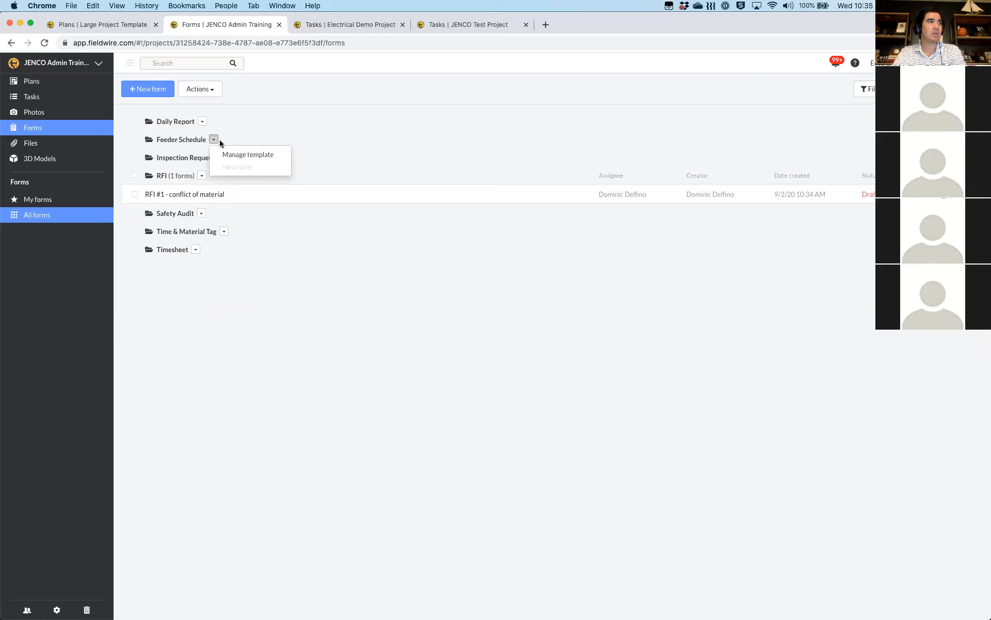
pyautogui.click(234, 135)
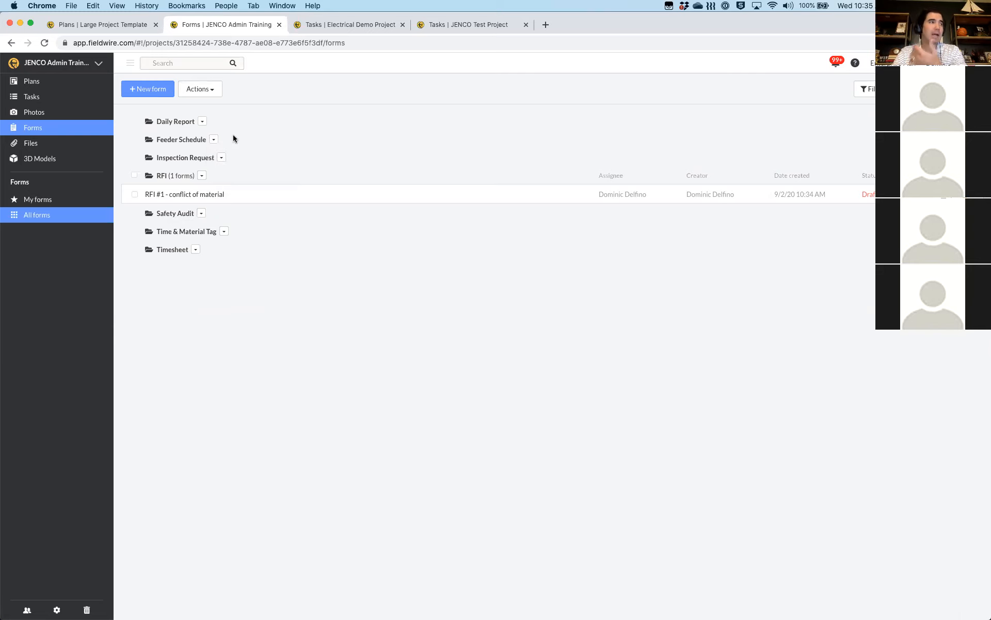
pyautogui.click(133, 94)
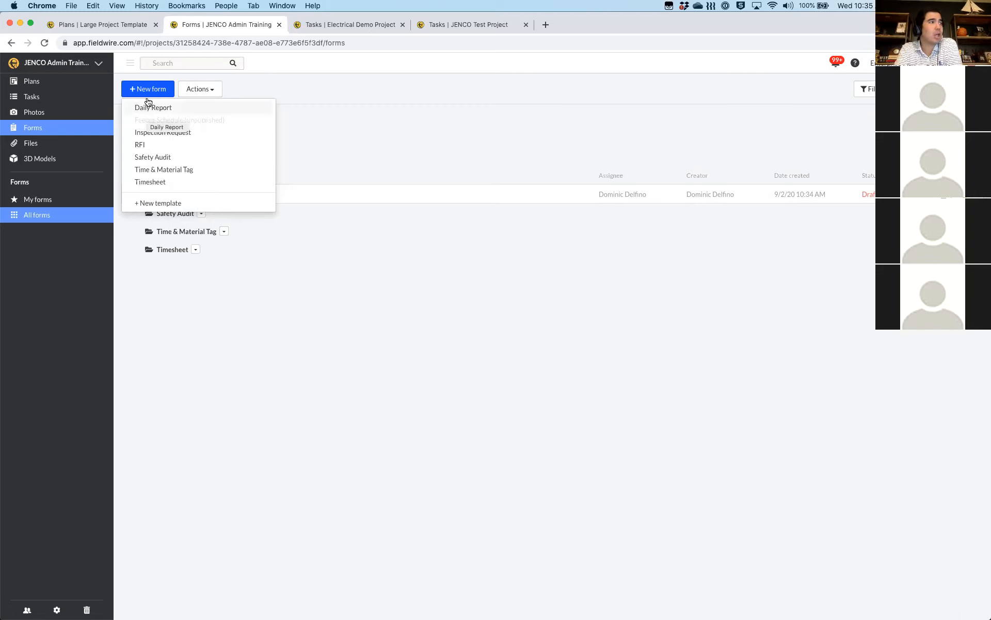
# Create a Daily Report form described '9/2/20' and close it back to the forms list
pyautogui.click(141, 108)
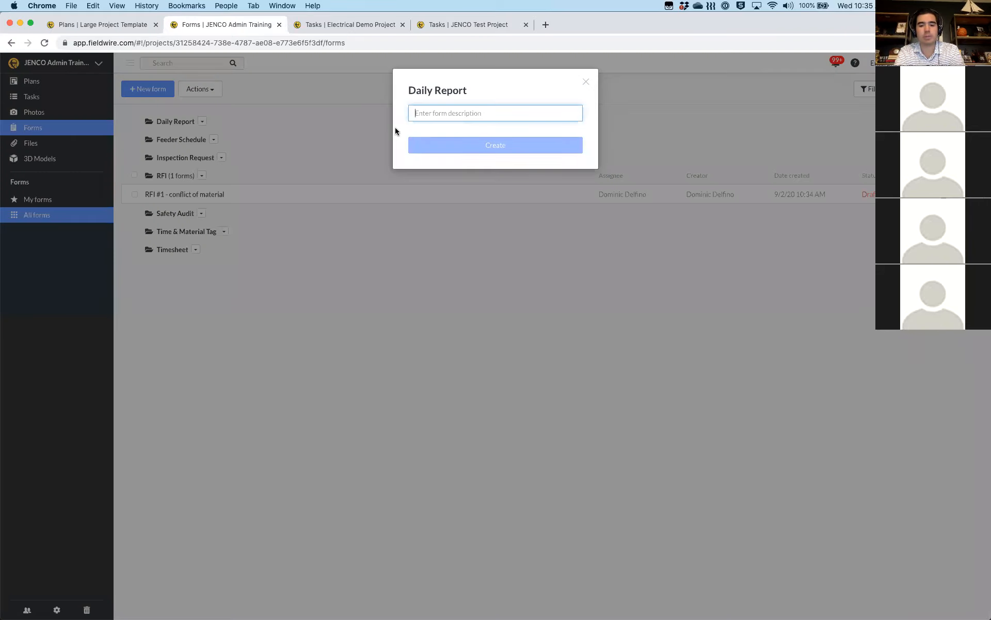
pyautogui.write('8')
pyautogui.press('BackSpace')
pyautogui.write('9/')
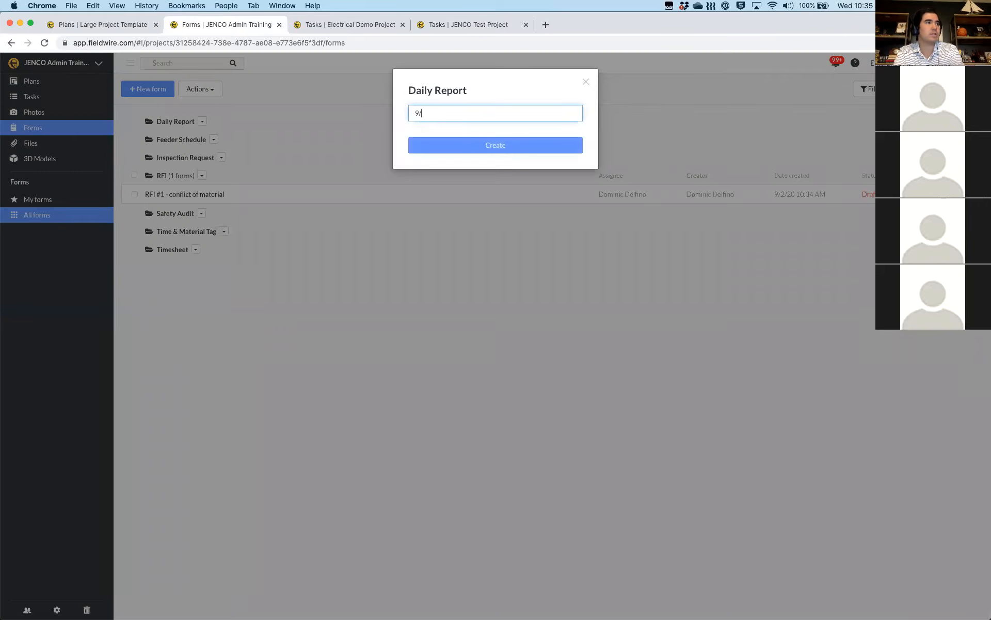
pyautogui.write('2/20')
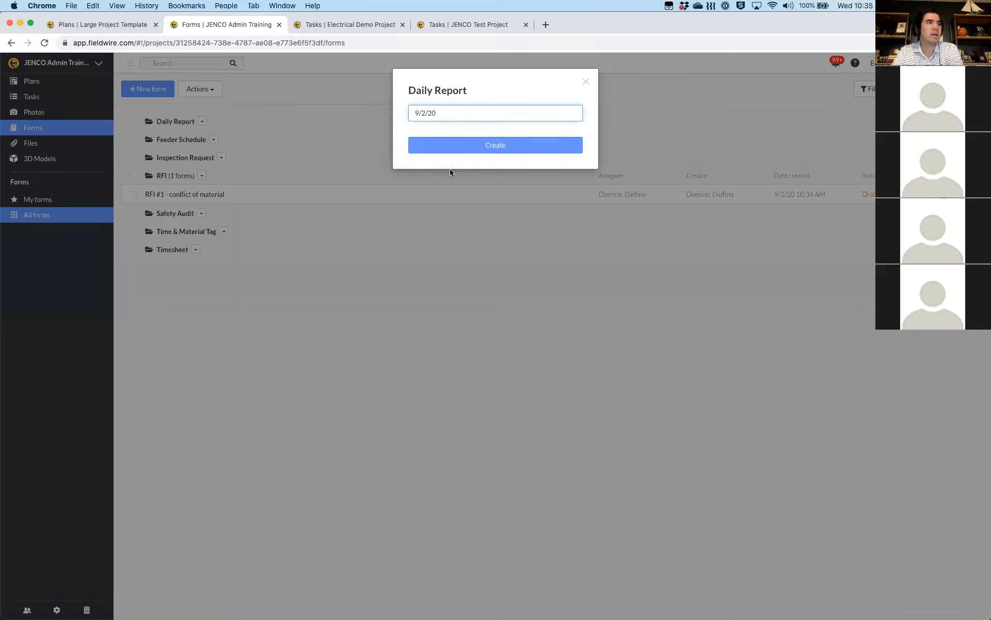
pyautogui.click(448, 149)
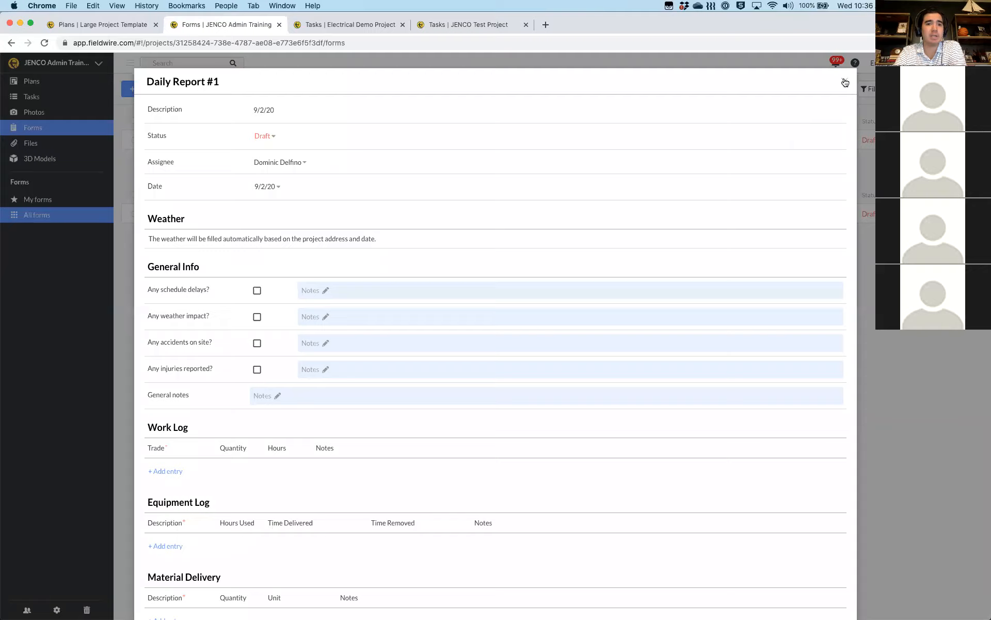
pyautogui.click(846, 81)
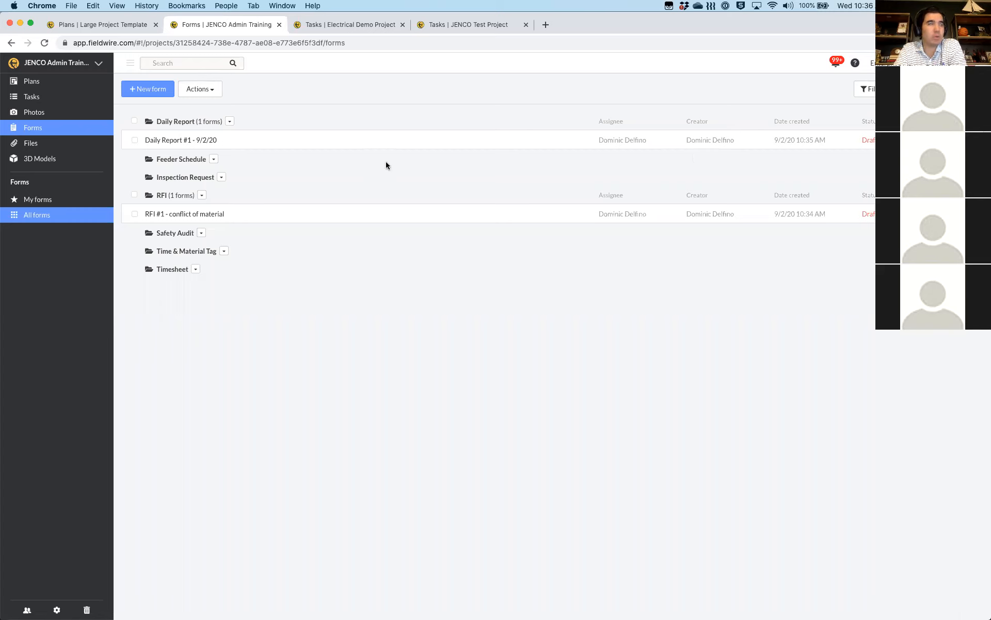
# Browse the new-form templates, then open the Feeder Schedule template for editing and return to Forms
pyautogui.click(148, 93)
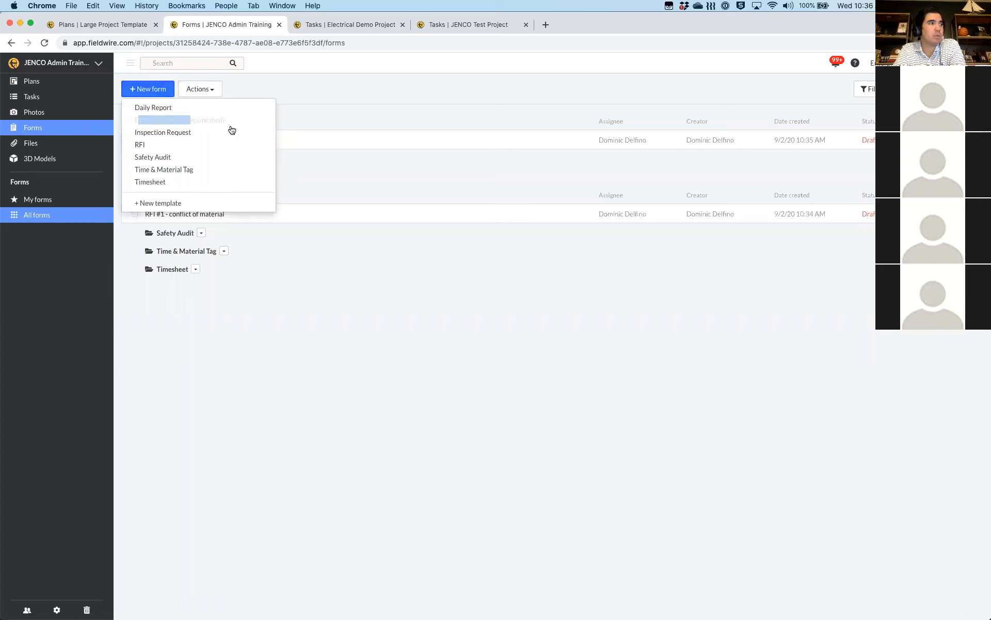
pyautogui.click(139, 91)
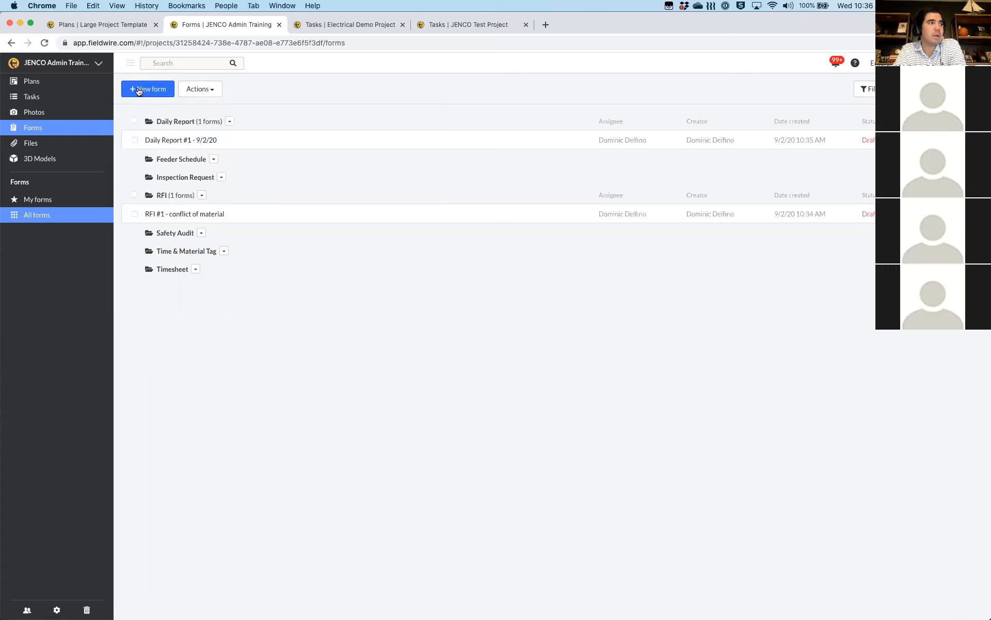
pyautogui.click(139, 92)
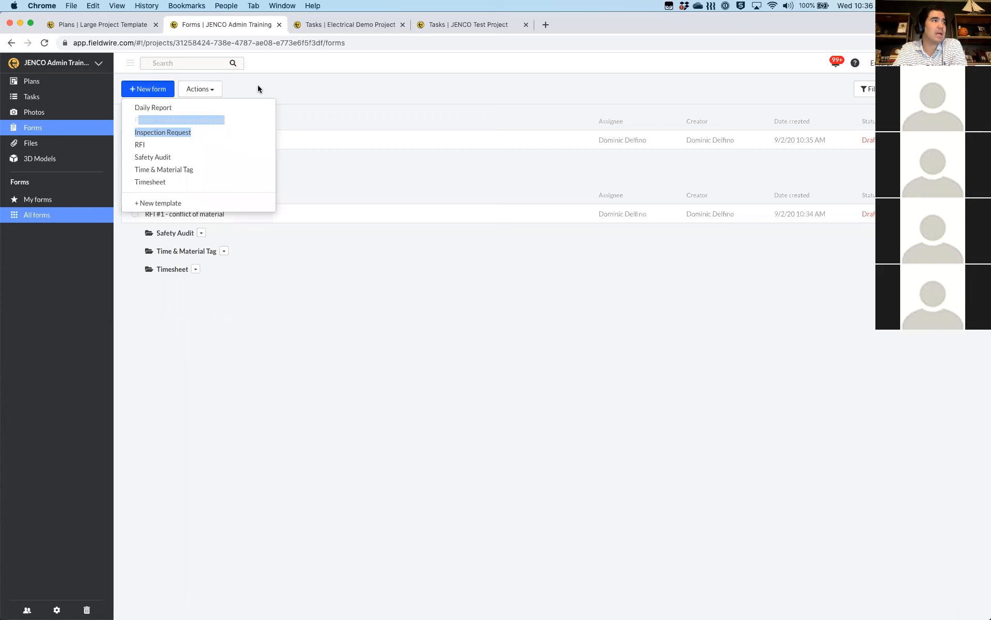
pyautogui.click(250, 100)
pyautogui.click(213, 161)
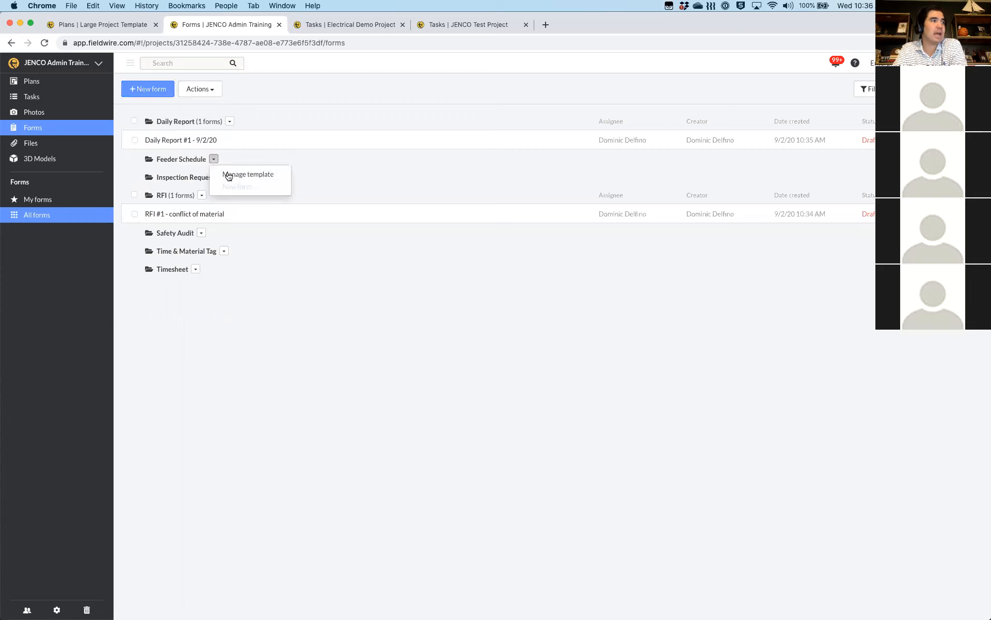
pyautogui.click(227, 175)
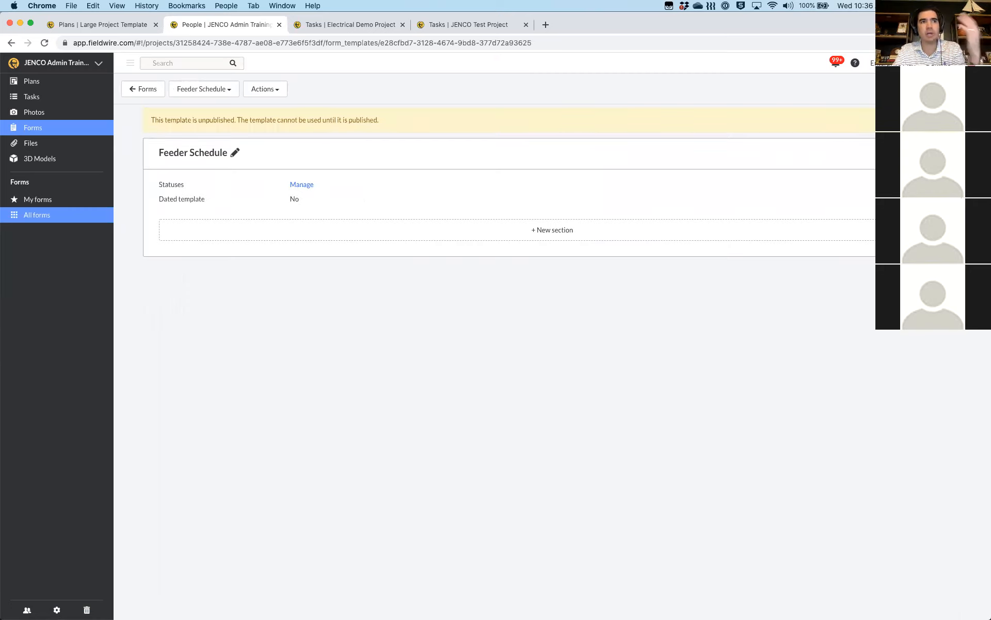
pyautogui.click(144, 89)
# Recheck the template list and Feeder Schedule options, then go to the project's Plans
pyautogui.click(144, 90)
pyautogui.moveTo(142, 122); pyautogui.dragTo(234, 119)
pyautogui.click(146, 96)
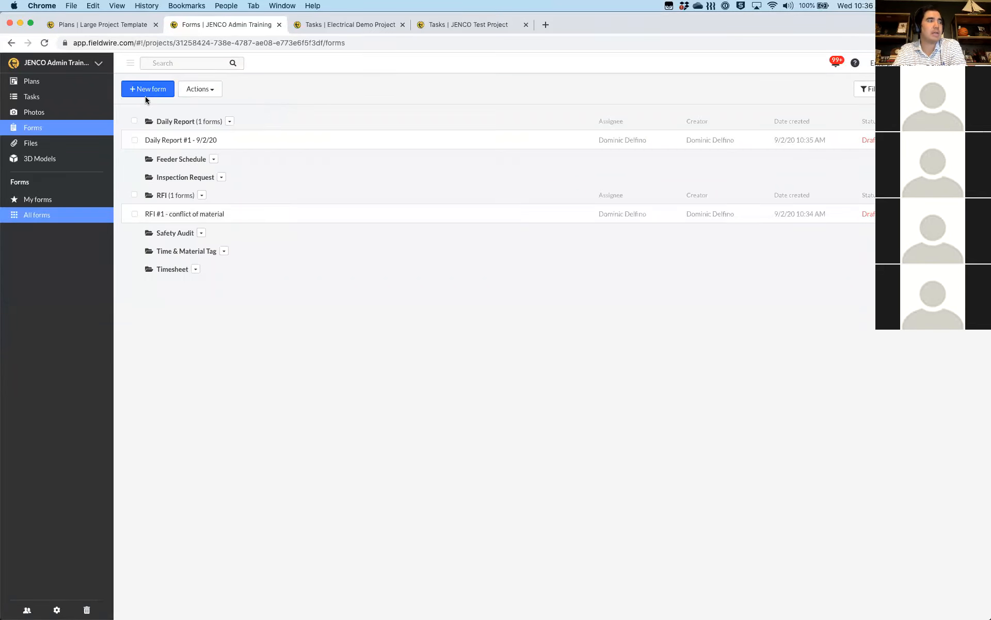
pyautogui.click(212, 161)
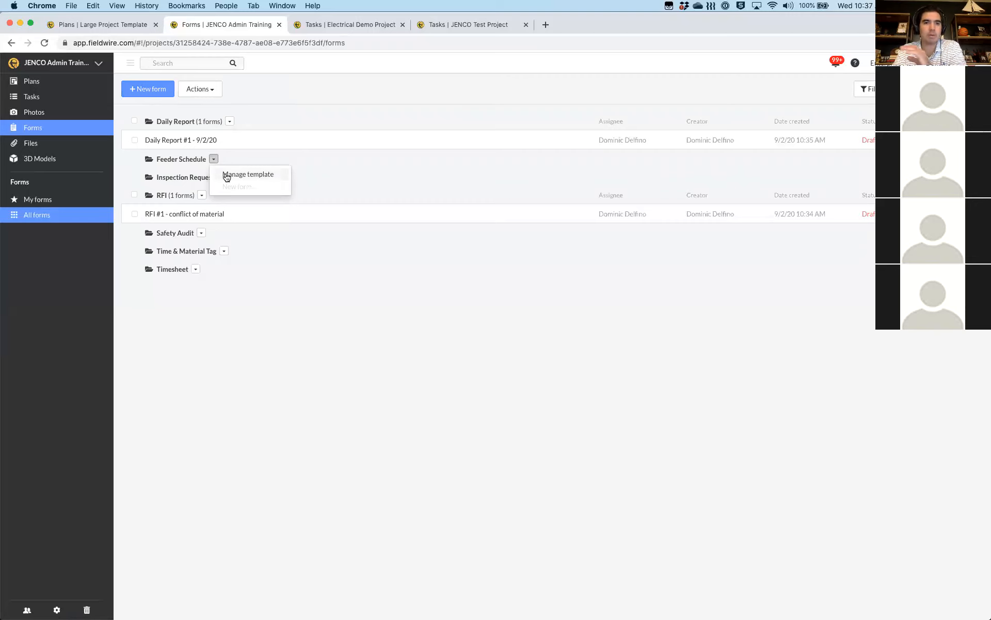
pyautogui.click(379, 105)
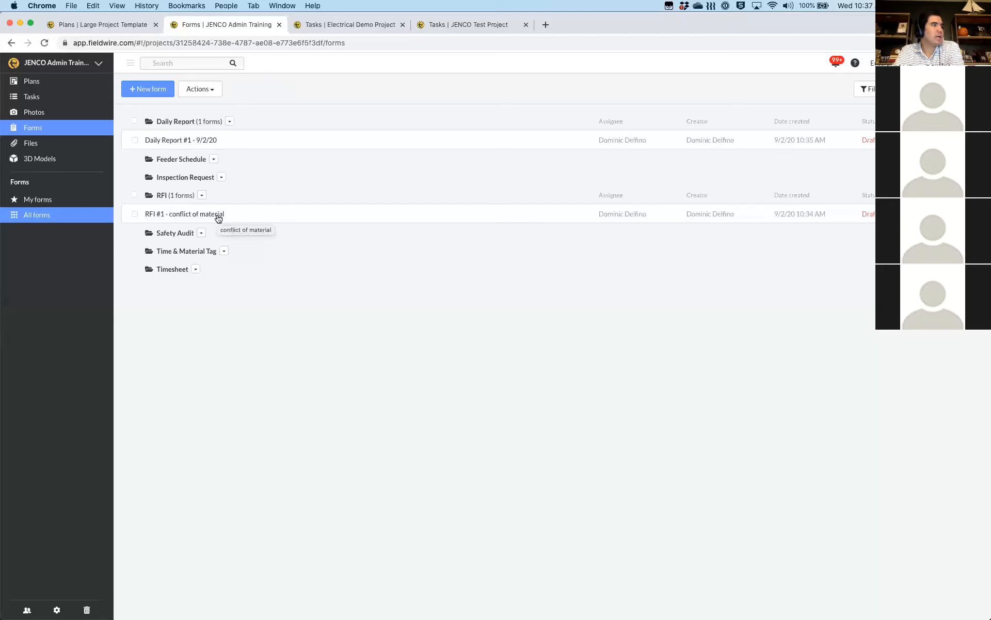
pyautogui.click(39, 85)
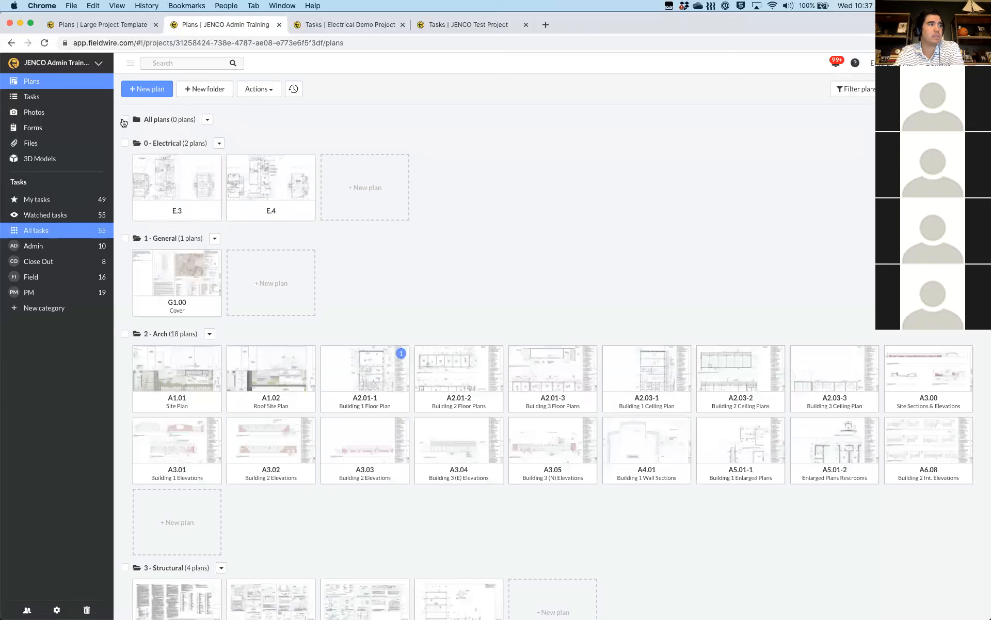
# Select plans A1.02, A2.01-1, A3.03 and G1.00 for export
pyautogui.click(124, 121)
pyautogui.click(124, 121)
pyautogui.click(126, 335)
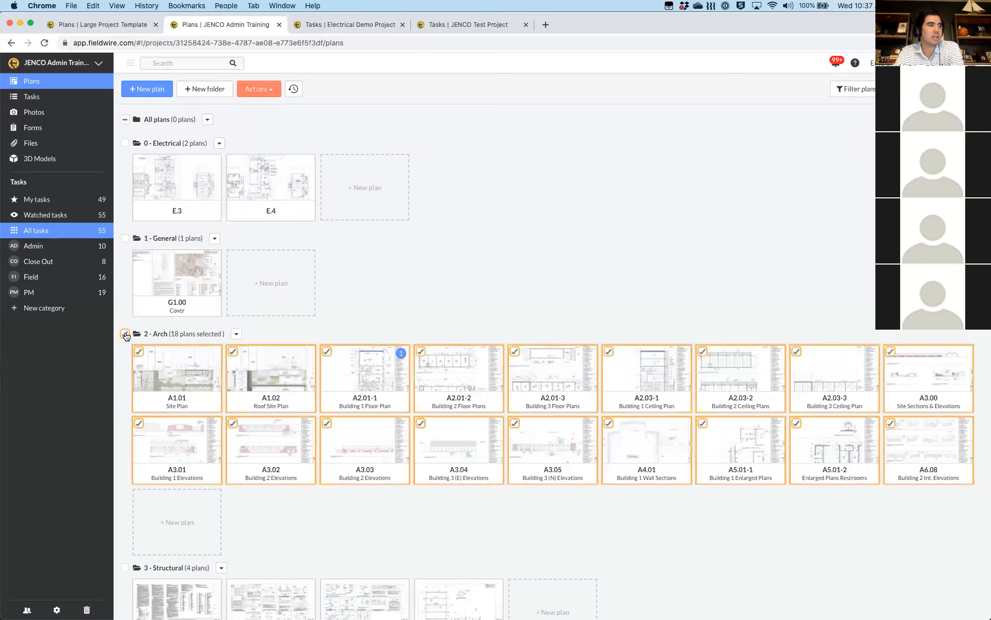
pyautogui.click(126, 336)
pyautogui.click(233, 351)
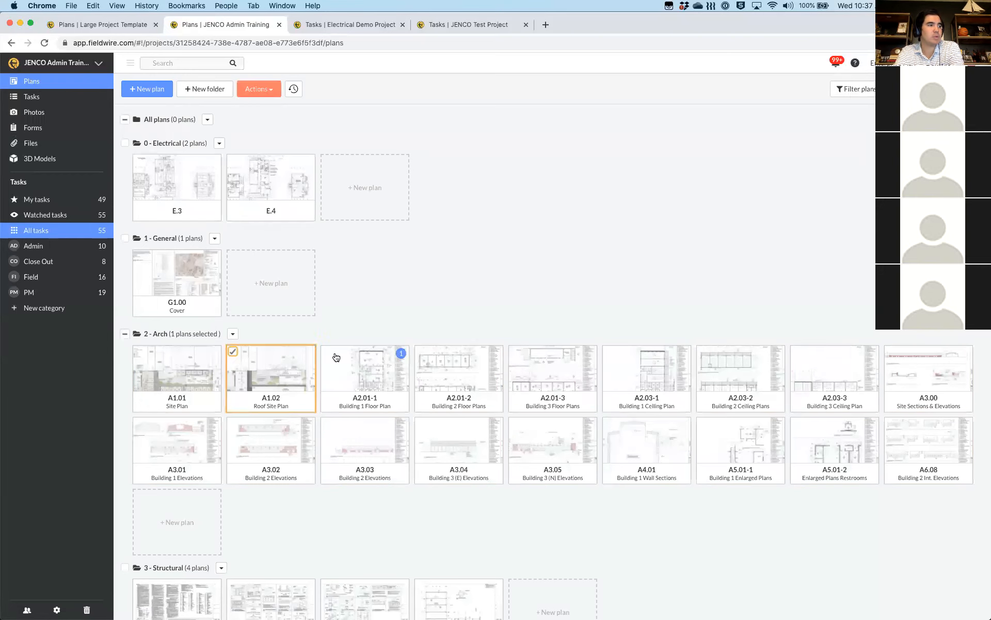
pyautogui.click(327, 353)
pyautogui.click(327, 424)
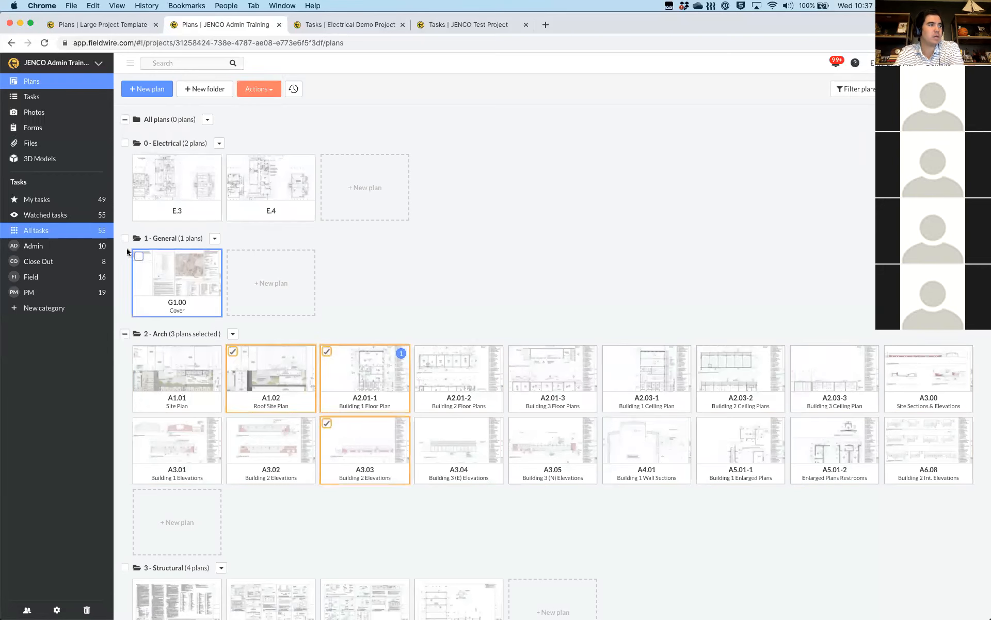
pyautogui.click(139, 257)
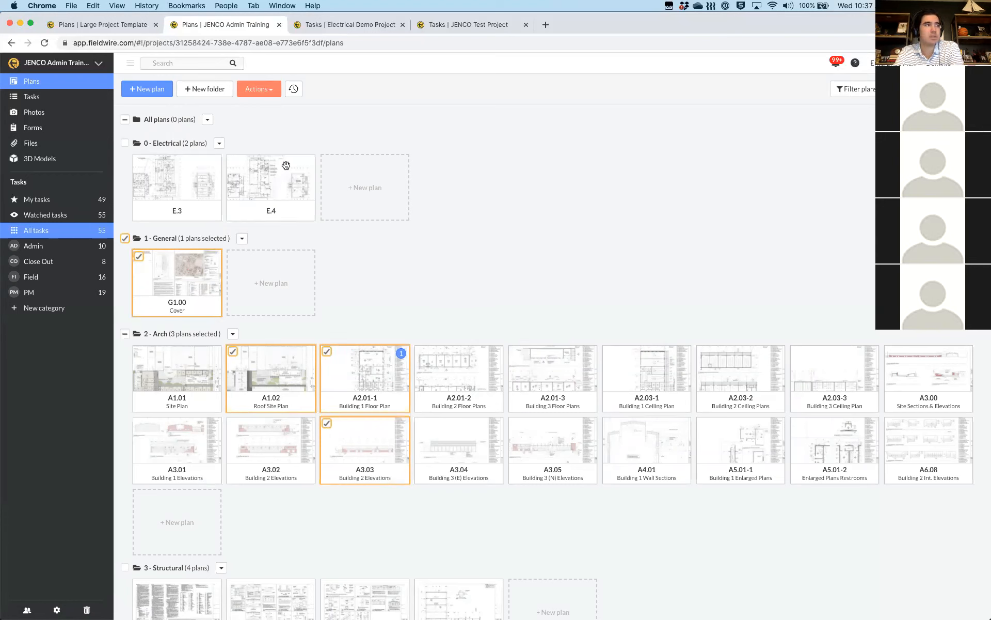
# Export the four plans with default layers: attachments, plan links, form links and photos
pyautogui.click(266, 91)
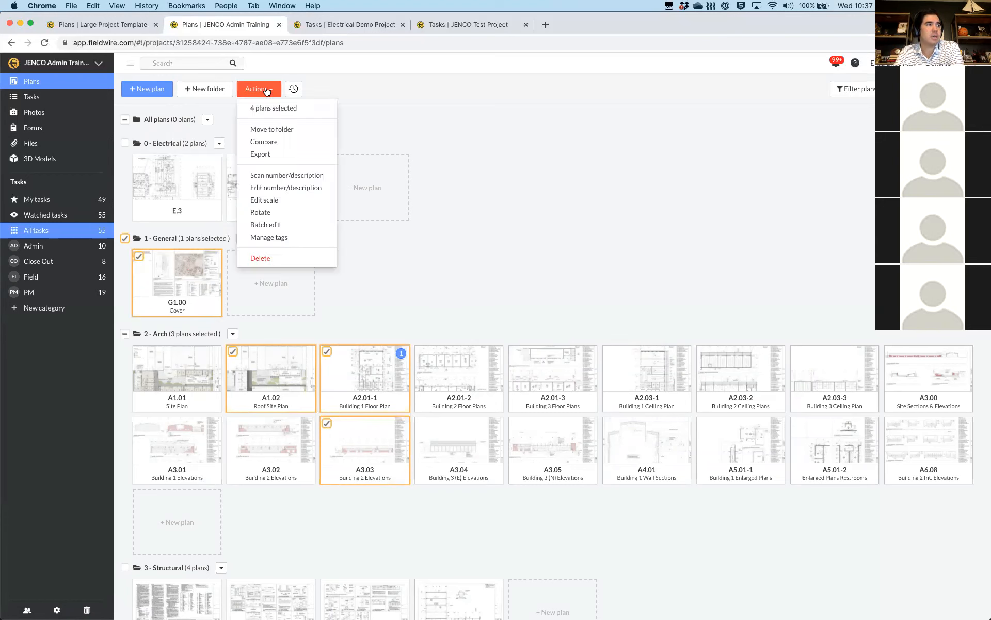
pyautogui.click(267, 155)
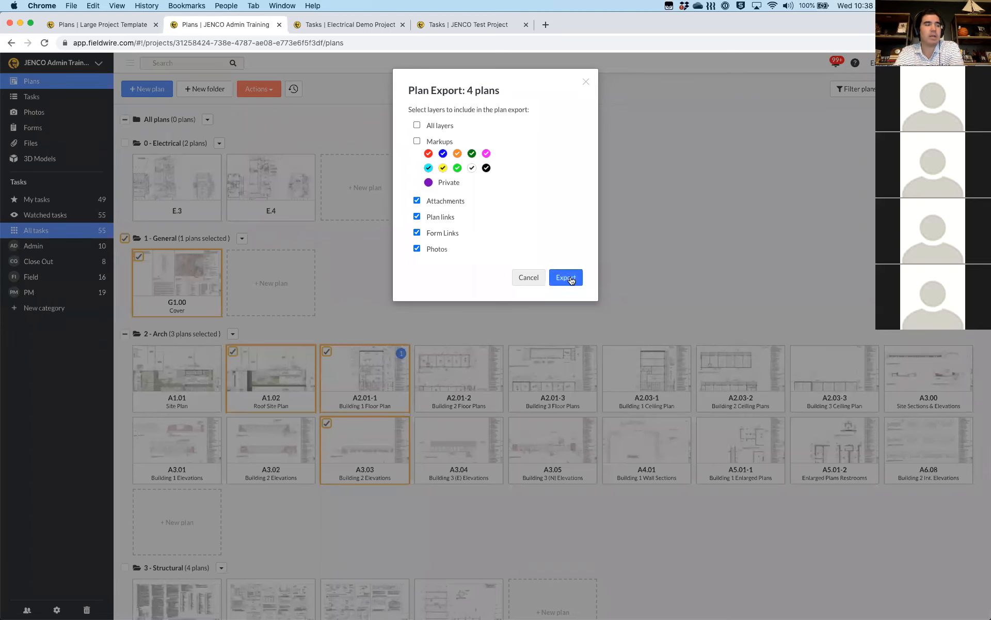
pyautogui.click(571, 280)
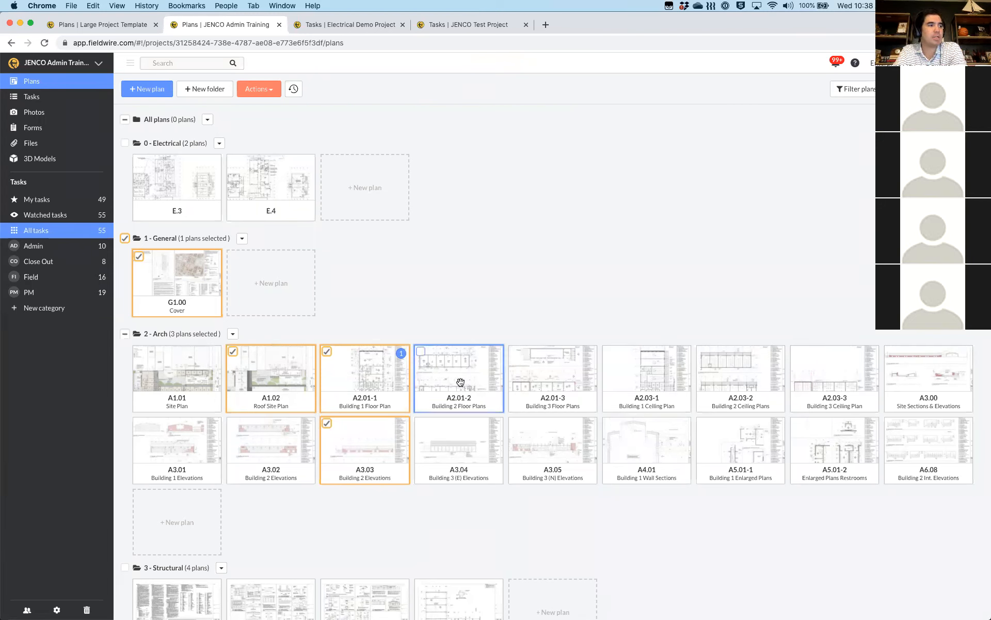
pyautogui.click(125, 239)
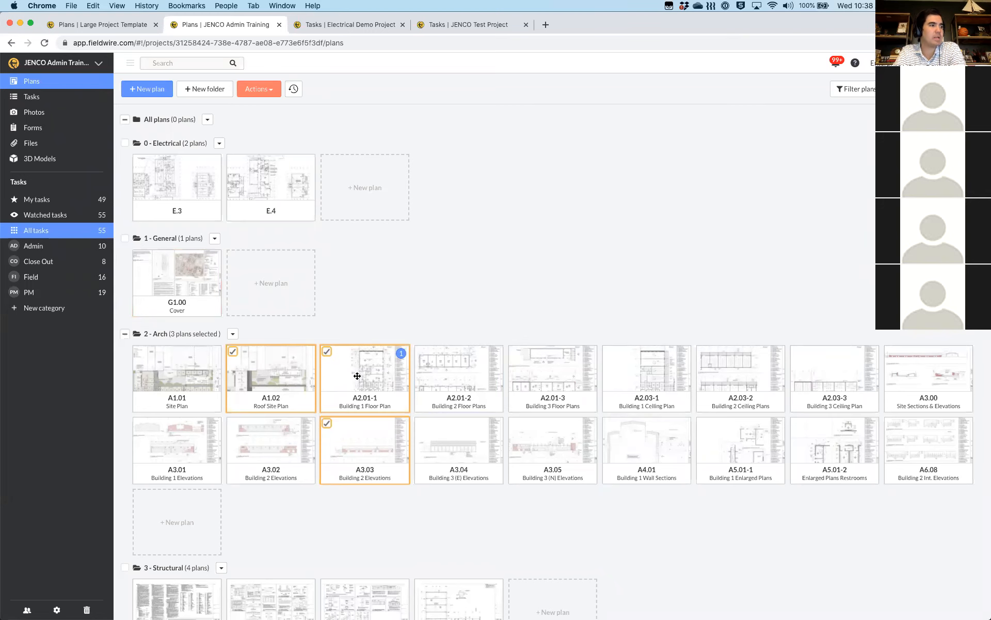
# Export plan A2.01-1 Building 1 Floor Plan as a PDF and switch to the Acrobat Reader workspace
pyautogui.click(358, 376)
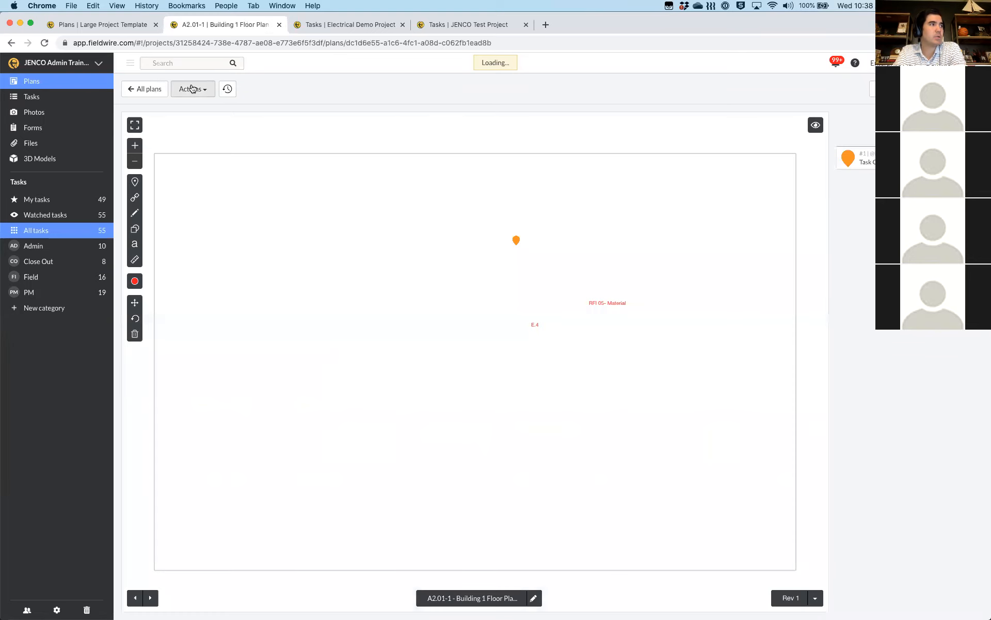
pyautogui.click(191, 89)
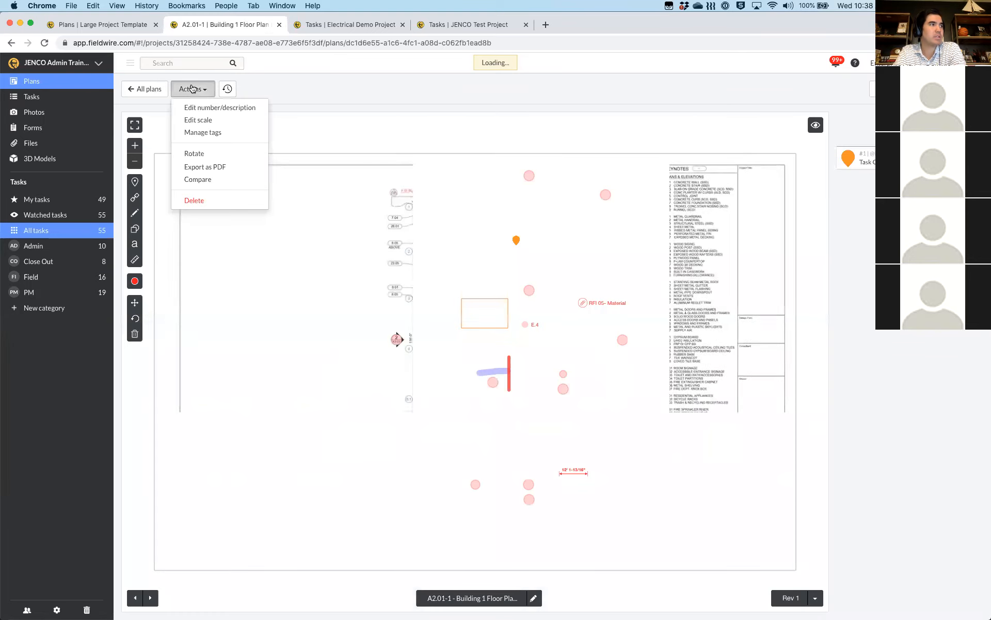
pyautogui.click(217, 167)
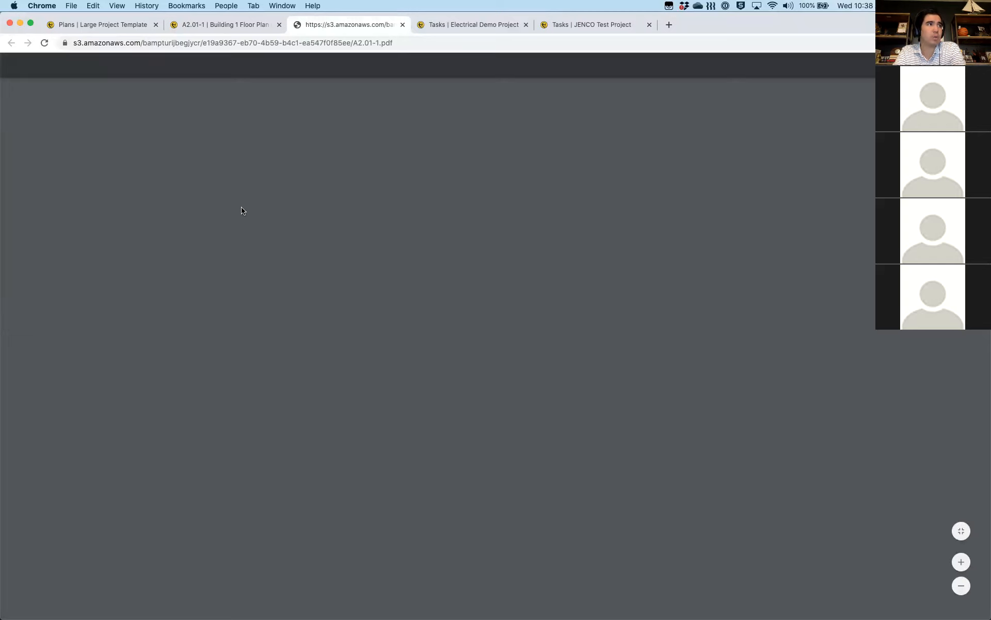
pyautogui.hotkey('ctrl', 'Left')
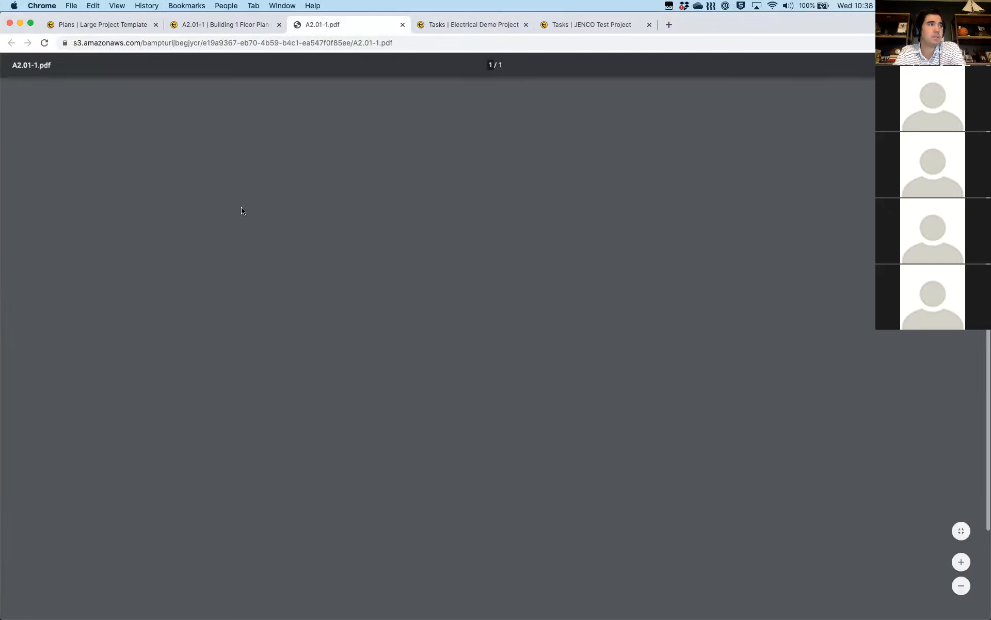
pyautogui.hotkey('ctrl', 'Left')
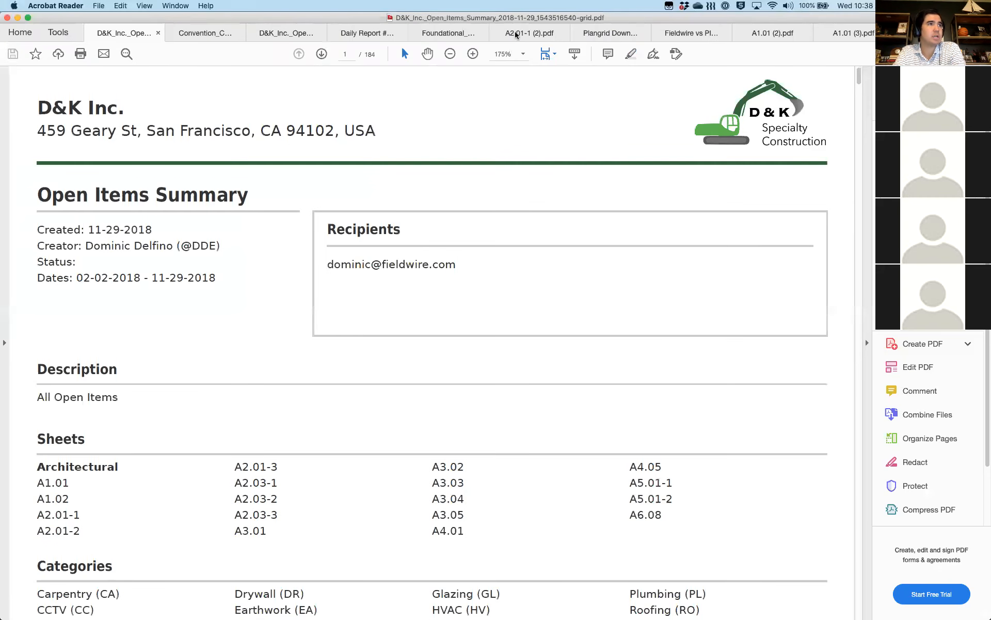
# In A2.01-1 (2).pdf, drag the blue right-wall highlight slightly right and open the sample RFI attachment near the Library
pyautogui.click(516, 34)
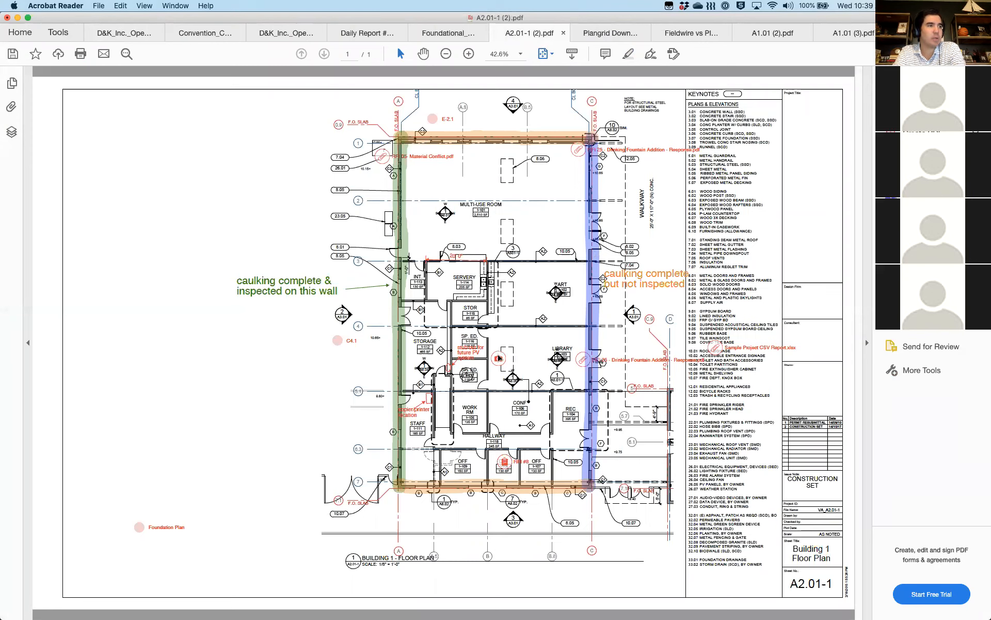
pyautogui.click(592, 178)
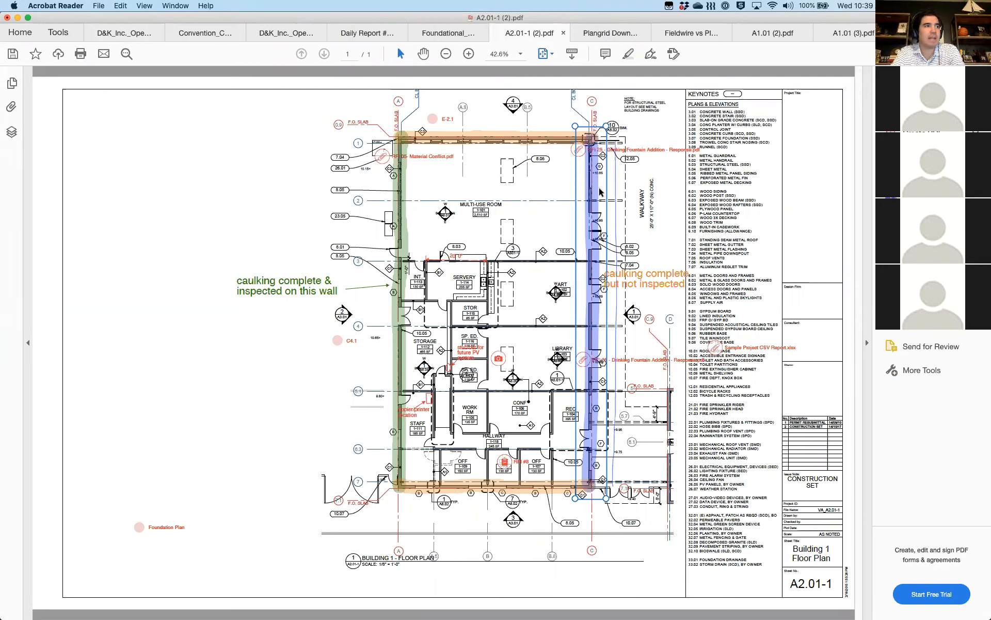
pyautogui.moveTo(598, 192); pyautogui.dragTo(618, 199)
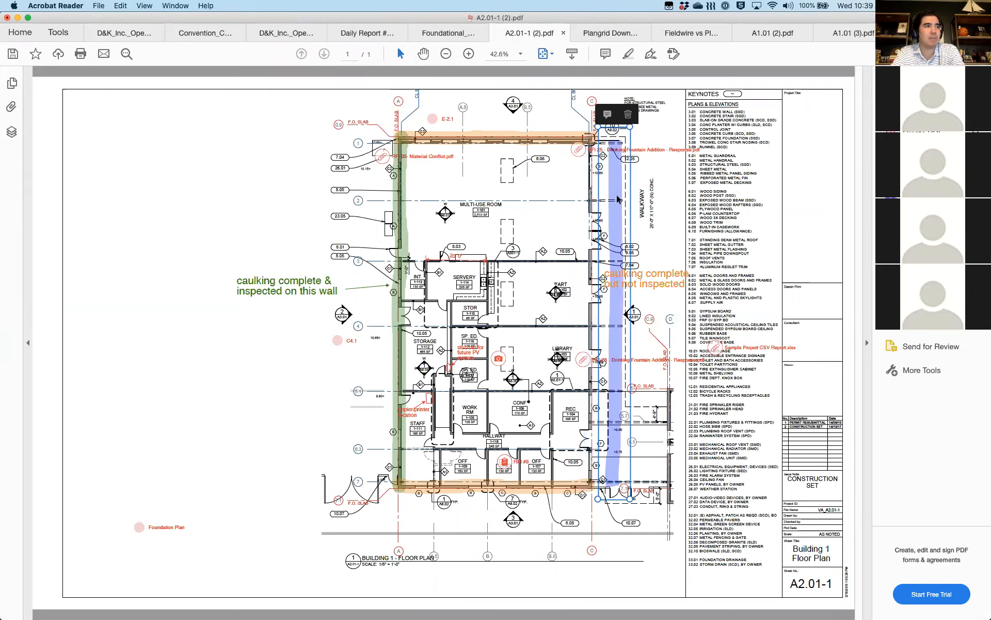
pyautogui.click(581, 363)
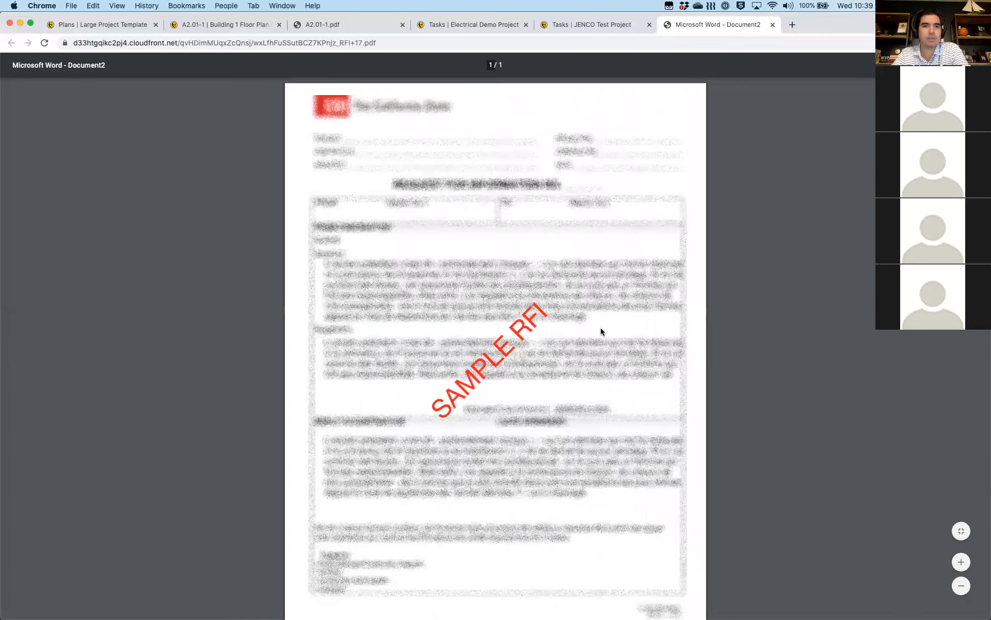
# Back on the A2.01-1 sheet in Fieldwire, close the Plan Export notice and go to Tasks
pyautogui.click(231, 23)
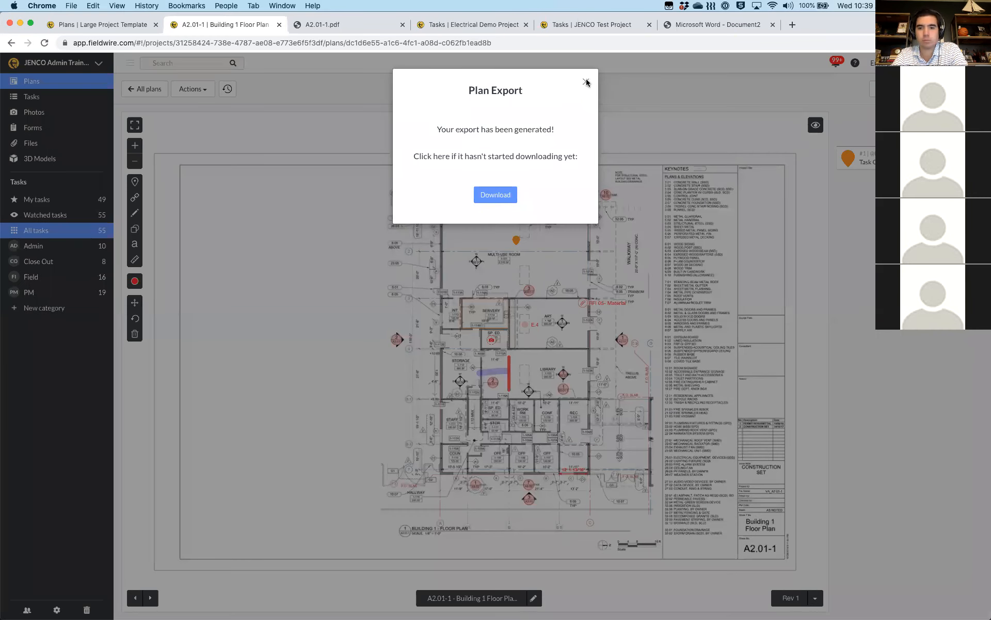
pyautogui.click(586, 82)
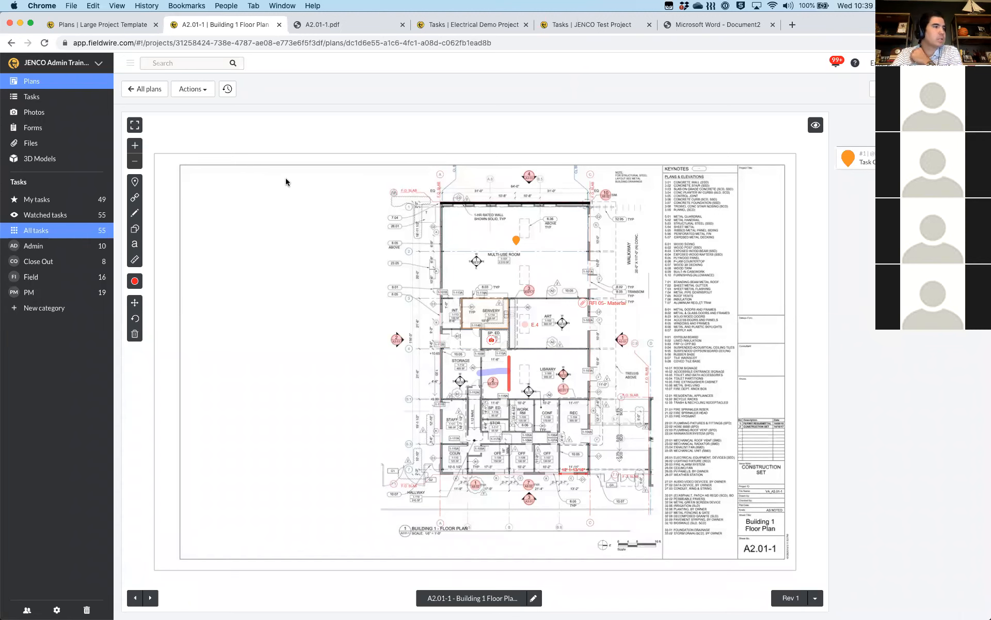
pyautogui.click(50, 100)
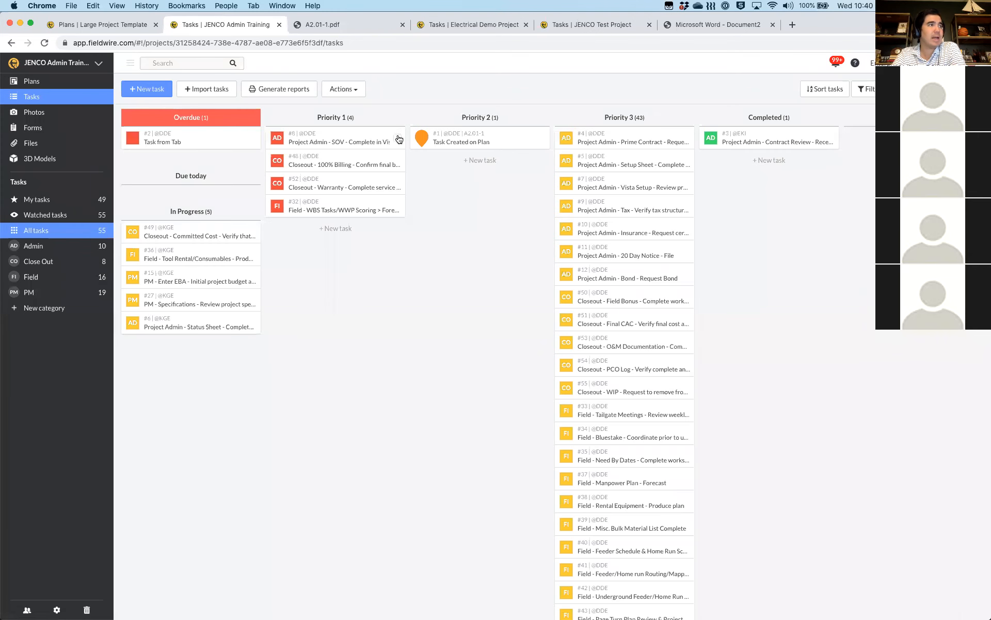
# Export task #8 Project Admin - SOV - Complete in Vista as a PDF via Share
pyautogui.click(346, 136)
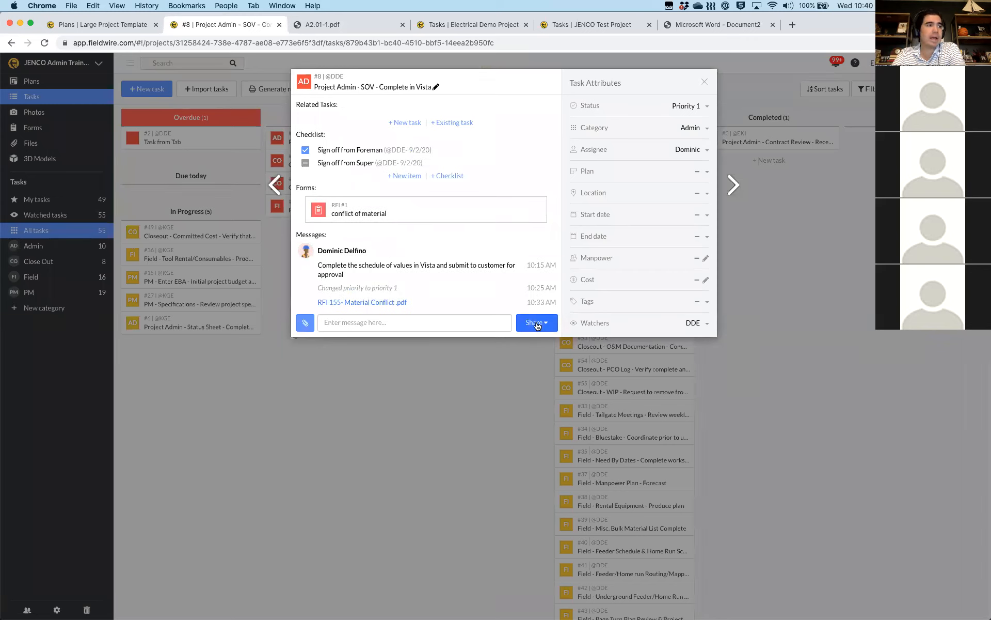
pyautogui.click(532, 321)
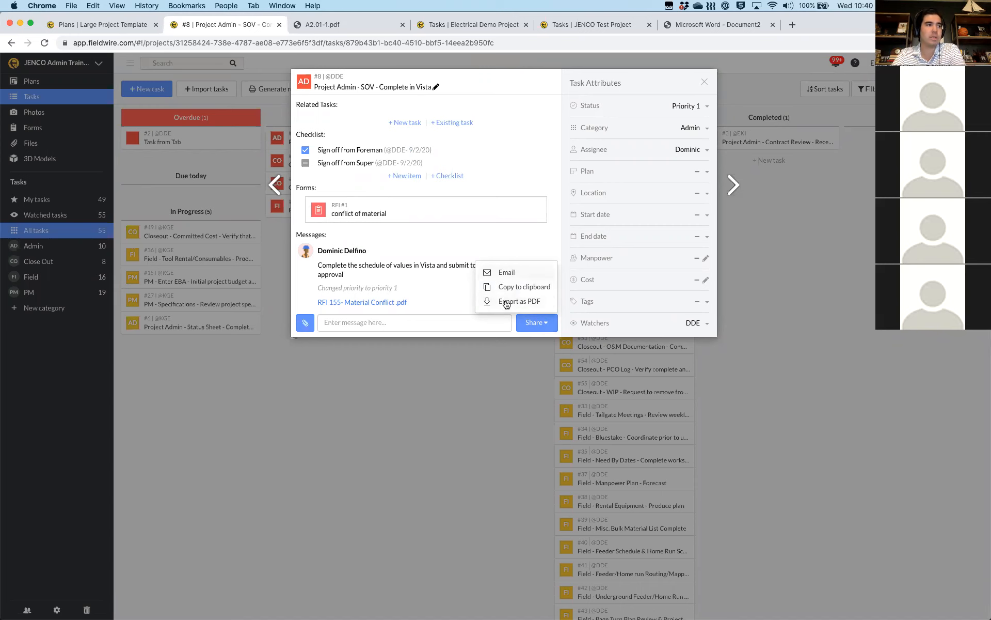
pyautogui.click(505, 303)
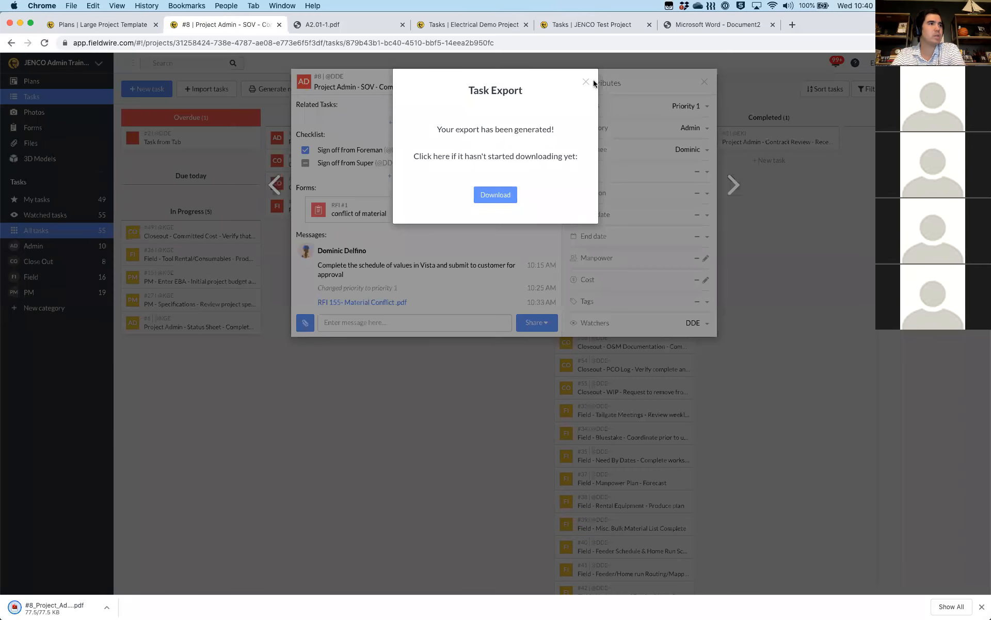
pyautogui.click(586, 82)
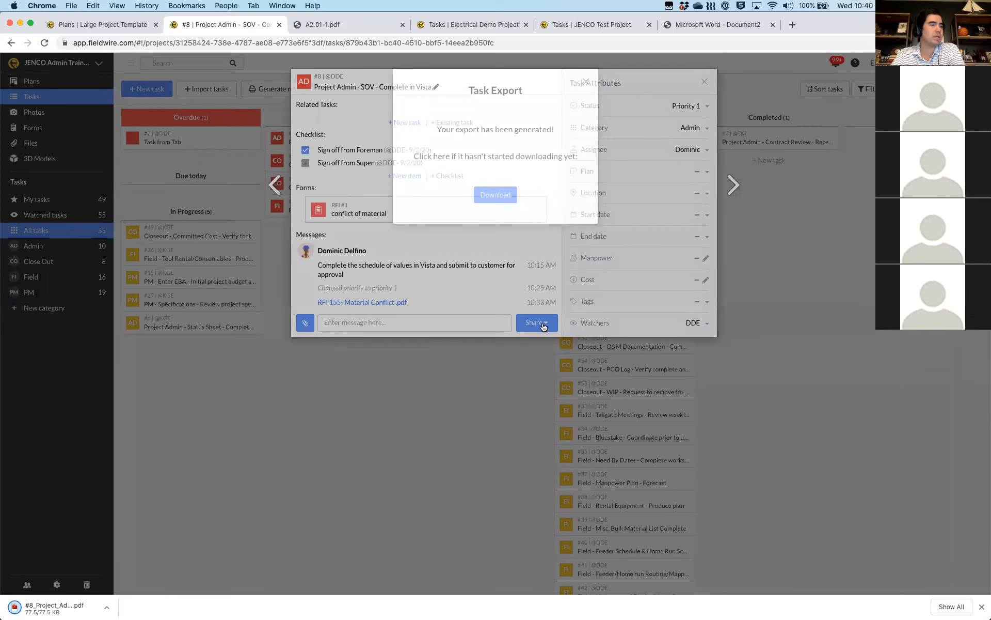
# Open the task's Share > Email form, close it without sending, then close the task
pyautogui.click(537, 322)
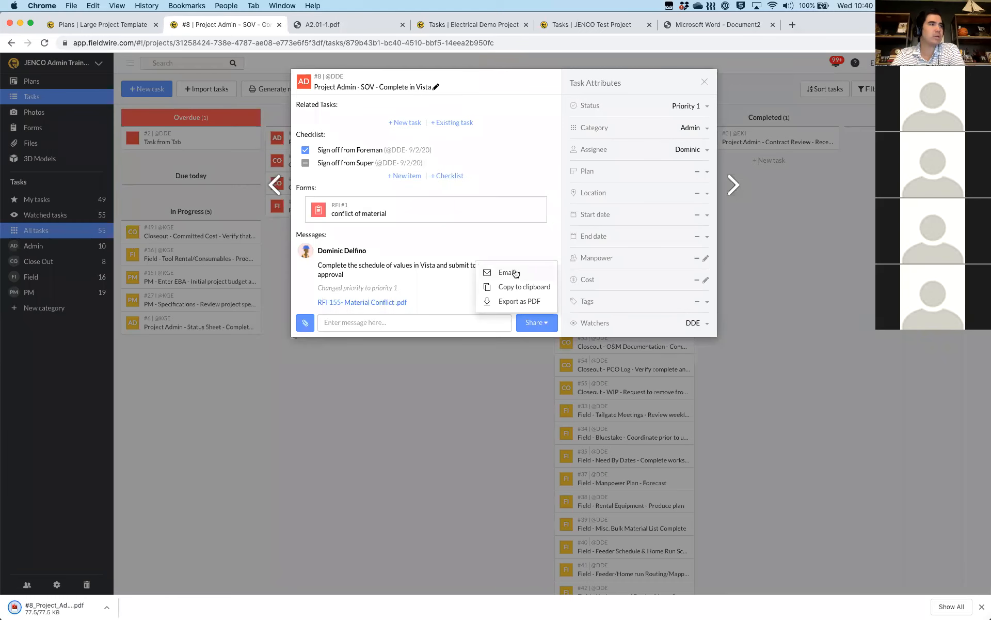
pyautogui.click(508, 272)
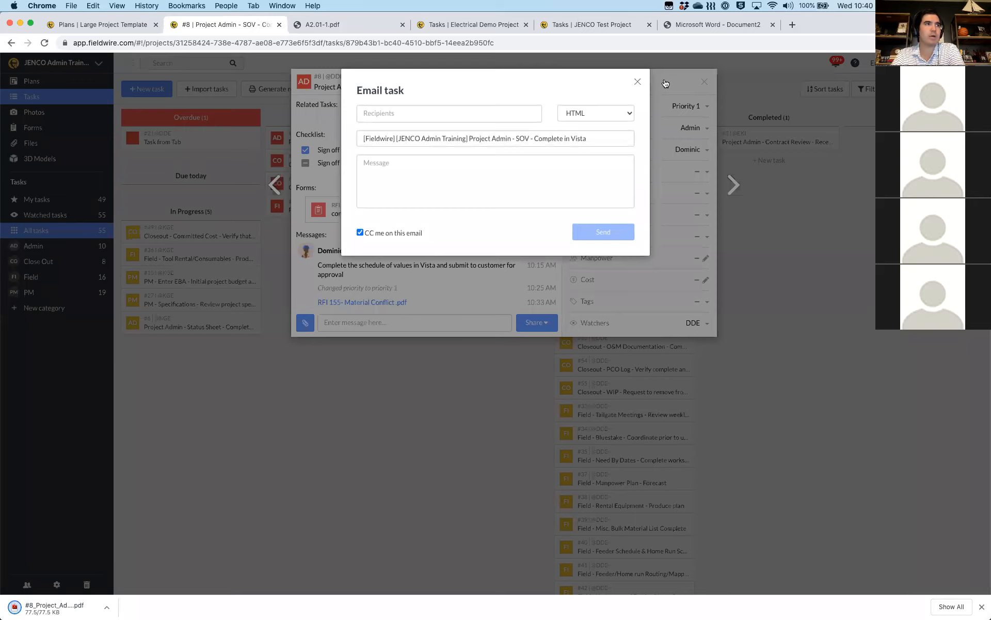
pyautogui.click(705, 83)
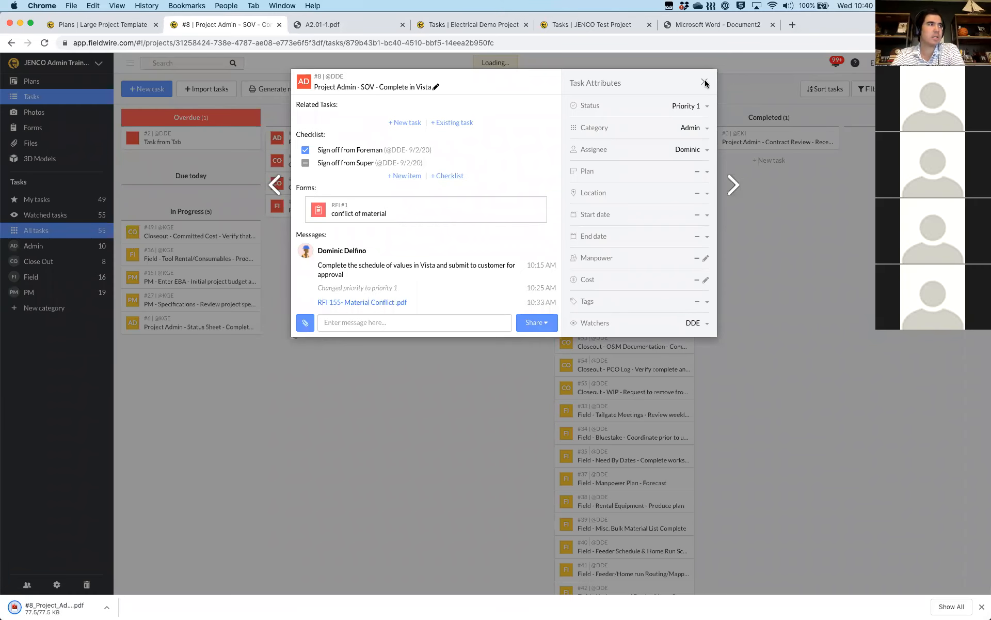
pyautogui.click(705, 83)
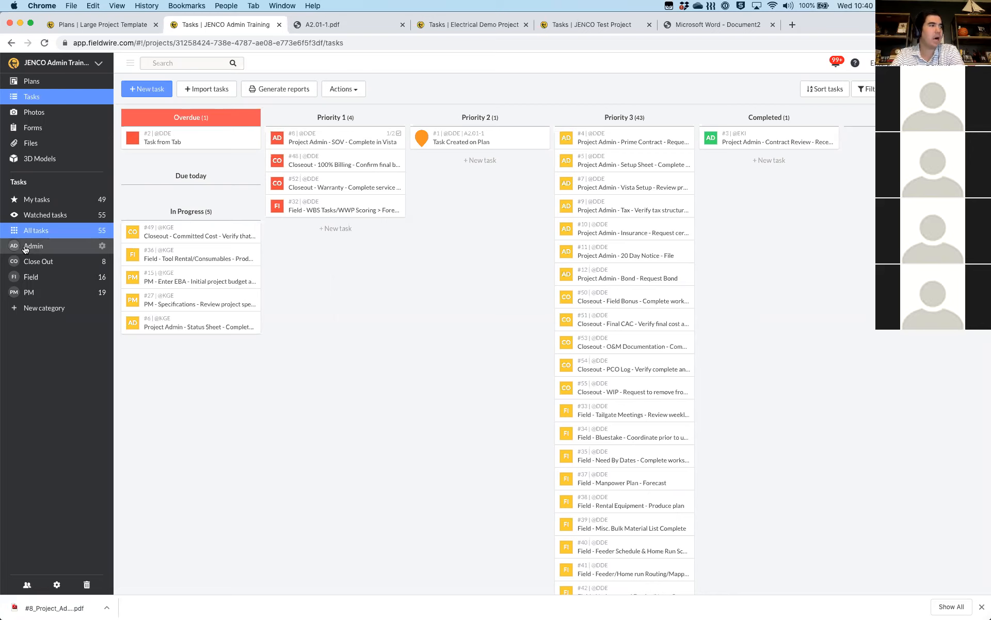
# Open the 7 Day Tasks report settings from the saved reports, leaving the assignee filter unchanged
pyautogui.click(287, 90)
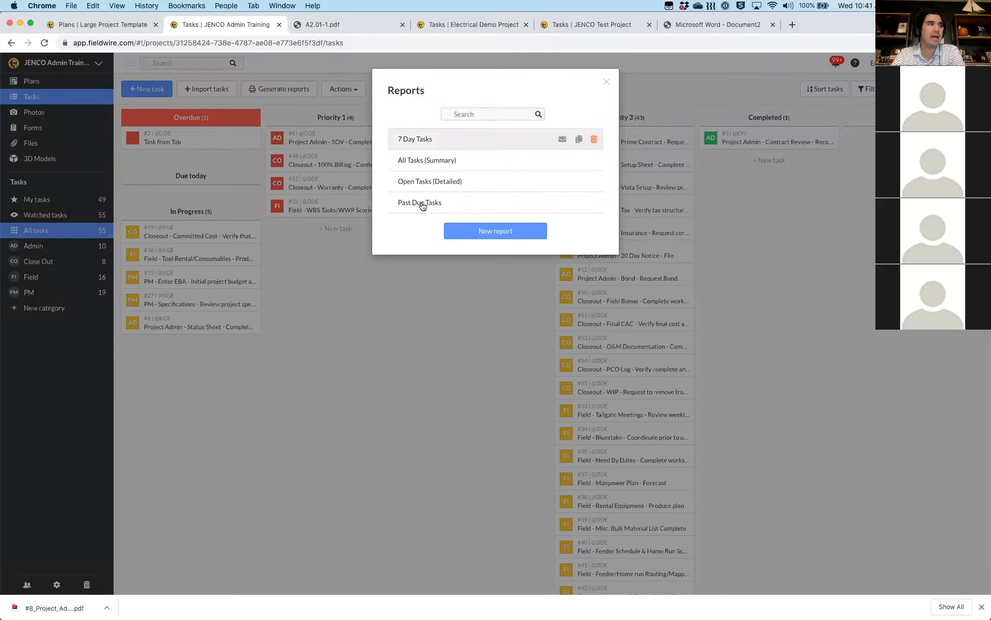
pyautogui.click(420, 141)
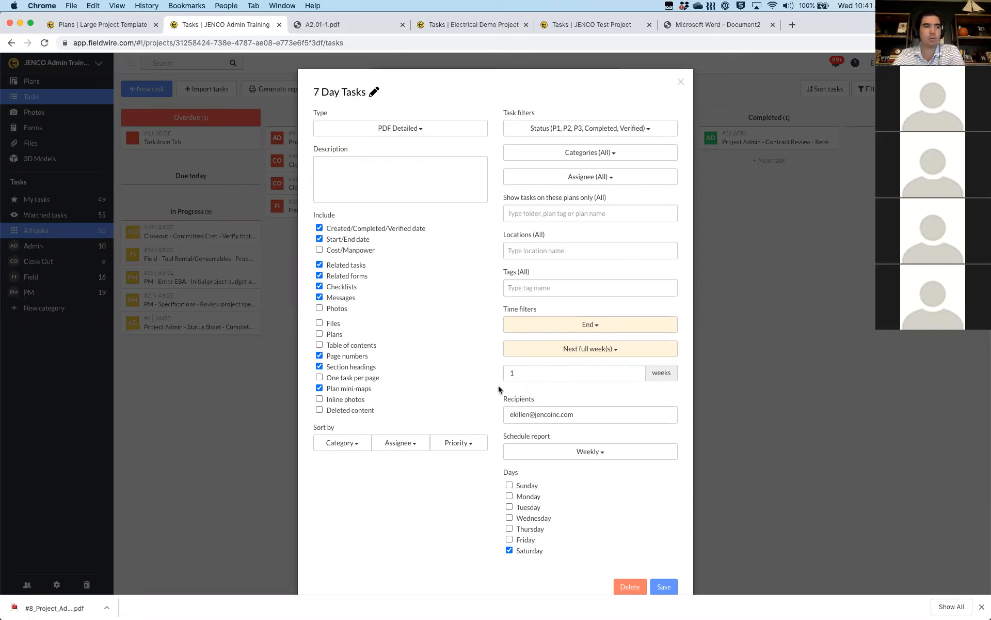
pyautogui.scroll(-1, 555, 511)
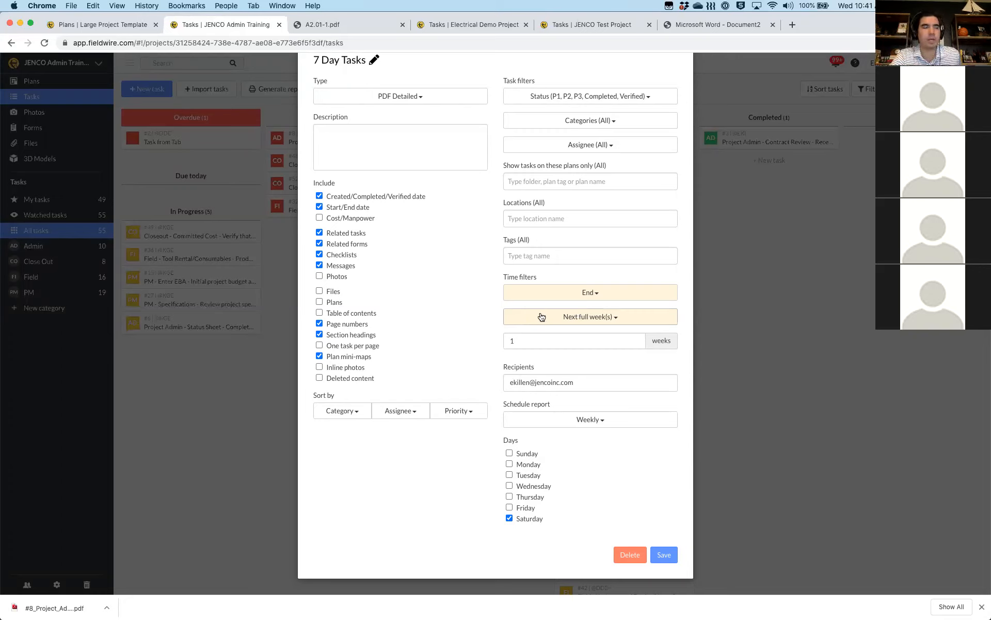
pyautogui.click(573, 147)
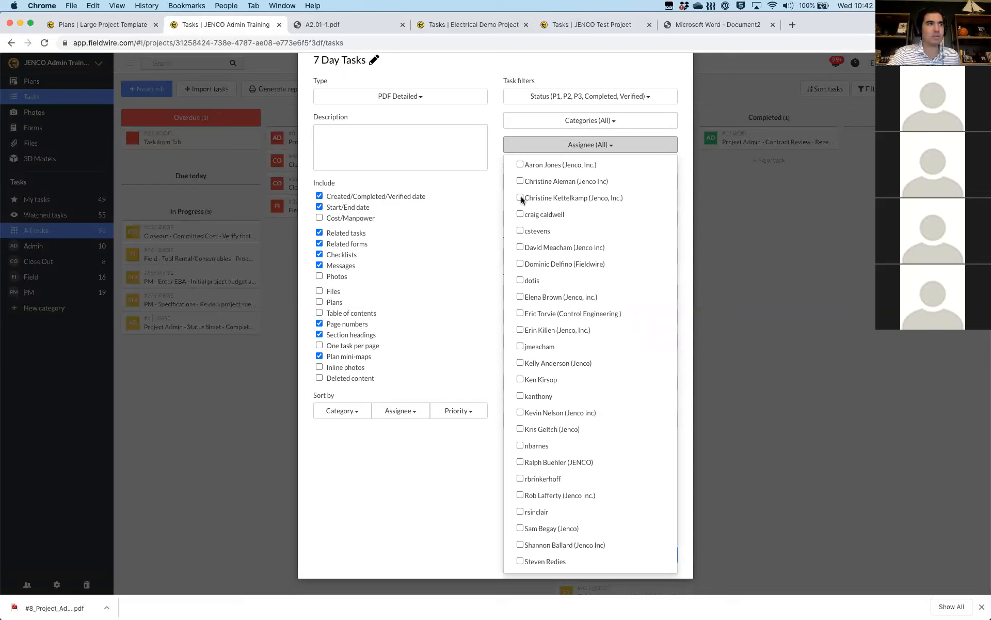
pyautogui.click(566, 147)
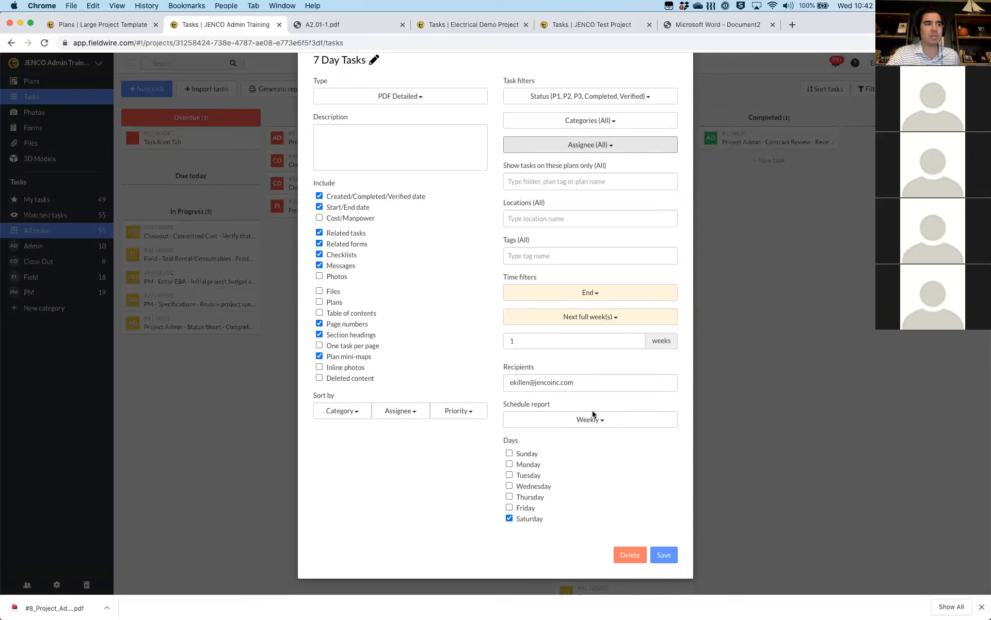
# Set the 7 Day Tasks report schedule to Send now, download it, and view the Open Items Summary PDF
pyautogui.click(542, 419)
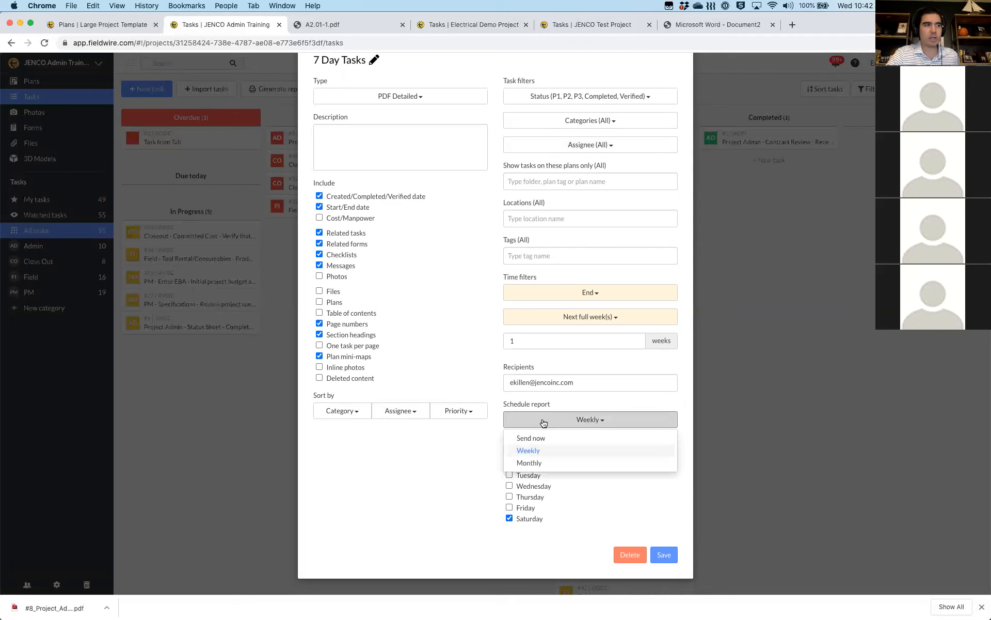
pyautogui.click(510, 476)
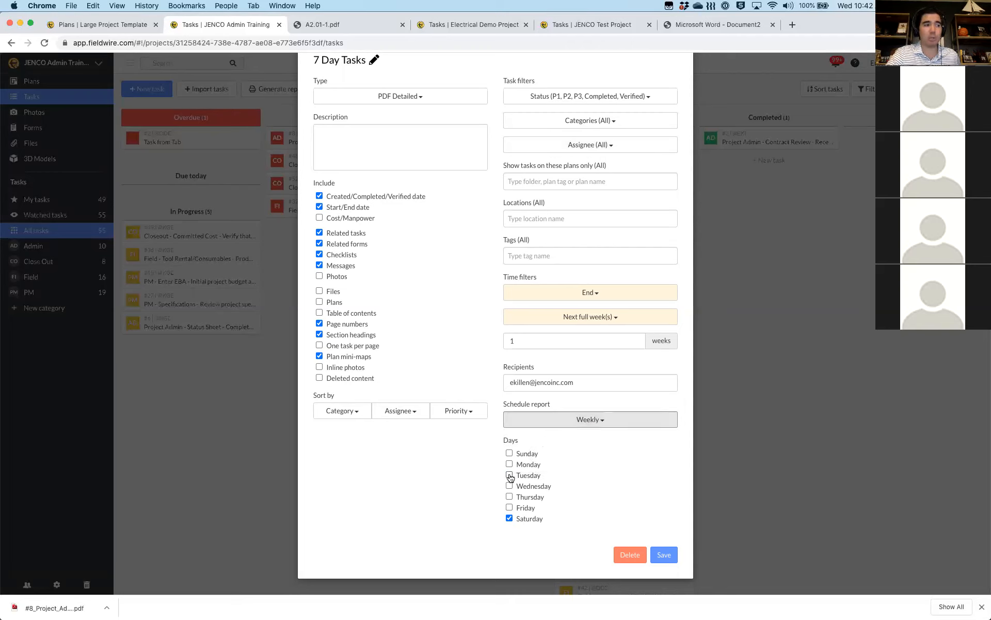
pyautogui.click(507, 476)
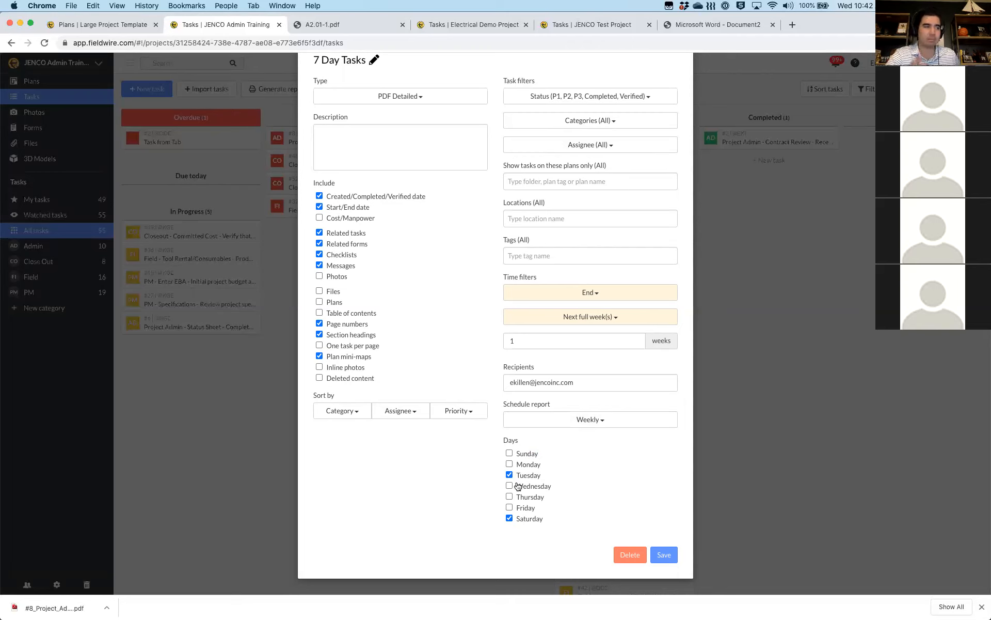
pyautogui.click(553, 421)
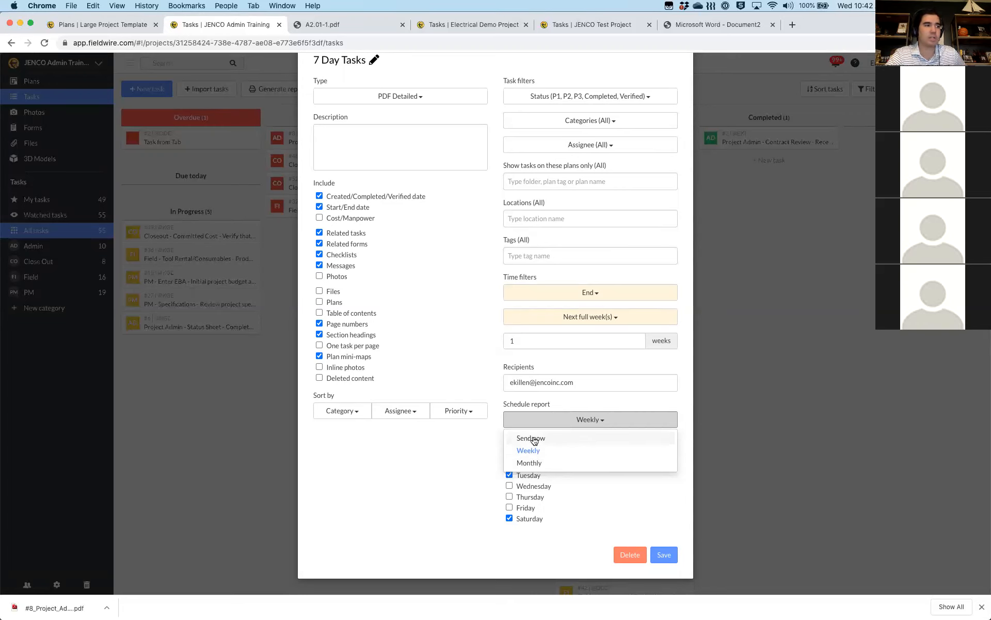
pyautogui.click(534, 440)
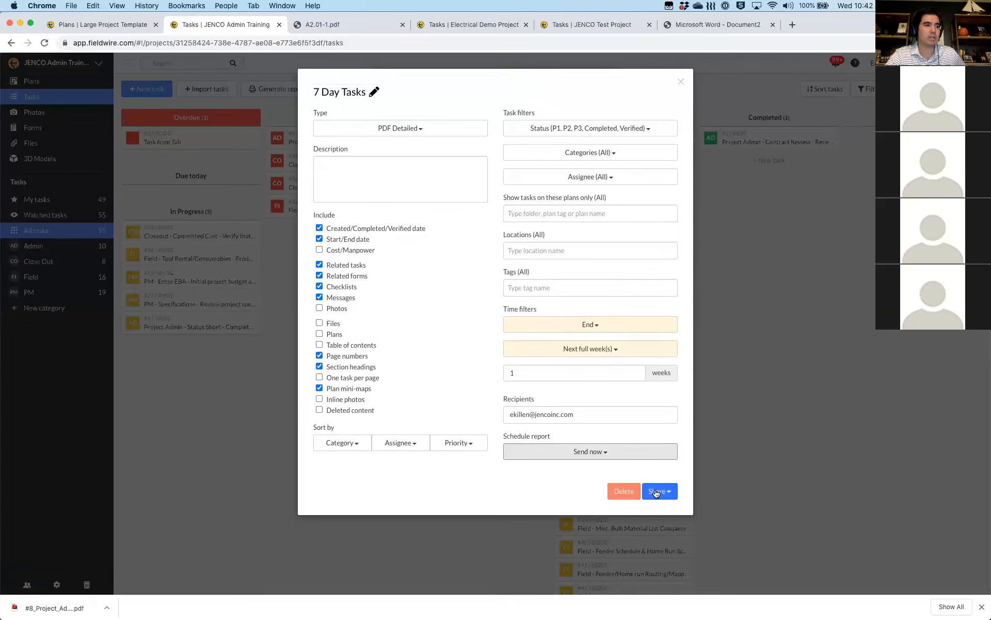
pyautogui.click(655, 492)
pyautogui.click(634, 470)
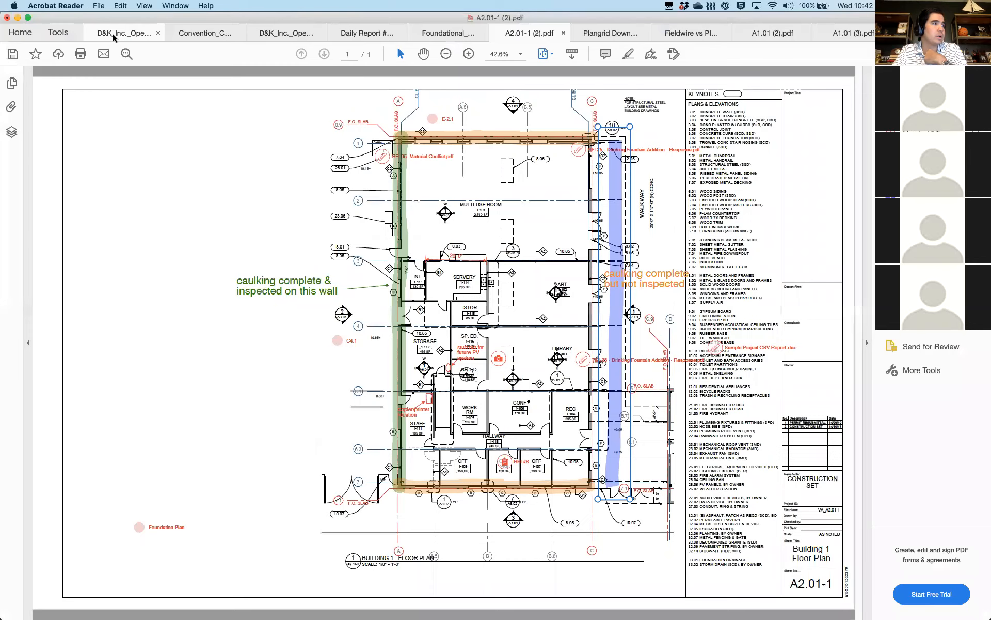
pyautogui.click(113, 33)
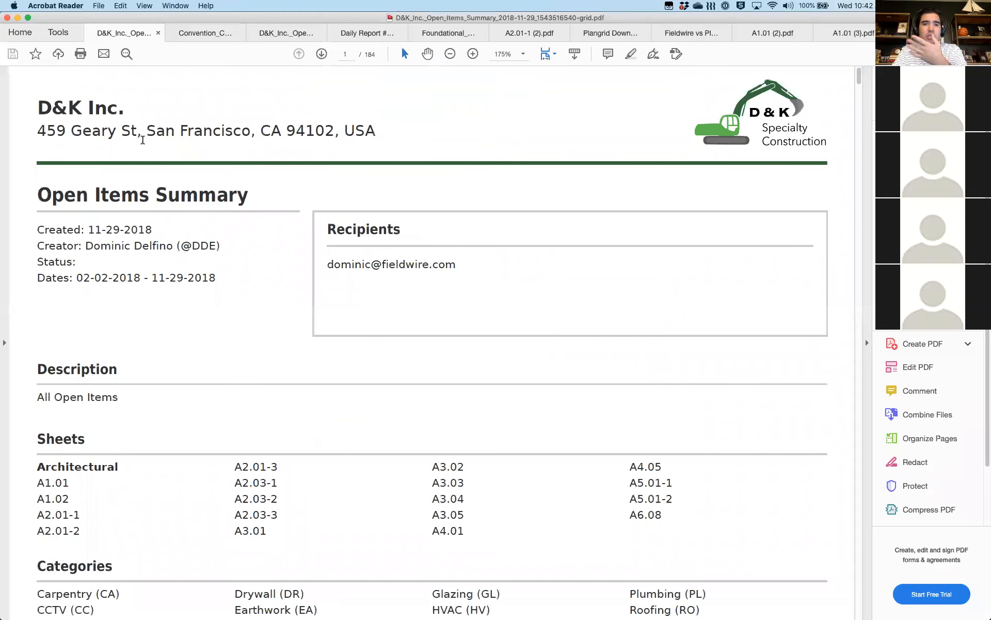
# Scroll the detailed Open Items Summary to page 4, task #558 Room 205 Closeout, then switch to the other summary
pyautogui.moveTo(45, 103); pyautogui.dragTo(114, 106)
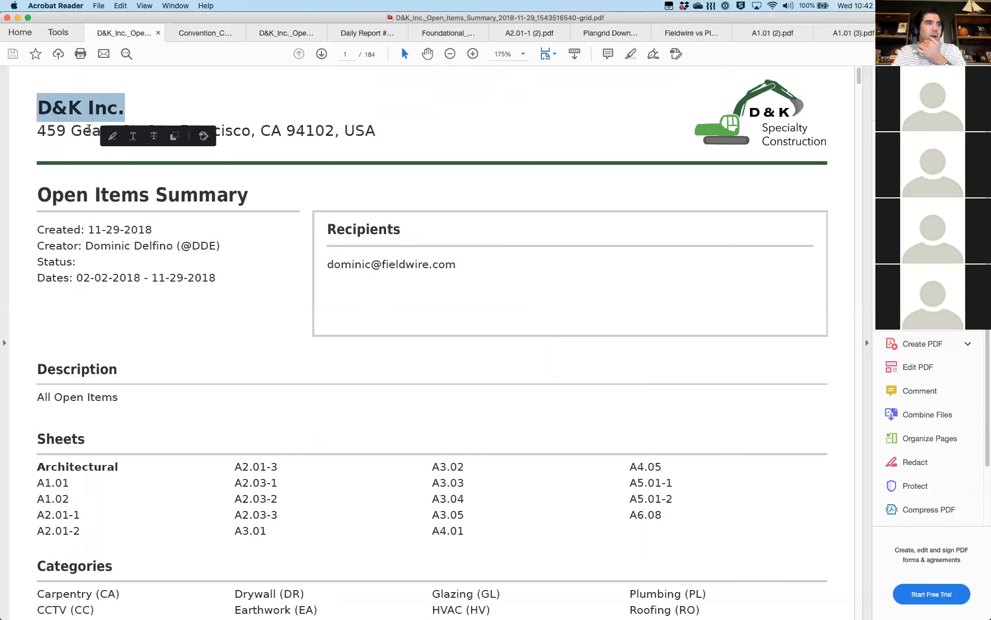
pyautogui.click(428, 165)
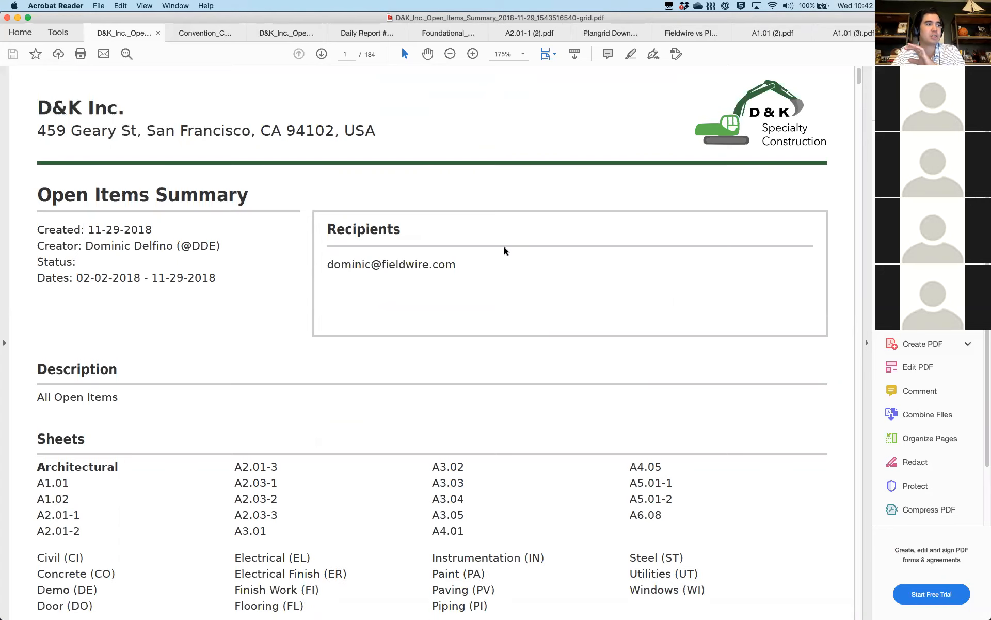
pyautogui.scroll(-3, 388, 409)
pyautogui.scroll(-10, 389, 409)
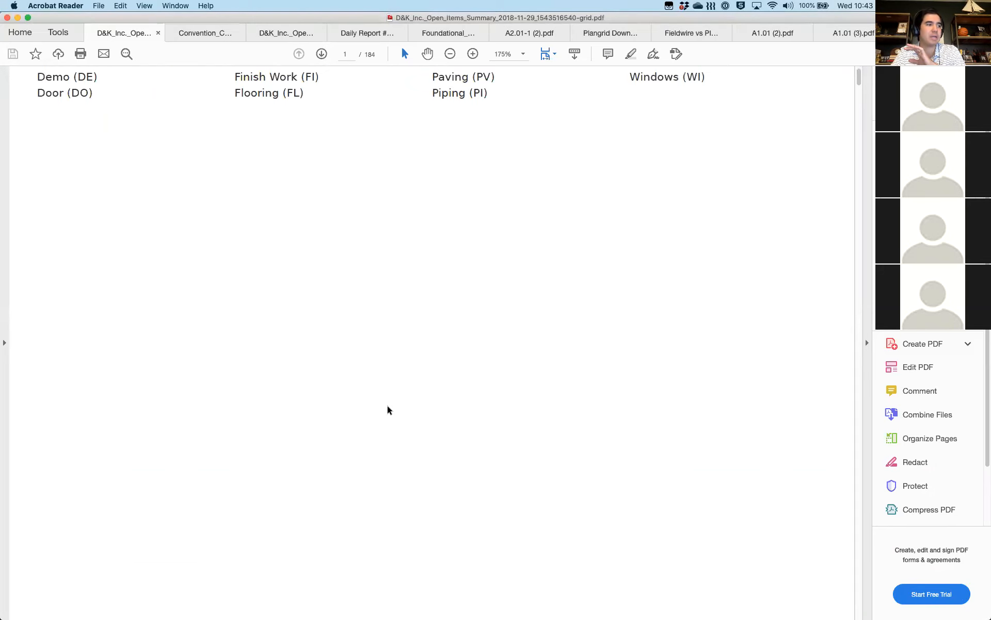
pyautogui.scroll(-5, 389, 409)
pyautogui.scroll(-5, 388, 410)
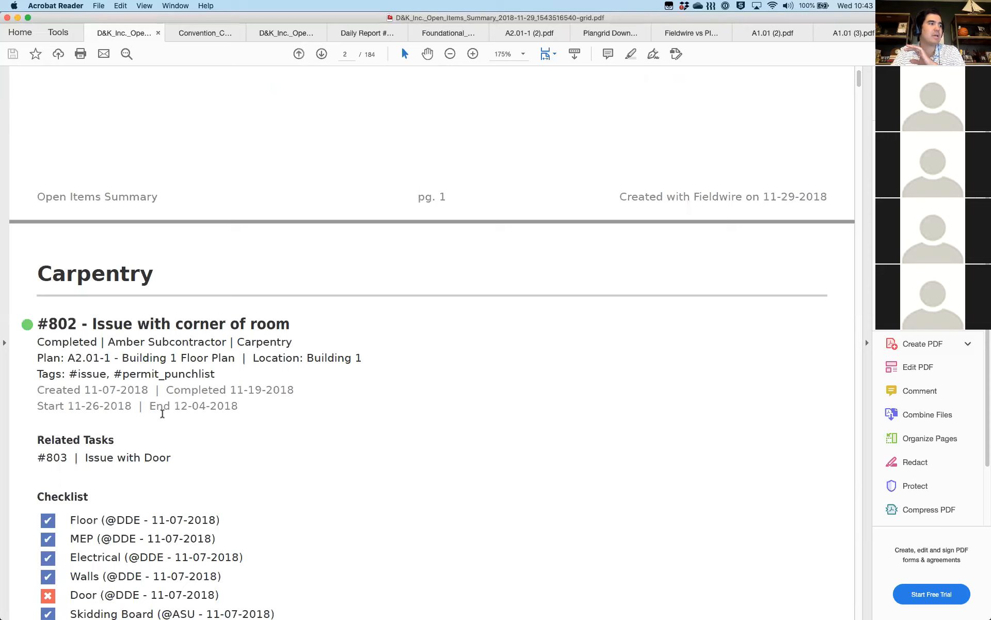
pyautogui.scroll(-2, 162, 413)
pyautogui.scroll(-4, 162, 413)
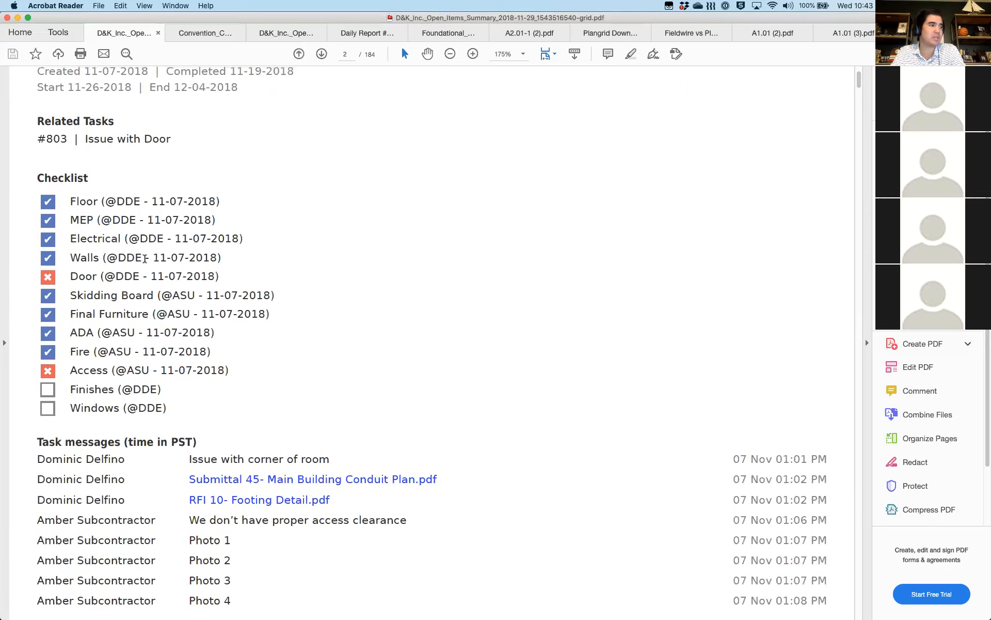
pyautogui.scroll(-1, 145, 259)
pyautogui.scroll(-2, 361, 352)
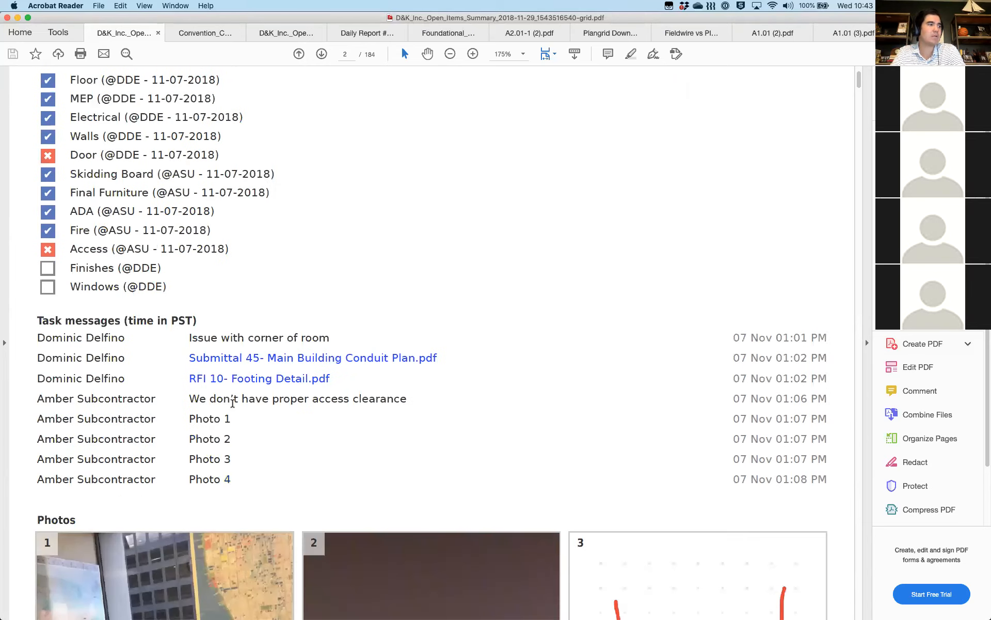
pyautogui.scroll(-3, 232, 405)
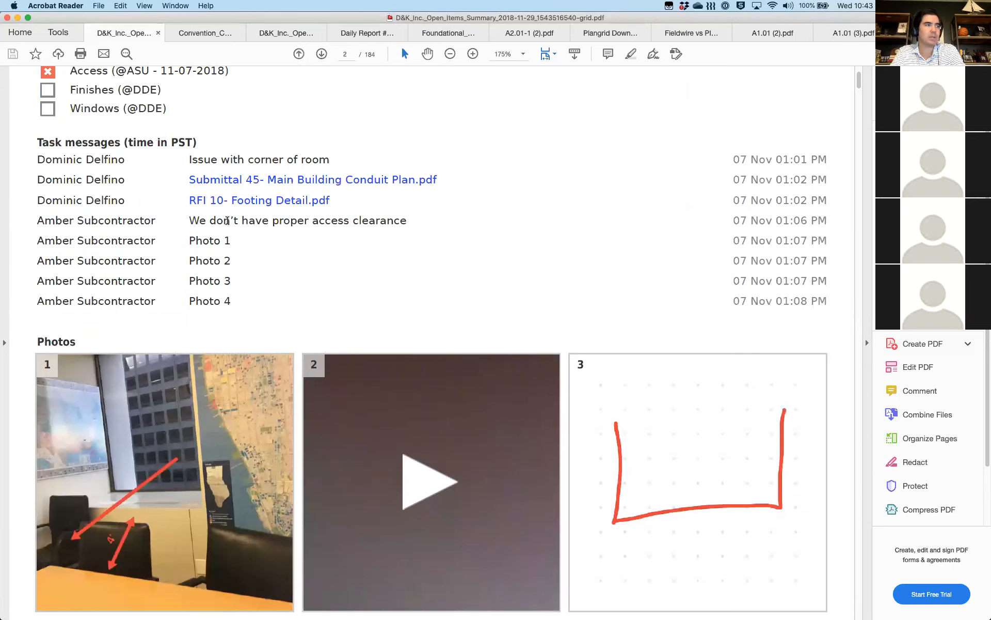
pyautogui.scroll(-4, 242, 222)
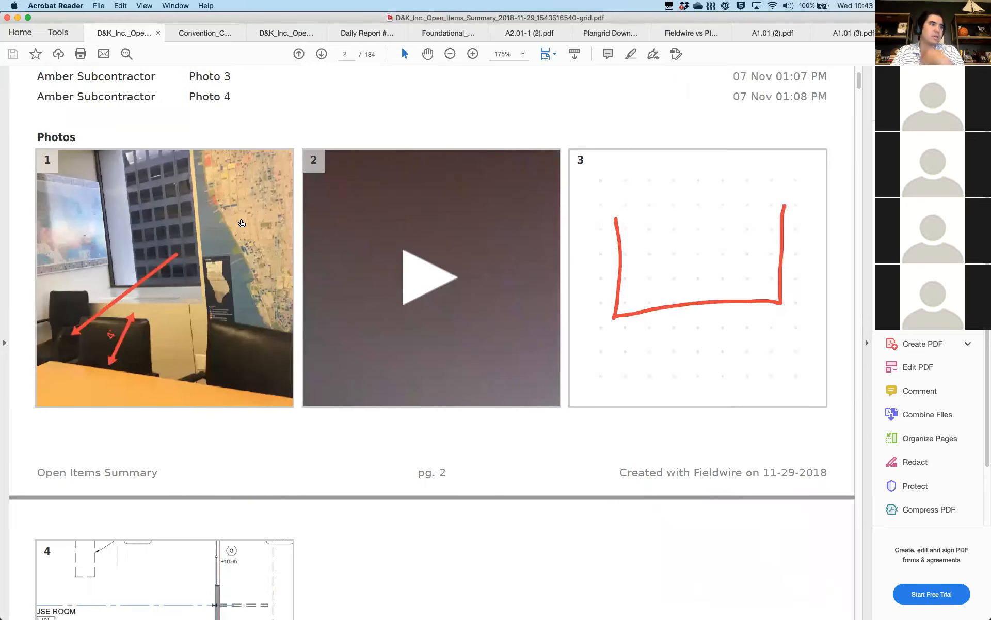
pyautogui.scroll(-7, 241, 223)
pyautogui.scroll(-5, 241, 222)
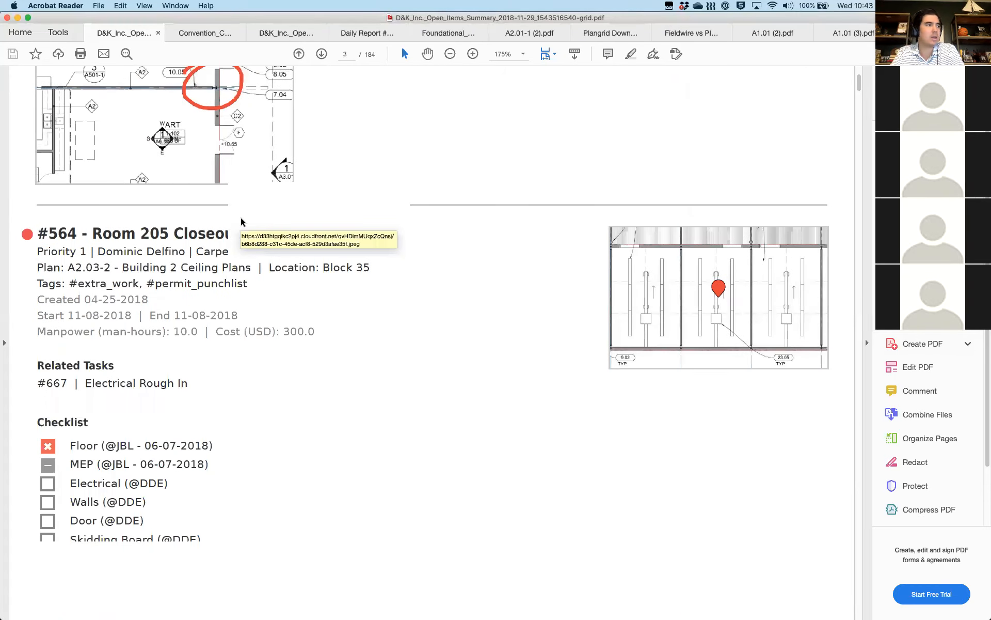
pyautogui.scroll(-5, 241, 223)
pyautogui.scroll(-8, 241, 222)
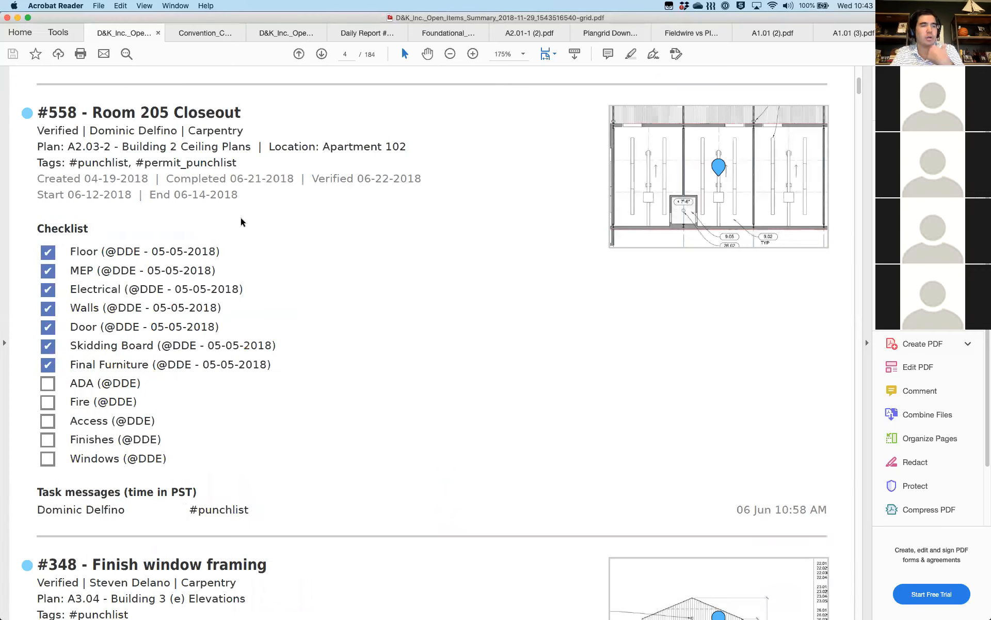
pyautogui.scroll(-2, 241, 223)
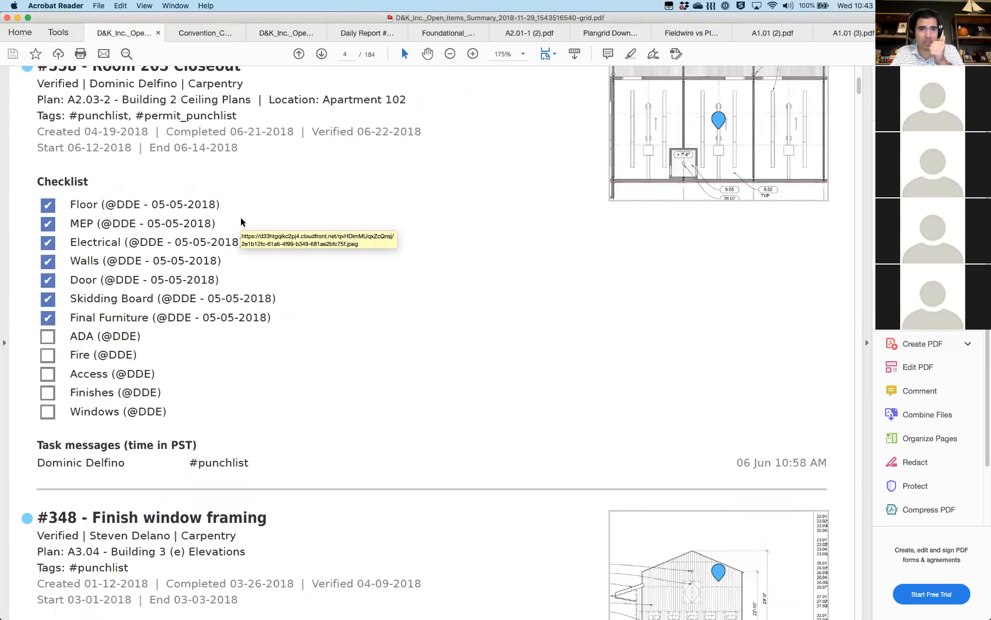
pyautogui.click(258, 34)
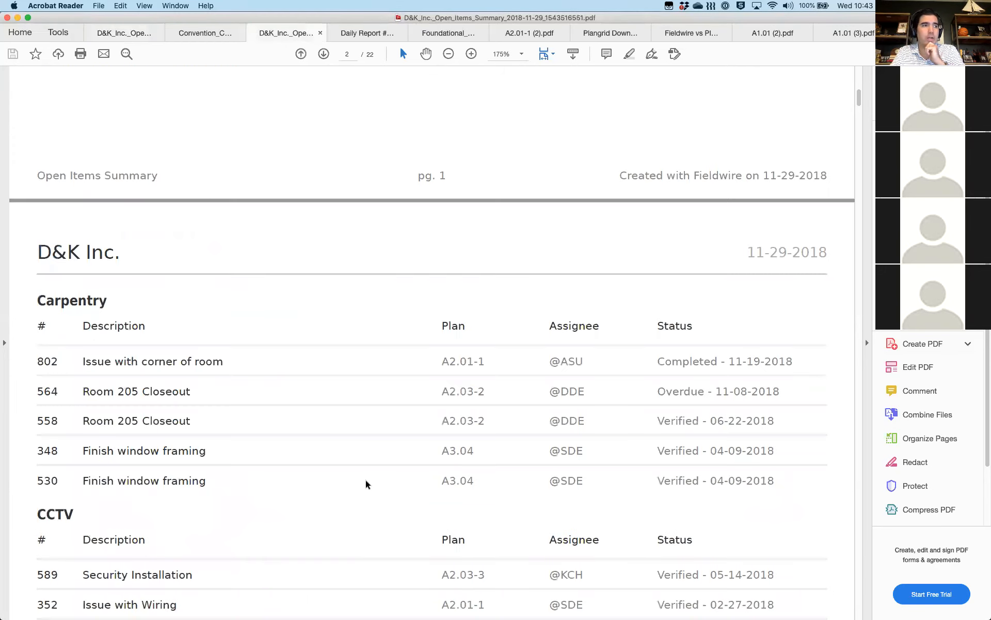
# Scroll up to the cover page of the 22-page summary, back to the Carpentry table, then show all windows
pyautogui.scroll(10, 336, 350)
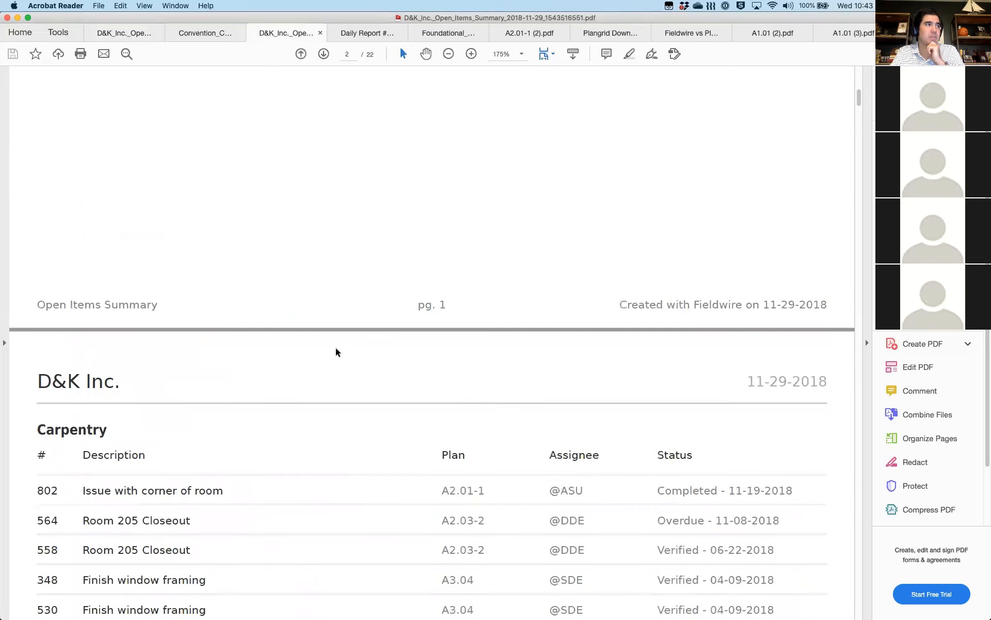
pyautogui.scroll(2, 415, 216)
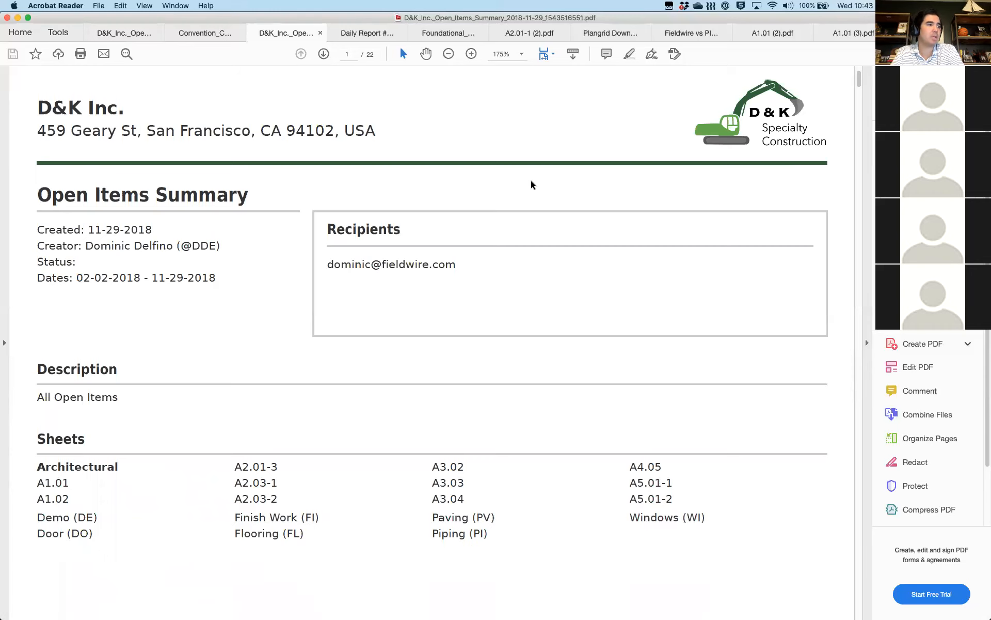
pyautogui.scroll(-10, 532, 184)
pyautogui.scroll(-5, 532, 184)
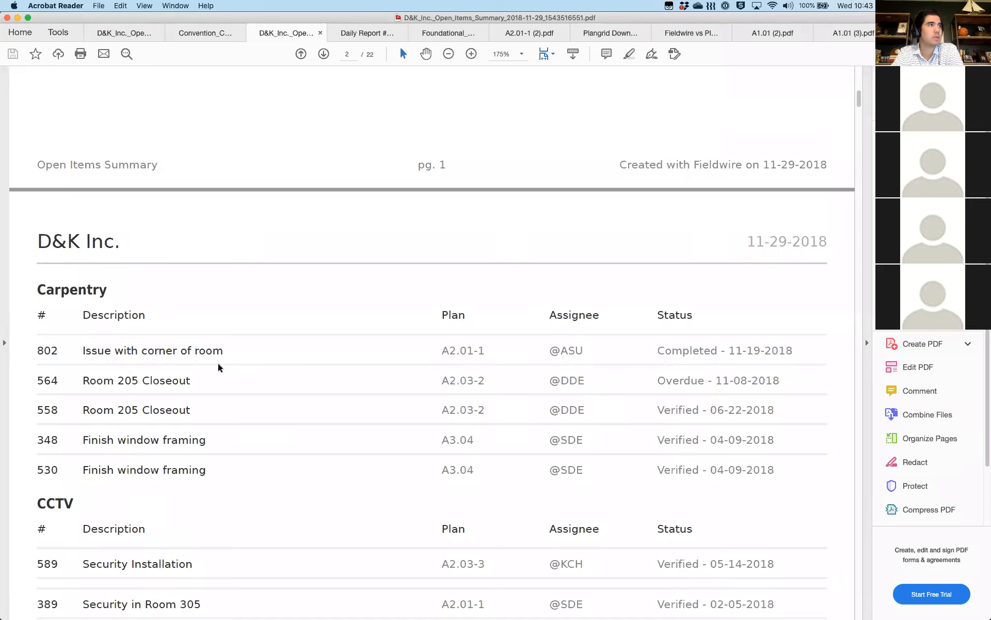
pyautogui.scroll(-1, 217, 364)
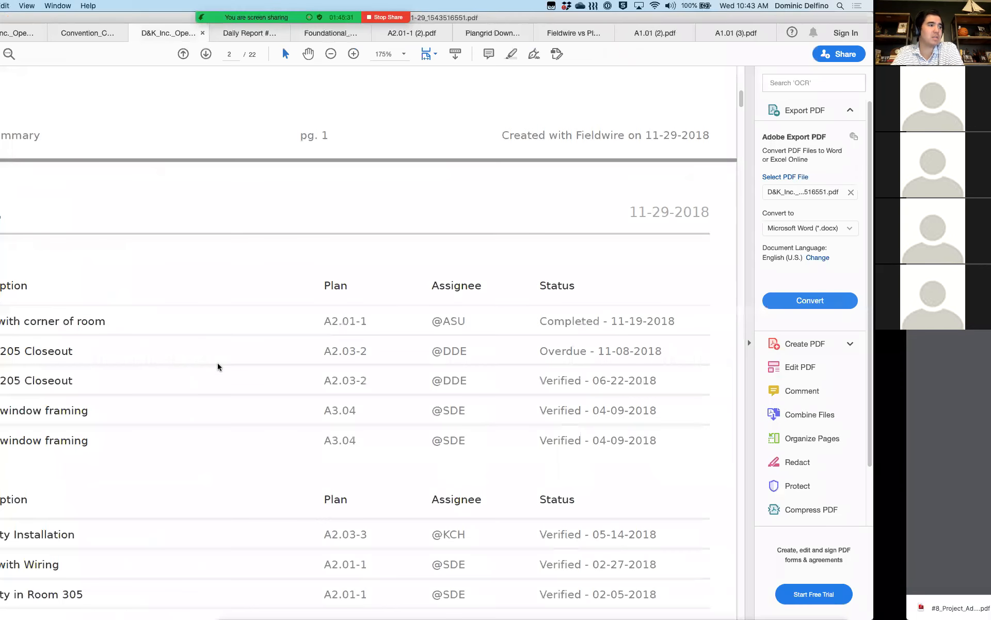
pyautogui.hotkey('ctrl', 'Up')
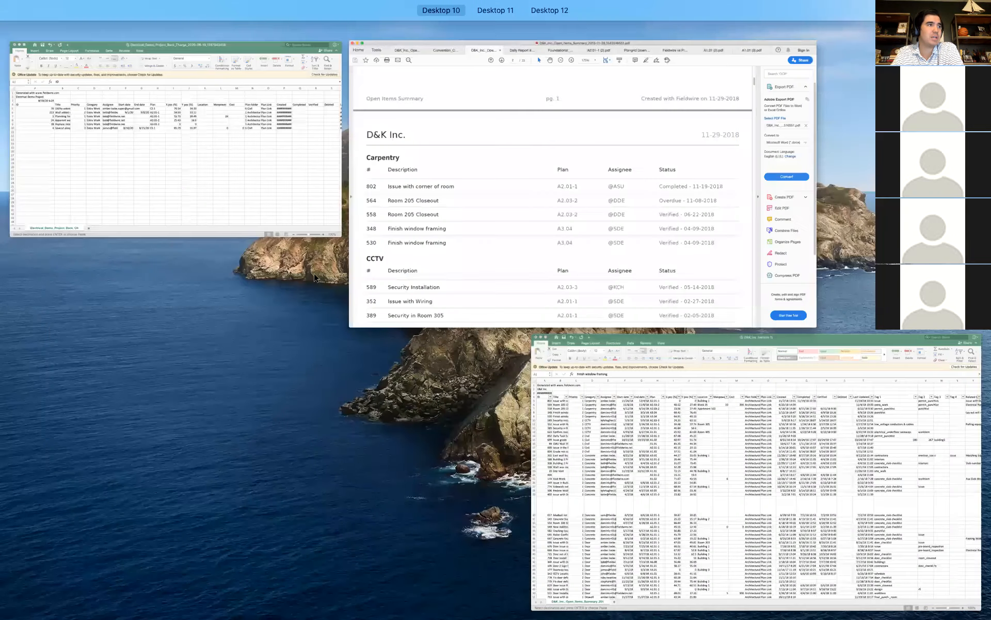
# Bring the D&K_Inc Excel spreadsheet forward, then switch back to Chrome's 7 Day Tasks PDF
pyautogui.click(646, 450)
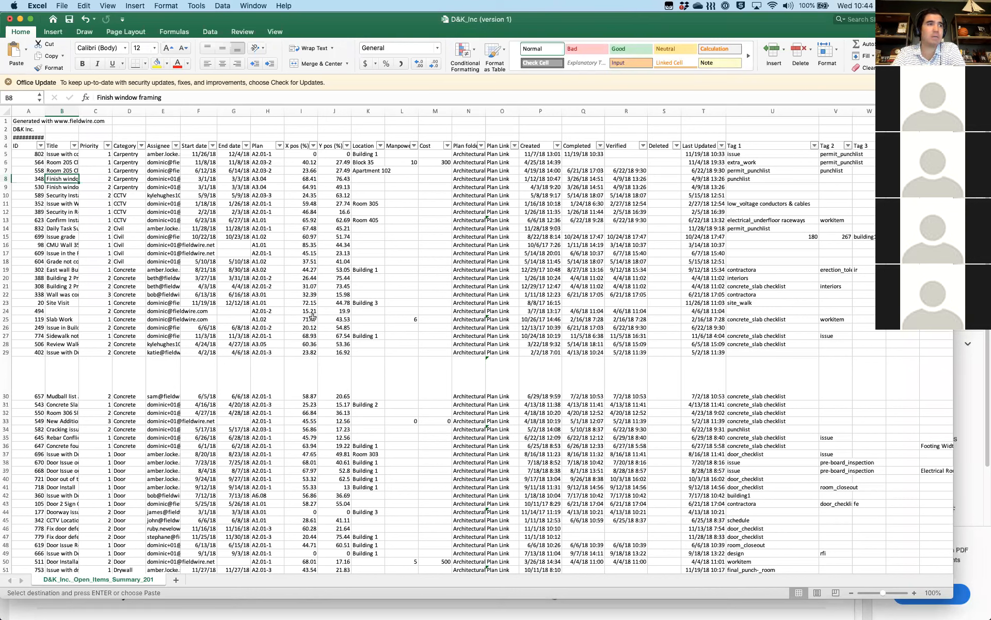
pyautogui.press('super+Tab')
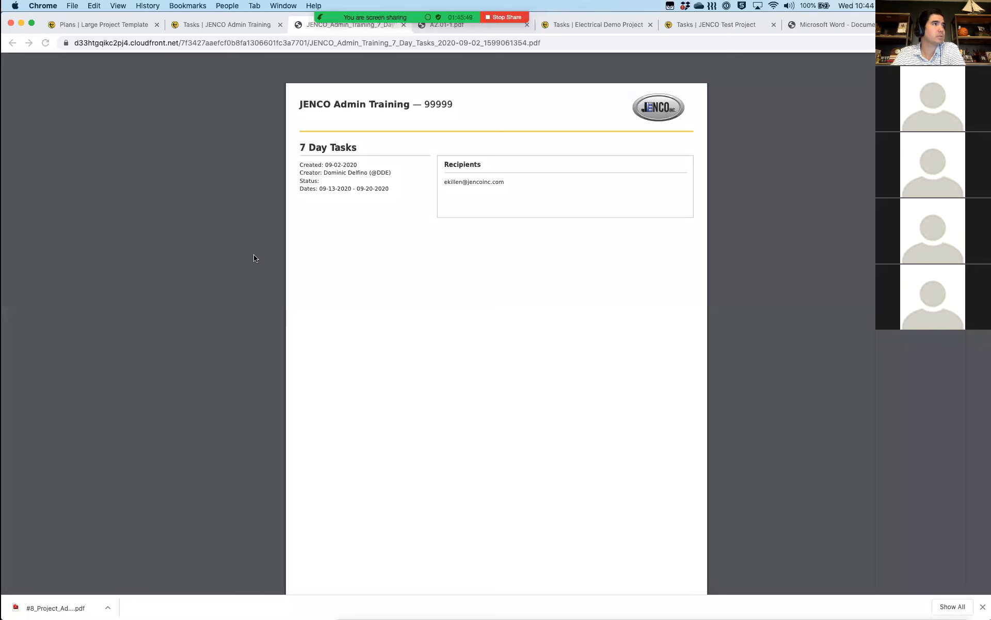
# Return to the JENCO Admin Training tasks page and close the report generated and Reports dialogs
pyautogui.click(207, 24)
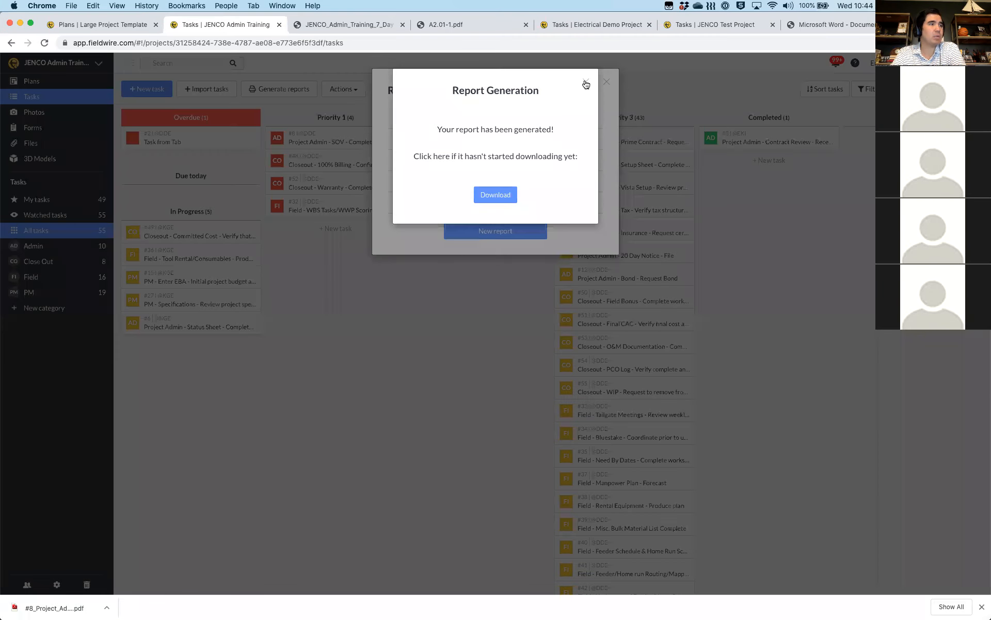
pyautogui.click(607, 83)
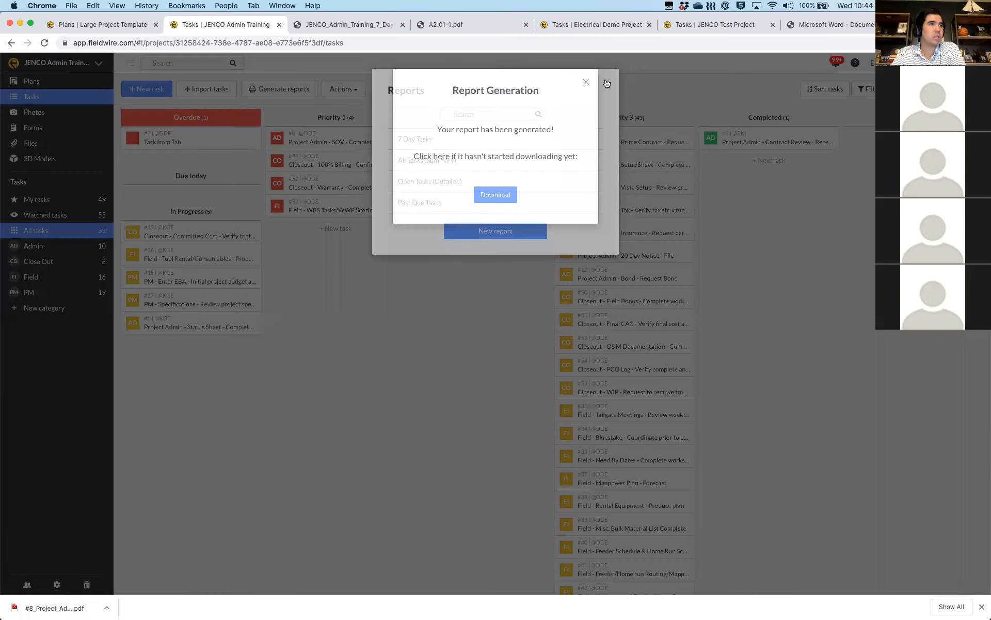
pyautogui.click(607, 83)
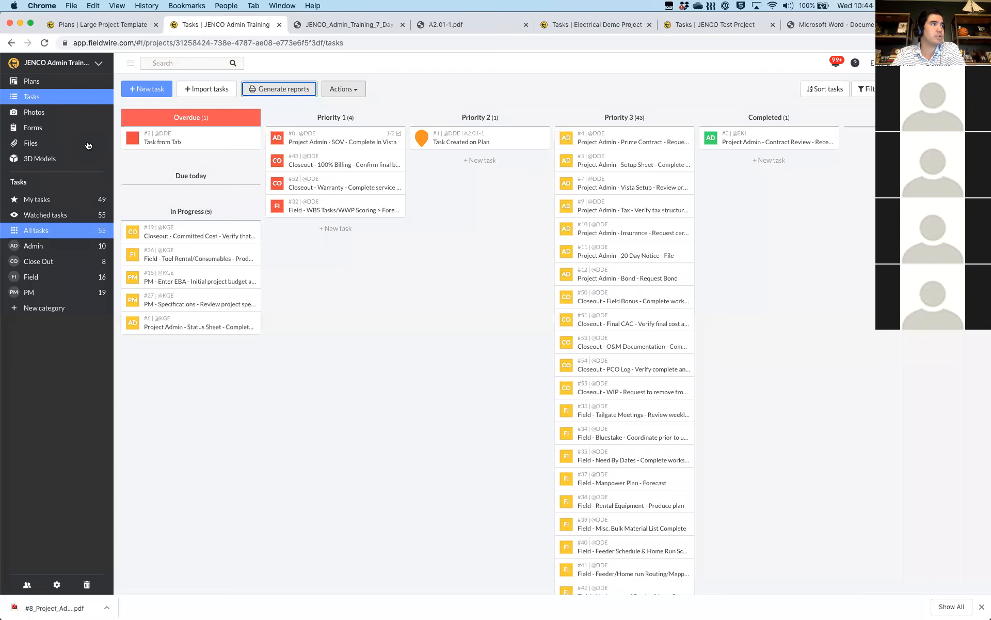
# In Forms, select Daily Report #1 - 9/2/20 and export it as PDF via Actions > Export
pyautogui.click(40, 129)
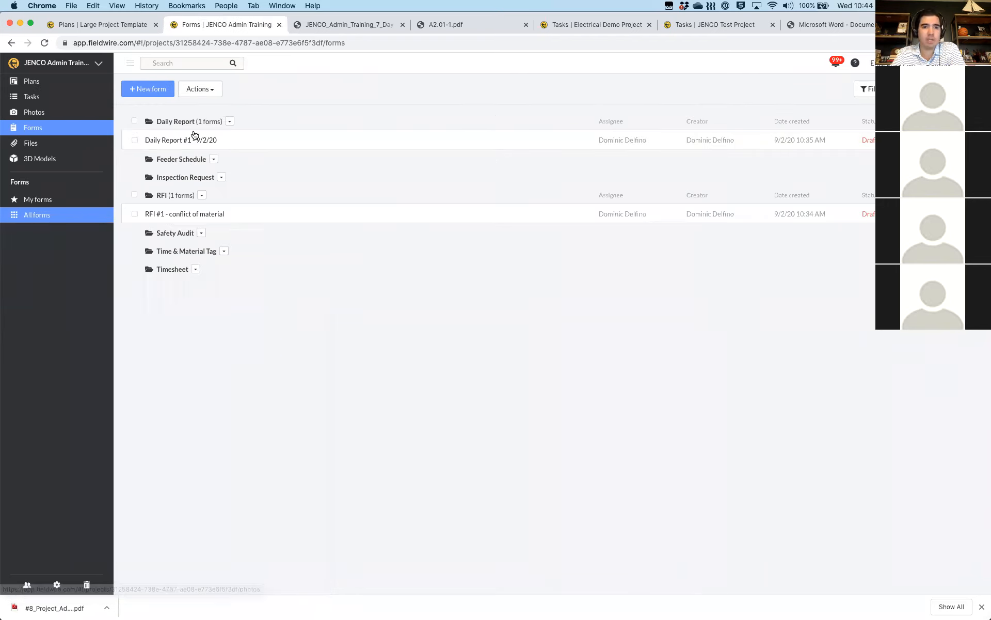
pyautogui.click(134, 121)
pyautogui.click(201, 88)
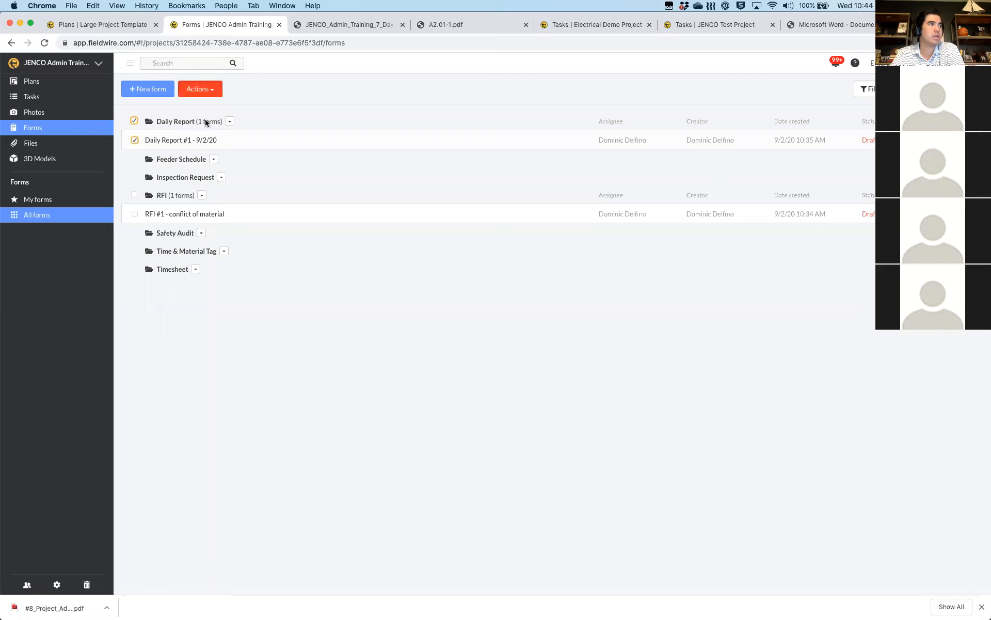
pyautogui.click(204, 143)
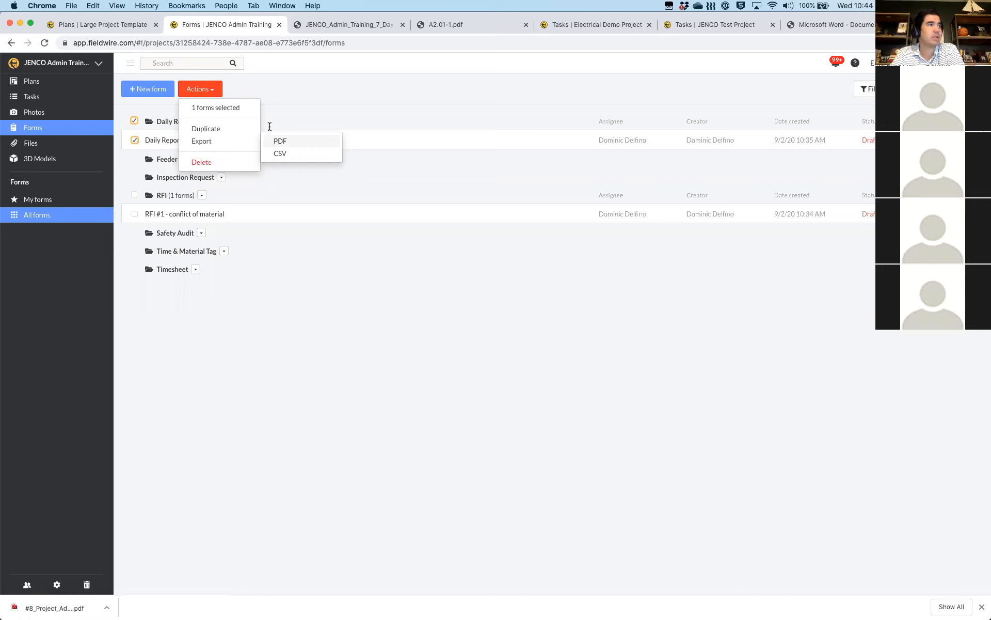
pyautogui.click(278, 143)
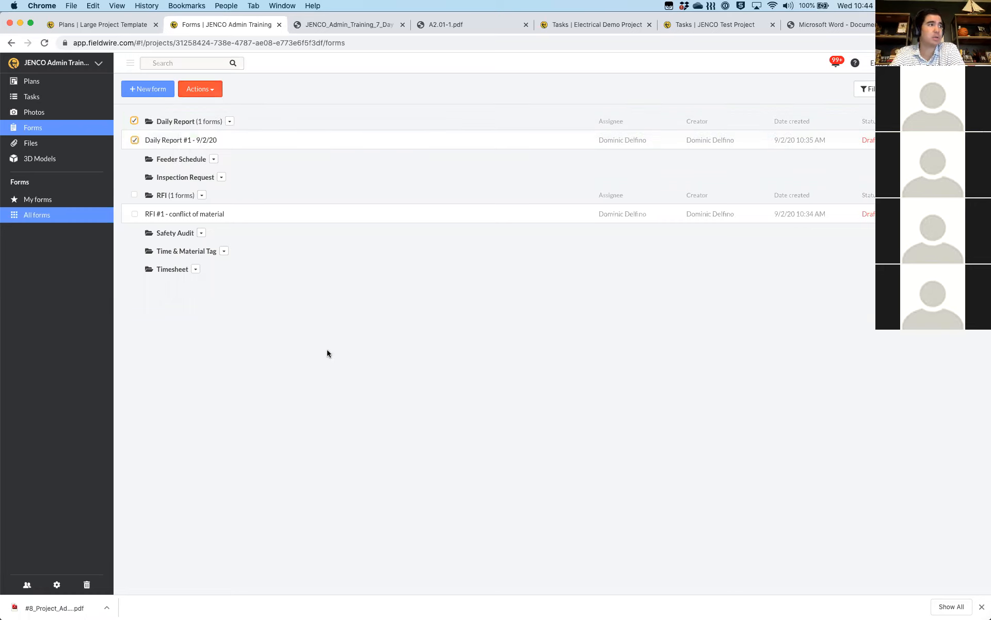
pyautogui.hotkey('ctrl', 'Left')
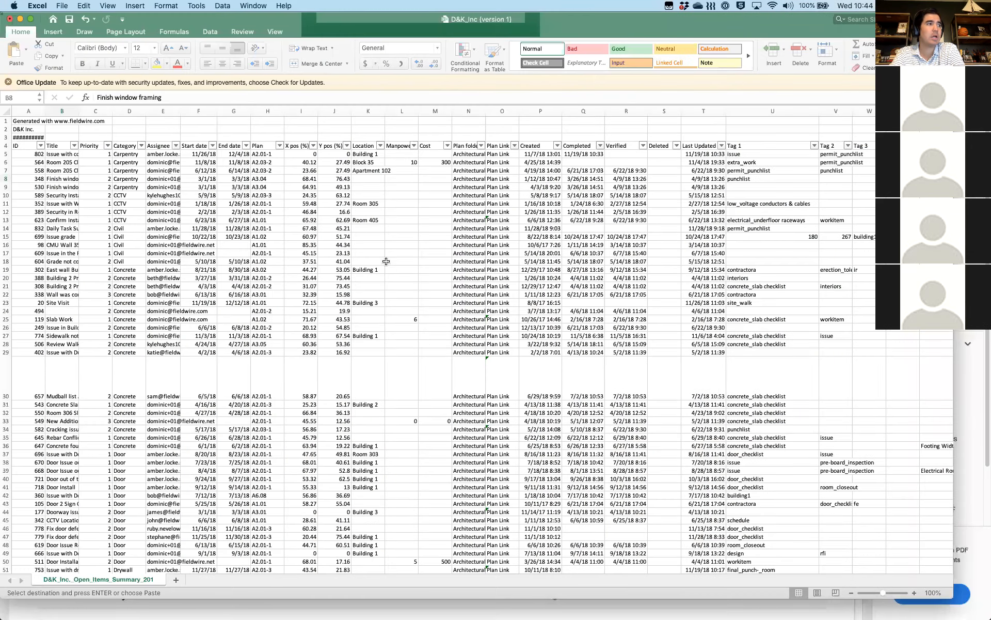
# Bring up the Electrical_Demo back charge spreadsheet, select cell A5 (task ID 76), then return to Fieldwire Forms
pyautogui.hotkey('ctrl', 'Up')
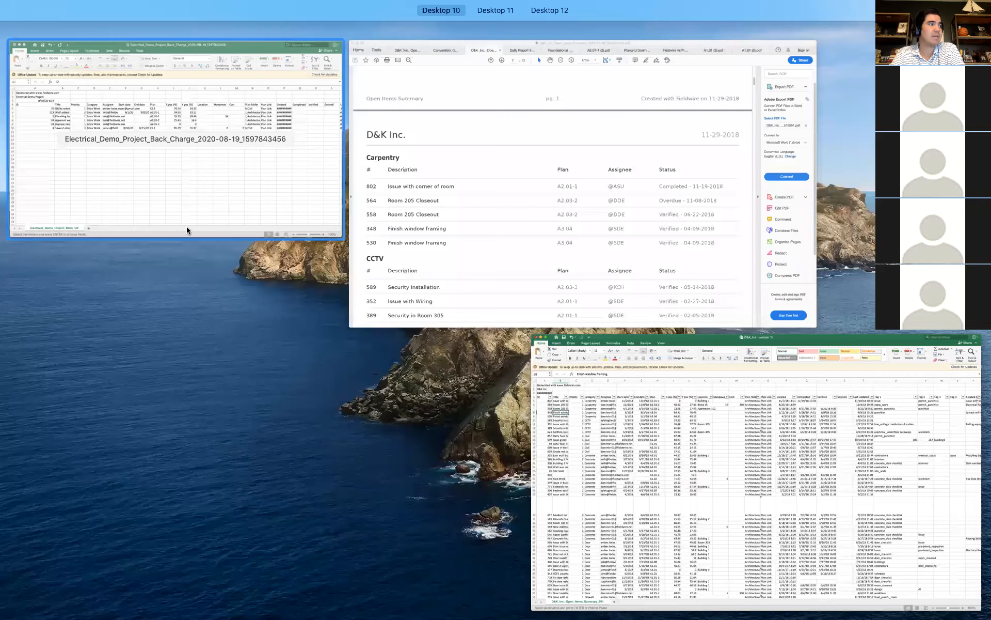
pyautogui.click(98, 252)
pyautogui.click(97, 252)
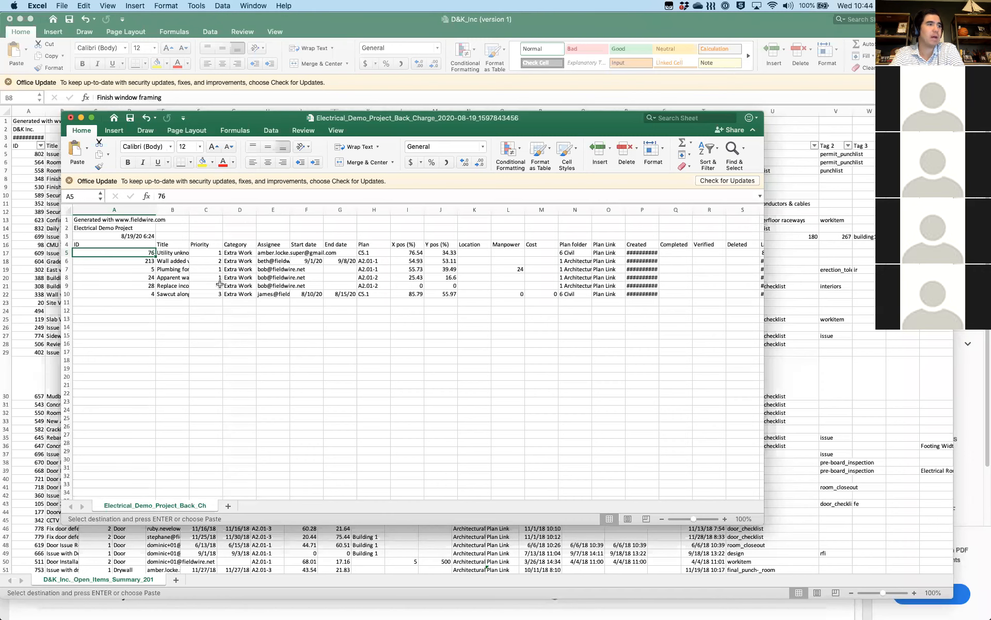
pyautogui.hotkey('ctrl', 'Up')
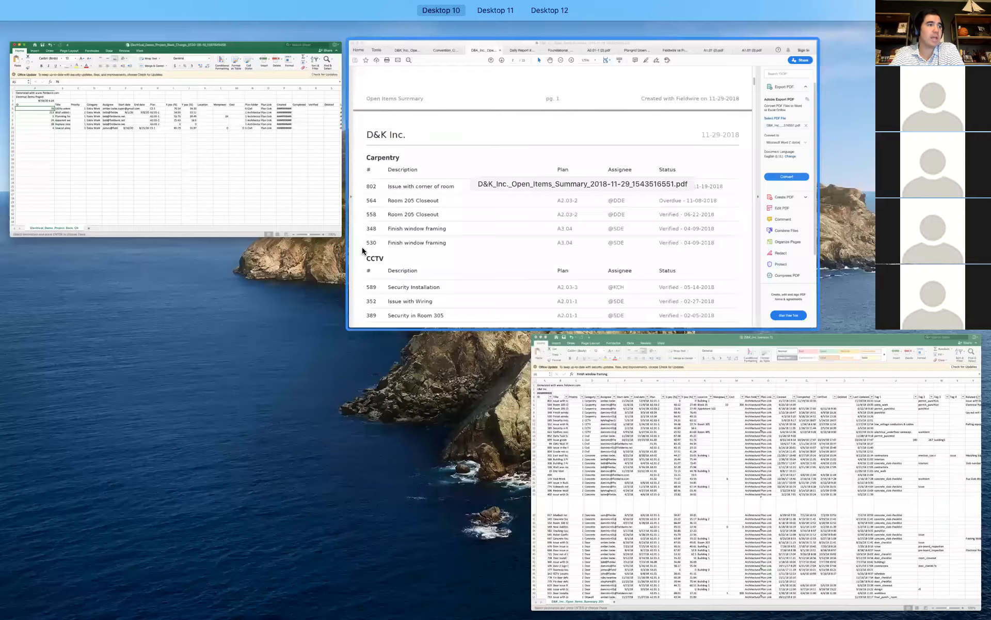
pyautogui.click(363, 249)
pyautogui.hotkey('ctrl', 'Right')
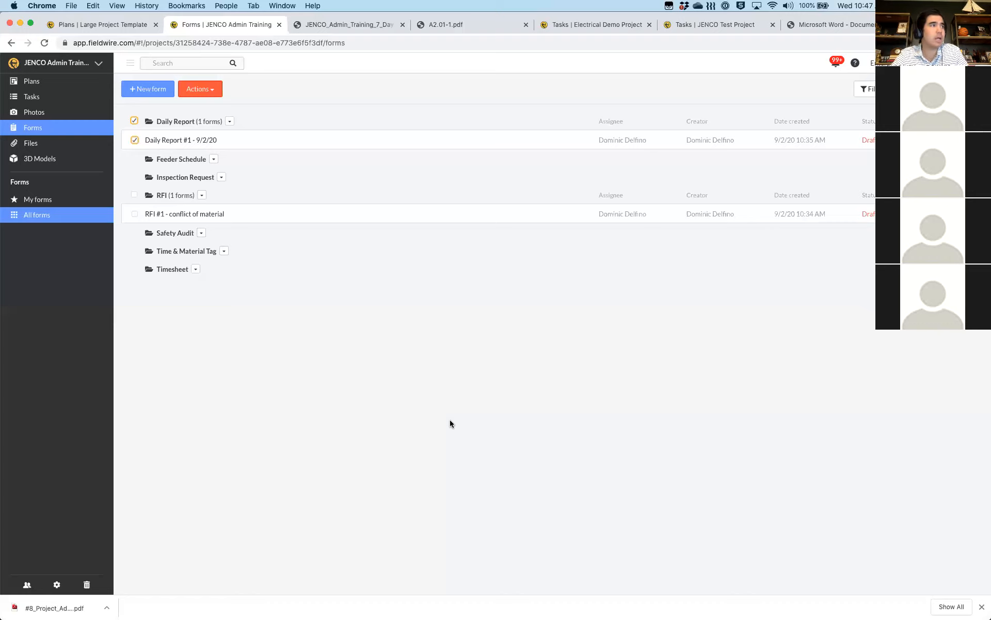
# On the Plans page, untick the 2 - Arch folder to clear the three selected sheets and close the downloads bar
pyautogui.click(45, 83)
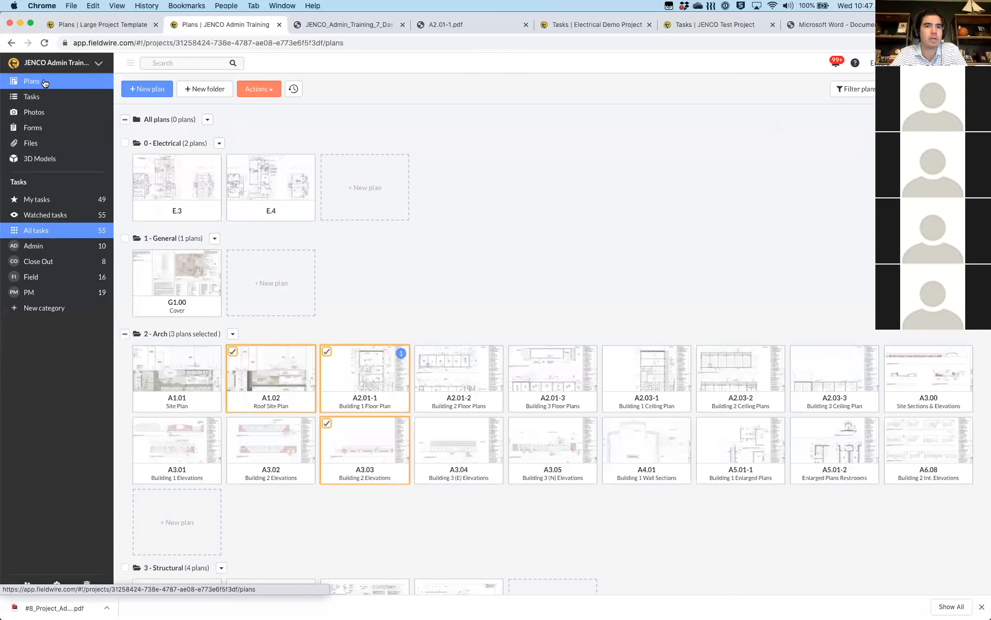
pyautogui.click(127, 122)
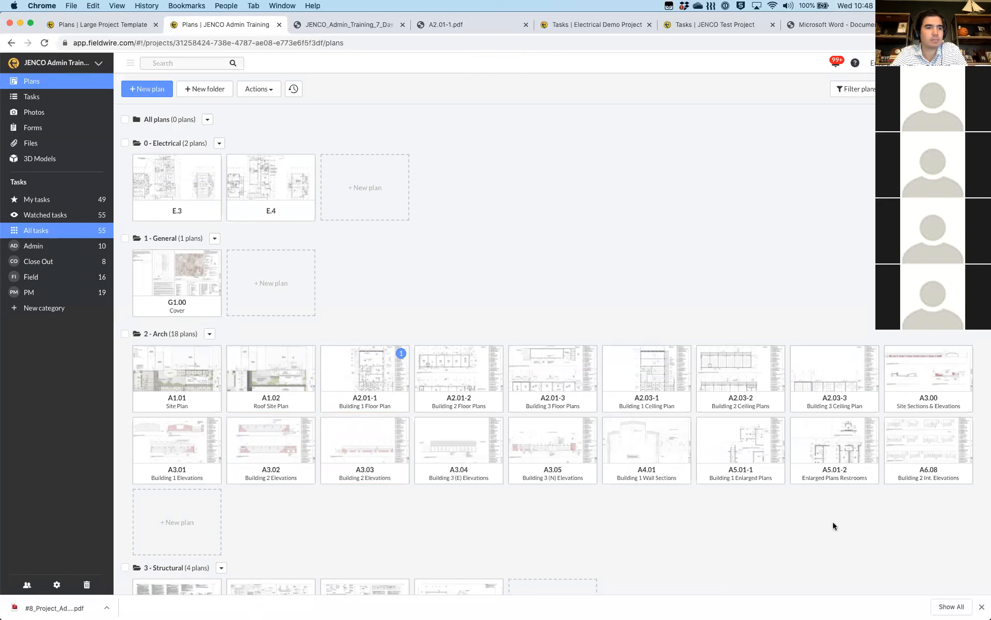
pyautogui.click(981, 608)
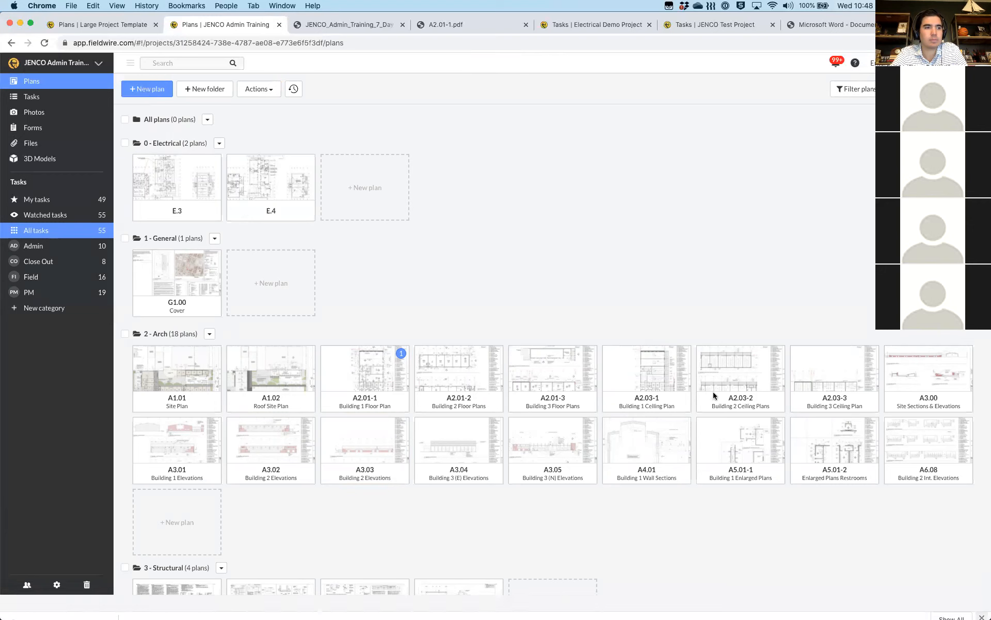